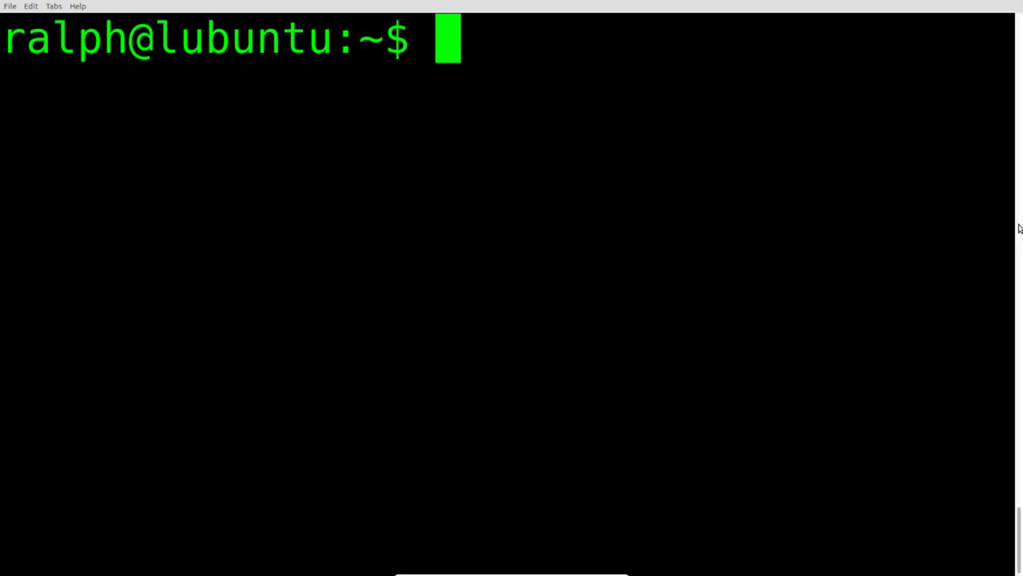
- Run the activer_techno_ralph mode-activation command in the terminal
{"action": "type", "text": "activer_tec"}
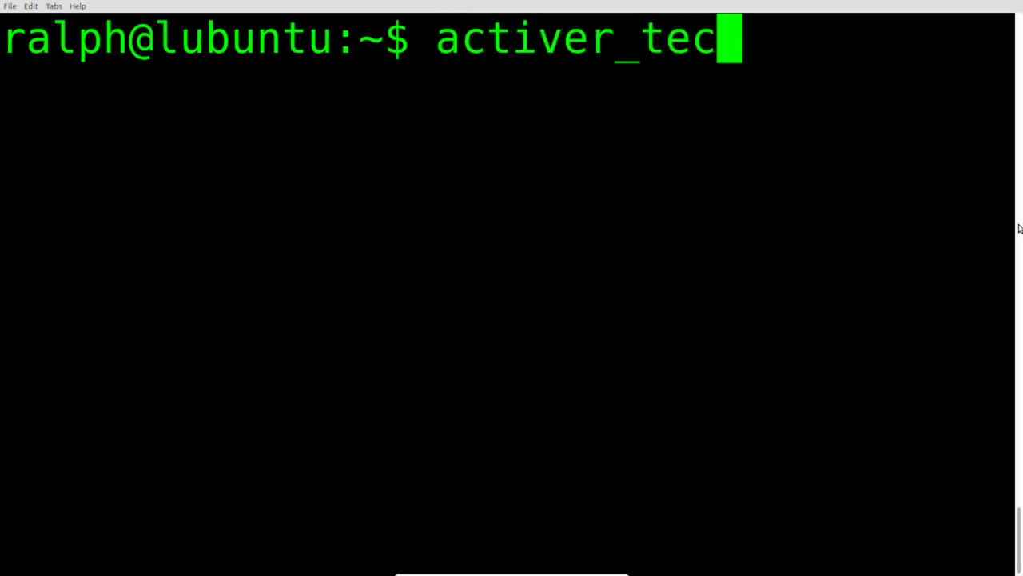
{"action": "type", "text": "hno_ralph"}
{"action": "key", "text": "Return"}
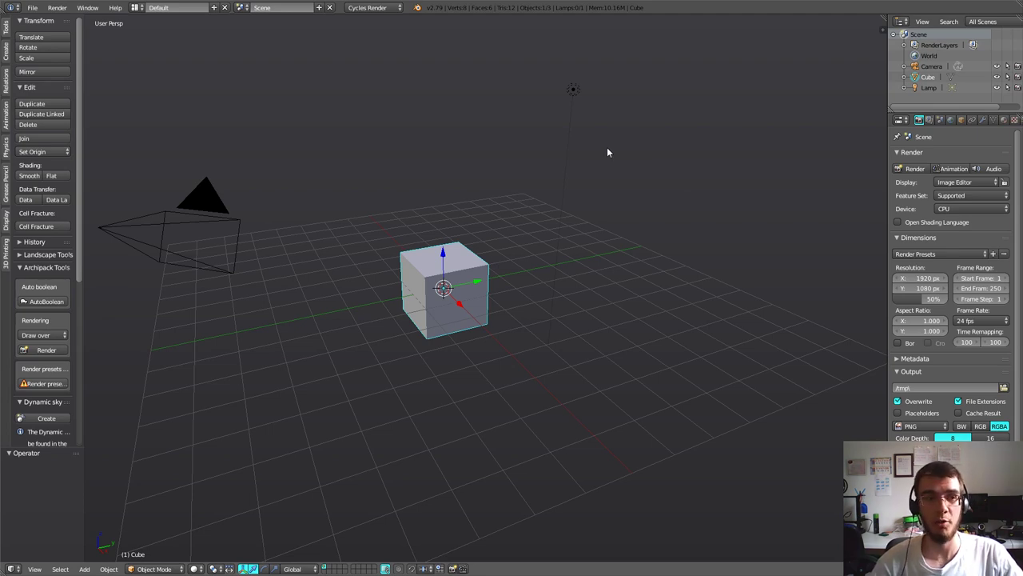
- Open User Preferences from the File menu and move the window into view
{"action": "left_click", "coordinate": [33, 10]}
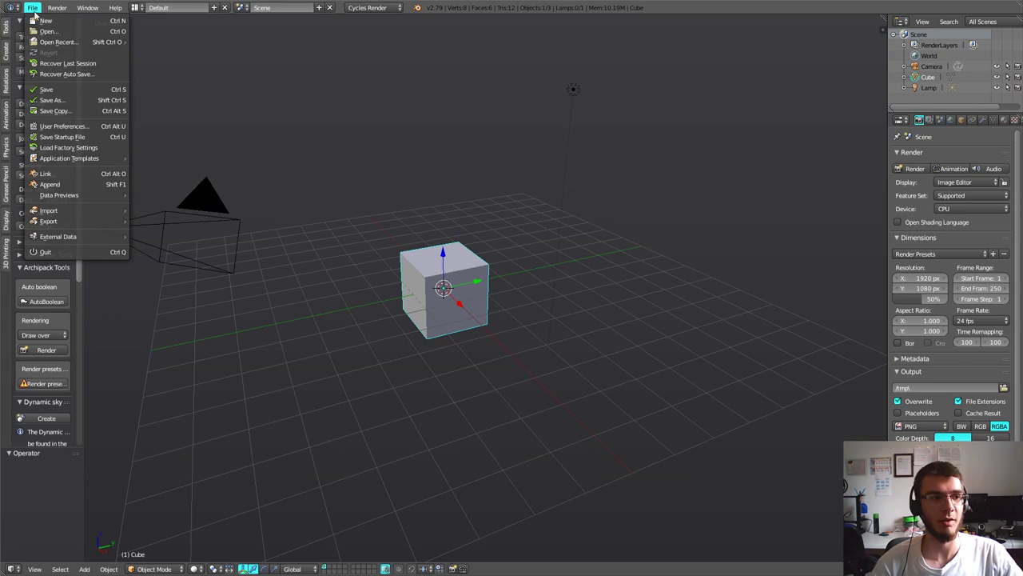
{"action": "left_click", "coordinate": [75, 126]}
{"action": "left_click_drag", "start_coordinate": [203, 12], "coordinate": [400, 97]}
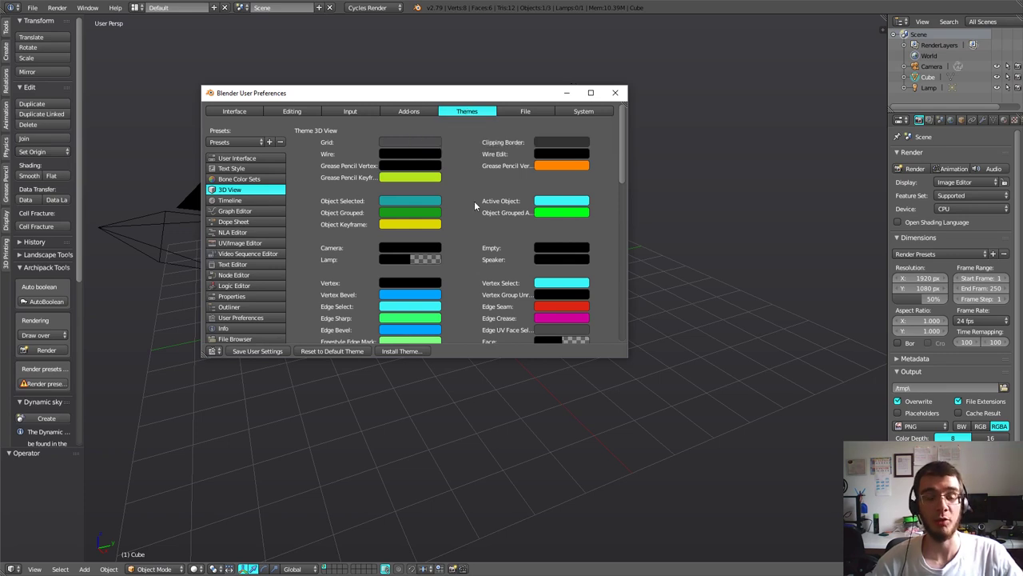
{"action": "scroll", "coordinate": [474, 200], "scroll_direction": "down", "scroll_amount": 5}
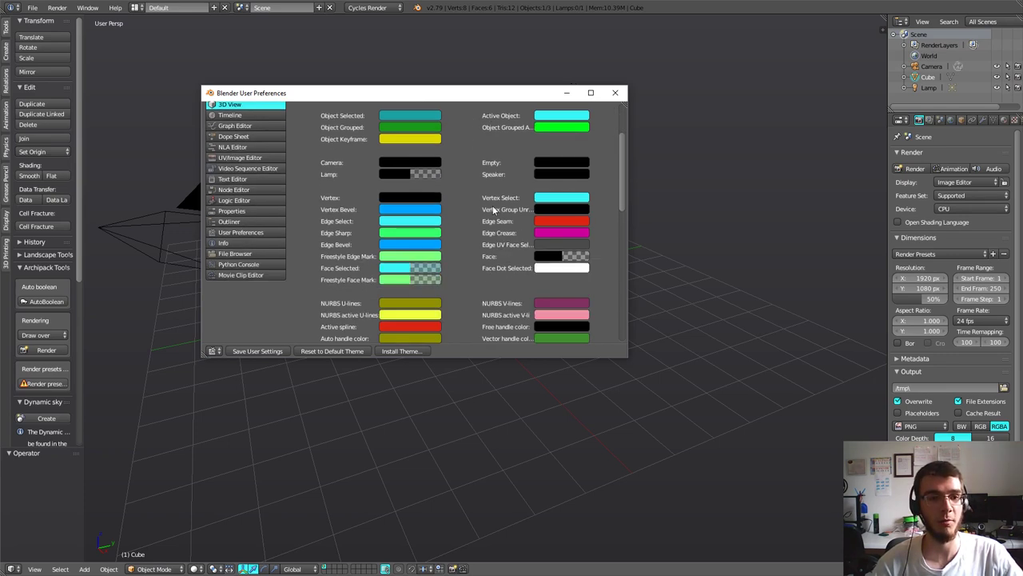
{"action": "scroll", "coordinate": [480, 203], "scroll_direction": "down", "scroll_amount": 5}
{"action": "scroll", "coordinate": [491, 208], "scroll_direction": "down", "scroll_amount": 5}
{"action": "scroll", "coordinate": [490, 204], "scroll_direction": "up", "scroll_amount": 7}
{"action": "scroll", "coordinate": [495, 240], "scroll_direction": "up", "scroll_amount": 8}
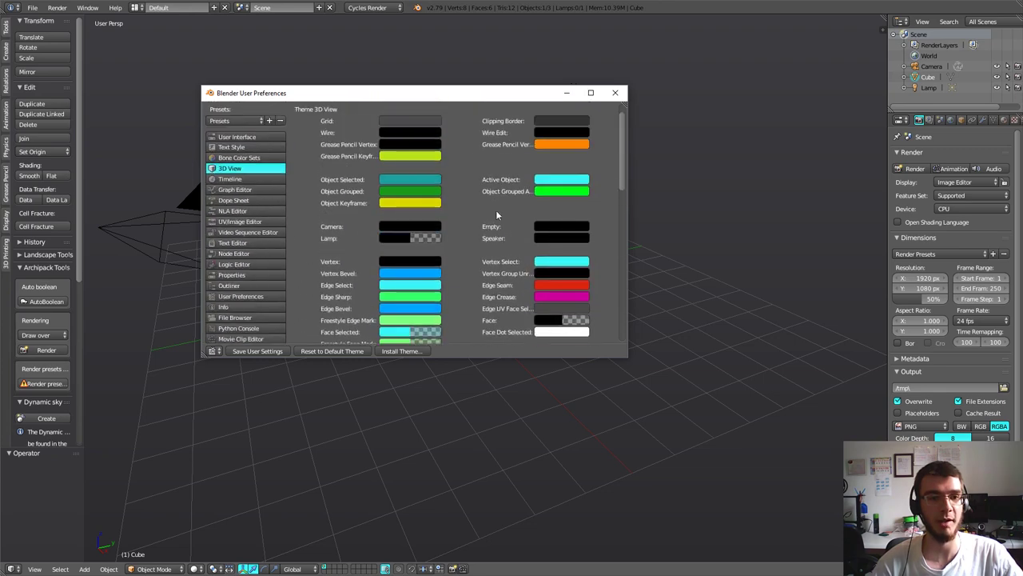
- Enlarge the preferences window and browse the theme categories back to 3D View
{"action": "left_click_drag", "start_coordinate": [627, 361], "coordinate": [742, 481]}
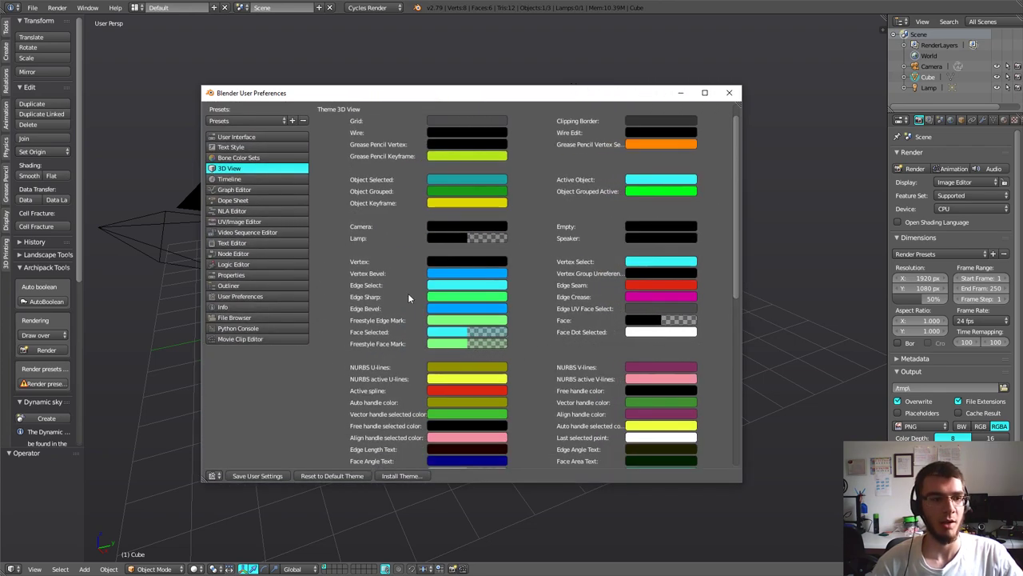
{"action": "left_click", "coordinate": [256, 178]}
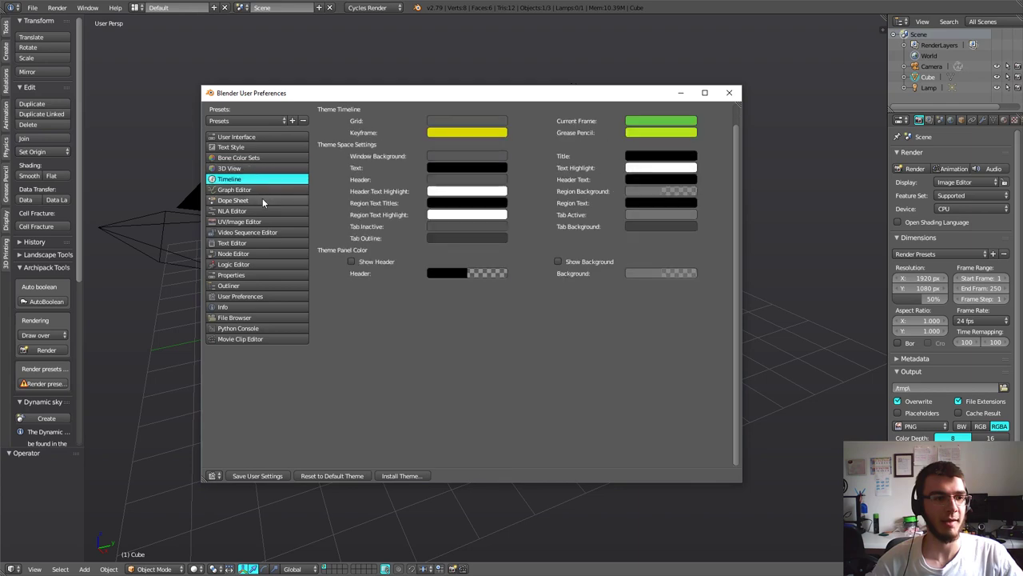
{"action": "left_click", "coordinate": [262, 197]}
{"action": "left_click", "coordinate": [261, 168]}
{"action": "scroll", "coordinate": [587, 240], "scroll_direction": "up", "scroll_amount": 1}
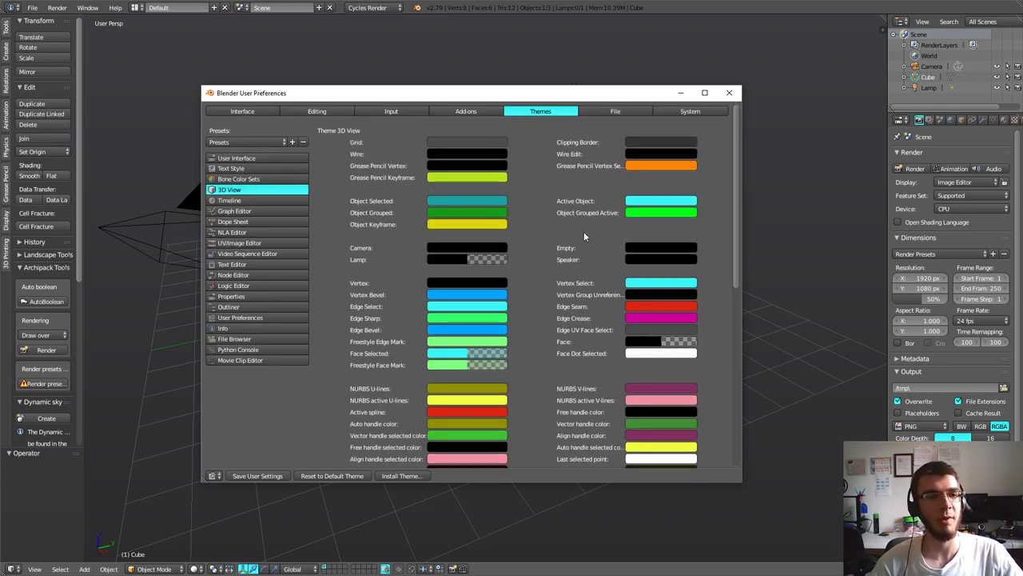
- Try the 24X Blues, Default++, Modern Minimalist and Blender 24X theme presets
{"action": "left_click", "coordinate": [278, 143]}
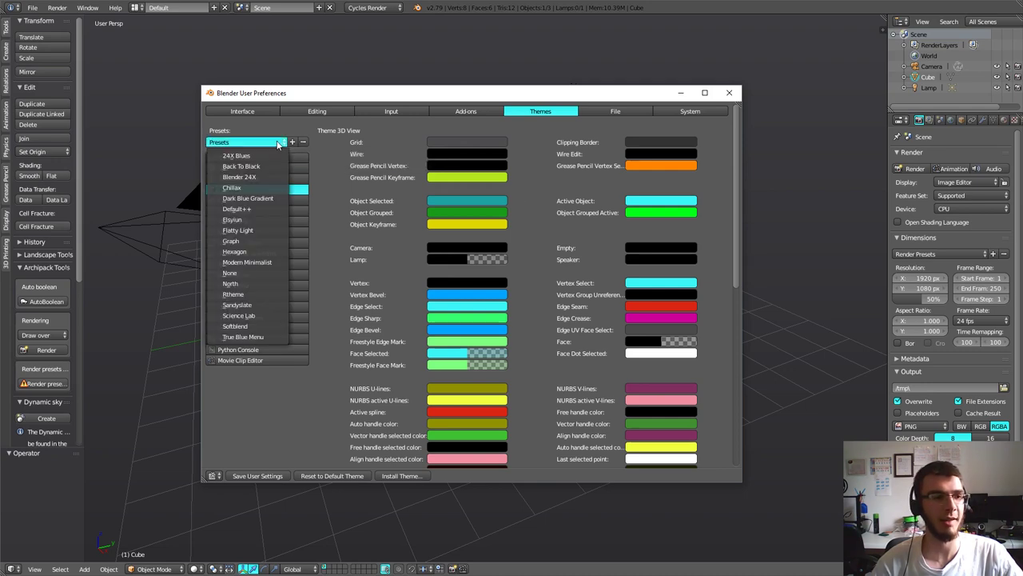
{"action": "left_click", "coordinate": [262, 160]}
{"action": "left_click", "coordinate": [261, 144]}
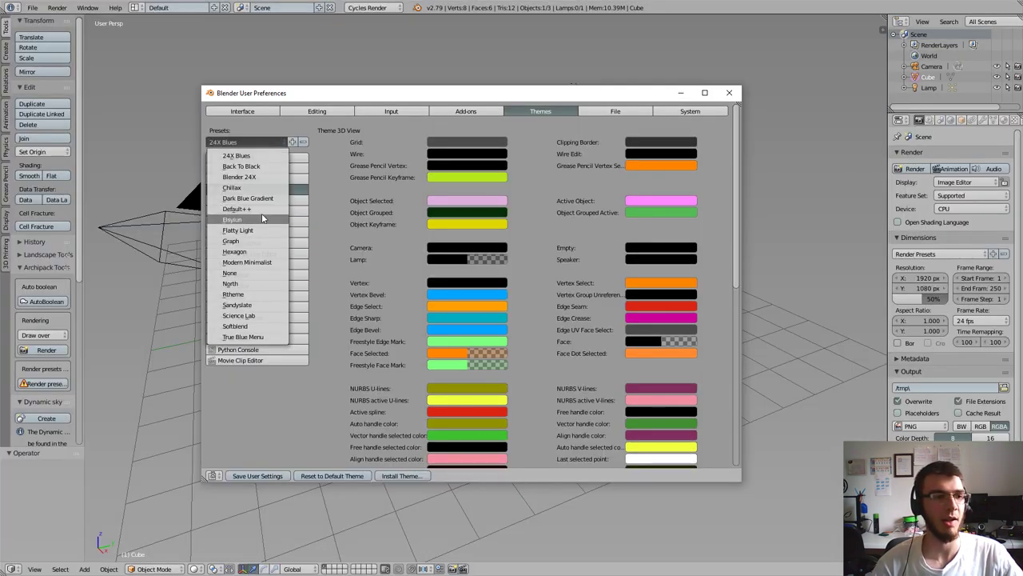
{"action": "left_click", "coordinate": [259, 212]}
{"action": "left_click", "coordinate": [269, 140]}
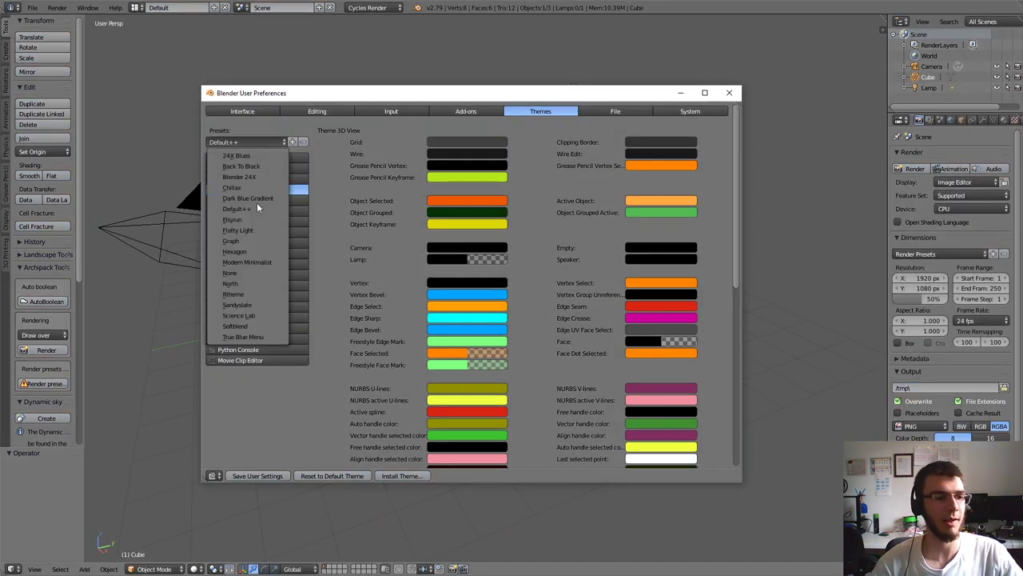
{"action": "left_click", "coordinate": [260, 261]}
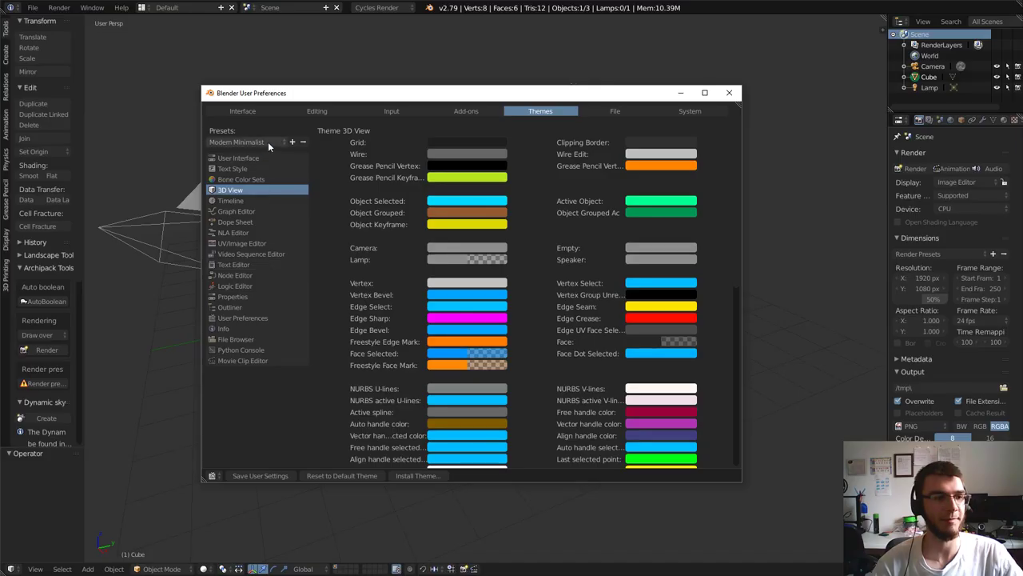
{"action": "left_click", "coordinate": [268, 141]}
{"action": "left_click", "coordinate": [263, 176]}
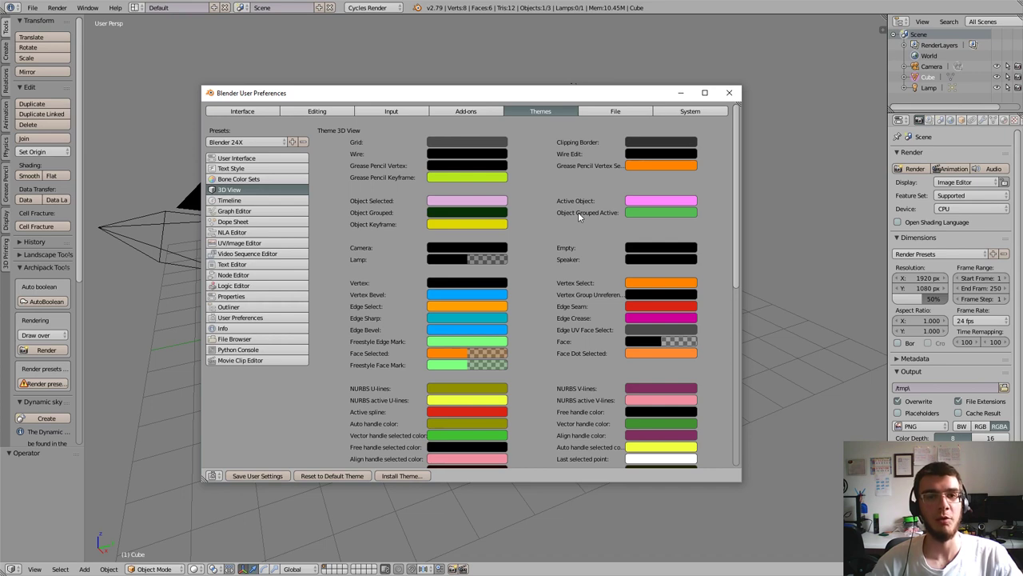
- Dismiss the new-preset prompt without saving and apply the Chillax theme
{"action": "left_click", "coordinate": [295, 142]}
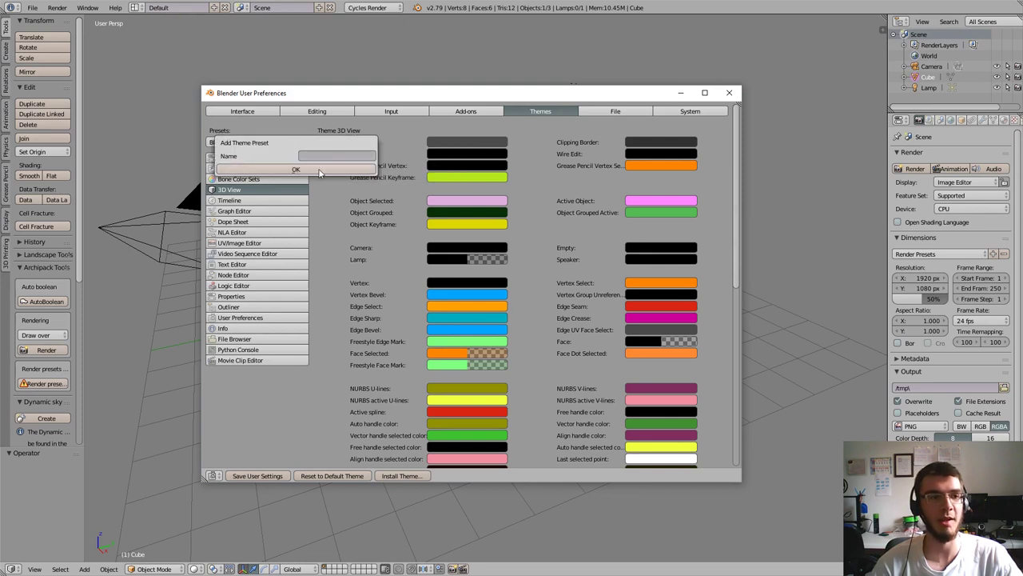
{"action": "left_click", "coordinate": [319, 171]}
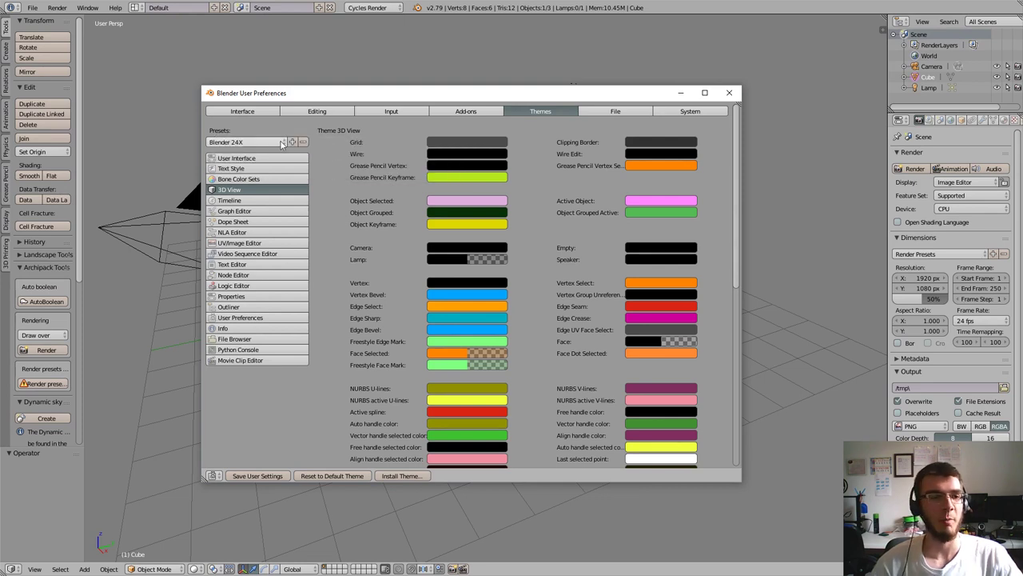
{"action": "left_click", "coordinate": [276, 145]}
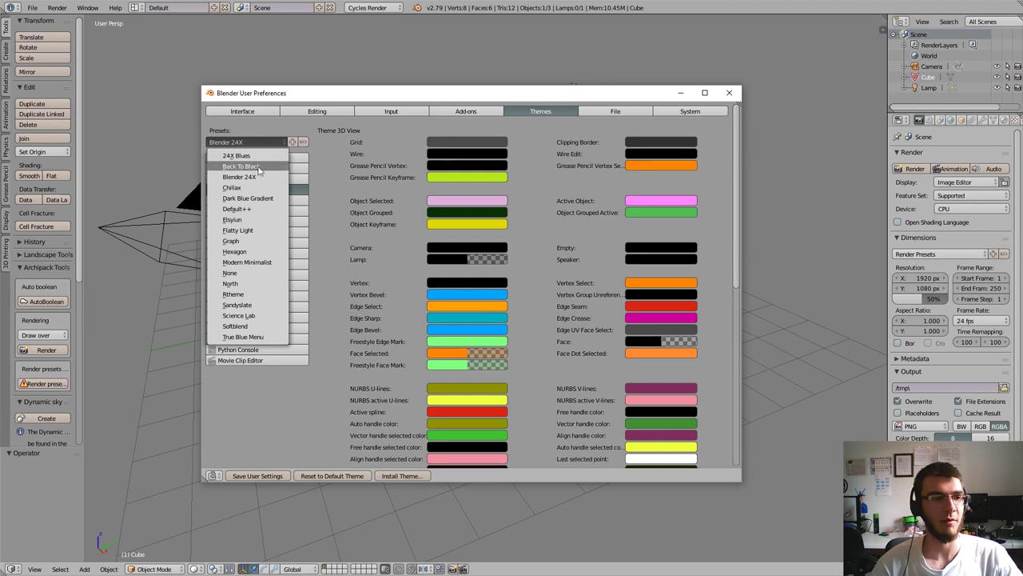
{"action": "left_click", "coordinate": [232, 187]}
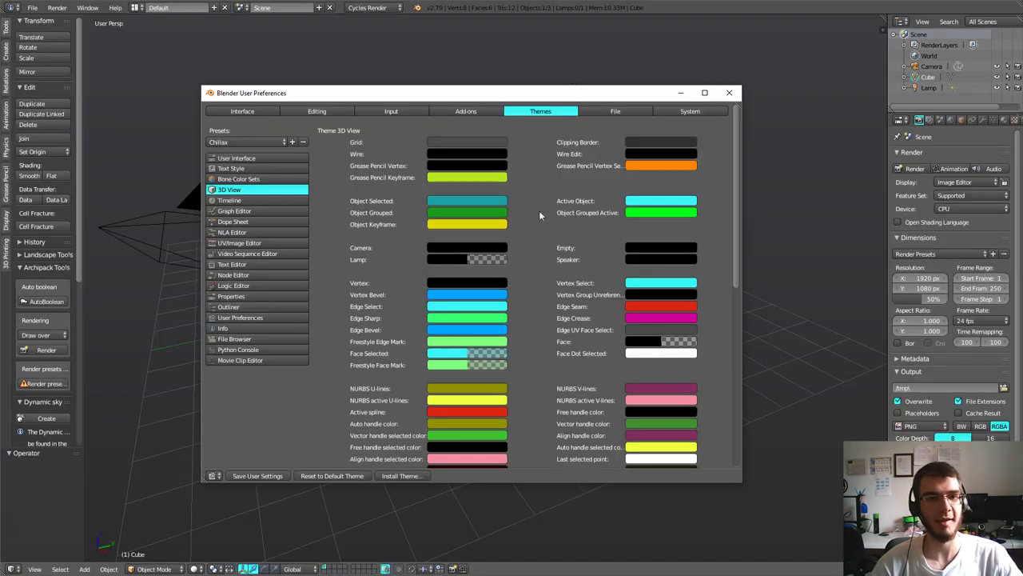
- Turn Region Overlap off and back on in the System preferences
{"action": "left_click", "coordinate": [662, 111]}
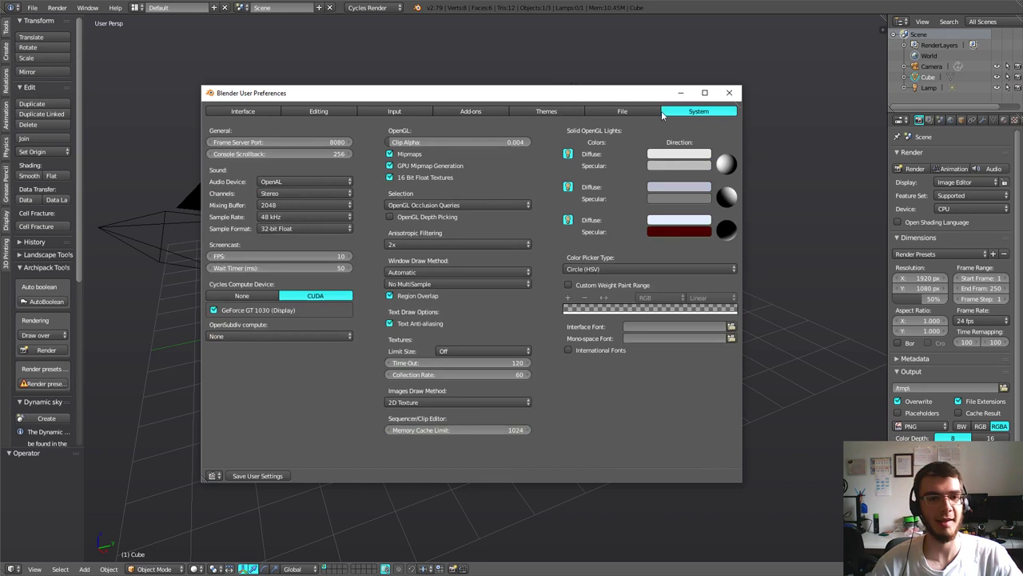
{"action": "left_click", "coordinate": [390, 296]}
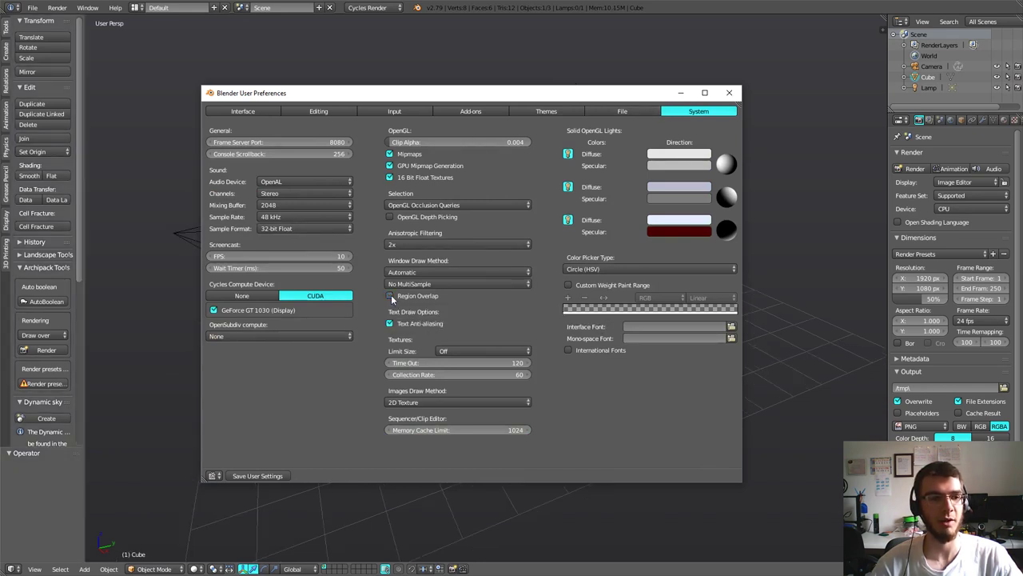
{"action": "left_click_drag", "start_coordinate": [299, 93], "coordinate": [398, 90]}
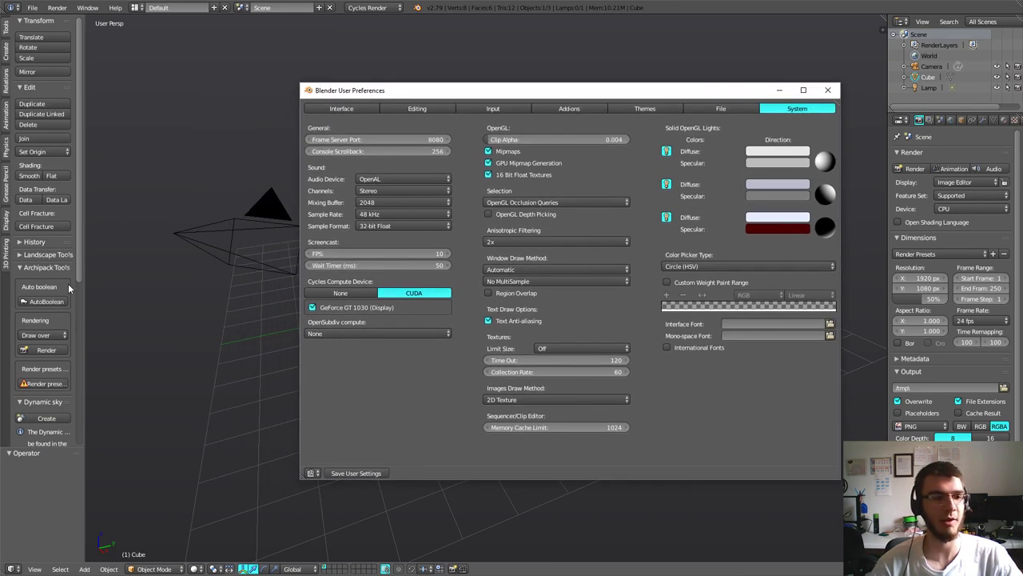
{"action": "left_click", "coordinate": [490, 295]}
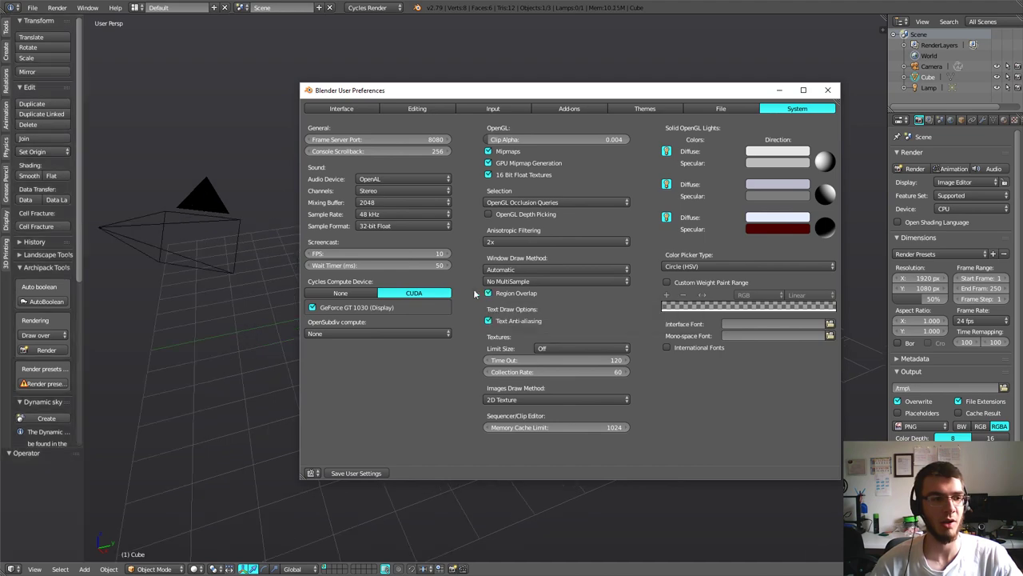
- Close Preferences, pan the viewport, and reopen Preferences with Ctrl+Alt+U
{"action": "left_click", "coordinate": [358, 308]}
{"action": "mouse_move", "coordinate": [392, 300]}
{"action": "middle_mouse_down", "text": "shift"}
{"action": "mouse_move", "coordinate": [90, 505]}
{"action": "mouse_move", "coordinate": [192, 471]}
{"action": "mouse_move", "coordinate": [421, 349]}
{"action": "mouse_move", "coordinate": [507, 370]}
{"action": "middle_mouse_up", "text": "shift"}
{"action": "key", "text": "ctrl+alt+u"}
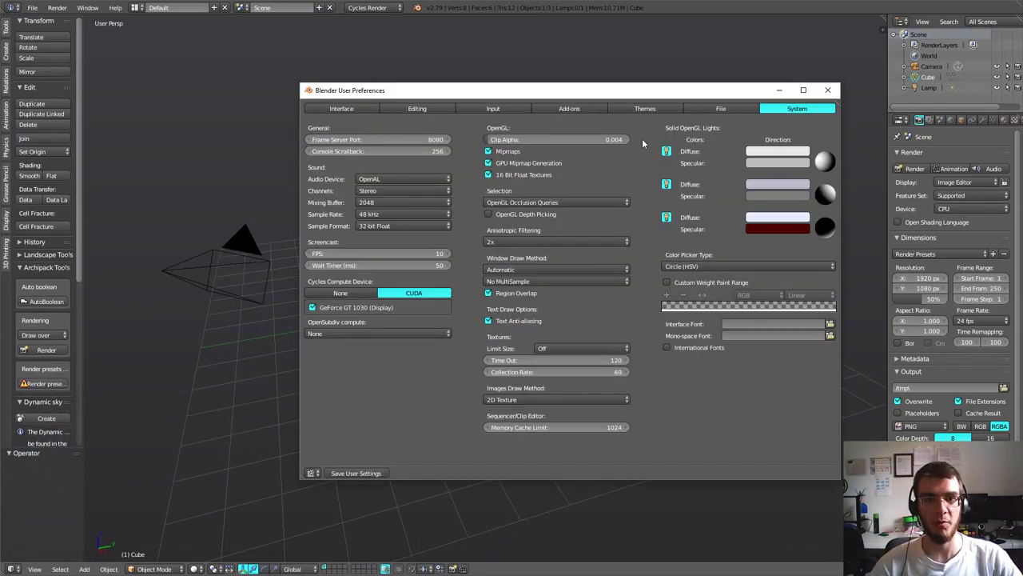
- Switch to the Themes tab and scroll down the 3D View colours
{"action": "left_click", "coordinate": [647, 108]}
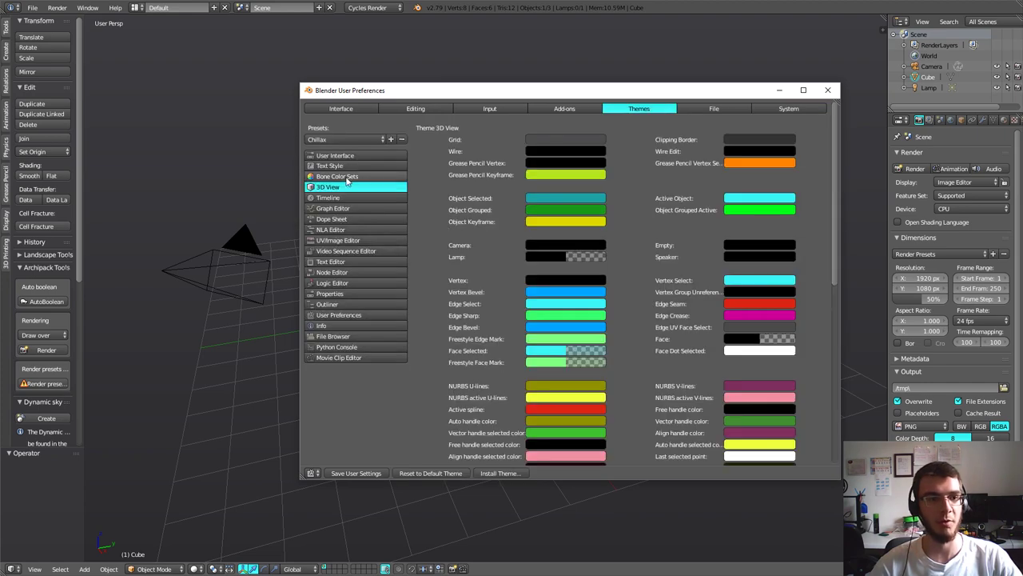
{"action": "scroll", "coordinate": [479, 306], "scroll_direction": "down", "scroll_amount": 3}
{"action": "scroll", "coordinate": [480, 305], "scroll_direction": "down", "scroll_amount": 5}
{"action": "scroll", "coordinate": [447, 305], "scroll_direction": "down", "scroll_amount": 4}
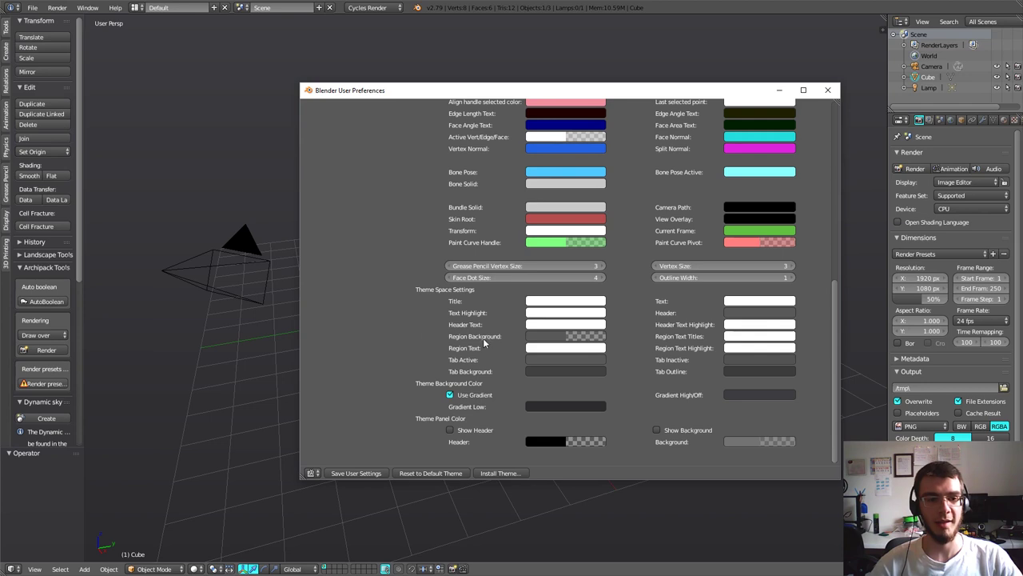
- Set the 3D View Region Background alpha to about 0.8
{"action": "left_click", "coordinate": [581, 339]}
{"action": "left_click_drag", "start_coordinate": [577, 320], "coordinate": [596, 320]}
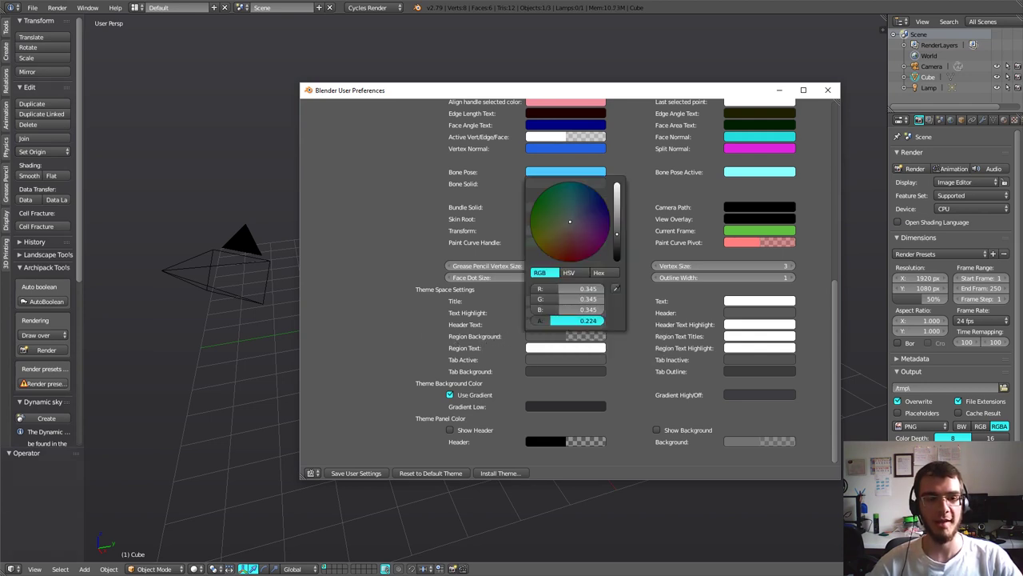
{"action": "left_click", "coordinate": [588, 321]}
{"action": "type", "text": "0.8"}
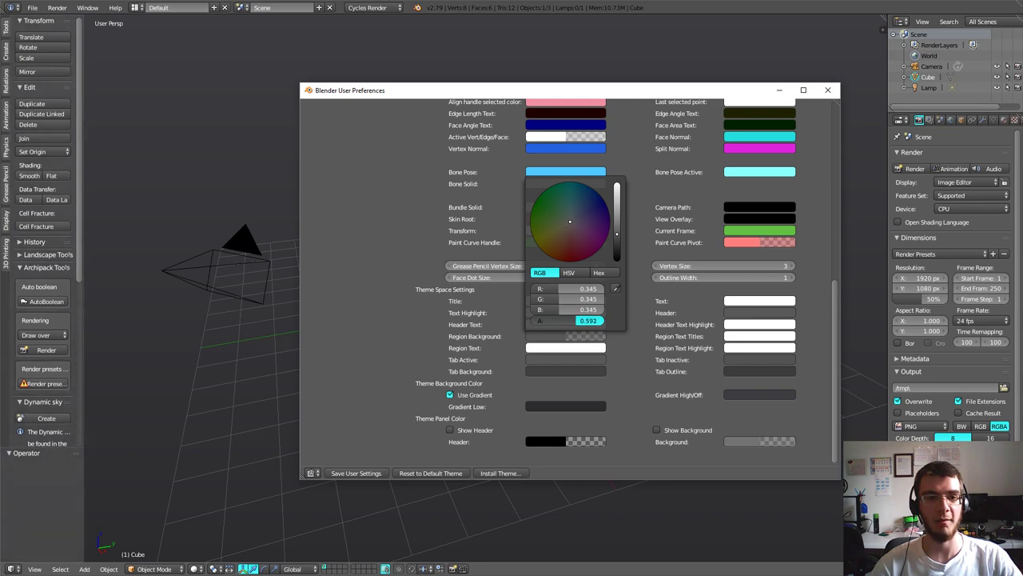
{"action": "key", "text": "Return"}
{"action": "mouse_move", "coordinate": [592, 320]}
{"action": "left_mouse_down"}
{"action": "mouse_move", "coordinate": [572, 321]}
{"action": "mouse_move", "coordinate": [587, 321]}
{"action": "left_mouse_up"}
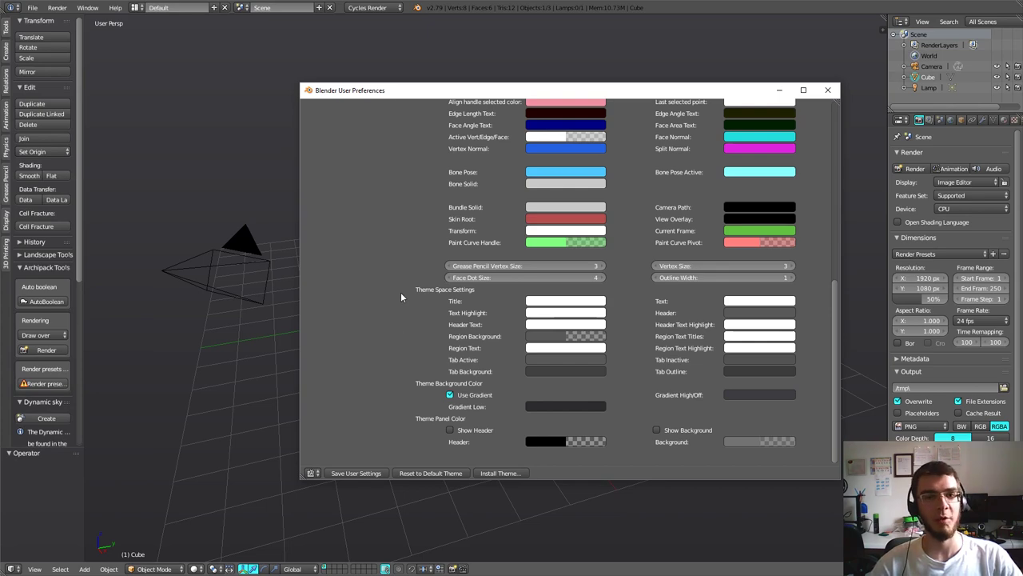
{"action": "scroll", "coordinate": [400, 291], "scroll_direction": "up", "scroll_amount": 5}
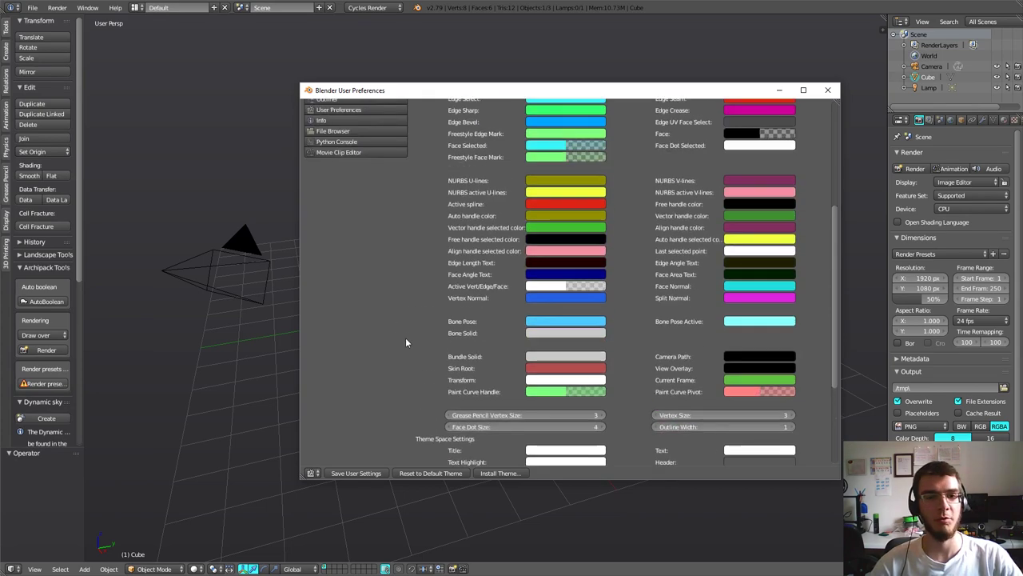
{"action": "scroll", "coordinate": [405, 338], "scroll_direction": "up", "scroll_amount": 4}
{"action": "scroll", "coordinate": [430, 283], "scroll_direction": "up", "scroll_amount": 3}
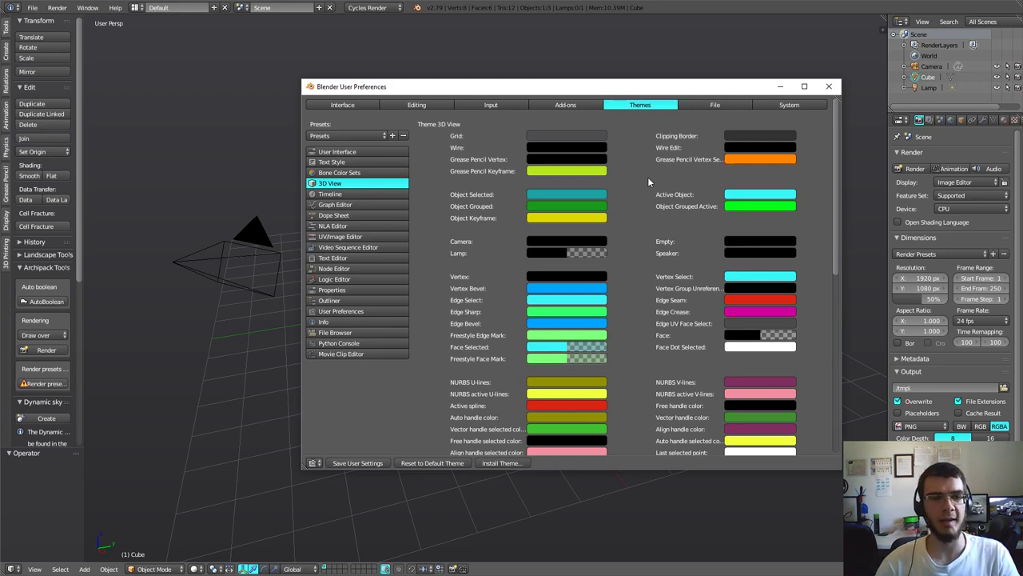
- Filter the Add-ons list to the Pie Menu category
{"action": "left_click", "coordinate": [573, 107]}
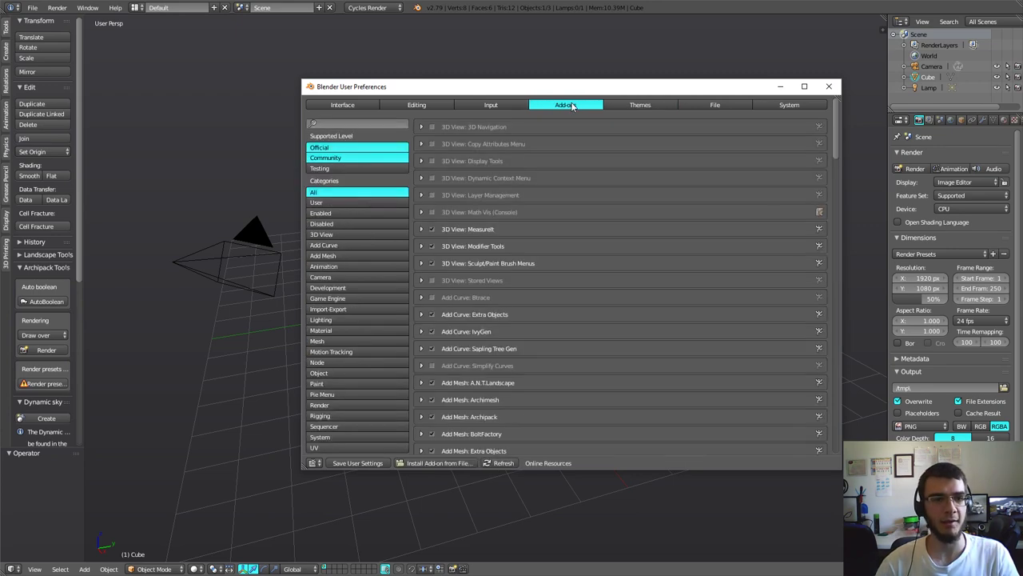
{"action": "scroll", "coordinate": [368, 304], "scroll_direction": "down", "scroll_amount": 2}
{"action": "left_click", "coordinate": [336, 332]}
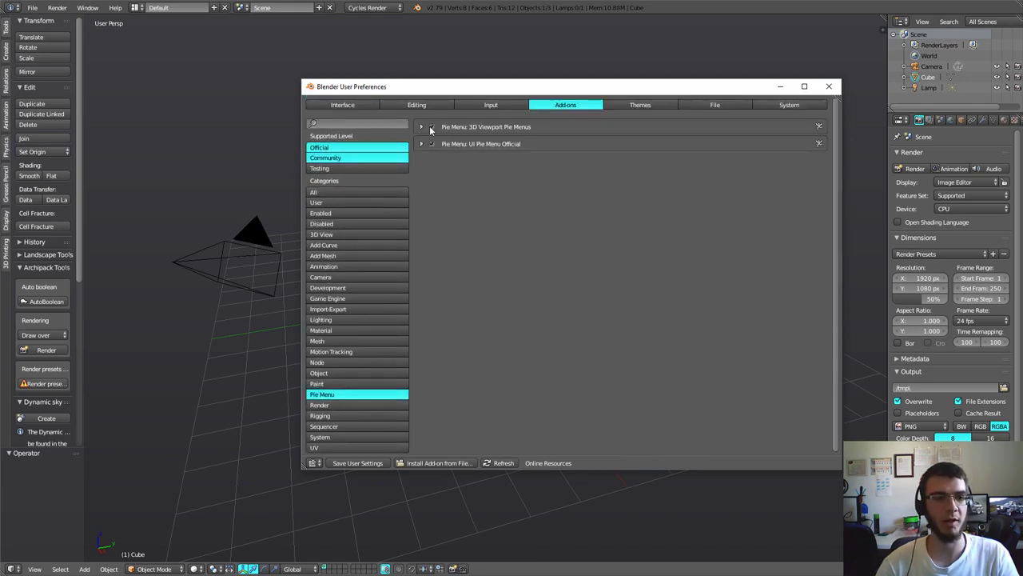
- Check the hotkeys of 3D Viewport Pie Menus and UI Pie Menu Official, then close Preferences
{"action": "left_click", "coordinate": [422, 126]}
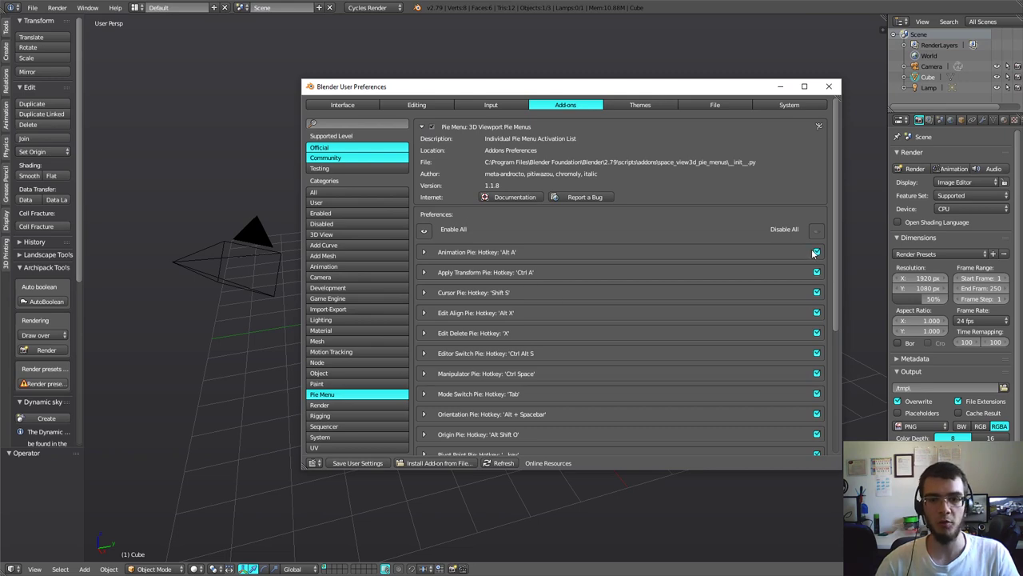
{"action": "scroll", "coordinate": [813, 256], "scroll_direction": "down", "scroll_amount": 5}
{"action": "scroll", "coordinate": [812, 256], "scroll_direction": "down", "scroll_amount": 1}
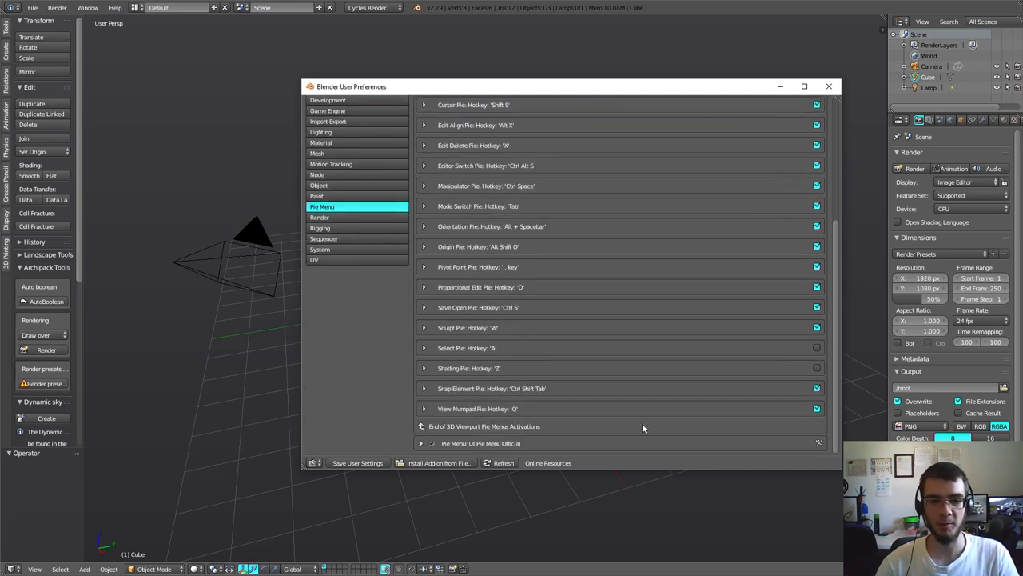
{"action": "left_click", "coordinate": [421, 444]}
{"action": "scroll", "coordinate": [581, 359], "scroll_direction": "down", "scroll_amount": 4}
{"action": "scroll", "coordinate": [580, 359], "scroll_direction": "down", "scroll_amount": 4}
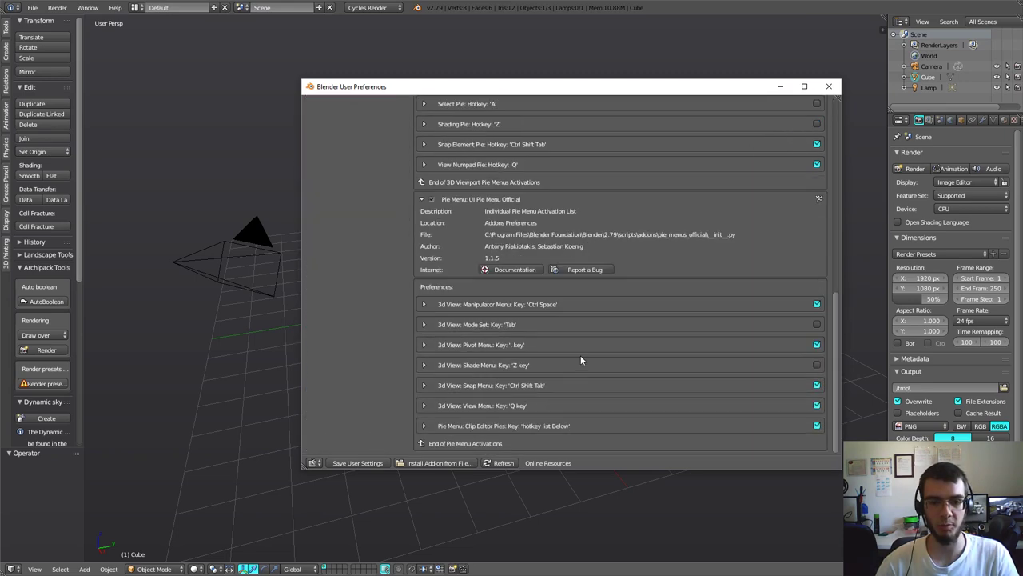
{"action": "scroll", "coordinate": [581, 359], "scroll_direction": "up", "scroll_amount": 10}
{"action": "scroll", "coordinate": [587, 328], "scroll_direction": "up", "scroll_amount": 5}
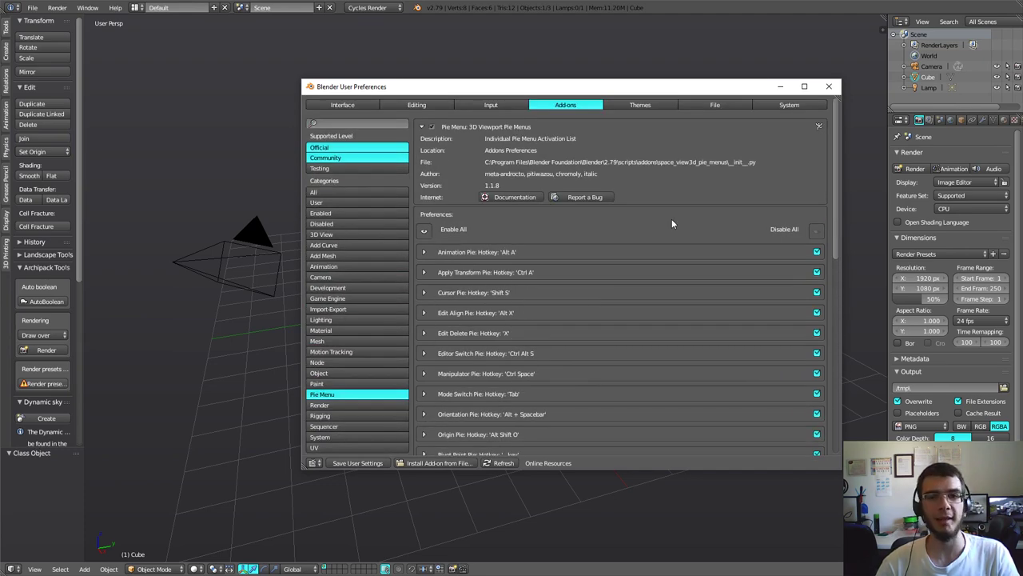
{"action": "left_click", "coordinate": [828, 85]}
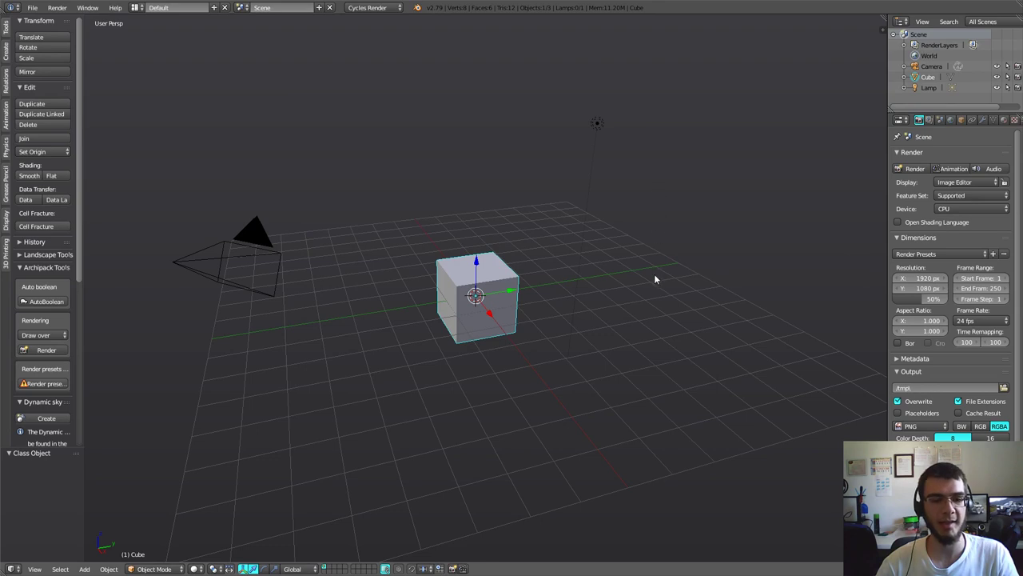
- Toggle the cube into Edit Mode and back to Object Mode using the Tab pie menu
{"action": "key", "text": "Tab"}
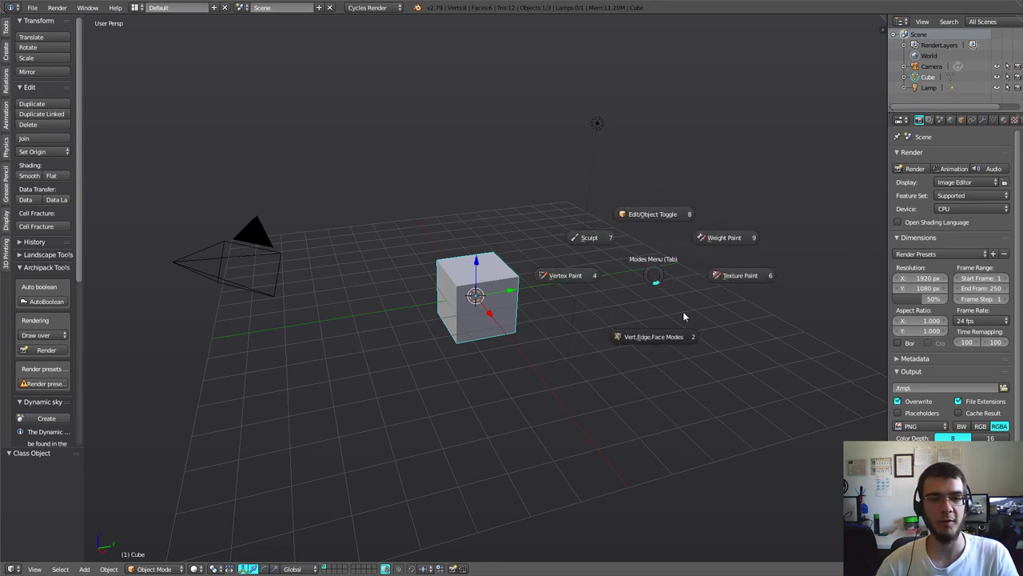
{"action": "left_click", "coordinate": [659, 214]}
{"action": "key", "text": "Tab"}
{"action": "left_click", "coordinate": [656, 155]}
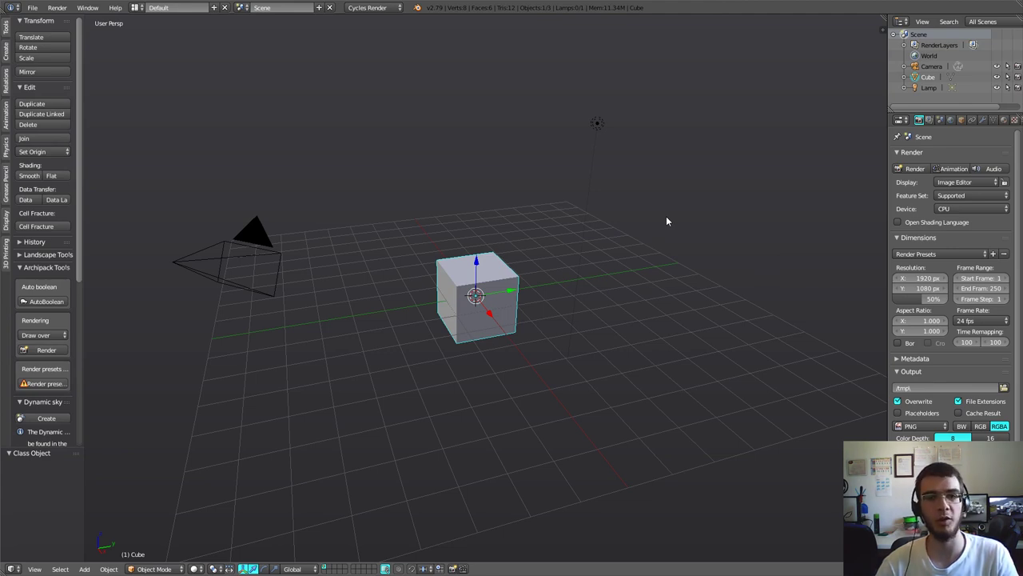
- Select and delete the cube, camera and lamp
{"action": "key", "text": "a"}
{"action": "key", "text": "a"}
{"action": "key", "text": "x"}
{"action": "left_click", "coordinate": [642, 183]}
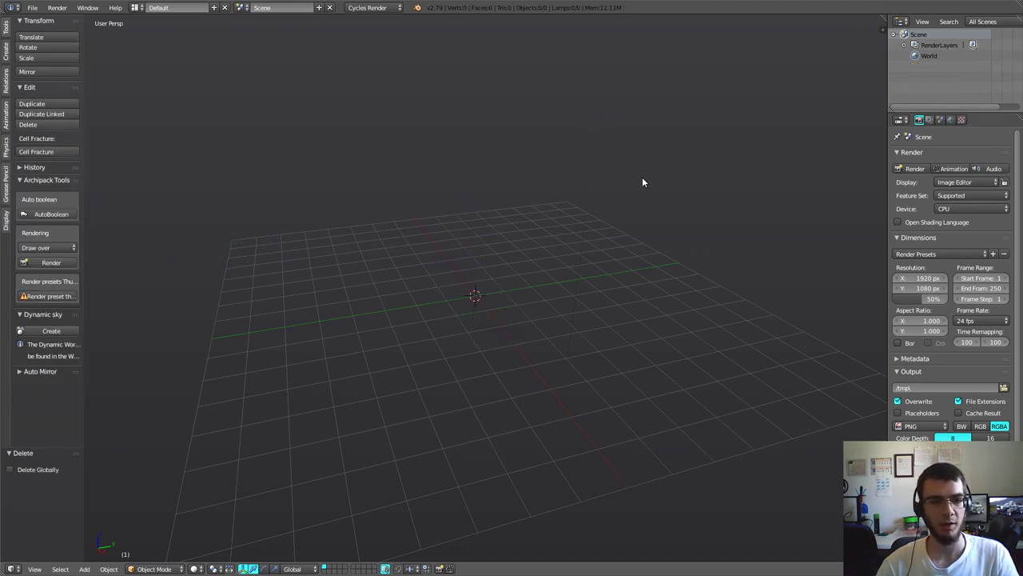
- Add a plane, switch to top orthographic view, zoom in and enter Edit Mode
{"action": "key", "text": "shift+a"}
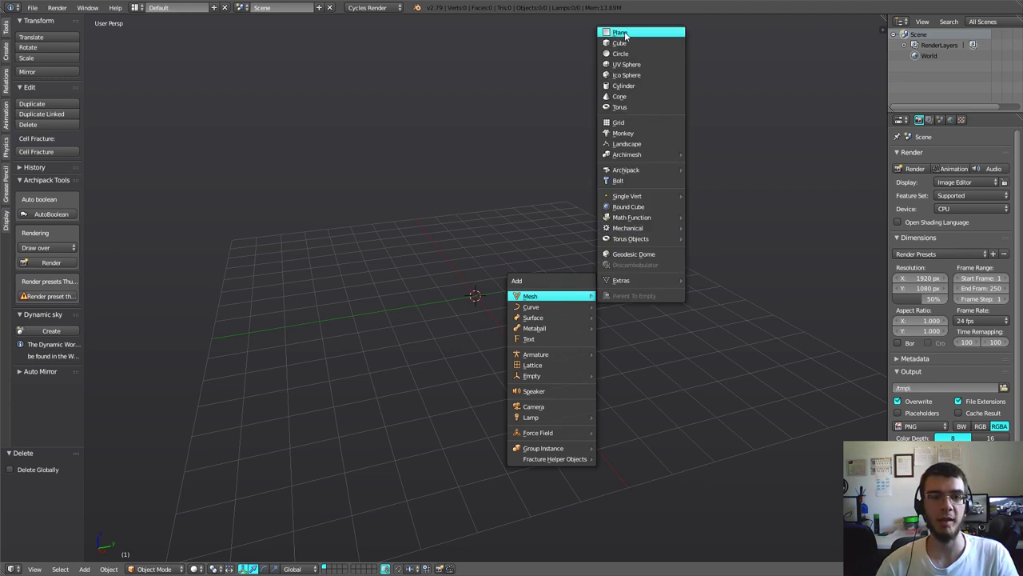
{"action": "left_click", "coordinate": [622, 33]}
{"action": "mouse_move", "coordinate": [579, 279]}
{"action": "middle_mouse_down"}
{"action": "mouse_move", "coordinate": [566, 314]}
{"action": "mouse_move", "coordinate": [588, 335]}
{"action": "middle_mouse_up"}
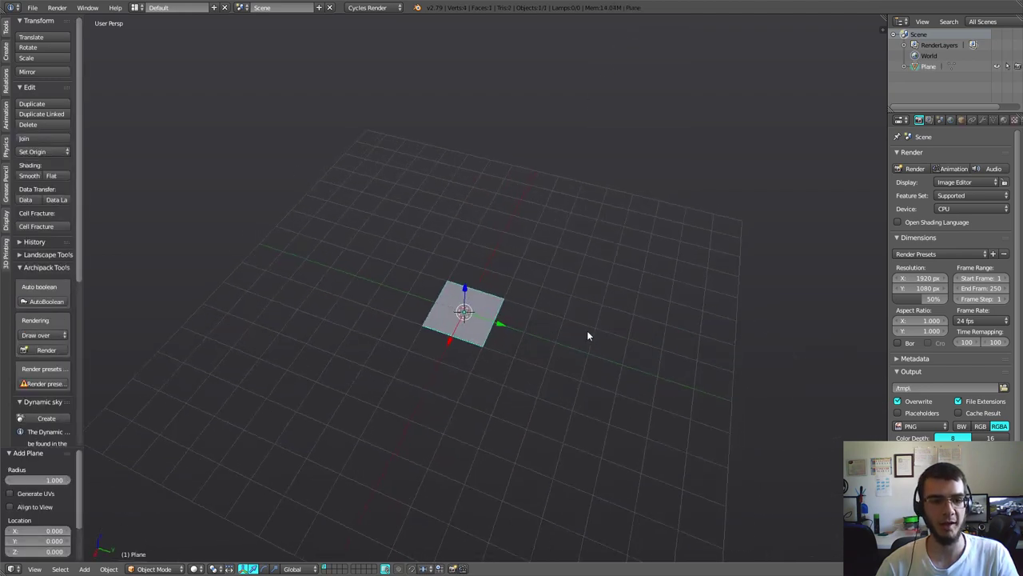
{"action": "key", "text": "KP_7"}
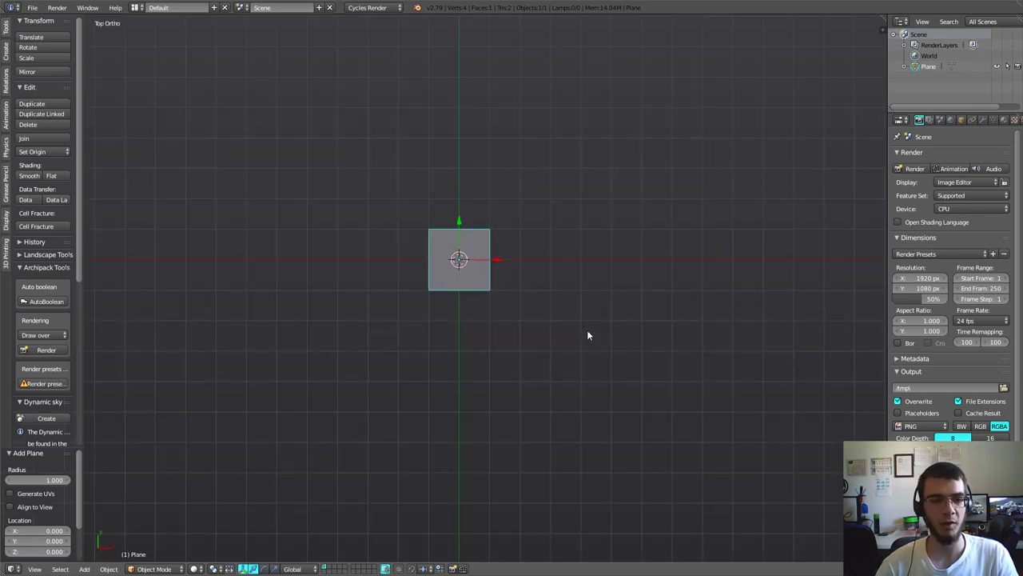
{"action": "scroll", "coordinate": [504, 326], "scroll_direction": "up", "scroll_amount": 3}
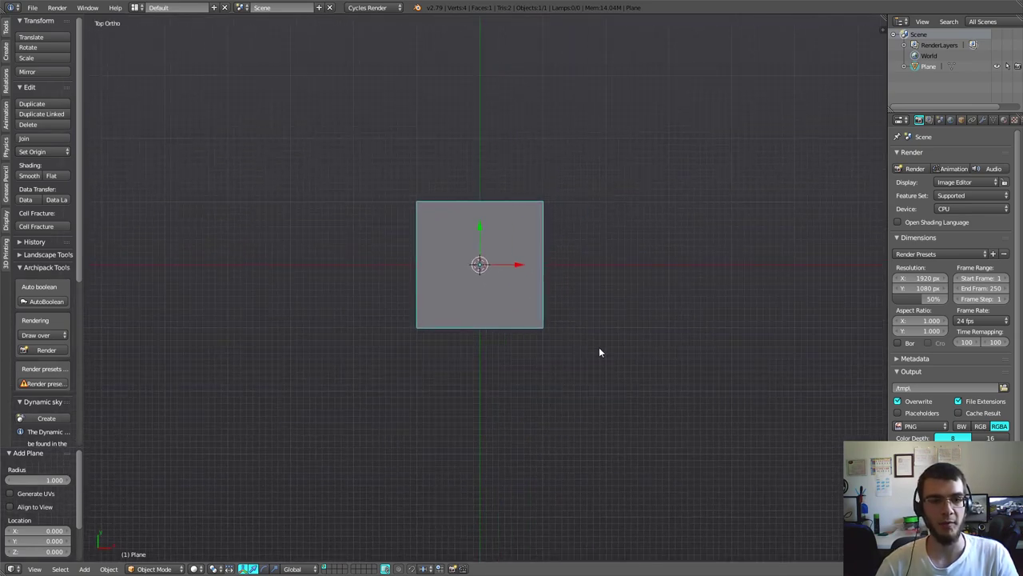
{"action": "key", "text": "Tab"}
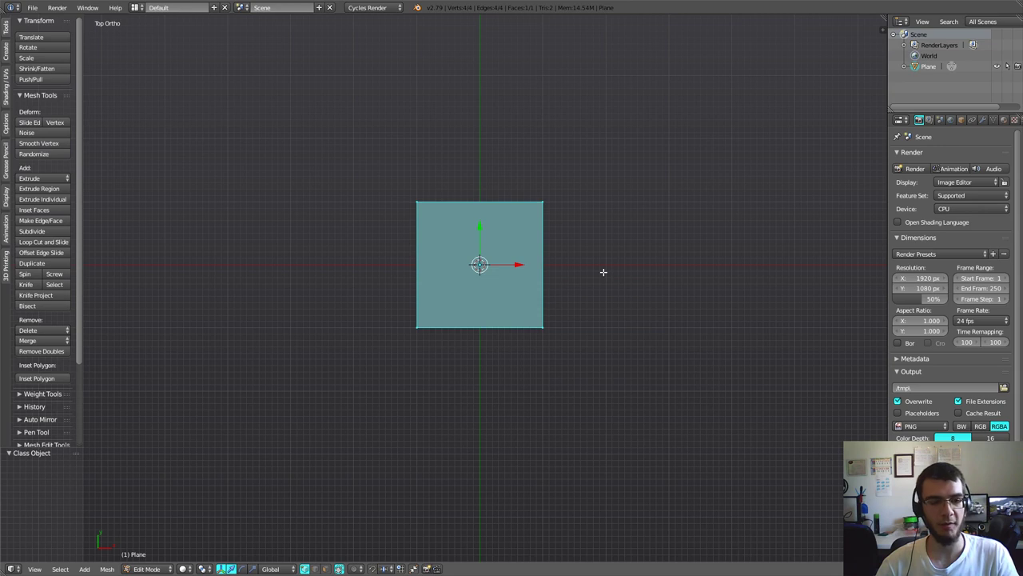
- Loop-cut the plane at its centre and delete the left-edge vertices
{"action": "key", "text": "ctrl+r"}
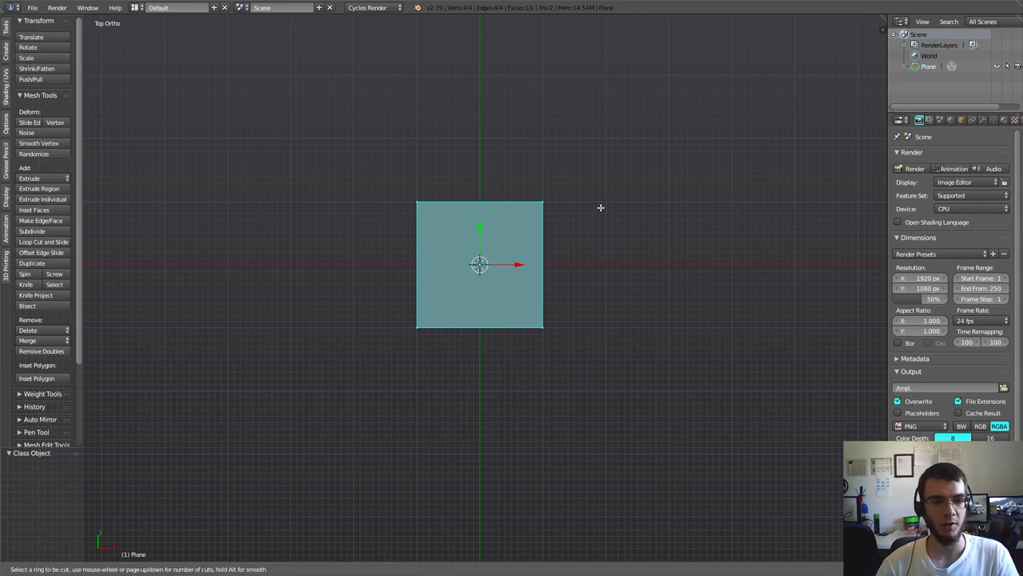
{"action": "left_click", "coordinate": [479, 220]}
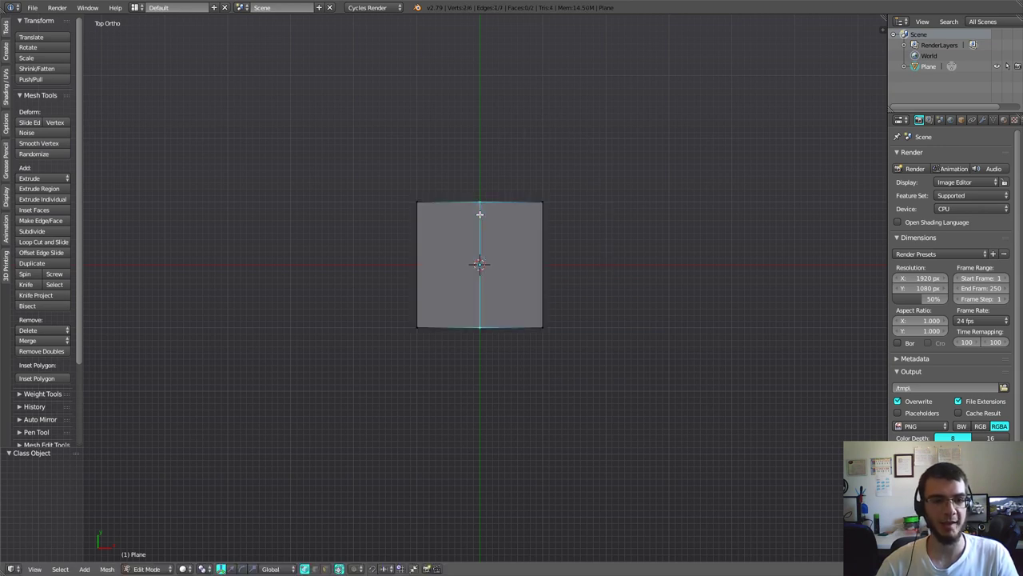
{"action": "right_click", "coordinate": [479, 218]}
{"action": "right_click", "coordinate": [416, 201]}
{"action": "right_click", "coordinate": [415, 324], "text": "shift"}
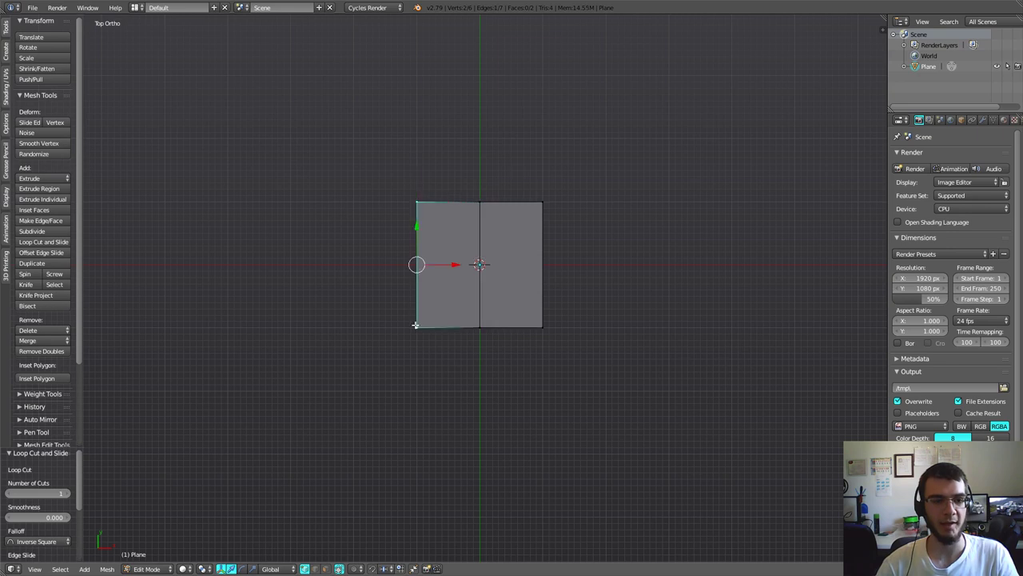
{"action": "key", "text": "x"}
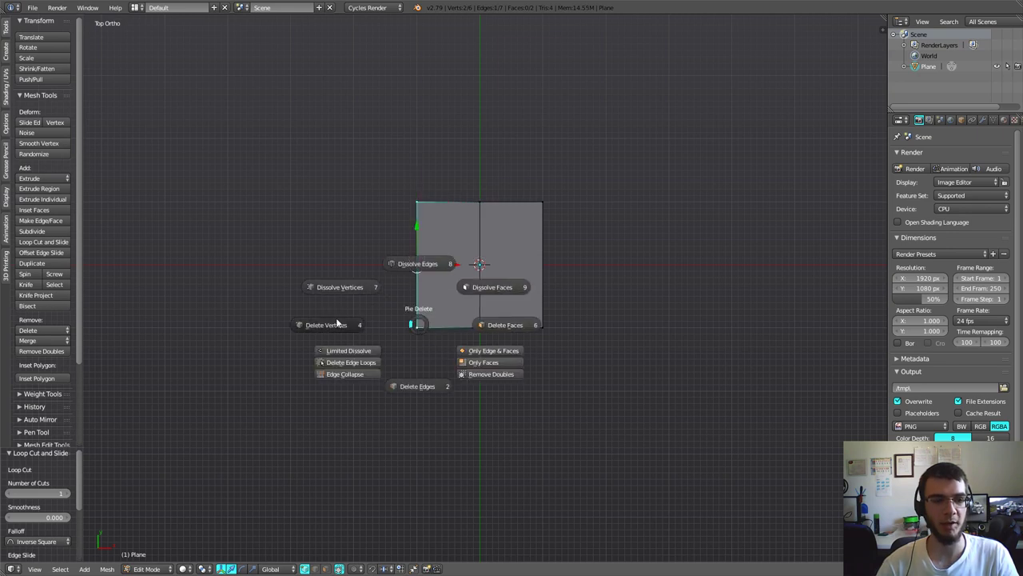
{"action": "left_click", "coordinate": [332, 321]}
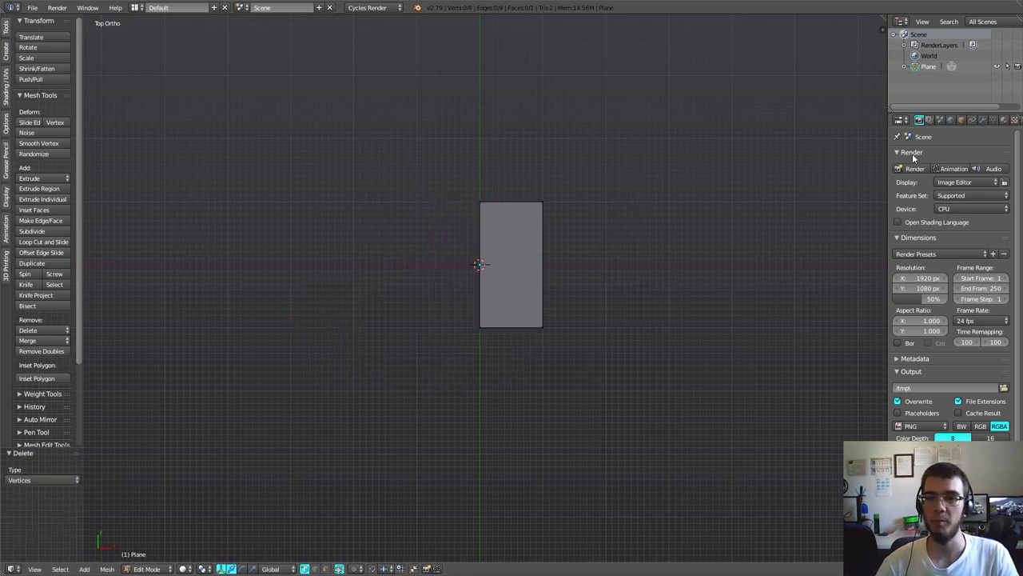
- Add a Mirror modifier to the remaining half-plane
{"action": "left_click", "coordinate": [984, 122]}
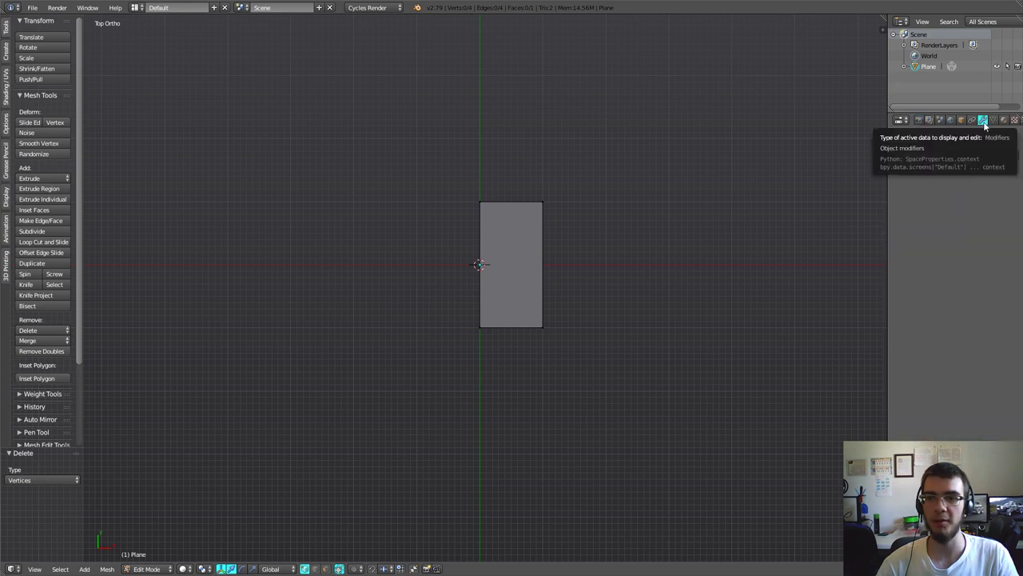
{"action": "left_click", "coordinate": [936, 156]}
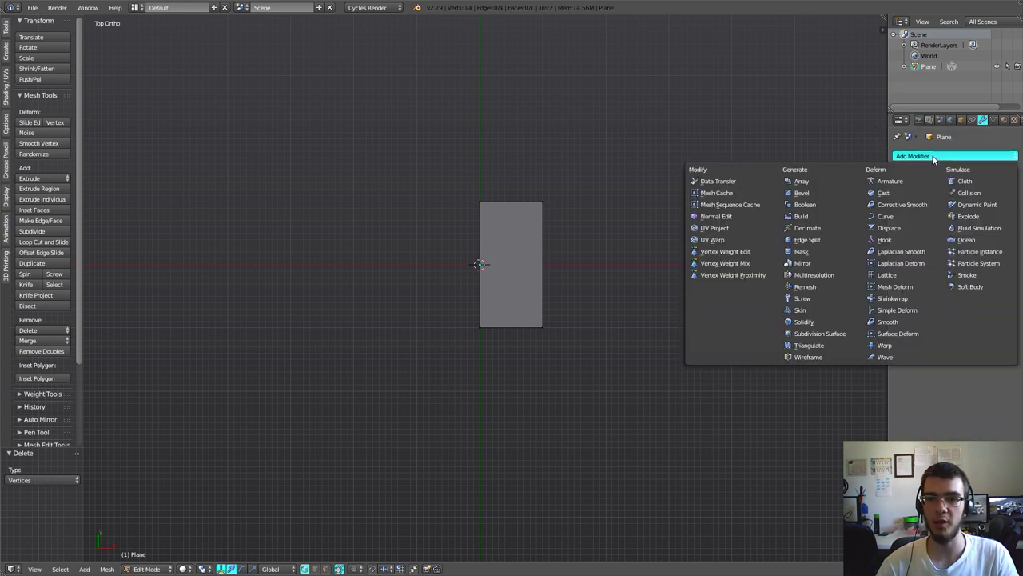
{"action": "left_click", "coordinate": [823, 265]}
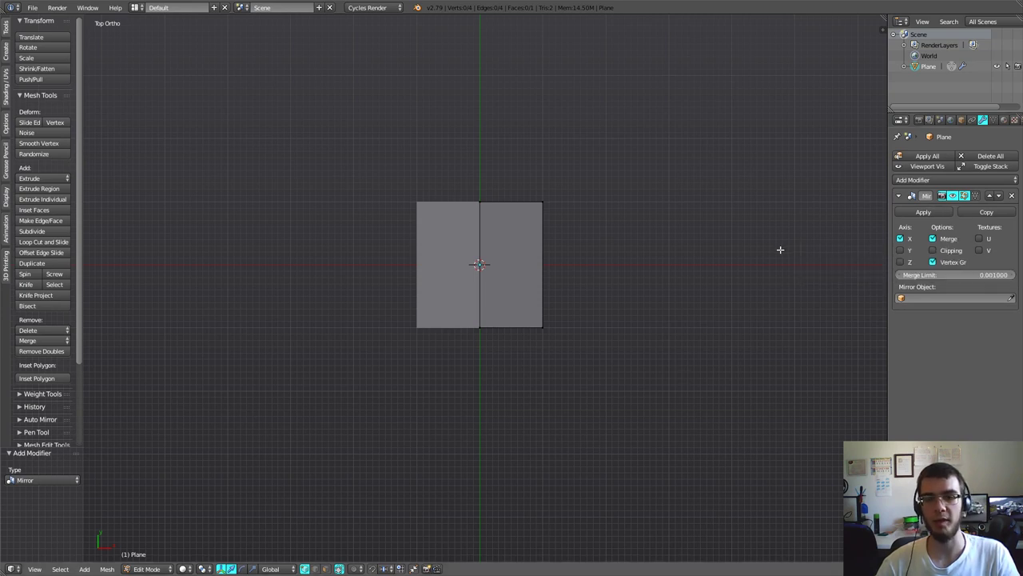
{"action": "middle_click_drag", "start_coordinate": [654, 347], "coordinate": [519, 283]}
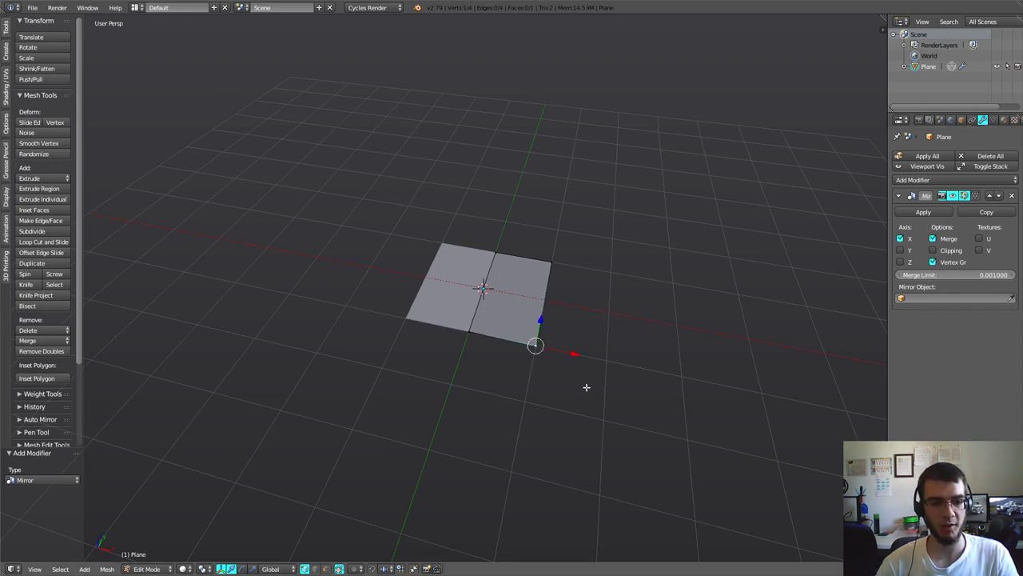
- Test-move a corner vertex and then the whole plane, cancelling each move
{"action": "key", "text": "g"}
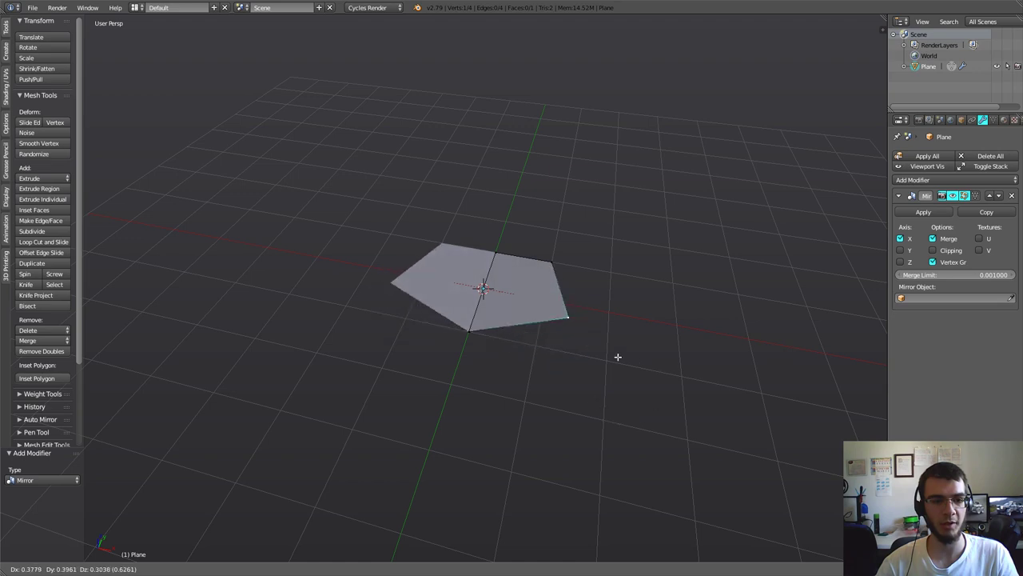
{"action": "key", "text": "Escape"}
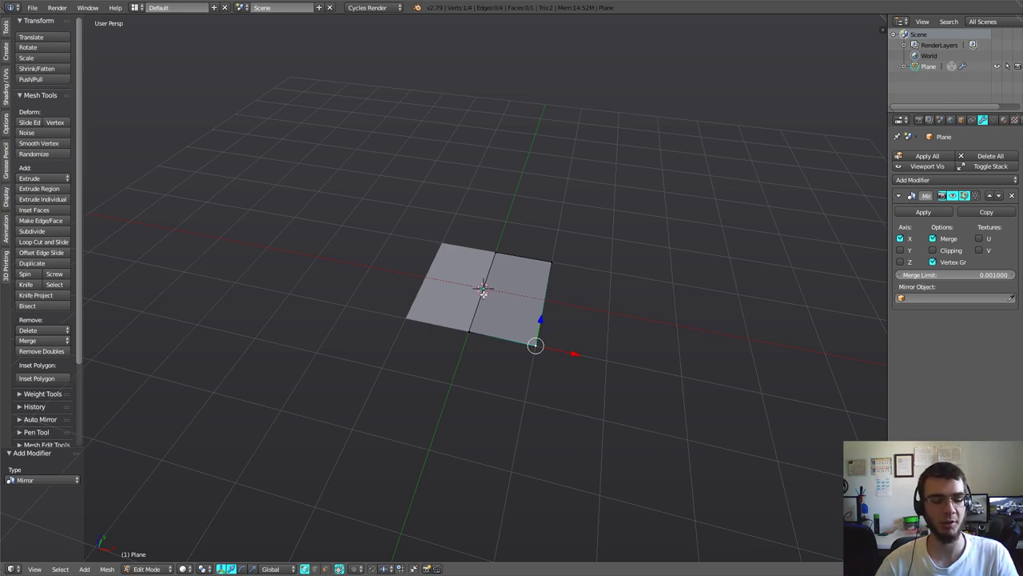
{"action": "key", "text": "Tab"}
{"action": "left_click", "coordinate": [483, 212]}
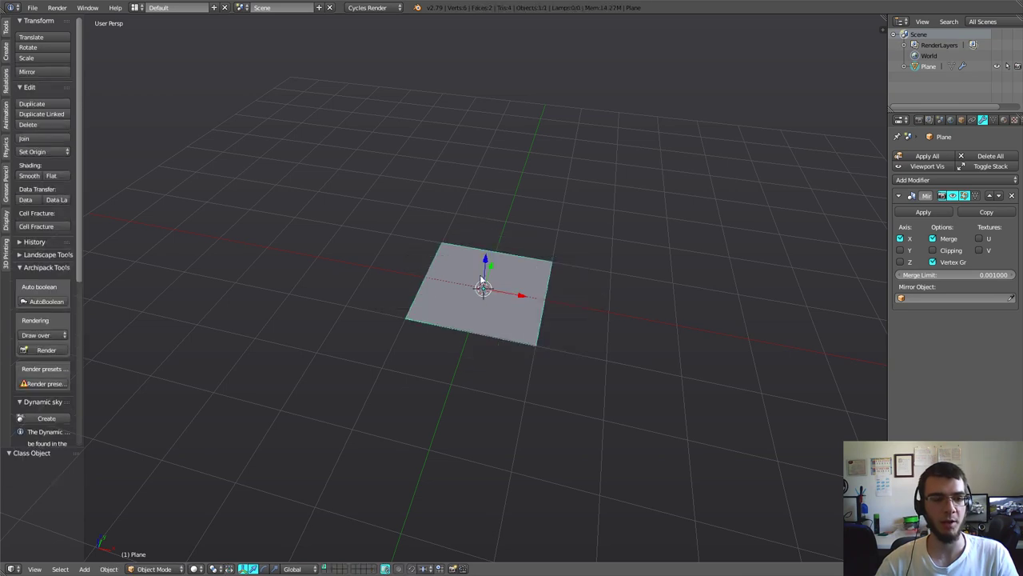
{"action": "key", "text": "g"}
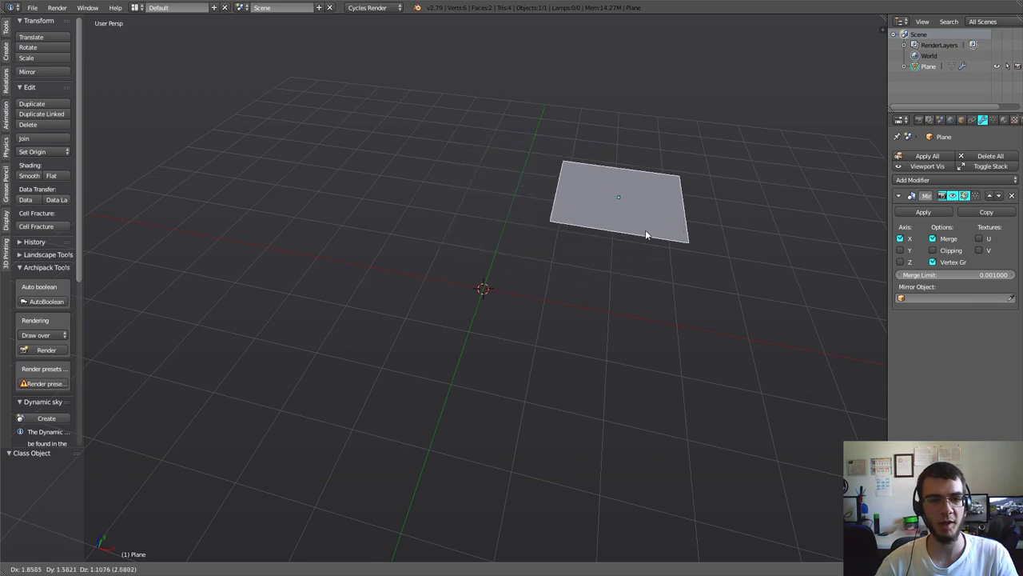
{"action": "right_click", "coordinate": [555, 227]}
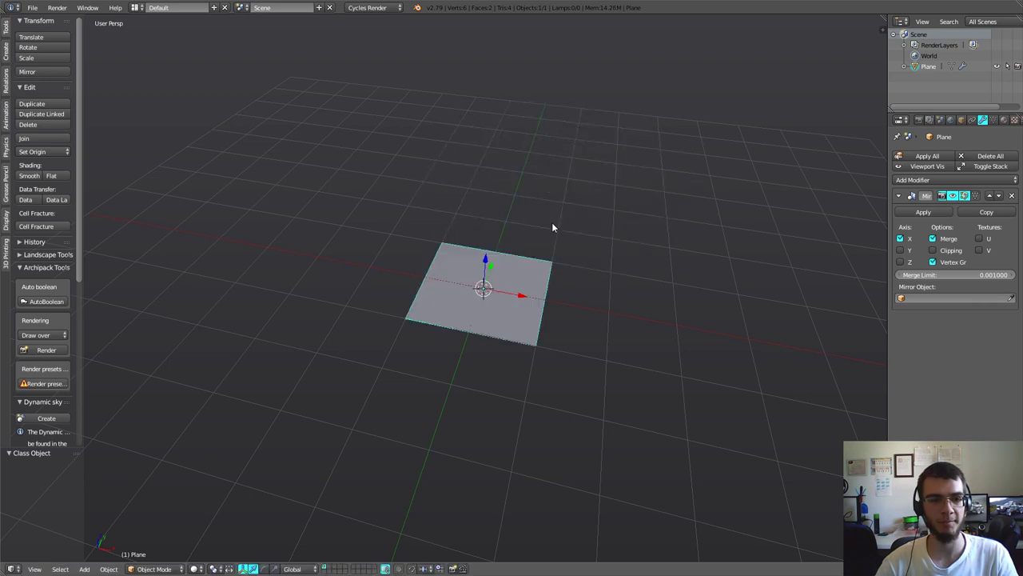
- Select the whole face in Edit Mode, enable Mirror Clipping and test-move it to confirm
{"action": "key", "text": "Tab"}
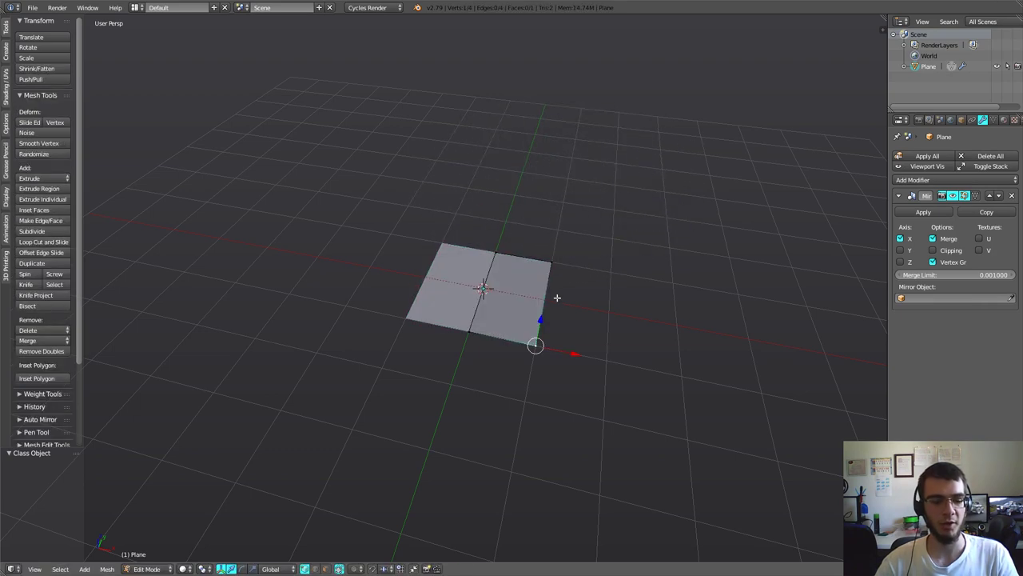
{"action": "key", "text": "a"}
{"action": "key", "text": "g"}
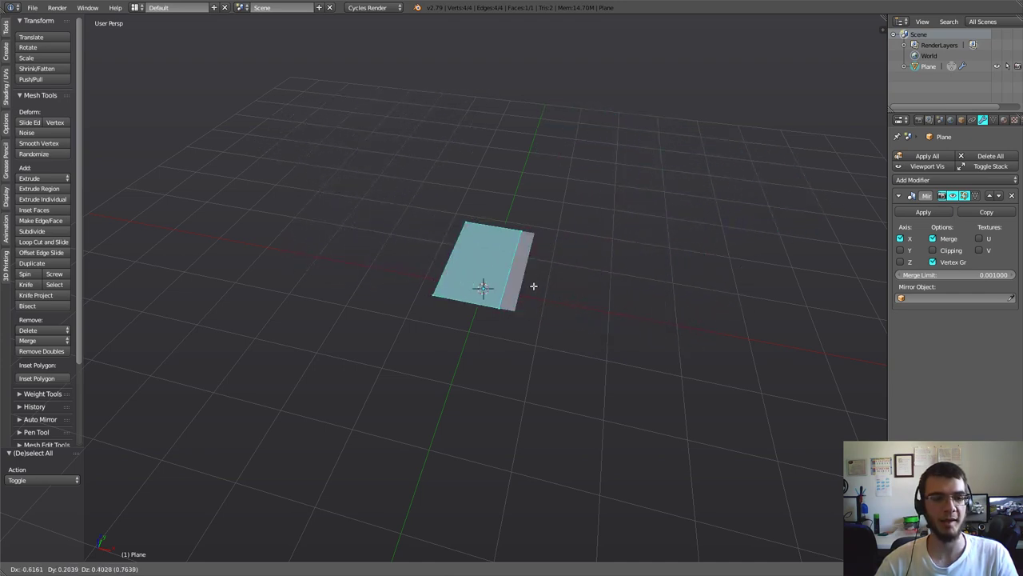
{"action": "right_click", "coordinate": [715, 327]}
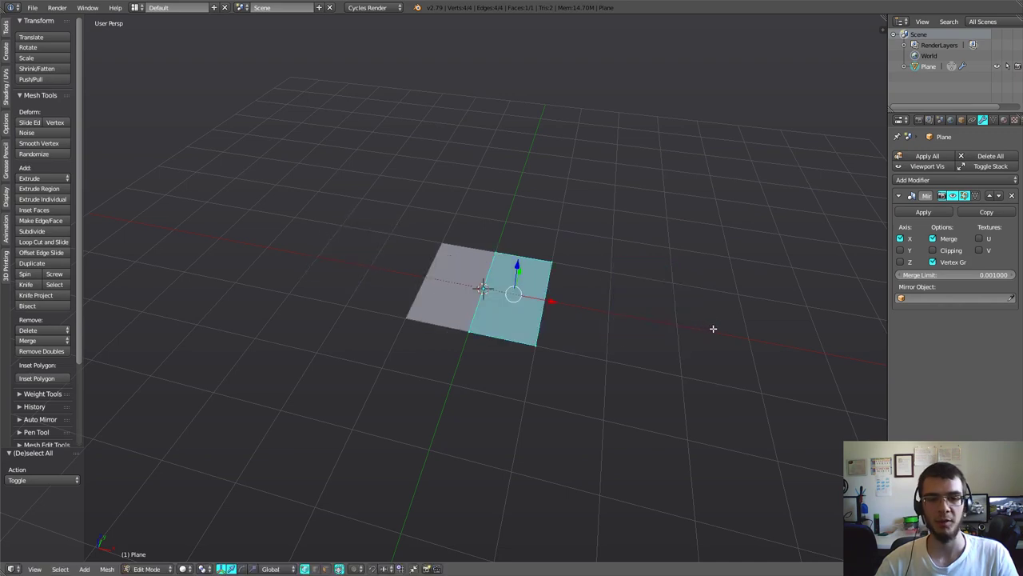
{"action": "left_click", "coordinate": [932, 251]}
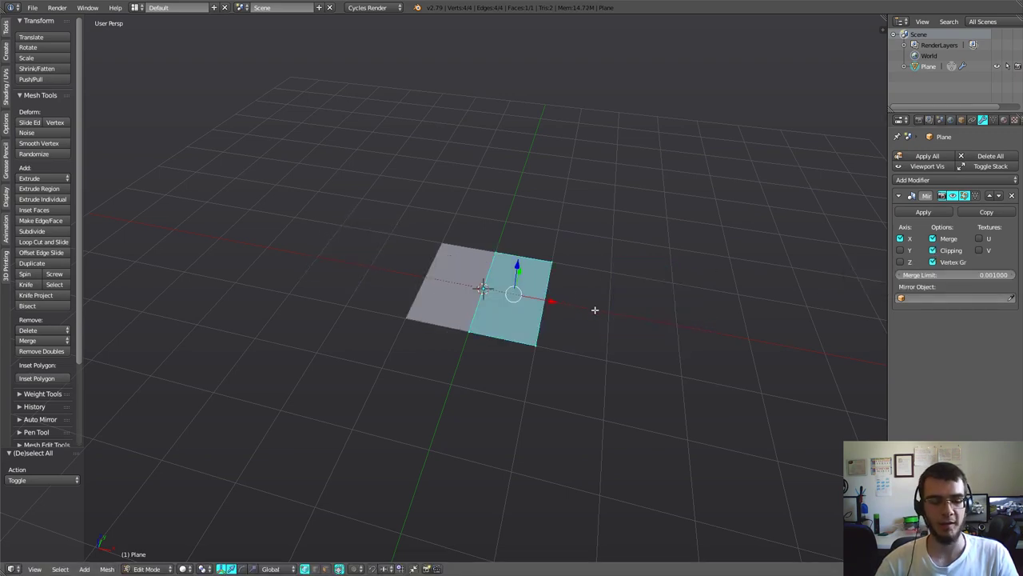
{"action": "key", "text": "g"}
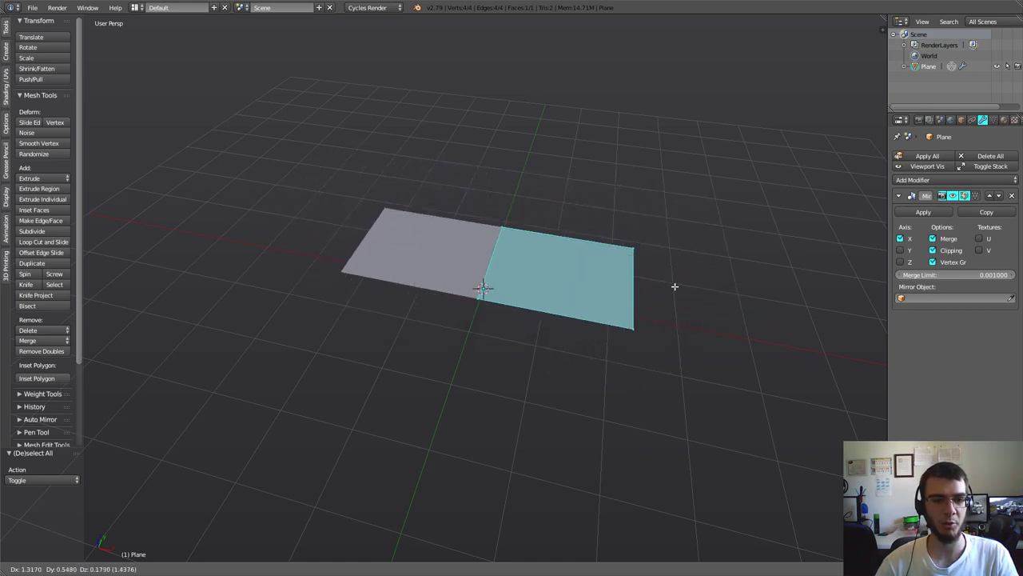
{"action": "right_click", "coordinate": [690, 321]}
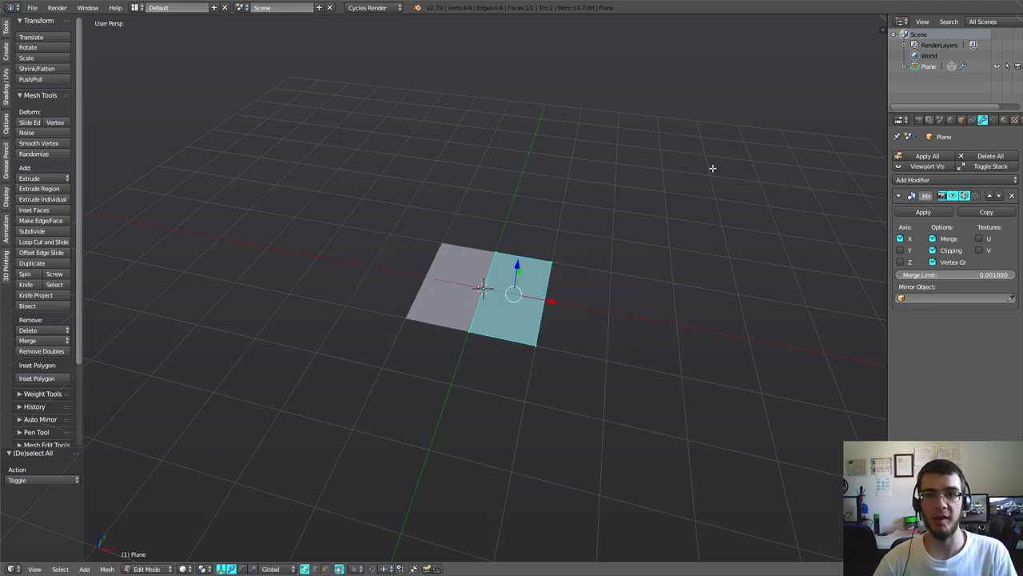
- In Top Ortho view, lengthen the half-plane by dragging its top and bottom edges along Y
{"action": "key", "text": "KP_7"}
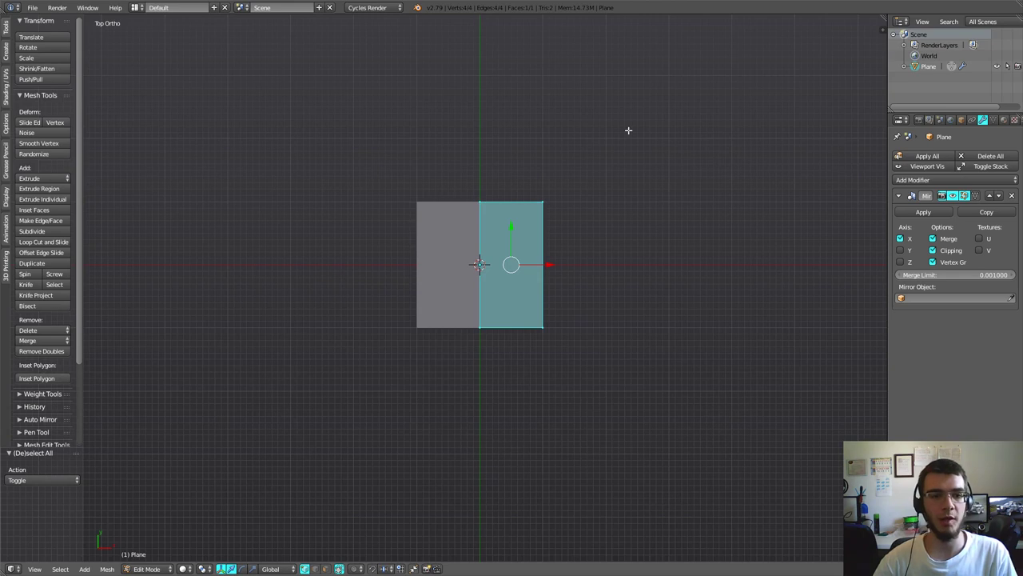
{"action": "middle_click_drag", "start_coordinate": [629, 130], "coordinate": [623, 201], "text": "shift"}
{"action": "right_click", "coordinate": [536, 273]}
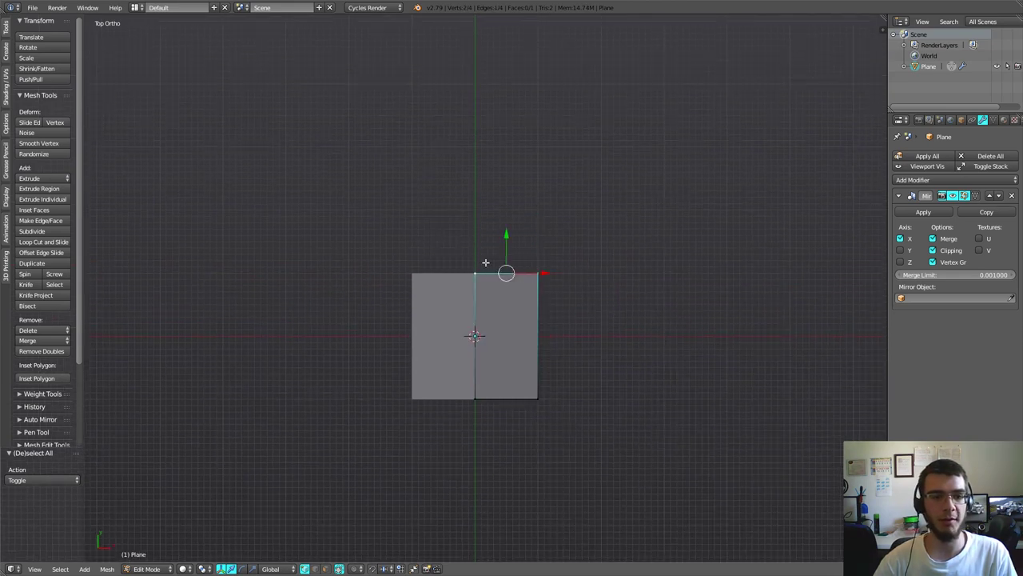
{"action": "left_click_drag", "start_coordinate": [507, 240], "coordinate": [511, 154]}
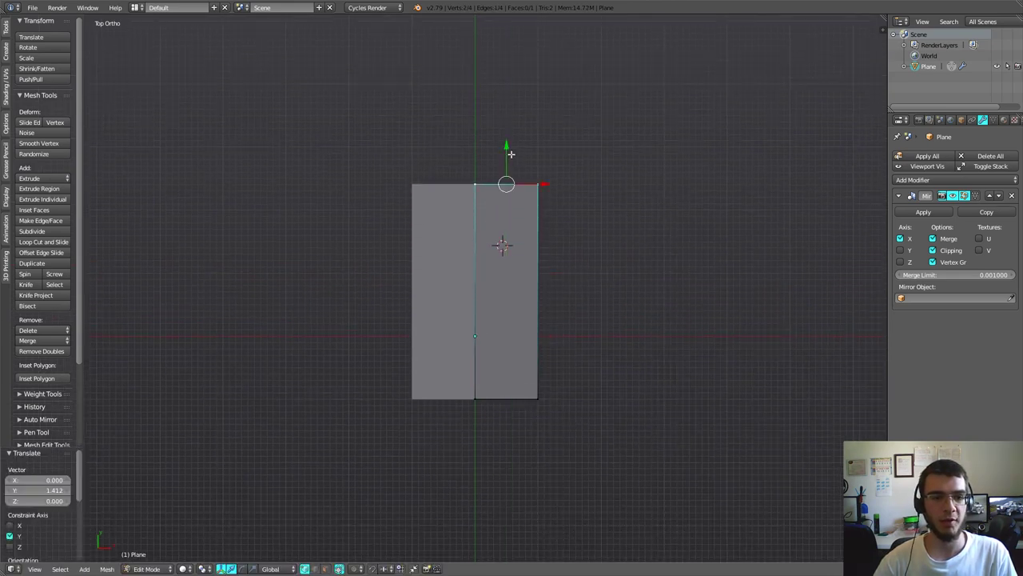
{"action": "right_click", "coordinate": [530, 399]}
{"action": "left_click_drag", "start_coordinate": [506, 364], "coordinate": [506, 442]}
- Add six evenly spaced cross loops along the plane
{"action": "key", "text": "ctrl+r"}
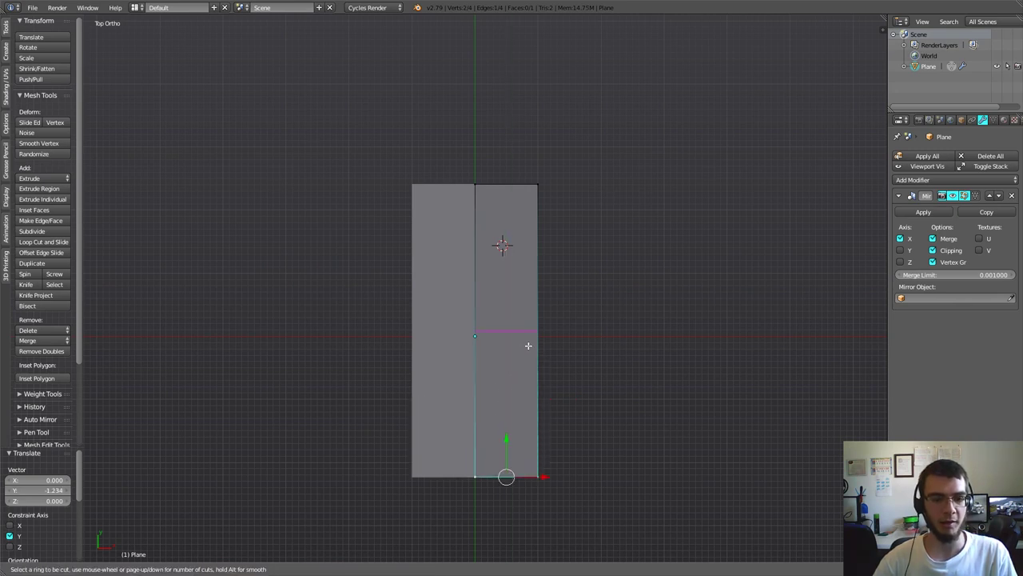
{"action": "scroll", "coordinate": [527, 345], "scroll_direction": "up", "scroll_amount": 1}
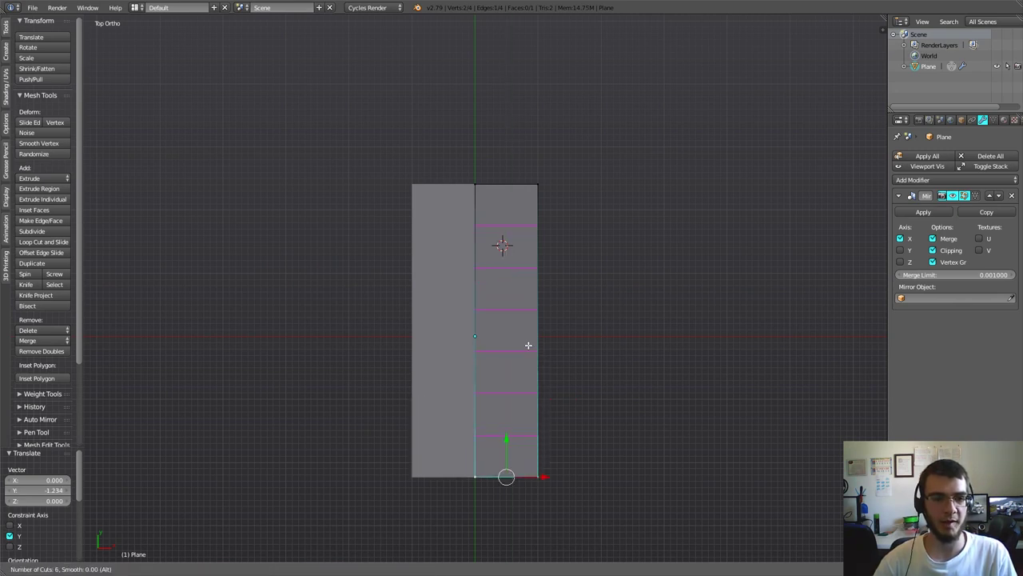
{"action": "left_click", "coordinate": [527, 346]}
{"action": "right_click", "coordinate": [528, 345]}
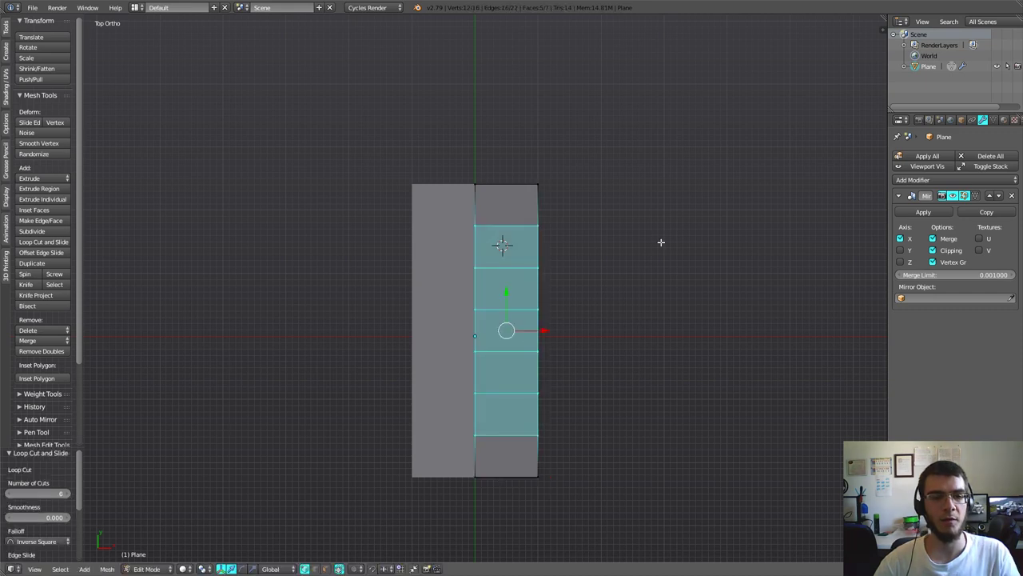
- Move the upper right-side vertices along X to start tapering the outline
{"action": "right_click", "coordinate": [539, 183]}
{"action": "key", "text": "g"}
{"action": "key", "text": "x"}
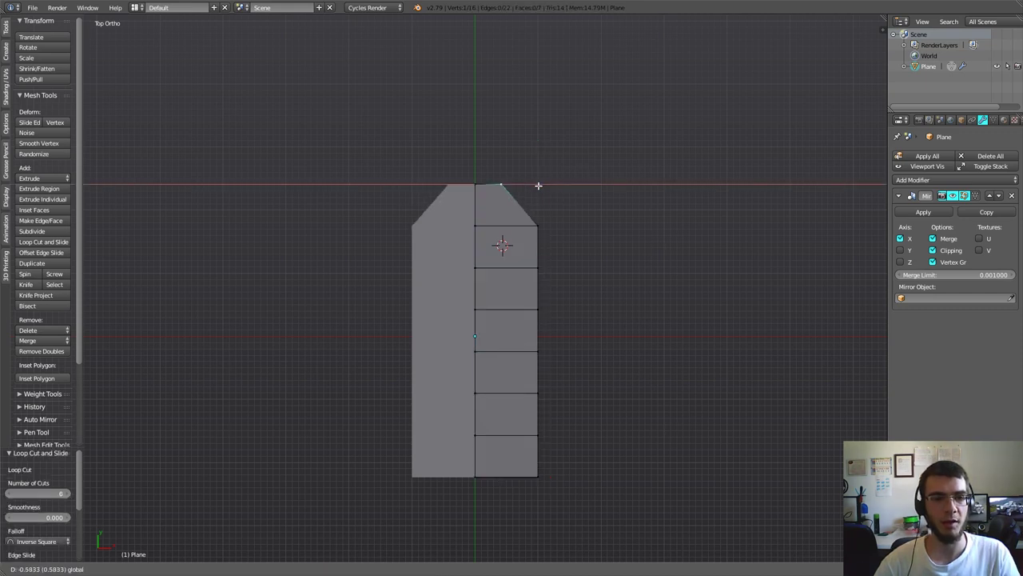
{"action": "left_click", "coordinate": [536, 186]}
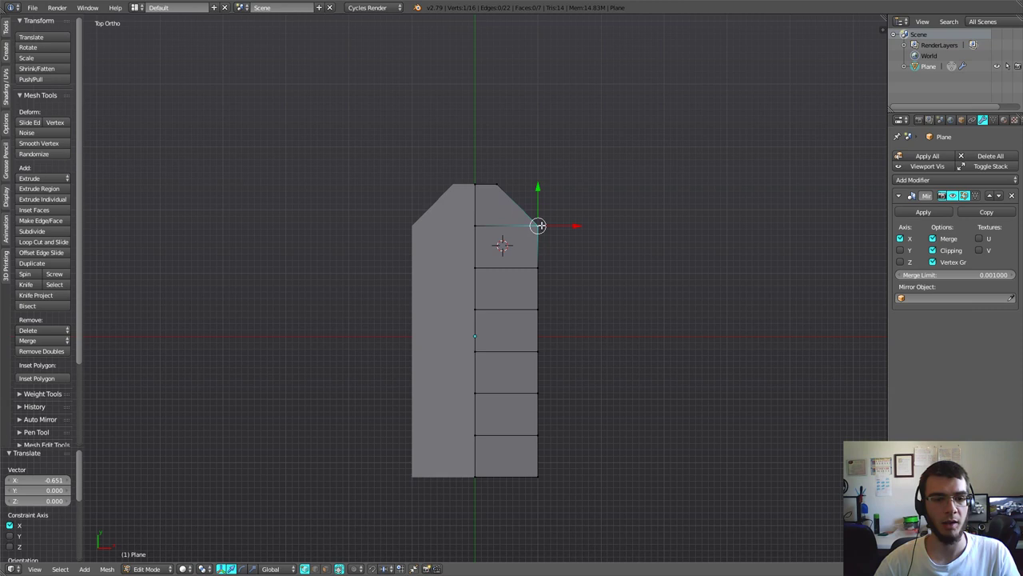
{"action": "key", "text": "g"}
{"action": "key", "text": "x"}
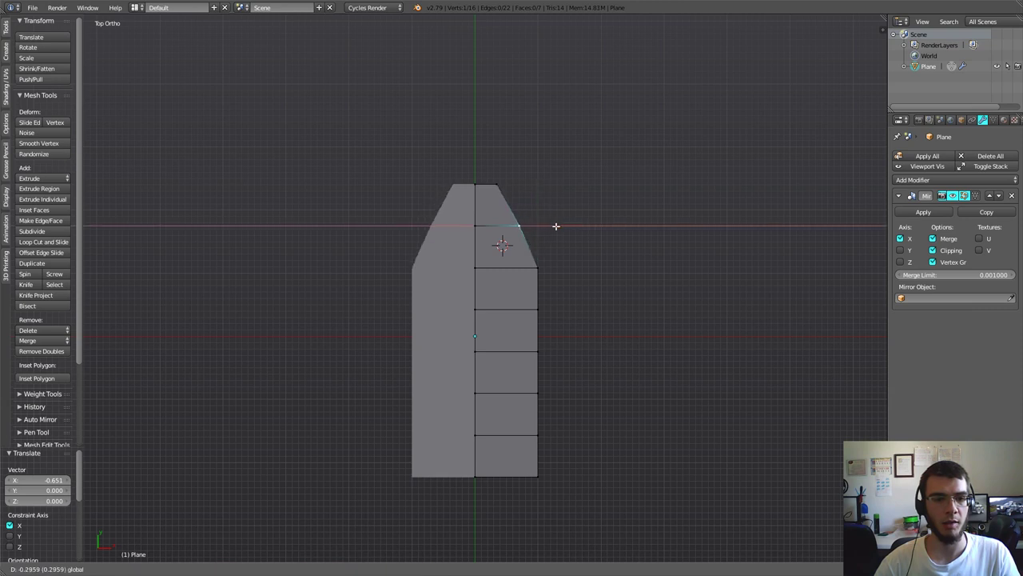
{"action": "left_click", "coordinate": [567, 272]}
{"action": "right_click", "coordinate": [545, 471]}
{"action": "key", "text": "g"}
{"action": "key", "text": "x"}
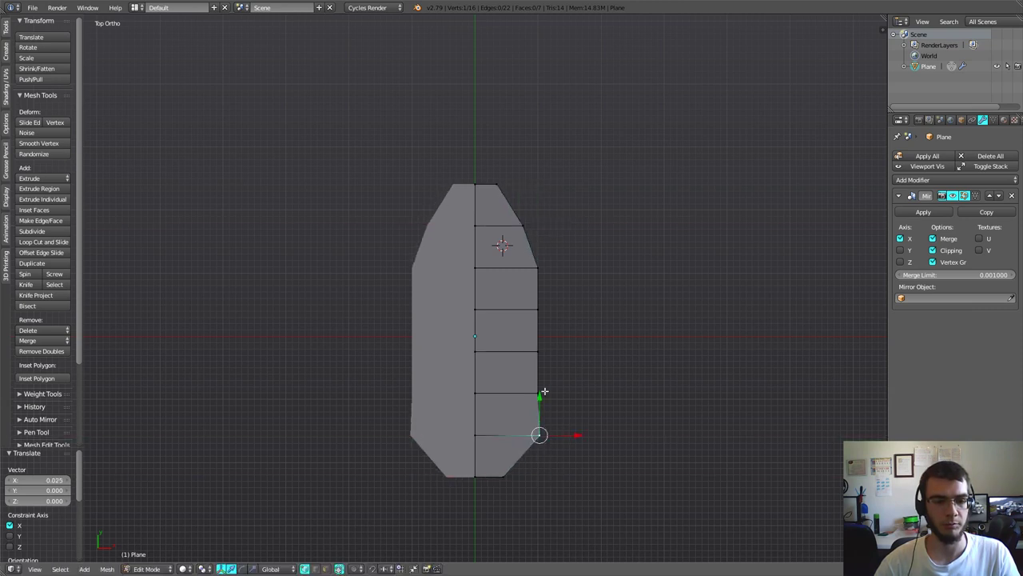
{"action": "right_click", "coordinate": [538, 352]}
{"action": "key", "text": "g"}
{"action": "key", "text": "x"}
{"action": "right_click", "coordinate": [541, 309]}
{"action": "key", "text": "g"}
{"action": "key", "text": "x"}
{"action": "left_click", "coordinate": [569, 310]}
{"action": "right_click", "coordinate": [511, 186]}
{"action": "key", "text": "g"}
{"action": "key", "text": "x"}
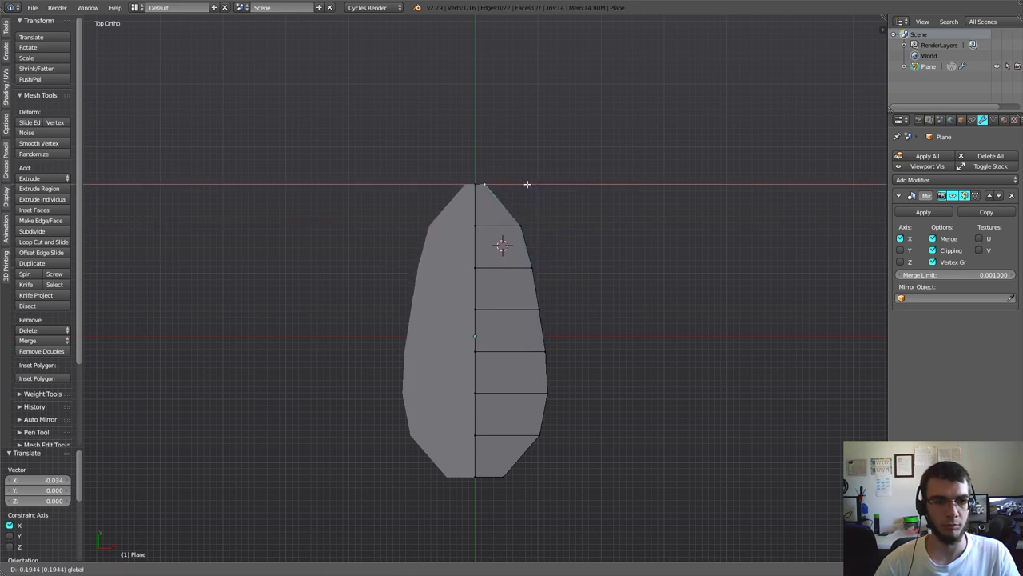
{"action": "left_click", "coordinate": [528, 183]}
- Move the remaining right-side vertices along X into a smooth, pointed hull outline
{"action": "right_click", "coordinate": [573, 310]}
{"action": "right_click", "coordinate": [503, 475]}
{"action": "key", "text": "g"}
{"action": "key", "text": "x"}
{"action": "right_click", "coordinate": [546, 393]}
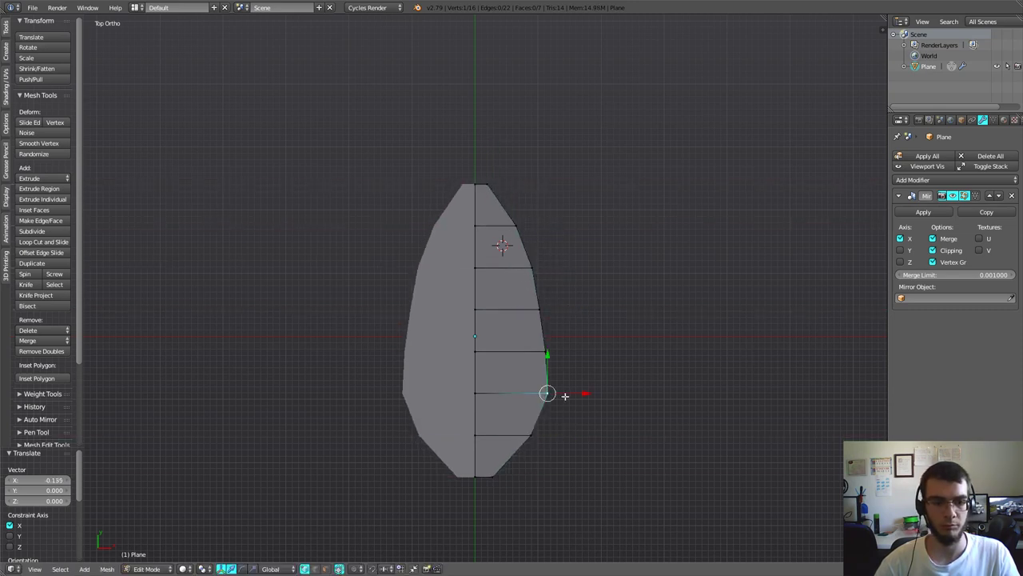
{"action": "key", "text": "g"}
{"action": "key", "text": "x"}
{"action": "left_click", "coordinate": [576, 352]}
{"action": "right_click", "coordinate": [516, 226]}
{"action": "key", "text": "g"}
{"action": "key", "text": "x"}
{"action": "right_click", "coordinate": [531, 267]}
{"action": "right_click", "coordinate": [539, 309]}
{"action": "key", "text": "g"}
{"action": "key", "text": "x"}
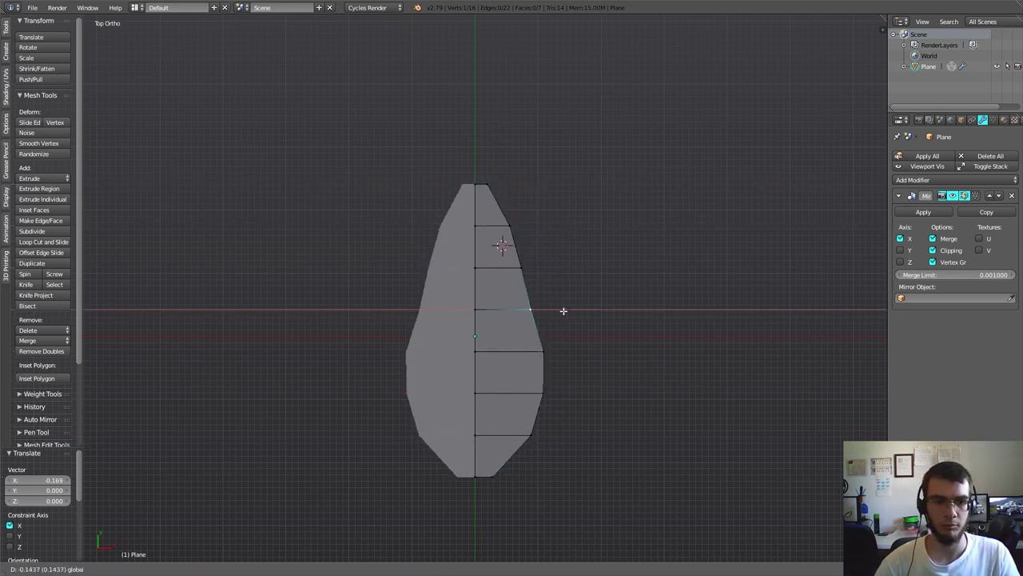
{"action": "right_click", "coordinate": [534, 393]}
{"action": "right_click", "coordinate": [531, 435]}
{"action": "right_click", "coordinate": [488, 475]}
{"action": "key", "text": "g"}
{"action": "key", "text": "x"}
{"action": "left_click", "coordinate": [489, 476]}
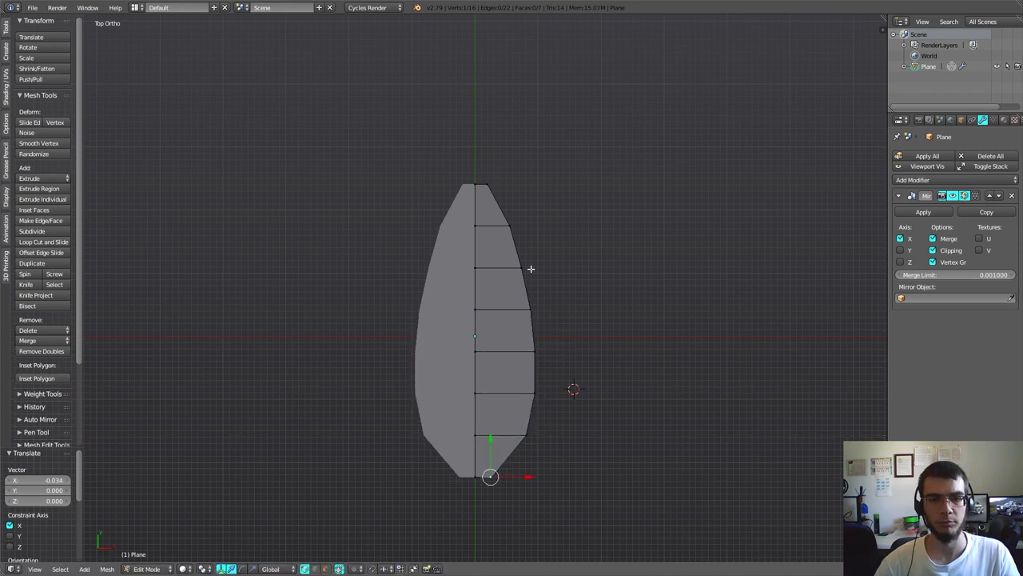
{"action": "right_click", "coordinate": [530, 267]}
{"action": "key", "text": "g"}
{"action": "key", "text": "x"}
{"action": "left_click", "coordinate": [559, 271]}
{"action": "mouse_move", "coordinate": [675, 386]}
{"action": "middle_mouse_down"}
{"action": "mouse_move", "coordinate": [651, 376]}
{"action": "mouse_move", "coordinate": [610, 397]}
{"action": "mouse_move", "coordinate": [629, 405]}
{"action": "mouse_move", "coordinate": [645, 372]}
{"action": "mouse_move", "coordinate": [599, 311]}
{"action": "mouse_move", "coordinate": [599, 359]}
{"action": "mouse_move", "coordinate": [557, 346]}
{"action": "mouse_move", "coordinate": [650, 417]}
{"action": "middle_mouse_up"}
- Extrude the whole outline into hull walls and adjust the rim height from a side view
{"action": "key", "text": "a"}
{"action": "key", "text": "a"}
{"action": "key", "text": "KP_3"}
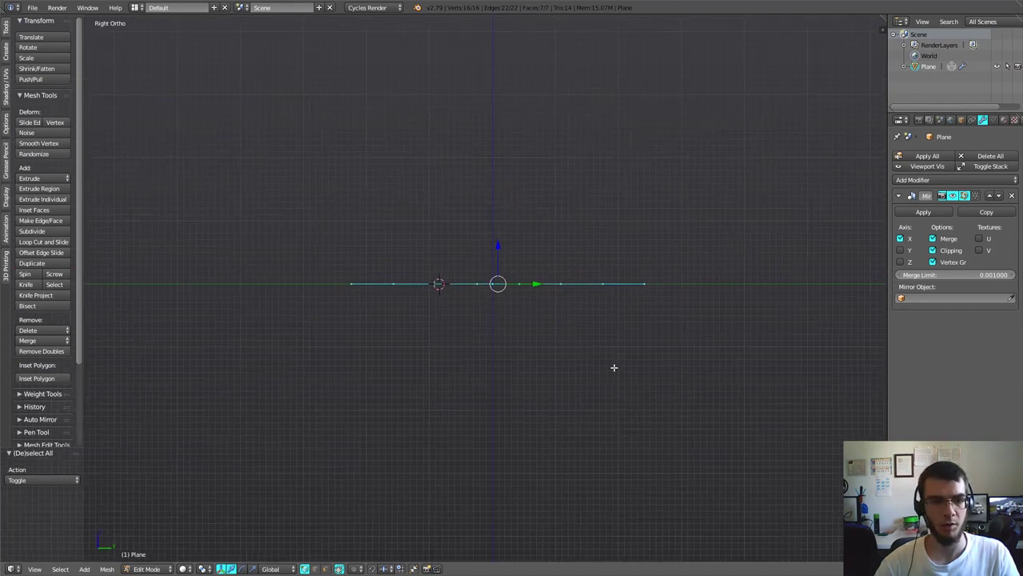
{"action": "key", "text": "e"}
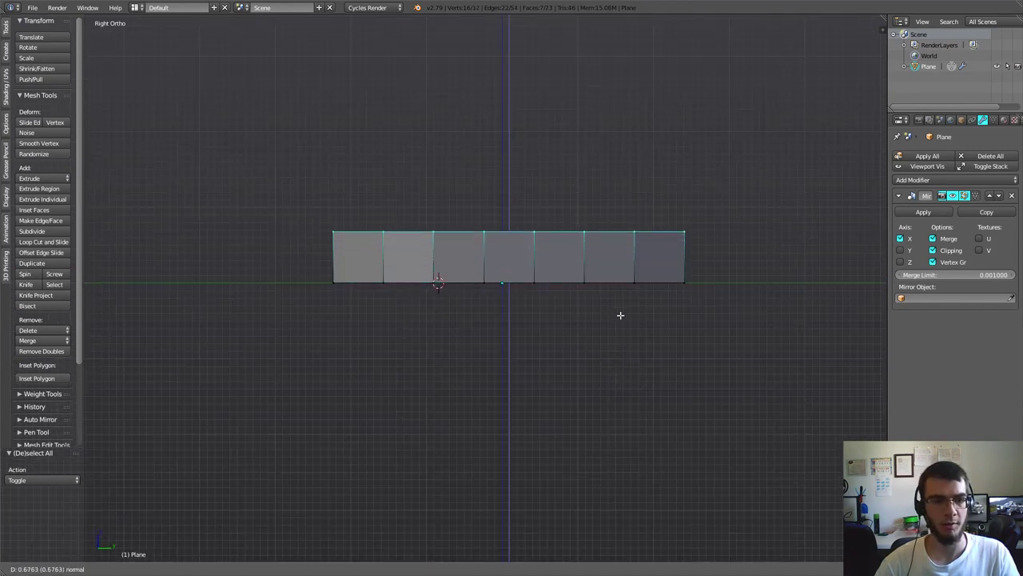
{"action": "left_click", "coordinate": [620, 314]}
{"action": "mouse_move", "coordinate": [589, 317]}
{"action": "middle_mouse_down"}
{"action": "mouse_move", "coordinate": [507, 346]}
{"action": "mouse_move", "coordinate": [507, 370]}
{"action": "mouse_move", "coordinate": [586, 375]}
{"action": "middle_mouse_up"}
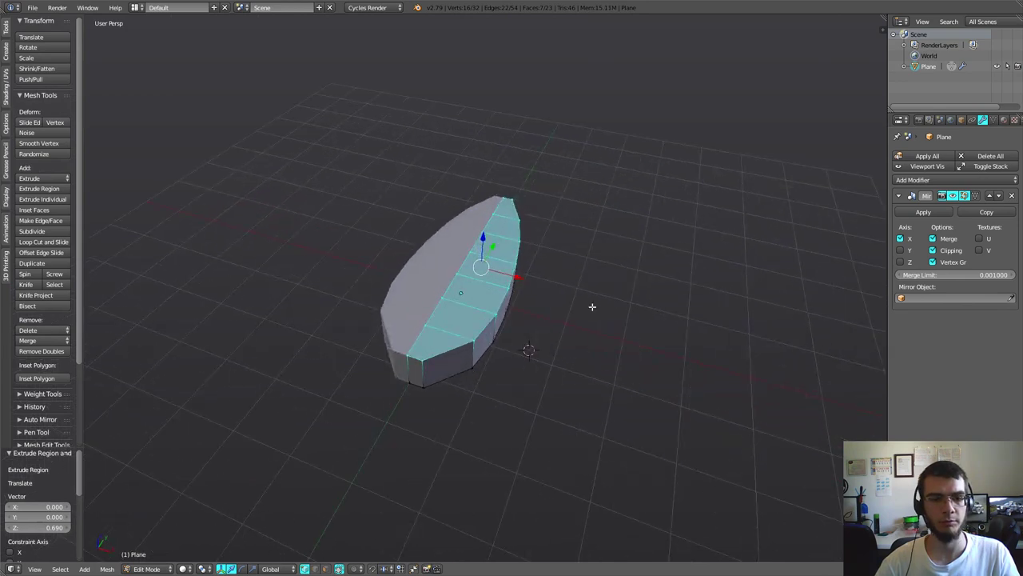
{"action": "mouse_move", "coordinate": [592, 307]}
{"action": "middle_mouse_down"}
{"action": "mouse_move", "coordinate": [594, 320]}
{"action": "mouse_move", "coordinate": [567, 285]}
{"action": "mouse_move", "coordinate": [476, 241]}
{"action": "middle_mouse_up"}
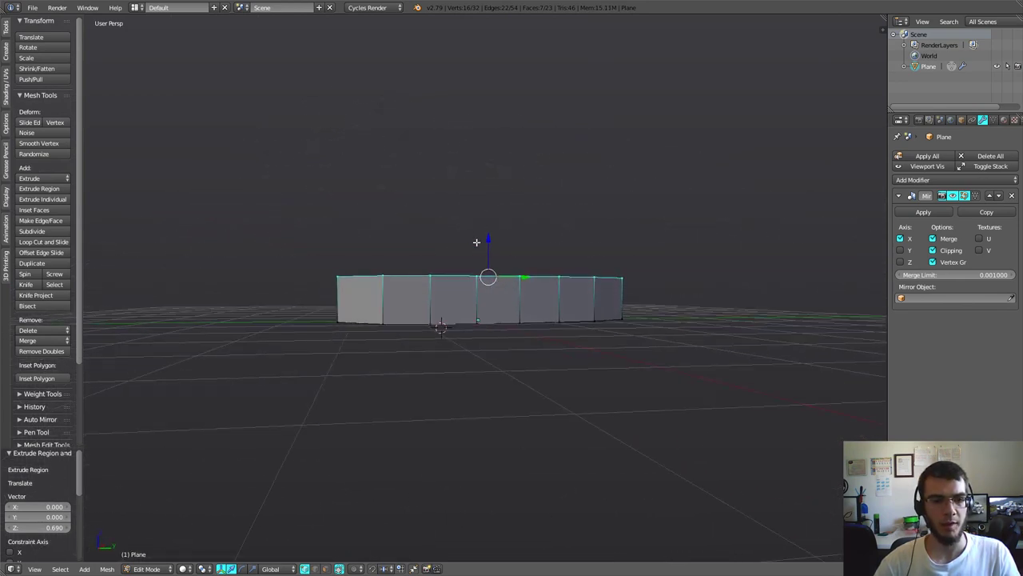
{"action": "left_click_drag", "start_coordinate": [487, 240], "coordinate": [488, 235]}
{"action": "middle_click_drag", "start_coordinate": [488, 235], "coordinate": [451, 314]}
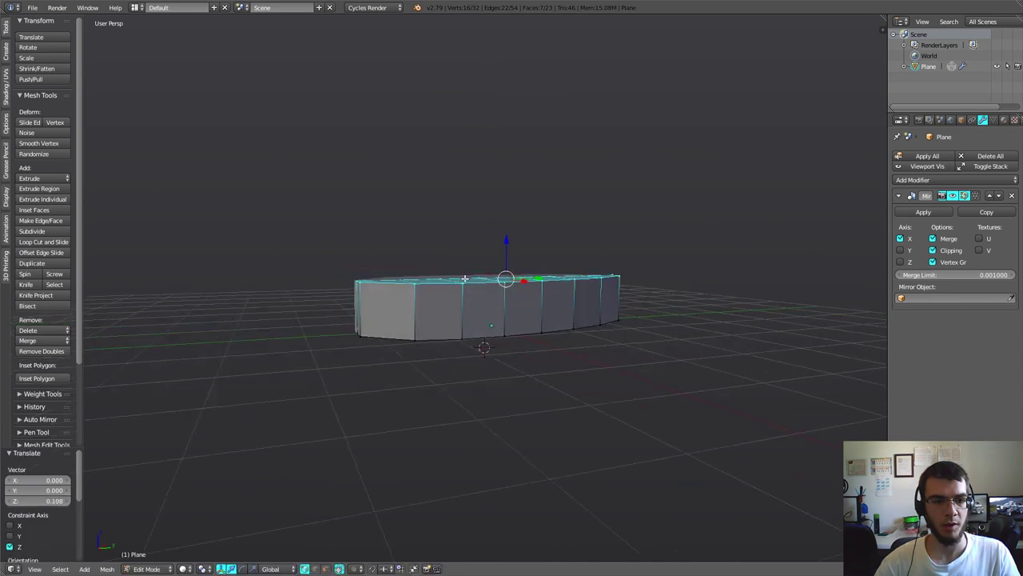
- Add three evenly spaced horizontal loops around the hull sides
{"action": "key", "text": "ctrl+r"}
{"action": "scroll", "coordinate": [423, 310], "scroll_direction": "up", "scroll_amount": 1}
{"action": "left_click", "coordinate": [422, 309]}
{"action": "right_click", "coordinate": [421, 310]}
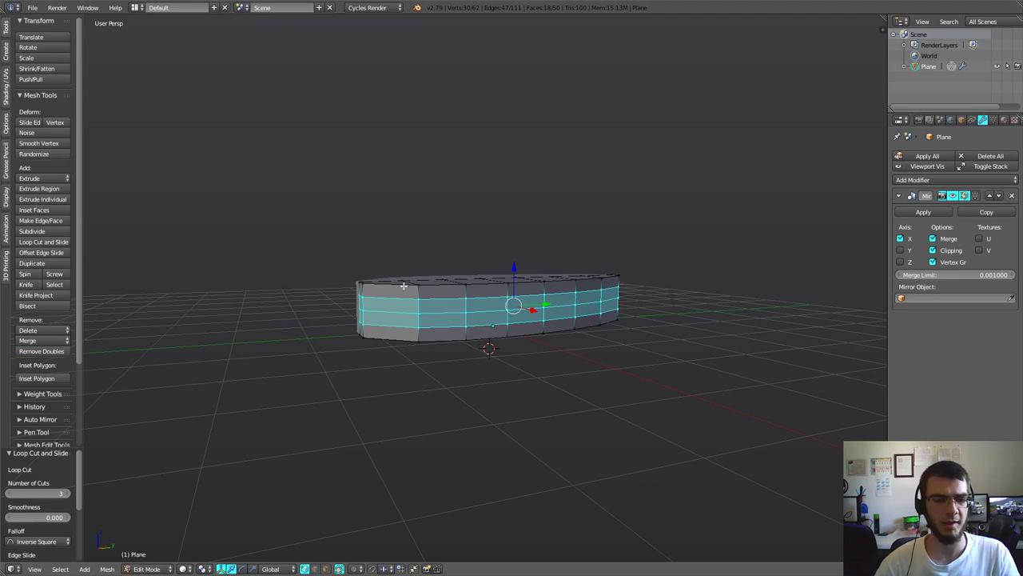
- Turn on proportional editing and scale the top rim loop down to 0.831
{"action": "right_click", "coordinate": [404, 285], "text": "alt"}
{"action": "middle_click_drag", "start_coordinate": [403, 285], "coordinate": [376, 319]}
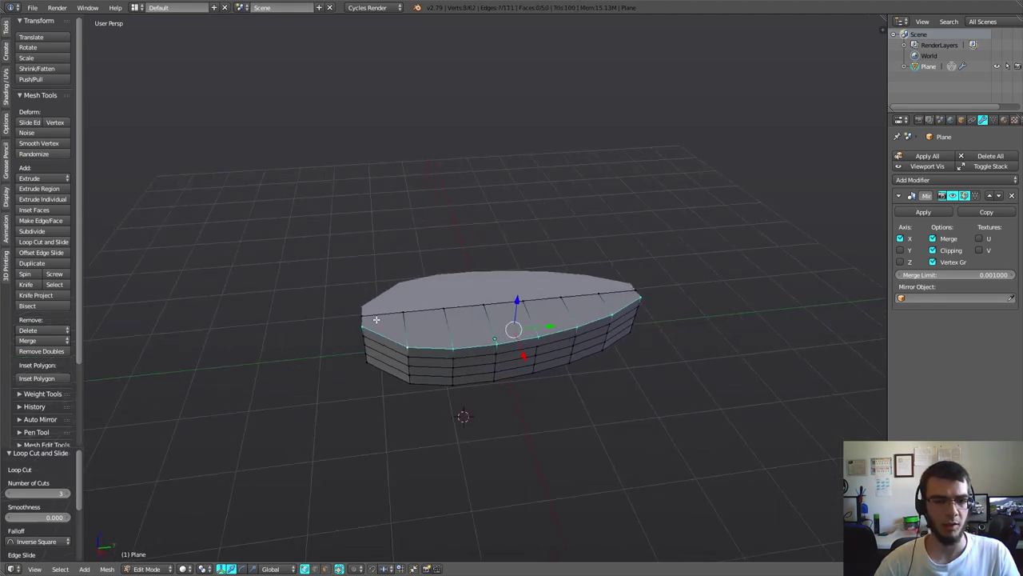
{"action": "middle_click_drag", "start_coordinate": [628, 290], "coordinate": [575, 327]}
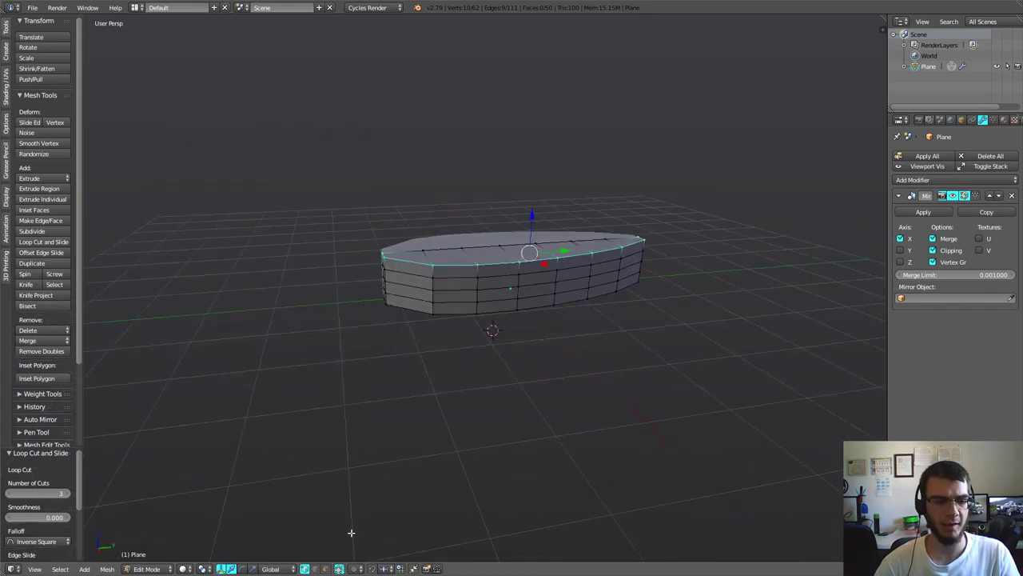
{"action": "left_click", "coordinate": [358, 569]}
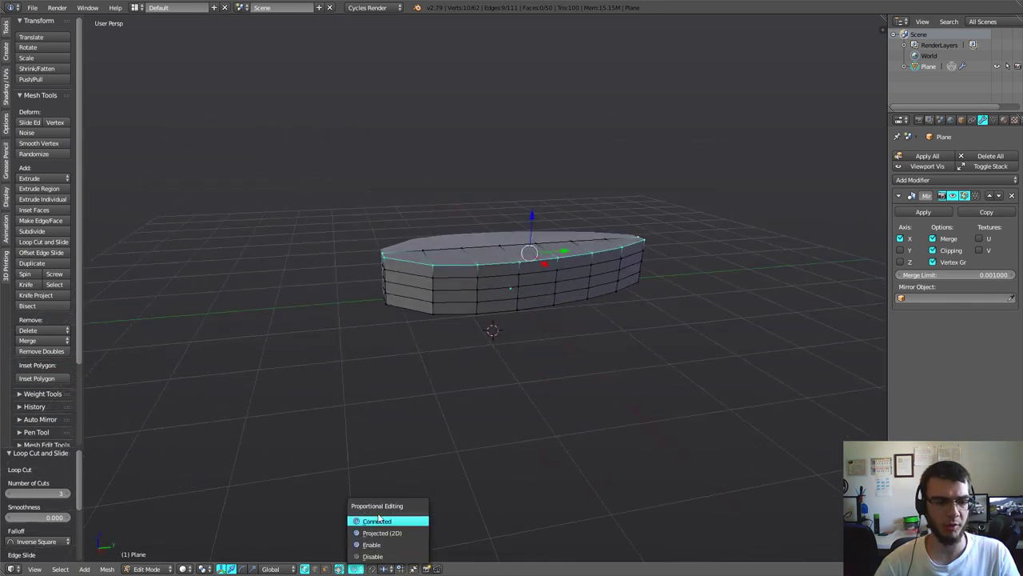
{"action": "left_click", "coordinate": [378, 545]}
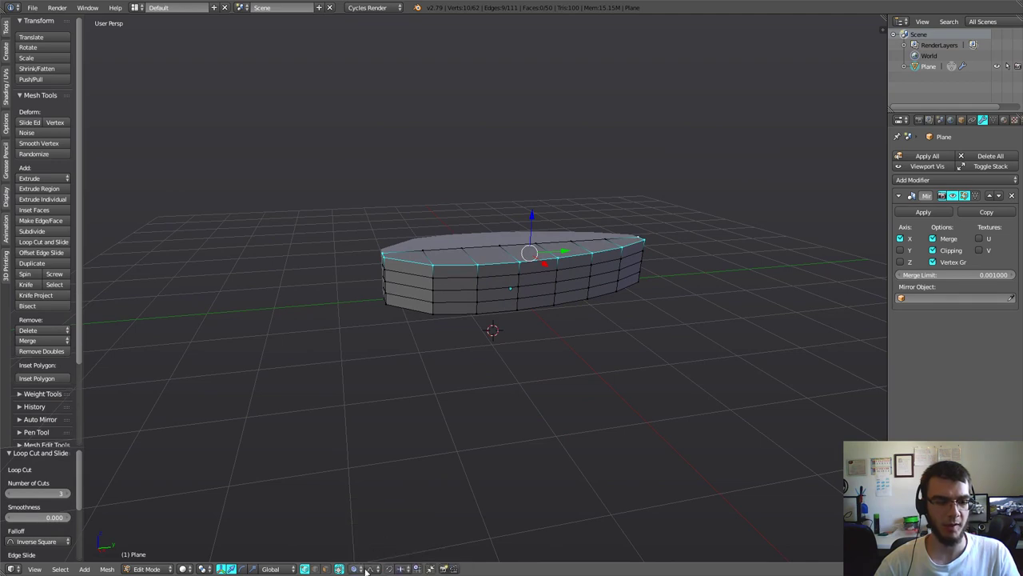
{"action": "left_click", "coordinate": [366, 569]}
{"action": "left_click", "coordinate": [391, 508]}
{"action": "mouse_move", "coordinate": [458, 438]}
{"action": "middle_mouse_down"}
{"action": "mouse_move", "coordinate": [464, 459]}
{"action": "mouse_move", "coordinate": [488, 429]}
{"action": "mouse_move", "coordinate": [573, 410]}
{"action": "middle_mouse_up"}
{"action": "key", "text": "s"}
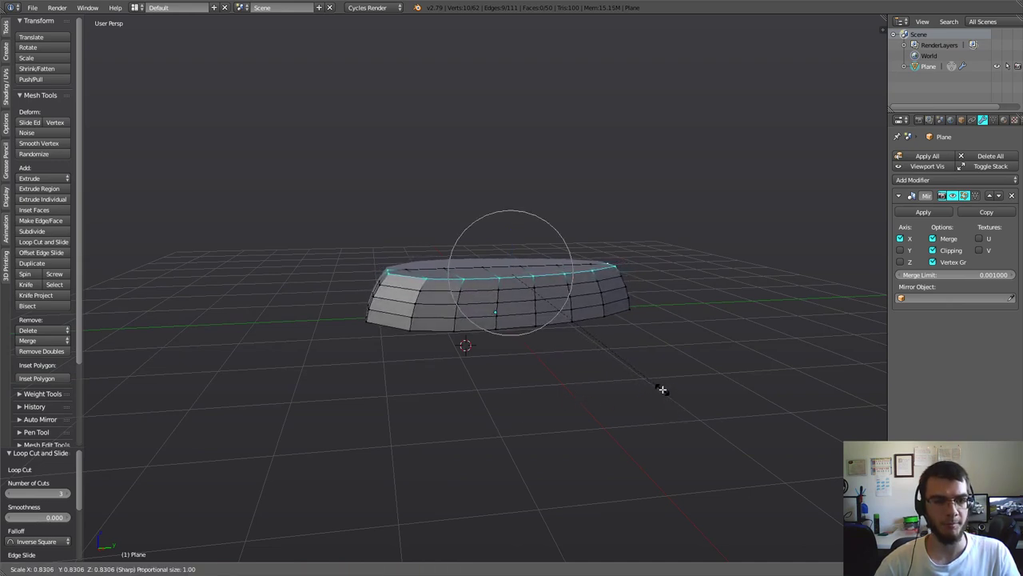
{"action": "left_click", "coordinate": [662, 390]}
{"action": "mouse_move", "coordinate": [661, 389]}
{"action": "middle_mouse_down"}
{"action": "mouse_move", "coordinate": [607, 395]}
{"action": "mouse_move", "coordinate": [644, 397]}
{"action": "mouse_move", "coordinate": [632, 404]}
{"action": "mouse_move", "coordinate": [660, 424]}
{"action": "mouse_move", "coordinate": [599, 397]}
{"action": "mouse_move", "coordinate": [627, 397]}
{"action": "mouse_move", "coordinate": [636, 359]}
{"action": "middle_mouse_up"}
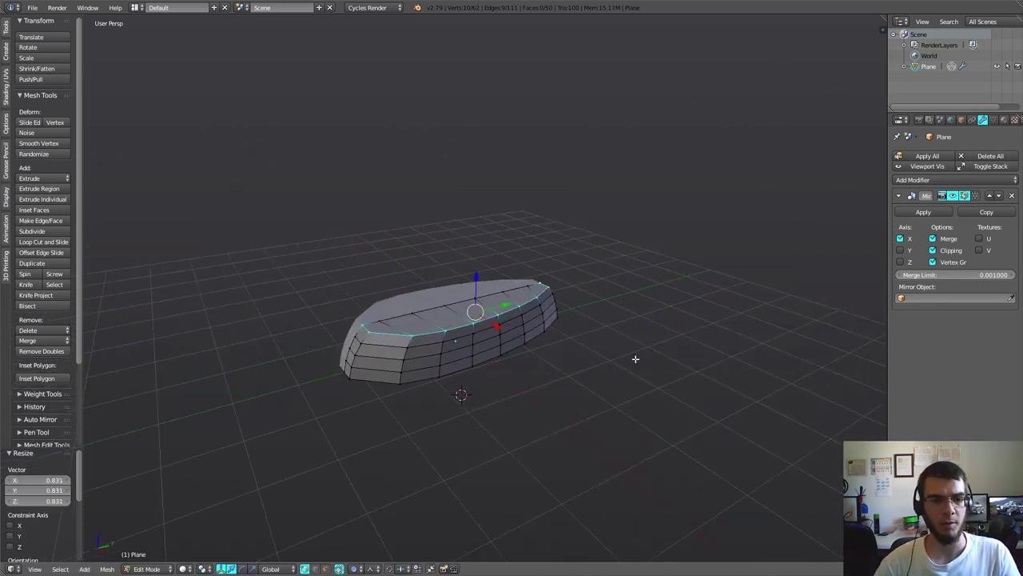
- Set the proportional editing falloff to Smooth
{"action": "left_click", "coordinate": [372, 569]}
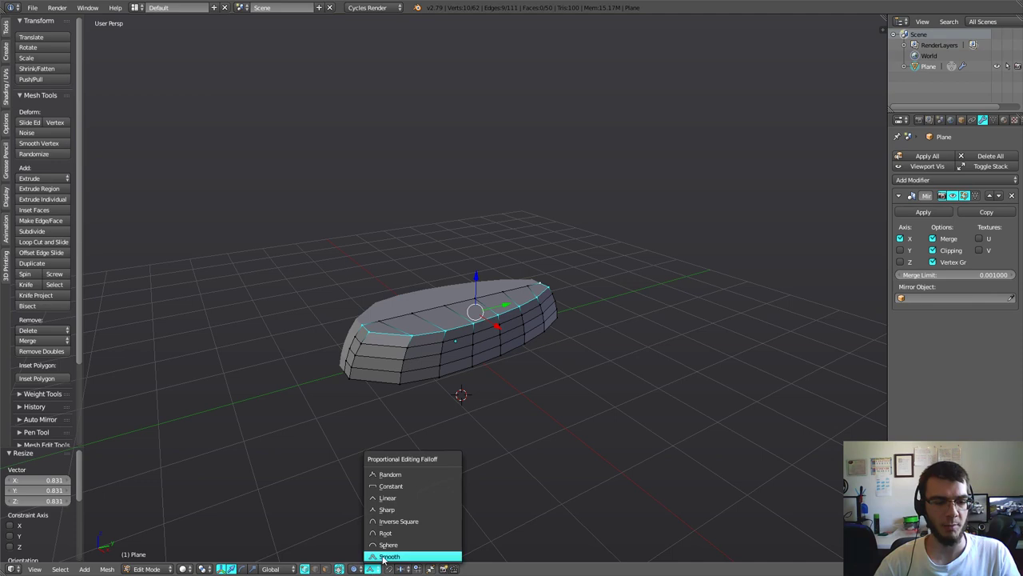
{"action": "left_click", "coordinate": [372, 557]}
{"action": "left_click", "coordinate": [353, 569]}
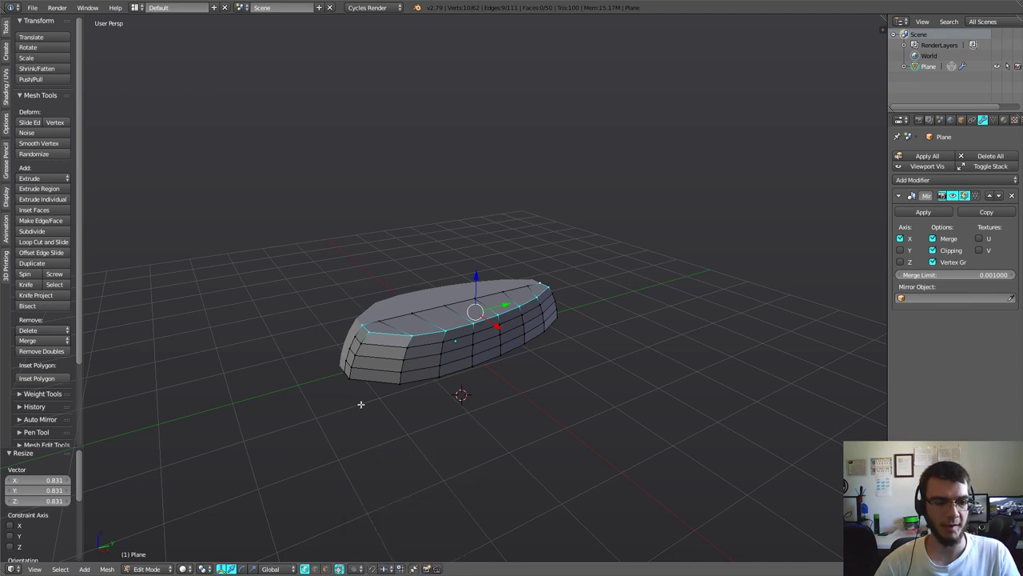
{"action": "mouse_move", "coordinate": [359, 404]}
{"action": "middle_mouse_down"}
{"action": "mouse_move", "coordinate": [406, 392]}
{"action": "mouse_move", "coordinate": [414, 357]}
{"action": "mouse_move", "coordinate": [456, 347]}
{"action": "mouse_move", "coordinate": [436, 352]}
{"action": "mouse_move", "coordinate": [411, 330]}
{"action": "middle_mouse_up"}
- Move a vertex at the hull's end along Y
{"action": "right_click", "coordinate": [454, 340]}
{"action": "mouse_move", "coordinate": [426, 327]}
{"action": "left_mouse_down"}
{"action": "mouse_move", "coordinate": [420, 334]}
{"action": "mouse_move", "coordinate": [420, 320]}
{"action": "left_mouse_up"}
{"action": "right_click", "coordinate": [418, 337]}
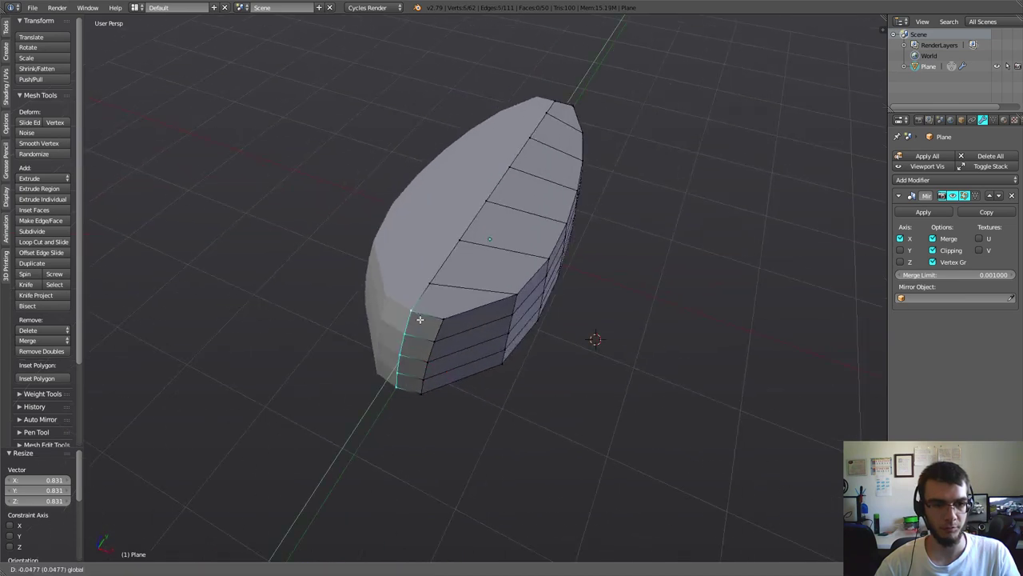
{"action": "left_click", "coordinate": [416, 324]}
{"action": "mouse_move", "coordinate": [416, 324]}
{"action": "middle_mouse_down"}
{"action": "mouse_move", "coordinate": [543, 319]}
{"action": "mouse_move", "coordinate": [470, 448]}
{"action": "mouse_move", "coordinate": [303, 333]}
{"action": "mouse_move", "coordinate": [430, 438]}
{"action": "mouse_move", "coordinate": [470, 409]}
{"action": "mouse_move", "coordinate": [343, 414]}
{"action": "mouse_move", "coordinate": [534, 348]}
{"action": "mouse_move", "coordinate": [384, 347]}
{"action": "mouse_move", "coordinate": [423, 386]}
{"action": "mouse_move", "coordinate": [495, 340]}
{"action": "middle_mouse_up"}
- Nudge the hull-end vertices along X, finishing with a 0.021 move
{"action": "key", "text": "x"}
{"action": "left_click", "coordinate": [542, 319]}
{"action": "key", "text": "ctrl+KP_Add"}
{"action": "key", "text": "ctrl+z"}
{"action": "key", "text": "ctrl+z"}
{"action": "key", "text": "g"}
{"action": "key", "text": "x"}
{"action": "left_click", "coordinate": [388, 320]}
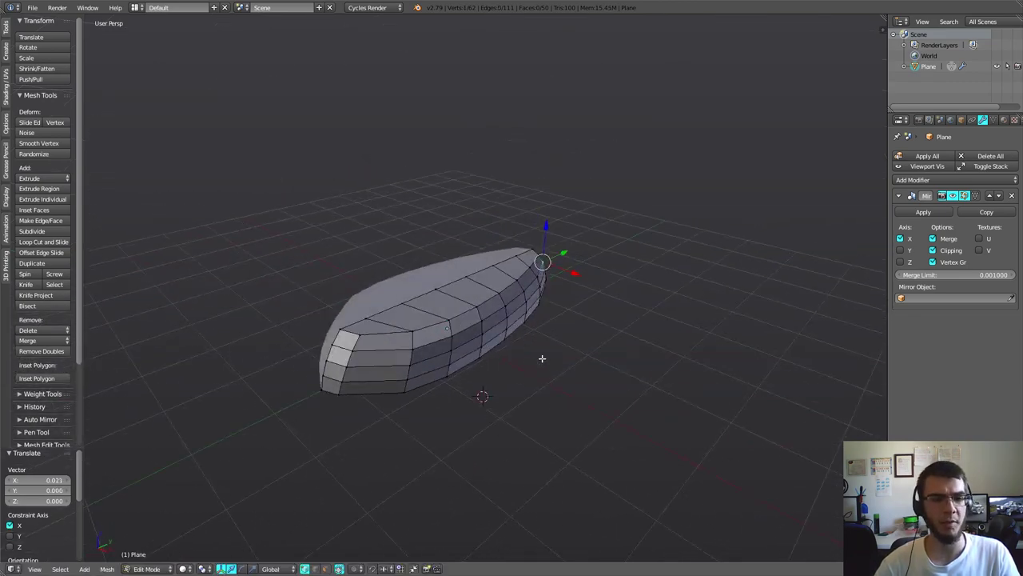
{"action": "mouse_move", "coordinate": [542, 358]}
{"action": "middle_mouse_down"}
{"action": "mouse_move", "coordinate": [550, 386]}
{"action": "mouse_move", "coordinate": [564, 376]}
{"action": "mouse_move", "coordinate": [589, 393]}
{"action": "mouse_move", "coordinate": [587, 365]}
{"action": "middle_mouse_up"}
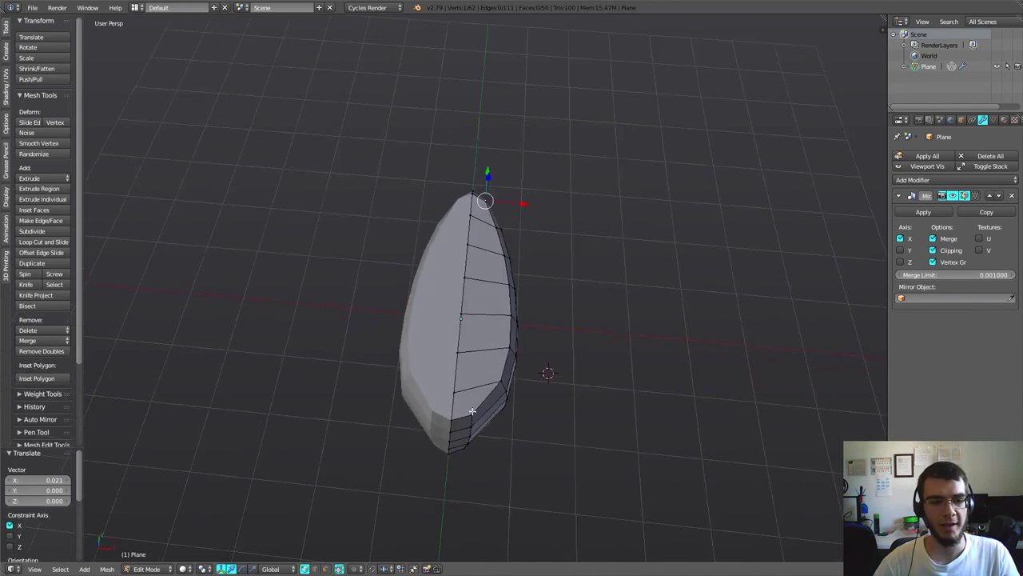
{"action": "middle_click_drag", "start_coordinate": [497, 228], "coordinate": [540, 293]}
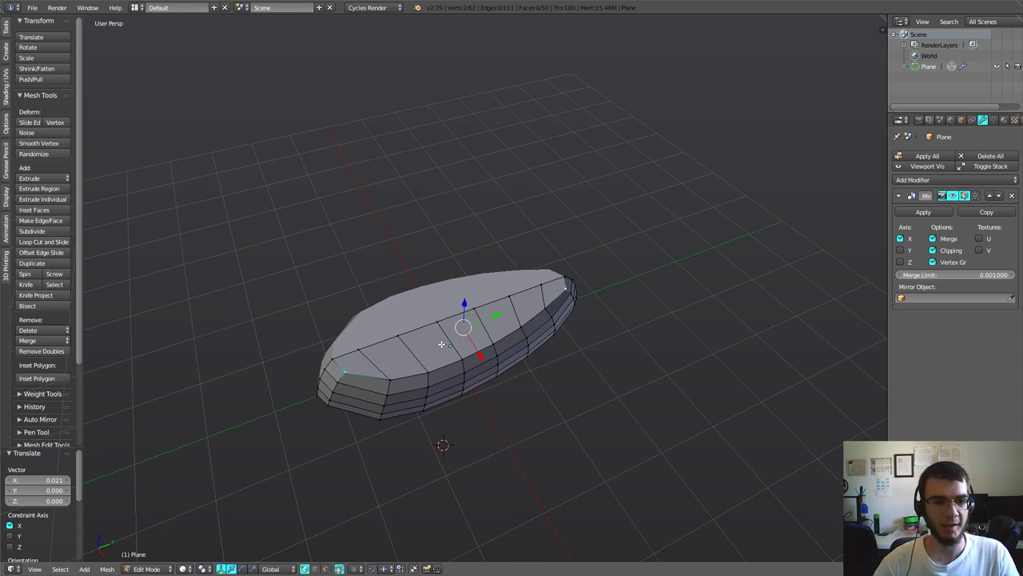
- Connect selected vertex pairs across the hull top with new edges (J)
{"action": "key", "text": "j"}
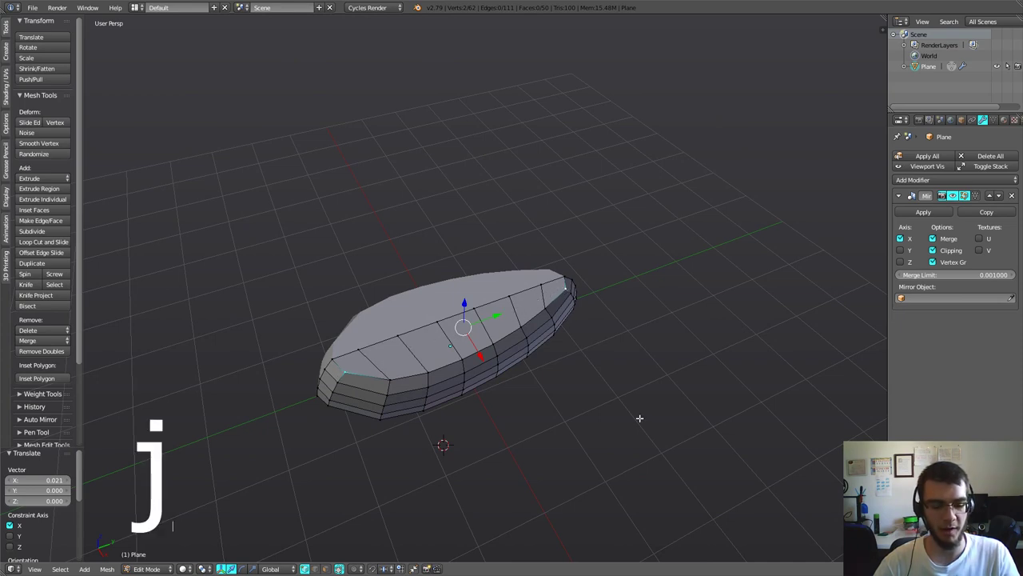
{"action": "mouse_move", "coordinate": [594, 411]}
{"action": "middle_mouse_down"}
{"action": "mouse_move", "coordinate": [544, 389]}
{"action": "mouse_move", "coordinate": [501, 327]}
{"action": "middle_mouse_up"}
{"action": "right_click", "coordinate": [487, 363]}
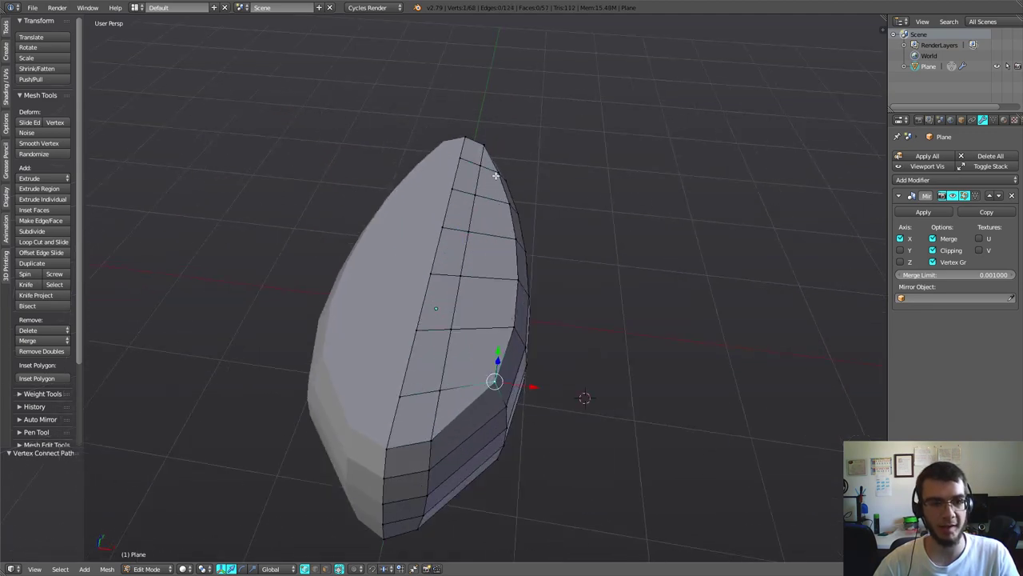
{"action": "right_click", "coordinate": [510, 207]}
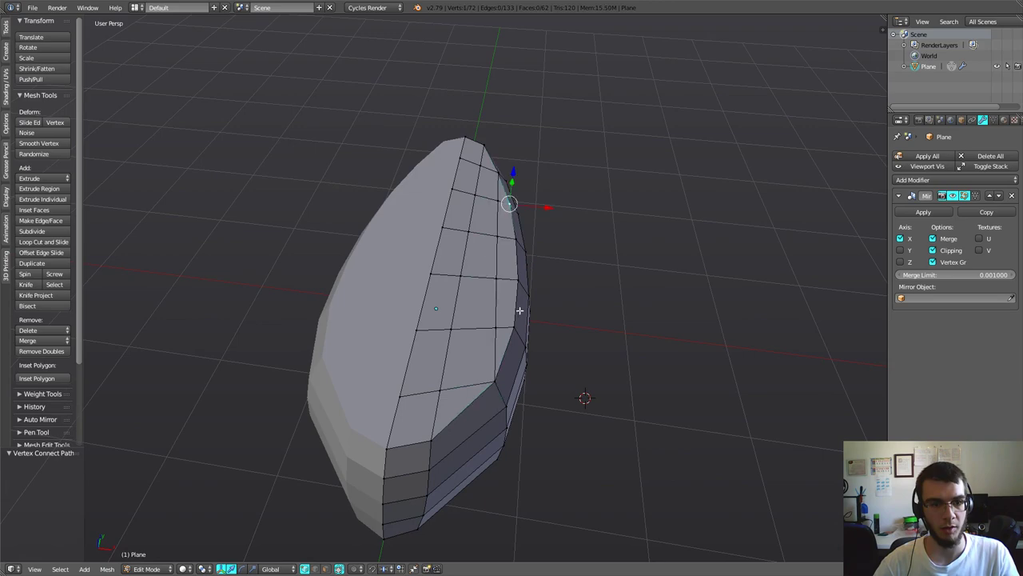
- Select the top rim edge and enable proportional editing with Root falloff
{"action": "mouse_move", "coordinate": [585, 340]}
{"action": "middle_mouse_down"}
{"action": "mouse_move", "coordinate": [494, 313]}
{"action": "mouse_move", "coordinate": [382, 547]}
{"action": "middle_mouse_up"}
{"action": "right_click", "coordinate": [393, 271]}
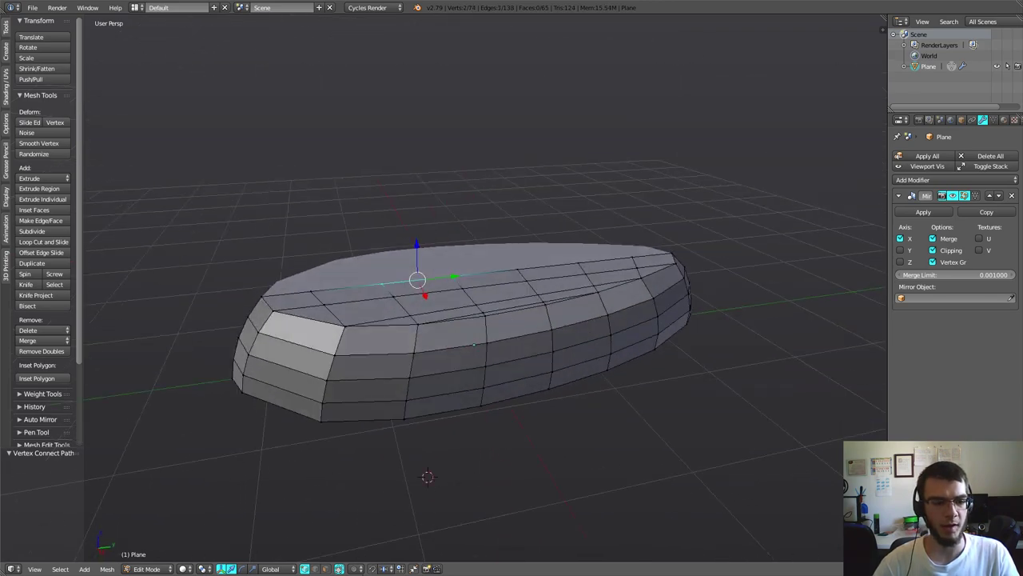
{"action": "left_click", "coordinate": [355, 568]}
{"action": "left_click", "coordinate": [370, 544]}
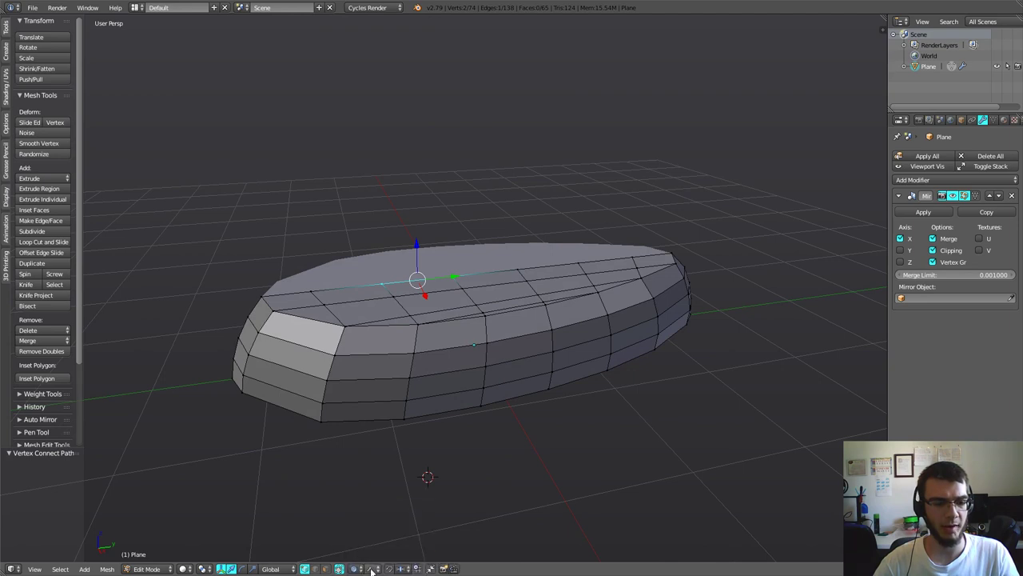
{"action": "left_click", "coordinate": [373, 569]}
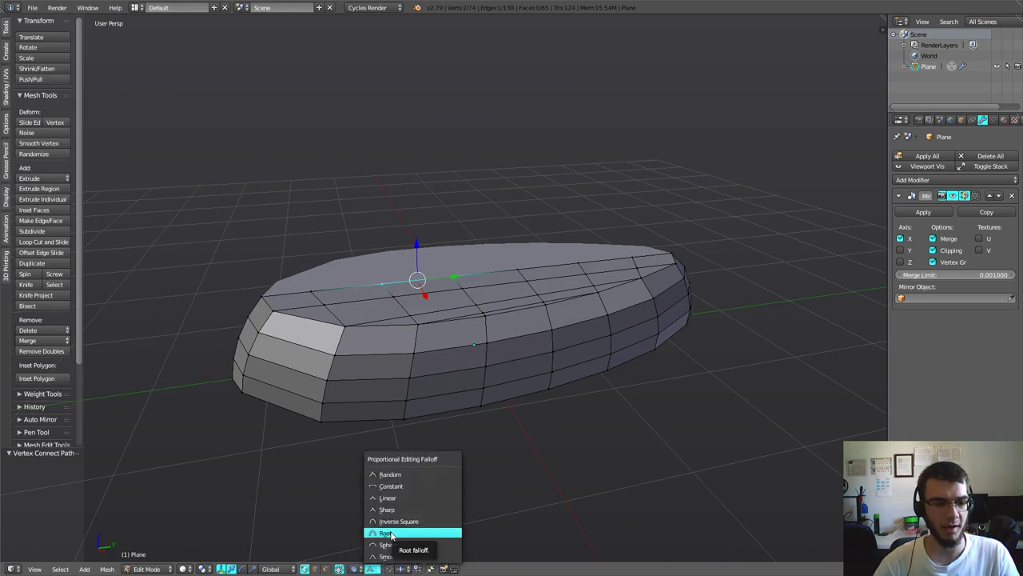
{"action": "left_click", "coordinate": [391, 545]}
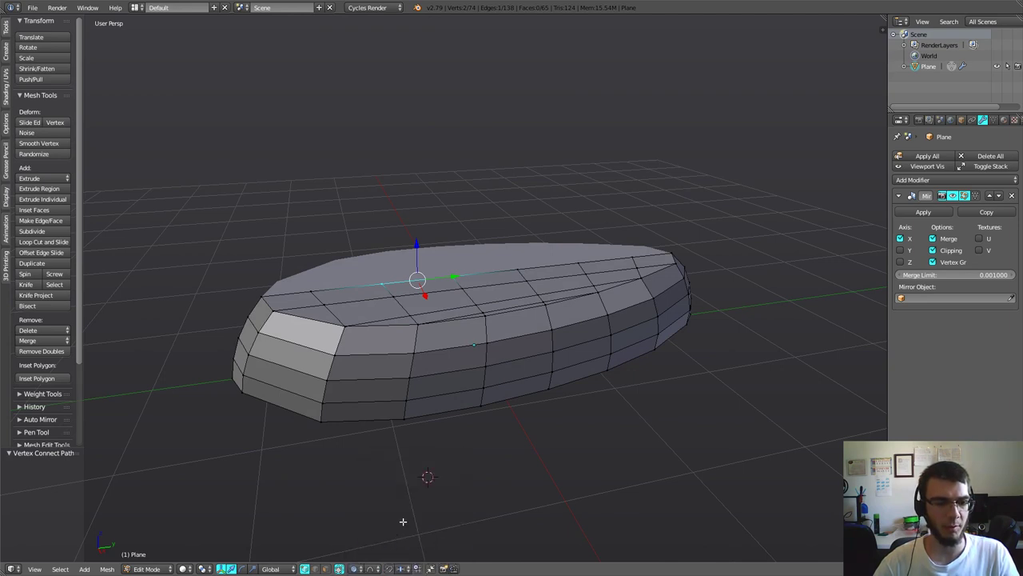
- Raise the top edge 0.505 along Z with proportional falloff into a domed hump
{"action": "middle_click_drag", "start_coordinate": [400, 520], "coordinate": [423, 260]}
{"action": "key", "text": "g"}
{"action": "key", "text": "z"}
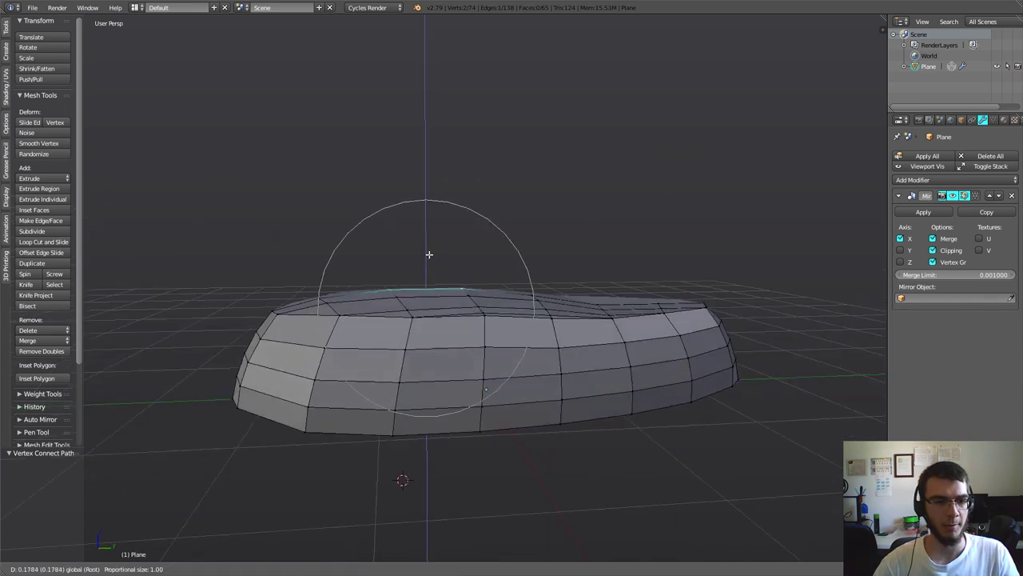
{"action": "scroll", "coordinate": [446, 246], "scroll_direction": "up", "scroll_amount": 5}
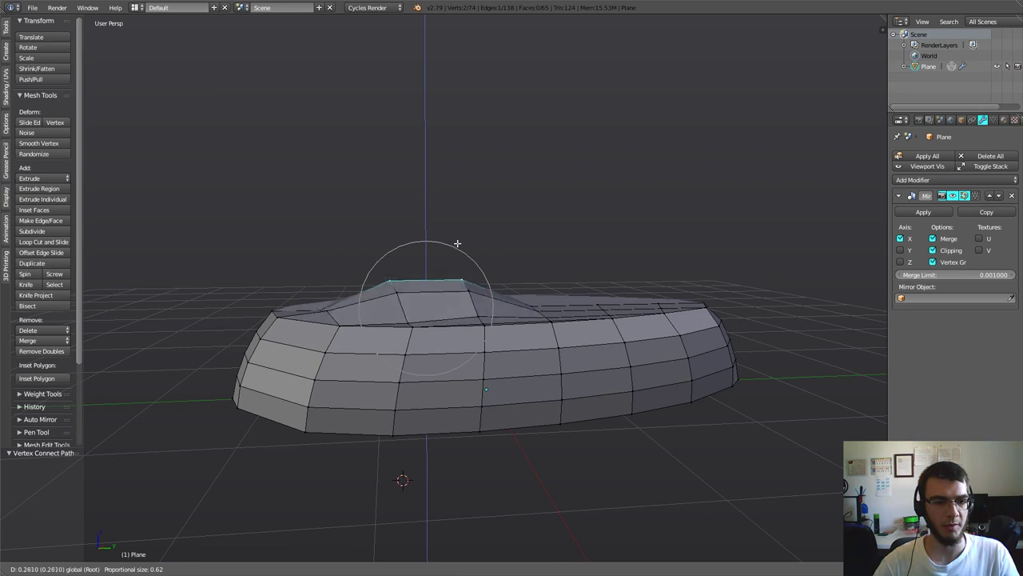
{"action": "scroll", "coordinate": [457, 241], "scroll_direction": "down", "scroll_amount": 1}
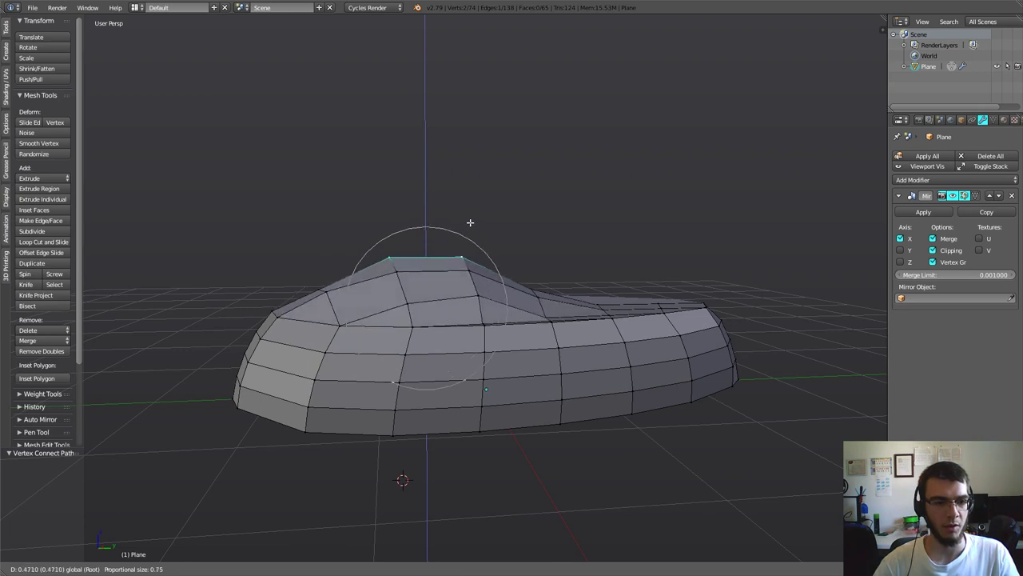
{"action": "scroll", "coordinate": [468, 223], "scroll_direction": "down", "scroll_amount": 2}
{"action": "scroll", "coordinate": [472, 227], "scroll_direction": "up", "scroll_amount": 1}
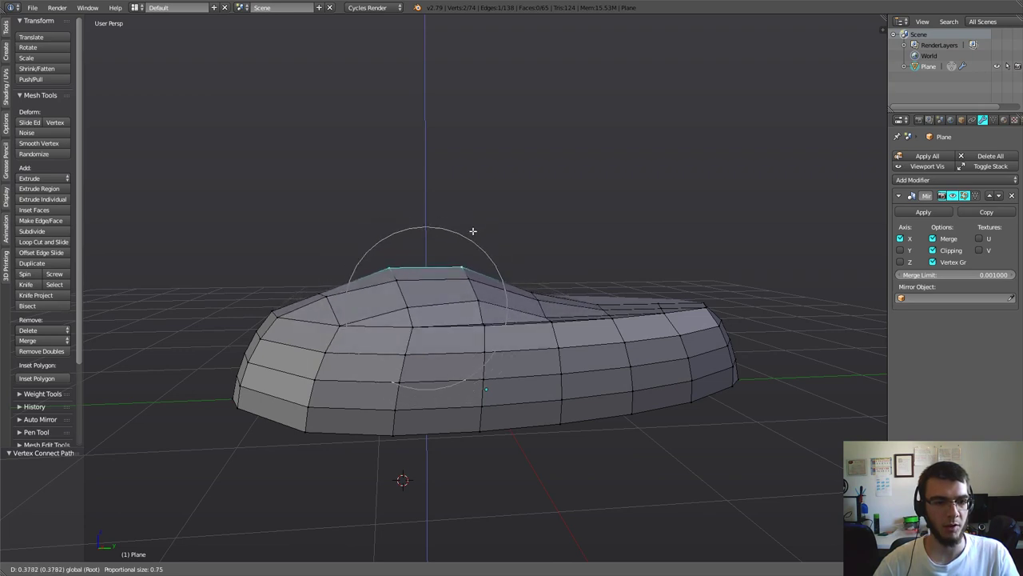
{"action": "left_click", "coordinate": [477, 219]}
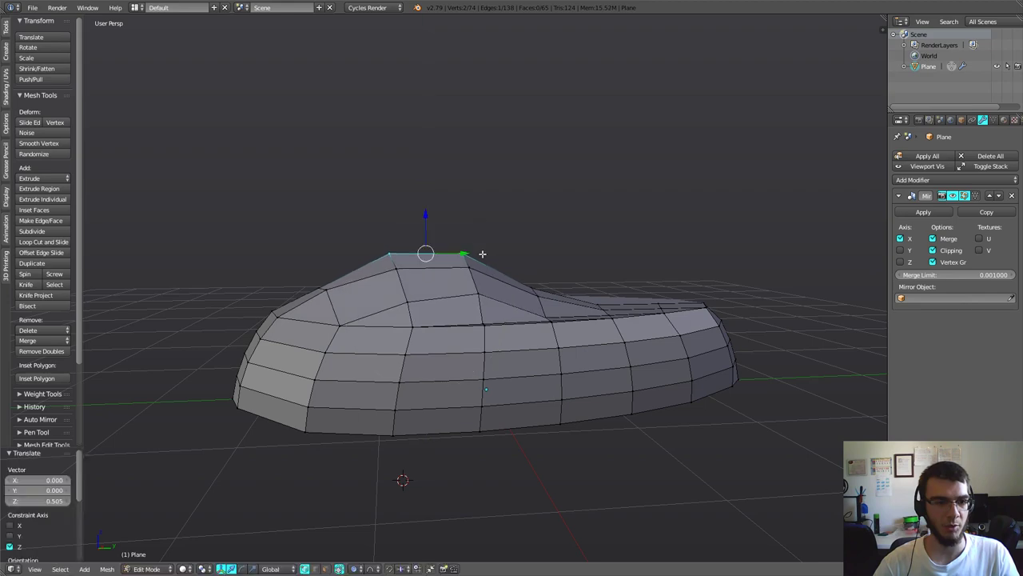
{"action": "mouse_move", "coordinate": [372, 260]}
{"action": "middle_mouse_down"}
{"action": "mouse_move", "coordinate": [394, 328]}
{"action": "mouse_move", "coordinate": [357, 531]}
{"action": "middle_mouse_up"}
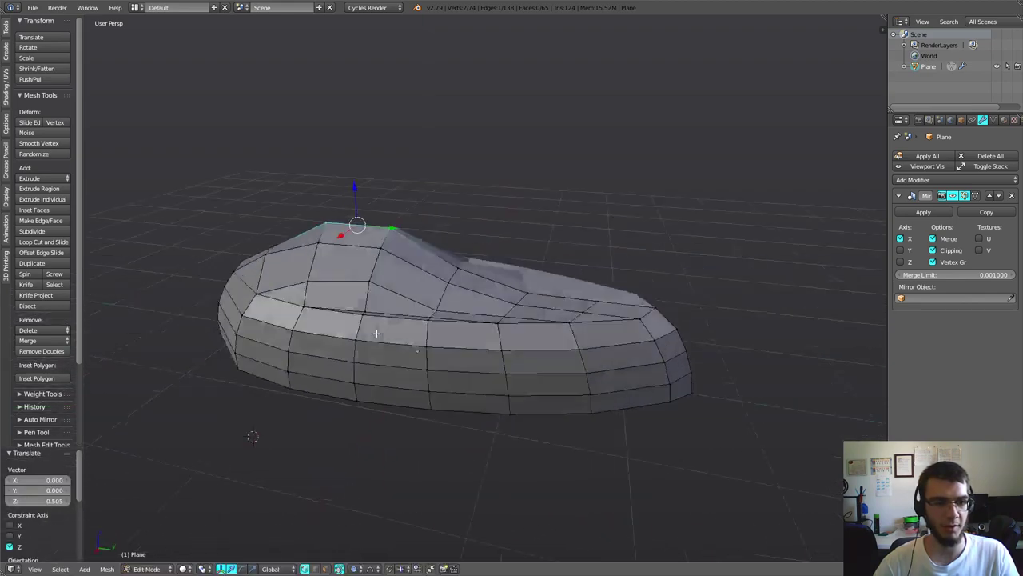
{"action": "left_click", "coordinate": [357, 569]}
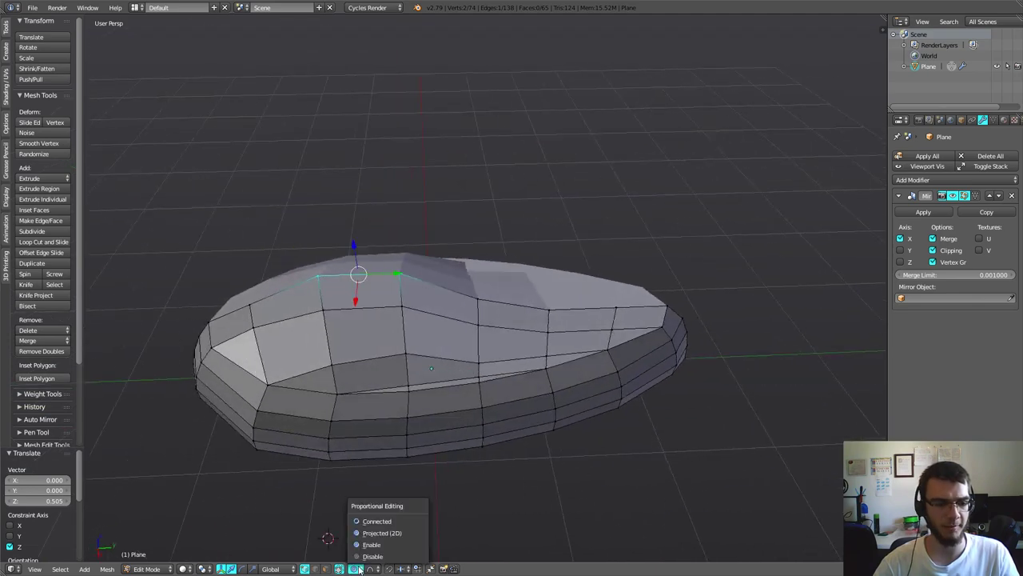
{"action": "mouse_move", "coordinate": [360, 448]}
{"action": "middle_mouse_down"}
{"action": "mouse_move", "coordinate": [485, 397]}
{"action": "mouse_move", "coordinate": [433, 298]}
{"action": "middle_mouse_up"}
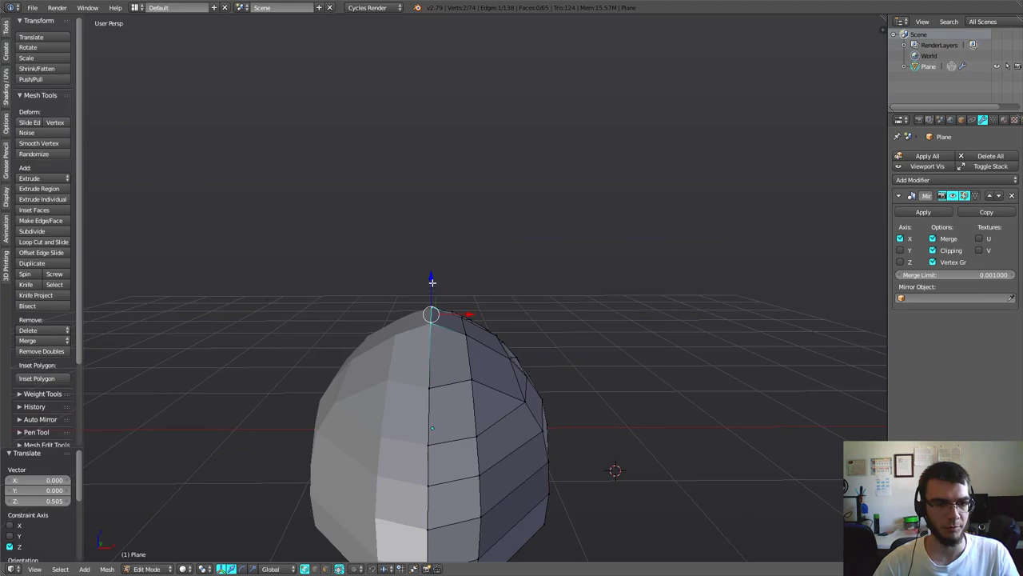
- Lower the selected top vertex along Z to 0.047, then raise it to 0.082
{"action": "mouse_move", "coordinate": [431, 281]}
{"action": "middle_mouse_down"}
{"action": "mouse_move", "coordinate": [331, 370]}
{"action": "mouse_move", "coordinate": [391, 250]}
{"action": "middle_mouse_up"}
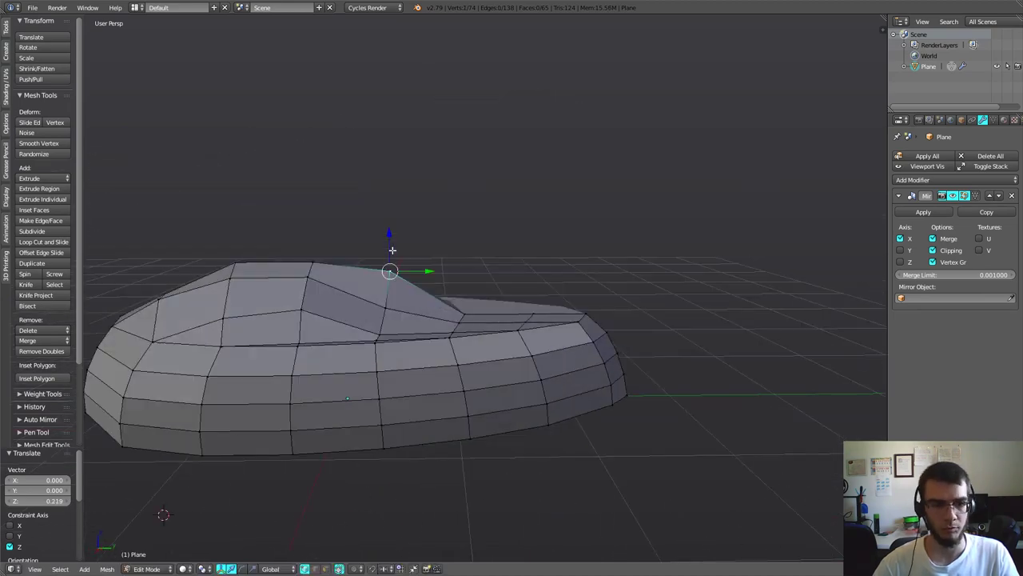
{"action": "key", "text": "g"}
{"action": "key", "text": "z"}
{"action": "left_click", "coordinate": [534, 286]}
{"action": "middle_click_drag", "start_coordinate": [534, 285], "coordinate": [333, 291]}
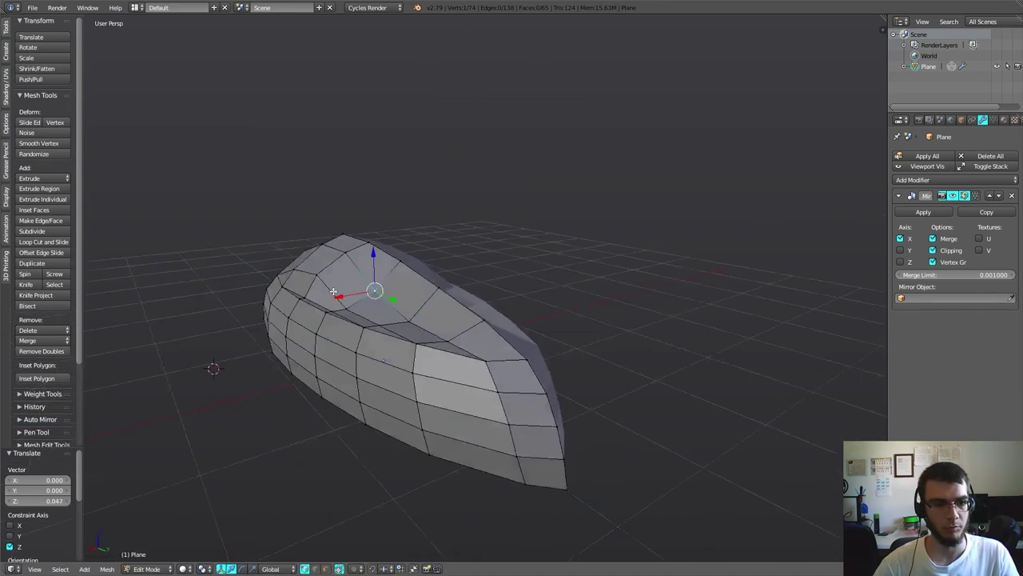
{"action": "scroll", "coordinate": [418, 285], "scroll_direction": "up", "scroll_amount": 5}
{"action": "key", "text": "g"}
{"action": "key", "text": "z"}
{"action": "left_click", "coordinate": [423, 239]}
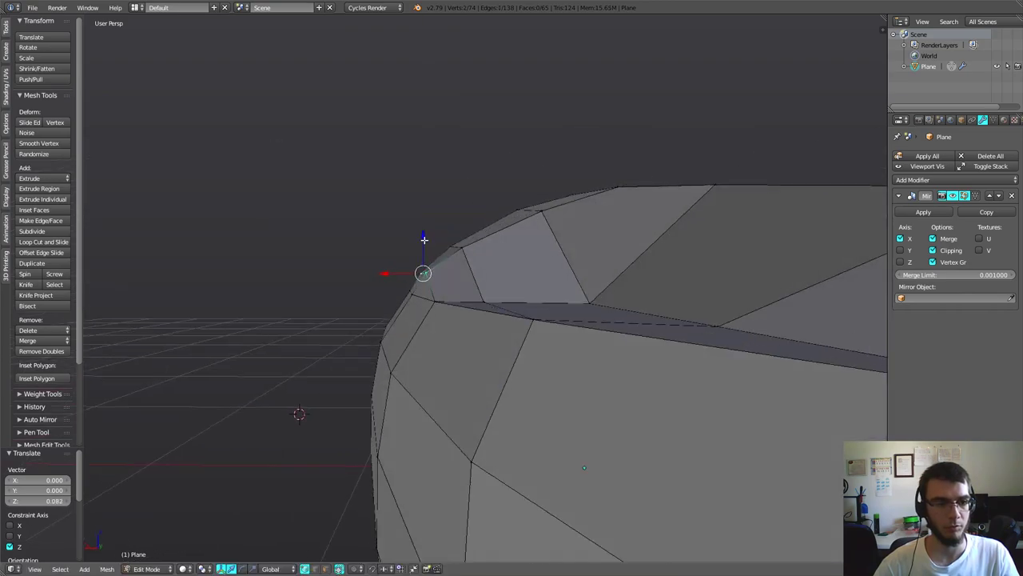
- Raise the top vertex further along Z to a height of 0.092
{"action": "key", "text": "g"}
{"action": "key", "text": "z"}
{"action": "left_click", "coordinate": [423, 263]}
{"action": "middle_click_drag", "start_coordinate": [424, 264], "coordinate": [587, 251]}
{"action": "scroll", "coordinate": [412, 288], "scroll_direction": "down", "scroll_amount": 3}
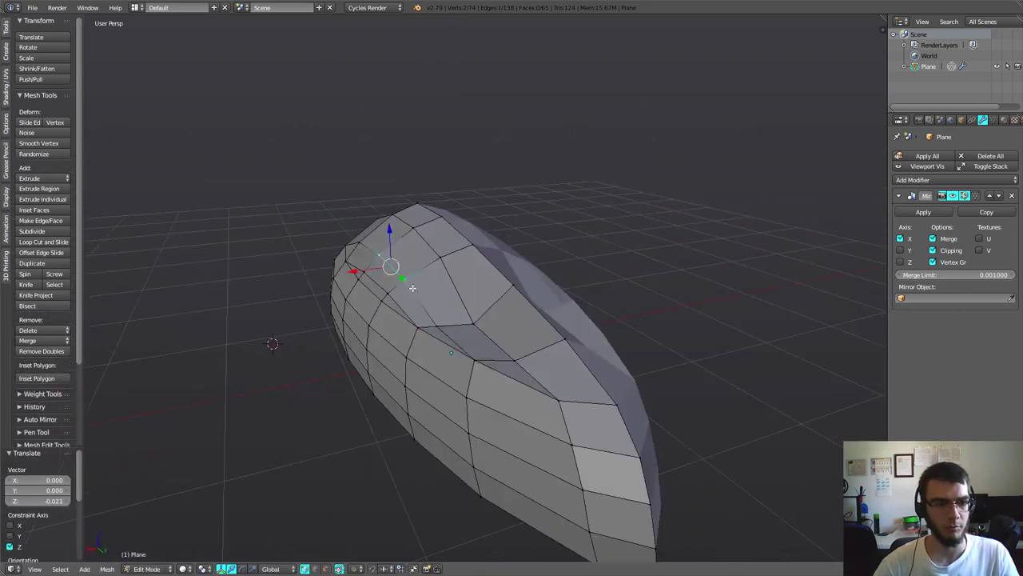
{"action": "key", "text": "g"}
{"action": "key", "text": "z"}
{"action": "left_click", "coordinate": [413, 267]}
{"action": "mouse_move", "coordinate": [412, 268]}
{"action": "middle_mouse_down"}
{"action": "mouse_move", "coordinate": [479, 272]}
{"action": "mouse_move", "coordinate": [555, 339]}
{"action": "mouse_move", "coordinate": [491, 319]}
{"action": "middle_mouse_up"}
{"action": "scroll", "coordinate": [479, 271], "scroll_direction": "up", "scroll_amount": 4}
{"action": "scroll", "coordinate": [482, 339], "scroll_direction": "down", "scroll_amount": 3}
{"action": "scroll", "coordinate": [516, 360], "scroll_direction": "down", "scroll_amount": 2}
{"action": "scroll", "coordinate": [517, 361], "scroll_direction": "up", "scroll_amount": 2}
- Move the vertex along the Y axis to Y 0.076
{"action": "key", "text": "g"}
{"action": "key", "text": "y"}
{"action": "left_click", "coordinate": [555, 326]}
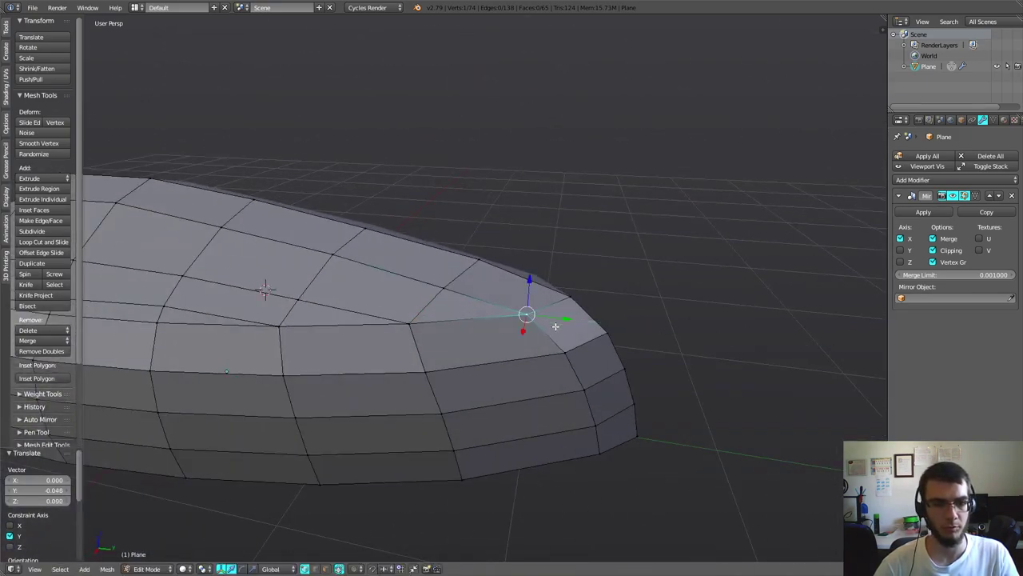
{"action": "middle_click_drag", "start_coordinate": [556, 327], "coordinate": [468, 330]}
{"action": "middle_click_drag", "start_coordinate": [495, 371], "coordinate": [559, 347]}
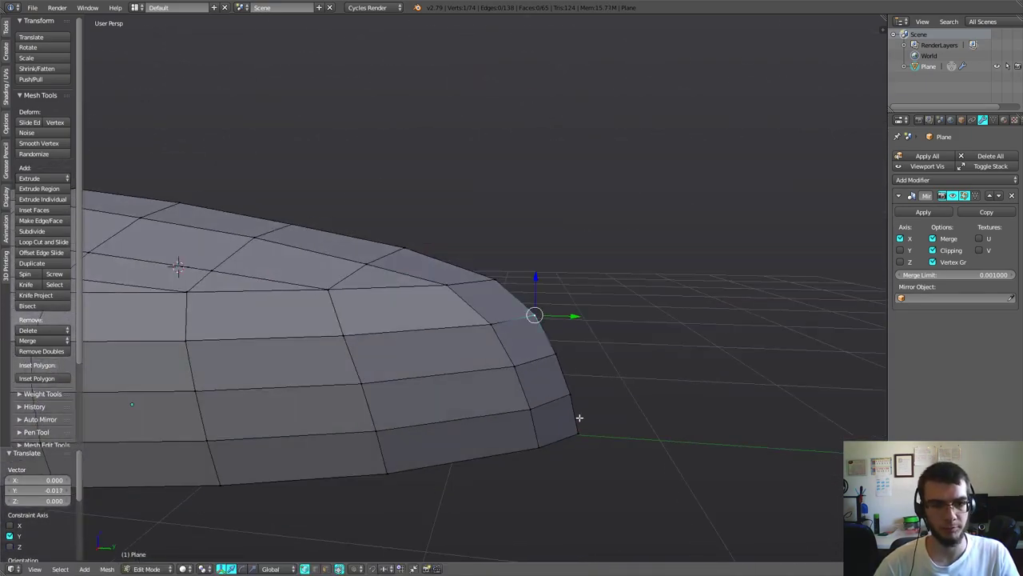
{"action": "key", "text": "g"}
{"action": "key", "text": "y"}
{"action": "left_click", "coordinate": [596, 444]}
- Shift the vertex back along Y to Y 0.003
{"action": "scroll", "coordinate": [596, 444], "scroll_direction": "up", "scroll_amount": 2}
{"action": "mouse_move", "coordinate": [597, 444]}
{"action": "middle_mouse_down"}
{"action": "mouse_move", "coordinate": [568, 343]}
{"action": "mouse_move", "coordinate": [575, 383]}
{"action": "middle_mouse_up"}
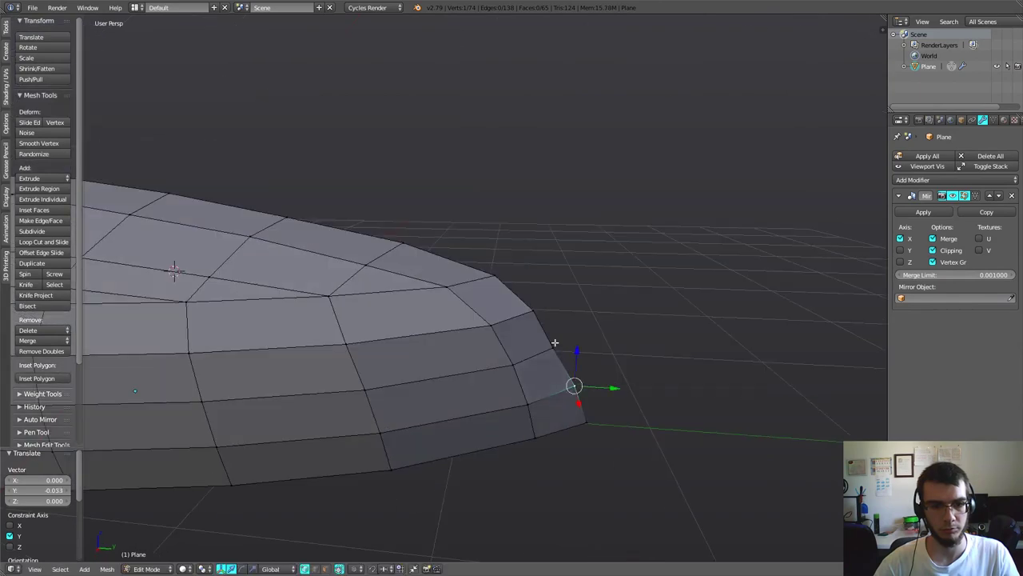
{"action": "key", "text": "g"}
{"action": "key", "text": "y"}
{"action": "left_click", "coordinate": [569, 310]}
{"action": "middle_click_drag", "start_coordinate": [568, 310], "coordinate": [470, 345]}
{"action": "scroll", "coordinate": [574, 299], "scroll_direction": "down", "scroll_amount": 4}
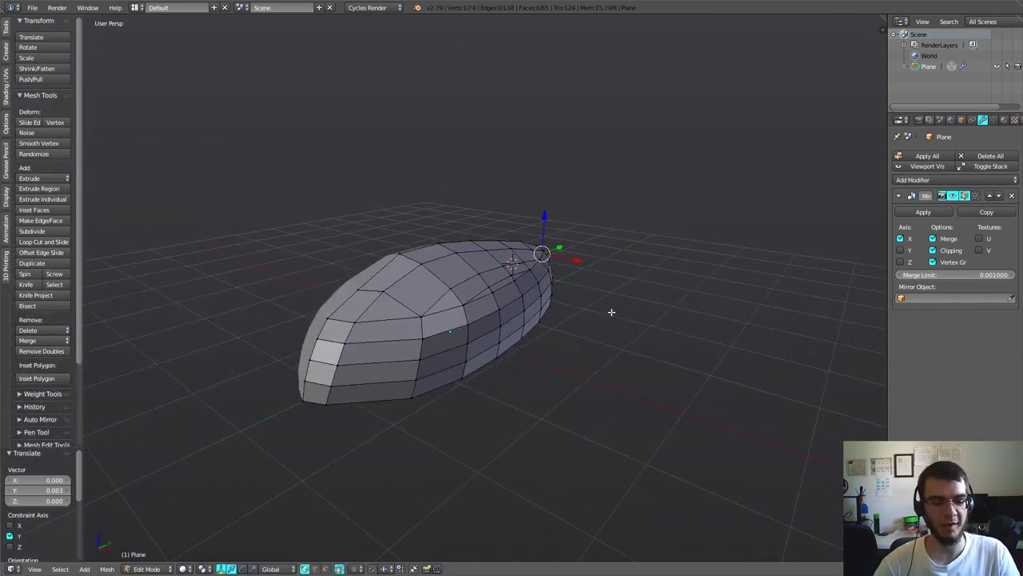
- Save the file as AlienVideo.blend in the Blender Files folder
{"action": "key", "text": "ctrl+s"}
{"action": "left_click", "coordinate": [560, 283]}
{"action": "type", "text": "AlienVideo"}
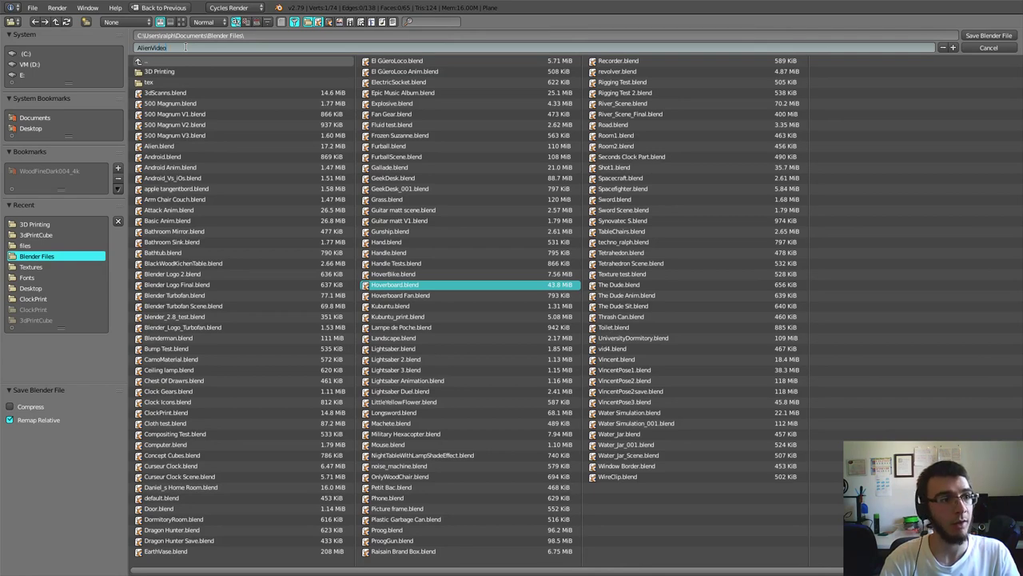
{"action": "key", "text": "Return"}
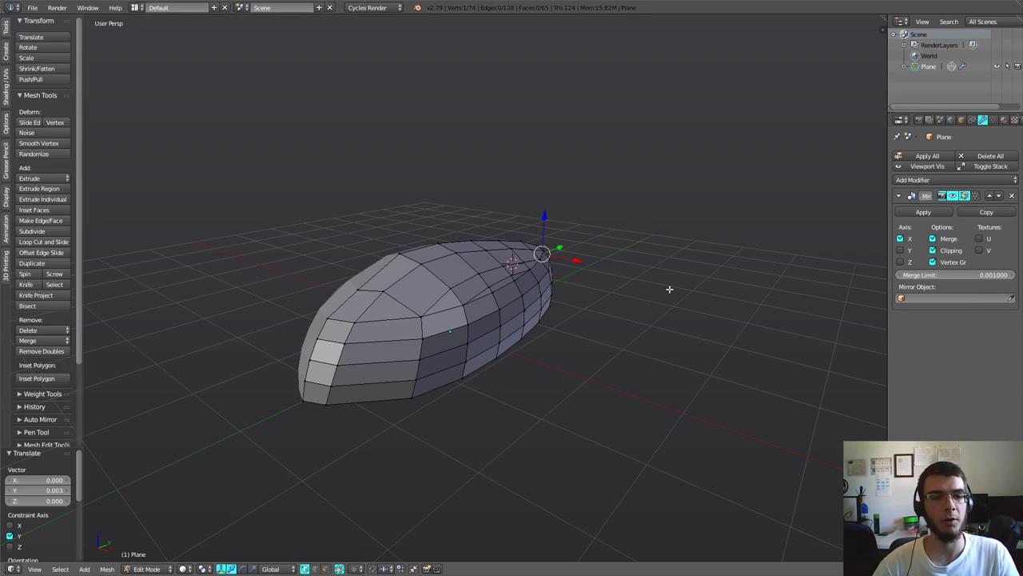
- Slide the selected side vertex along its edge with a double G
{"action": "mouse_move", "coordinate": [656, 289]}
{"action": "middle_mouse_down"}
{"action": "mouse_move", "coordinate": [484, 318]}
{"action": "mouse_move", "coordinate": [603, 337]}
{"action": "mouse_move", "coordinate": [525, 376]}
{"action": "mouse_move", "coordinate": [546, 410]}
{"action": "mouse_move", "coordinate": [560, 376]}
{"action": "mouse_move", "coordinate": [435, 286]}
{"action": "mouse_move", "coordinate": [546, 293]}
{"action": "mouse_move", "coordinate": [552, 314]}
{"action": "middle_mouse_up"}
{"action": "scroll", "coordinate": [560, 376], "scroll_direction": "up", "scroll_amount": 3}
{"action": "key", "text": "g"}
{"action": "key", "text": "z"}
{"action": "key", "text": "Escape"}
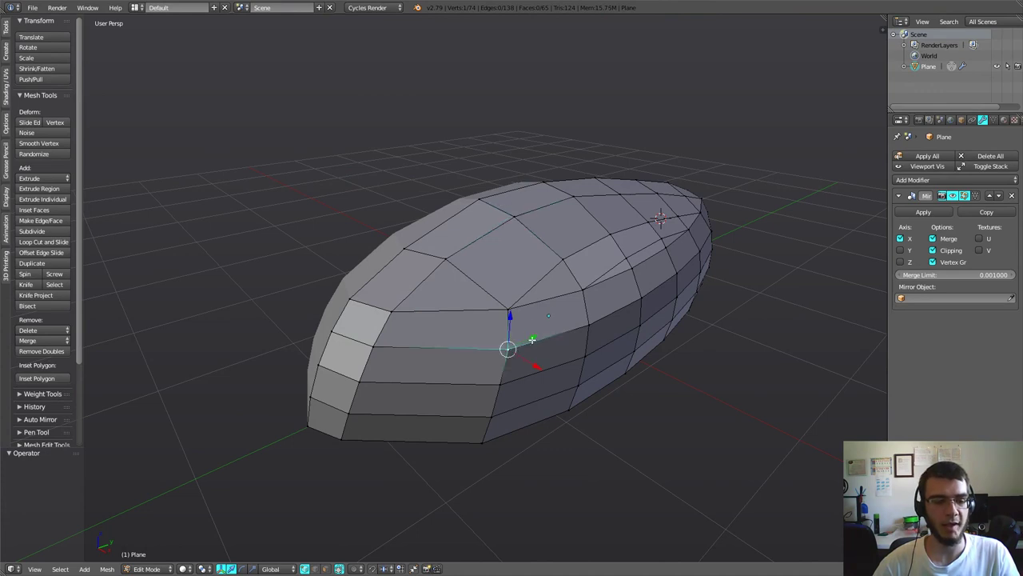
{"action": "key", "text": "g"}
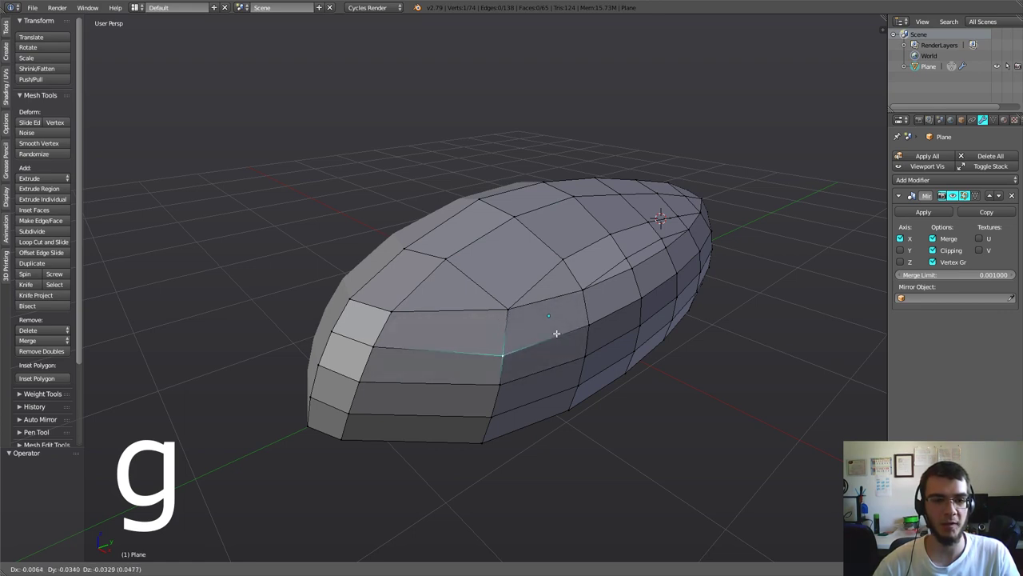
{"action": "key", "text": "g"}
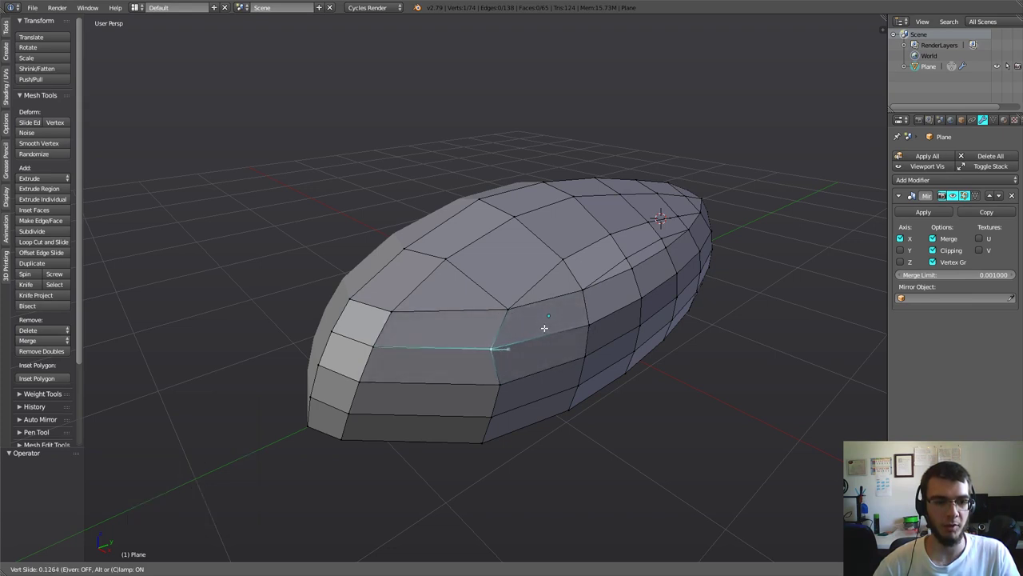
{"action": "left_click", "coordinate": [541, 327]}
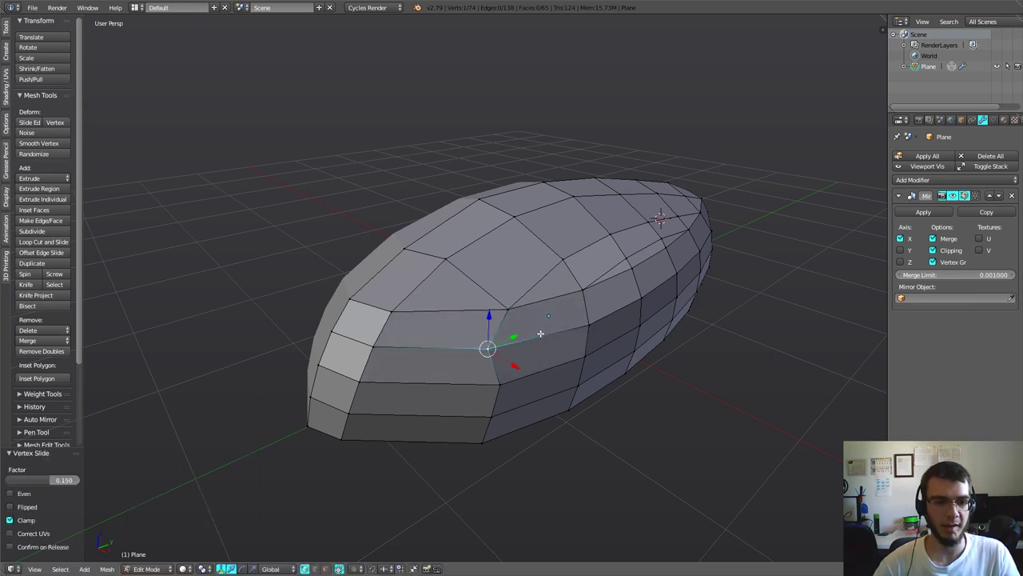
- Slide the next vertex and the two vertices below it along their edges
{"action": "key", "text": "g"}
{"action": "key", "text": "g"}
{"action": "left_click", "coordinate": [502, 388]}
{"action": "right_click", "coordinate": [491, 417]}
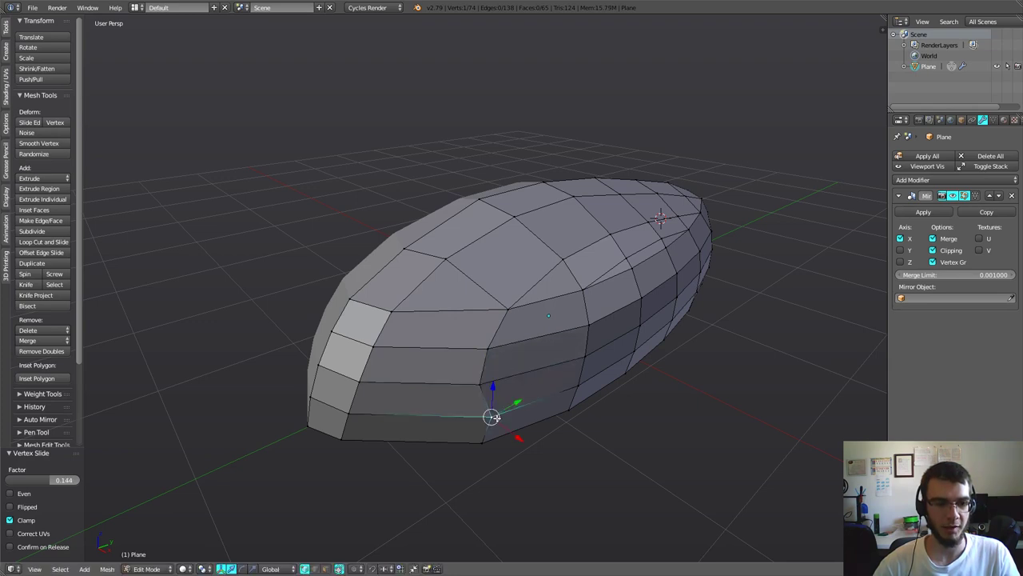
{"action": "key", "text": "g"}
{"action": "key", "text": "g"}
{"action": "left_click", "coordinate": [480, 417]}
{"action": "right_click", "coordinate": [482, 439]}
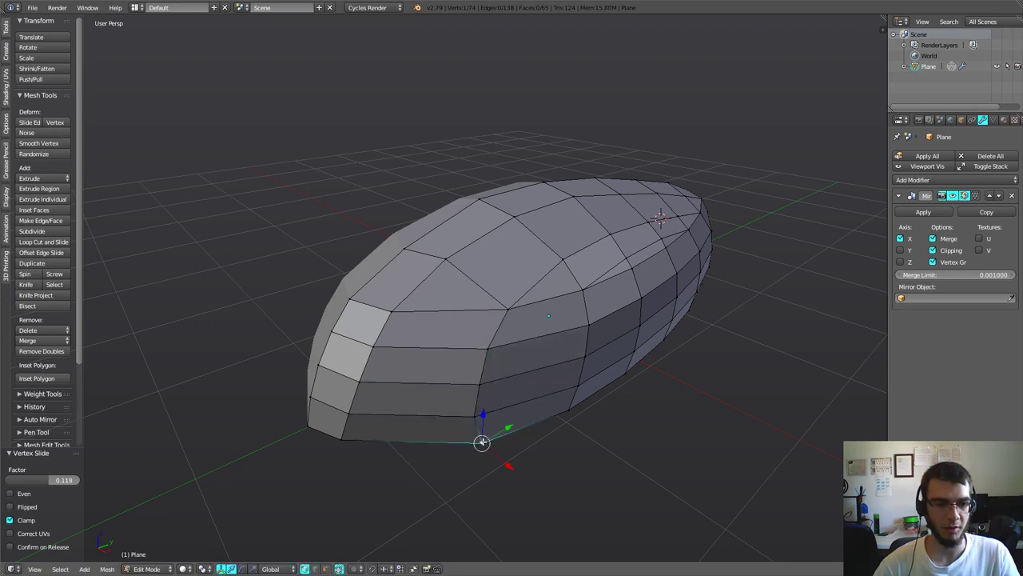
{"action": "key", "text": "g"}
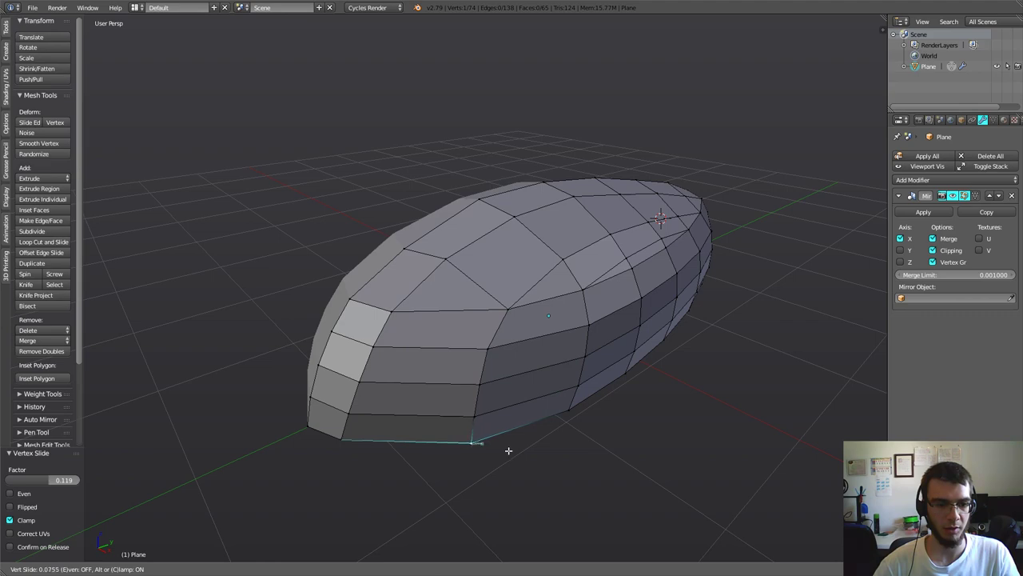
{"action": "left_click", "coordinate": [509, 450]}
- Vertex-slide the bottom vertex, then nudge it by 0.015 X, 0.023 Y
{"action": "scroll", "coordinate": [596, 430], "scroll_direction": "down", "scroll_amount": 2}
{"action": "mouse_move", "coordinate": [597, 429]}
{"action": "middle_mouse_down"}
{"action": "mouse_move", "coordinate": [517, 398]}
{"action": "mouse_move", "coordinate": [546, 439]}
{"action": "mouse_move", "coordinate": [434, 404]}
{"action": "mouse_move", "coordinate": [540, 375]}
{"action": "mouse_move", "coordinate": [512, 351]}
{"action": "middle_mouse_up"}
{"action": "scroll", "coordinate": [487, 379], "scroll_direction": "up", "scroll_amount": 2}
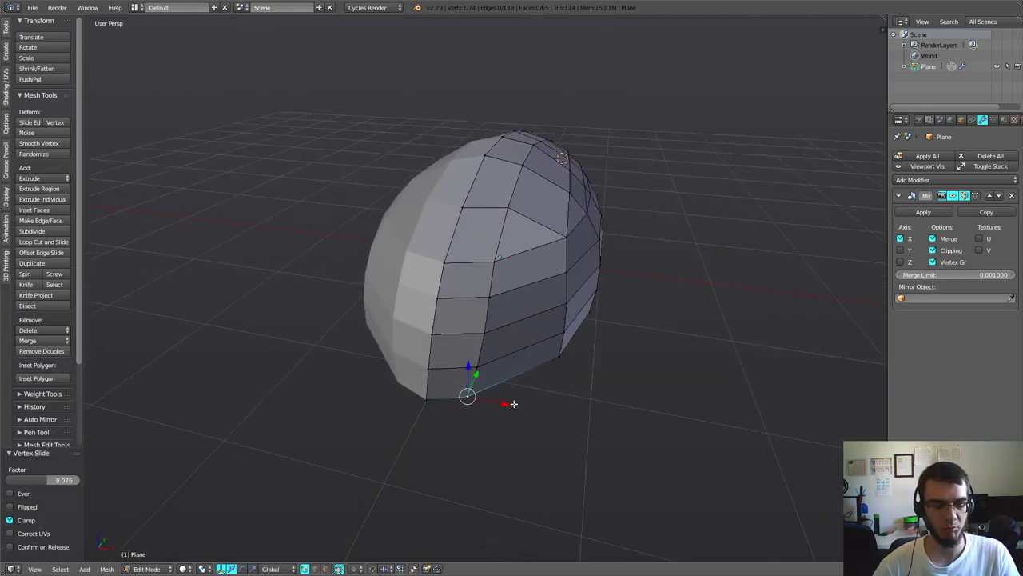
{"action": "middle_click_drag", "start_coordinate": [513, 404], "coordinate": [480, 404]}
{"action": "key", "text": "shift+v"}
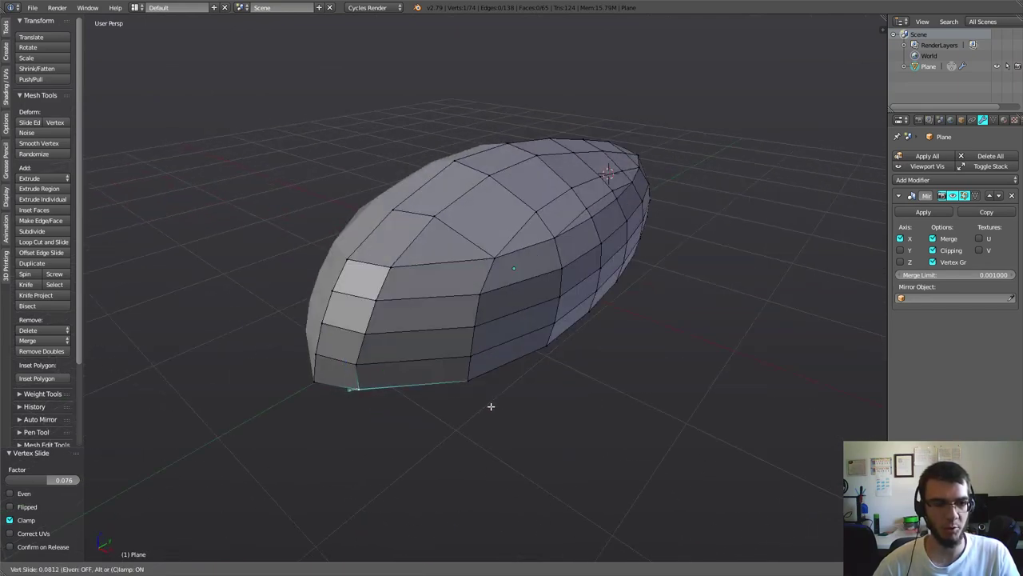
{"action": "left_click", "coordinate": [488, 407]}
{"action": "mouse_move", "coordinate": [469, 402]}
{"action": "middle_mouse_down"}
{"action": "mouse_move", "coordinate": [521, 389]}
{"action": "mouse_move", "coordinate": [395, 293]}
{"action": "mouse_move", "coordinate": [468, 377]}
{"action": "mouse_move", "coordinate": [586, 360]}
{"action": "middle_mouse_up"}
{"action": "key", "text": "g"}
{"action": "left_click", "coordinate": [491, 373]}
- Frame the whole hull and switch to top orthographic view (Numpad 7)
{"action": "scroll", "coordinate": [551, 345], "scroll_direction": "up", "scroll_amount": 2}
{"action": "scroll", "coordinate": [551, 345], "scroll_direction": "down", "scroll_amount": 5}
{"action": "key", "text": "q"}
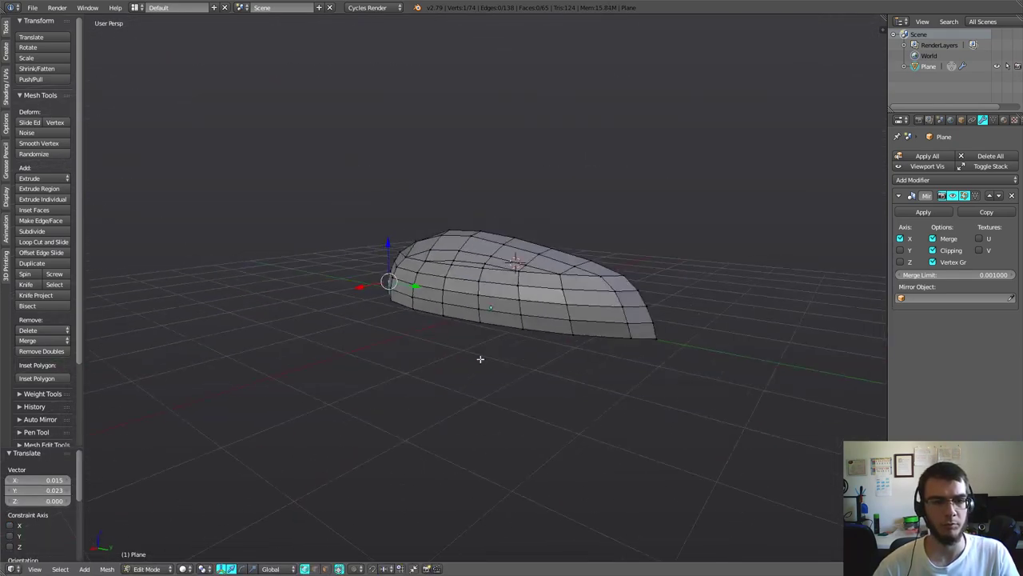
{"action": "middle_click_drag", "start_coordinate": [480, 358], "coordinate": [583, 373]}
{"action": "middle_click_drag", "start_coordinate": [654, 300], "coordinate": [701, 391]}
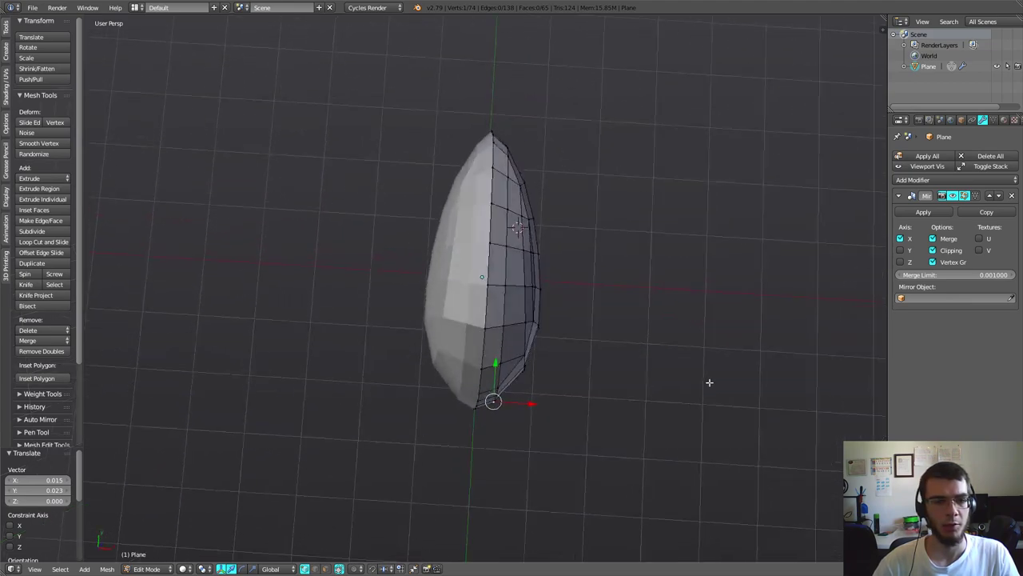
{"action": "key", "text": "KP_7"}
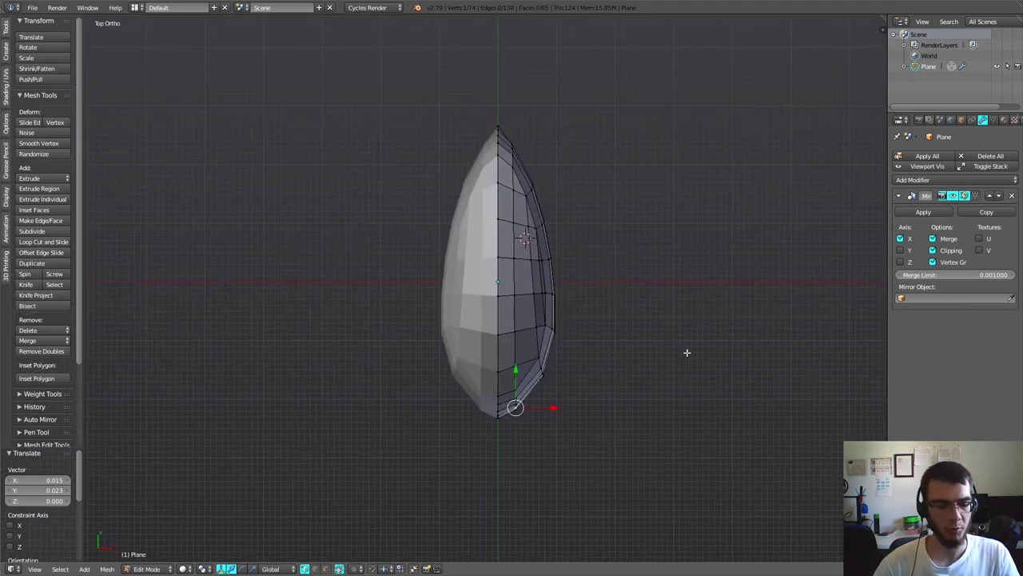
- Select the whole mesh and scale it 1.182 along Y
{"action": "key", "text": "a"}
{"action": "key", "text": "a"}
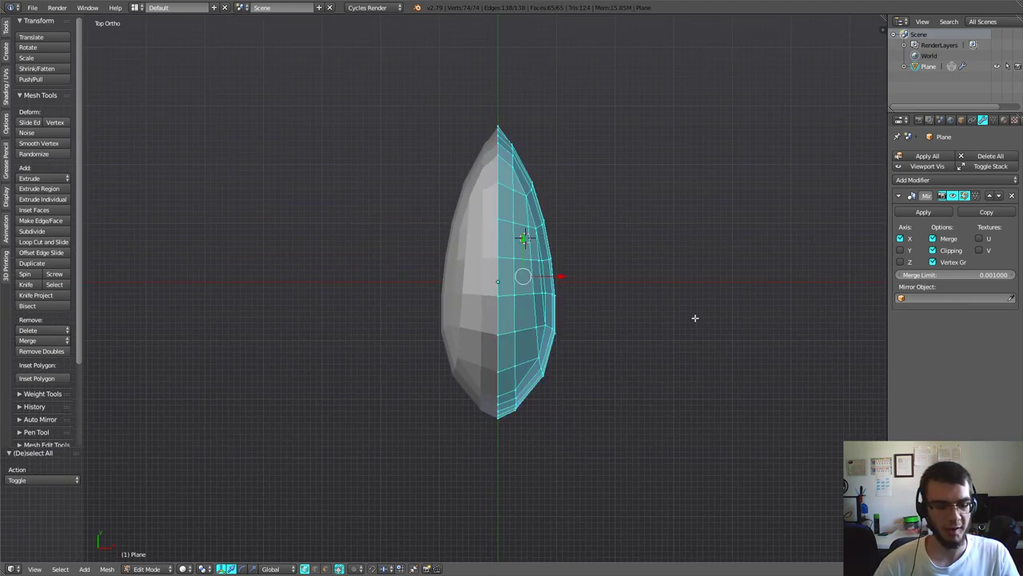
{"action": "key", "text": "s"}
{"action": "key", "text": "y"}
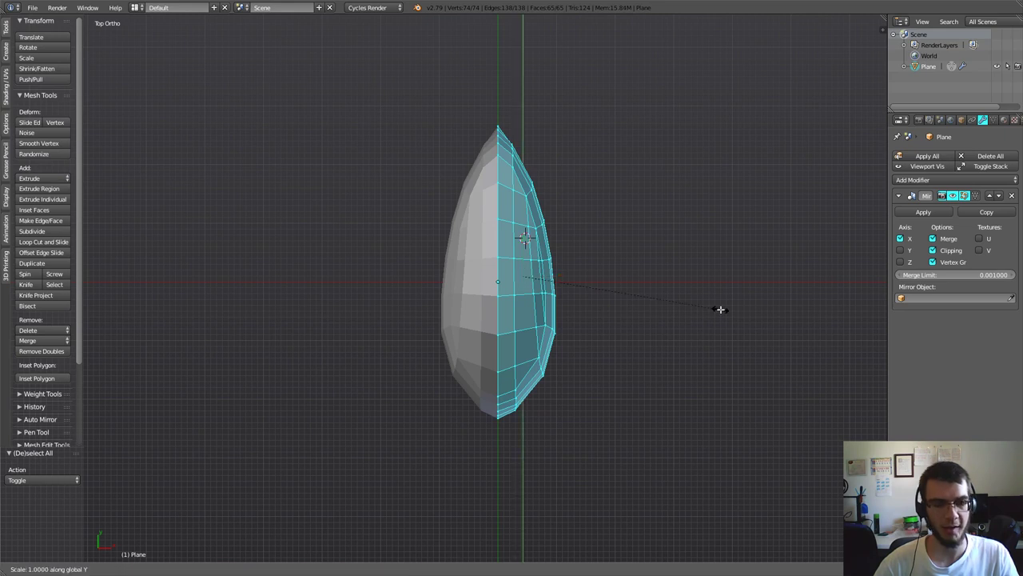
{"action": "left_click", "coordinate": [760, 295]}
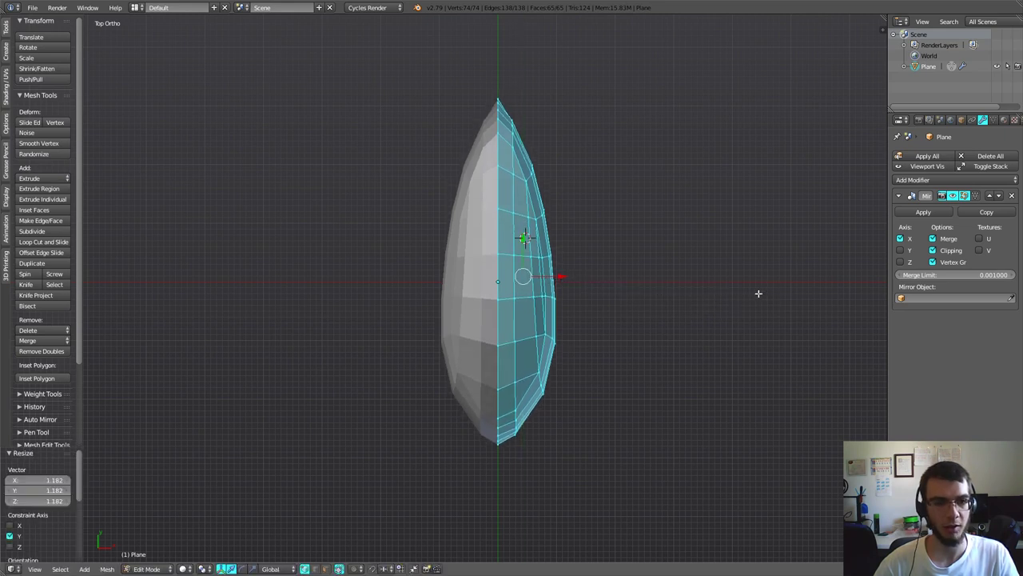
{"action": "mouse_move", "coordinate": [758, 292]}
{"action": "middle_mouse_down"}
{"action": "mouse_move", "coordinate": [637, 296]}
{"action": "mouse_move", "coordinate": [666, 288]}
{"action": "mouse_move", "coordinate": [600, 272]}
{"action": "mouse_move", "coordinate": [703, 314]}
{"action": "mouse_move", "coordinate": [576, 324]}
{"action": "mouse_move", "coordinate": [601, 372]}
{"action": "mouse_move", "coordinate": [533, 318]}
{"action": "mouse_move", "coordinate": [544, 341]}
{"action": "middle_mouse_up"}
{"action": "scroll", "coordinate": [544, 342], "scroll_direction": "up", "scroll_amount": 3}
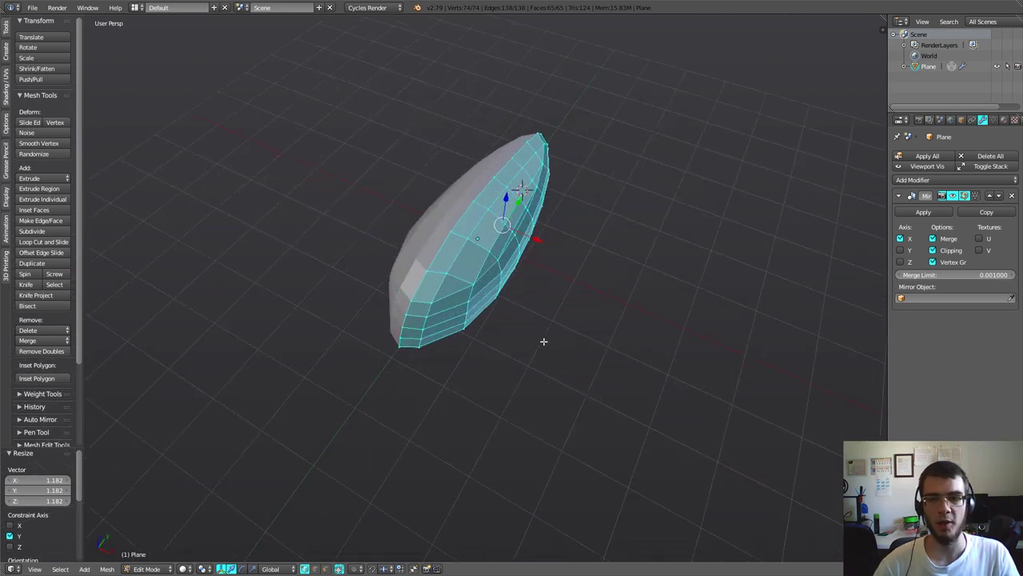
{"action": "scroll", "coordinate": [544, 342], "scroll_direction": "up", "scroll_amount": 1}
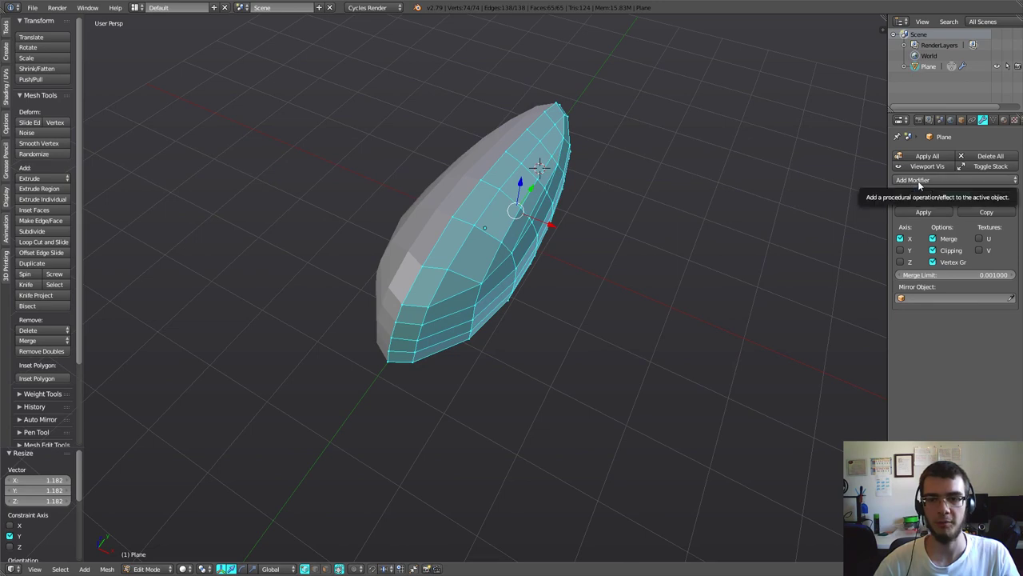
- Add a Subdivision Surface modifier with viewport level 2
{"action": "left_click", "coordinate": [919, 181]}
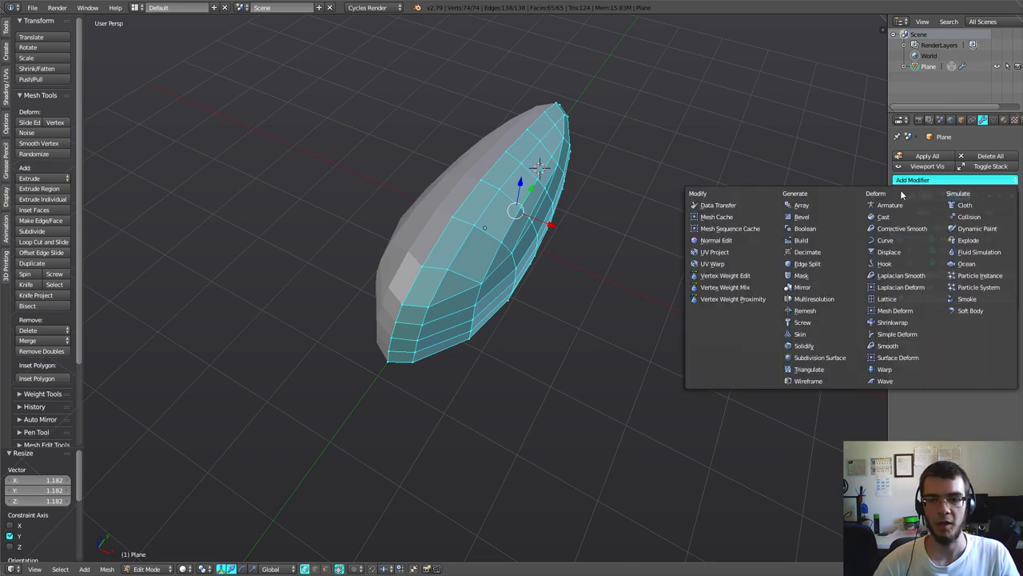
{"action": "left_click", "coordinate": [842, 362]}
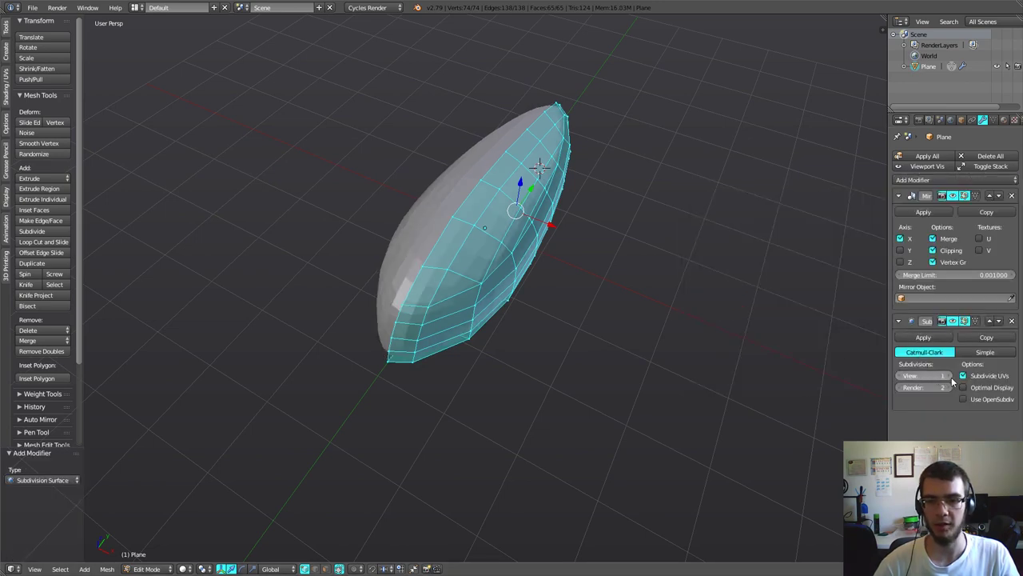
{"action": "left_click", "coordinate": [949, 377]}
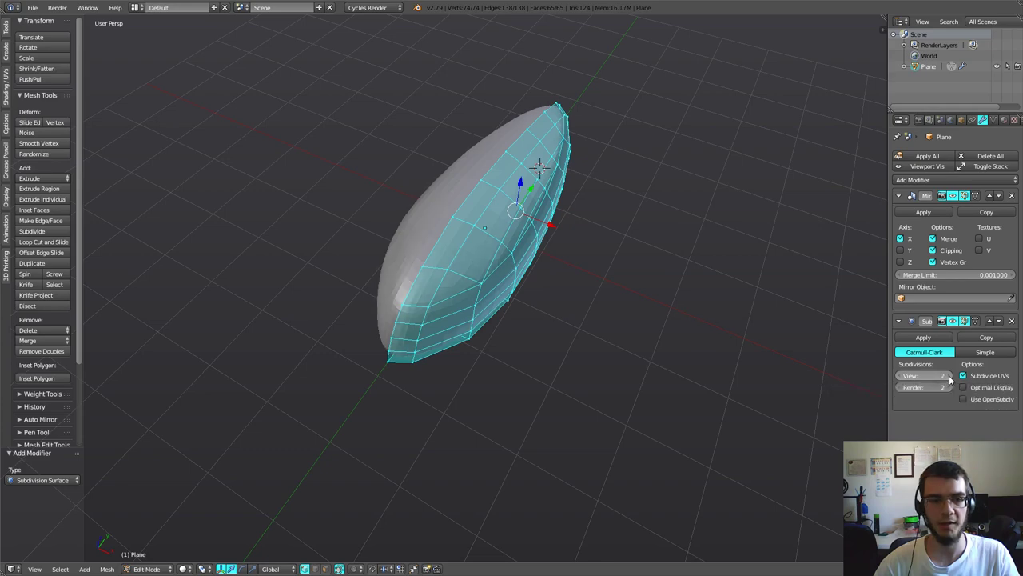
{"action": "mouse_move", "coordinate": [608, 344]}
{"action": "middle_mouse_down"}
{"action": "mouse_move", "coordinate": [441, 325]}
{"action": "mouse_move", "coordinate": [396, 338]}
{"action": "middle_mouse_up"}
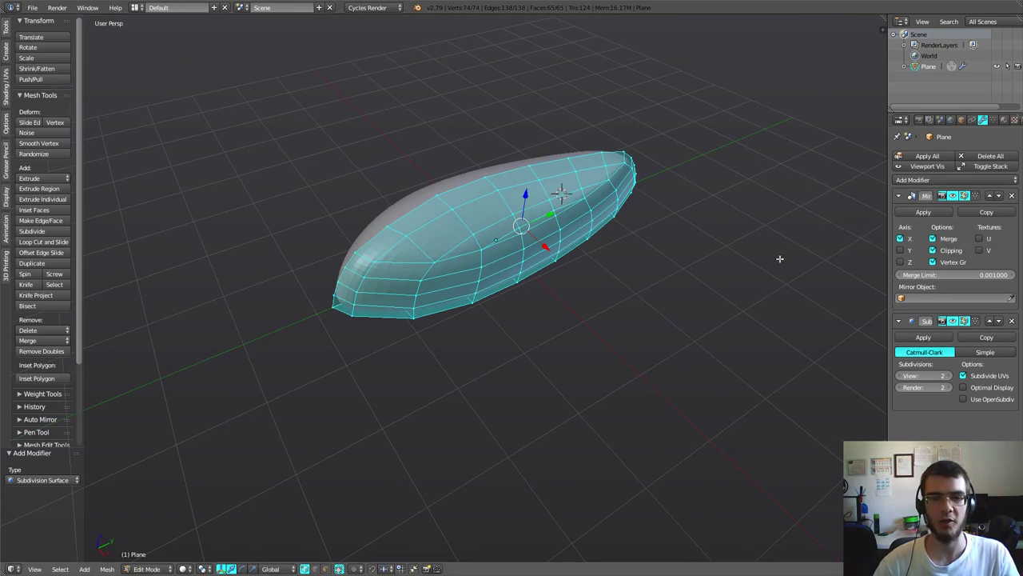
{"action": "mouse_move", "coordinate": [505, 366]}
{"action": "middle_mouse_down"}
{"action": "mouse_move", "coordinate": [560, 359]}
{"action": "mouse_move", "coordinate": [590, 427]}
{"action": "mouse_move", "coordinate": [615, 400]}
{"action": "mouse_move", "coordinate": [610, 358]}
{"action": "mouse_move", "coordinate": [603, 379]}
{"action": "middle_mouse_up"}
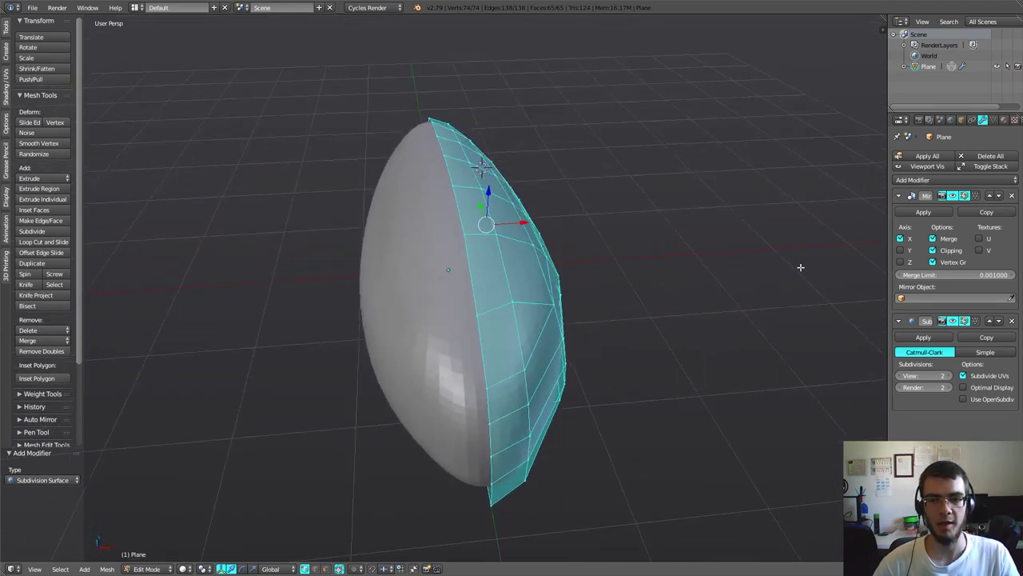
- Move the Mirror modifier below the Subdivision Surface and view the hull in Object Mode
{"action": "left_click", "coordinate": [1000, 199]}
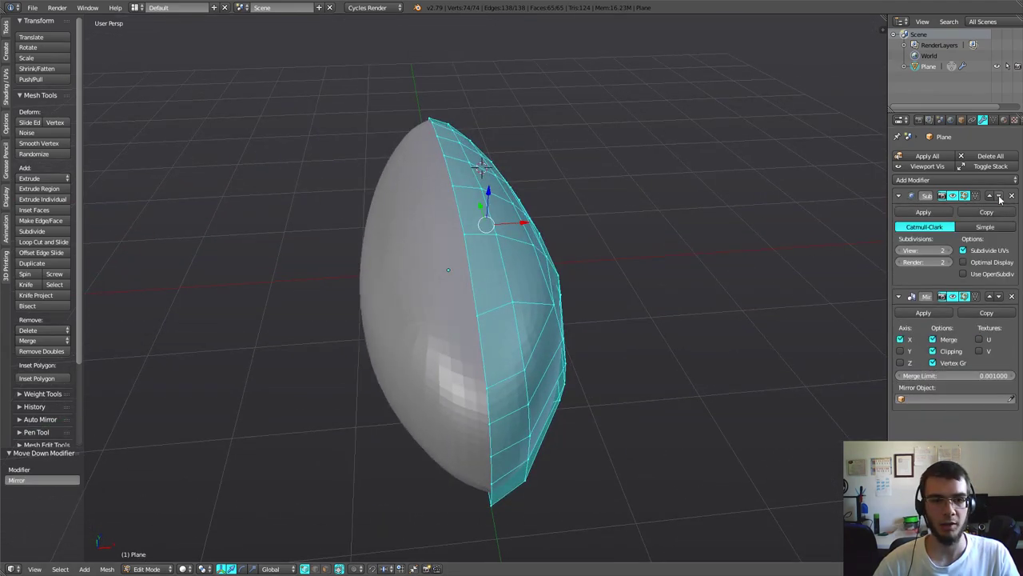
{"action": "mouse_move", "coordinate": [863, 304]}
{"action": "middle_mouse_down"}
{"action": "mouse_move", "coordinate": [739, 358]}
{"action": "mouse_move", "coordinate": [768, 297]}
{"action": "mouse_move", "coordinate": [754, 317]}
{"action": "middle_mouse_up"}
{"action": "key", "text": "Tab"}
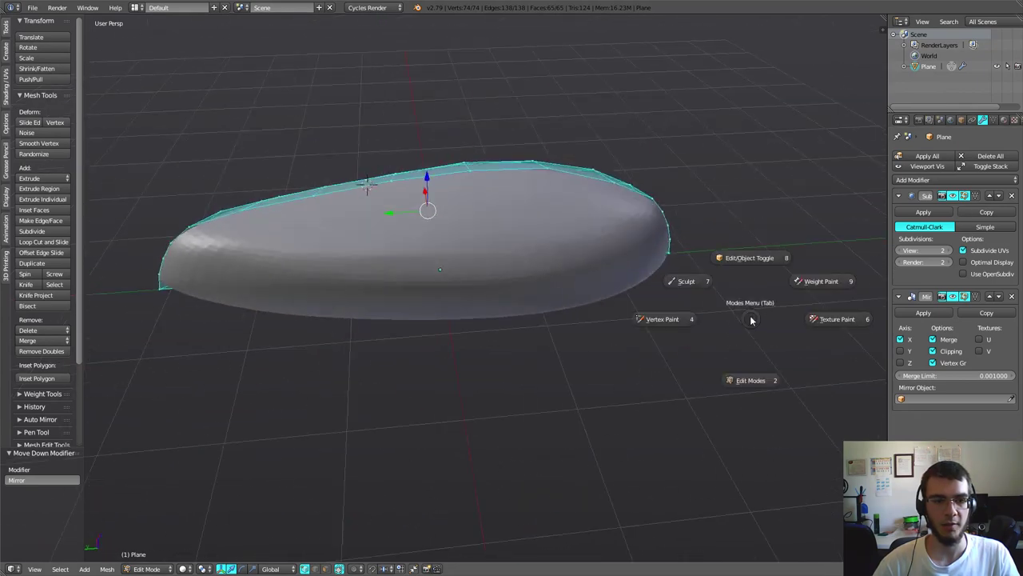
{"action": "left_click", "coordinate": [748, 257]}
{"action": "mouse_move", "coordinate": [738, 283]}
{"action": "middle_mouse_down"}
{"action": "mouse_move", "coordinate": [618, 288]}
{"action": "mouse_move", "coordinate": [607, 251]}
{"action": "mouse_move", "coordinate": [628, 264]}
{"action": "mouse_move", "coordinate": [605, 288]}
{"action": "mouse_move", "coordinate": [400, 343]}
{"action": "middle_mouse_up"}
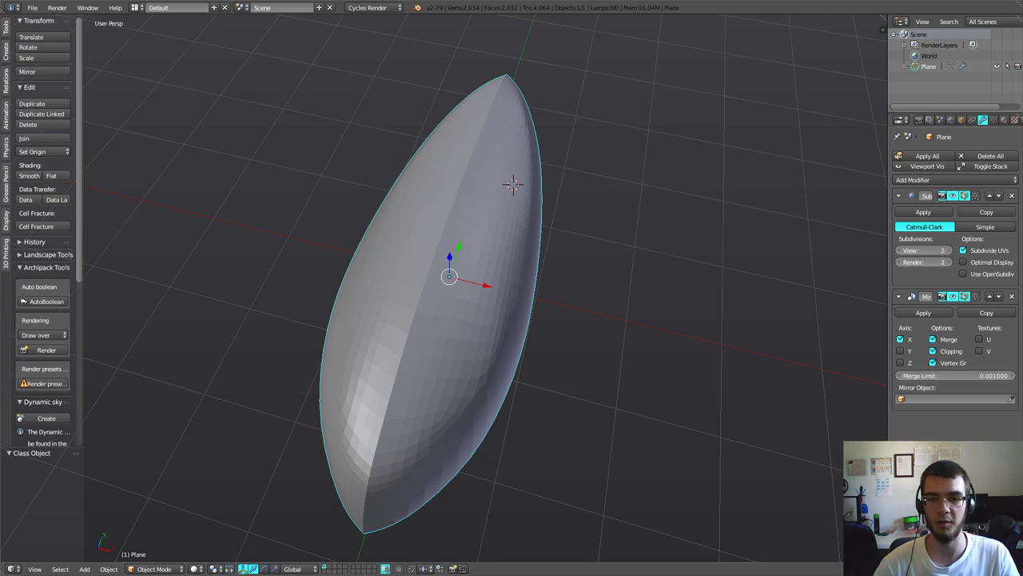
- Move the Mirror modifier back above the subdivision and return to Edit Mode
{"action": "left_click", "coordinate": [989, 296]}
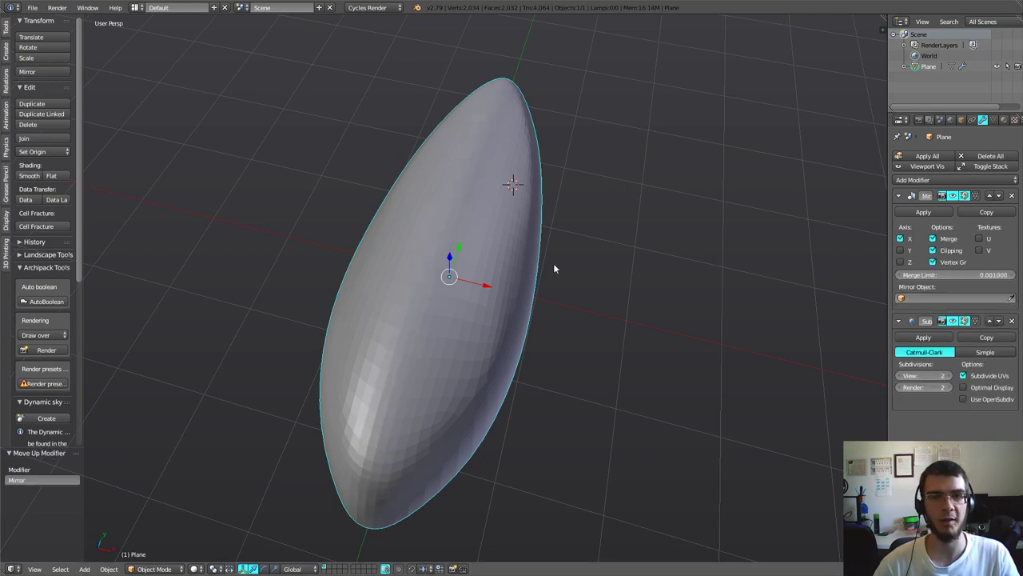
{"action": "mouse_move", "coordinate": [637, 304]}
{"action": "middle_mouse_down"}
{"action": "mouse_move", "coordinate": [563, 309]}
{"action": "mouse_move", "coordinate": [504, 354]}
{"action": "mouse_move", "coordinate": [542, 390]}
{"action": "mouse_move", "coordinate": [378, 343]}
{"action": "mouse_move", "coordinate": [598, 345]}
{"action": "mouse_move", "coordinate": [557, 344]}
{"action": "mouse_move", "coordinate": [589, 347]}
{"action": "mouse_move", "coordinate": [420, 308]}
{"action": "mouse_move", "coordinate": [344, 308]}
{"action": "mouse_move", "coordinate": [468, 345]}
{"action": "mouse_move", "coordinate": [443, 351]}
{"action": "middle_mouse_up"}
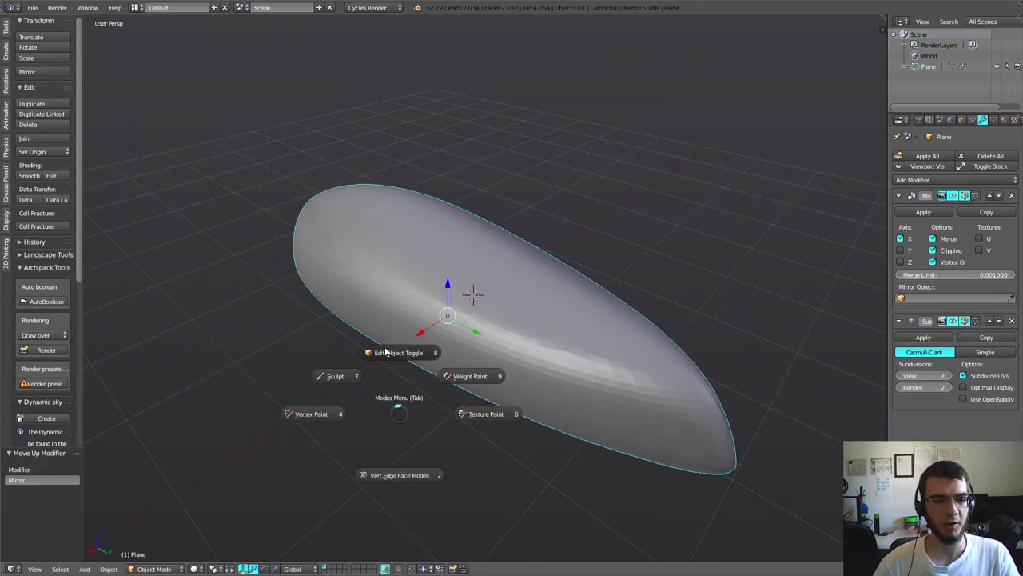
{"action": "left_click", "coordinate": [398, 352]}
{"action": "middle_click_drag", "start_coordinate": [512, 376], "coordinate": [601, 390]}
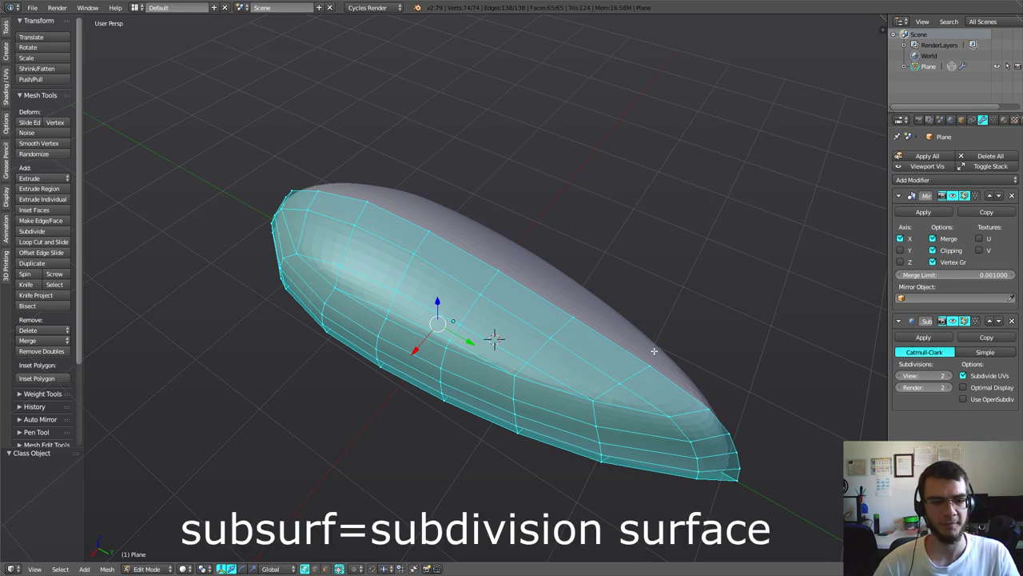
- Select two vertices of an unwanted side edge and dissolve that edge
{"action": "middle_click_drag", "start_coordinate": [520, 404], "coordinate": [442, 376]}
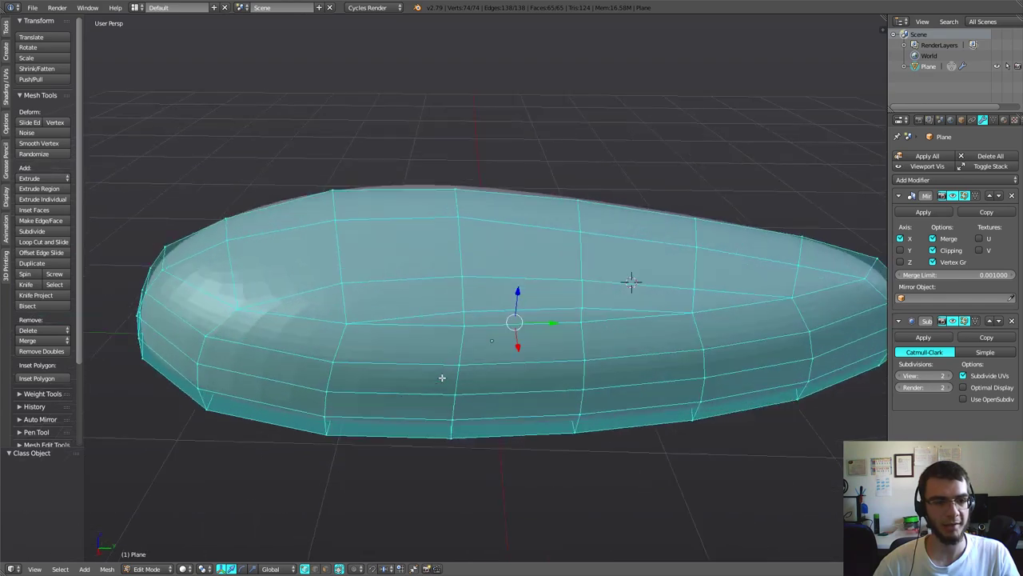
{"action": "right_click", "coordinate": [348, 318]}
{"action": "right_click", "coordinate": [461, 308], "text": "shift"}
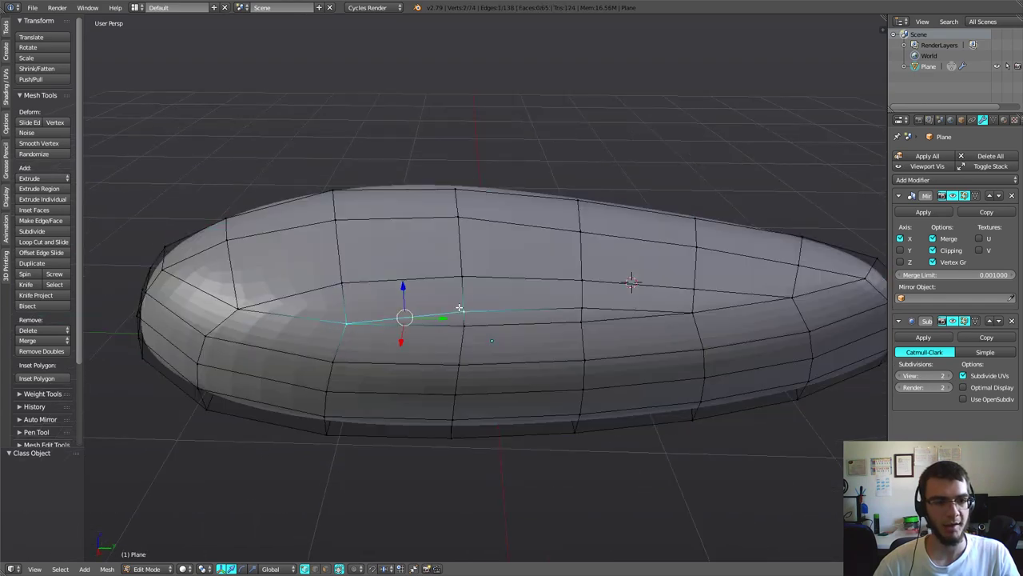
{"action": "key", "text": "x"}
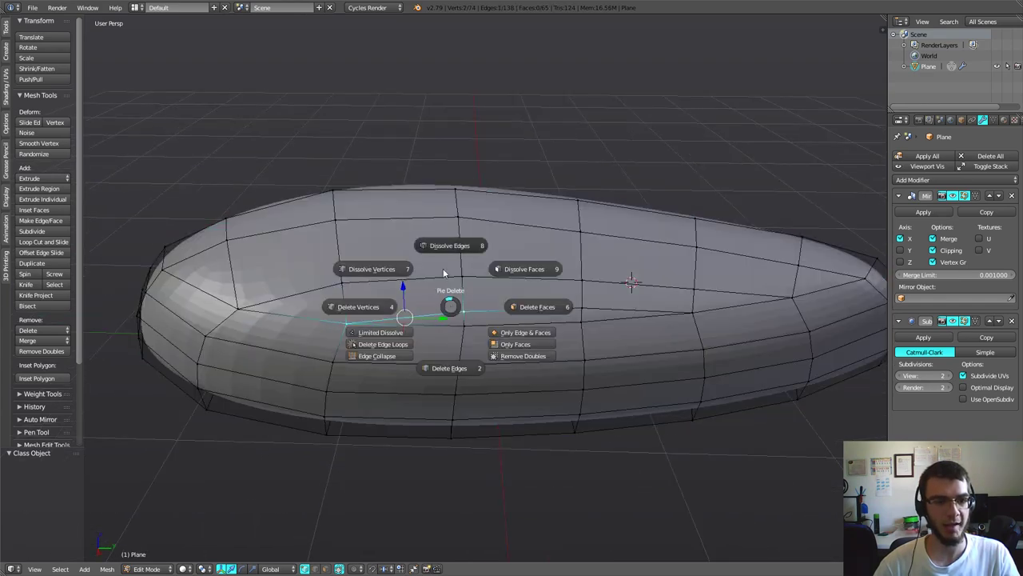
{"action": "left_click", "coordinate": [453, 248]}
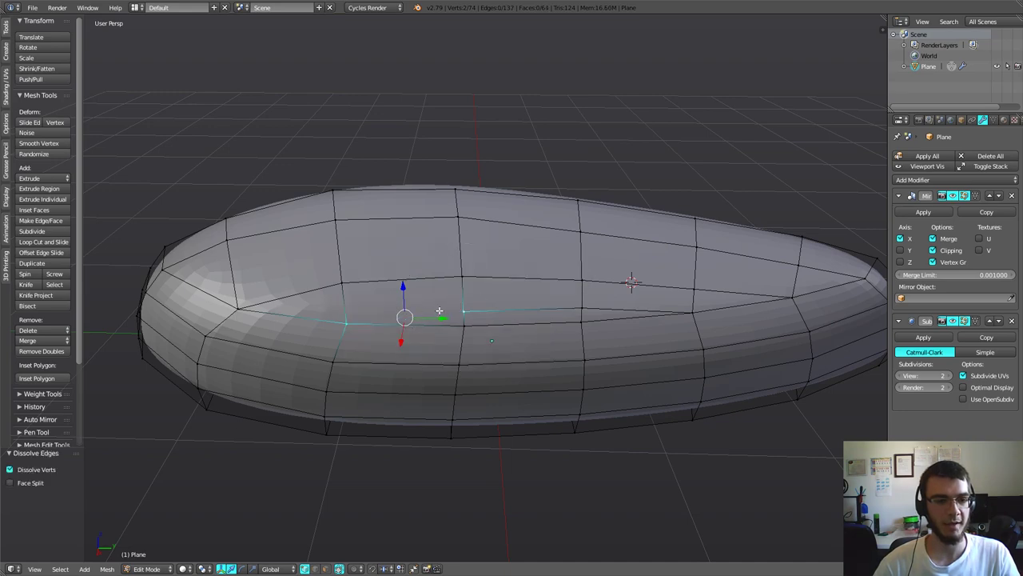
- Select the remaining vertices along the side loop and dissolve those edges
{"action": "mouse_move", "coordinate": [439, 310]}
{"action": "middle_mouse_down"}
{"action": "mouse_move", "coordinate": [406, 320]}
{"action": "mouse_move", "coordinate": [396, 344]}
{"action": "mouse_move", "coordinate": [408, 352]}
{"action": "middle_mouse_up"}
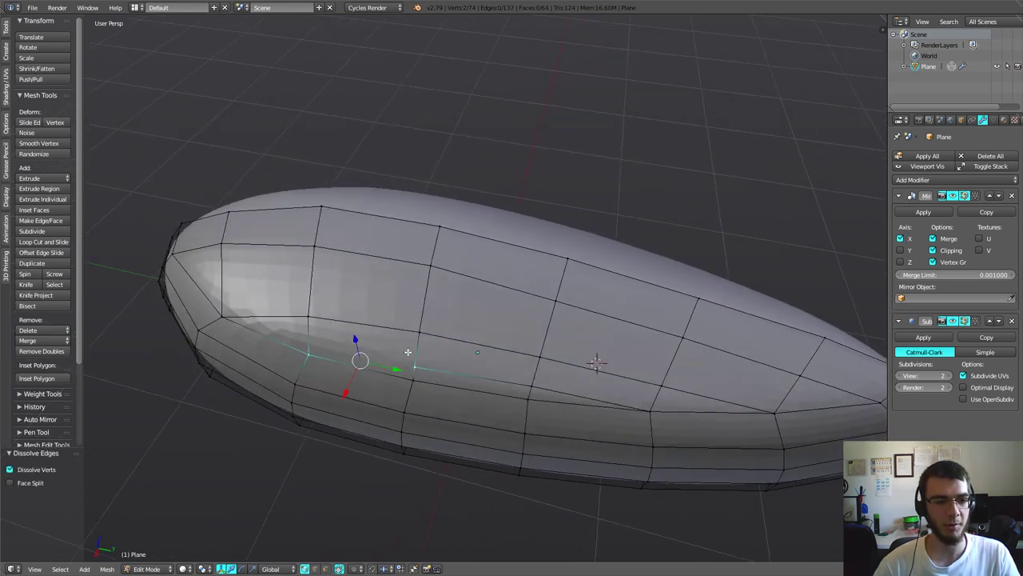
{"action": "right_click", "coordinate": [585, 389], "text": "shift"}
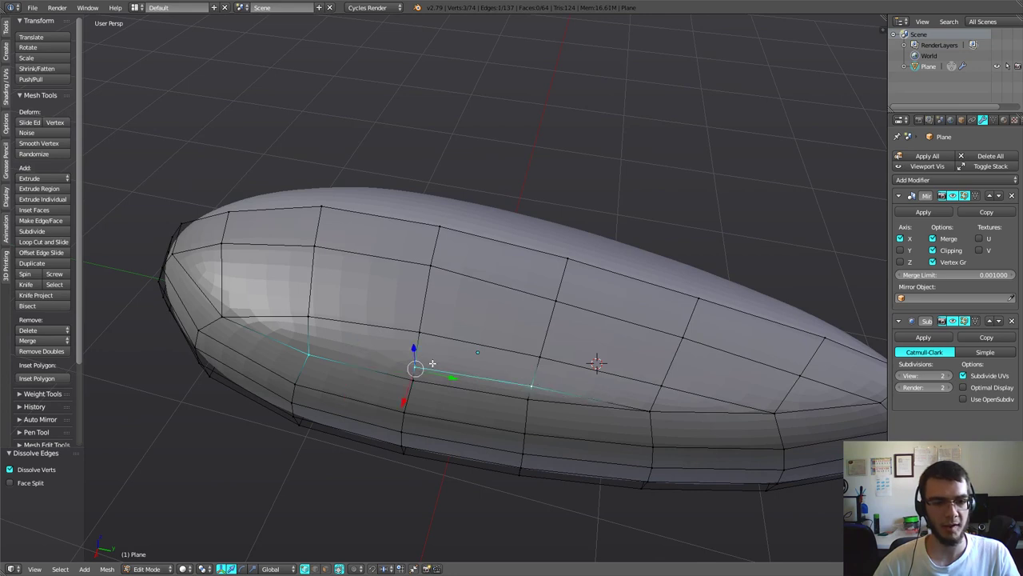
{"action": "right_click", "coordinate": [308, 355]}
{"action": "right_click", "coordinate": [415, 367]}
{"action": "right_click", "coordinate": [532, 386], "text": "shift"}
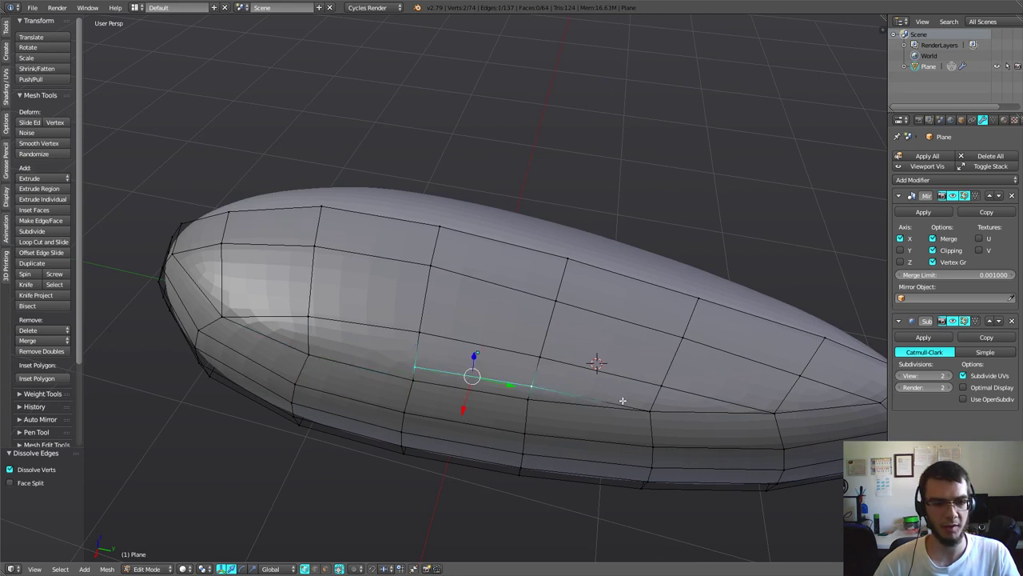
{"action": "right_click", "coordinate": [649, 407], "text": "shift"}
{"action": "key", "text": "x"}
{"action": "left_click", "coordinate": [571, 365]}
- Inspect the smoothed hull in Object Mode, then go back to Edit Mode
{"action": "mouse_move", "coordinate": [605, 366]}
{"action": "middle_mouse_down"}
{"action": "mouse_move", "coordinate": [573, 360]}
{"action": "mouse_move", "coordinate": [616, 360]}
{"action": "middle_mouse_up"}
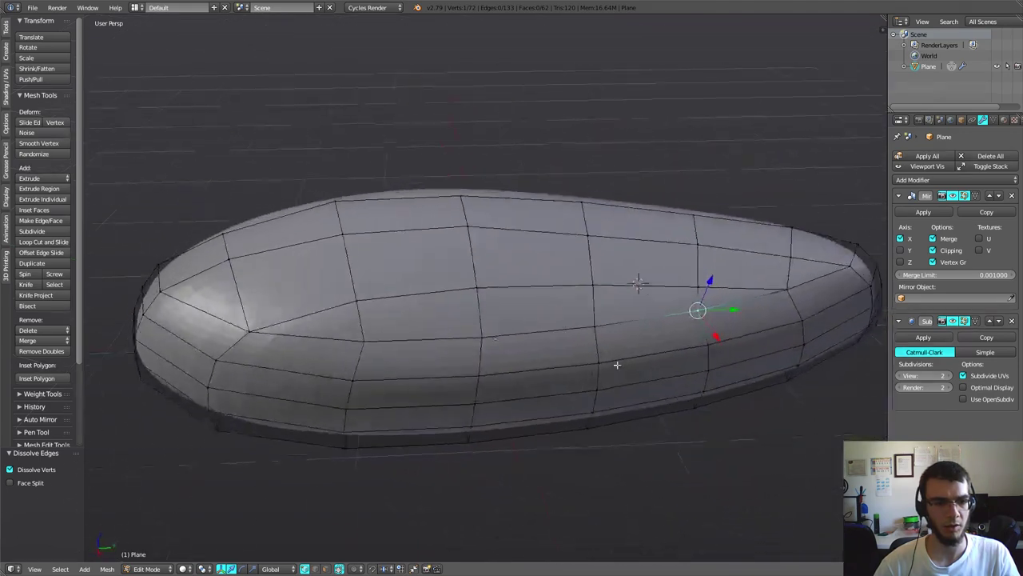
{"action": "key", "text": "Tab"}
{"action": "scroll", "coordinate": [525, 347], "scroll_direction": "down", "scroll_amount": 2}
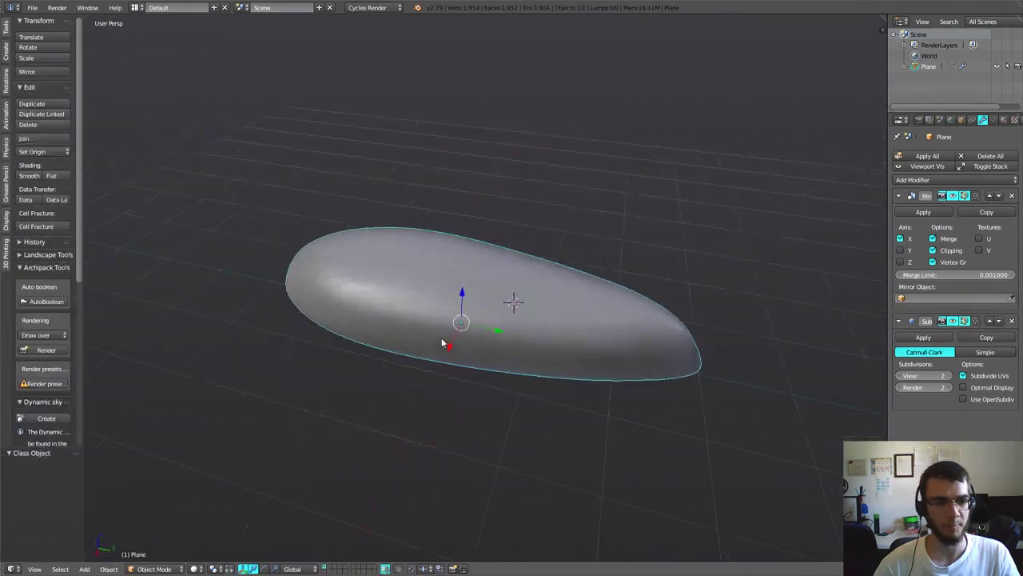
{"action": "mouse_move", "coordinate": [525, 347]}
{"action": "middle_mouse_down"}
{"action": "mouse_move", "coordinate": [391, 346]}
{"action": "mouse_move", "coordinate": [505, 354]}
{"action": "mouse_move", "coordinate": [465, 366]}
{"action": "middle_mouse_up"}
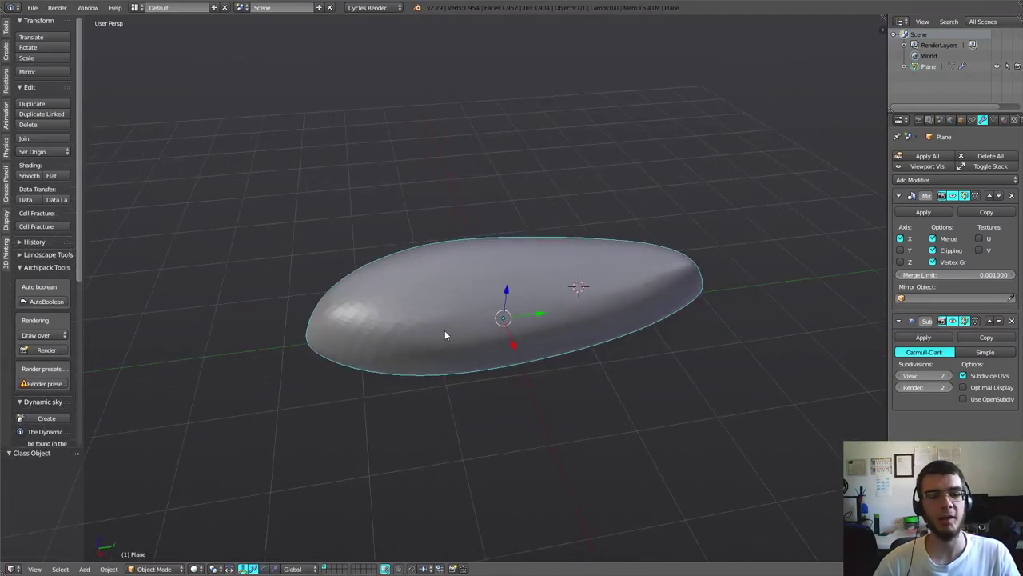
{"action": "mouse_move", "coordinate": [468, 323]}
{"action": "middle_mouse_down"}
{"action": "mouse_move", "coordinate": [422, 340]}
{"action": "mouse_move", "coordinate": [405, 334]}
{"action": "mouse_move", "coordinate": [458, 330]}
{"action": "mouse_move", "coordinate": [491, 354]}
{"action": "mouse_move", "coordinate": [480, 338]}
{"action": "mouse_move", "coordinate": [445, 337]}
{"action": "middle_mouse_up"}
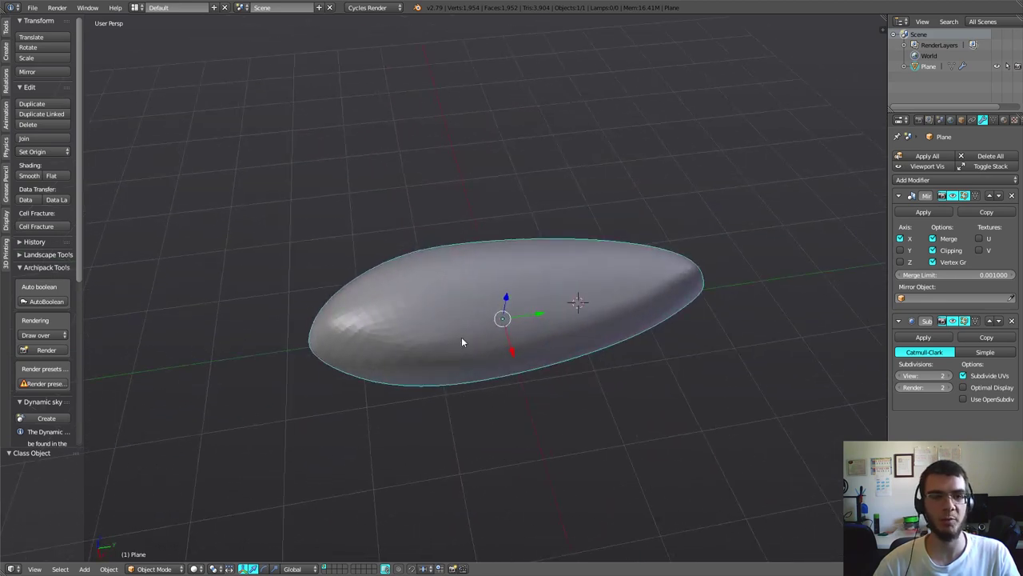
{"action": "key", "text": "Tab"}
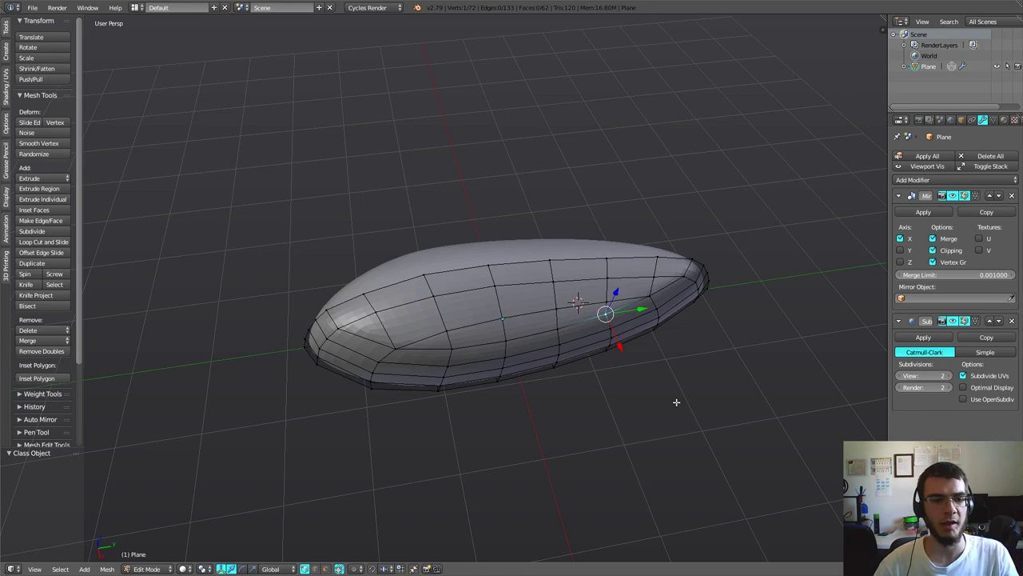
- In face select mode, pick two top faces of the hull and inset them
{"action": "left_click", "coordinate": [327, 569]}
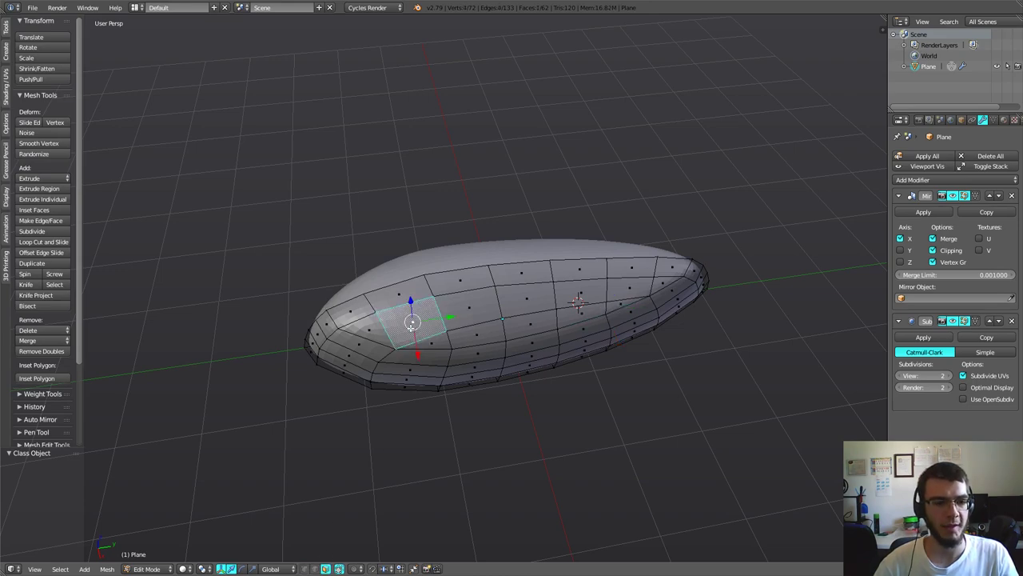
{"action": "right_click", "coordinate": [411, 329]}
{"action": "right_click", "coordinate": [405, 296], "text": "shift"}
{"action": "mouse_move", "coordinate": [394, 379]}
{"action": "middle_mouse_down"}
{"action": "mouse_move", "coordinate": [444, 424]}
{"action": "mouse_move", "coordinate": [480, 397]}
{"action": "mouse_move", "coordinate": [638, 407]}
{"action": "middle_mouse_up"}
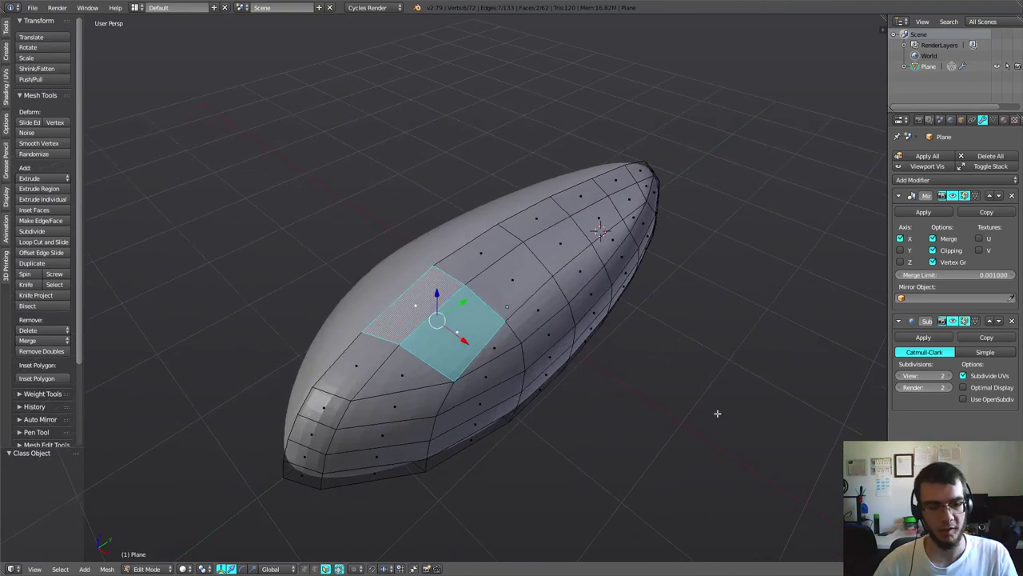
{"action": "key", "text": "i"}
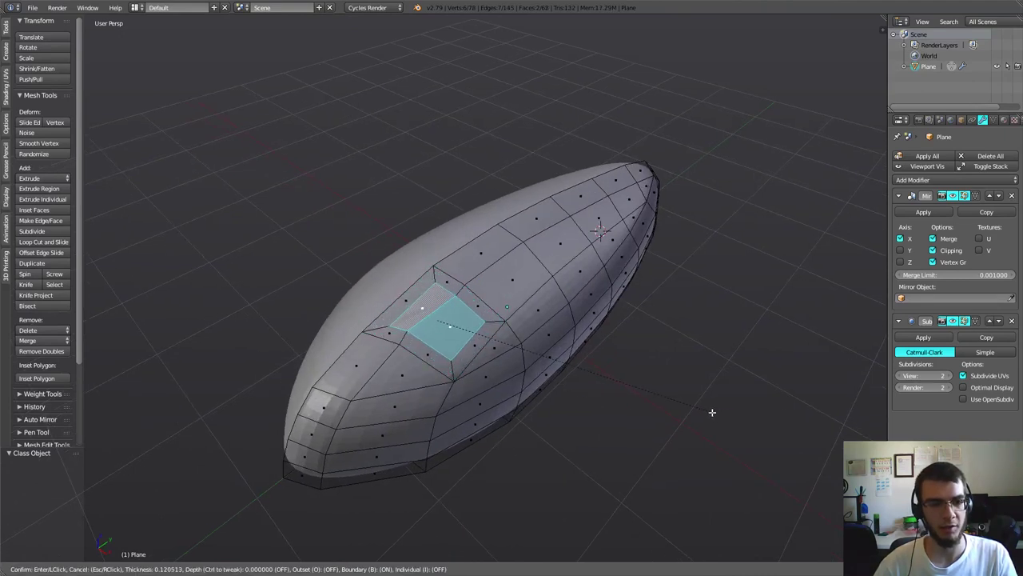
{"action": "left_click", "coordinate": [712, 411]}
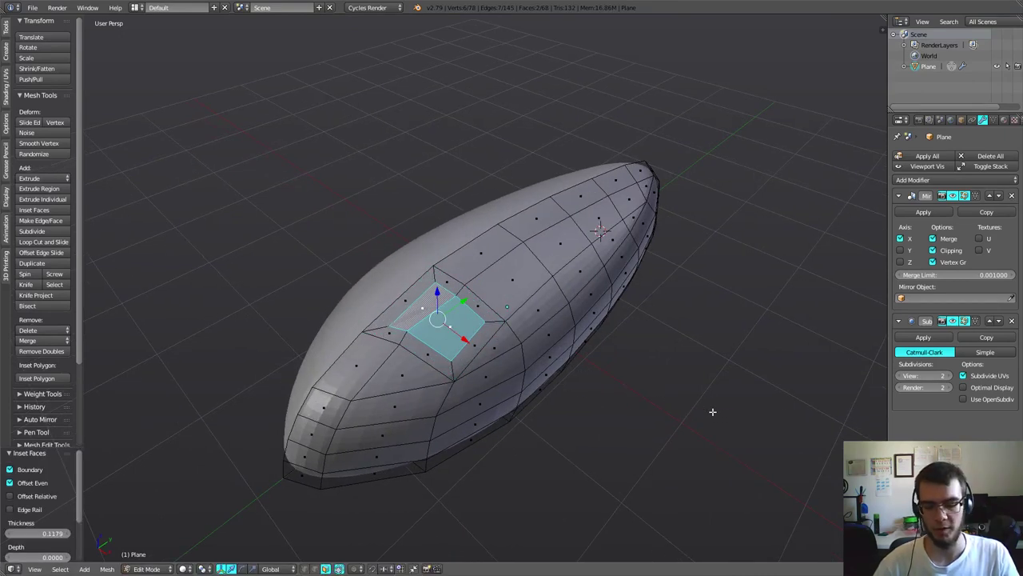
- Try an upward Z extrusion, undo it, and re-inset the faces to 0.1615 thickness
{"action": "key", "text": "e"}
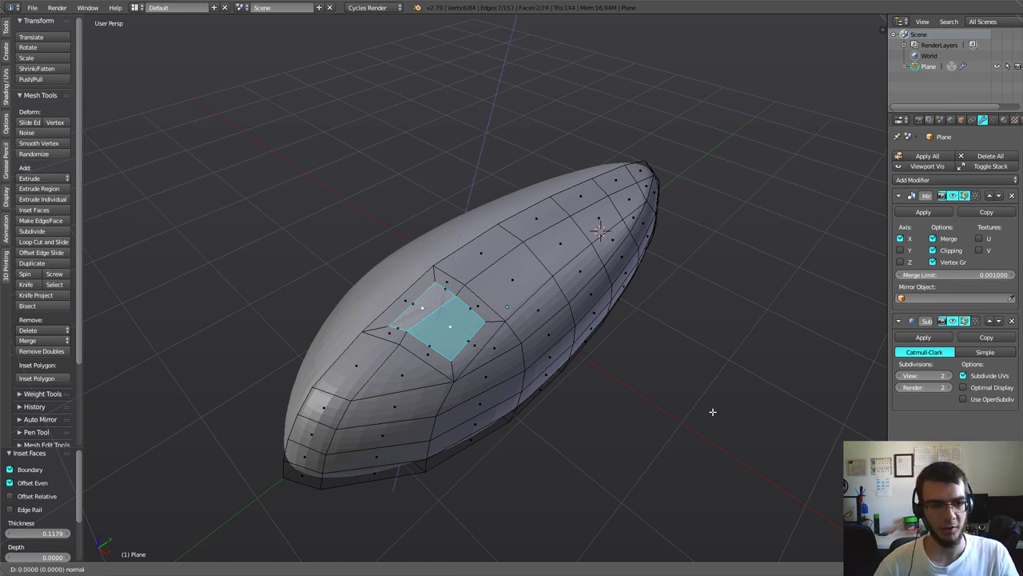
{"action": "key", "text": "z"}
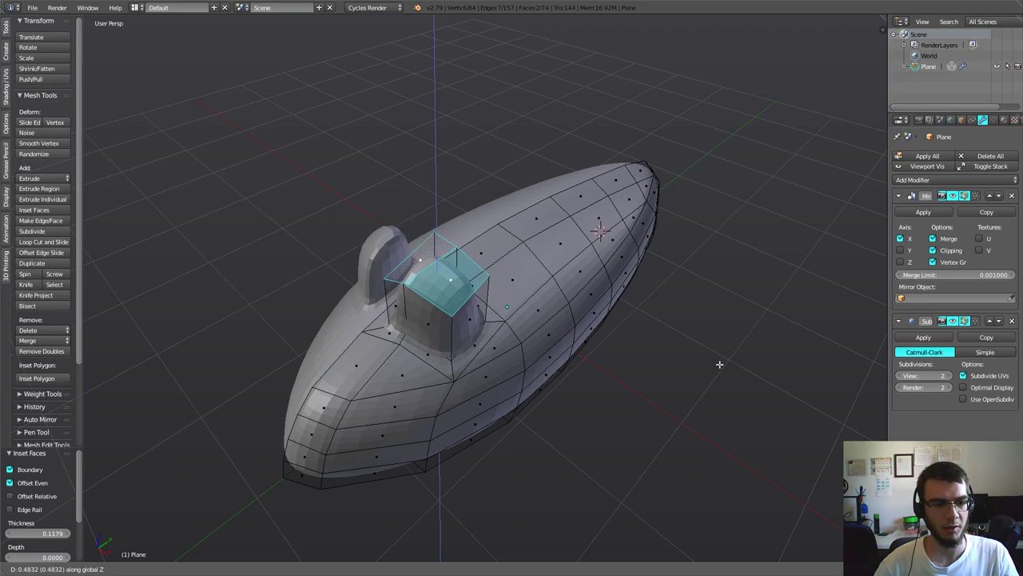
{"action": "left_click", "coordinate": [719, 361]}
{"action": "scroll", "coordinate": [648, 373], "scroll_direction": "down", "scroll_amount": 5}
{"action": "mouse_move", "coordinate": [649, 373]}
{"action": "middle_mouse_down"}
{"action": "mouse_move", "coordinate": [726, 348]}
{"action": "mouse_move", "coordinate": [685, 349]}
{"action": "mouse_move", "coordinate": [626, 381]}
{"action": "mouse_move", "coordinate": [660, 342]}
{"action": "mouse_move", "coordinate": [663, 274]}
{"action": "mouse_move", "coordinate": [455, 430]}
{"action": "mouse_move", "coordinate": [416, 429]}
{"action": "mouse_move", "coordinate": [456, 402]}
{"action": "mouse_move", "coordinate": [400, 349]}
{"action": "mouse_move", "coordinate": [480, 359]}
{"action": "middle_mouse_up"}
{"action": "scroll", "coordinate": [685, 349], "scroll_direction": "up", "scroll_amount": 3}
{"action": "key", "text": "ctrl+z"}
{"action": "key", "text": "i"}
{"action": "left_click", "coordinate": [657, 369]}
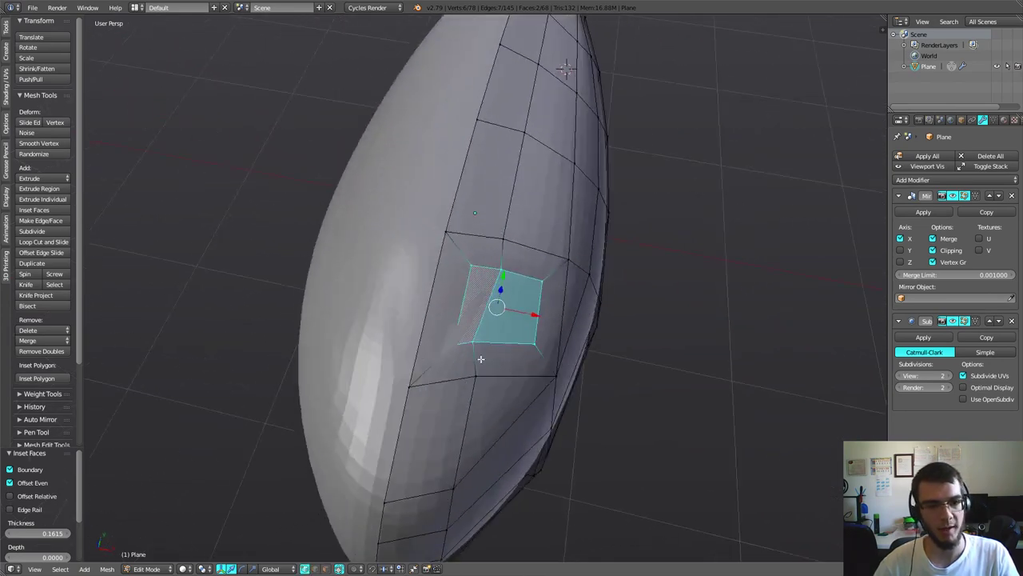
- Slide an inset corner vertex along its edges, then adjust its height along Z
{"action": "right_click", "coordinate": [474, 346]}
{"action": "key", "text": "shift+v"}
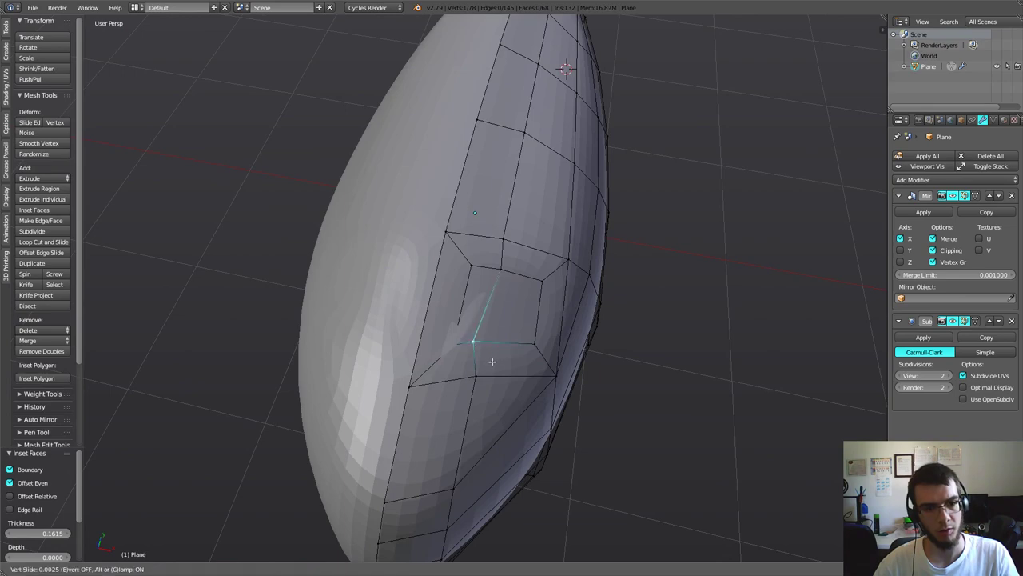
{"action": "left_click", "coordinate": [516, 360]}
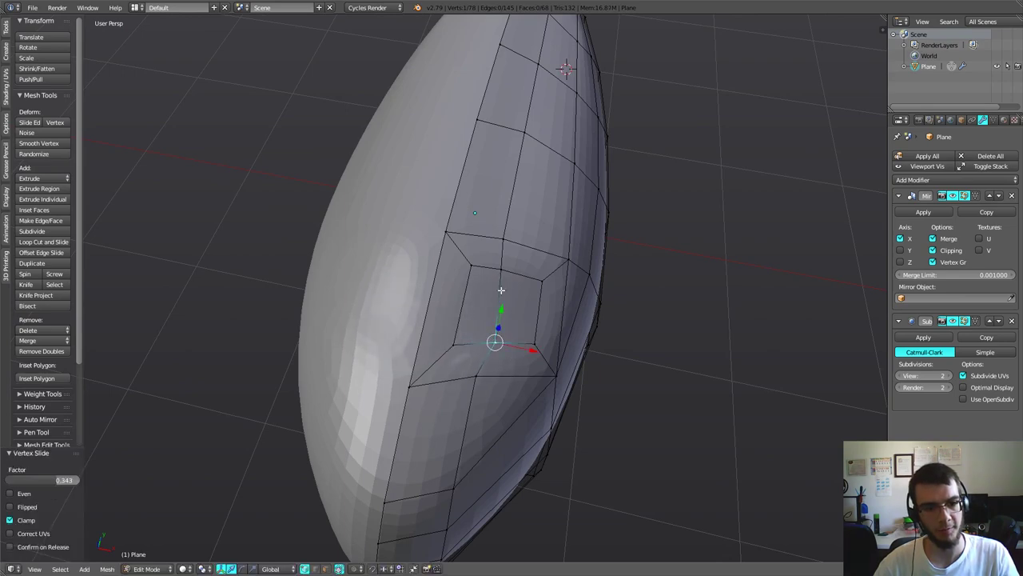
{"action": "key", "text": "shift+v"}
{"action": "left_click", "coordinate": [527, 268]}
{"action": "mouse_move", "coordinate": [529, 268]}
{"action": "middle_mouse_down"}
{"action": "mouse_move", "coordinate": [504, 253]}
{"action": "mouse_move", "coordinate": [507, 360]}
{"action": "mouse_move", "coordinate": [490, 322]}
{"action": "mouse_move", "coordinate": [540, 279]}
{"action": "mouse_move", "coordinate": [373, 233]}
{"action": "mouse_move", "coordinate": [571, 288]}
{"action": "mouse_move", "coordinate": [336, 538]}
{"action": "middle_mouse_up"}
{"action": "key", "text": "g"}
{"action": "key", "text": "z"}
{"action": "left_click", "coordinate": [496, 312]}
{"action": "key", "text": "g"}
{"action": "key", "text": "z"}
{"action": "left_click", "coordinate": [373, 233]}
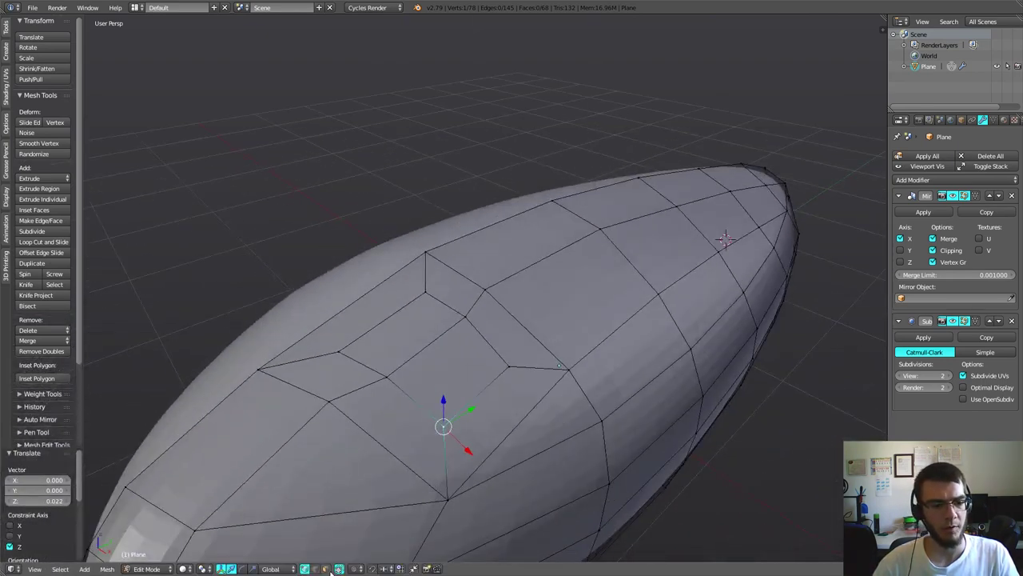
- Raise the inset top face 0.145 along Z into a small bump
{"action": "left_click", "coordinate": [326, 568]}
{"action": "right_click", "coordinate": [427, 354]}
{"action": "middle_click_drag", "start_coordinate": [427, 355], "coordinate": [384, 261]}
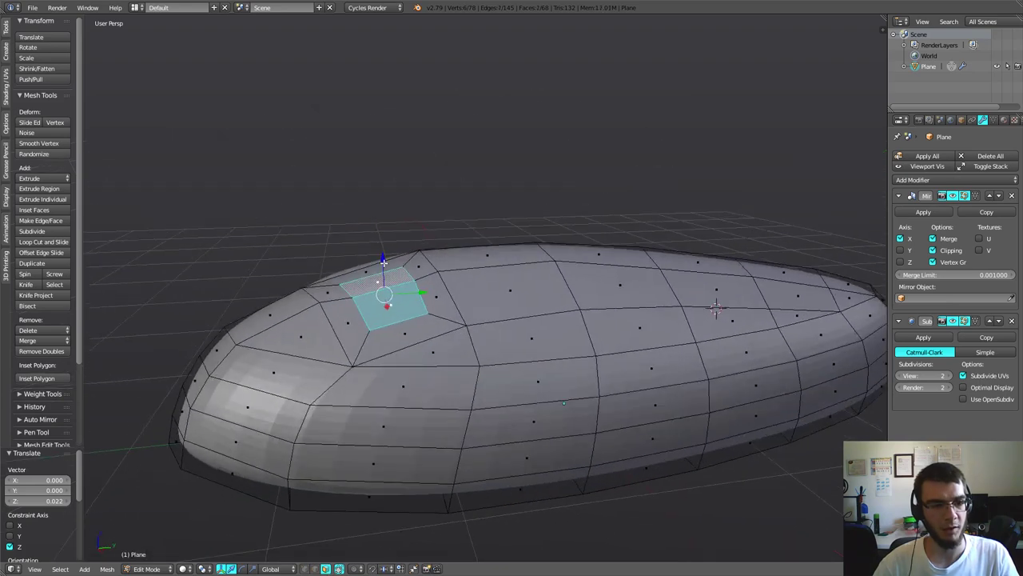
{"action": "left_click_drag", "start_coordinate": [384, 261], "coordinate": [390, 236]}
{"action": "middle_click_drag", "start_coordinate": [390, 236], "coordinate": [429, 330]}
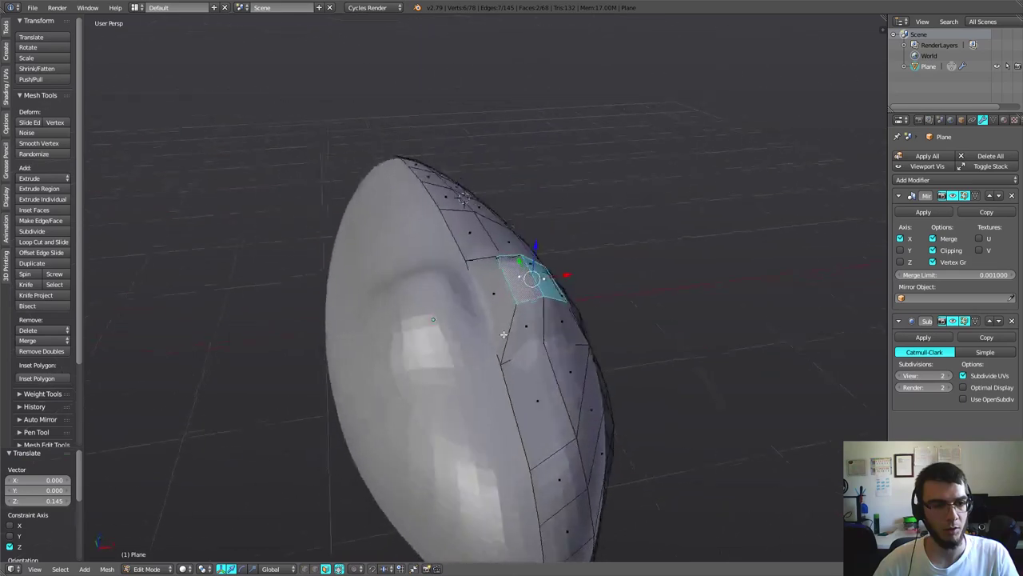
{"action": "scroll", "coordinate": [429, 331], "scroll_direction": "down", "scroll_amount": 1}
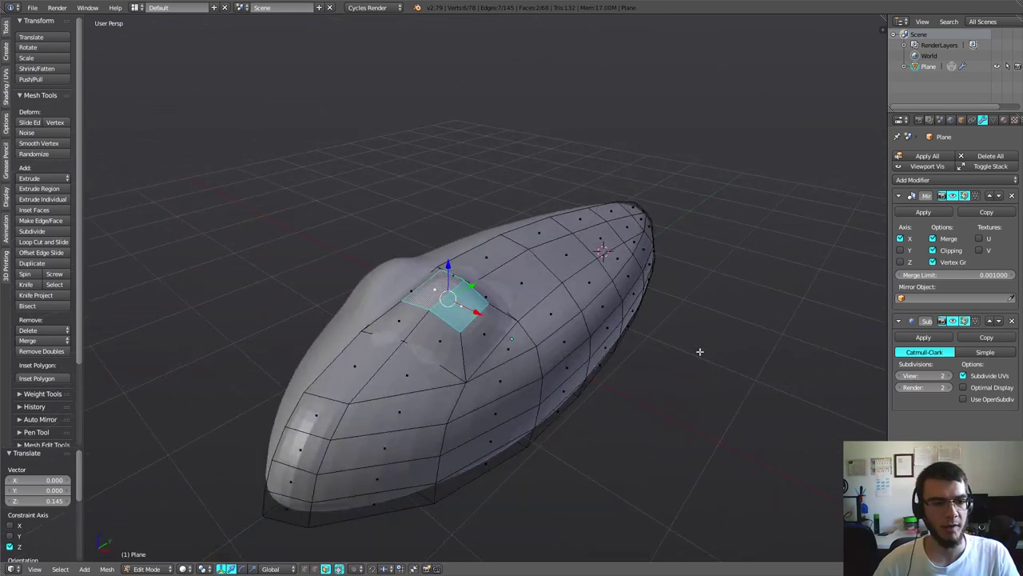
- Extrude the raised top face straight up along Z and frame it in right-side view
{"action": "key", "text": "e"}
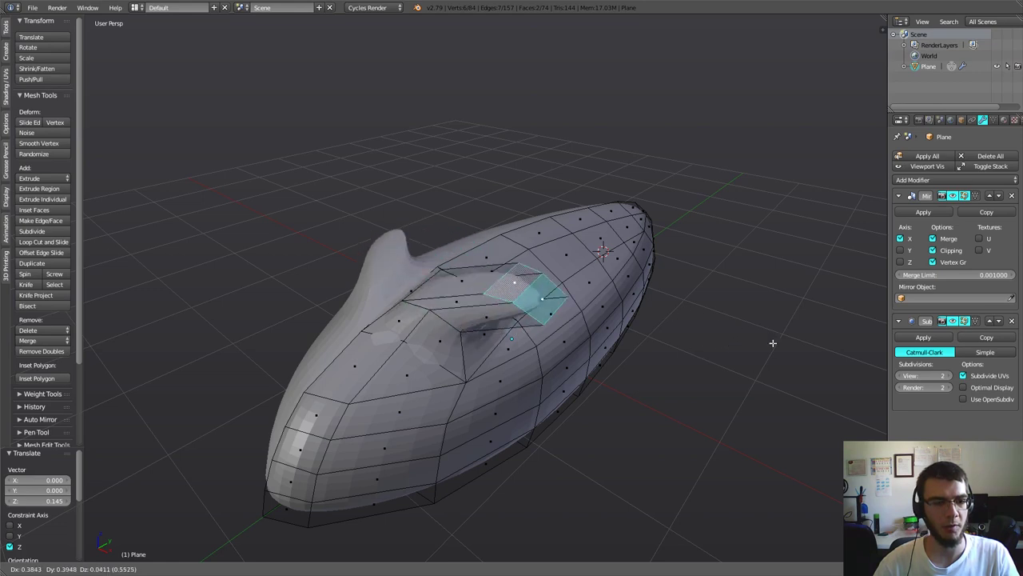
{"action": "key", "text": "z"}
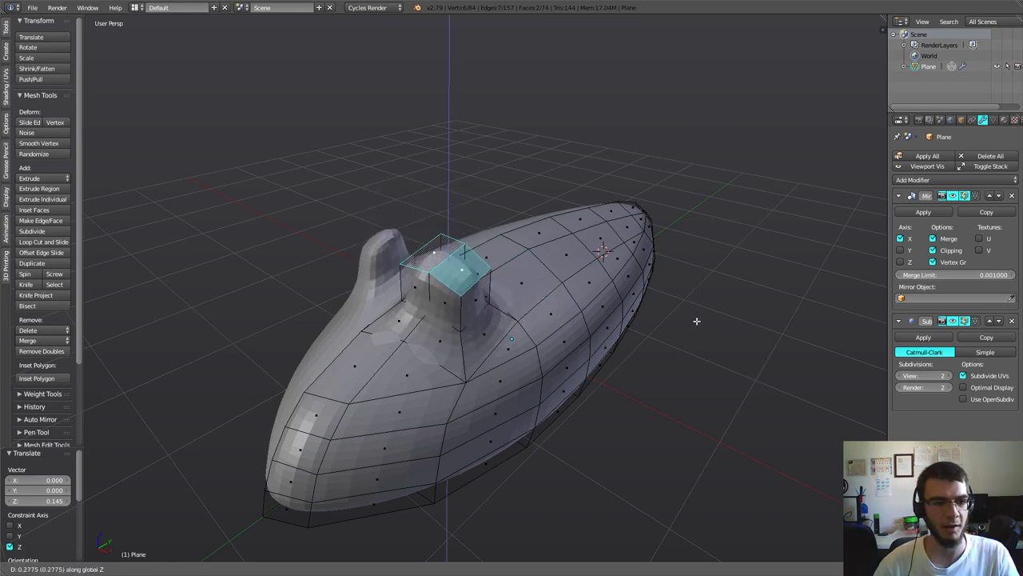
{"action": "left_click", "coordinate": [697, 321]}
{"action": "key", "text": "KP_3"}
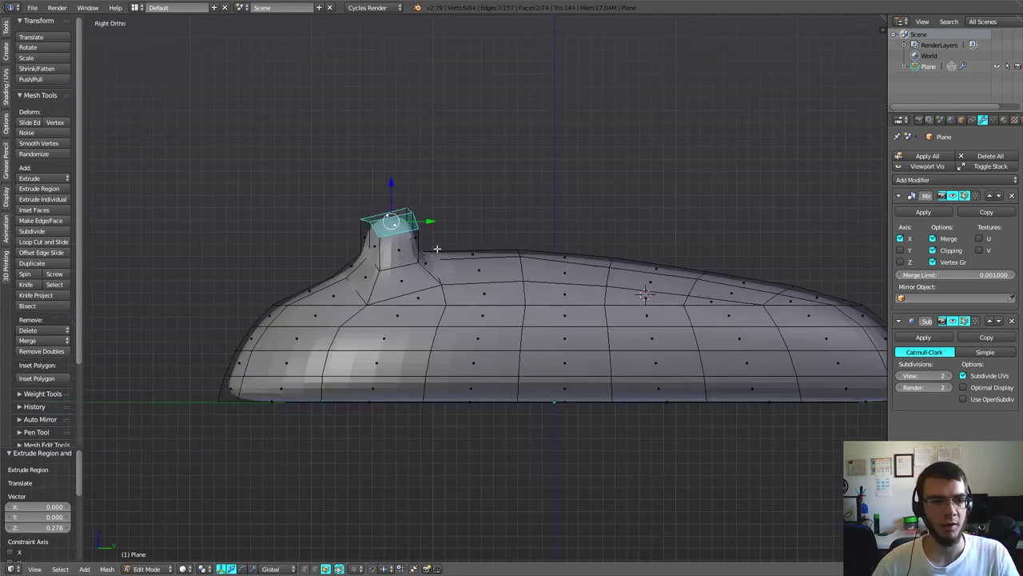
{"action": "middle_click_drag", "start_coordinate": [437, 249], "coordinate": [507, 349], "text": "shift"}
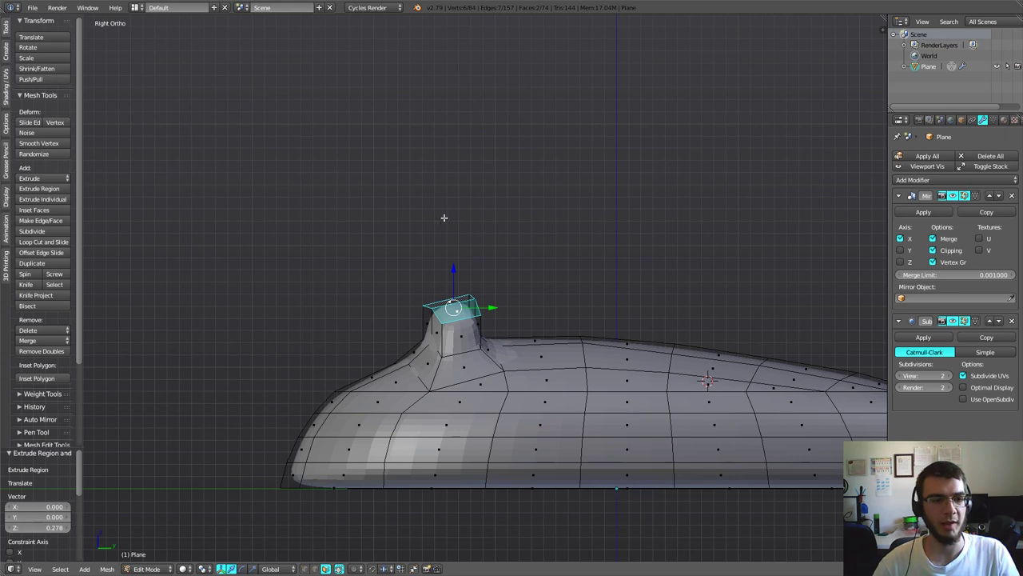
- Extrude a five-segment neck curving up-left, then undo back to the stub
{"action": "right_click", "coordinate": [437, 242], "text": "ctrl"}
{"action": "right_click", "coordinate": [391, 193], "text": "ctrl"}
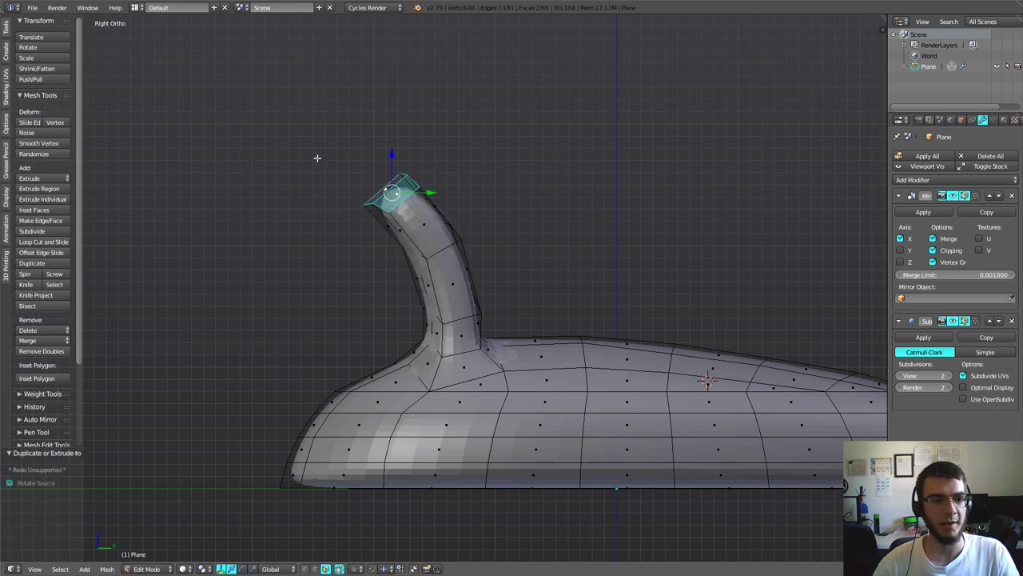
{"action": "right_click", "coordinate": [317, 158], "text": "ctrl"}
{"action": "right_click", "coordinate": [231, 146], "text": "ctrl"}
{"action": "right_click", "coordinate": [168, 177], "text": "ctrl"}
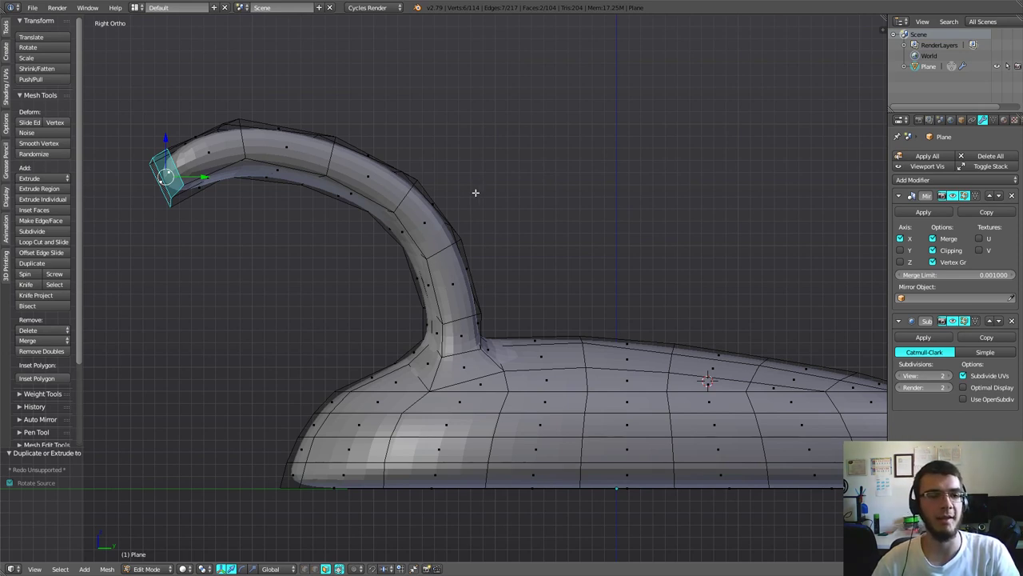
{"action": "key", "text": "ctrl+z"}
{"action": "key", "text": "ctrl+z"}
{"action": "key", "text": "ctrl+z"}
{"action": "key", "text": "ctrl+z"}
{"action": "key", "text": "ctrl+z"}
{"action": "key", "text": "ctrl+z"}
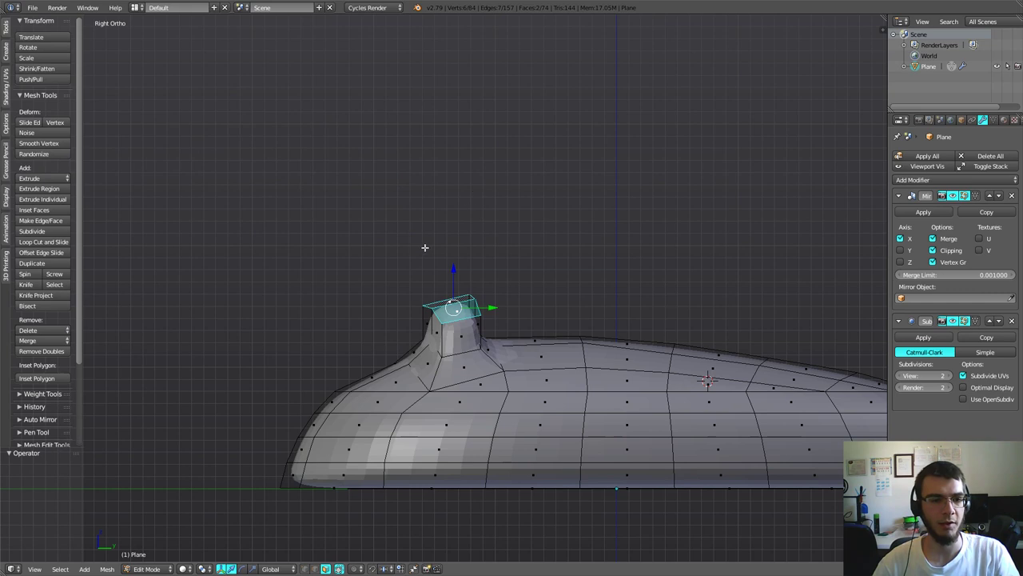
{"action": "key", "text": "ctrl+shift+z"}
{"action": "key", "text": "ctrl+z"}
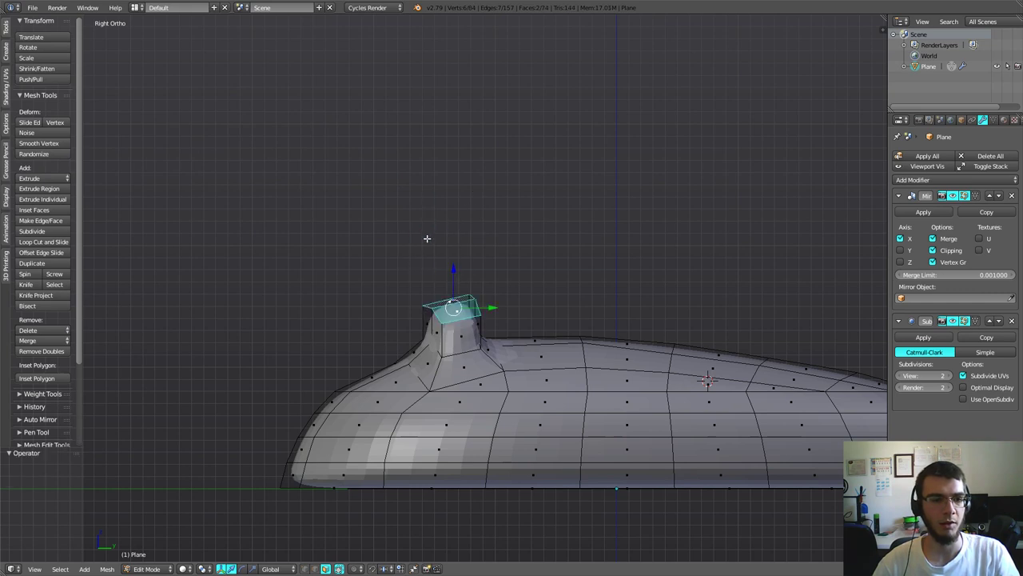
- Try single neck extrusions toward several higher points, undoing each attempt
{"action": "right_click", "coordinate": [427, 239], "text": "ctrl"}
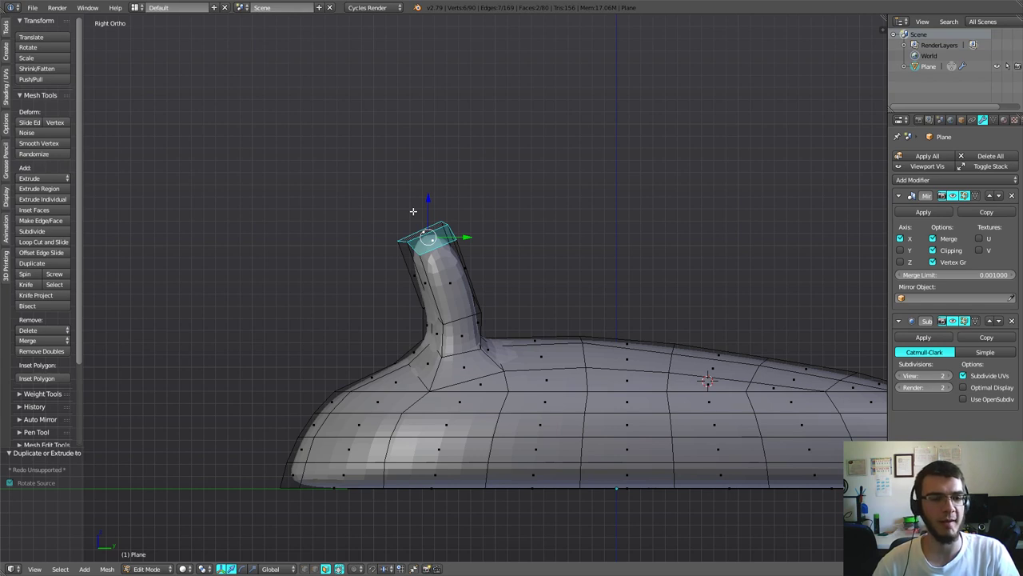
{"action": "key", "text": "ctrl+z"}
{"action": "right_click", "coordinate": [381, 160], "text": "ctrl"}
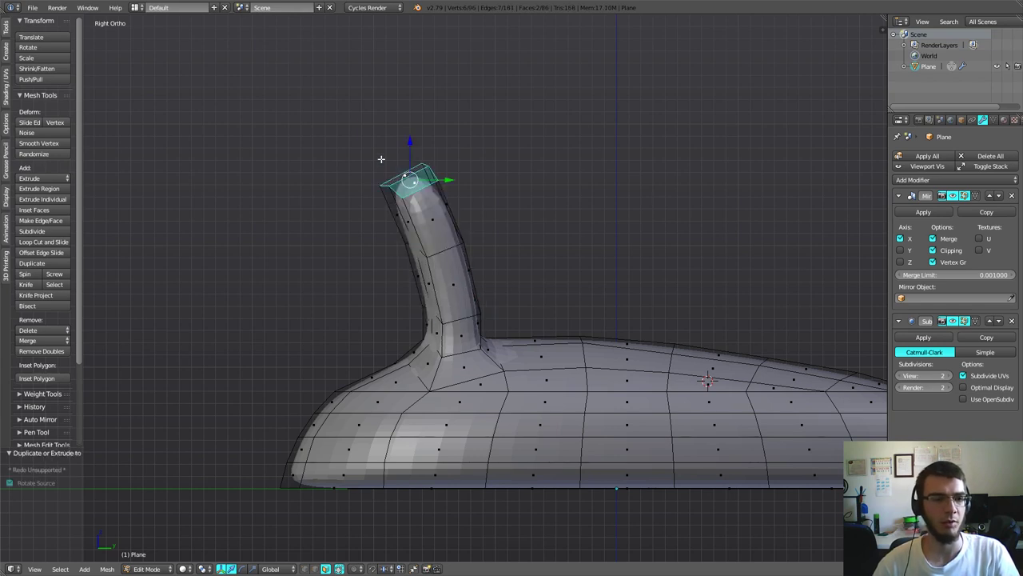
{"action": "key", "text": "ctrl+z"}
{"action": "right_click", "coordinate": [359, 141], "text": "ctrl"}
{"action": "key", "text": "ctrl+z"}
{"action": "right_click", "coordinate": [345, 133], "text": "ctrl"}
{"action": "key", "text": "ctrl+z"}
{"action": "right_click", "coordinate": [311, 91], "text": "ctrl"}
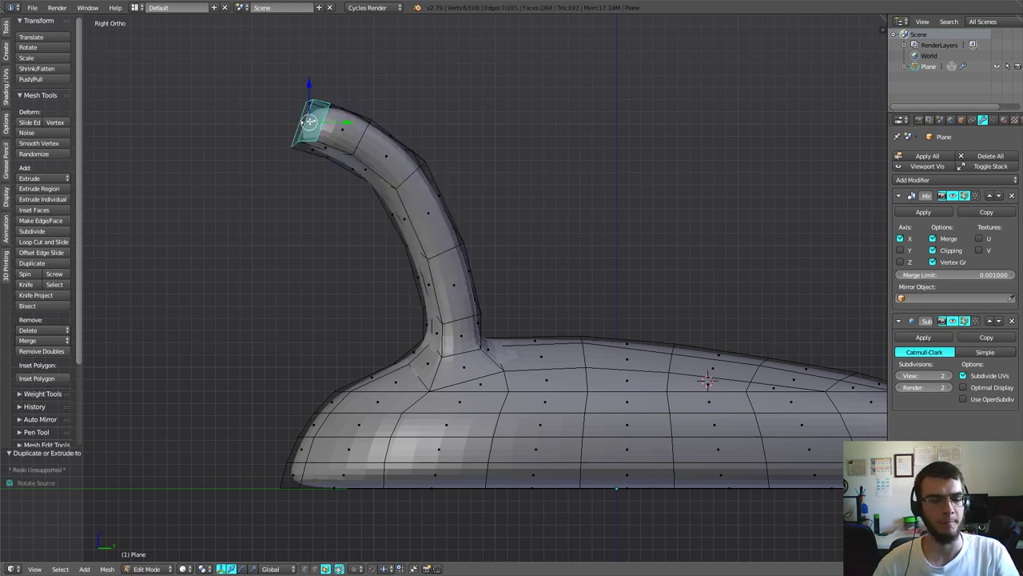
{"action": "key", "text": "ctrl+z"}
- Extrude the final neck in segments arching over to a tip pointing up-left
{"action": "right_click", "coordinate": [429, 226], "text": "ctrl"}
{"action": "right_click", "coordinate": [403, 169], "text": "ctrl"}
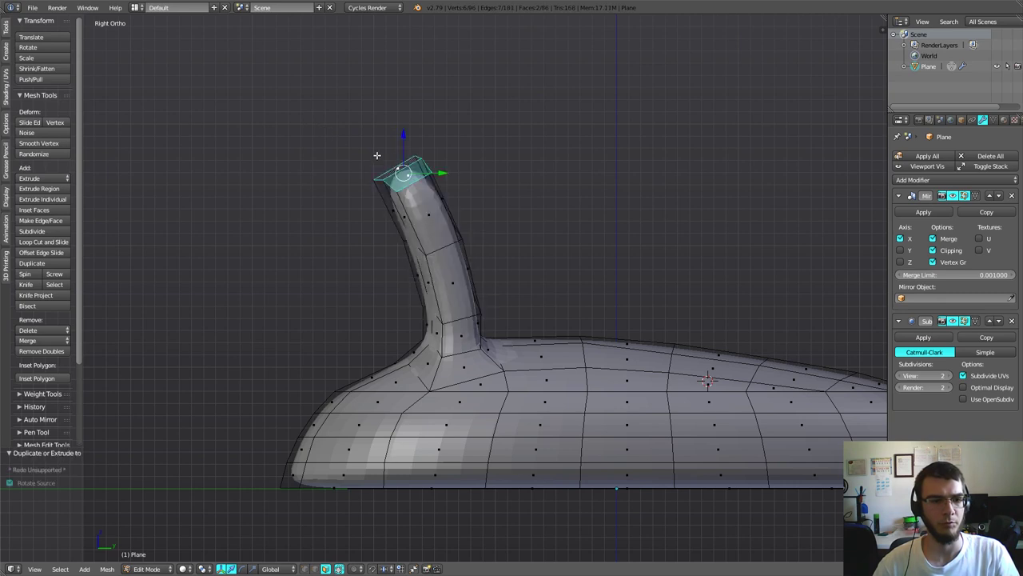
{"action": "right_click", "coordinate": [320, 128], "text": "ctrl"}
{"action": "key", "text": "ctrl+z"}
{"action": "key", "text": "ctrl+z"}
{"action": "key", "text": "ctrl+z"}
{"action": "right_click", "coordinate": [414, 216], "text": "ctrl"}
{"action": "key", "text": "ctrl+z"}
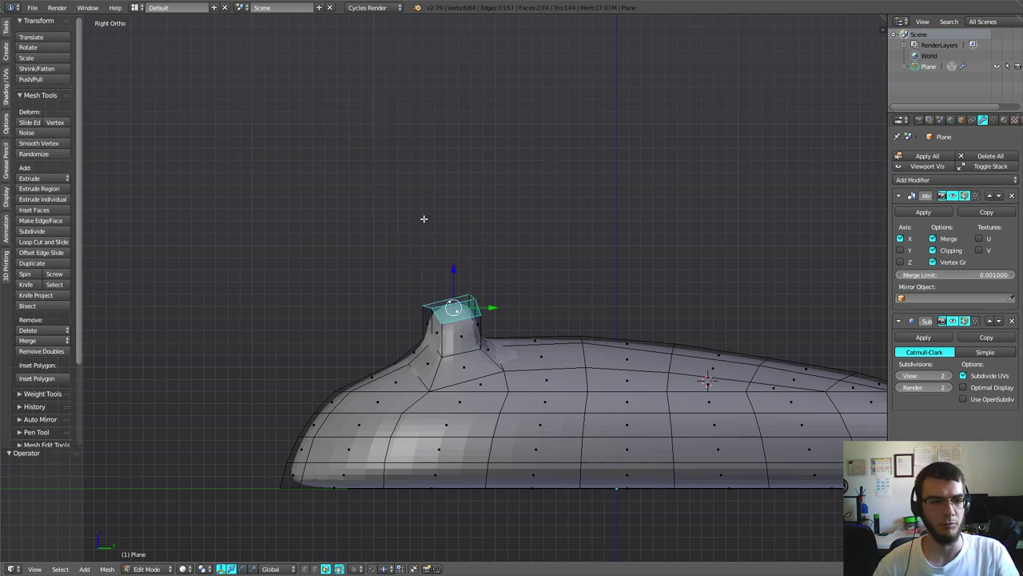
{"action": "right_click", "coordinate": [417, 220], "text": "ctrl"}
{"action": "right_click", "coordinate": [372, 152], "text": "ctrl"}
{"action": "right_click", "coordinate": [323, 138], "text": "ctrl"}
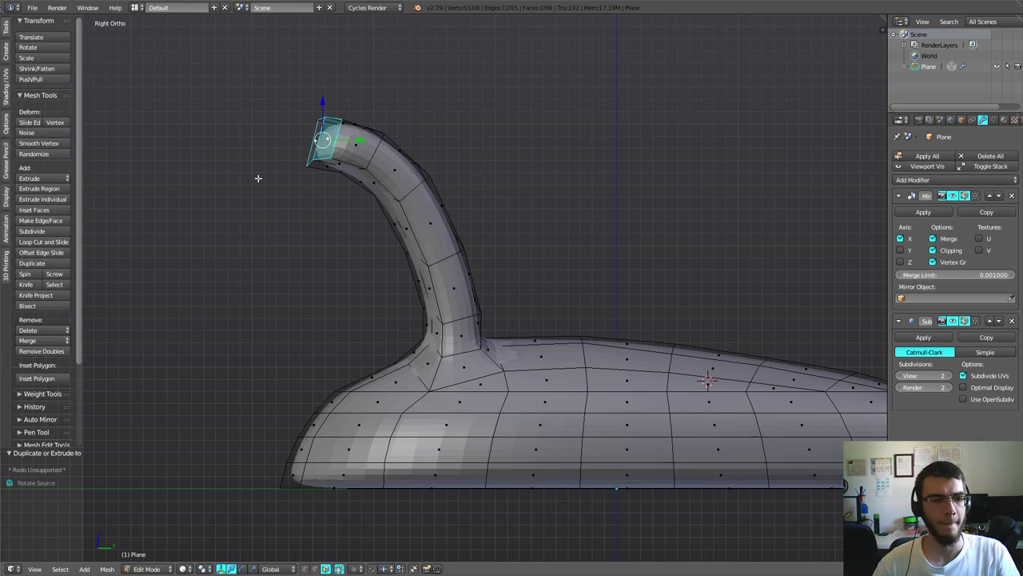
- Inspect the neck from perspective, front and right views, then undo its extrusions
{"action": "mouse_move", "coordinate": [290, 358]}
{"action": "middle_mouse_down"}
{"action": "mouse_move", "coordinate": [295, 338]}
{"action": "mouse_move", "coordinate": [430, 344]}
{"action": "middle_mouse_up"}
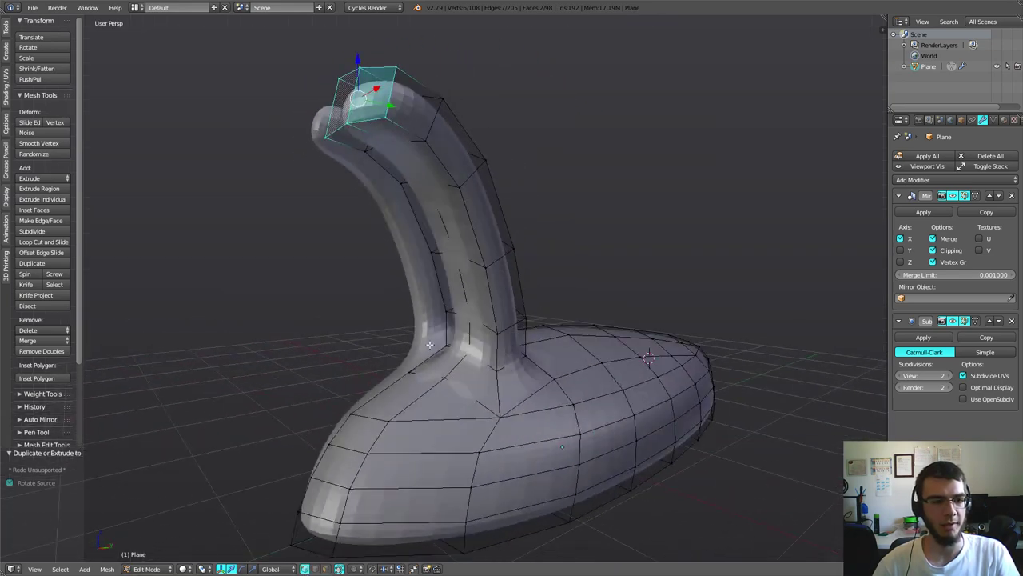
{"action": "right_click", "coordinate": [490, 323], "text": "alt"}
{"action": "mouse_move", "coordinate": [489, 324]}
{"action": "middle_mouse_down"}
{"action": "mouse_move", "coordinate": [582, 327]}
{"action": "mouse_move", "coordinate": [454, 313]}
{"action": "middle_mouse_up"}
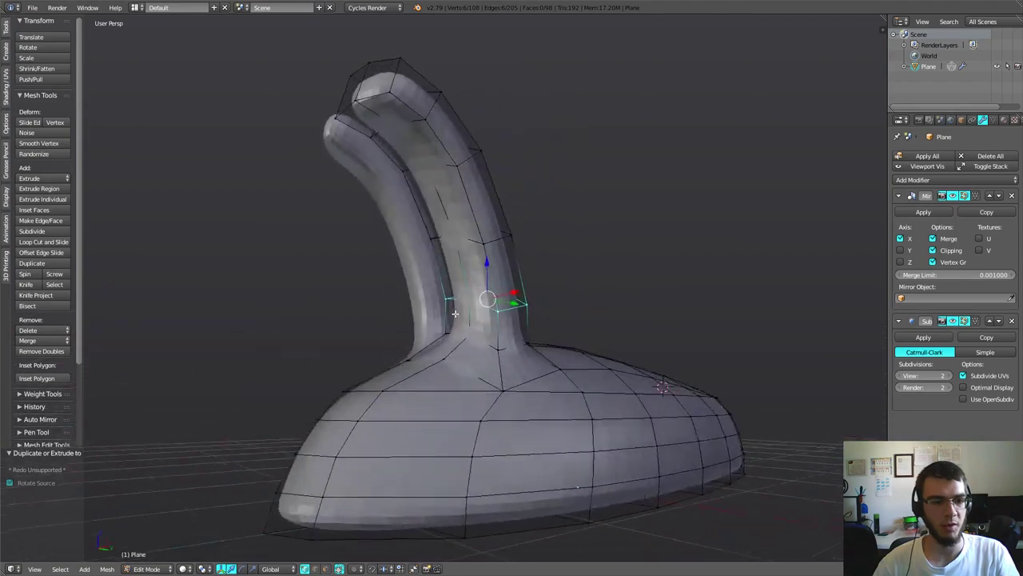
{"action": "key", "text": "KP_1"}
{"action": "key", "text": "KP_3"}
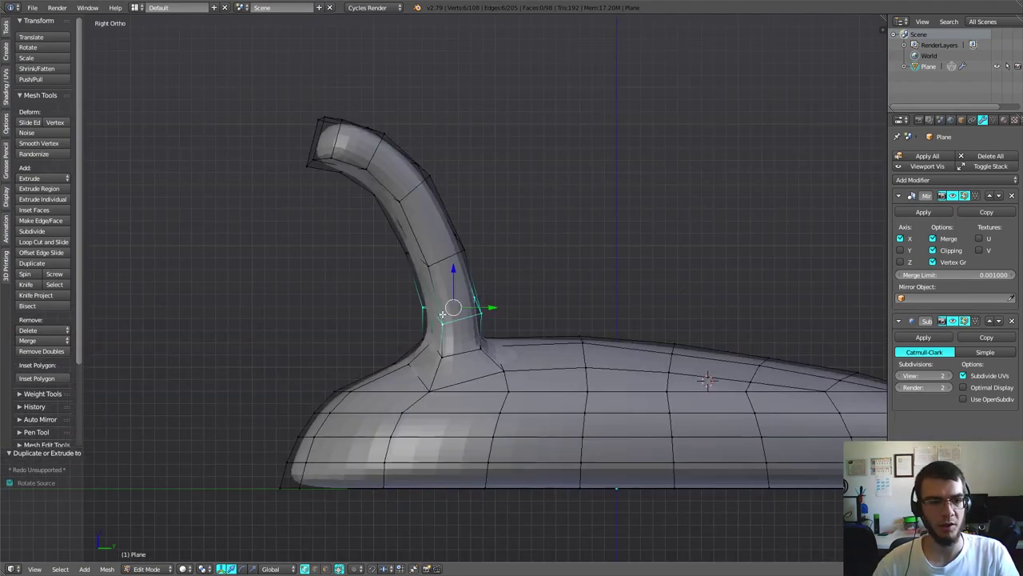
{"action": "middle_click_drag", "start_coordinate": [364, 277], "coordinate": [555, 312]}
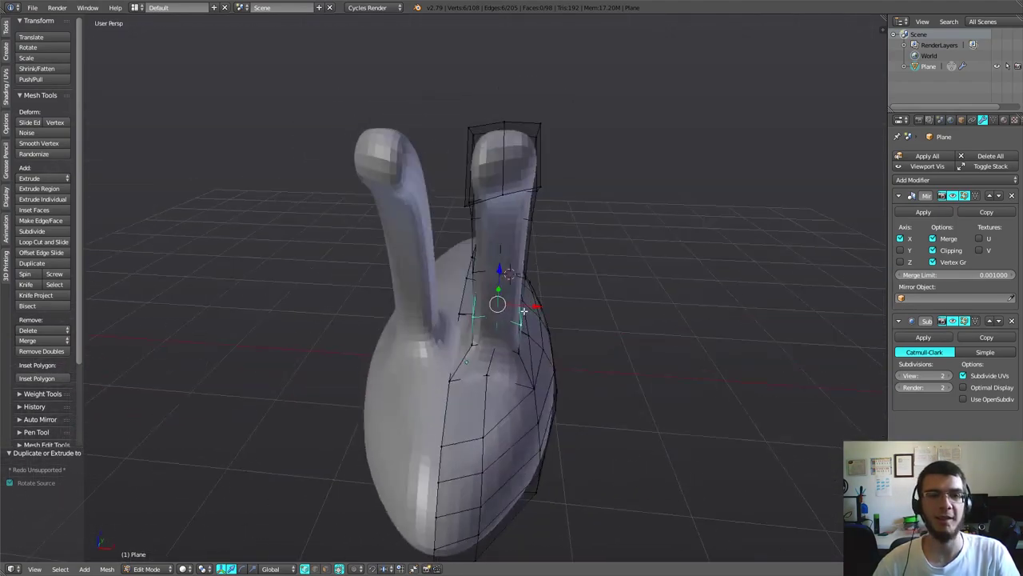
{"action": "key", "text": "ctrl+z"}
{"action": "key", "text": "ctrl+z"}
{"action": "key", "text": "ctrl+z"}
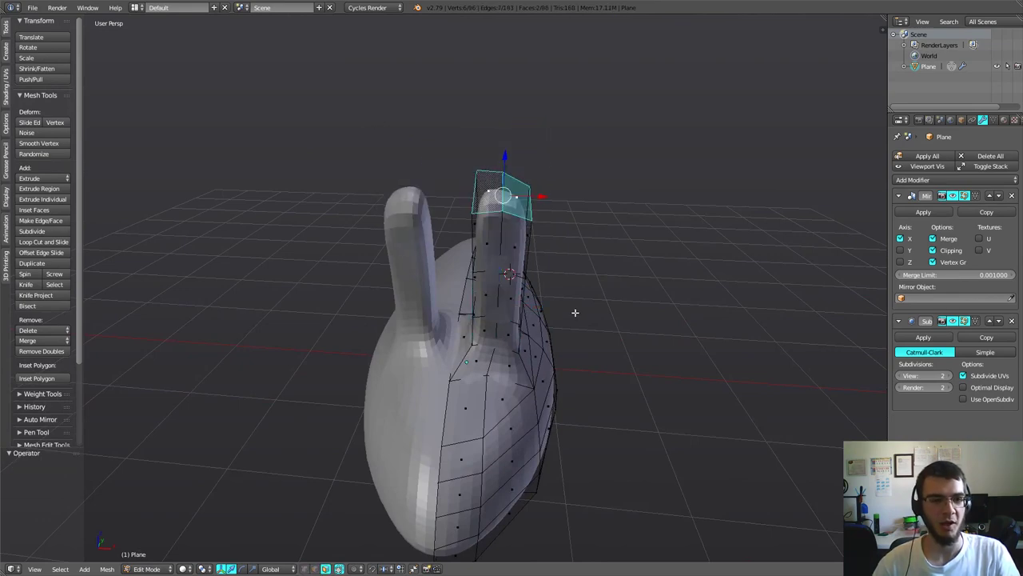
{"action": "key", "text": "ctrl+z"}
{"action": "key", "text": "ctrl+z"}
{"action": "key", "text": "ctrl+z"}
{"action": "middle_click_drag", "start_coordinate": [575, 313], "coordinate": [450, 310]}
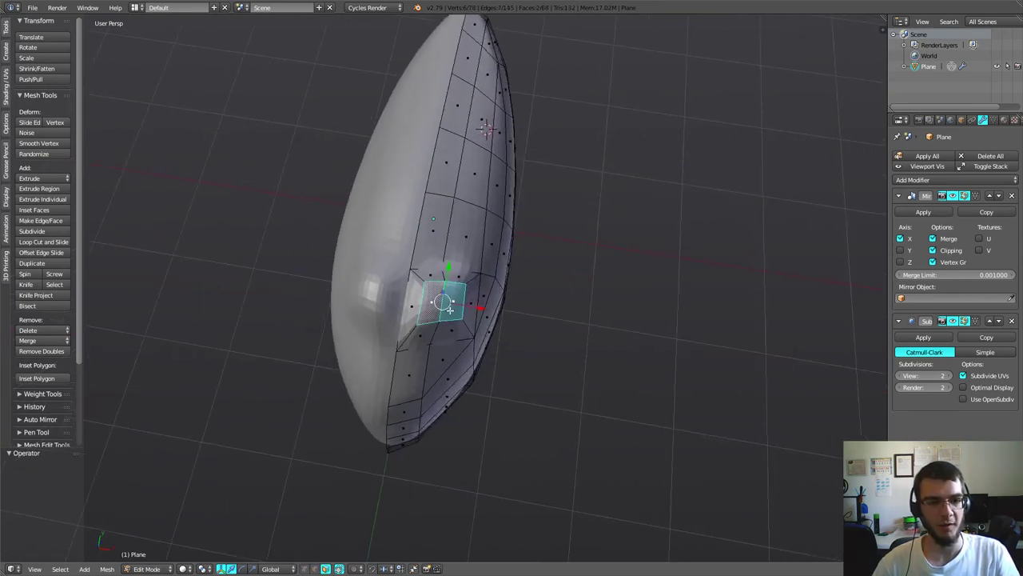
- Vertex-slide the first two vertices beside the top face to even their spacing
{"action": "scroll", "coordinate": [454, 347], "scroll_direction": "up", "scroll_amount": 2}
{"action": "scroll", "coordinate": [454, 356], "scroll_direction": "up", "scroll_amount": 2}
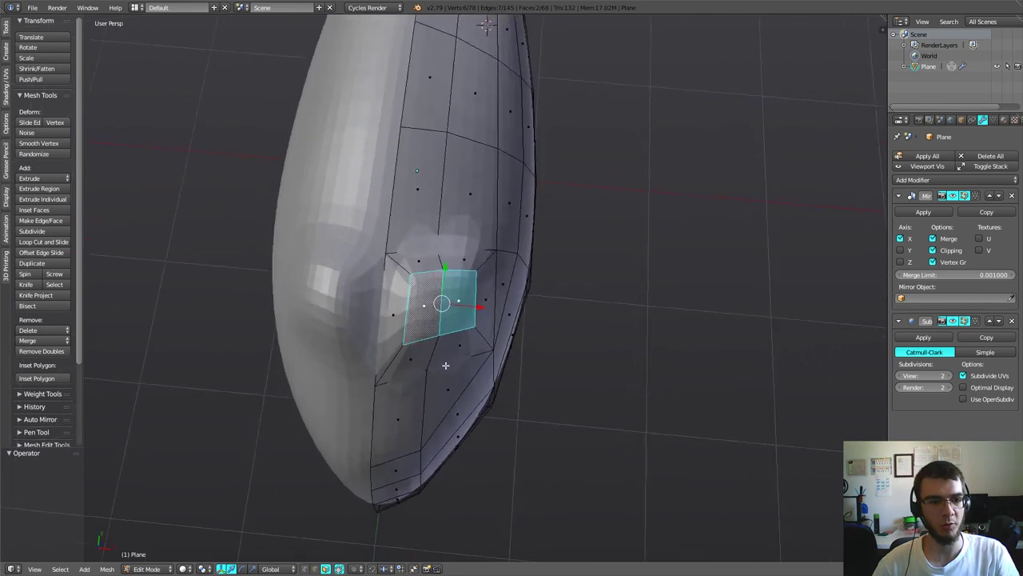
{"action": "scroll", "coordinate": [456, 366], "scroll_direction": "up", "scroll_amount": 2}
{"action": "left_click", "coordinate": [305, 568]}
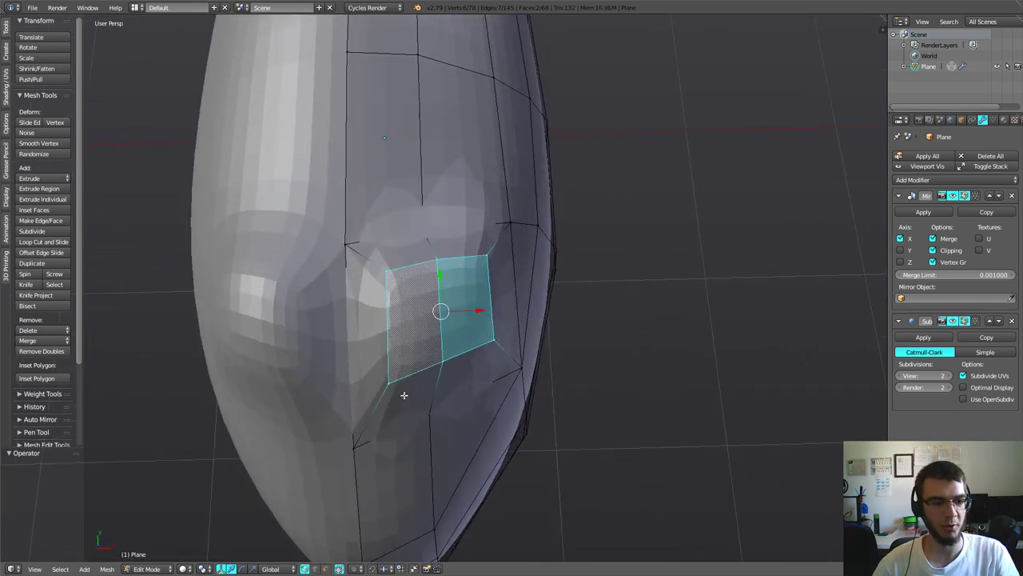
{"action": "right_click", "coordinate": [388, 383]}
{"action": "key", "text": "shift+v"}
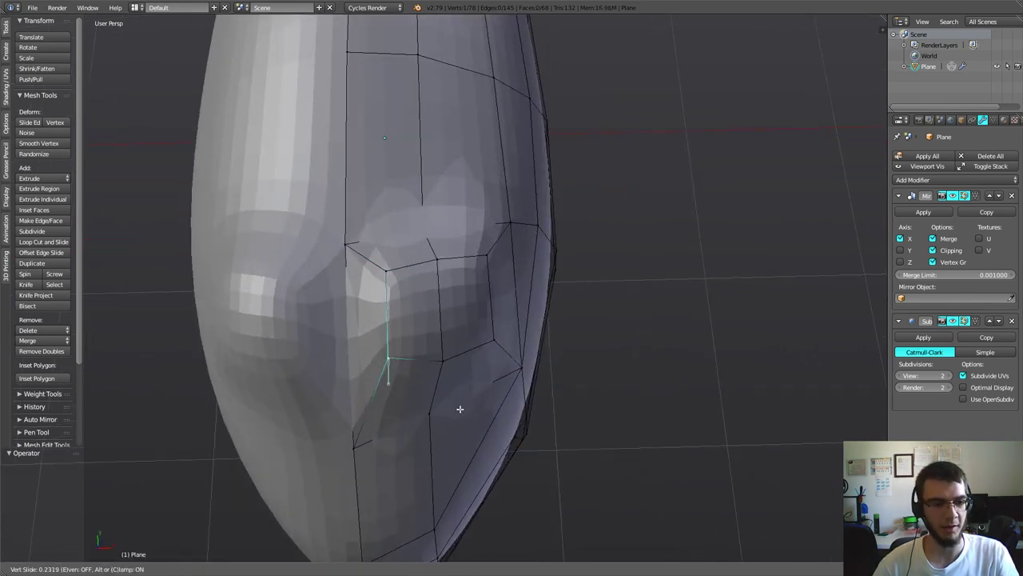
{"action": "left_click", "coordinate": [462, 392]}
{"action": "right_click", "coordinate": [387, 272]}
{"action": "key", "text": "shift+v"}
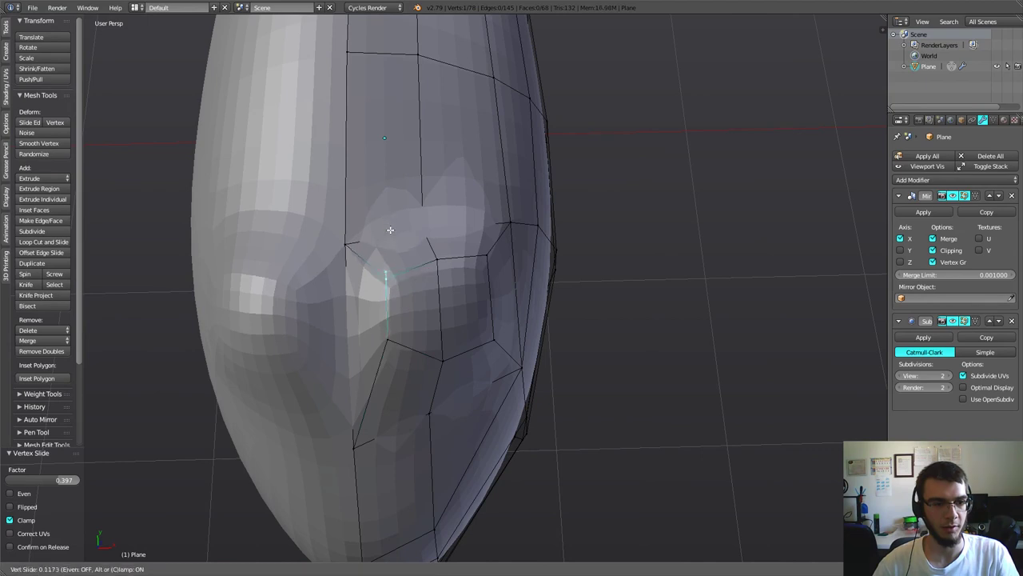
{"action": "left_click", "coordinate": [393, 232]}
- Vertex-slide two more vertices around the top face
{"action": "right_click", "coordinate": [486, 254]}
{"action": "key", "text": "shift+v"}
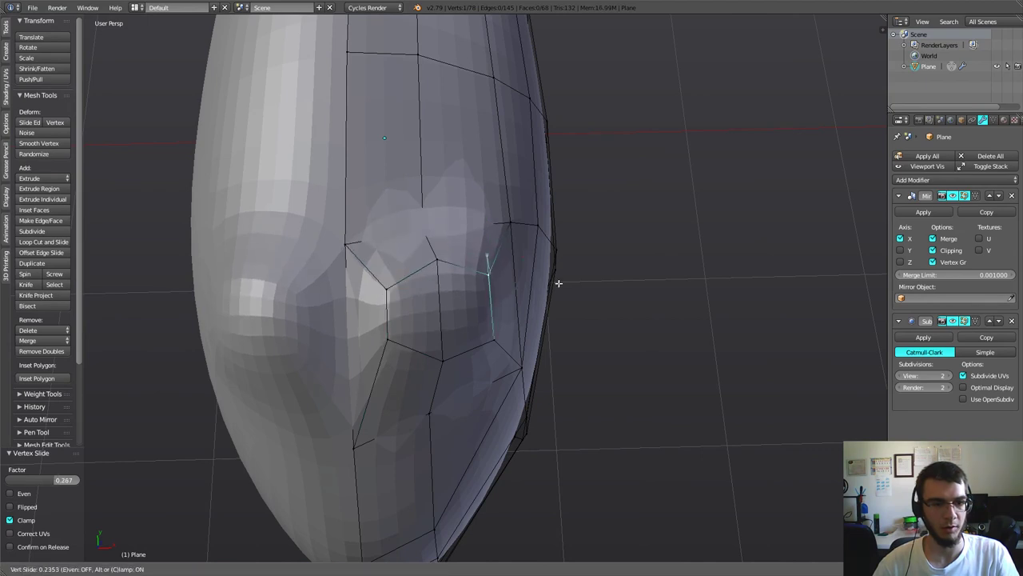
{"action": "left_click", "coordinate": [557, 283]}
{"action": "right_click", "coordinate": [493, 340]}
{"action": "key", "text": "shift+v"}
{"action": "left_click", "coordinate": [516, 350]}
{"action": "middle_click_drag", "start_coordinate": [516, 350], "coordinate": [367, 319]}
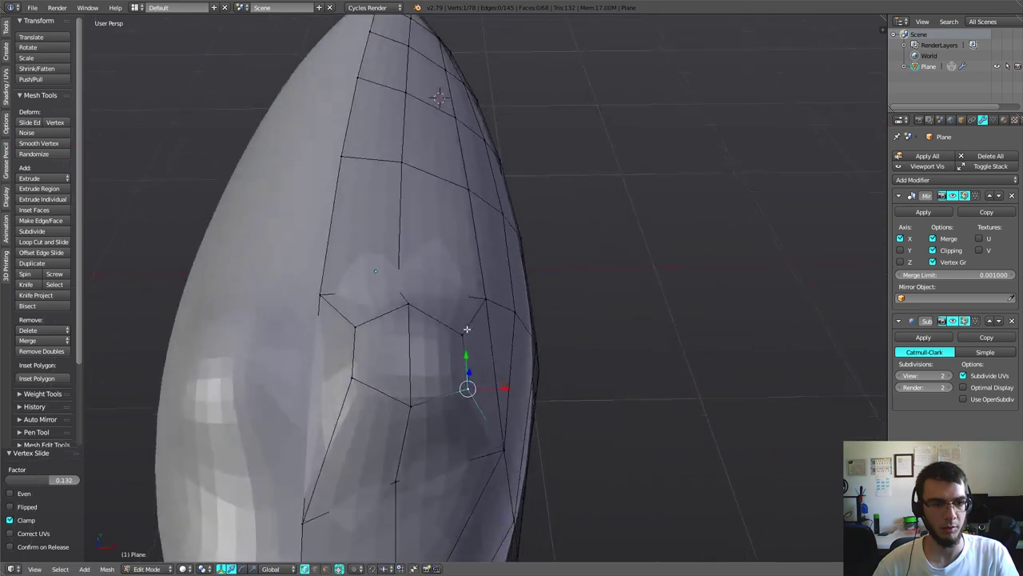
- Select an edge near the top face and slide it twice along the hull
{"action": "right_click", "coordinate": [367, 320]}
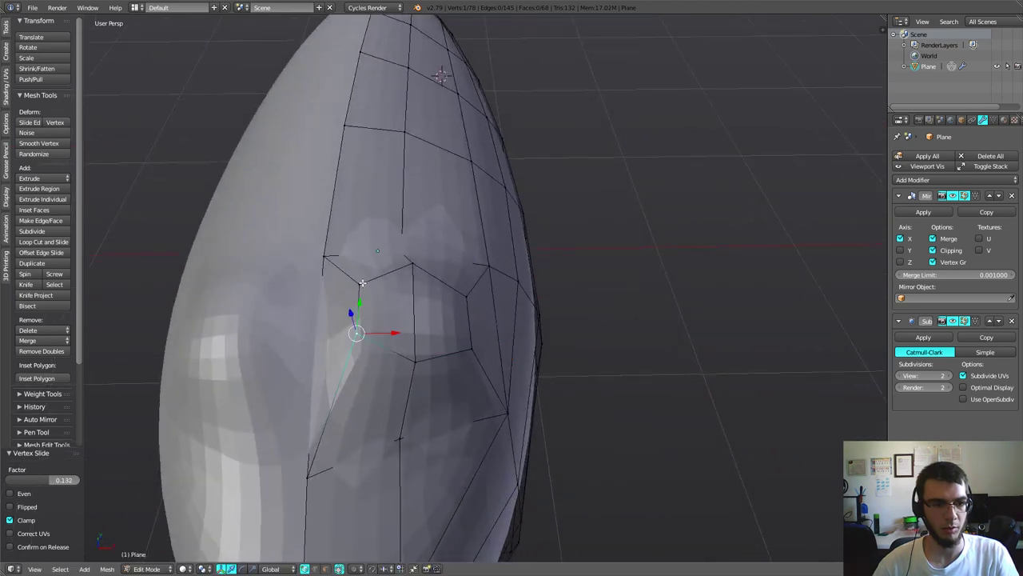
{"action": "right_click", "coordinate": [363, 282], "text": "shift"}
{"action": "key", "text": "g"}
{"action": "key", "text": "g"}
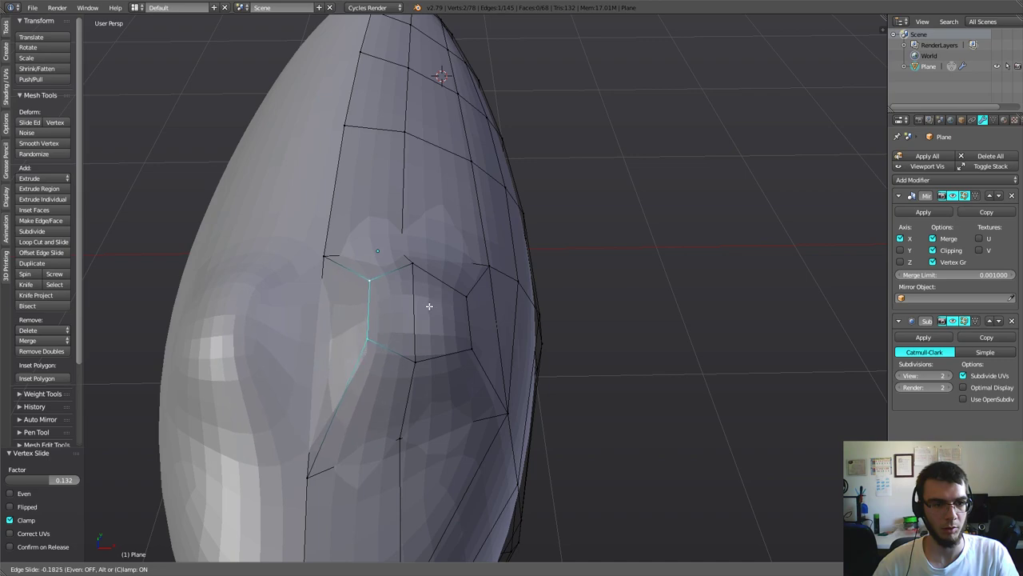
{"action": "left_click", "coordinate": [429, 306]}
{"action": "middle_click_drag", "start_coordinate": [484, 336], "coordinate": [456, 371]}
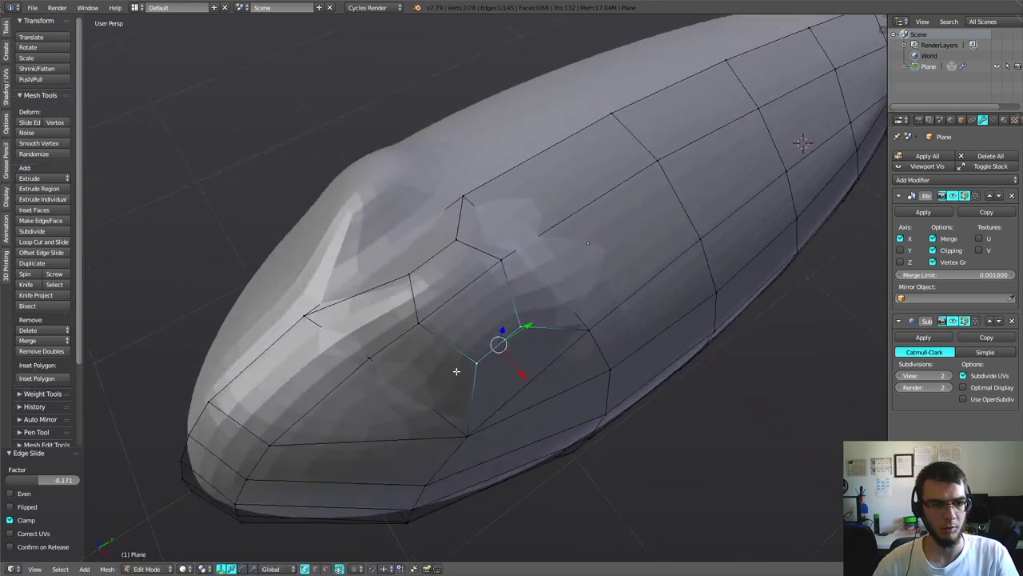
{"action": "key", "text": "g"}
{"action": "key", "text": "g"}
{"action": "left_click", "coordinate": [584, 397]}
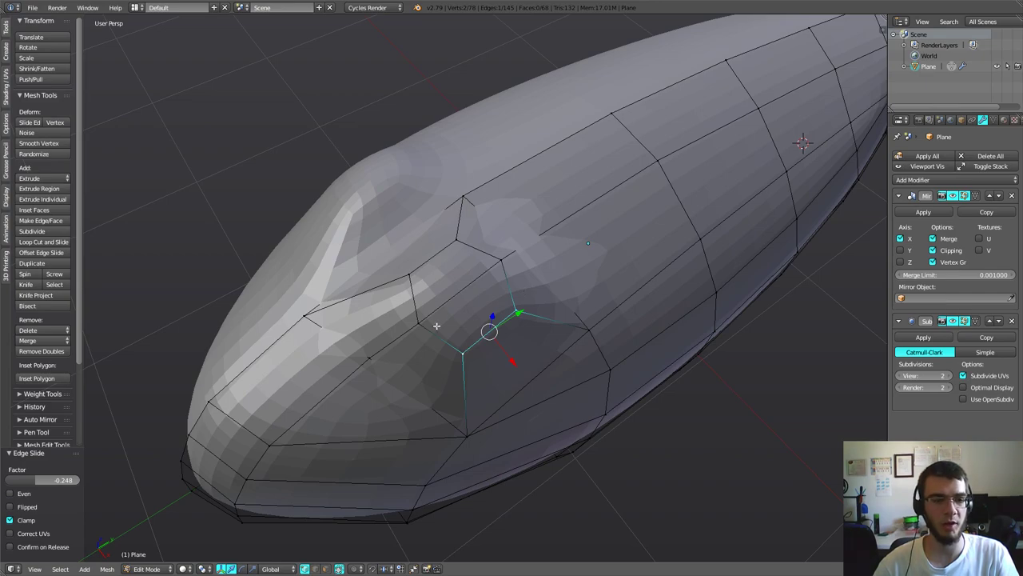
{"action": "mouse_move", "coordinate": [437, 326]}
{"action": "middle_mouse_down"}
{"action": "mouse_move", "coordinate": [462, 265]}
{"action": "mouse_move", "coordinate": [434, 348]}
{"action": "middle_mouse_up"}
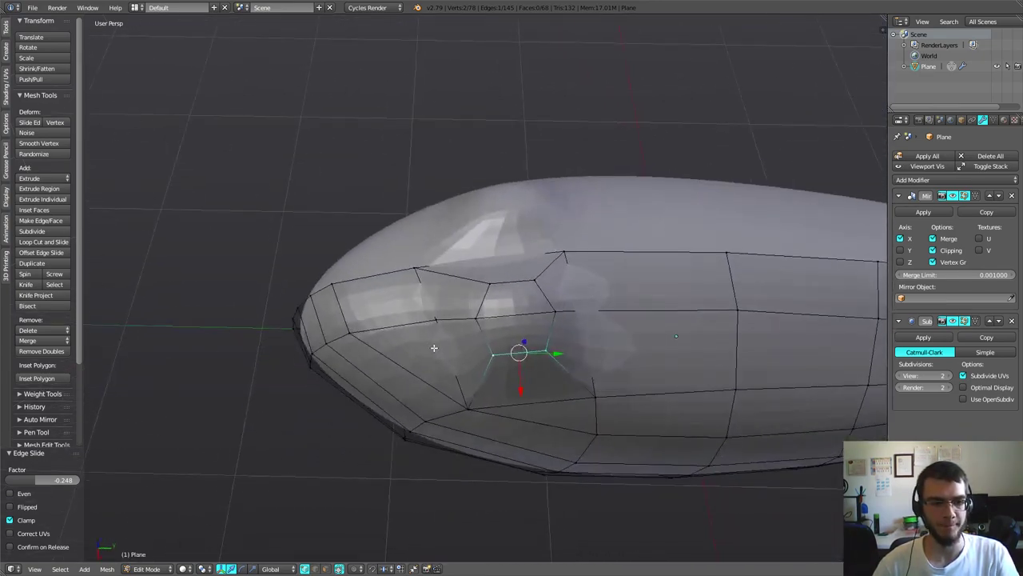
- Select the hull's top face in face mode and start extruding it
{"action": "left_click", "coordinate": [325, 568]}
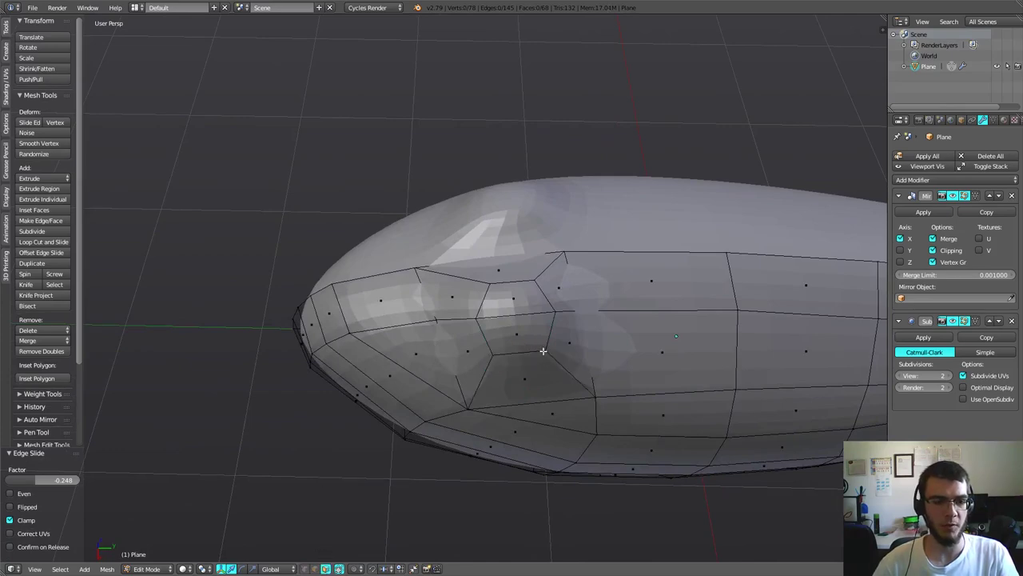
{"action": "right_click", "coordinate": [531, 337]}
{"action": "mouse_move", "coordinate": [531, 338]}
{"action": "middle_mouse_down"}
{"action": "mouse_move", "coordinate": [493, 361]}
{"action": "mouse_move", "coordinate": [583, 388]}
{"action": "middle_mouse_up"}
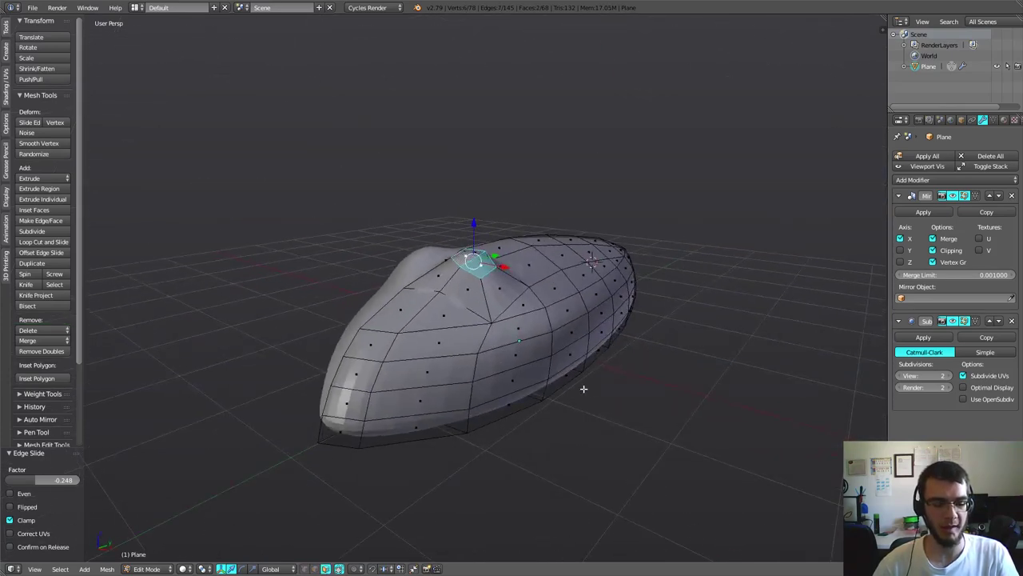
{"action": "key", "text": "e"}
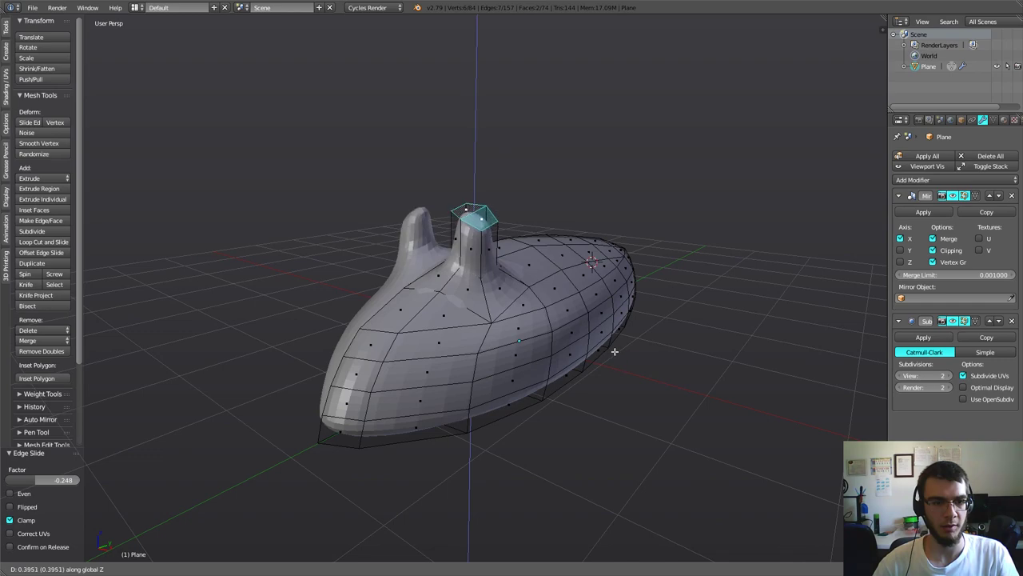
- Extrude the top face into a neck of four rings bending over in right ortho view
{"action": "left_click", "coordinate": [614, 369]}
{"action": "key", "text": "KP_5"}
{"action": "key", "text": "KP_3"}
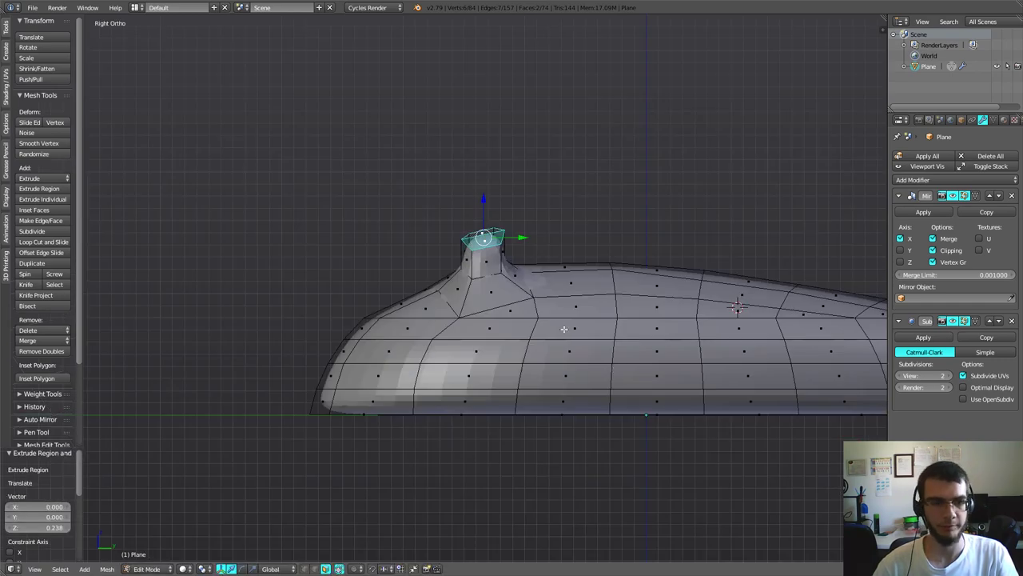
{"action": "scroll", "coordinate": [458, 297], "scroll_direction": "up", "scroll_amount": 3}
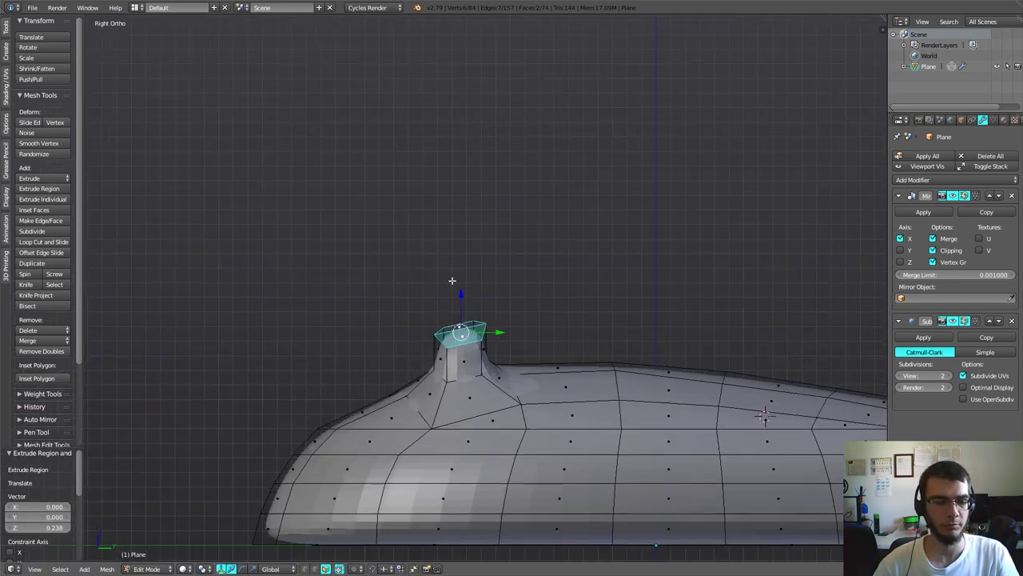
{"action": "left_click", "coordinate": [452, 283], "text": "ctrl"}
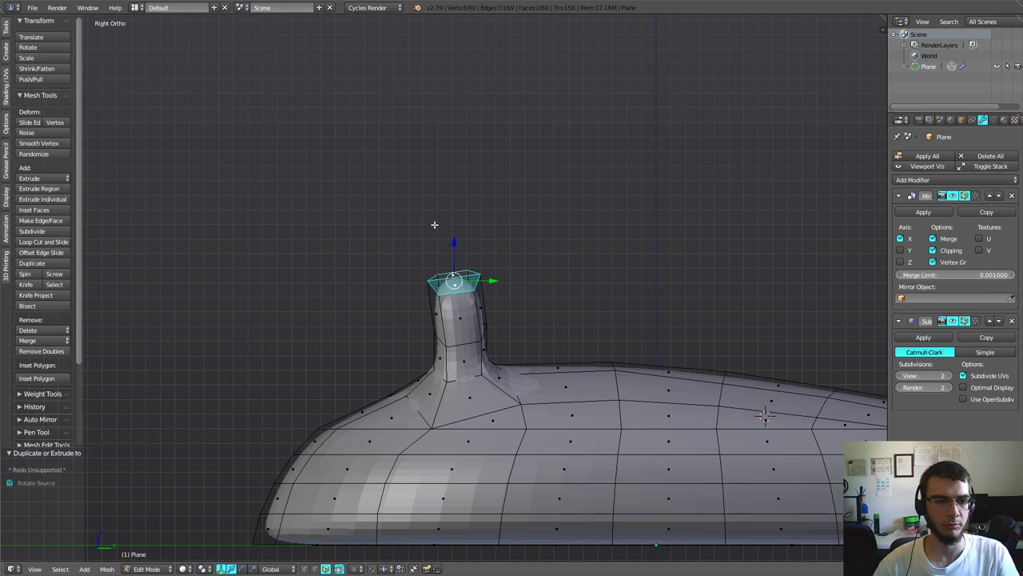
{"action": "left_click", "coordinate": [434, 224], "text": "ctrl"}
{"action": "left_click", "coordinate": [411, 177], "text": "ctrl"}
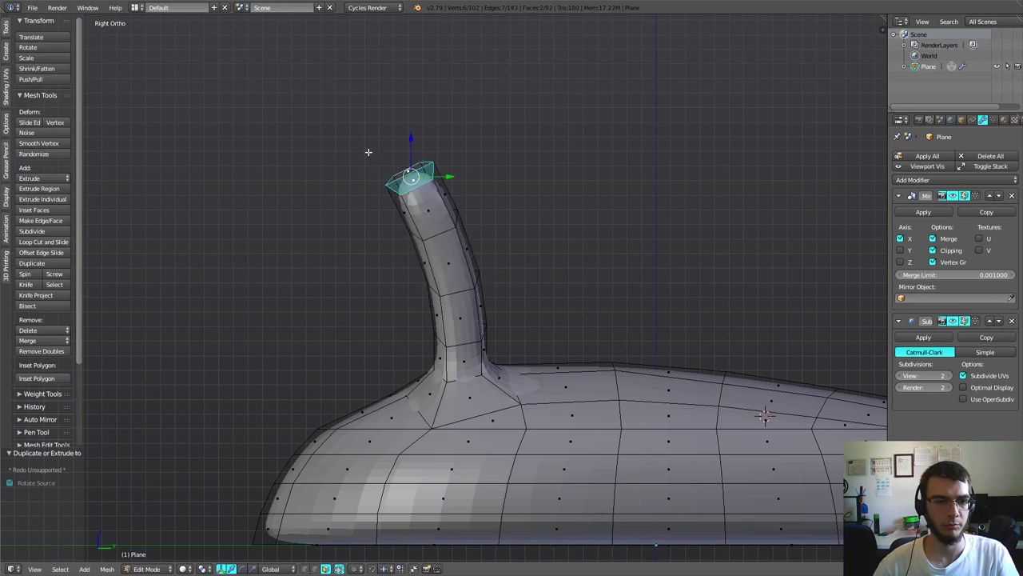
{"action": "left_click", "coordinate": [369, 151], "text": "ctrl"}
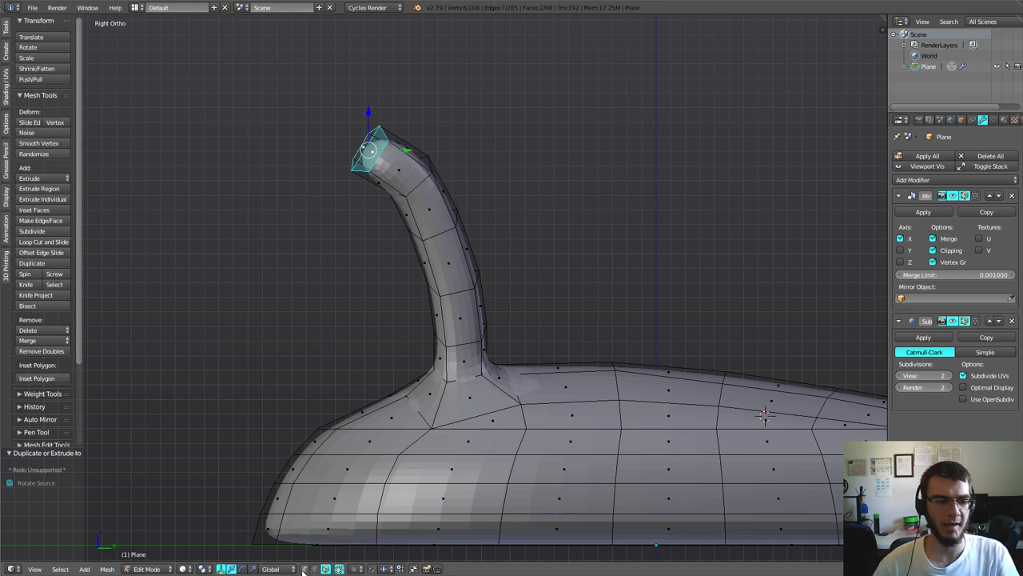
- Move and rotate the edge loops below the tip to bend the neck over
{"action": "left_click", "coordinate": [304, 570]}
{"action": "scroll", "coordinate": [313, 255], "scroll_direction": "up", "scroll_amount": 2}
{"action": "scroll", "coordinate": [313, 342], "scroll_direction": "up", "scroll_amount": 2}
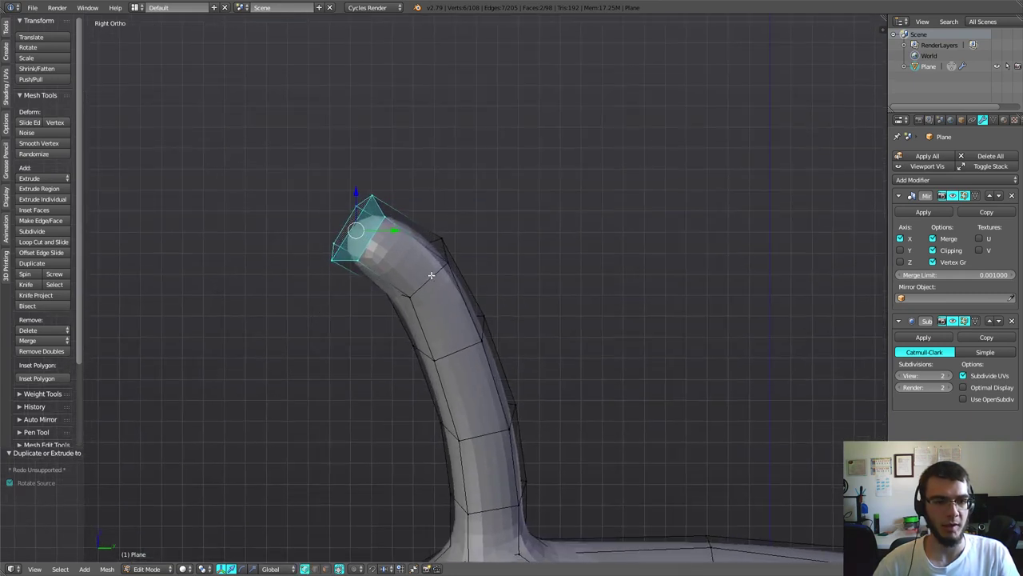
{"action": "left_click", "coordinate": [431, 275], "text": "alt"}
{"action": "key", "text": "g"}
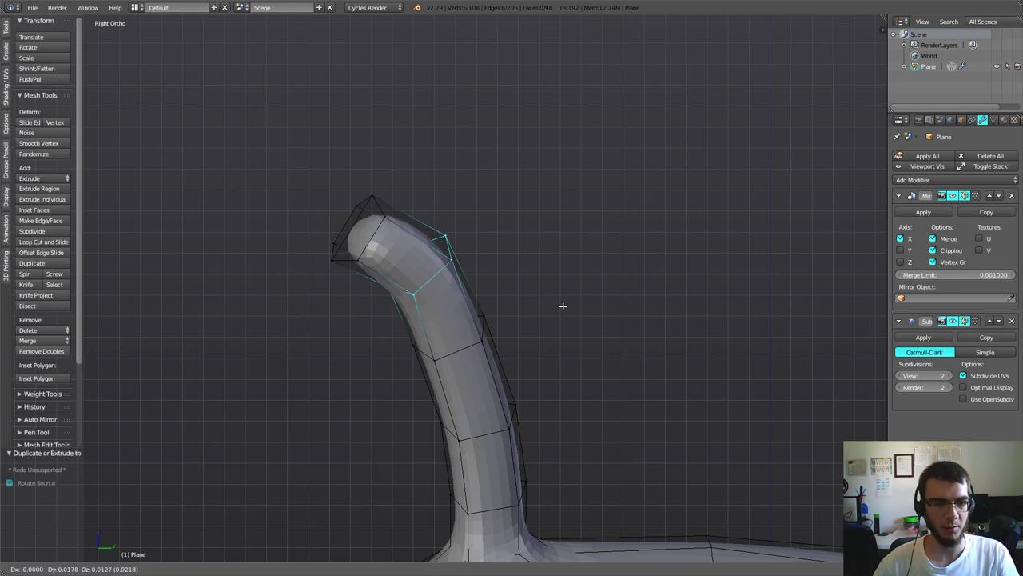
{"action": "left_click", "coordinate": [565, 305]}
{"action": "key", "text": "r"}
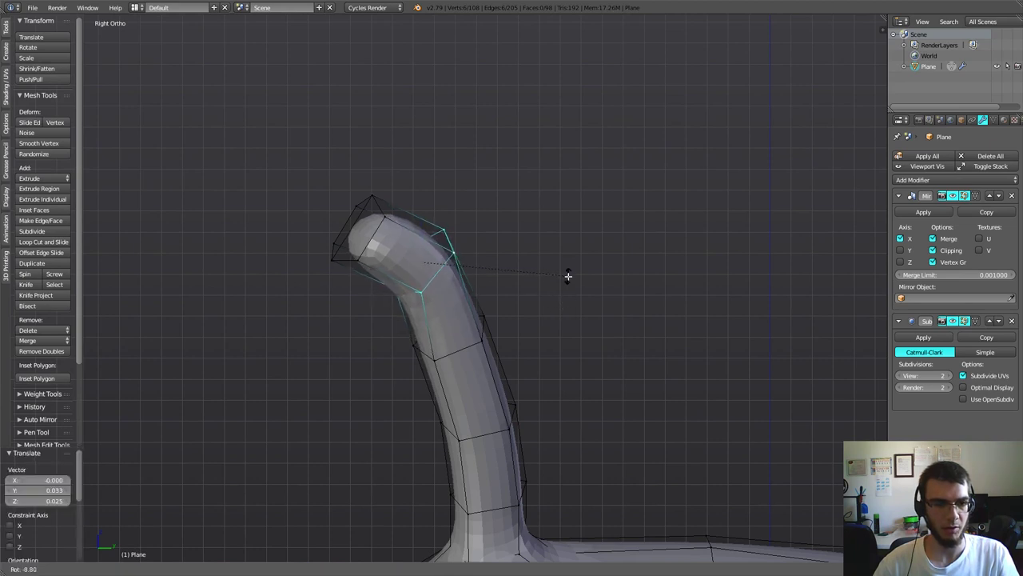
{"action": "left_click", "coordinate": [568, 278]}
{"action": "right_click", "coordinate": [557, 342], "text": "alt"}
{"action": "key", "text": "r"}
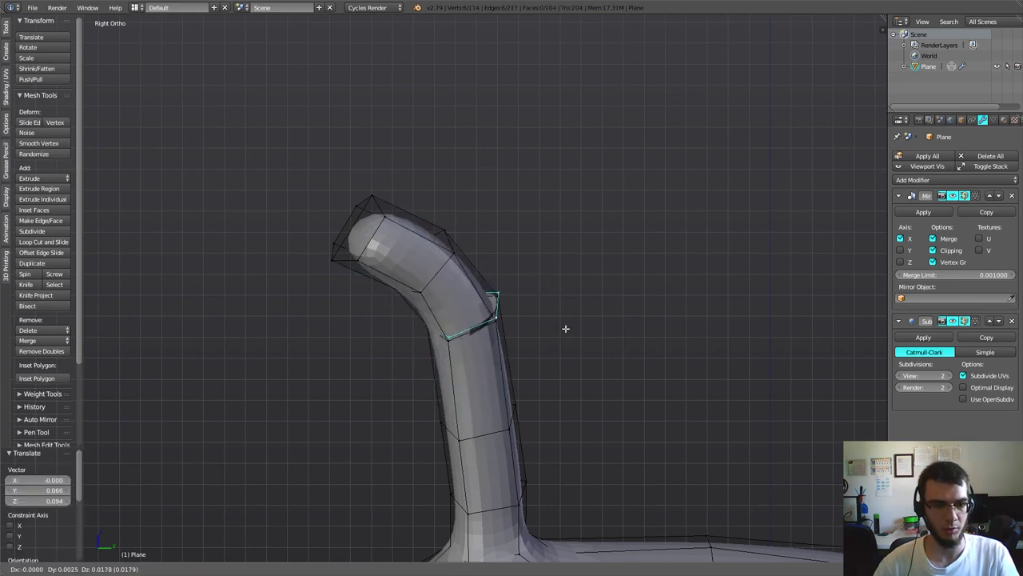
{"action": "left_click", "coordinate": [571, 308]}
- In wireframe, select the connected upper neck section and reposition it
{"action": "scroll", "coordinate": [559, 336], "scroll_direction": "down", "scroll_amount": 2}
{"action": "key", "text": "z"}
{"action": "key", "text": "l"}
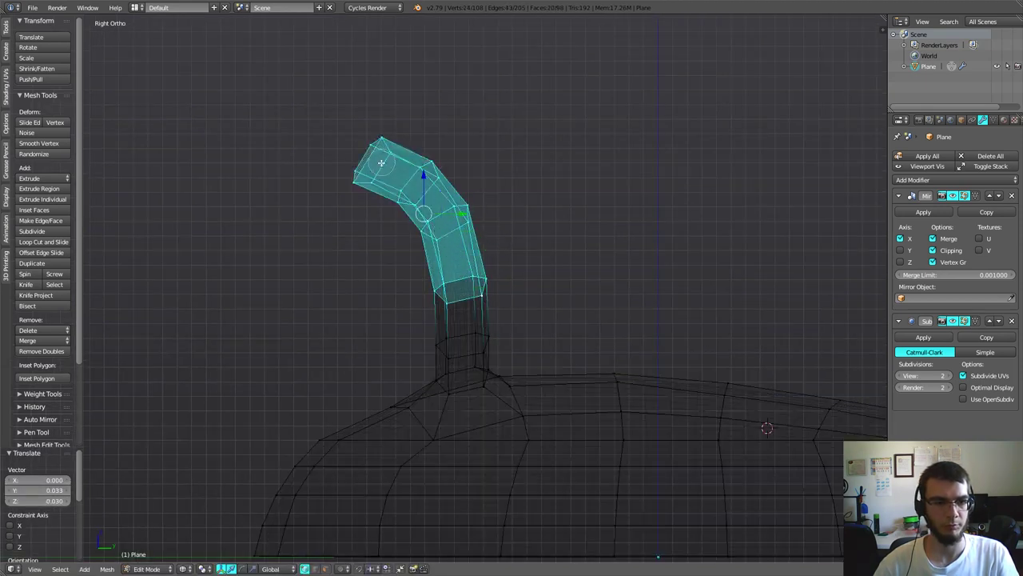
{"action": "key", "text": "g"}
{"action": "left_click", "coordinate": [566, 218]}
{"action": "scroll", "coordinate": [493, 402], "scroll_direction": "up", "scroll_amount": 3}
- Back in solid shading, select a neck edge loop and shift it slightly
{"action": "key", "text": "z"}
{"action": "key", "text": "a"}
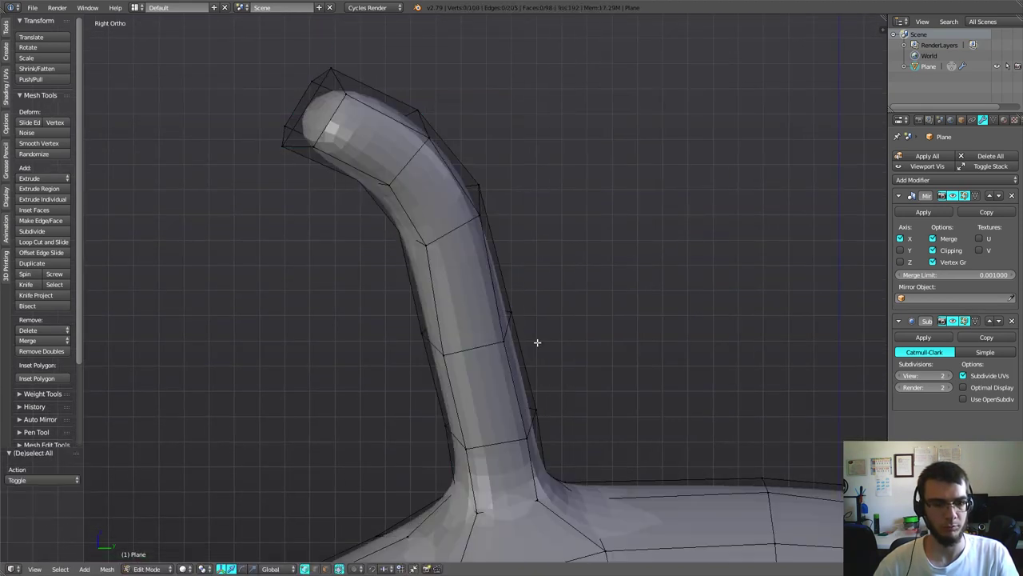
{"action": "right_click", "coordinate": [516, 332], "text": "alt"}
{"action": "key", "text": "g"}
{"action": "left_click", "coordinate": [618, 318]}
- Tilt the neck's tip face slightly and nudge it in side view
{"action": "right_click", "coordinate": [343, 144]}
{"action": "middle_click_drag", "start_coordinate": [455, 220], "coordinate": [495, 240]}
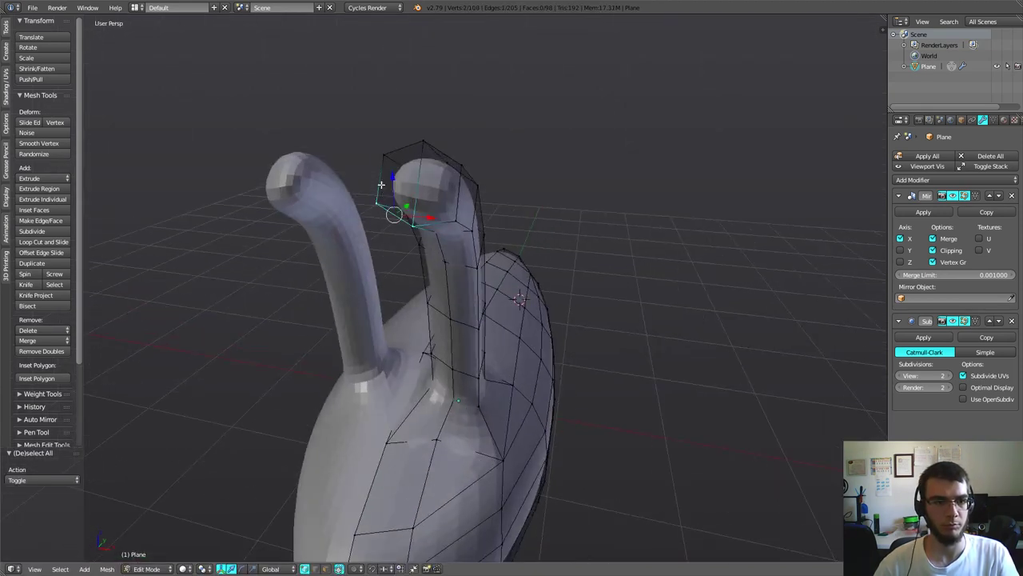
{"action": "key", "text": "KP_3"}
{"action": "key", "text": "r"}
{"action": "left_click", "coordinate": [543, 68]}
{"action": "mouse_move", "coordinate": [543, 68]}
{"action": "middle_mouse_down"}
{"action": "mouse_move", "coordinate": [511, 199]}
{"action": "mouse_move", "coordinate": [628, 156]}
{"action": "mouse_move", "coordinate": [500, 172]}
{"action": "middle_mouse_up"}
{"action": "key", "text": "KP_3"}
{"action": "key", "text": "g"}
{"action": "left_click", "coordinate": [594, 250]}
- Reposition the selected neck ring and review the model from three-quarter and side views
{"action": "scroll", "coordinate": [593, 249], "scroll_direction": "up", "scroll_amount": 1}
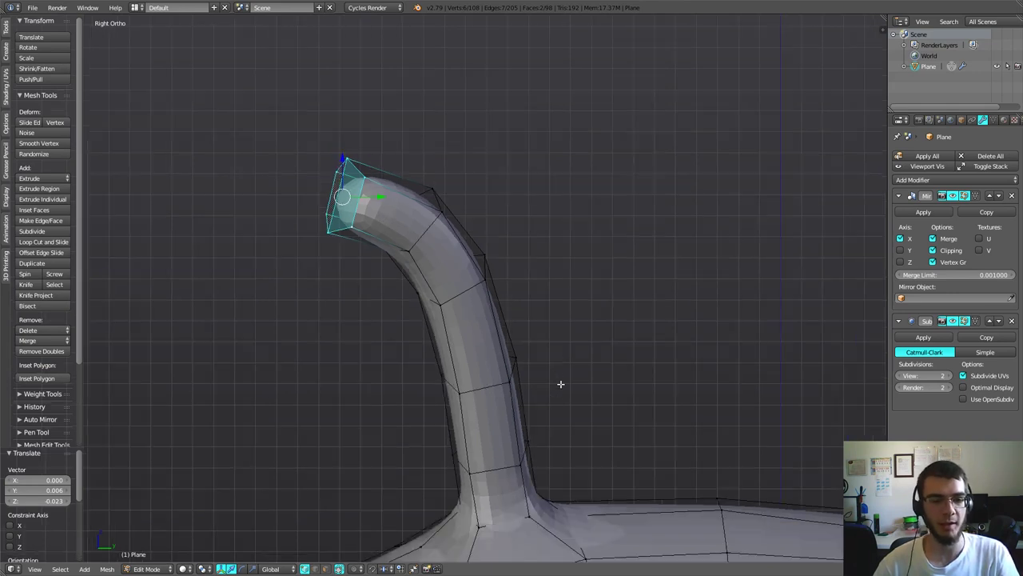
{"action": "scroll", "coordinate": [559, 382], "scroll_direction": "down", "scroll_amount": 1}
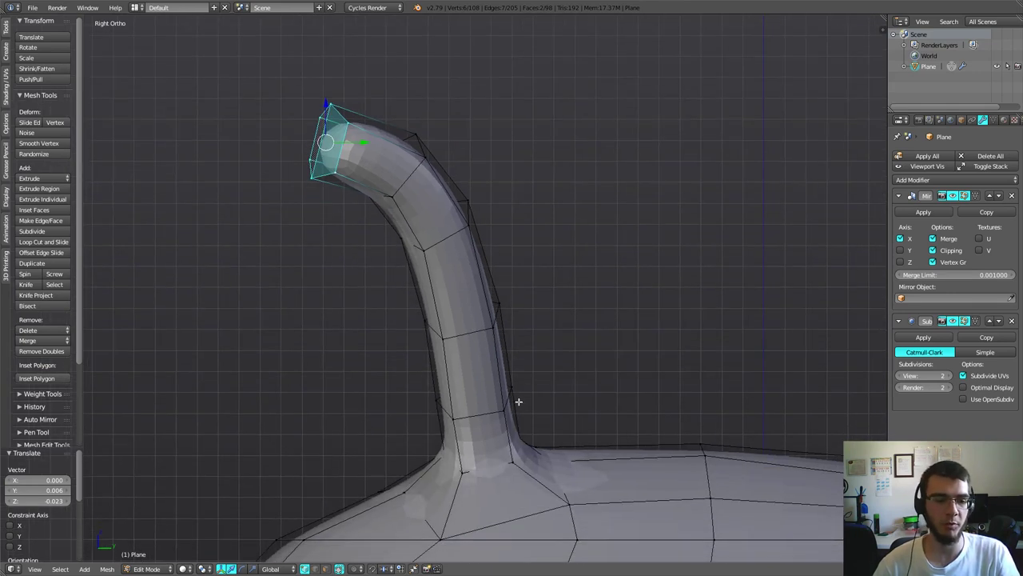
{"action": "key", "text": "g"}
{"action": "left_click", "coordinate": [585, 365]}
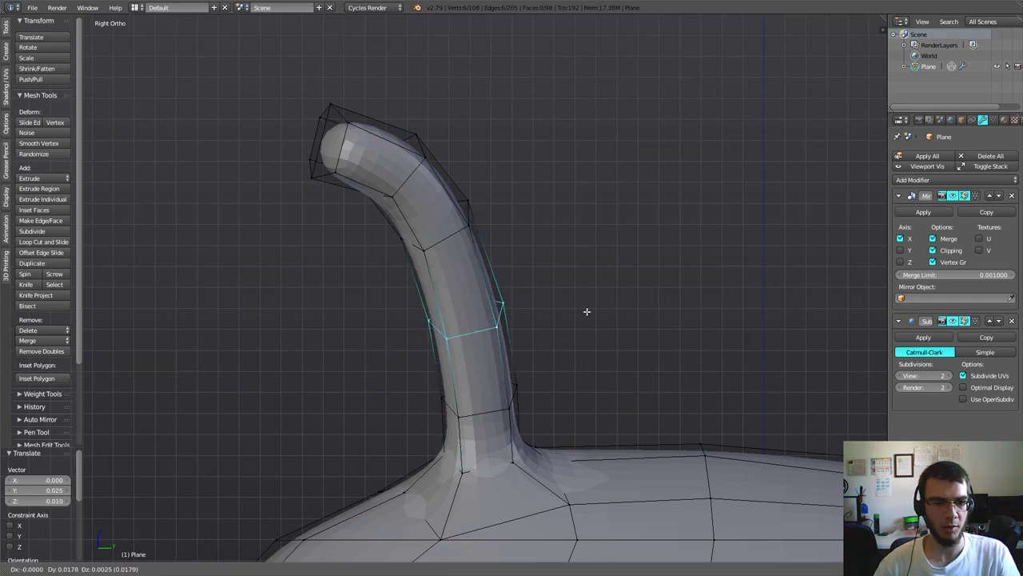
{"action": "scroll", "coordinate": [587, 311], "scroll_direction": "down", "scroll_amount": 1}
{"action": "mouse_move", "coordinate": [580, 297]}
{"action": "middle_mouse_down"}
{"action": "mouse_move", "coordinate": [600, 322]}
{"action": "mouse_move", "coordinate": [680, 296]}
{"action": "mouse_move", "coordinate": [509, 294]}
{"action": "mouse_move", "coordinate": [676, 315]}
{"action": "mouse_move", "coordinate": [533, 309]}
{"action": "mouse_move", "coordinate": [580, 320]}
{"action": "mouse_move", "coordinate": [527, 324]}
{"action": "mouse_move", "coordinate": [486, 349]}
{"action": "middle_mouse_up"}
{"action": "scroll", "coordinate": [567, 294], "scroll_direction": "down", "scroll_amount": 3}
{"action": "scroll", "coordinate": [394, 470], "scroll_direction": "up", "scroll_amount": 4}
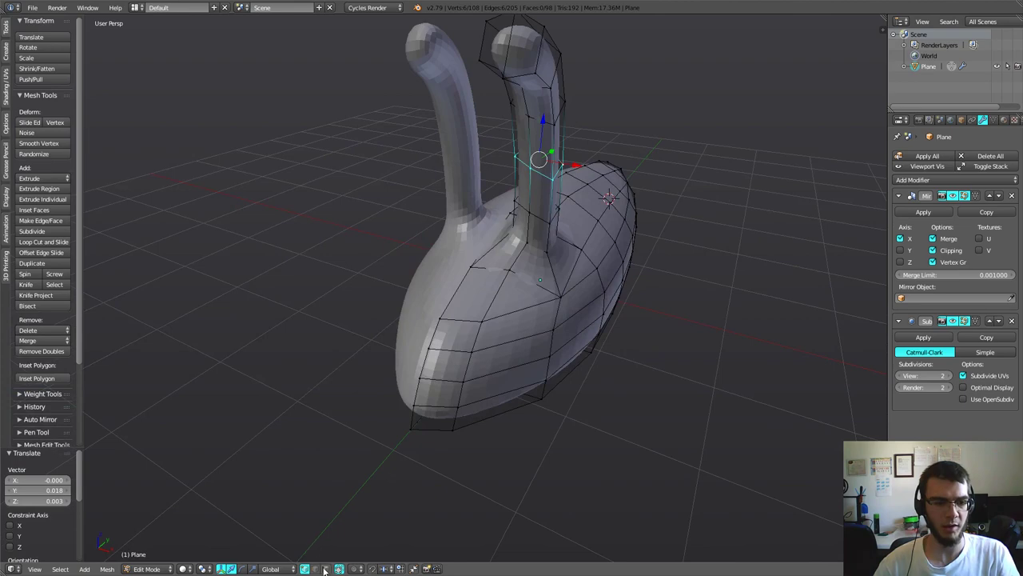
{"action": "mouse_move", "coordinate": [440, 416]}
{"action": "middle_mouse_down"}
{"action": "mouse_move", "coordinate": [457, 354]}
{"action": "mouse_move", "coordinate": [268, 507]}
{"action": "middle_mouse_up"}
- Move the front strip of hull faces 0.196 forward along Y and check it from the side
{"action": "key", "text": "g"}
{"action": "left_click", "coordinate": [461, 350]}
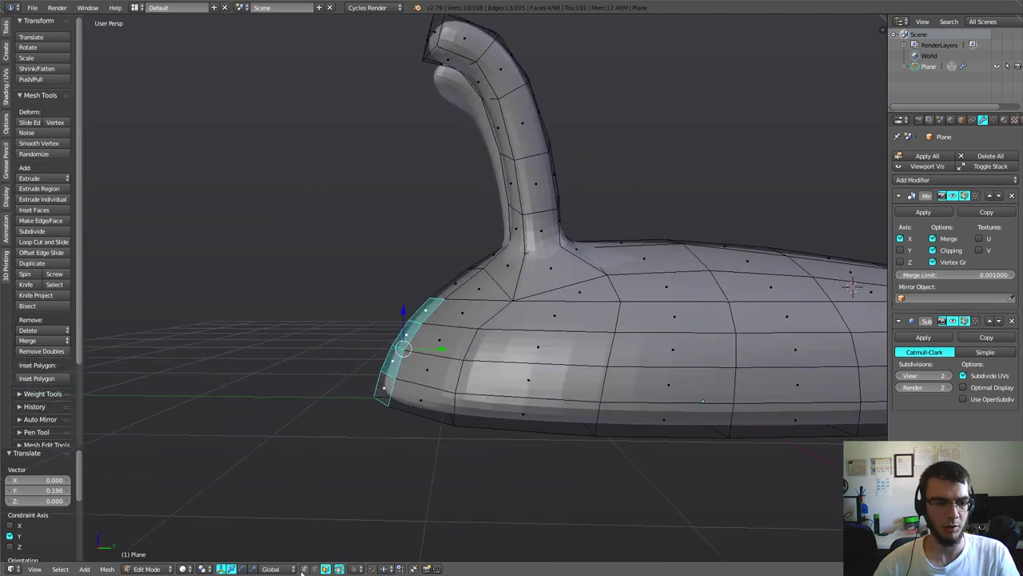
{"action": "middle_click_drag", "start_coordinate": [330, 530], "coordinate": [383, 454]}
{"action": "scroll", "coordinate": [409, 415], "scroll_direction": "up", "scroll_amount": 3}
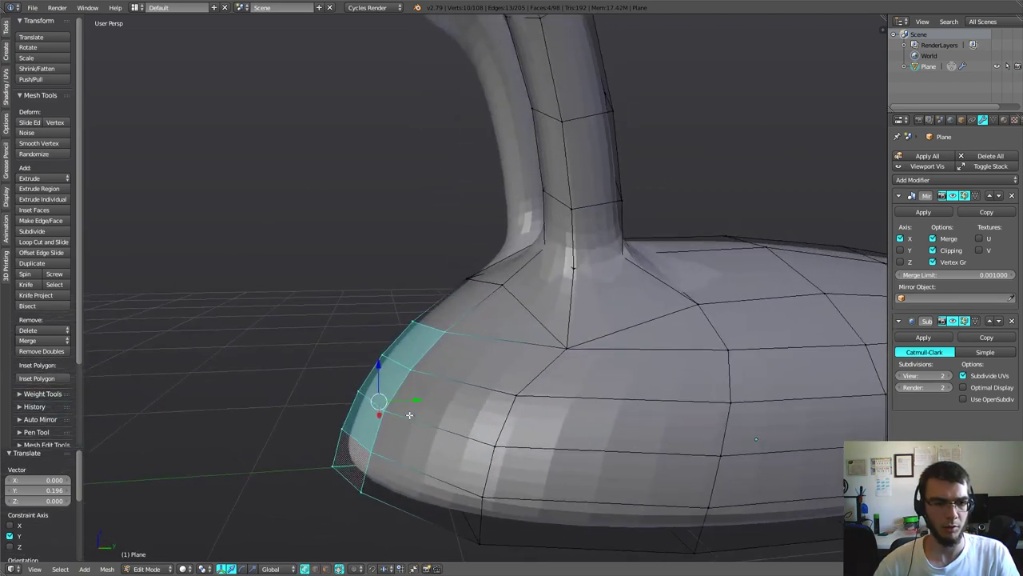
{"action": "scroll", "coordinate": [409, 415], "scroll_direction": "down", "scroll_amount": 1}
{"action": "scroll", "coordinate": [410, 415], "scroll_direction": "down", "scroll_amount": 1}
{"action": "scroll", "coordinate": [409, 415], "scroll_direction": "down", "scroll_amount": 5}
{"action": "mouse_move", "coordinate": [420, 344]}
{"action": "middle_mouse_down"}
{"action": "mouse_move", "coordinate": [432, 328]}
{"action": "mouse_move", "coordinate": [599, 413]}
{"action": "middle_mouse_up"}
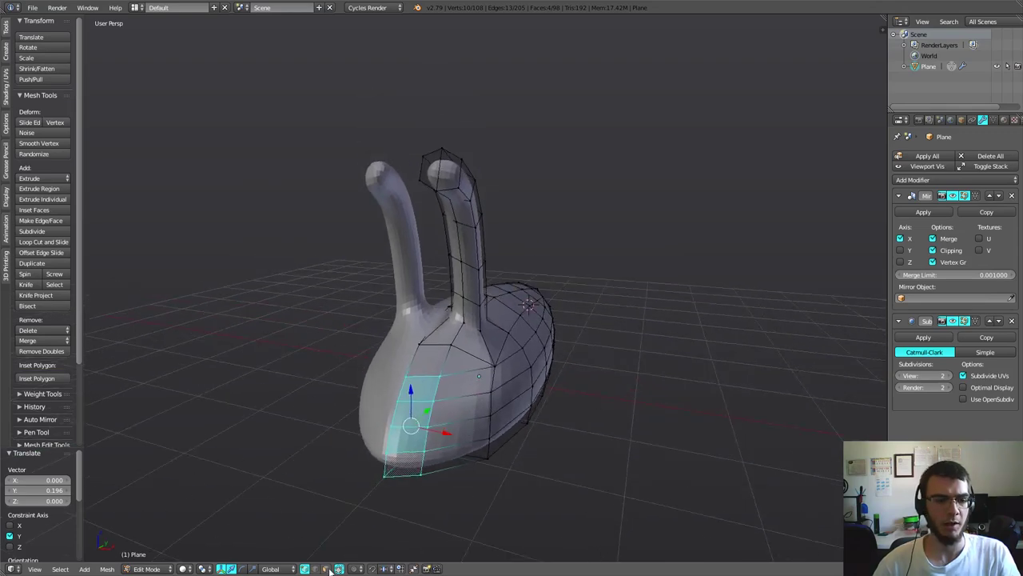
{"action": "mouse_move", "coordinate": [450, 364]}
{"action": "middle_mouse_down"}
{"action": "mouse_move", "coordinate": [474, 316]}
{"action": "mouse_move", "coordinate": [548, 343]}
{"action": "mouse_move", "coordinate": [589, 344]}
{"action": "middle_mouse_up"}
{"action": "scroll", "coordinate": [476, 310], "scroll_direction": "up", "scroll_amount": 2}
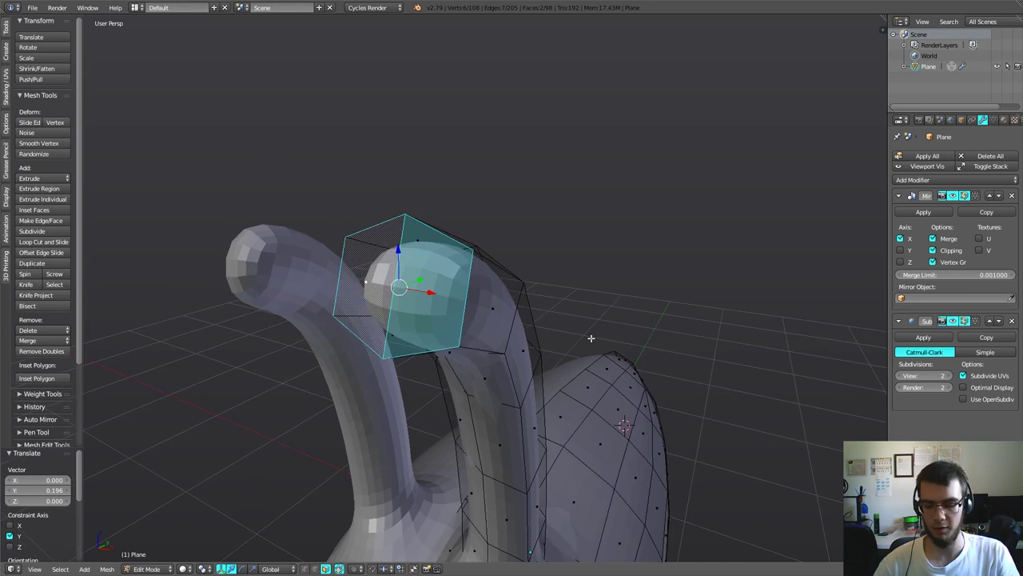
- From the top view, rotate the neck's tip face 21.5° and shrink it
{"action": "scroll", "coordinate": [590, 337], "scroll_direction": "up", "scroll_amount": 4}
{"action": "scroll", "coordinate": [591, 337], "scroll_direction": "down", "scroll_amount": 3}
{"action": "scroll", "coordinate": [605, 327], "scroll_direction": "down", "scroll_amount": 2}
{"action": "mouse_move", "coordinate": [701, 317]}
{"action": "middle_mouse_down"}
{"action": "mouse_move", "coordinate": [546, 381]}
{"action": "mouse_move", "coordinate": [653, 391]}
{"action": "middle_mouse_up"}
{"action": "scroll", "coordinate": [546, 381], "scroll_direction": "up", "scroll_amount": 3}
{"action": "key", "text": "KP_7"}
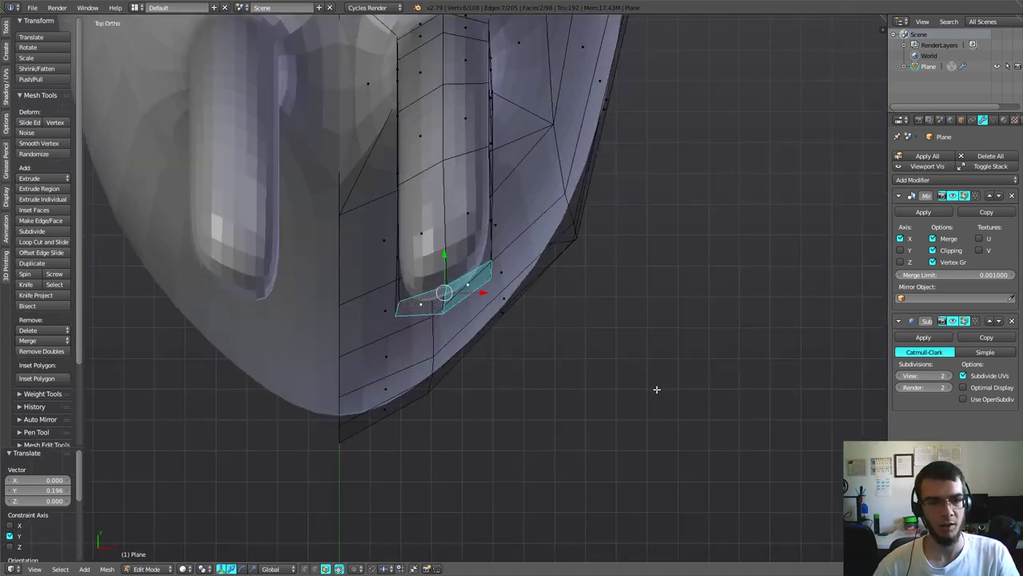
{"action": "scroll", "coordinate": [656, 390], "scroll_direction": "up", "scroll_amount": 2}
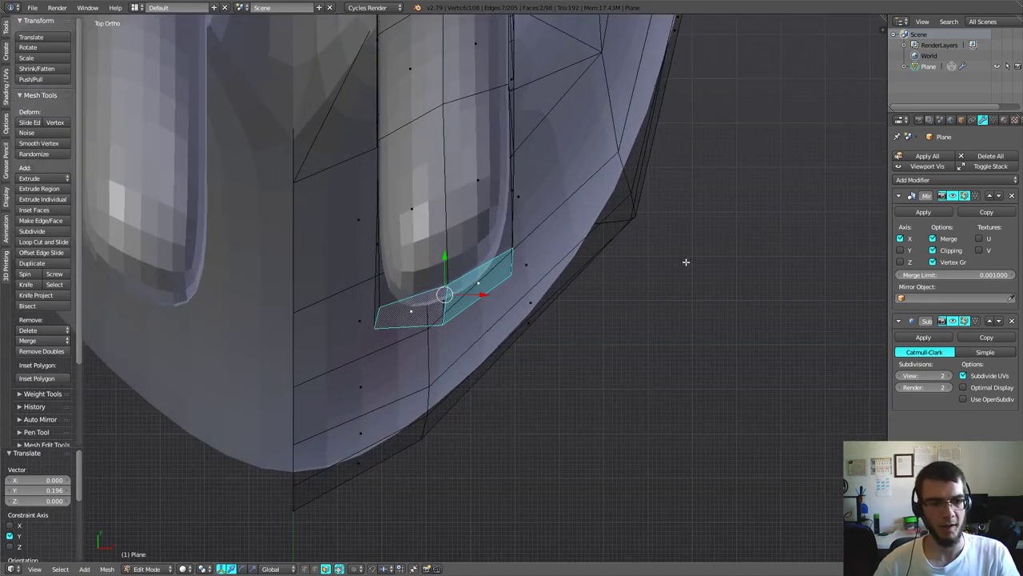
{"action": "key", "text": "r"}
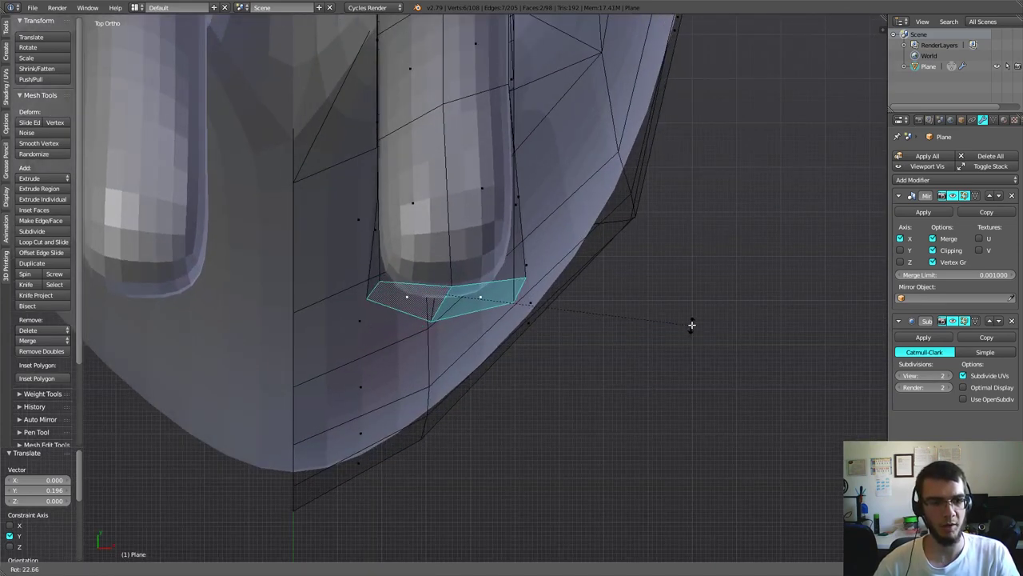
{"action": "left_click", "coordinate": [692, 323]}
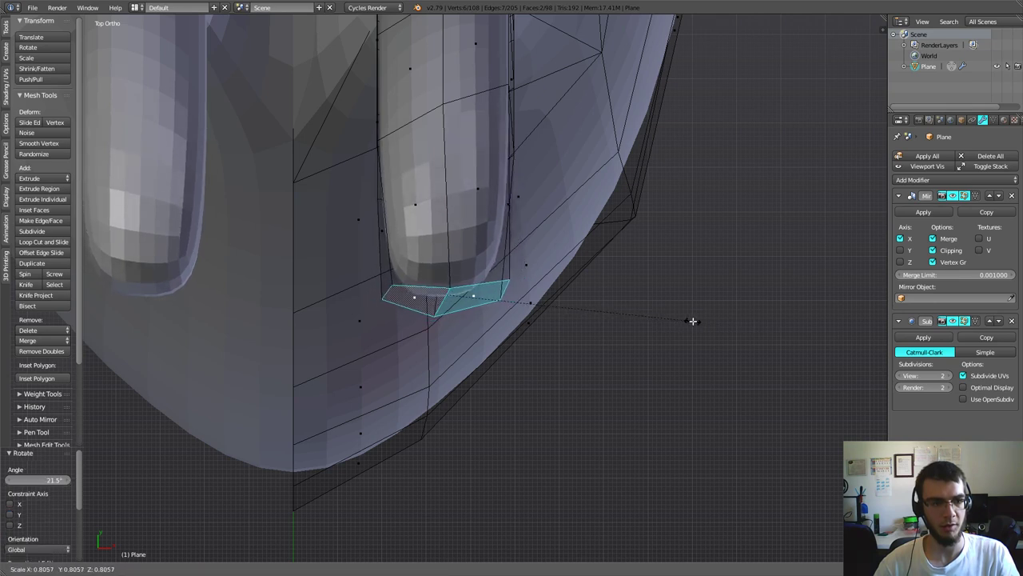
{"action": "left_click", "coordinate": [716, 318]}
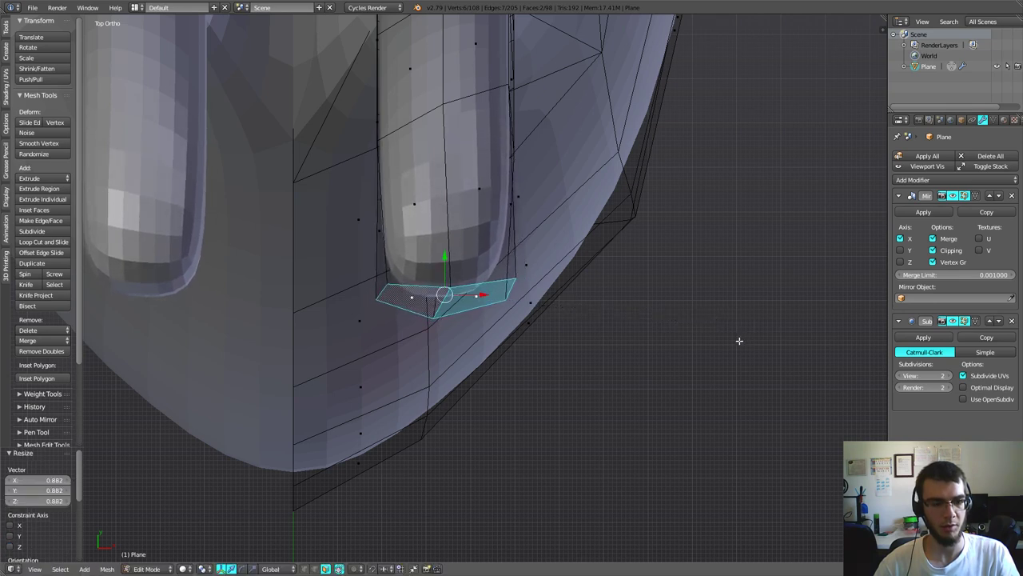
- Tilt the tip face back -6.6° and flatten it to zero along Y
{"action": "middle_click_drag", "start_coordinate": [738, 340], "coordinate": [740, 247]}
{"action": "key", "text": "r"}
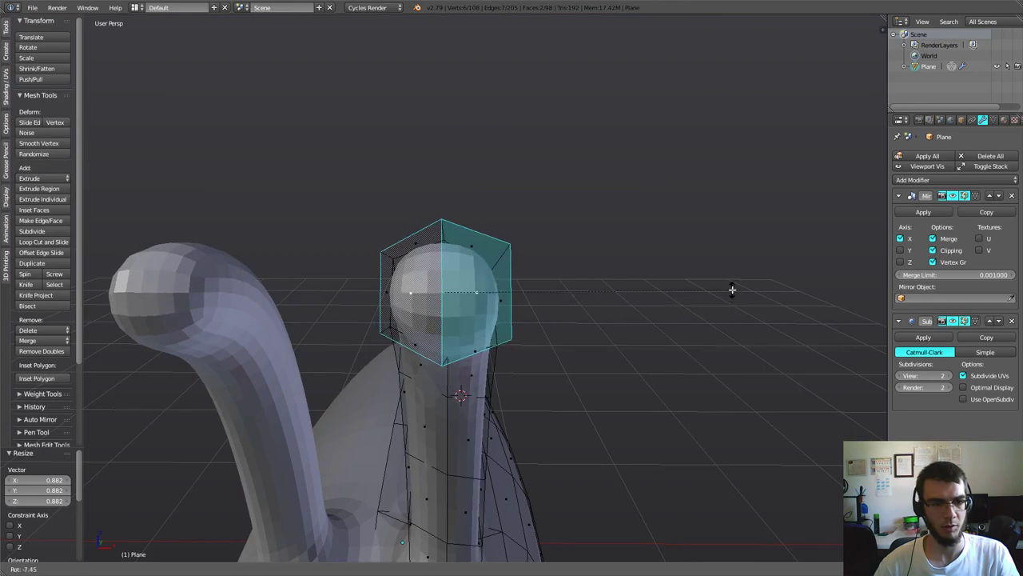
{"action": "left_click", "coordinate": [732, 292]}
{"action": "middle_click_drag", "start_coordinate": [728, 288], "coordinate": [758, 344]}
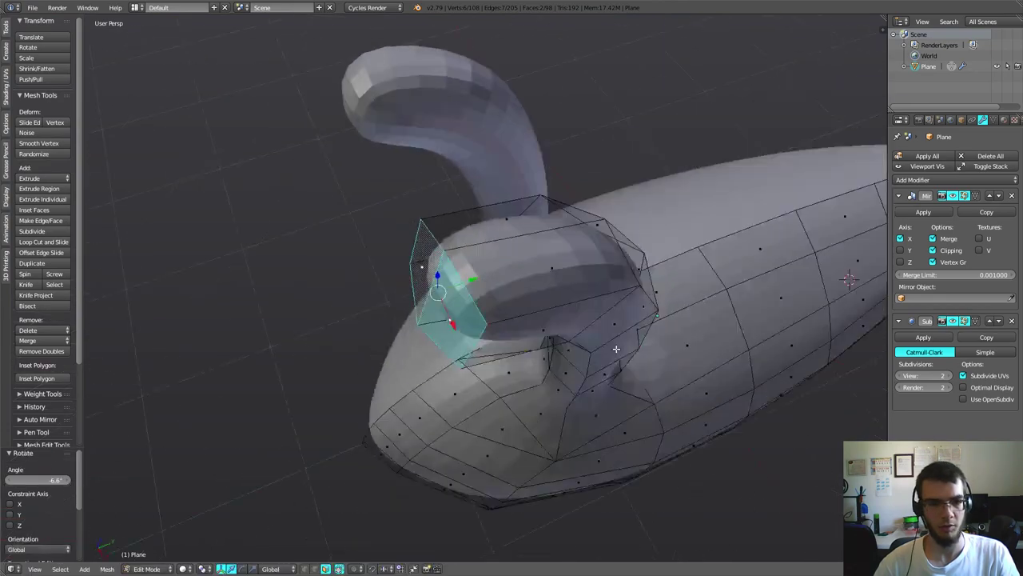
{"action": "key", "text": "KP_7"}
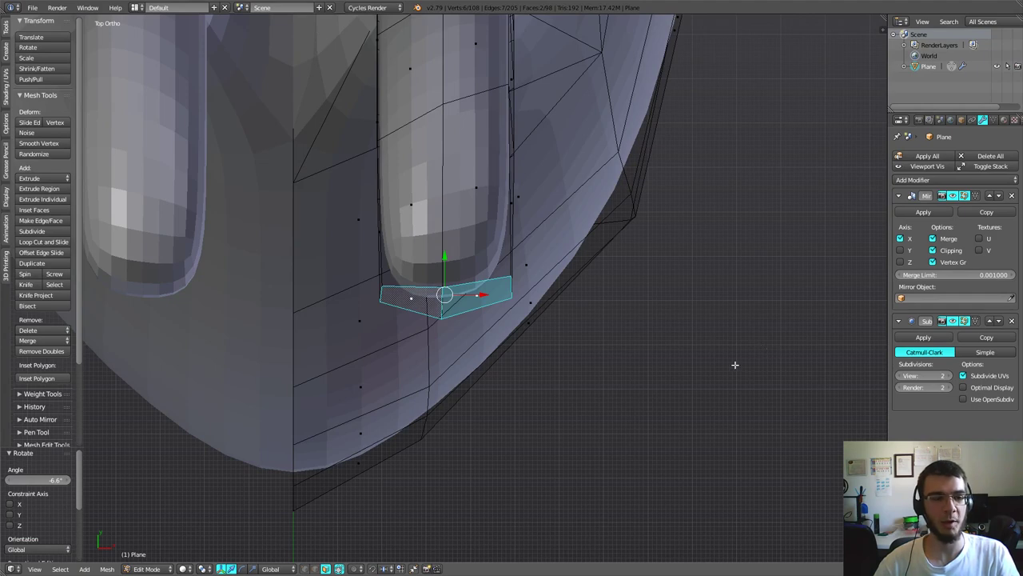
{"action": "middle_click_drag", "start_coordinate": [737, 372], "coordinate": [695, 325]}
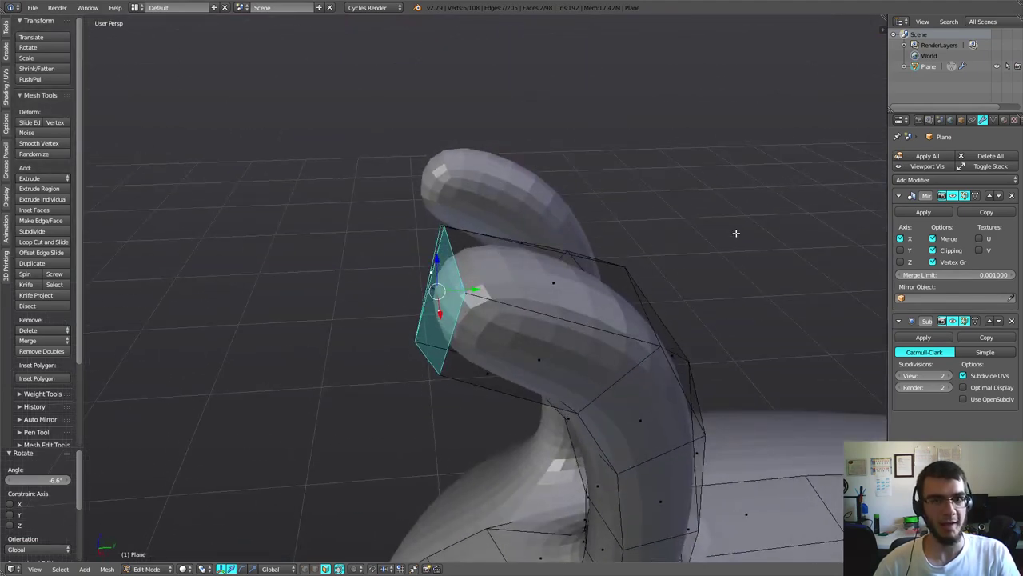
{"action": "key", "text": "s"}
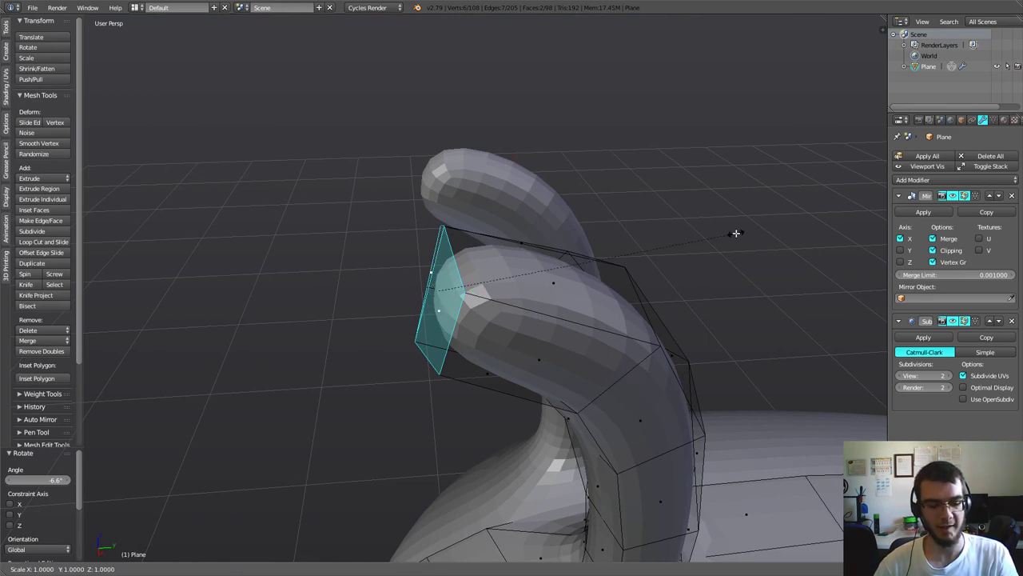
{"action": "key", "text": "0"}
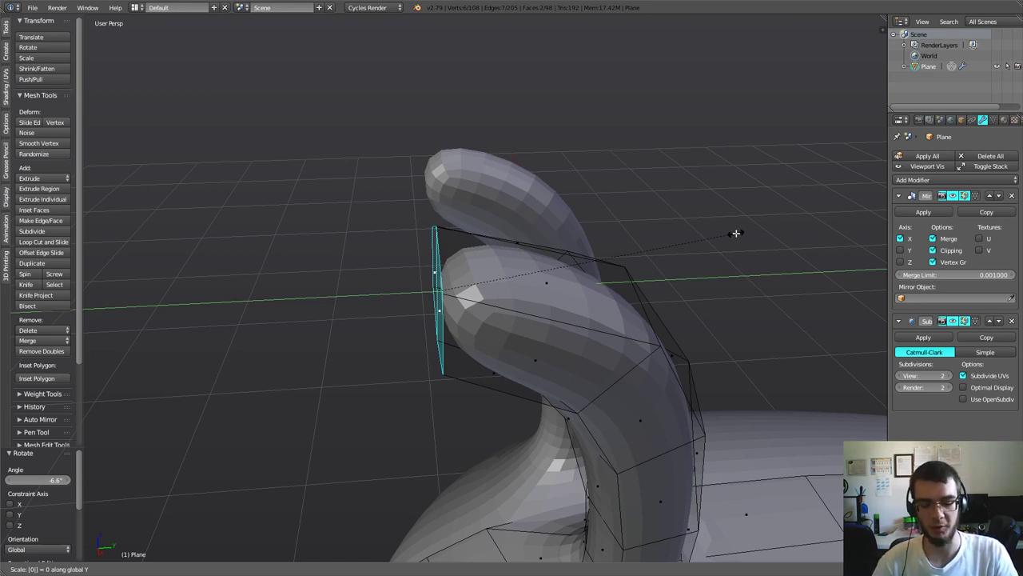
{"action": "key", "text": "Return"}
{"action": "mouse_move", "coordinate": [737, 232]}
{"action": "middle_mouse_down"}
{"action": "mouse_move", "coordinate": [664, 272]}
{"action": "mouse_move", "coordinate": [528, 260]}
{"action": "mouse_move", "coordinate": [580, 299]}
{"action": "mouse_move", "coordinate": [542, 275]}
{"action": "mouse_move", "coordinate": [475, 257]}
{"action": "middle_mouse_up"}
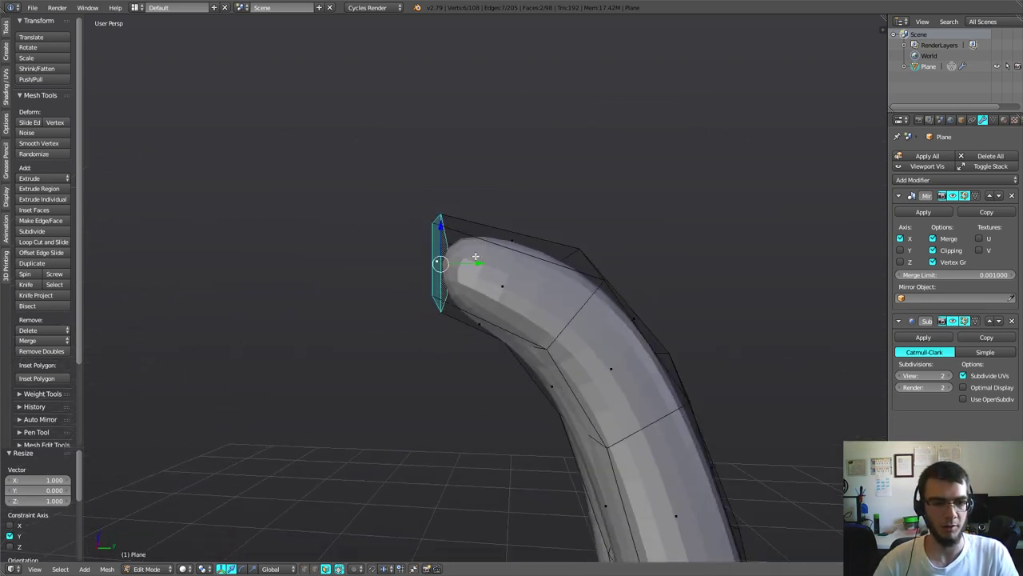
- In Right Ortho view, tilt the neck's end face 10.7° and enlarge it to 1.126
{"action": "key", "text": "KP_3"}
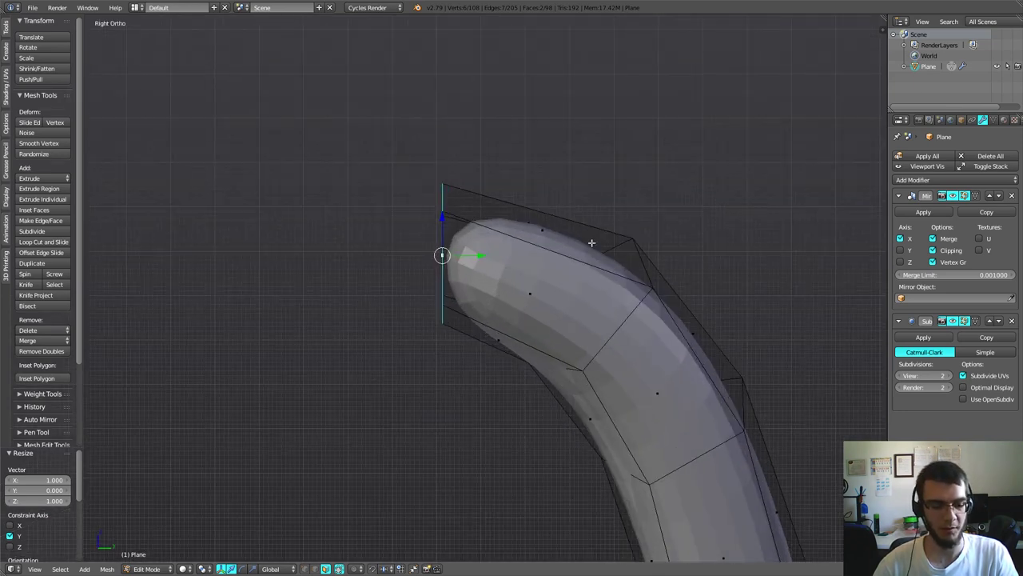
{"action": "key", "text": "r"}
{"action": "left_click", "coordinate": [656, 142]}
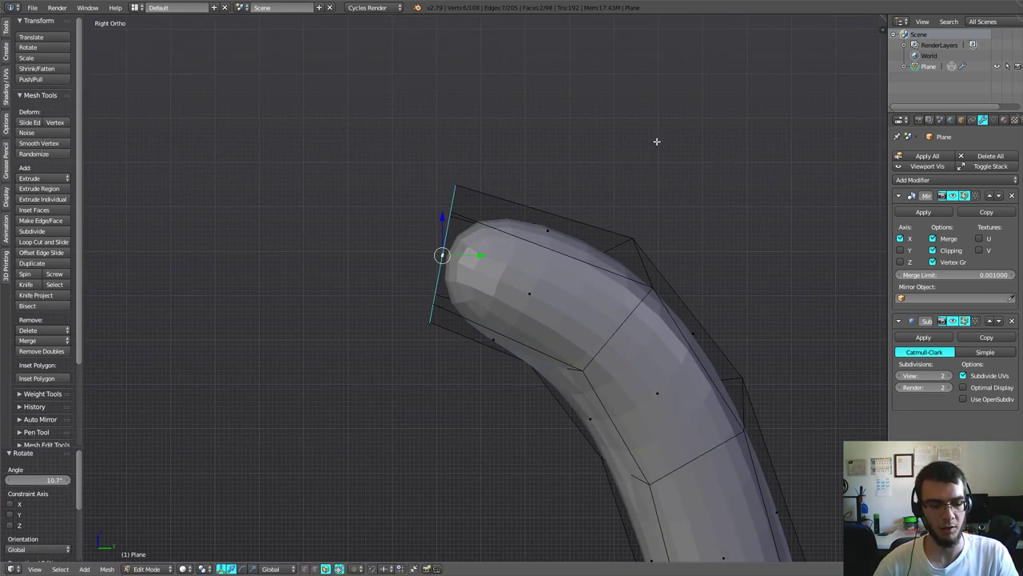
{"action": "key", "text": "s"}
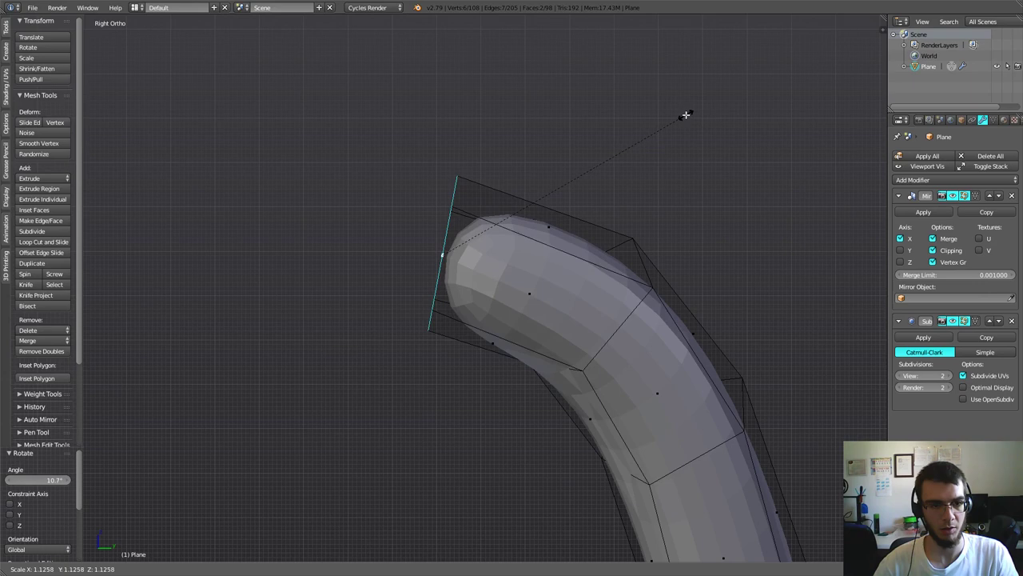
{"action": "left_click", "coordinate": [685, 115]}
{"action": "middle_click_drag", "start_coordinate": [685, 115], "coordinate": [733, 199]}
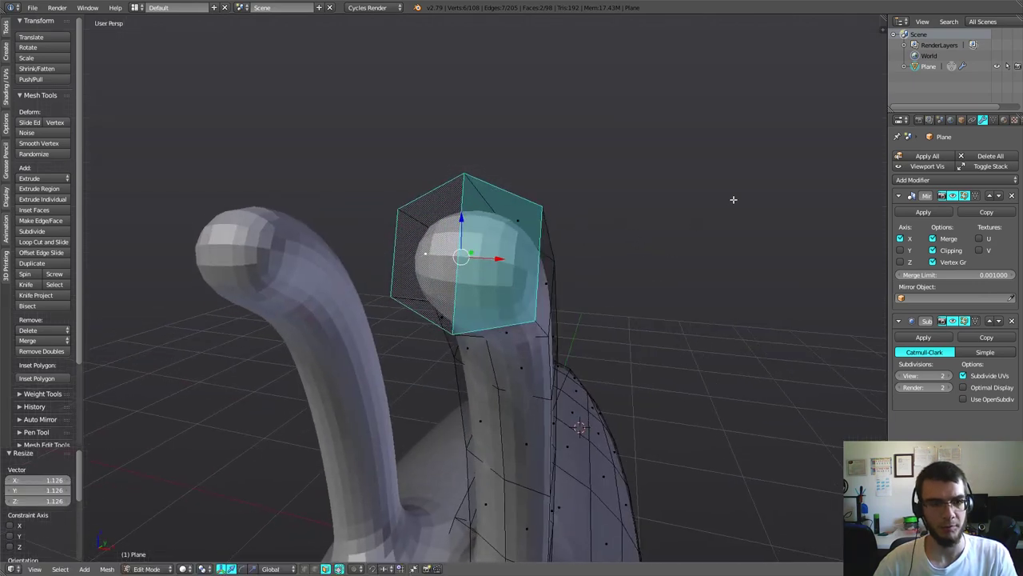
- Inset the neck's end face, reposition it in side wireframe view, and enlarge it slightly
{"action": "key", "text": "i"}
{"action": "left_click", "coordinate": [658, 201]}
{"action": "mouse_move", "coordinate": [657, 200]}
{"action": "middle_mouse_down"}
{"action": "mouse_move", "coordinate": [616, 239]}
{"action": "mouse_move", "coordinate": [577, 241]}
{"action": "middle_mouse_up"}
{"action": "key", "text": "KP_3"}
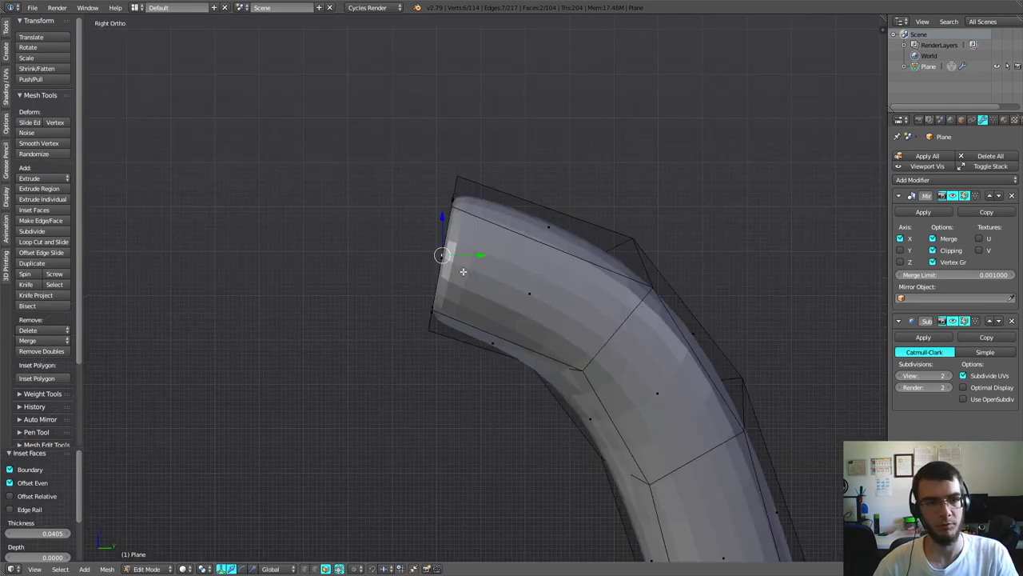
{"action": "key", "text": "z"}
{"action": "key", "text": "g"}
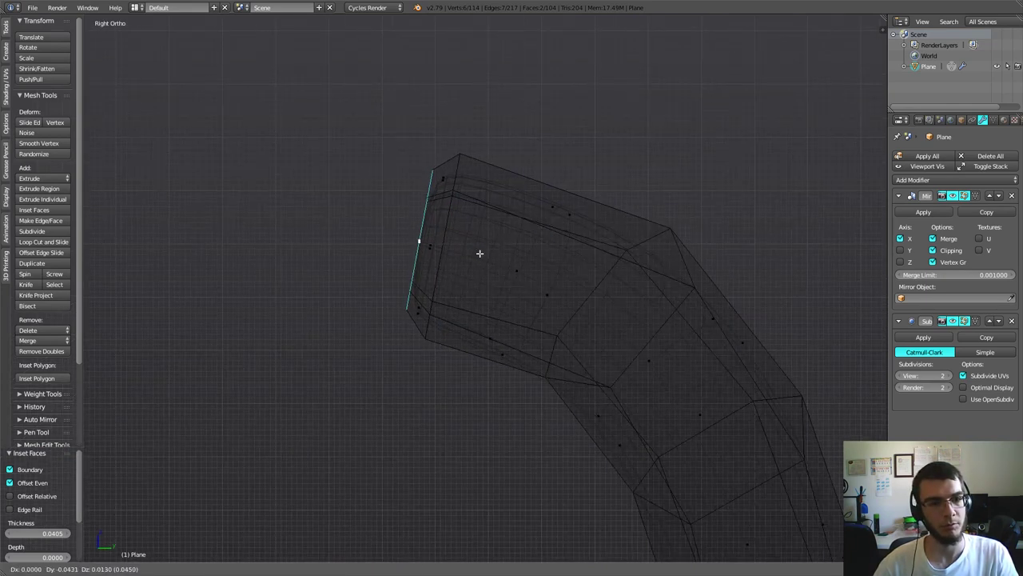
{"action": "left_click", "coordinate": [480, 254]}
{"action": "key", "text": "z"}
{"action": "mouse_move", "coordinate": [479, 253]}
{"action": "middle_mouse_down"}
{"action": "mouse_move", "coordinate": [561, 316]}
{"action": "mouse_move", "coordinate": [601, 289]}
{"action": "mouse_move", "coordinate": [555, 269]}
{"action": "mouse_move", "coordinate": [599, 267]}
{"action": "mouse_move", "coordinate": [594, 276]}
{"action": "mouse_move", "coordinate": [548, 274]}
{"action": "middle_mouse_up"}
{"action": "key", "text": "s"}
{"action": "left_click", "coordinate": [605, 269]}
- Shift the end face in side view, then inset it a second time
{"action": "key", "text": "KP_3"}
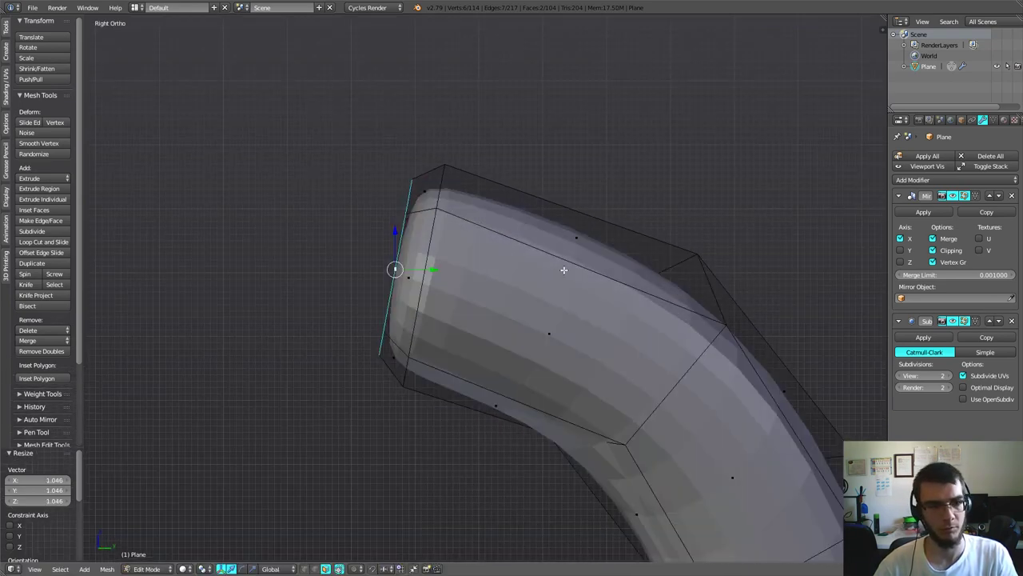
{"action": "key", "text": "g"}
{"action": "left_click", "coordinate": [570, 269]}
{"action": "mouse_move", "coordinate": [571, 270]}
{"action": "middle_mouse_down"}
{"action": "mouse_move", "coordinate": [629, 294]}
{"action": "mouse_move", "coordinate": [421, 277]}
{"action": "middle_mouse_up"}
{"action": "key", "text": "i"}
{"action": "left_click", "coordinate": [621, 295]}
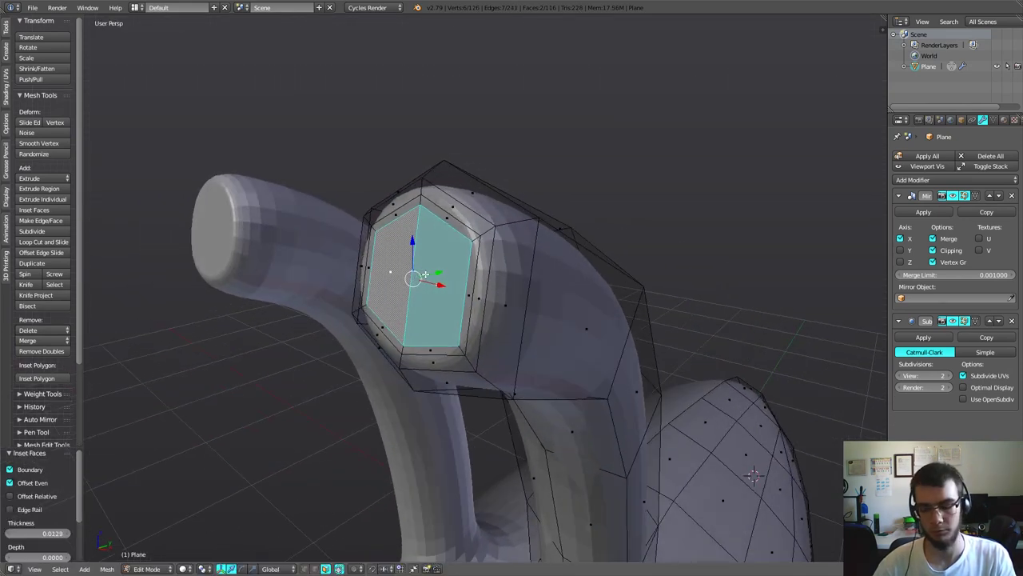
- Move the inner face into place and push it inward to recess the opening
{"action": "key", "text": "KP_3"}
{"action": "key", "text": "z"}
{"action": "key", "text": "g"}
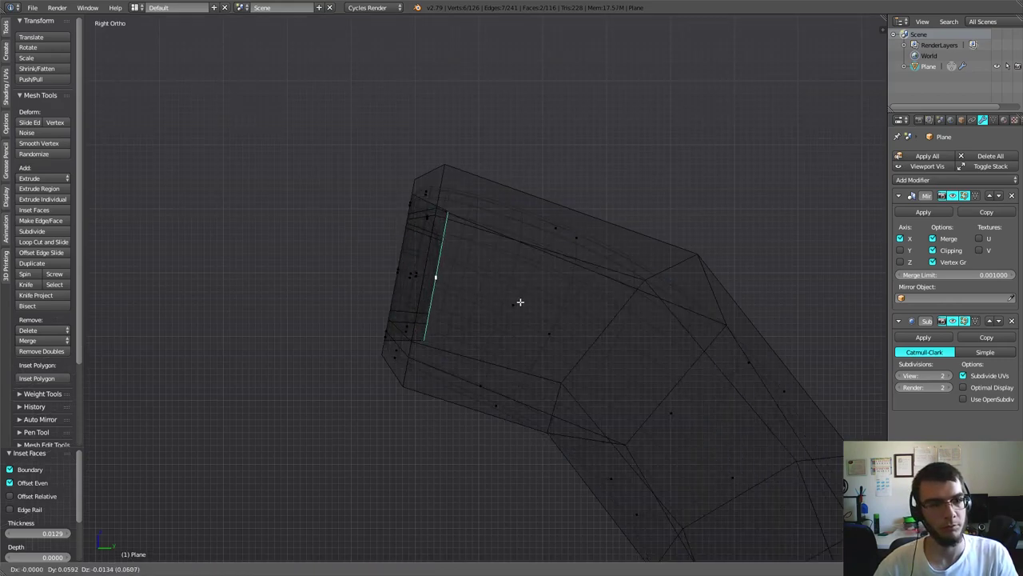
{"action": "left_click", "coordinate": [519, 301]}
{"action": "mouse_move", "coordinate": [520, 301]}
{"action": "middle_mouse_down"}
{"action": "mouse_move", "coordinate": [505, 338]}
{"action": "mouse_move", "coordinate": [550, 333]}
{"action": "mouse_move", "coordinate": [502, 324]}
{"action": "middle_mouse_up"}
{"action": "key", "text": "z"}
{"action": "key", "text": "z"}
{"action": "mouse_move", "coordinate": [632, 308]}
{"action": "middle_mouse_down"}
{"action": "mouse_move", "coordinate": [596, 322]}
{"action": "mouse_move", "coordinate": [614, 315]}
{"action": "mouse_move", "coordinate": [504, 313]}
{"action": "mouse_move", "coordinate": [521, 333]}
{"action": "mouse_move", "coordinate": [567, 320]}
{"action": "mouse_move", "coordinate": [468, 327]}
{"action": "mouse_move", "coordinate": [434, 368]}
{"action": "mouse_move", "coordinate": [477, 304]}
{"action": "mouse_move", "coordinate": [507, 304]}
{"action": "mouse_move", "coordinate": [524, 322]}
{"action": "mouse_move", "coordinate": [479, 341]}
{"action": "mouse_move", "coordinate": [530, 326]}
{"action": "mouse_move", "coordinate": [495, 335]}
{"action": "mouse_move", "coordinate": [505, 349]}
{"action": "mouse_move", "coordinate": [511, 335]}
{"action": "mouse_move", "coordinate": [491, 299]}
{"action": "mouse_move", "coordinate": [523, 307]}
{"action": "mouse_move", "coordinate": [406, 279]}
{"action": "middle_mouse_up"}
{"action": "left_click", "coordinate": [574, 313]}
{"action": "key", "text": "z"}
- Disable Limit Selection to Visible and switch to vertex select mode
{"action": "scroll", "coordinate": [470, 323], "scroll_direction": "up", "scroll_amount": 3}
{"action": "scroll", "coordinate": [477, 304], "scroll_direction": "up", "scroll_amount": 2}
{"action": "scroll", "coordinate": [495, 334], "scroll_direction": "down", "scroll_amount": 3}
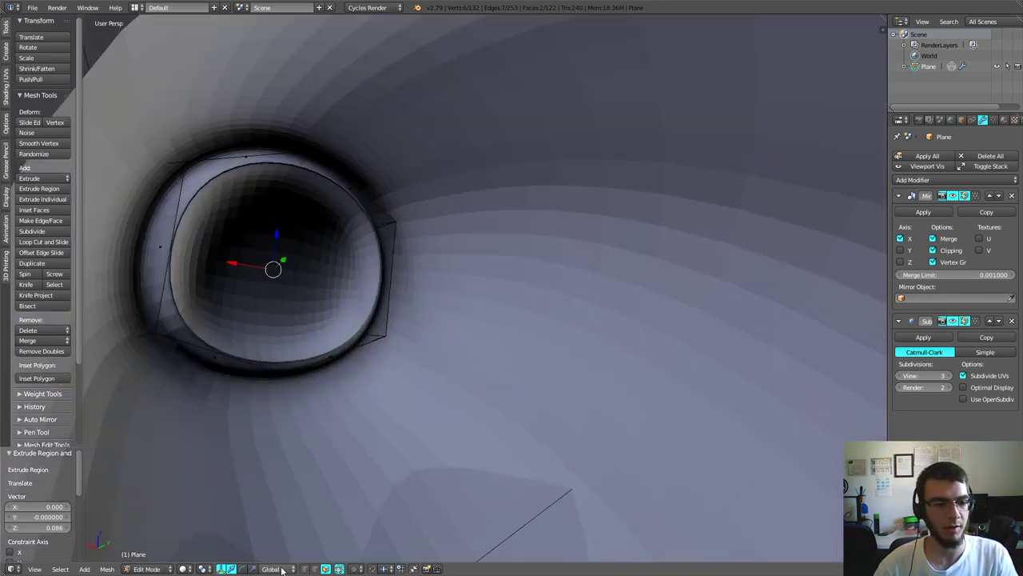
{"action": "left_click", "coordinate": [326, 567]}
{"action": "middle_click_drag", "start_coordinate": [325, 560], "coordinate": [324, 510]}
{"action": "scroll", "coordinate": [325, 520], "scroll_direction": "down", "scroll_amount": 4}
{"action": "left_click", "coordinate": [307, 569]}
- Move the selected inner loop of the opening in the side wireframe view
{"action": "scroll", "coordinate": [295, 360], "scroll_direction": "up", "scroll_amount": 4}
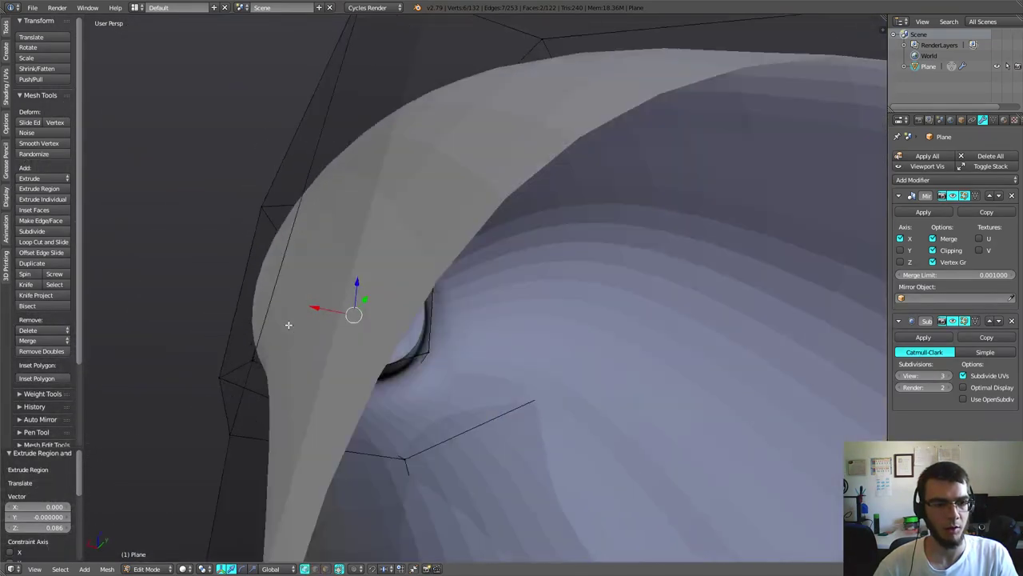
{"action": "scroll", "coordinate": [288, 324], "scroll_direction": "up", "scroll_amount": 3}
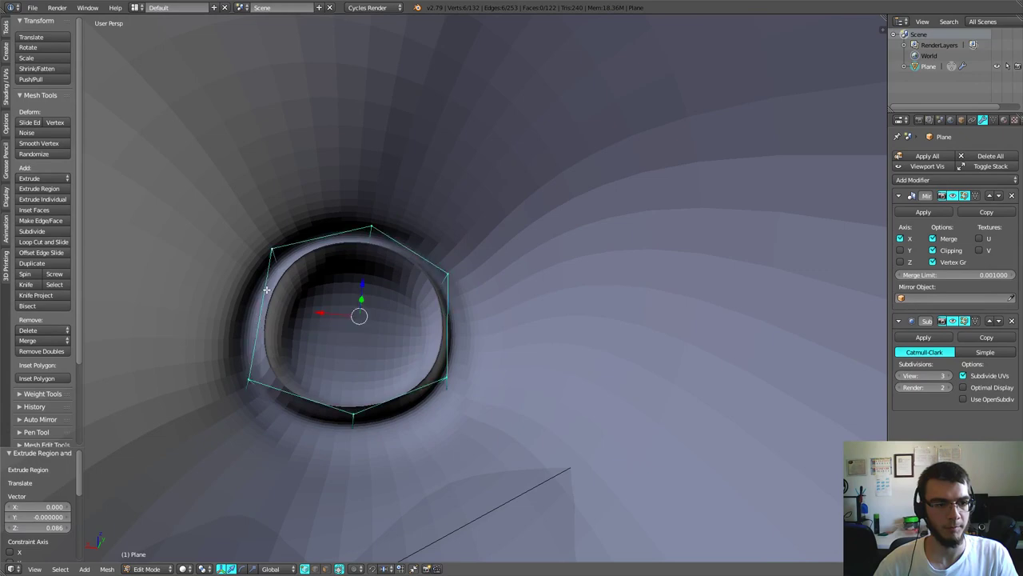
{"action": "scroll", "coordinate": [266, 289], "scroll_direction": "down", "scroll_amount": 4}
{"action": "mouse_move", "coordinate": [266, 289]}
{"action": "middle_mouse_down"}
{"action": "mouse_move", "coordinate": [342, 354]}
{"action": "mouse_move", "coordinate": [389, 331]}
{"action": "middle_mouse_up"}
{"action": "key", "text": "z"}
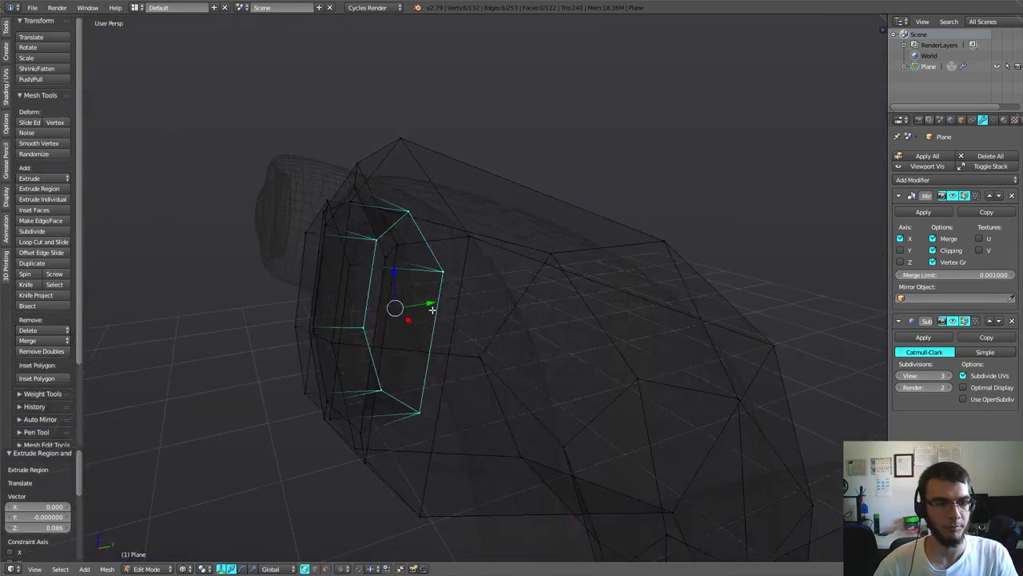
{"action": "key", "text": "KP_3"}
{"action": "scroll", "coordinate": [434, 313], "scroll_direction": "up", "scroll_amount": 1}
{"action": "key", "text": "g"}
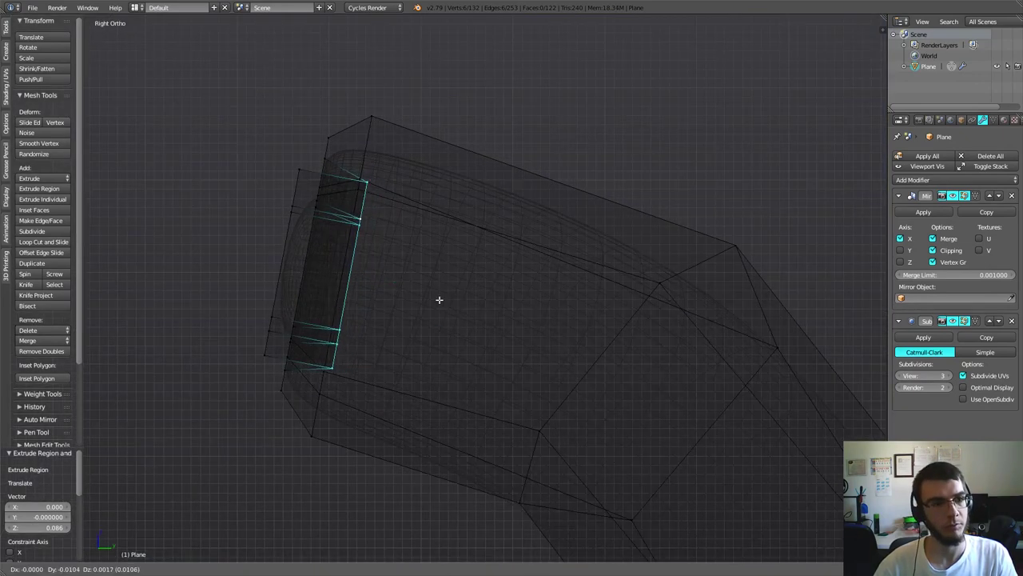
{"action": "left_click", "coordinate": [427, 297]}
{"action": "key", "text": "z"}
{"action": "middle_click_drag", "start_coordinate": [427, 296], "coordinate": [460, 316]}
- Shrink the inner end loop to 0.783 to tighten the rounded rim
{"action": "key", "text": "KP_3"}
{"action": "scroll", "coordinate": [460, 317], "scroll_direction": "up", "scroll_amount": 2}
{"action": "key", "text": "z"}
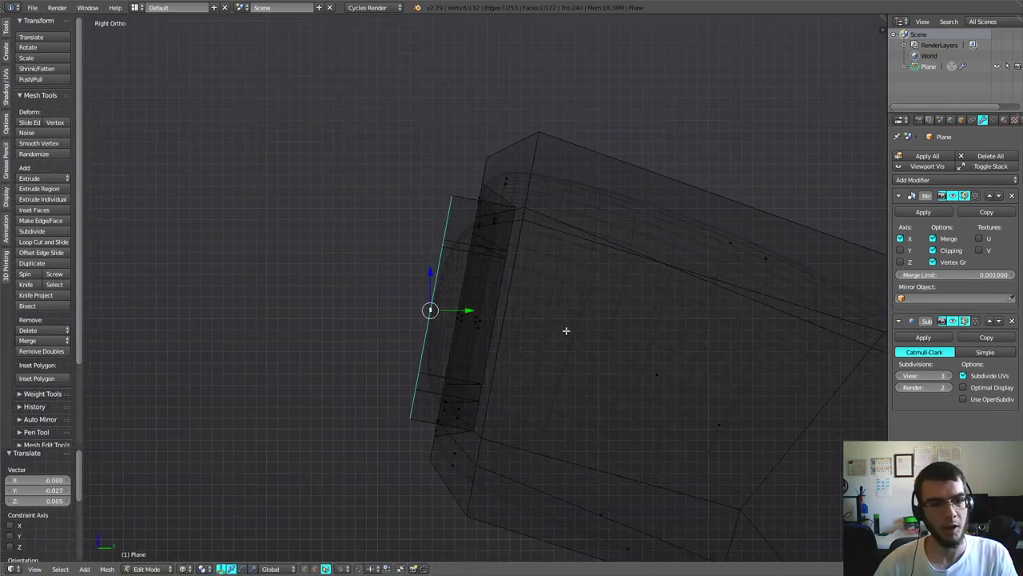
{"action": "right_click", "coordinate": [479, 343]}
{"action": "scroll", "coordinate": [479, 343], "scroll_direction": "down", "scroll_amount": 2}
{"action": "scroll", "coordinate": [544, 354], "scroll_direction": "up", "scroll_amount": 2}
{"action": "key", "text": "s"}
{"action": "key", "text": "z"}
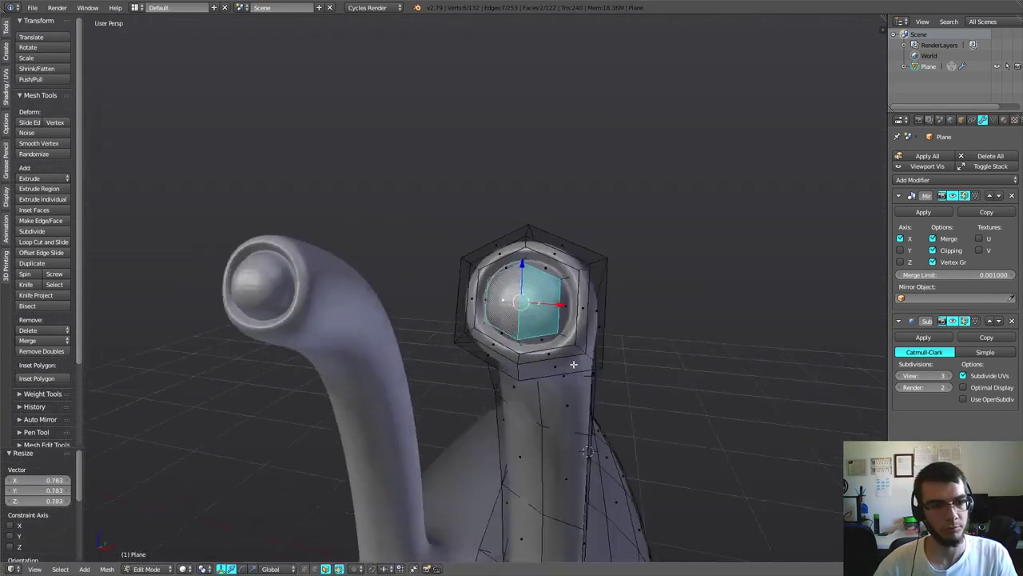
{"action": "left_click", "coordinate": [495, 356]}
{"action": "key", "text": "z"}
{"action": "scroll", "coordinate": [495, 356], "scroll_direction": "down", "scroll_amount": 3}
{"action": "key", "text": "z"}
{"action": "key", "text": "g"}
{"action": "left_click", "coordinate": [651, 321]}
{"action": "mouse_move", "coordinate": [495, 356]}
{"action": "middle_mouse_down"}
{"action": "mouse_move", "coordinate": [650, 320]}
{"action": "mouse_move", "coordinate": [656, 290]}
{"action": "mouse_move", "coordinate": [632, 365]}
{"action": "mouse_move", "coordinate": [630, 328]}
{"action": "mouse_move", "coordinate": [498, 327]}
{"action": "mouse_move", "coordinate": [528, 324]}
{"action": "mouse_move", "coordinate": [497, 333]}
{"action": "mouse_move", "coordinate": [502, 371]}
{"action": "mouse_move", "coordinate": [610, 372]}
{"action": "mouse_move", "coordinate": [583, 346]}
{"action": "middle_mouse_up"}
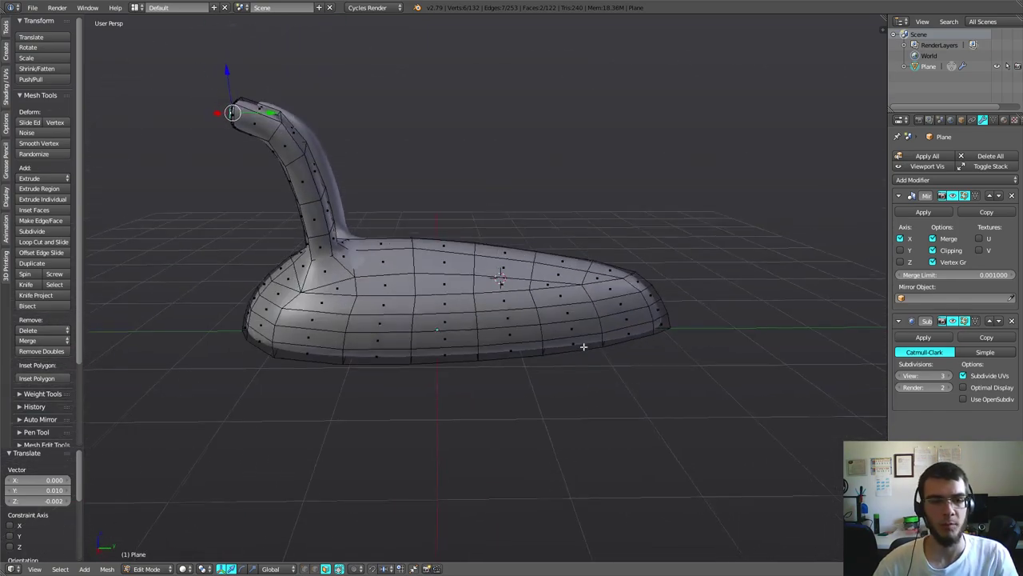
- Select a vertex on the hull's upper front edge and raise it 0.018 on Z
{"action": "mouse_move", "coordinate": [429, 430]}
{"action": "middle_mouse_down"}
{"action": "mouse_move", "coordinate": [432, 418]}
{"action": "mouse_move", "coordinate": [392, 377]}
{"action": "mouse_move", "coordinate": [456, 419]}
{"action": "middle_mouse_up"}
{"action": "scroll", "coordinate": [495, 337], "scroll_direction": "up", "scroll_amount": 5}
{"action": "middle_click_drag", "start_coordinate": [495, 337], "coordinate": [461, 370]}
{"action": "right_click", "coordinate": [445, 262]}
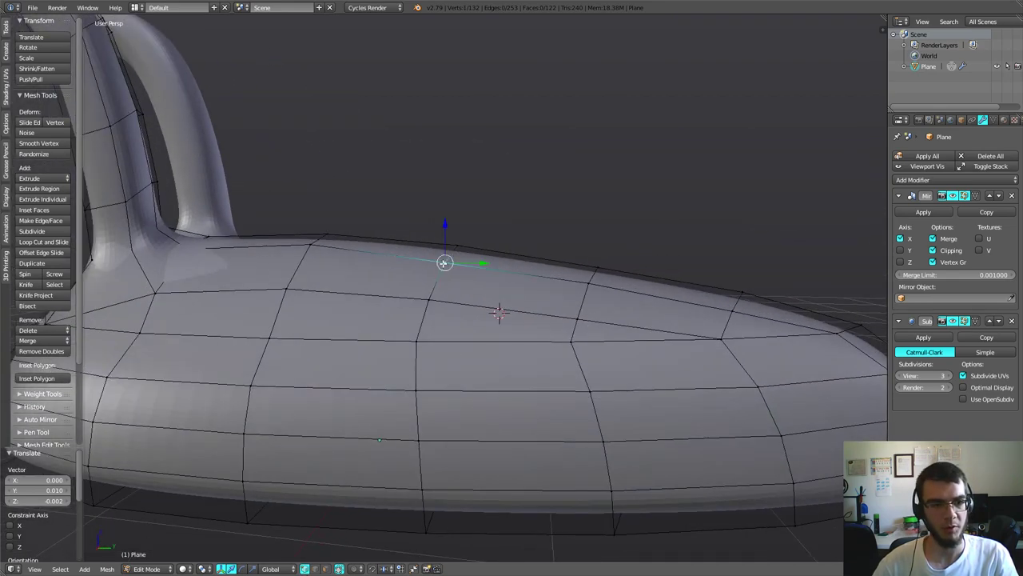
{"action": "left_click_drag", "start_coordinate": [444, 231], "coordinate": [447, 224]}
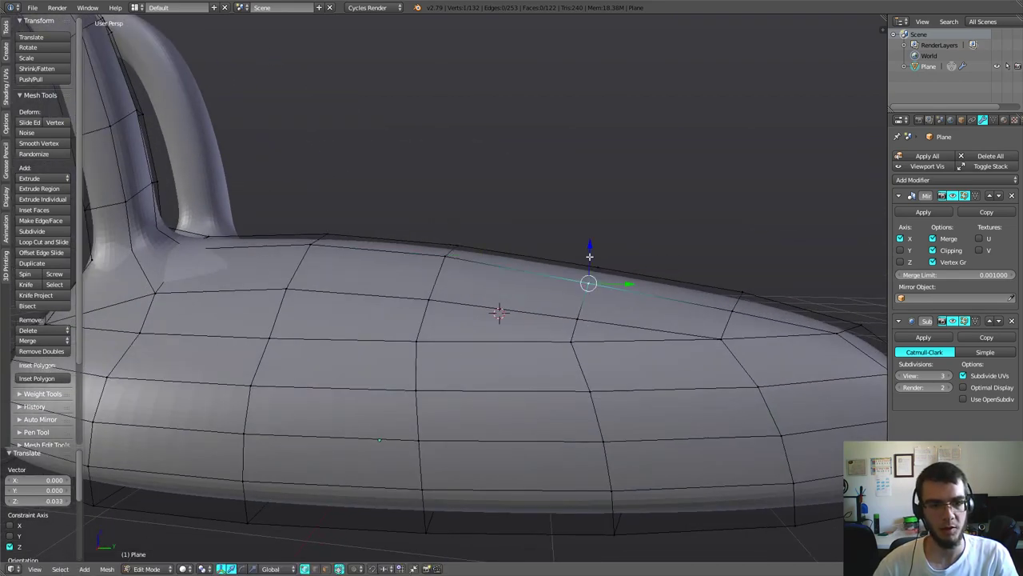
{"action": "mouse_move", "coordinate": [589, 256]}
{"action": "middle_mouse_down"}
{"action": "mouse_move", "coordinate": [512, 271]}
{"action": "mouse_move", "coordinate": [575, 265]}
{"action": "middle_mouse_up"}
{"action": "key", "text": "KP_1"}
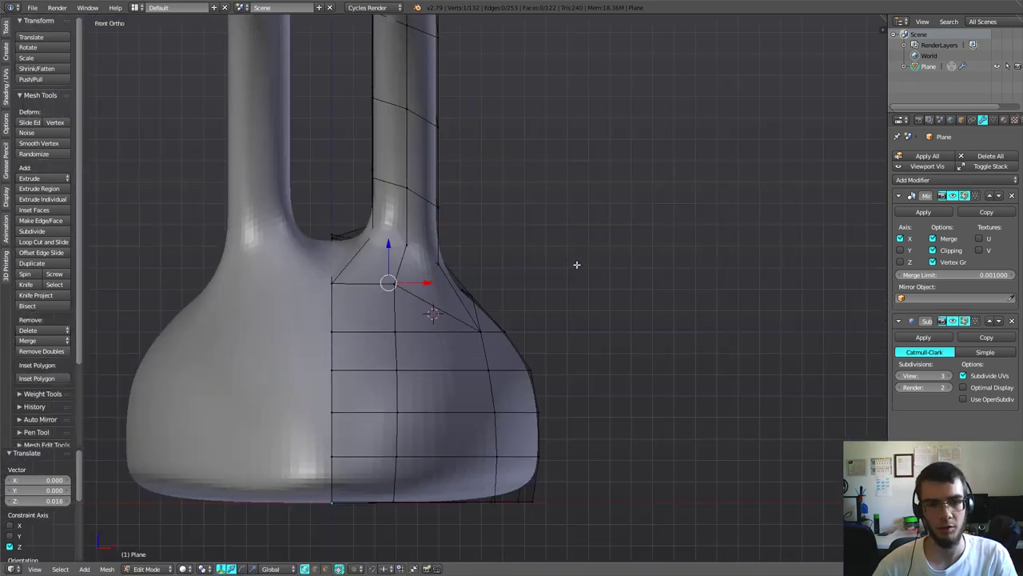
{"action": "key", "text": "KP_3"}
{"action": "scroll", "coordinate": [511, 271], "scroll_direction": "down", "scroll_amount": 2}
{"action": "left_click_drag", "start_coordinate": [413, 242], "coordinate": [413, 240]}
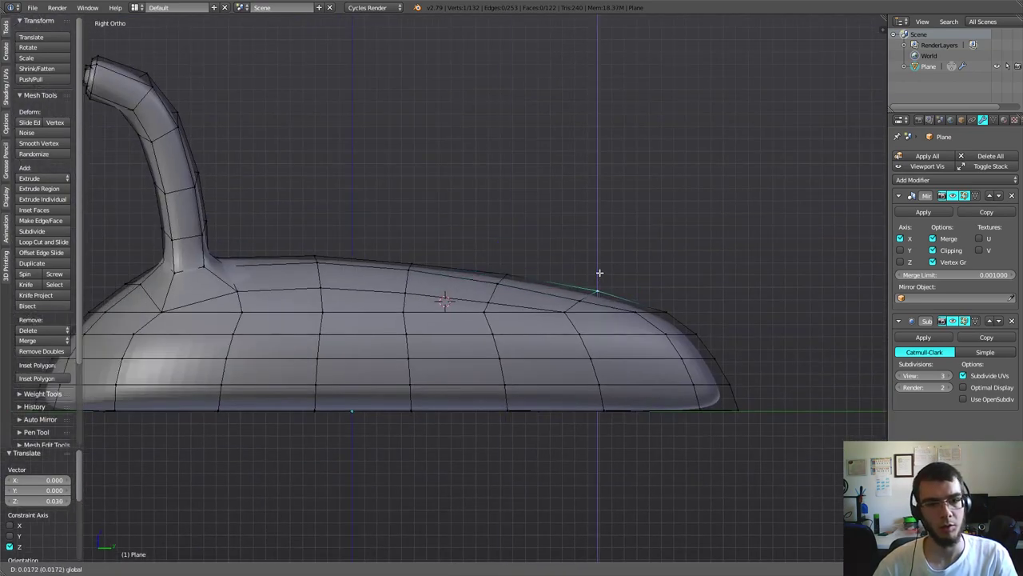
{"action": "scroll", "coordinate": [412, 240], "scroll_direction": "up", "scroll_amount": 3}
- Shift the vertex 0.015 back along Y, then select the hull's top faces
{"action": "mouse_move", "coordinate": [445, 313]}
{"action": "middle_mouse_down"}
{"action": "mouse_move", "coordinate": [472, 327]}
{"action": "mouse_move", "coordinate": [456, 290]}
{"action": "mouse_move", "coordinate": [450, 310]}
{"action": "mouse_move", "coordinate": [560, 344]}
{"action": "mouse_move", "coordinate": [719, 416]}
{"action": "middle_mouse_up"}
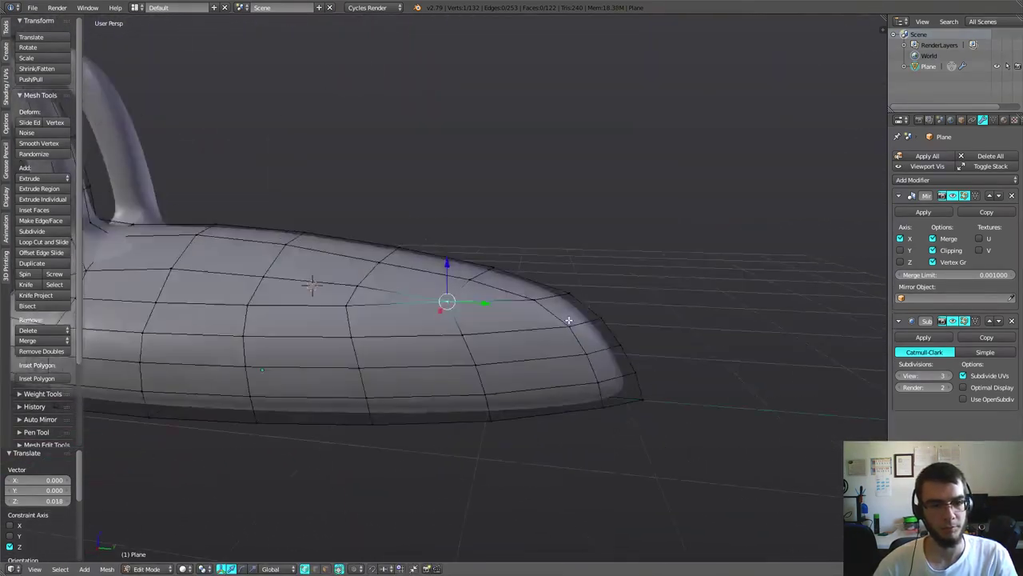
{"action": "key", "text": "KP_3"}
{"action": "key", "text": "g"}
{"action": "key", "text": "y"}
{"action": "left_click", "coordinate": [788, 327]}
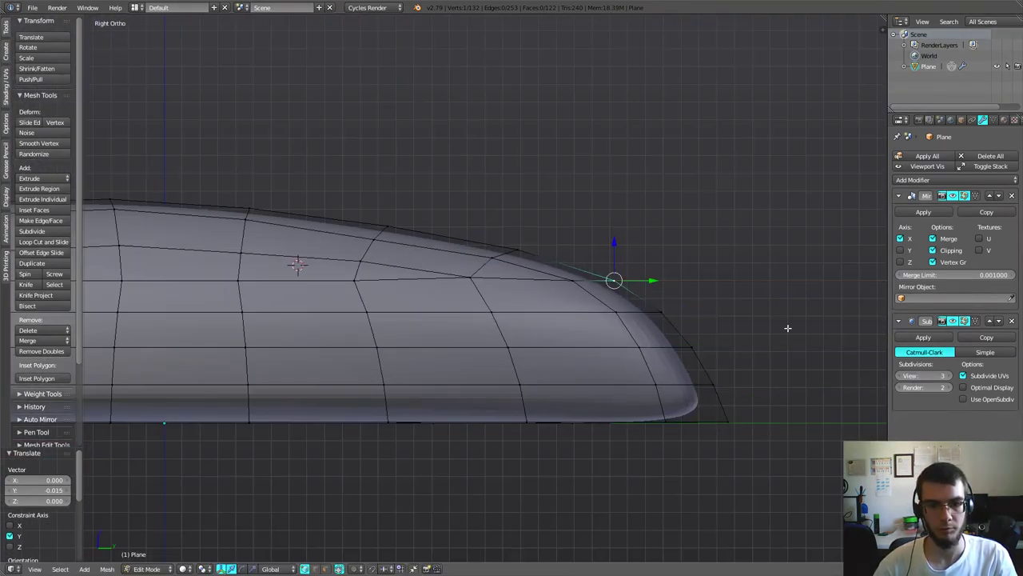
{"action": "mouse_move", "coordinate": [788, 327]}
{"action": "middle_mouse_down"}
{"action": "mouse_move", "coordinate": [696, 361]}
{"action": "mouse_move", "coordinate": [583, 334]}
{"action": "mouse_move", "coordinate": [549, 422]}
{"action": "mouse_move", "coordinate": [589, 372]}
{"action": "mouse_move", "coordinate": [595, 425]}
{"action": "middle_mouse_up"}
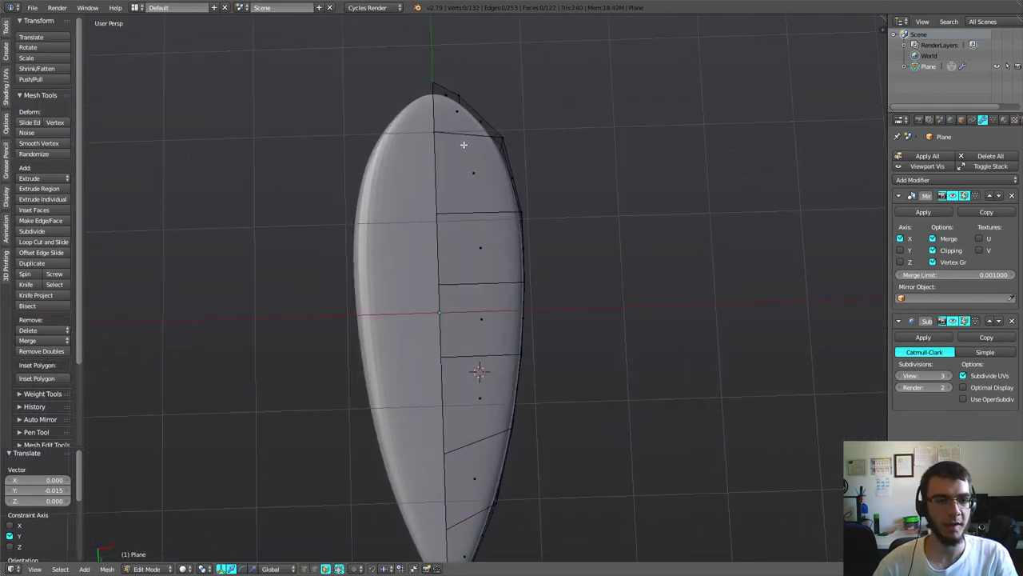
{"action": "left_click_drag", "start_coordinate": [456, 114], "coordinate": [473, 540]}
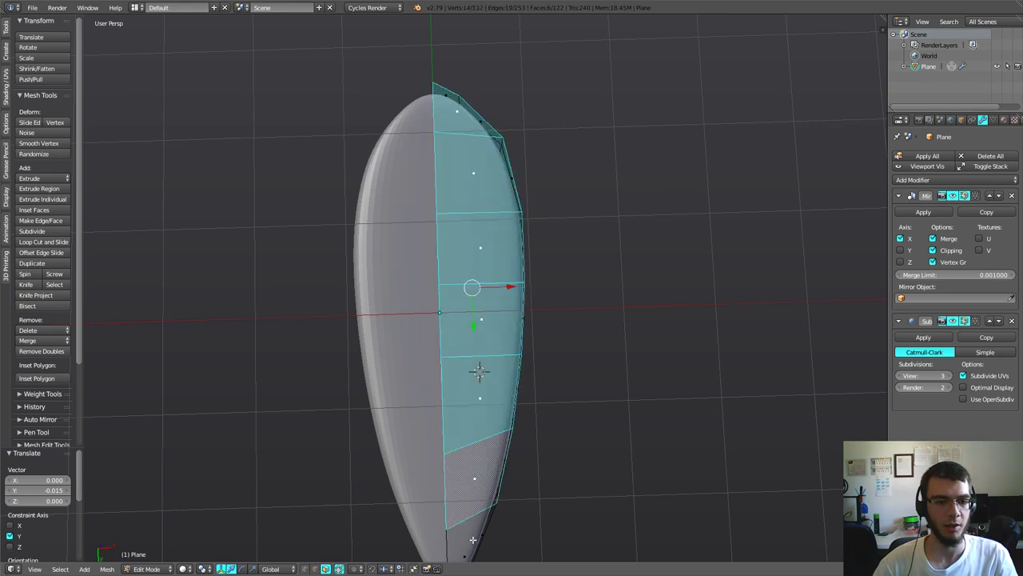
- Inset the selected hull top faces, previewing a thickness of about 0.092
{"action": "mouse_move", "coordinate": [473, 539]}
{"action": "middle_mouse_down"}
{"action": "mouse_move", "coordinate": [492, 308]}
{"action": "mouse_move", "coordinate": [587, 333]}
{"action": "mouse_move", "coordinate": [529, 331]}
{"action": "mouse_move", "coordinate": [595, 306]}
{"action": "middle_mouse_up"}
{"action": "scroll", "coordinate": [492, 309], "scroll_direction": "up", "scroll_amount": 3}
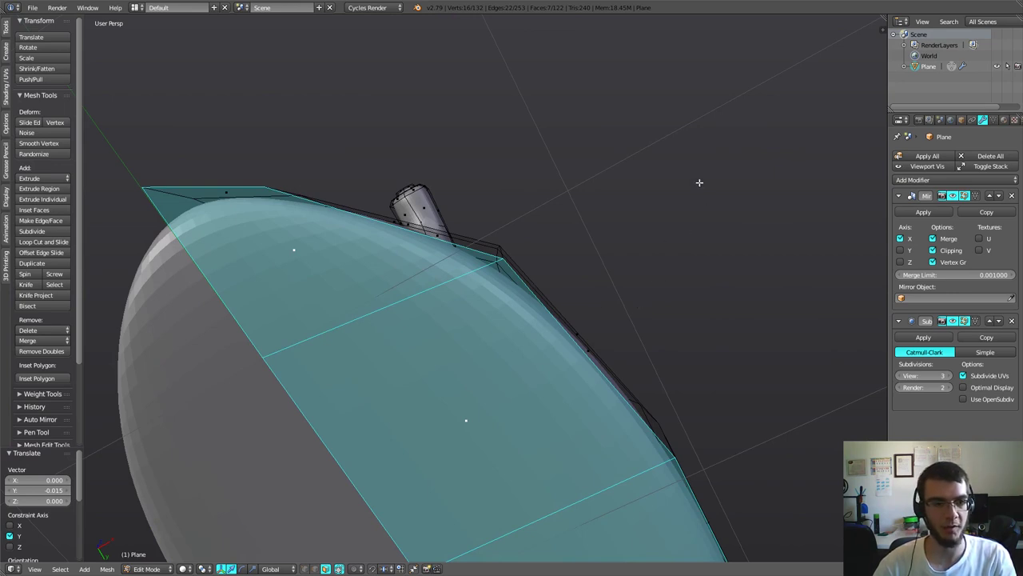
{"action": "key", "text": "i"}
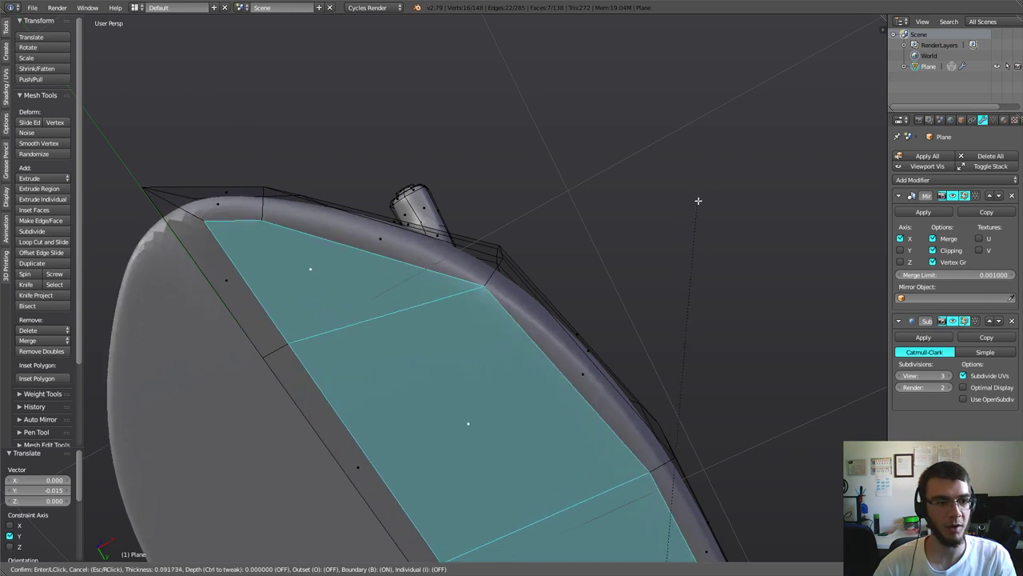
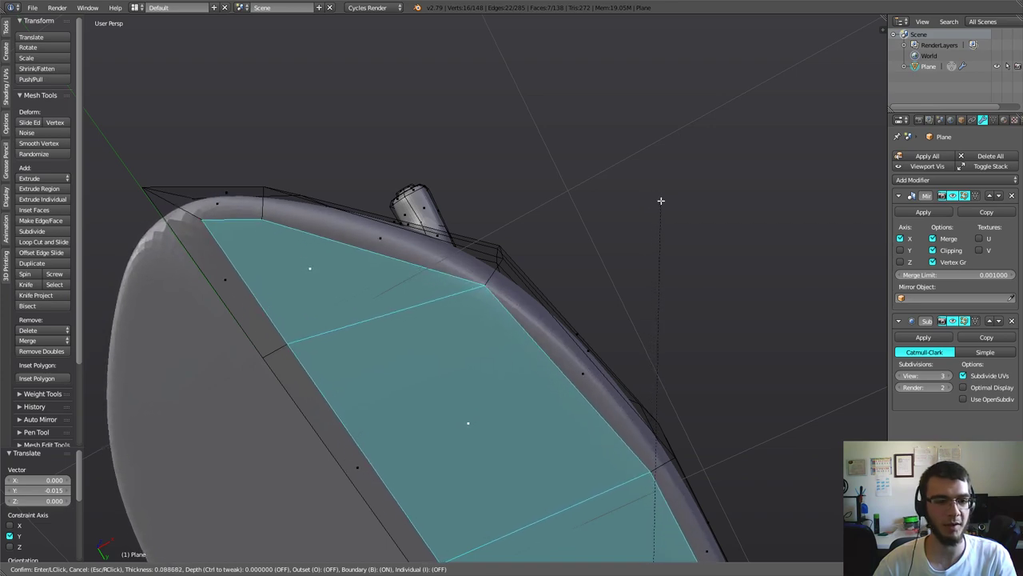
- Cancel the unfinished inset and add an edge loop around the slug's lower body
{"action": "key", "text": "Escape"}
{"action": "scroll", "coordinate": [661, 201], "scroll_direction": "down", "scroll_amount": 3}
{"action": "mouse_move", "coordinate": [587, 277]}
{"action": "middle_mouse_down"}
{"action": "mouse_move", "coordinate": [525, 279]}
{"action": "mouse_move", "coordinate": [523, 243]}
{"action": "mouse_move", "coordinate": [524, 335]}
{"action": "middle_mouse_up"}
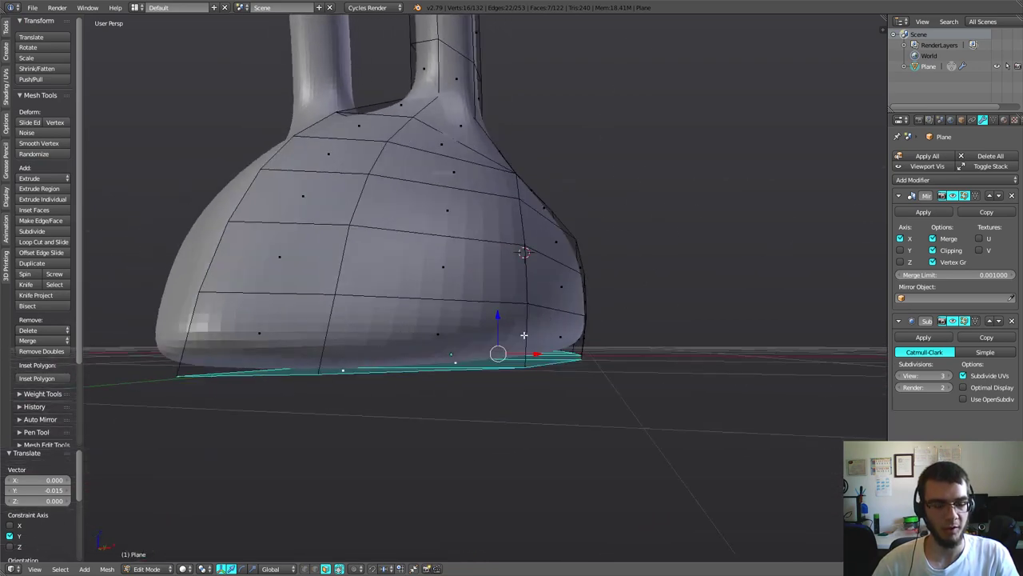
{"action": "key", "text": "ctrl+r"}
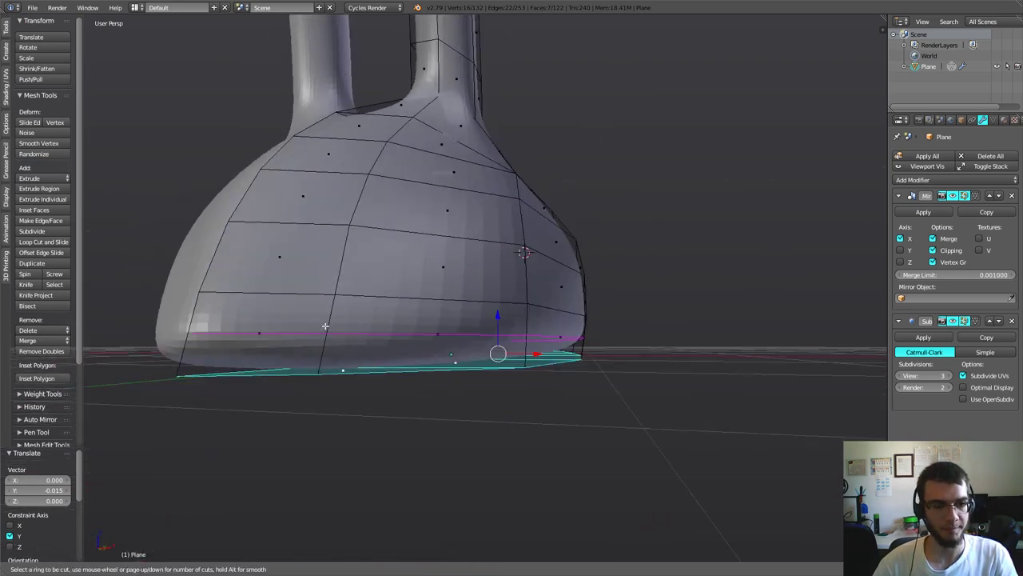
{"action": "left_click", "coordinate": [329, 318]}
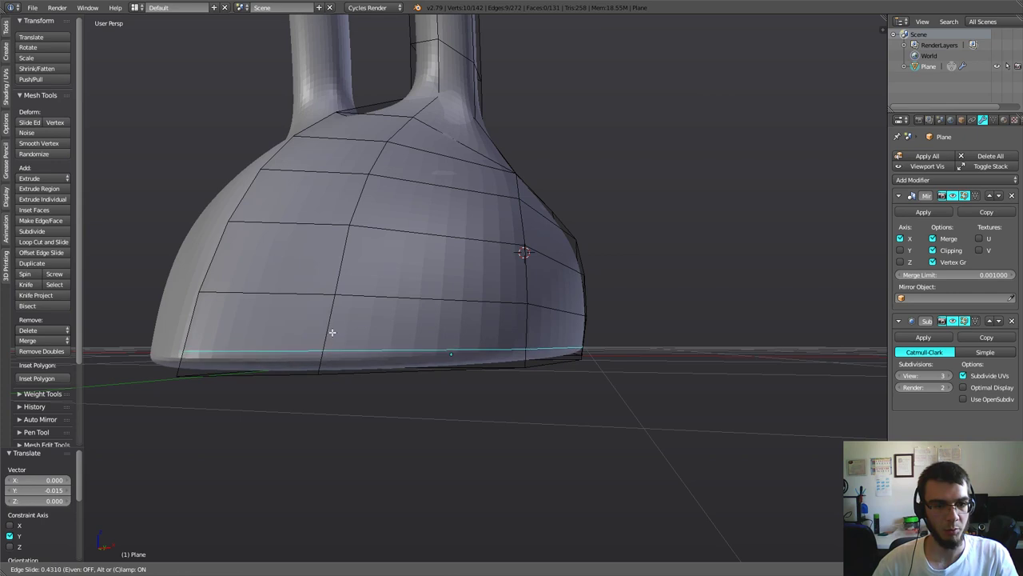
{"action": "left_click", "coordinate": [338, 334]}
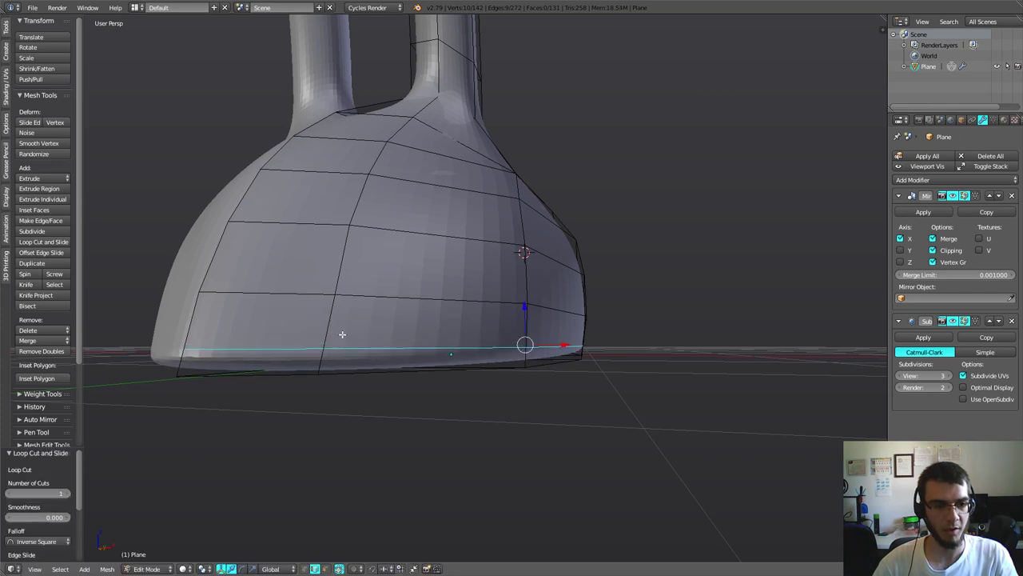
- Slide the new loop down near the base and return to Object Mode
{"action": "mouse_move", "coordinate": [338, 336]}
{"action": "middle_mouse_down"}
{"action": "mouse_move", "coordinate": [432, 319]}
{"action": "mouse_move", "coordinate": [455, 331]}
{"action": "middle_mouse_up"}
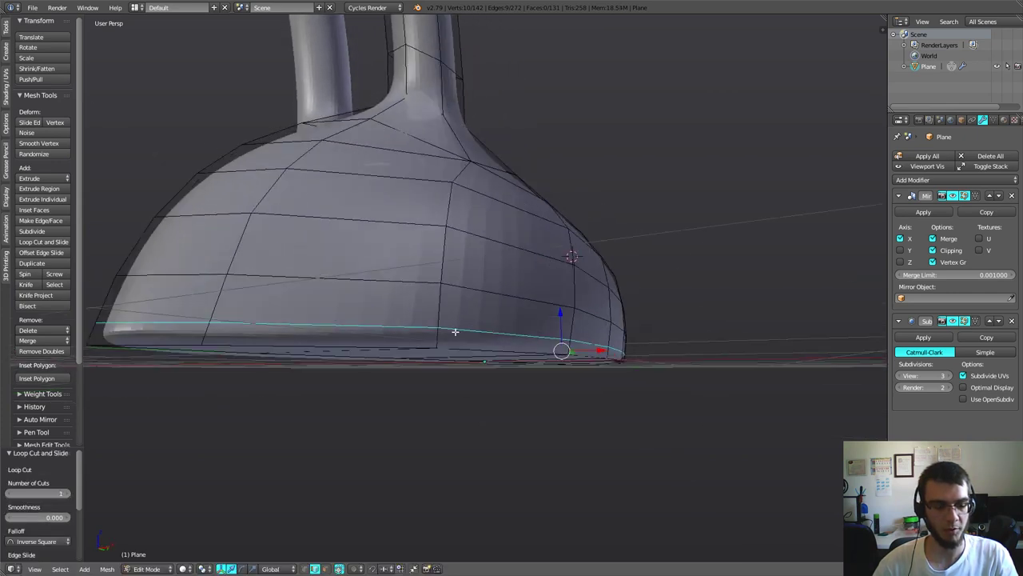
{"action": "scroll", "coordinate": [617, 348], "scroll_direction": "up", "scroll_amount": 2}
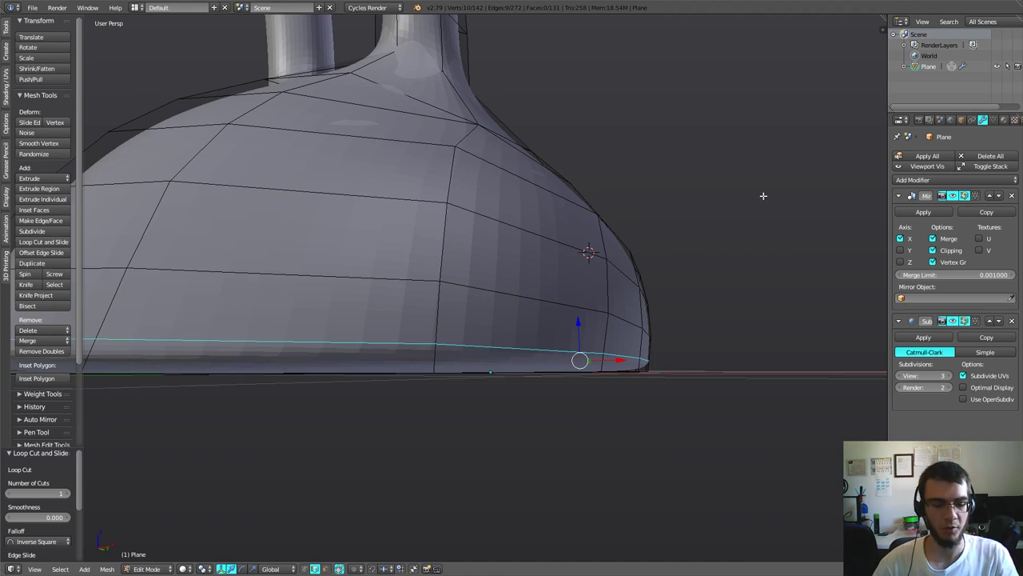
{"action": "key", "text": "g"}
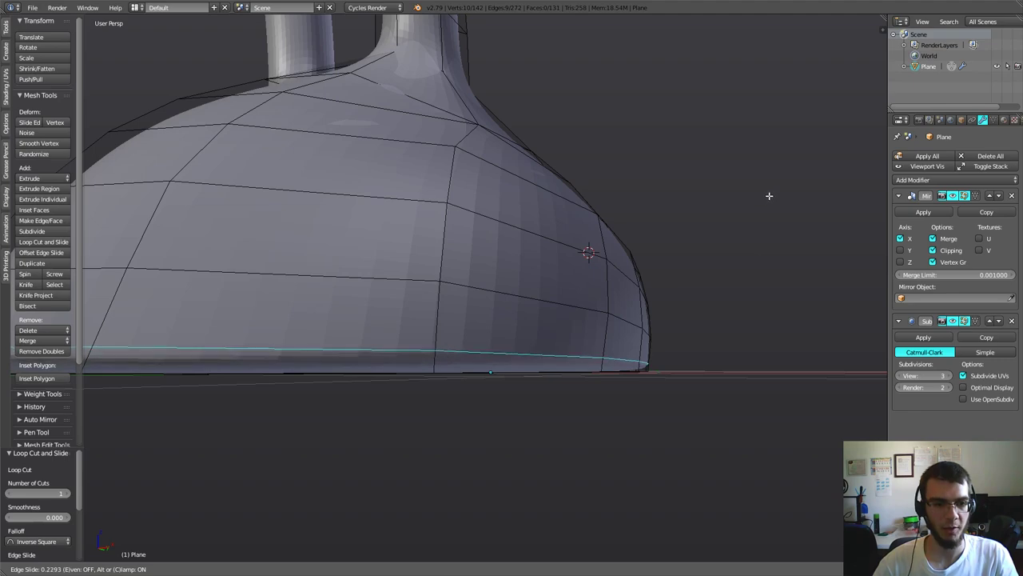
{"action": "left_click", "coordinate": [769, 195]}
{"action": "mouse_move", "coordinate": [767, 195]}
{"action": "middle_mouse_down"}
{"action": "mouse_move", "coordinate": [599, 281]}
{"action": "mouse_move", "coordinate": [657, 316]}
{"action": "mouse_move", "coordinate": [662, 169]}
{"action": "mouse_move", "coordinate": [624, 262]}
{"action": "mouse_move", "coordinate": [593, 279]}
{"action": "middle_mouse_up"}
{"action": "key", "text": "Tab"}
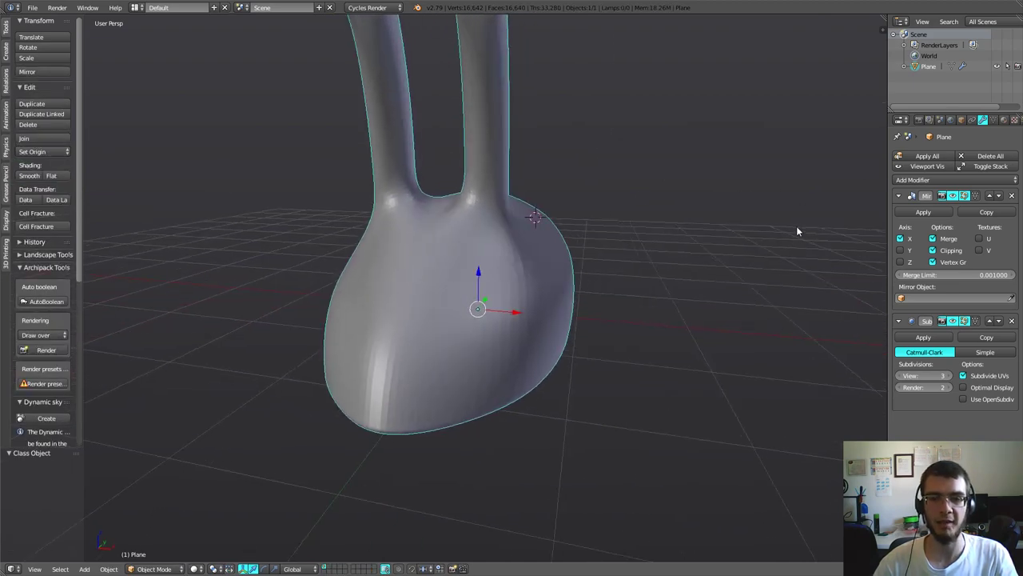
- Apply the Mirror modifier, then enter Edit Mode in face select and view the underside
{"action": "left_click", "coordinate": [920, 213]}
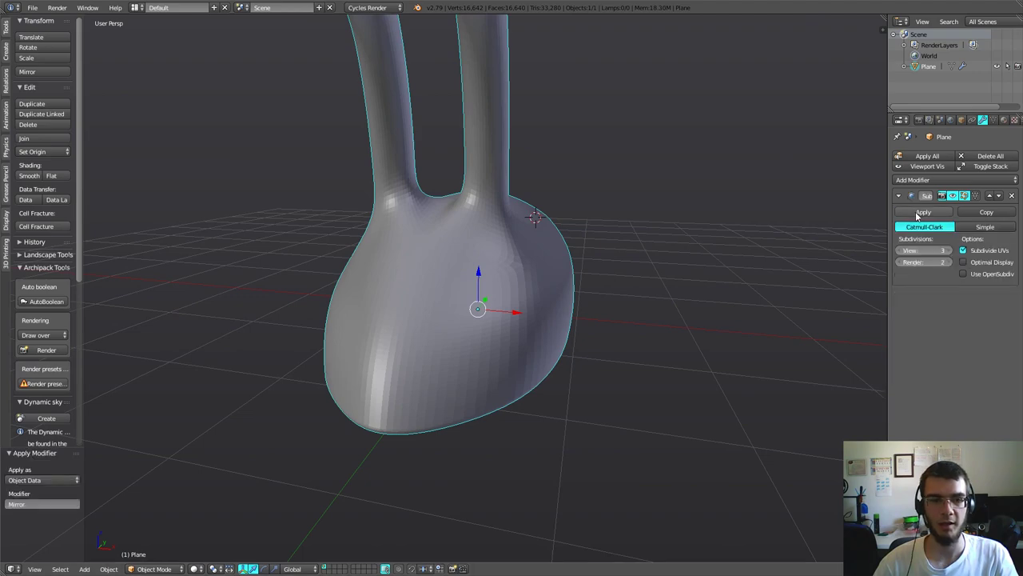
{"action": "mouse_move", "coordinate": [800, 256]}
{"action": "middle_mouse_down"}
{"action": "mouse_move", "coordinate": [592, 301]}
{"action": "mouse_move", "coordinate": [566, 155]}
{"action": "mouse_move", "coordinate": [480, 281]}
{"action": "mouse_move", "coordinate": [356, 278]}
{"action": "mouse_move", "coordinate": [503, 238]}
{"action": "middle_mouse_up"}
{"action": "key", "text": "Tab"}
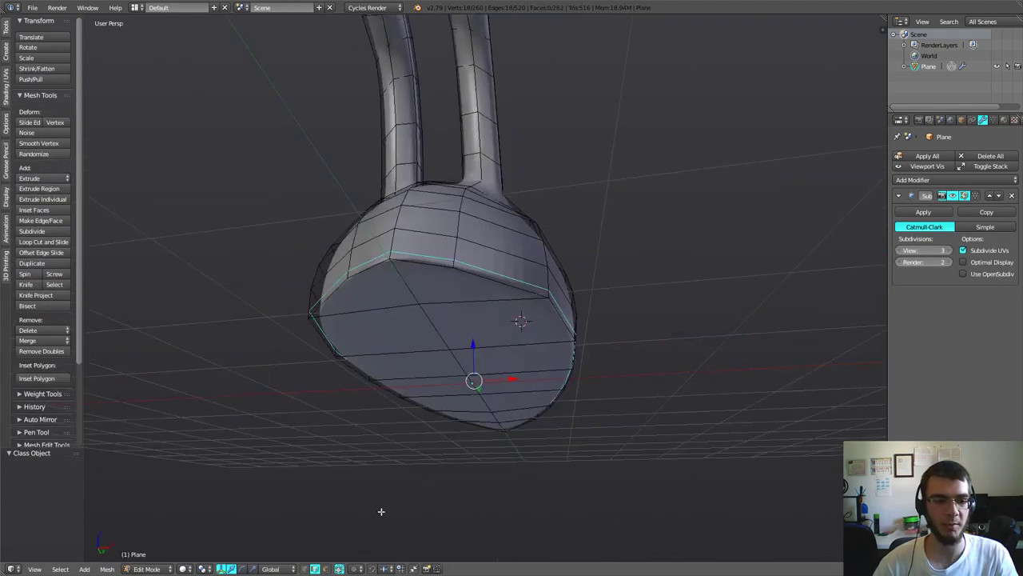
{"action": "left_click", "coordinate": [327, 568]}
{"action": "middle_click_drag", "start_coordinate": [335, 520], "coordinate": [466, 236]}
- Select all the underside faces and inset them at thickness 0.0310
{"action": "key", "text": "a"}
{"action": "key", "text": "a"}
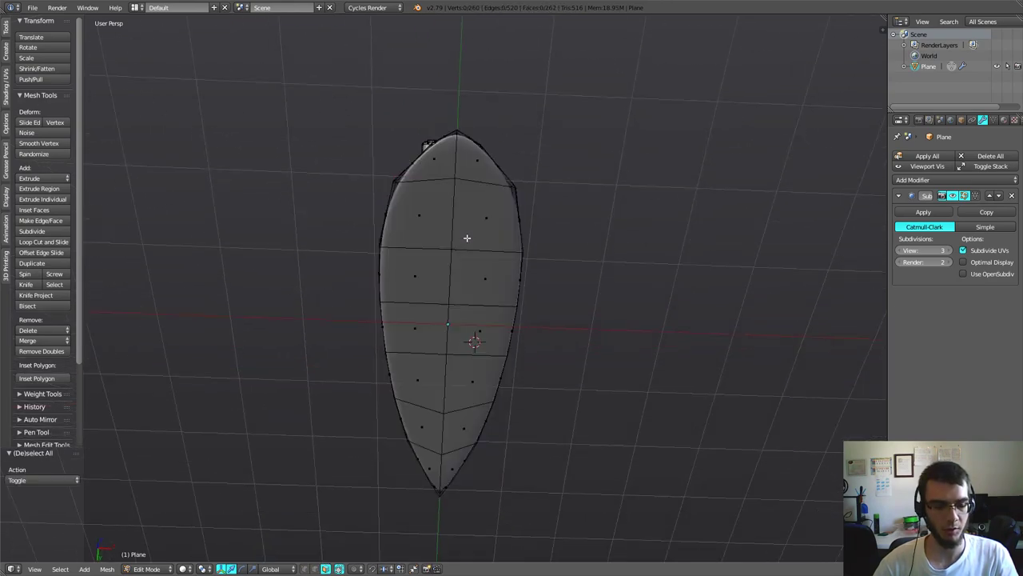
{"action": "key", "text": "b"}
{"action": "left_click_drag", "start_coordinate": [440, 166], "coordinate": [450, 459]}
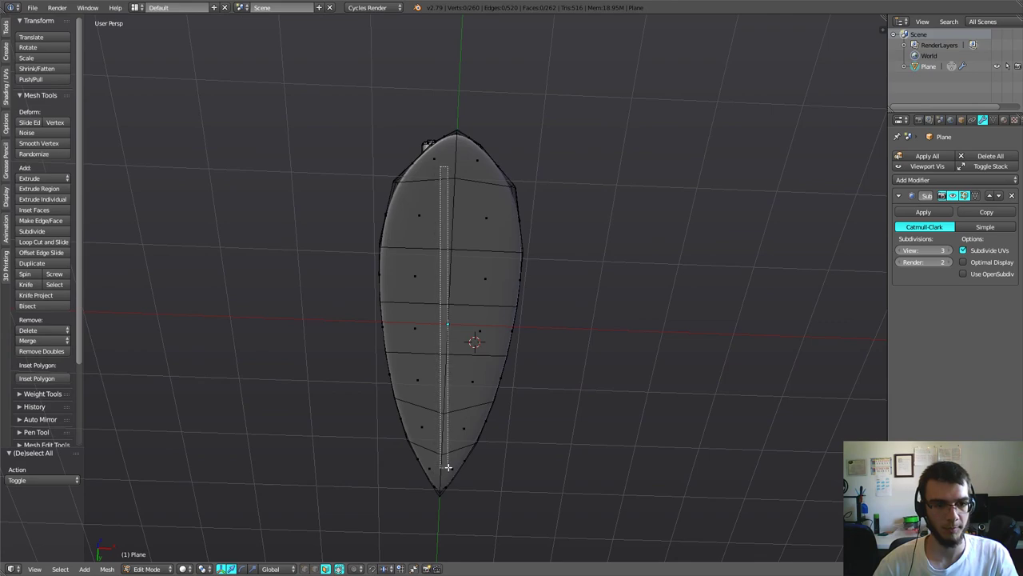
{"action": "right_click", "coordinate": [497, 215], "text": "shift"}
{"action": "right_click", "coordinate": [480, 156], "text": "shift"}
{"action": "middle_click_drag", "start_coordinate": [480, 156], "coordinate": [520, 275]}
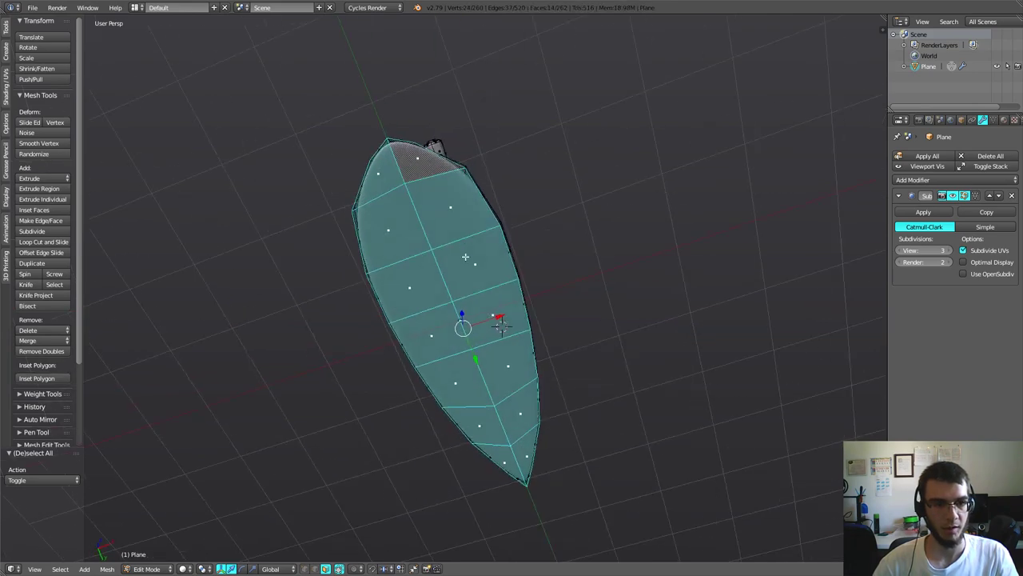
{"action": "scroll", "coordinate": [519, 275], "scroll_direction": "up", "scroll_amount": 2}
{"action": "scroll", "coordinate": [601, 286], "scroll_direction": "up", "scroll_amount": 2}
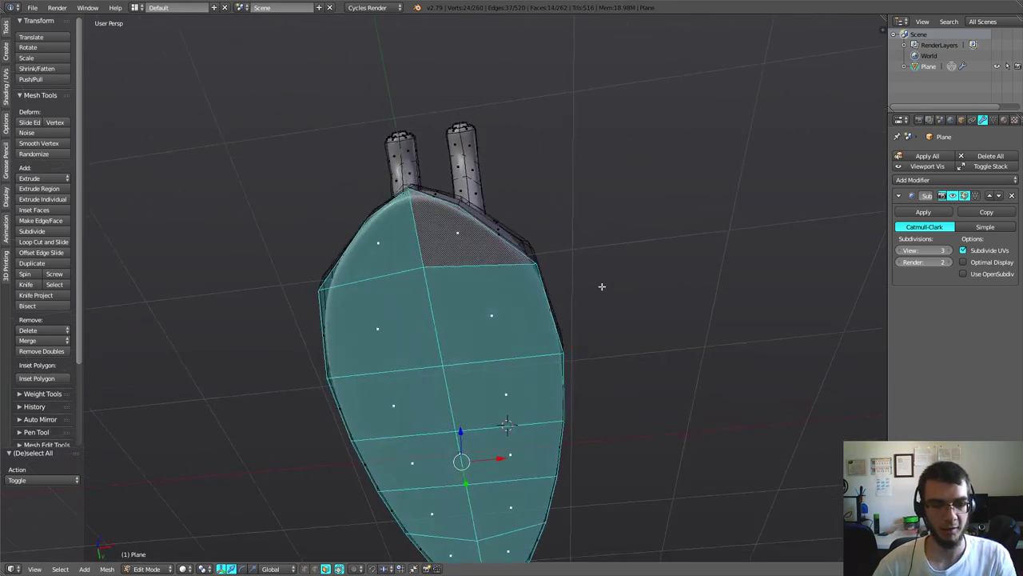
{"action": "scroll", "coordinate": [600, 285], "scroll_direction": "up", "scroll_amount": 2}
{"action": "key", "text": "i"}
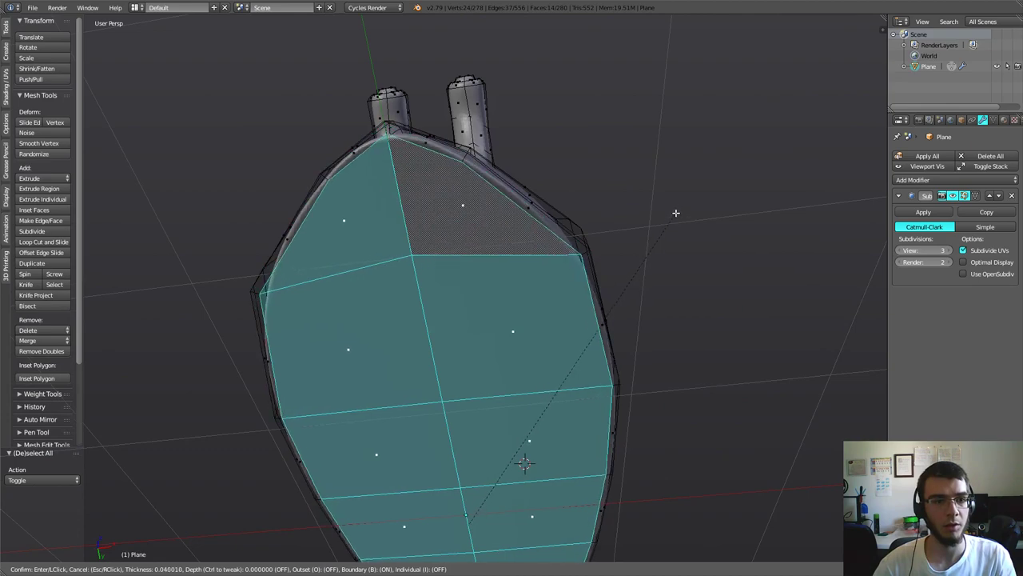
{"action": "left_click", "coordinate": [675, 212]}
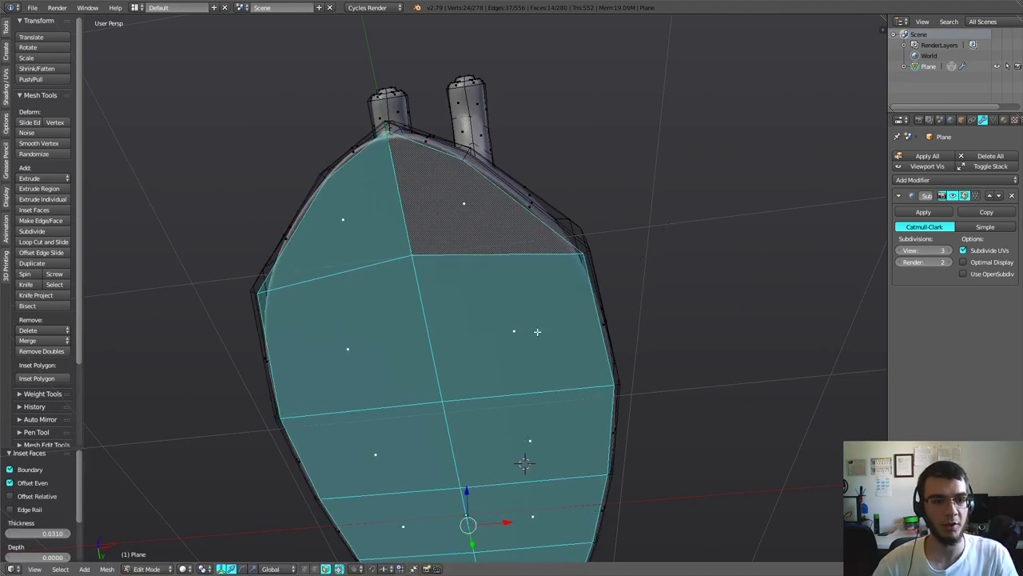
- Inset the underside faces a second time with a thinner 0.0162 thickness
{"action": "middle_click_drag", "start_coordinate": [537, 331], "coordinate": [408, 257]}
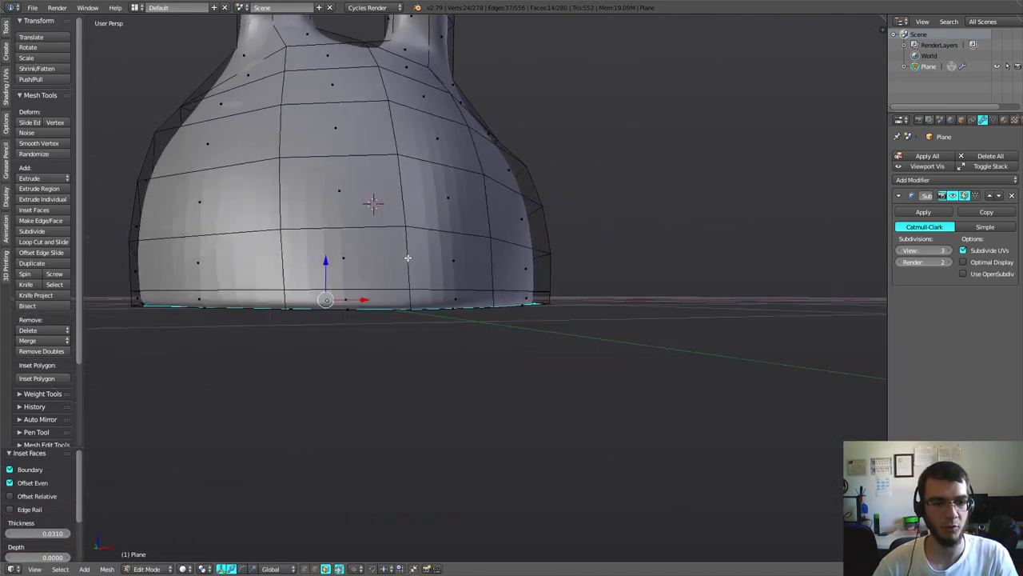
{"action": "scroll", "coordinate": [408, 258], "scroll_direction": "up", "scroll_amount": 3}
{"action": "mouse_move", "coordinate": [347, 171]}
{"action": "middle_mouse_down"}
{"action": "mouse_move", "coordinate": [435, 280]}
{"action": "mouse_move", "coordinate": [514, 329]}
{"action": "middle_mouse_up"}
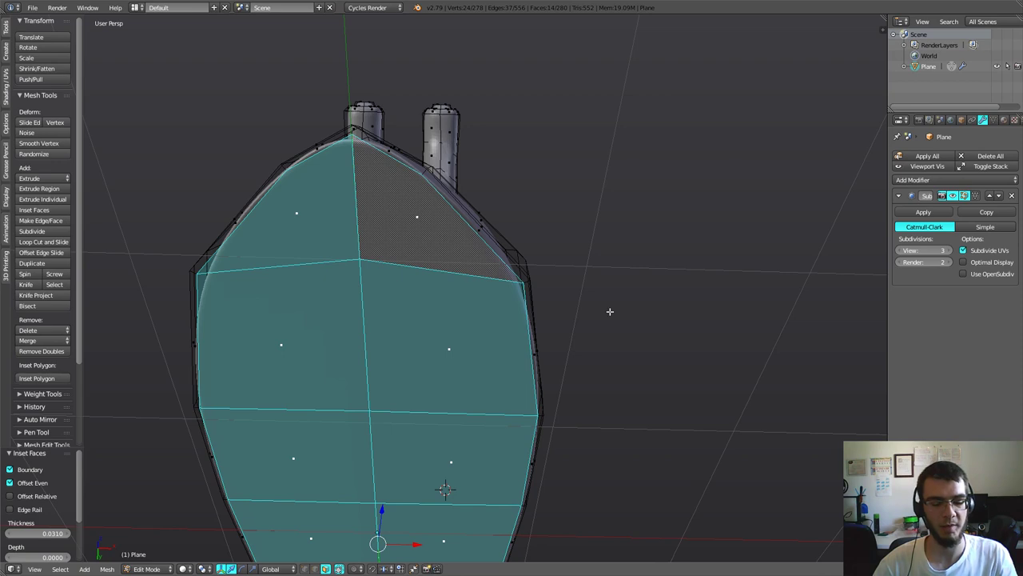
{"action": "middle_click_drag", "start_coordinate": [637, 259], "coordinate": [638, 223]}
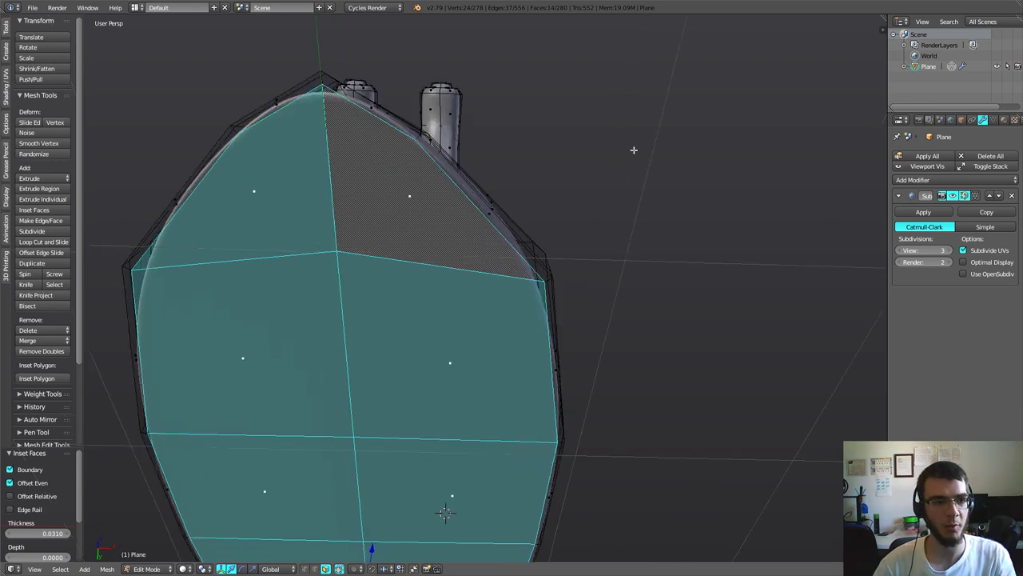
{"action": "key", "text": "i"}
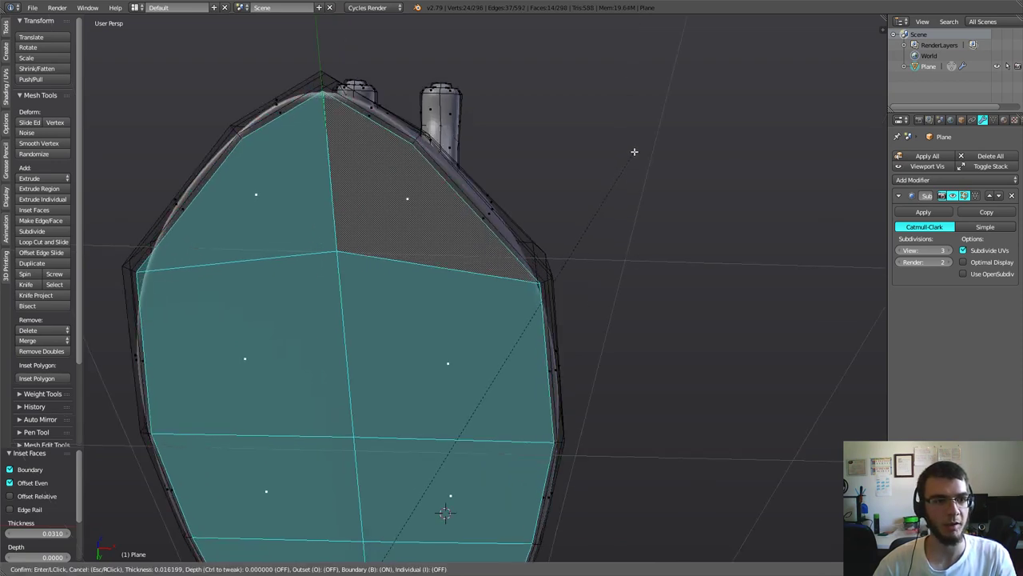
{"action": "left_click", "coordinate": [634, 151]}
{"action": "mouse_move", "coordinate": [633, 151]}
{"action": "middle_mouse_down"}
{"action": "mouse_move", "coordinate": [458, 271]}
{"action": "mouse_move", "coordinate": [400, 331]}
{"action": "mouse_move", "coordinate": [619, 383]}
{"action": "middle_mouse_up"}
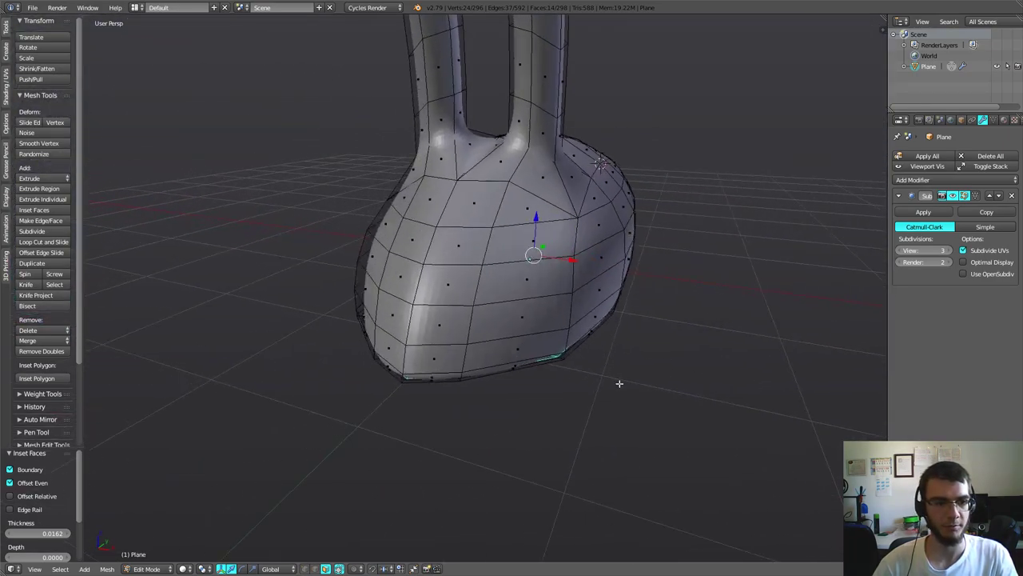
- Switch to vertex select and pick the bottom-front vertex of the body
{"action": "left_click", "coordinate": [307, 568]}
{"action": "mouse_move", "coordinate": [372, 390]}
{"action": "middle_mouse_down"}
{"action": "mouse_move", "coordinate": [480, 351]}
{"action": "mouse_move", "coordinate": [374, 408]}
{"action": "mouse_move", "coordinate": [413, 415]}
{"action": "middle_mouse_up"}
{"action": "right_click", "coordinate": [420, 404]}
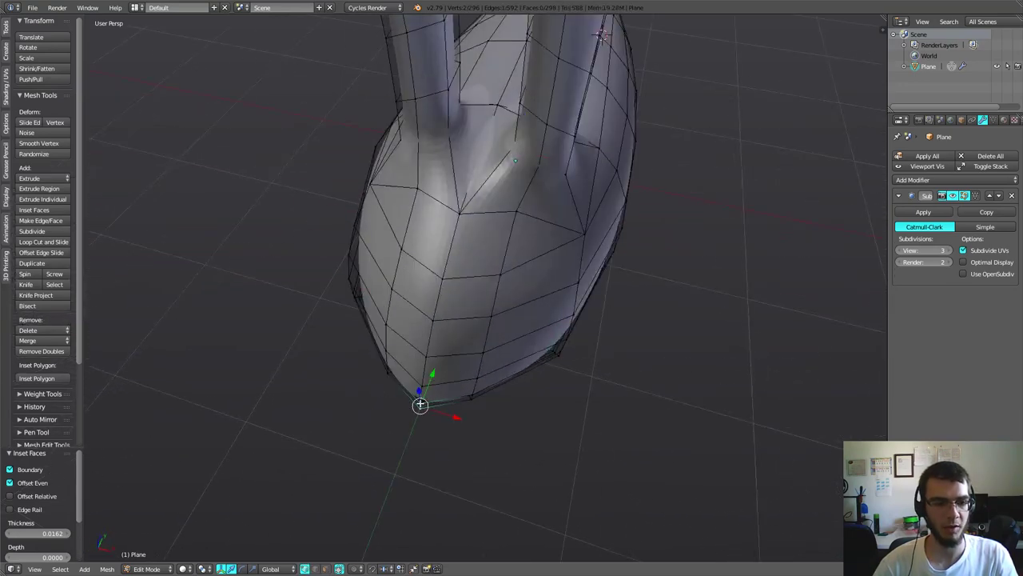
{"action": "middle_click_drag", "start_coordinate": [430, 365], "coordinate": [368, 318]}
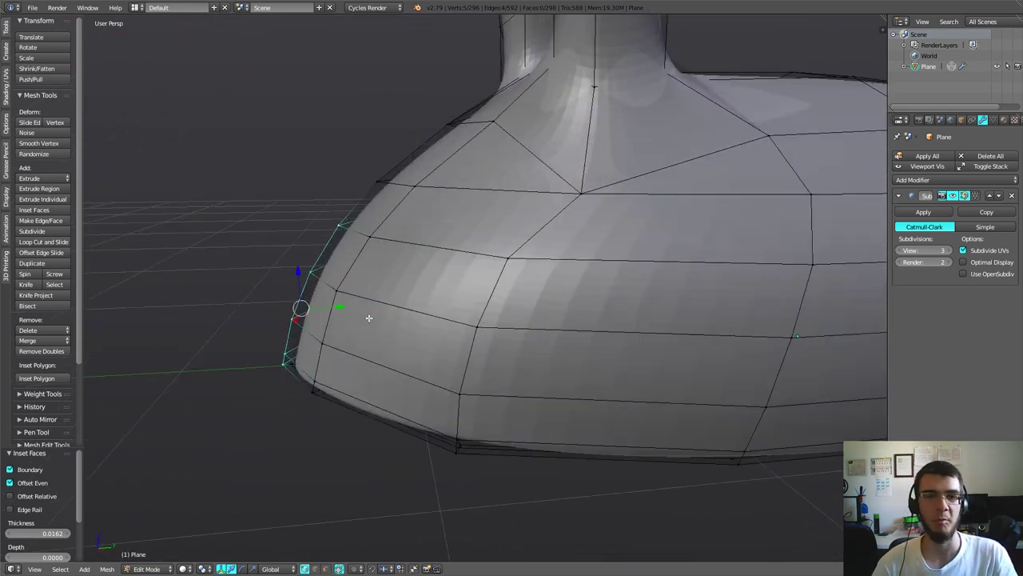
{"action": "mouse_move", "coordinate": [368, 318]}
{"action": "middle_mouse_down"}
{"action": "mouse_move", "coordinate": [413, 302]}
{"action": "mouse_move", "coordinate": [483, 332]}
{"action": "middle_mouse_up"}
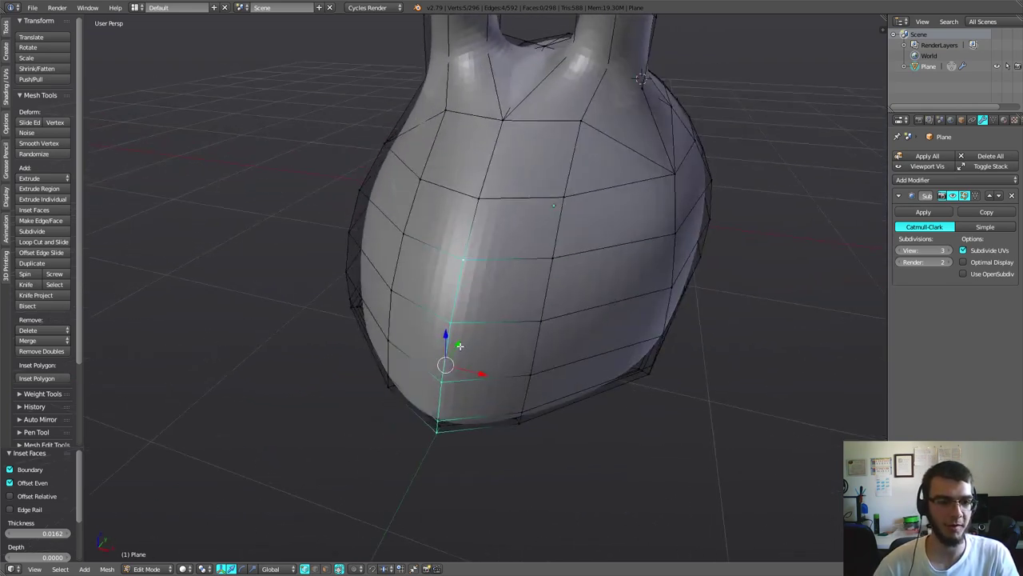
- Slide the front vertices with factor 0.093 and view the smoothed slug in Object Mode
{"action": "left_click_drag", "start_coordinate": [460, 346], "coordinate": [461, 342]}
{"action": "mouse_move", "coordinate": [461, 342]}
{"action": "middle_mouse_down"}
{"action": "mouse_move", "coordinate": [432, 309]}
{"action": "mouse_move", "coordinate": [385, 314]}
{"action": "middle_mouse_up"}
{"action": "scroll", "coordinate": [432, 310], "scroll_direction": "up", "scroll_amount": 3}
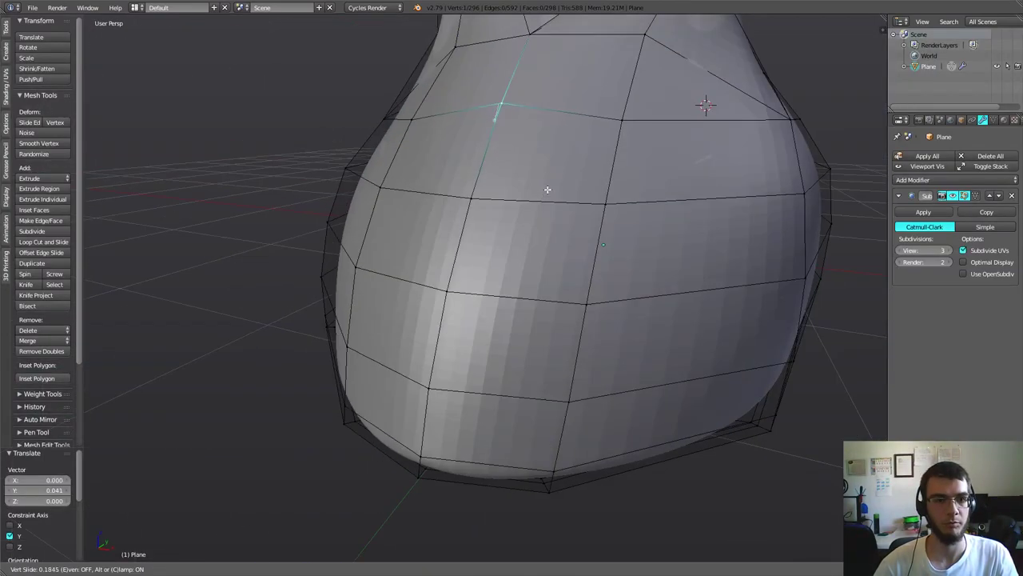
{"action": "left_click", "coordinate": [485, 64]}
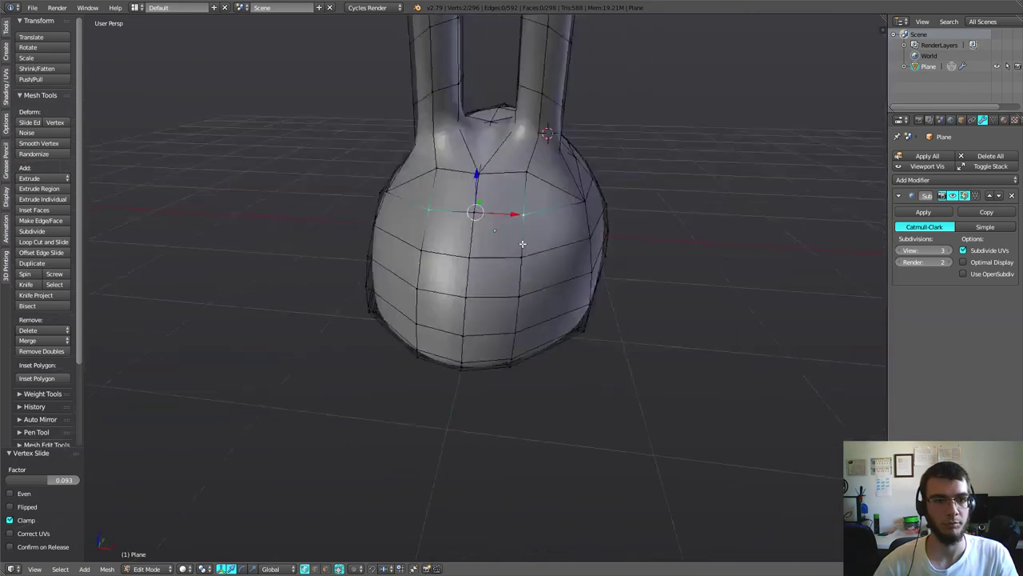
{"action": "scroll", "coordinate": [522, 243], "scroll_direction": "down", "scroll_amount": 5}
{"action": "mouse_move", "coordinate": [522, 243]}
{"action": "middle_mouse_down"}
{"action": "mouse_move", "coordinate": [626, 324]}
{"action": "mouse_move", "coordinate": [559, 312]}
{"action": "mouse_move", "coordinate": [690, 299]}
{"action": "mouse_move", "coordinate": [702, 319]}
{"action": "mouse_move", "coordinate": [637, 331]}
{"action": "mouse_move", "coordinate": [569, 324]}
{"action": "mouse_move", "coordinate": [587, 336]}
{"action": "mouse_move", "coordinate": [569, 308]}
{"action": "middle_mouse_up"}
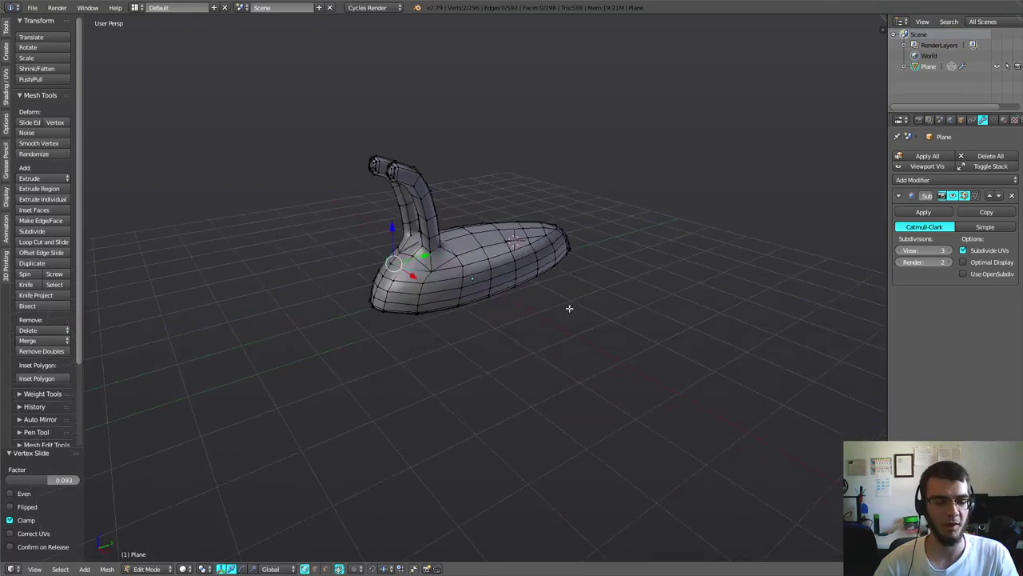
{"action": "key", "text": "Tab"}
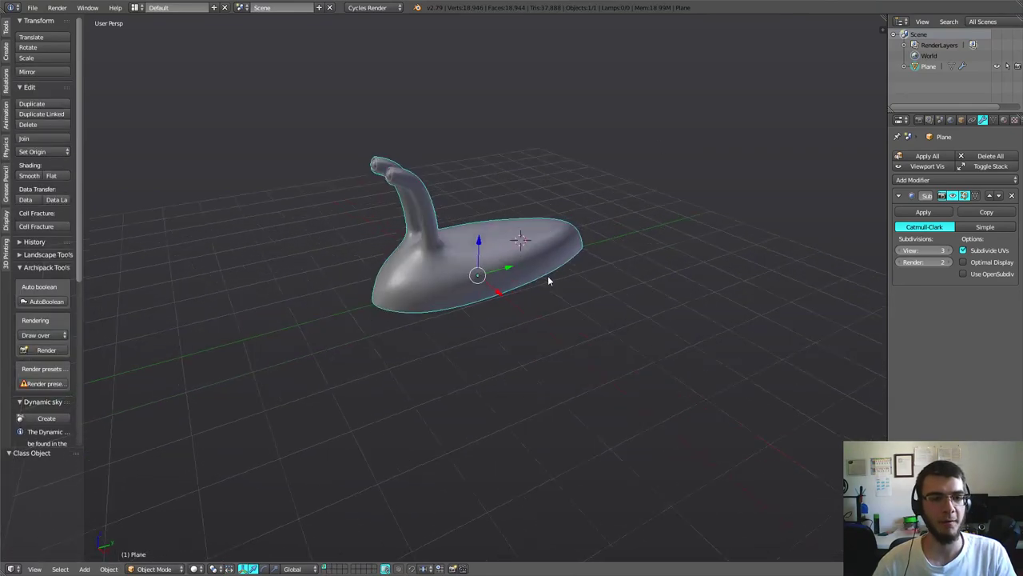
- Remove the Subsurf modifier, add a Multiresolution modifier and subdivide it to level 3
{"action": "mouse_move", "coordinate": [547, 275]}
{"action": "middle_mouse_down"}
{"action": "mouse_move", "coordinate": [435, 278]}
{"action": "mouse_move", "coordinate": [404, 304]}
{"action": "mouse_move", "coordinate": [424, 313]}
{"action": "mouse_move", "coordinate": [450, 279]}
{"action": "mouse_move", "coordinate": [512, 265]}
{"action": "mouse_move", "coordinate": [723, 307]}
{"action": "mouse_move", "coordinate": [603, 338]}
{"action": "mouse_move", "coordinate": [658, 327]}
{"action": "middle_mouse_up"}
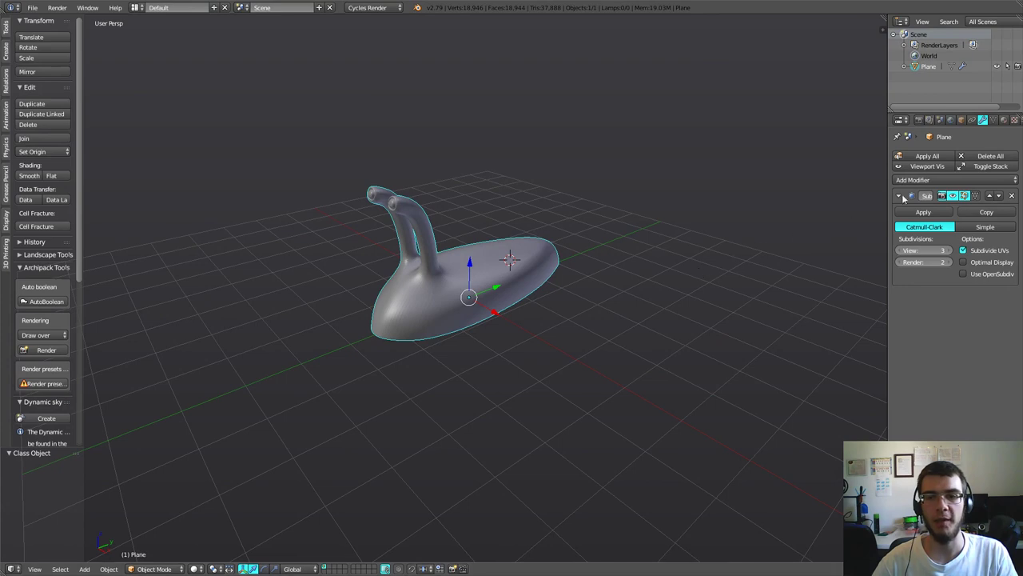
{"action": "left_click", "coordinate": [1013, 197]}
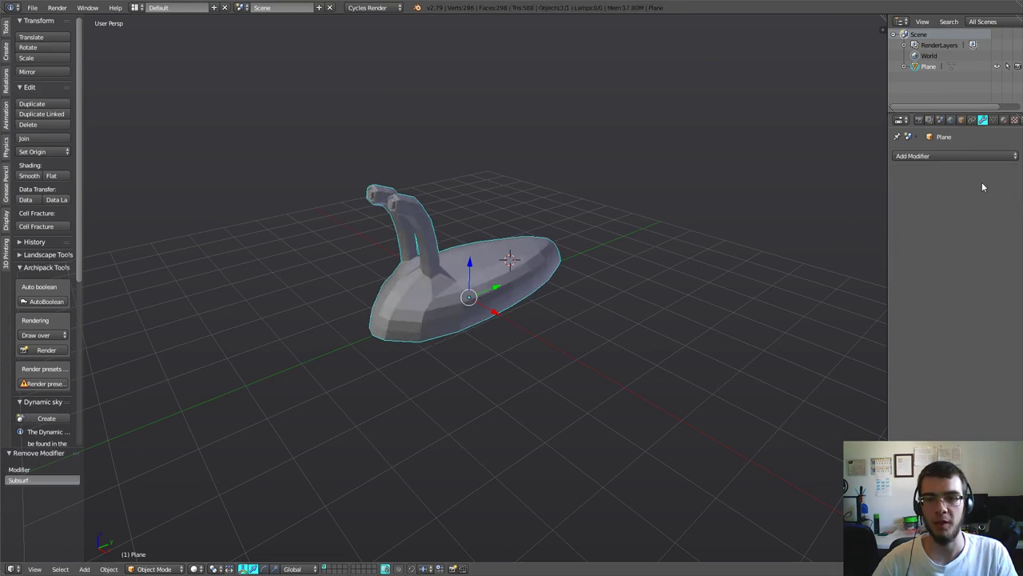
{"action": "left_click", "coordinate": [944, 156]}
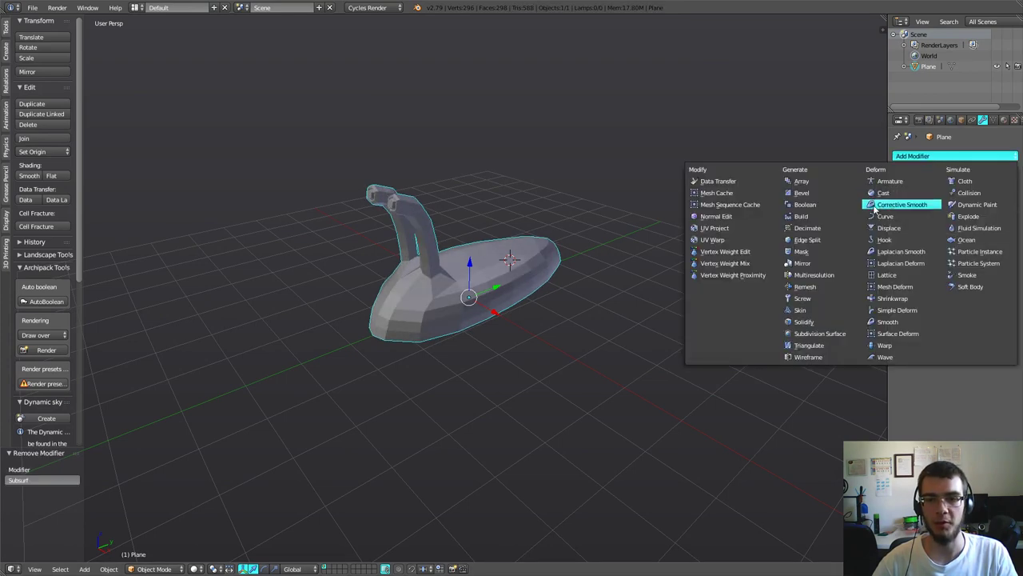
{"action": "left_click", "coordinate": [831, 275]}
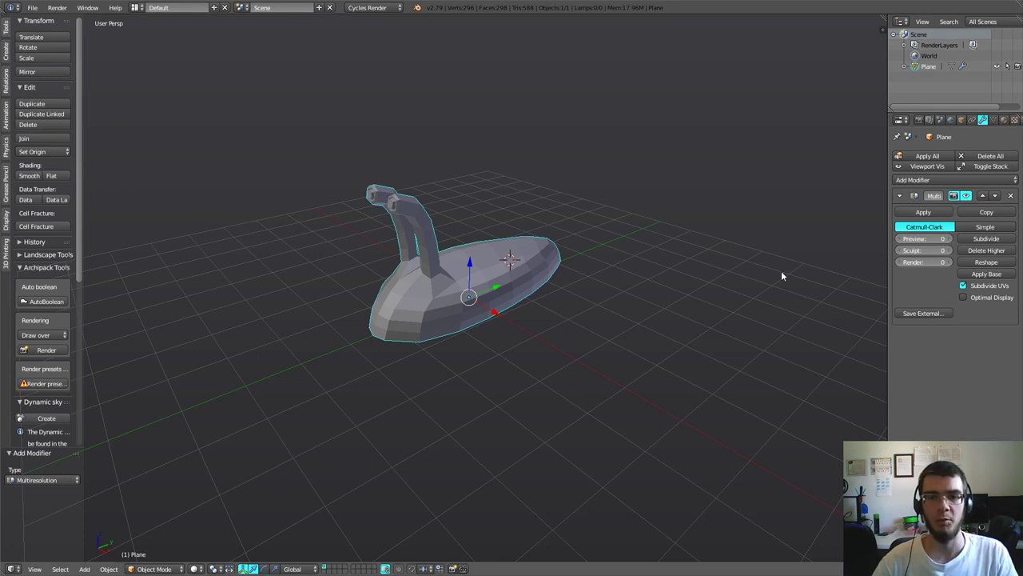
{"action": "left_click", "coordinate": [985, 240]}
{"action": "left_click", "coordinate": [984, 240]}
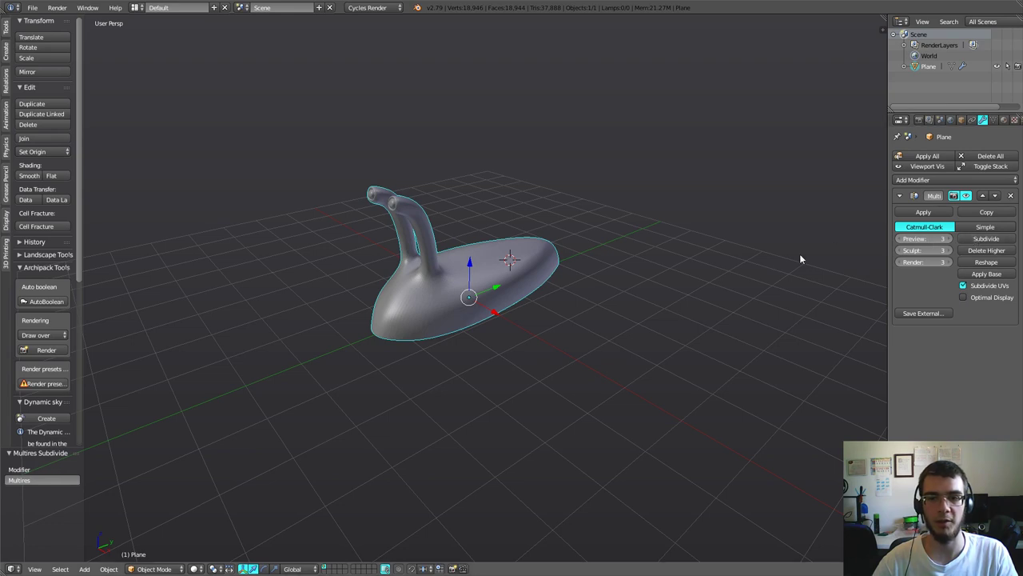
{"action": "left_click", "coordinate": [642, 42]}
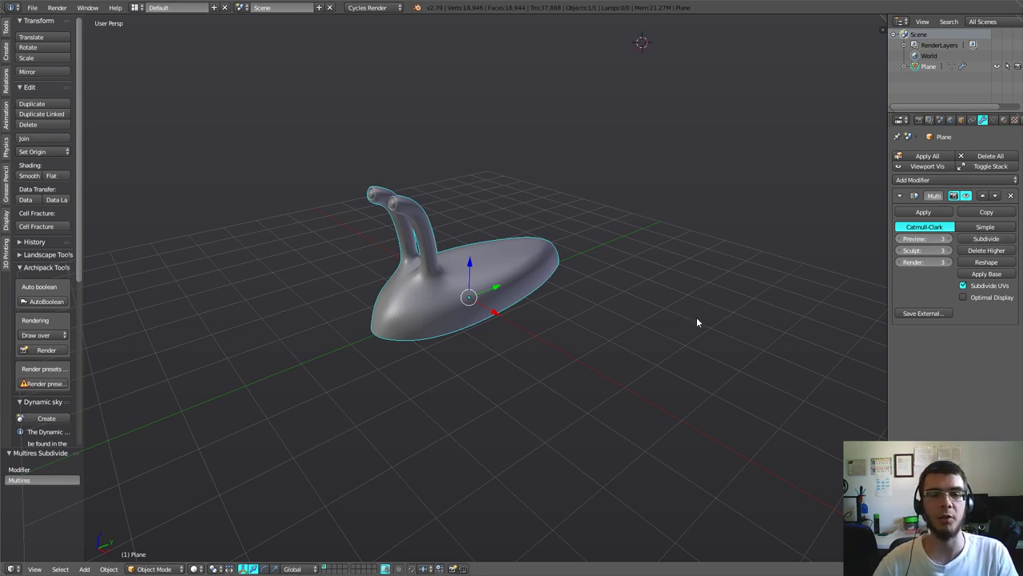
- Inspect the slug's base mesh cage in Edit Mode, then return to Object Mode
{"action": "key", "text": "r"}
{"action": "key", "text": "Escape"}
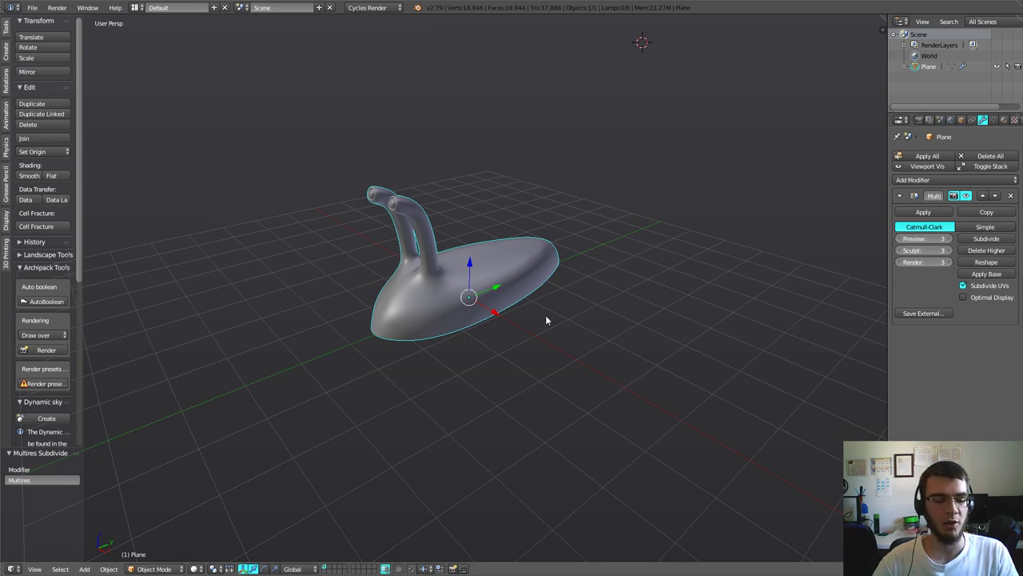
{"action": "middle_click_drag", "start_coordinate": [546, 320], "coordinate": [574, 316]}
{"action": "key", "text": "Tab"}
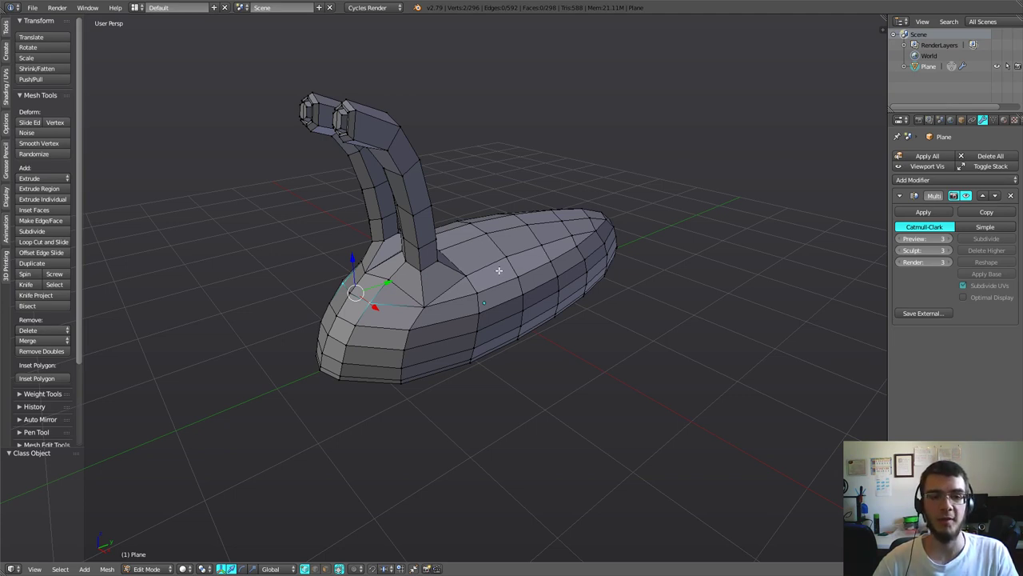
{"action": "key", "text": "Tab"}
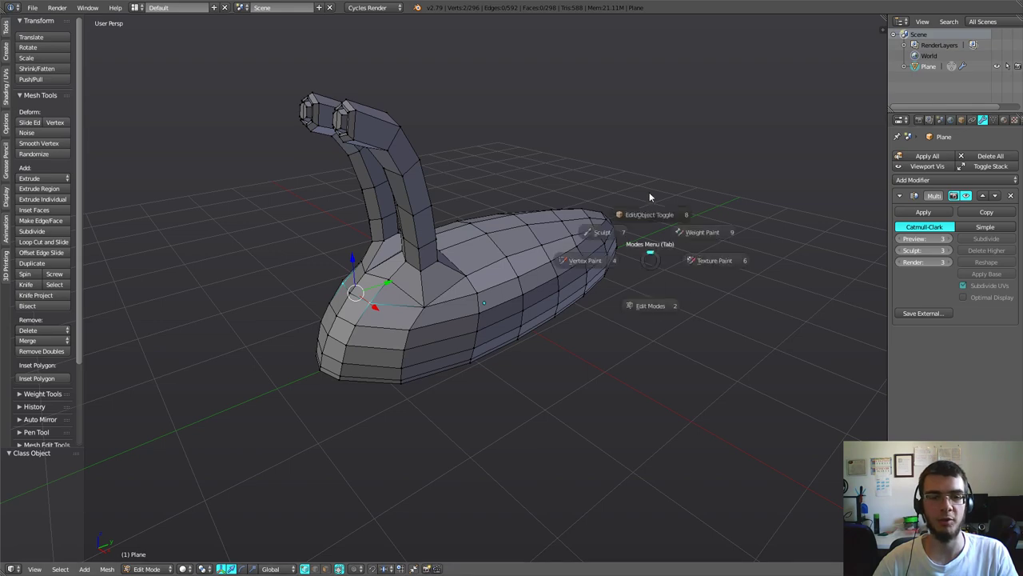
{"action": "left_click", "coordinate": [601, 320]}
{"action": "middle_click_drag", "start_coordinate": [602, 320], "coordinate": [571, 332]}
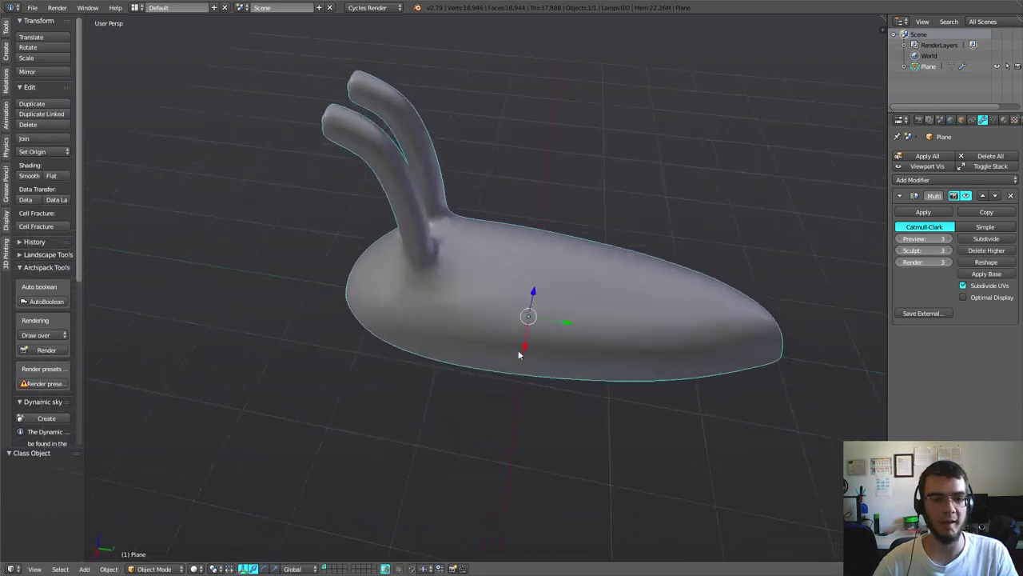
- Check the slug in wireframe, return to solid shading, and switch into Sculpt Mode
{"action": "key", "text": "z"}
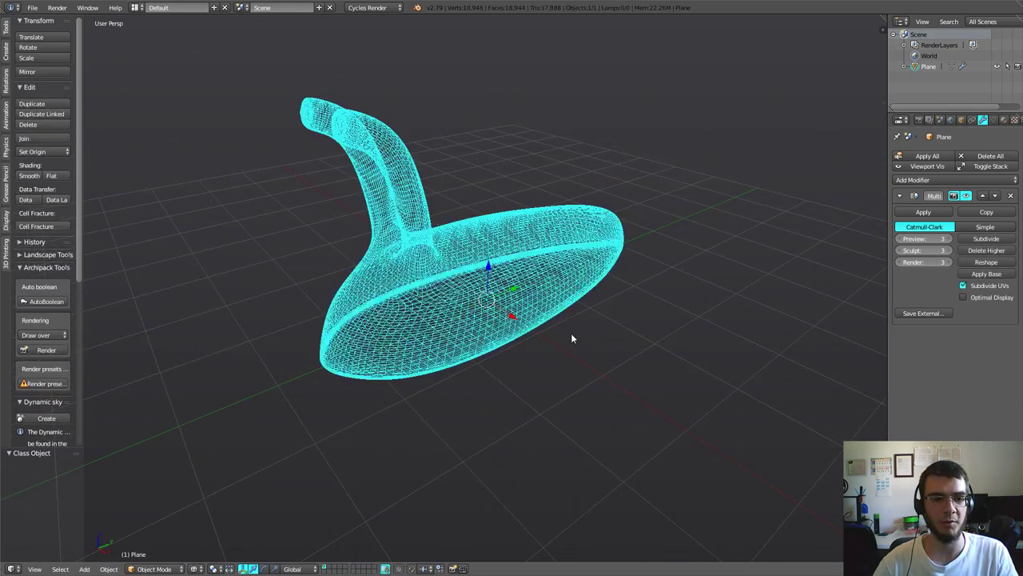
{"action": "mouse_move", "coordinate": [571, 333]}
{"action": "middle_mouse_down"}
{"action": "mouse_move", "coordinate": [510, 350]}
{"action": "mouse_move", "coordinate": [535, 379]}
{"action": "middle_mouse_up"}
{"action": "scroll", "coordinate": [510, 350], "scroll_direction": "up", "scroll_amount": 3}
{"action": "scroll", "coordinate": [506, 338], "scroll_direction": "down", "scroll_amount": 4}
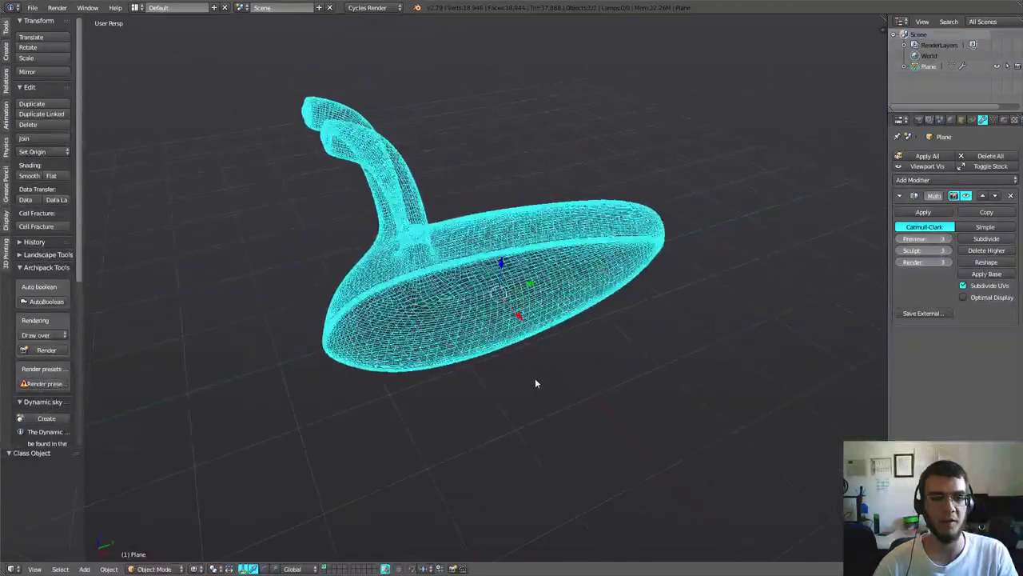
{"action": "key", "text": "z"}
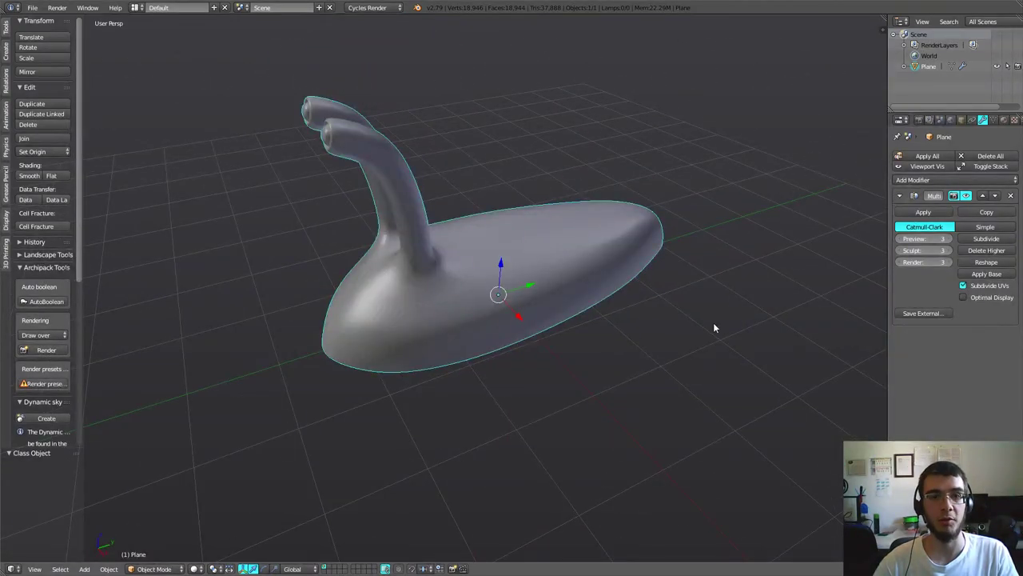
{"action": "left_click", "coordinate": [166, 570]}
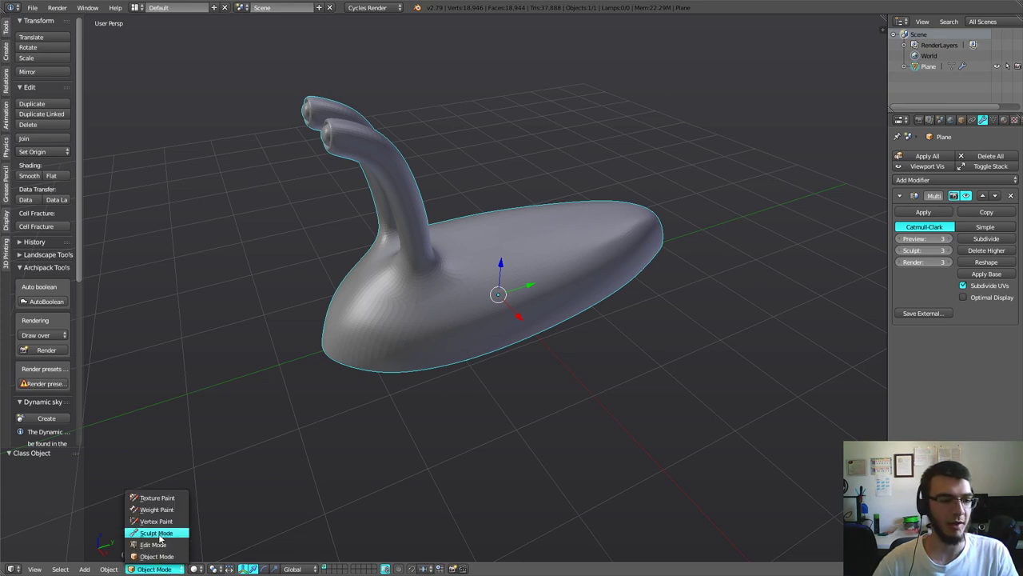
{"action": "left_click", "coordinate": [159, 534]}
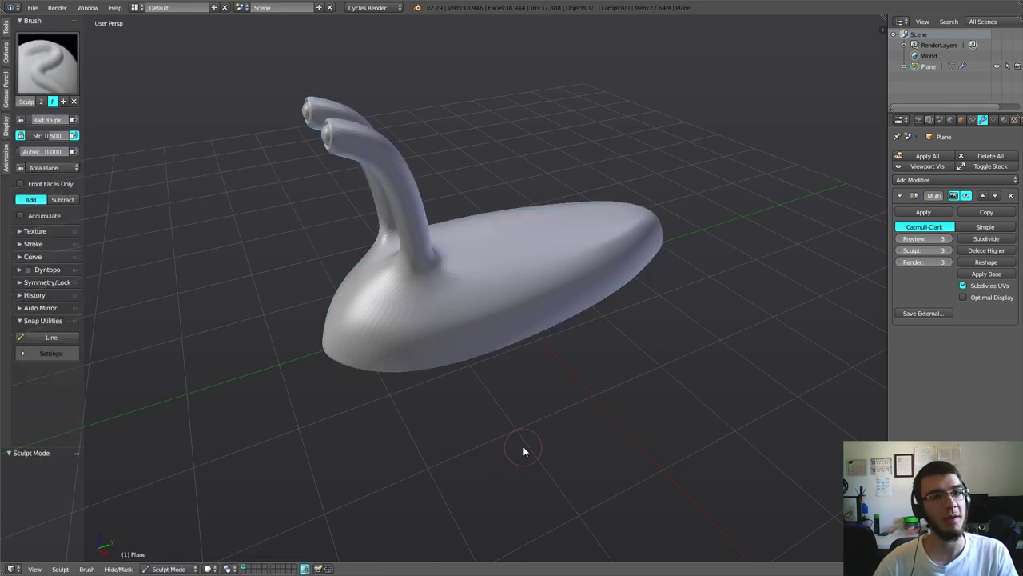
- Toggle from Sculpt Mode to Object Mode and back, then open the sculpt brush picker
{"action": "key", "text": "Tab"}
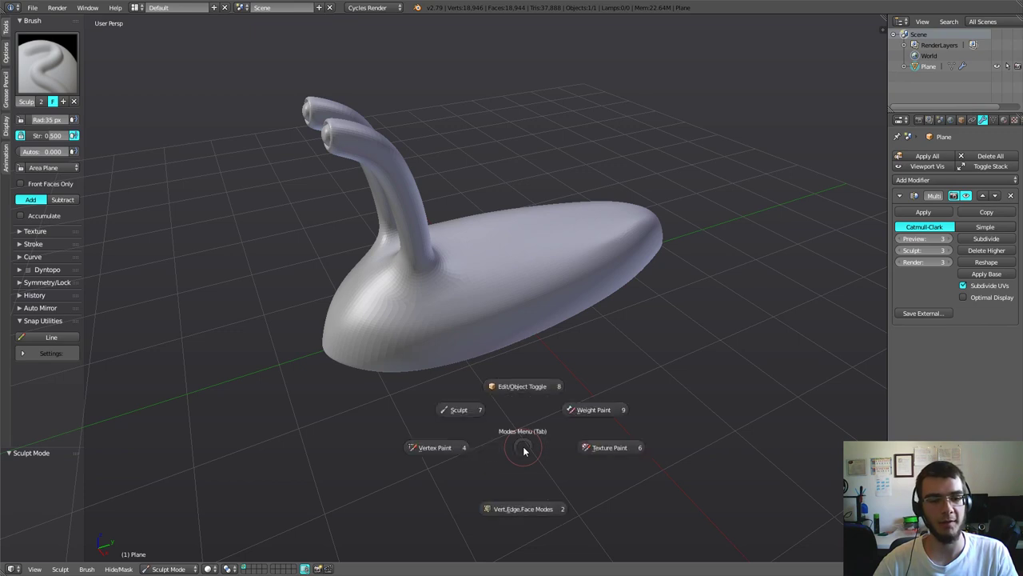
{"action": "left_click", "coordinate": [481, 429]}
{"action": "key", "text": "Tab"}
{"action": "left_click", "coordinate": [431, 397]}
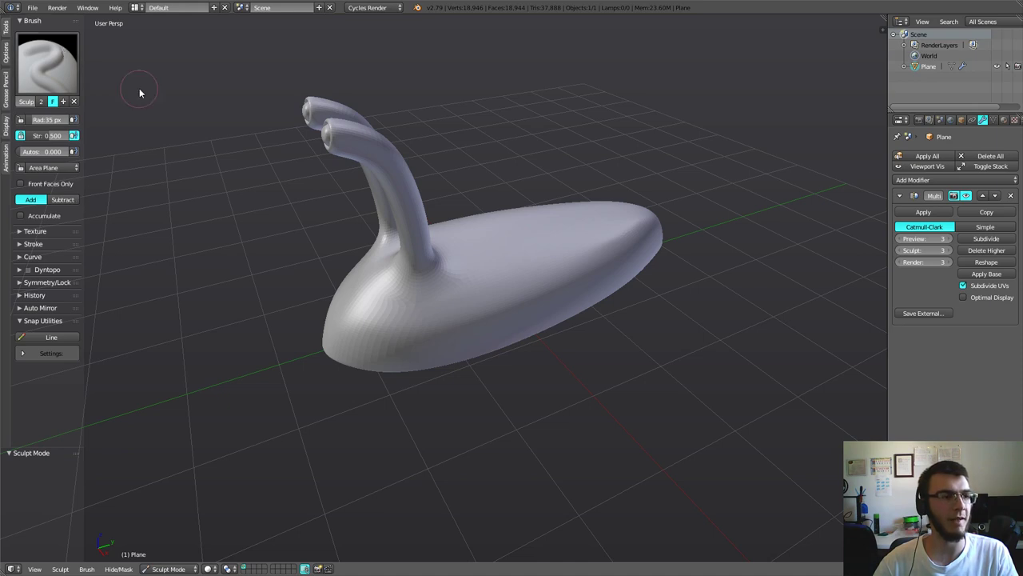
{"action": "left_click", "coordinate": [52, 68]}
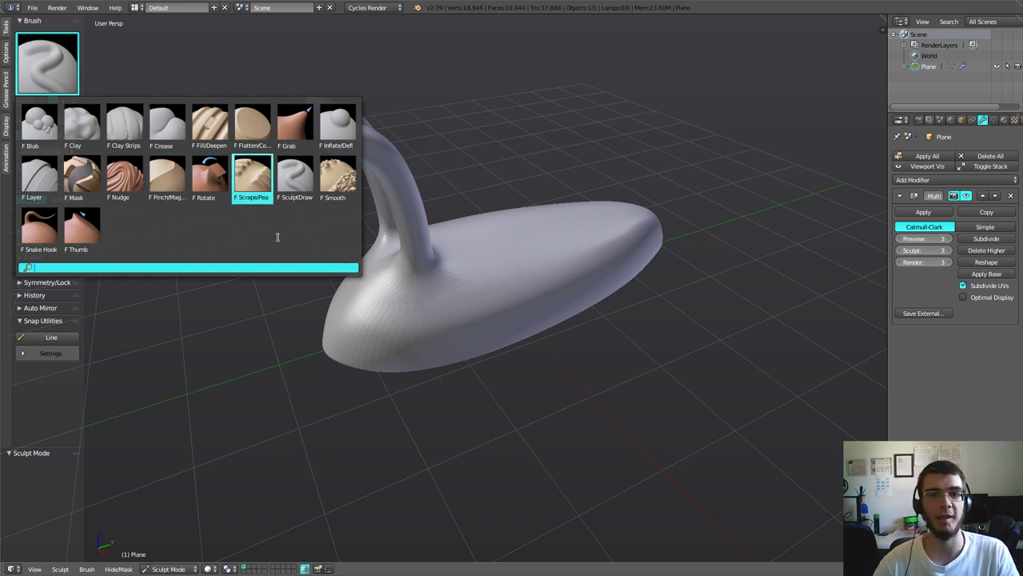
- Choose the SculptDraw brush with radius 70 px, keeping strength at 0.500
{"action": "left_click", "coordinate": [297, 174]}
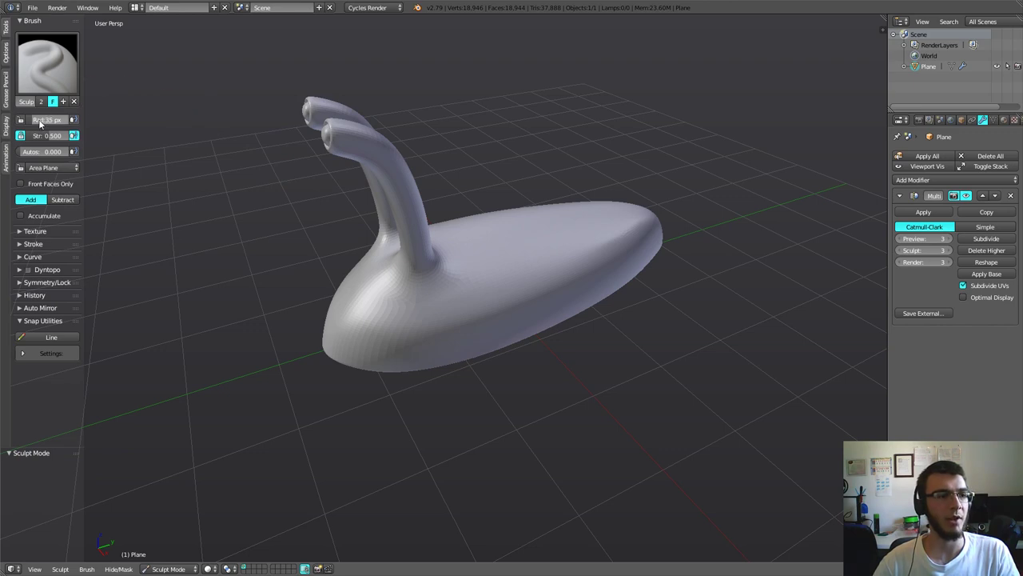
{"action": "left_click_drag", "start_coordinate": [40, 122], "coordinate": [120, 121]}
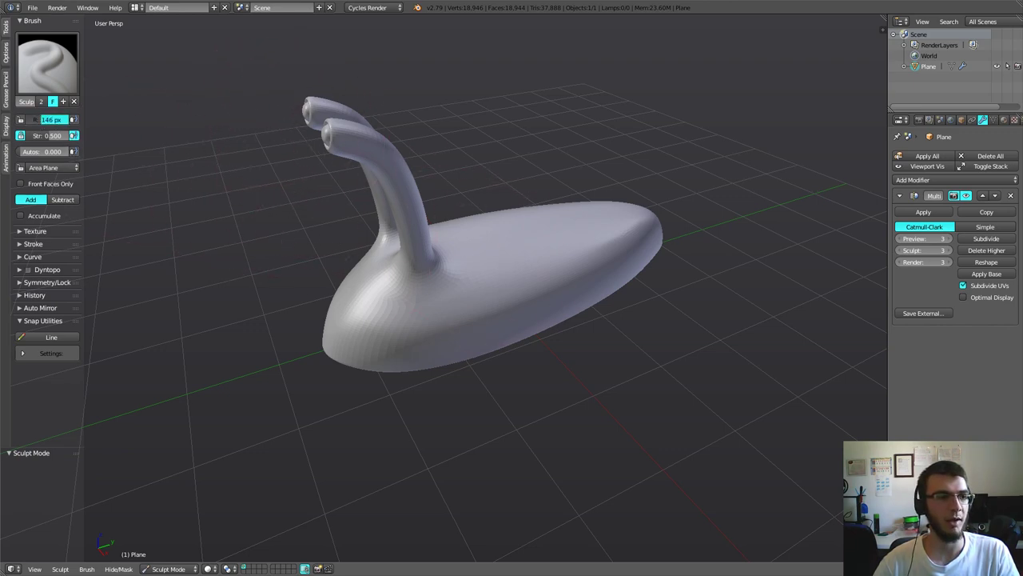
{"action": "mouse_move", "coordinate": [48, 119]}
{"action": "left_mouse_down"}
{"action": "mouse_move", "coordinate": [64, 135]}
{"action": "mouse_move", "coordinate": [36, 135]}
{"action": "left_mouse_up"}
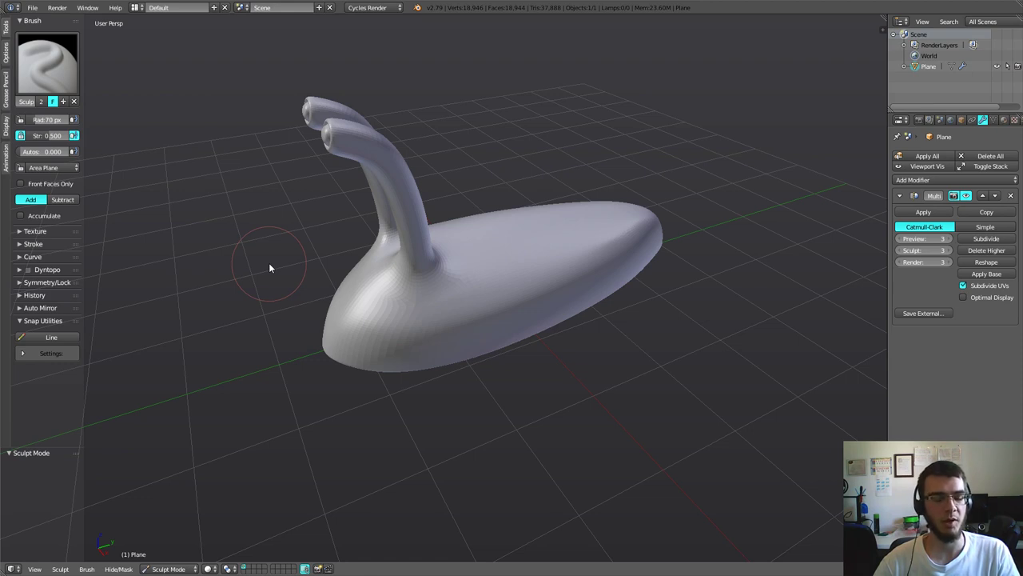
{"action": "key", "text": "f"}
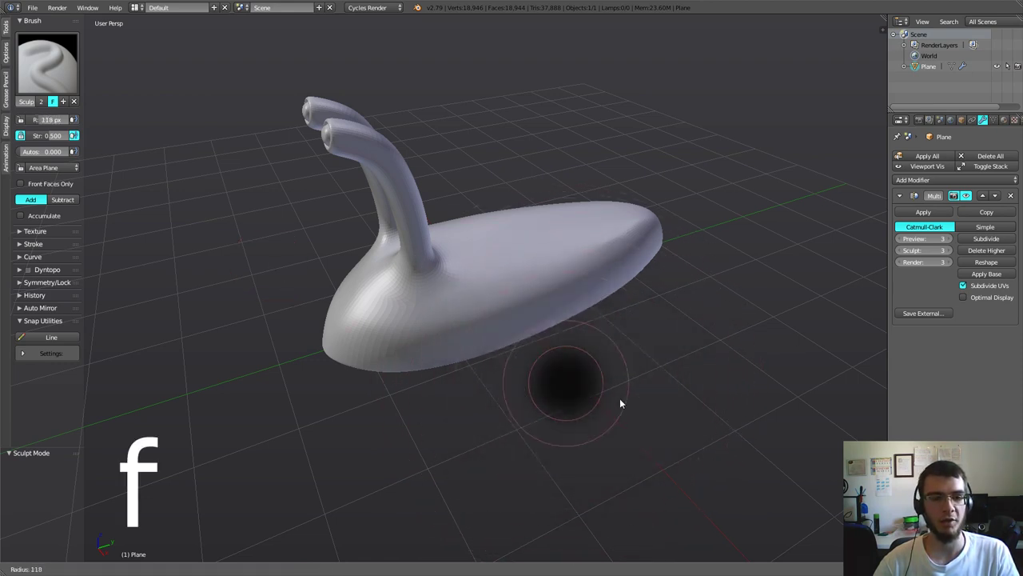
{"action": "right_click", "coordinate": [727, 409]}
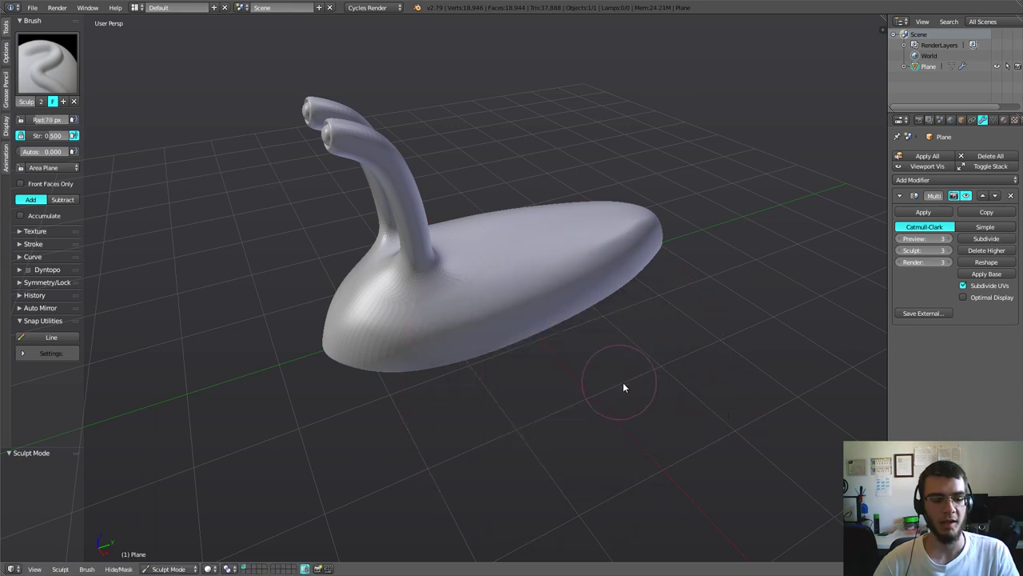
{"action": "key", "text": "shift+f"}
{"action": "key", "text": "shift+f"}
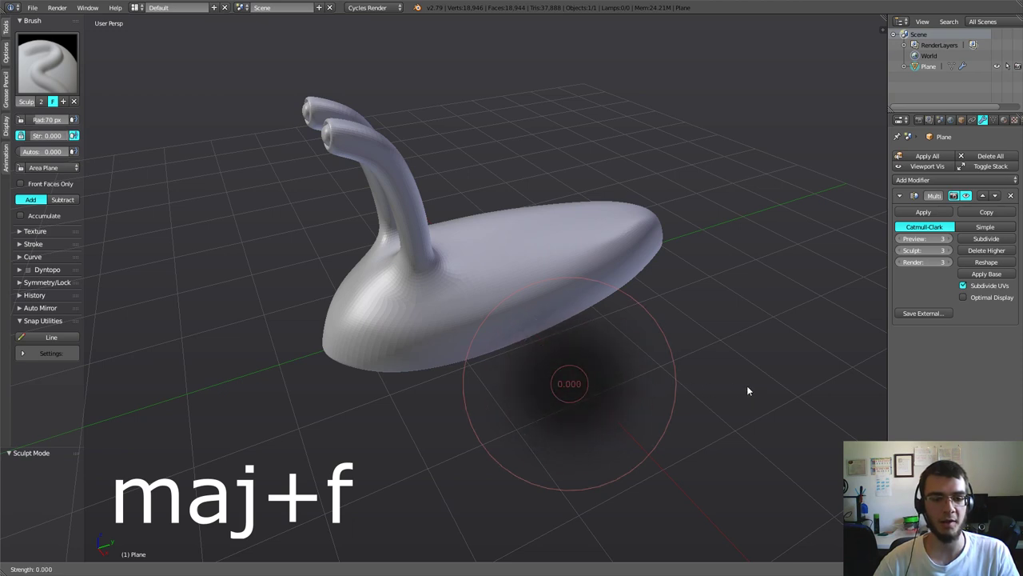
{"action": "right_click", "coordinate": [667, 386]}
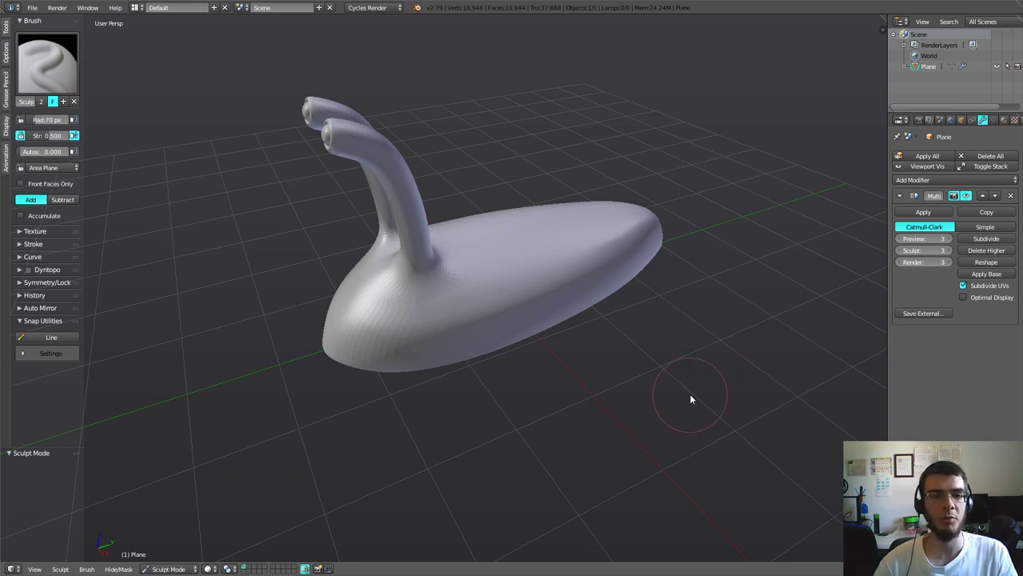
{"action": "middle_click_drag", "start_coordinate": [692, 399], "coordinate": [571, 372]}
{"action": "scroll", "coordinate": [510, 368], "scroll_direction": "down", "scroll_amount": 5}
{"action": "middle_click_drag", "start_coordinate": [509, 367], "coordinate": [598, 402]}
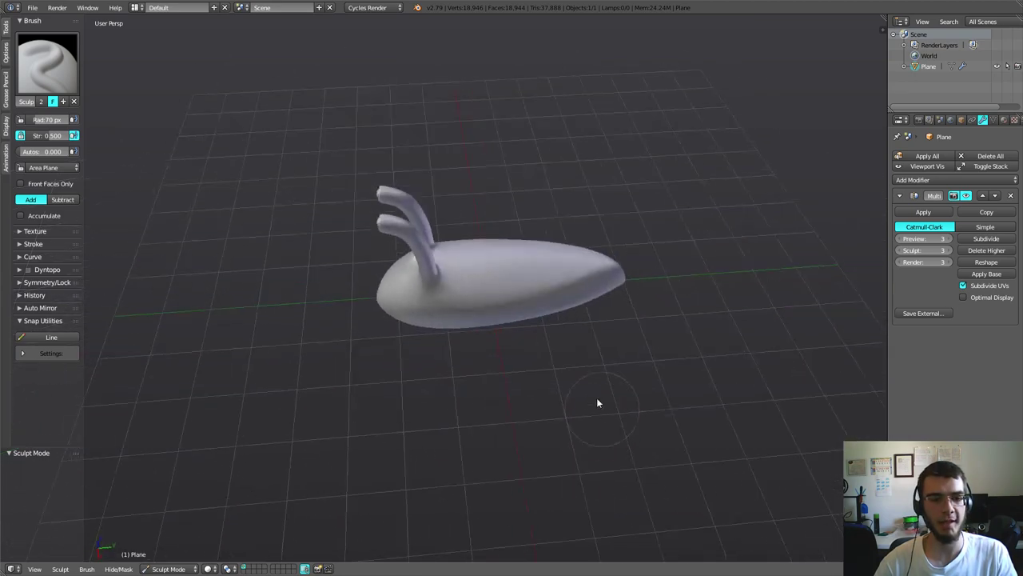
{"action": "scroll", "coordinate": [473, 276], "scroll_direction": "up", "scroll_amount": 3}
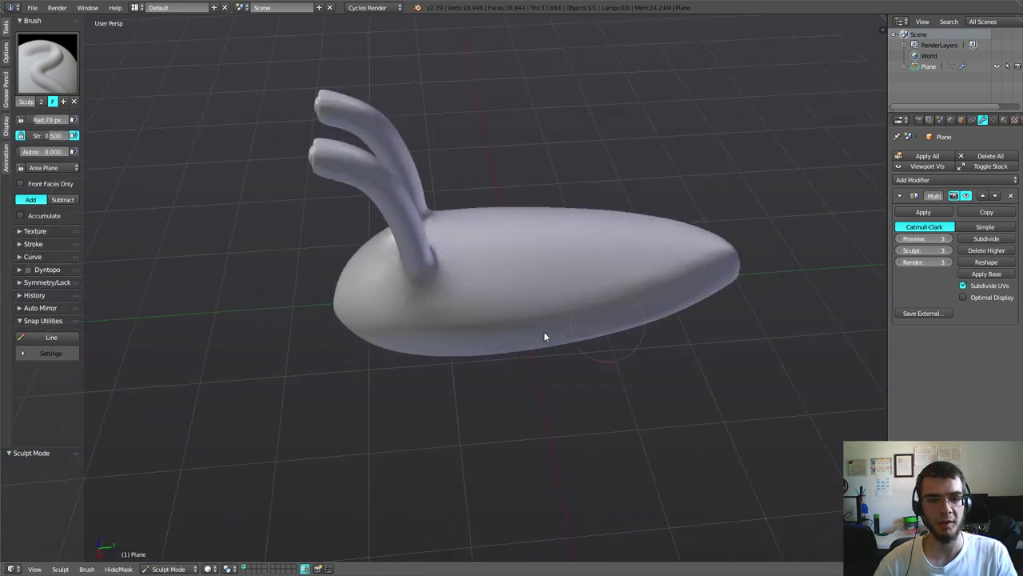
{"action": "mouse_move", "coordinate": [499, 376]}
{"action": "middle_mouse_down"}
{"action": "mouse_move", "coordinate": [602, 346]}
{"action": "mouse_move", "coordinate": [555, 364]}
{"action": "mouse_move", "coordinate": [434, 272]}
{"action": "middle_mouse_up"}
{"action": "mouse_move", "coordinate": [610, 341]}
{"action": "middle_mouse_down"}
{"action": "mouse_move", "coordinate": [503, 325]}
{"action": "mouse_move", "coordinate": [477, 349]}
{"action": "mouse_move", "coordinate": [591, 382]}
{"action": "middle_mouse_up"}
{"action": "scroll", "coordinate": [454, 311], "scroll_direction": "down", "scroll_amount": 2}
{"action": "mouse_move", "coordinate": [455, 311]}
{"action": "middle_mouse_down"}
{"action": "mouse_move", "coordinate": [462, 330]}
{"action": "mouse_move", "coordinate": [427, 315]}
{"action": "mouse_move", "coordinate": [468, 319]}
{"action": "mouse_move", "coordinate": [376, 293]}
{"action": "middle_mouse_up"}
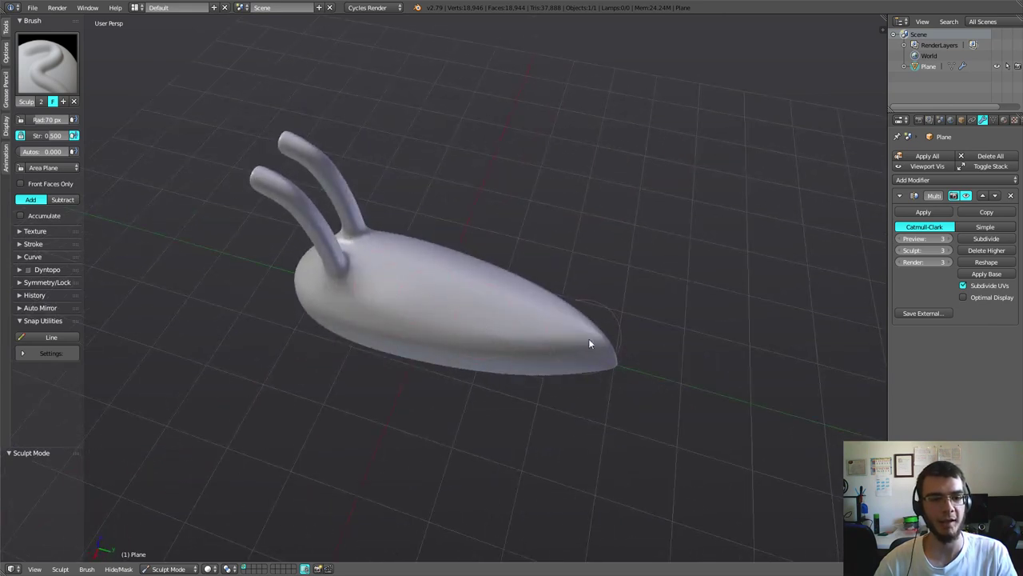
{"action": "mouse_move", "coordinate": [359, 367]}
{"action": "middle_mouse_down"}
{"action": "mouse_move", "coordinate": [503, 315]}
{"action": "mouse_move", "coordinate": [480, 345]}
{"action": "middle_mouse_up"}
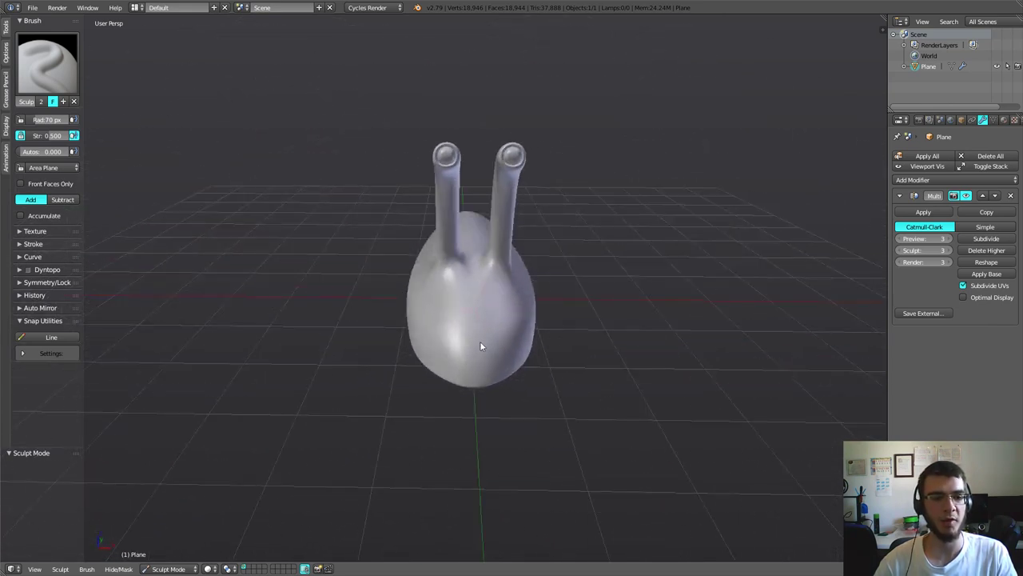
{"action": "left_click_drag", "start_coordinate": [480, 345], "coordinate": [472, 278]}
{"action": "mouse_move", "coordinate": [482, 314]}
{"action": "middle_mouse_down"}
{"action": "mouse_move", "coordinate": [465, 332]}
{"action": "mouse_move", "coordinate": [429, 318]}
{"action": "middle_mouse_up"}
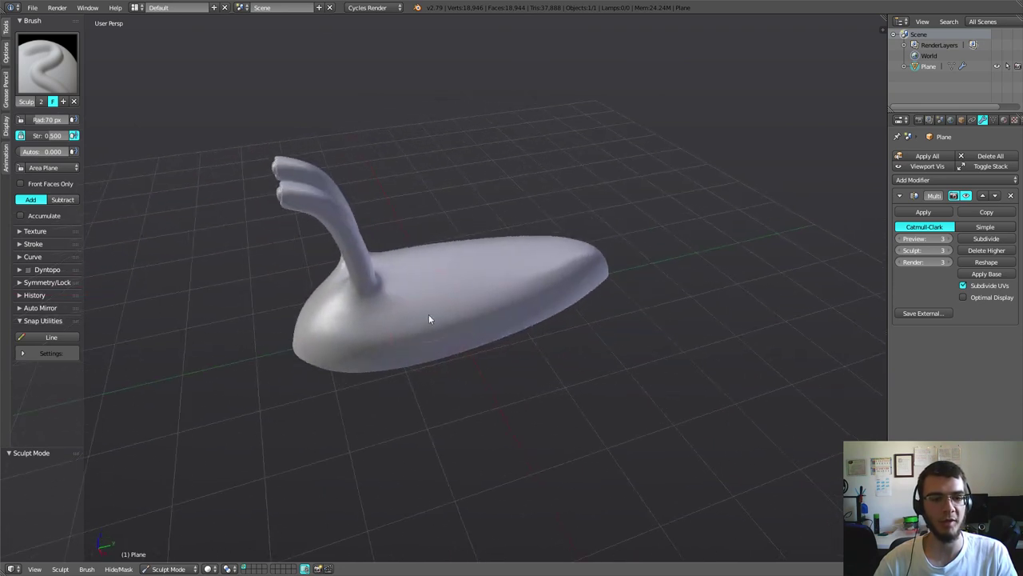
{"action": "mouse_move", "coordinate": [552, 294]}
{"action": "middle_mouse_down"}
{"action": "mouse_move", "coordinate": [475, 308]}
{"action": "mouse_move", "coordinate": [467, 376]}
{"action": "mouse_move", "coordinate": [428, 339]}
{"action": "mouse_move", "coordinate": [450, 311]}
{"action": "mouse_move", "coordinate": [458, 340]}
{"action": "mouse_move", "coordinate": [521, 350]}
{"action": "middle_mouse_up"}
{"action": "scroll", "coordinate": [487, 342], "scroll_direction": "up", "scroll_amount": 3}
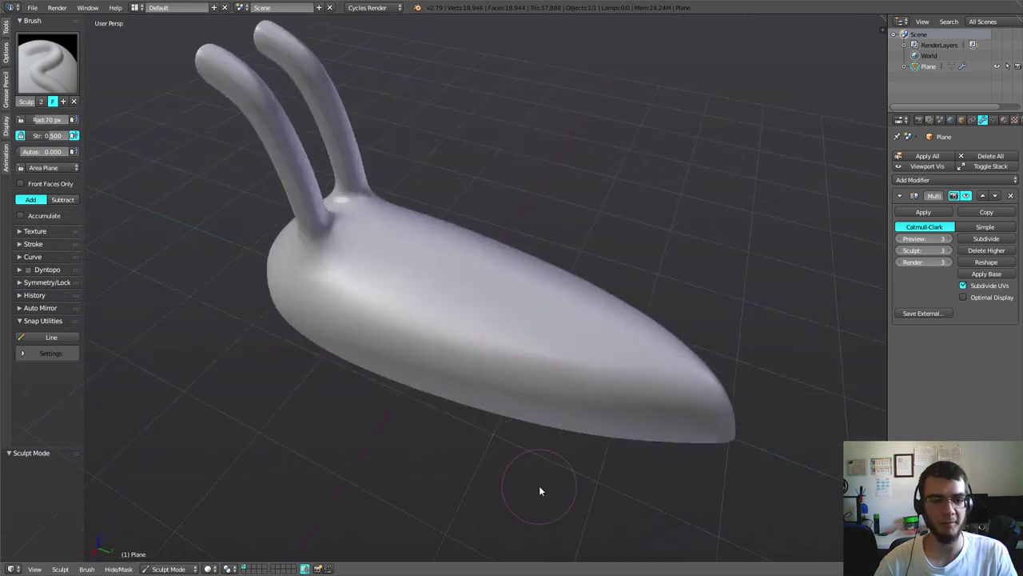
- Try and undo a test stroke, then add a fourth multires subdivision level
{"action": "left_click", "coordinate": [32, 257]}
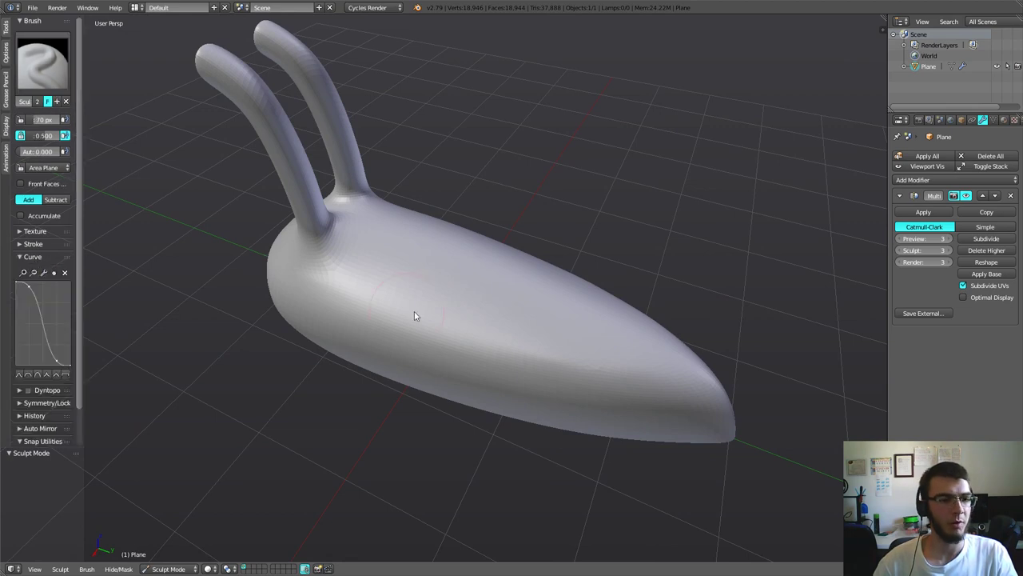
{"action": "mouse_move", "coordinate": [414, 311]}
{"action": "middle_mouse_down"}
{"action": "mouse_move", "coordinate": [391, 349]}
{"action": "mouse_move", "coordinate": [438, 331]}
{"action": "mouse_move", "coordinate": [406, 286]}
{"action": "middle_mouse_up"}
{"action": "left_click_drag", "start_coordinate": [407, 286], "coordinate": [483, 311]}
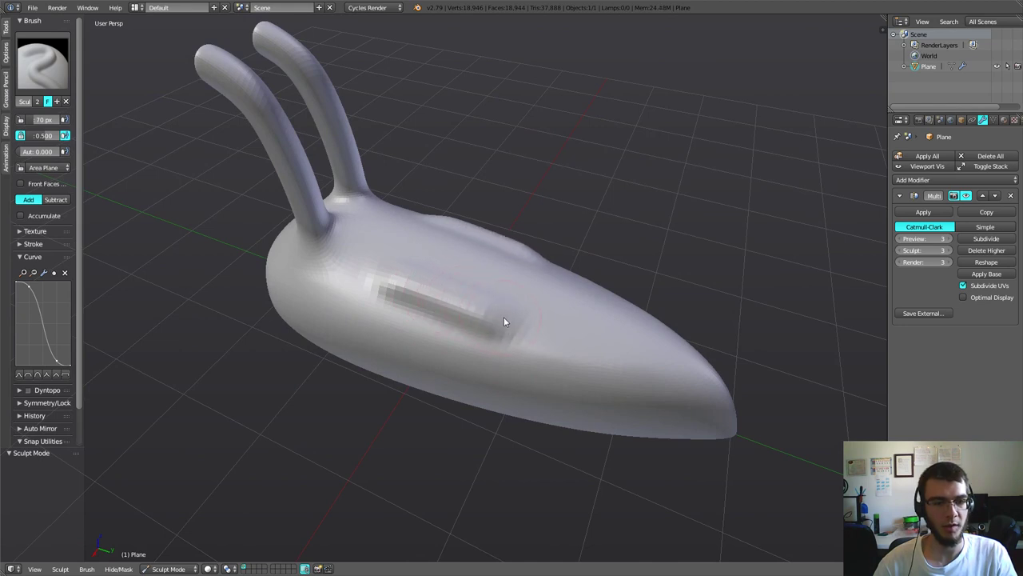
{"action": "key", "text": "ctrl+z"}
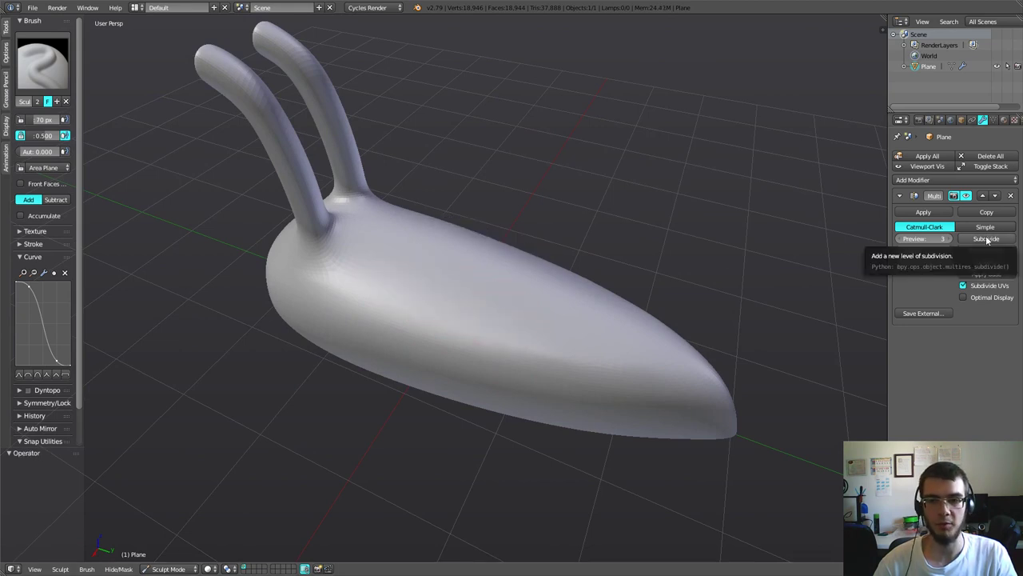
{"action": "left_click", "coordinate": [986, 239]}
{"action": "mouse_move", "coordinate": [511, 304]}
{"action": "middle_mouse_down"}
{"action": "mouse_move", "coordinate": [553, 338]}
{"action": "mouse_move", "coordinate": [582, 297]}
{"action": "middle_mouse_up"}
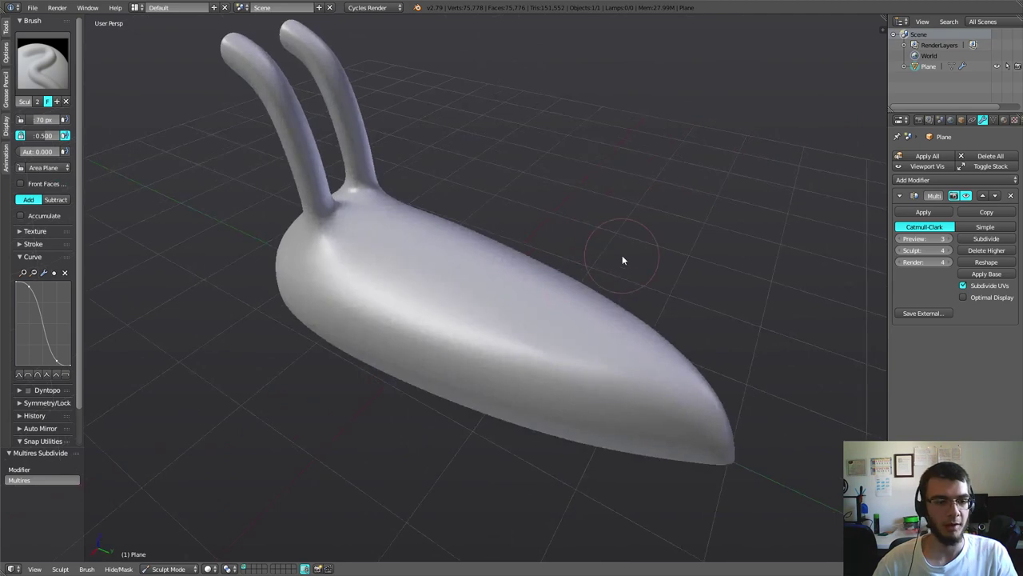
{"action": "scroll", "coordinate": [622, 255], "scroll_direction": "up", "scroll_amount": 3}
{"action": "scroll", "coordinate": [622, 255], "scroll_direction": "down", "scroll_amount": 1}
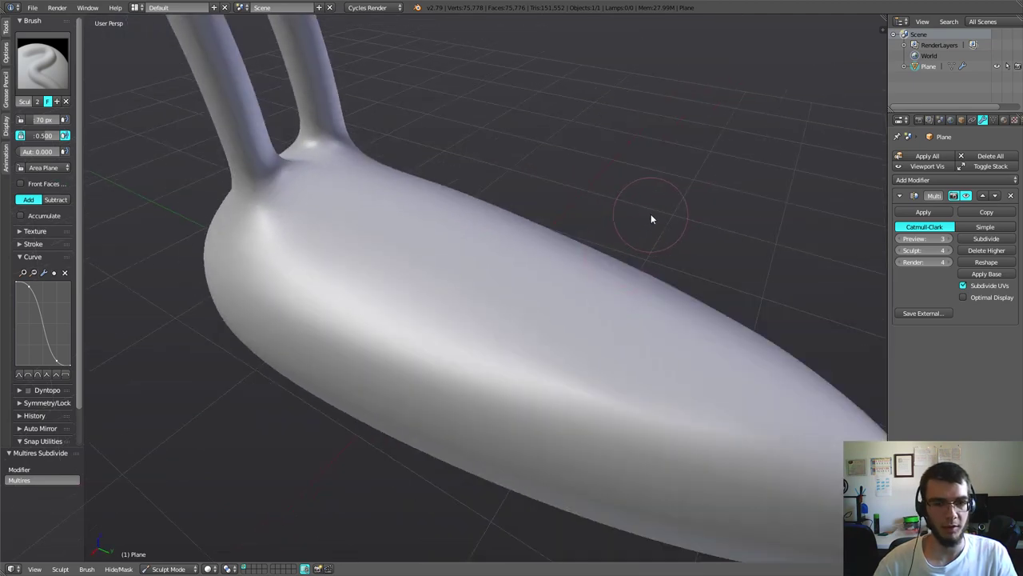
- Raise brush strength to 0.770 and sculpt a trial ridge along the body
{"action": "key", "text": "shift+f"}
{"action": "left_click", "coordinate": [636, 244]}
{"action": "left_click_drag", "start_coordinate": [390, 249], "coordinate": [498, 311]}
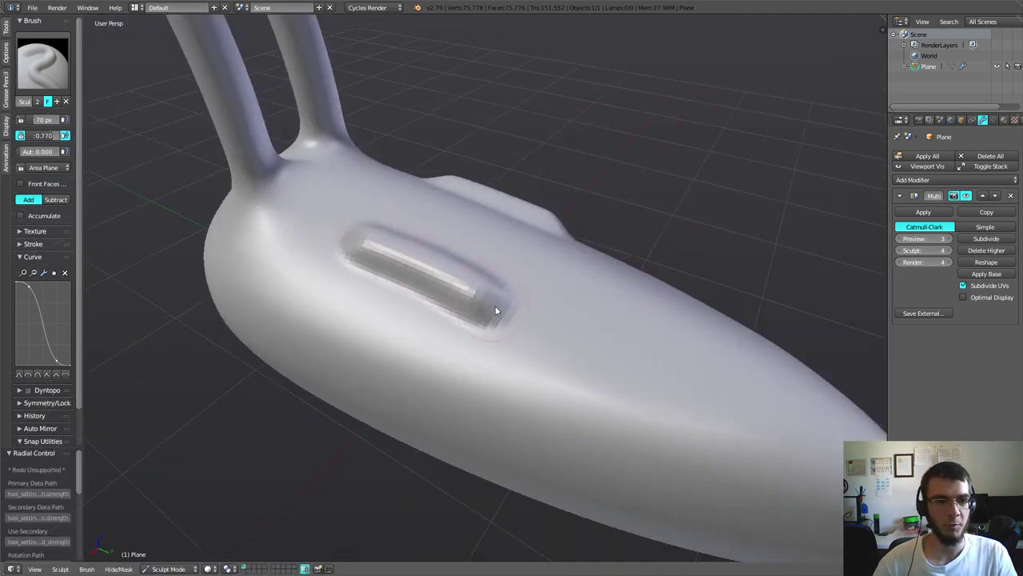
{"action": "mouse_move", "coordinate": [498, 311]}
{"action": "middle_mouse_down"}
{"action": "mouse_move", "coordinate": [454, 307]}
{"action": "mouse_move", "coordinate": [434, 277]}
{"action": "mouse_move", "coordinate": [437, 303]}
{"action": "mouse_move", "coordinate": [431, 295]}
{"action": "middle_mouse_up"}
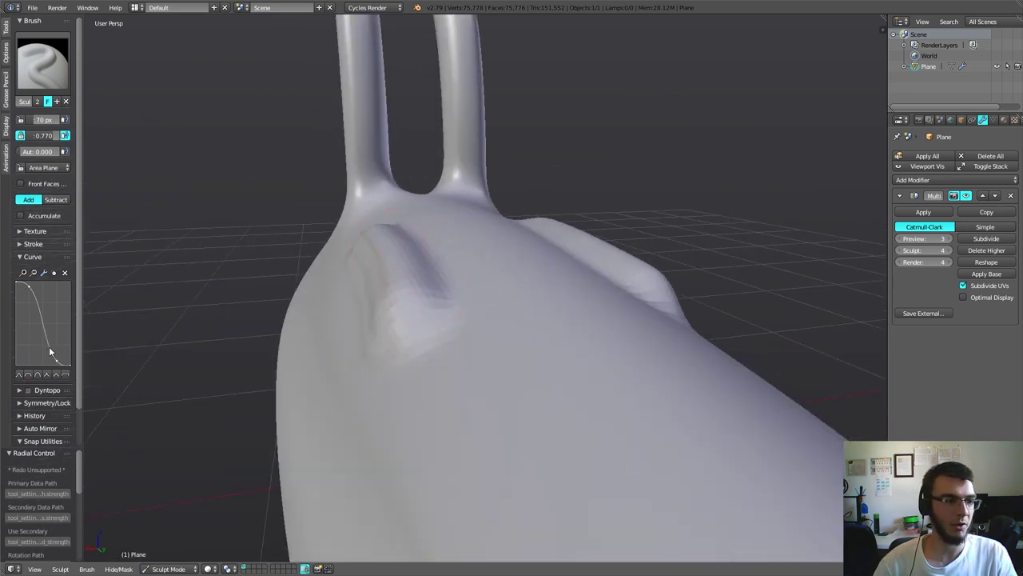
{"action": "scroll", "coordinate": [153, 348], "scroll_direction": "down", "scroll_amount": 3}
{"action": "middle_click_drag", "start_coordinate": [352, 303], "coordinate": [446, 343]}
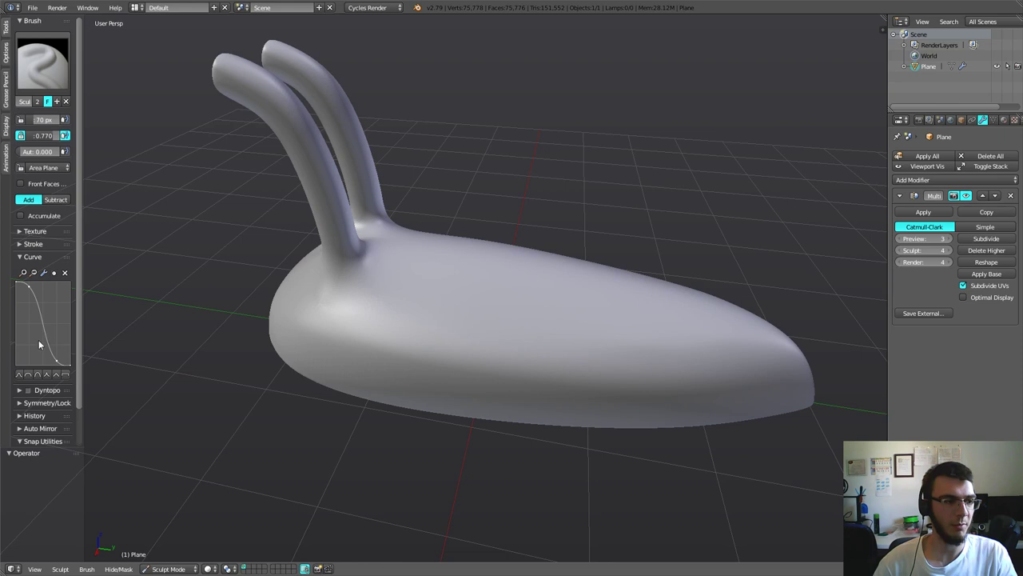
- Switch the brush falloff to a sharper curve preset and test it with strokes on the body
{"action": "left_click", "coordinate": [46, 374]}
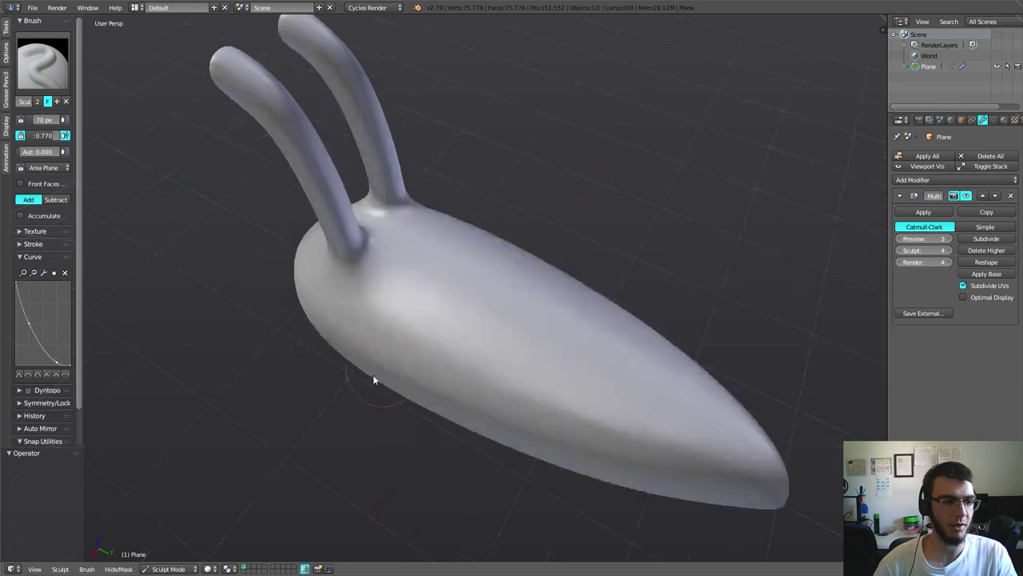
{"action": "middle_click_drag", "start_coordinate": [372, 374], "coordinate": [391, 314]}
{"action": "left_click_drag", "start_coordinate": [400, 300], "coordinate": [543, 357]}
{"action": "mouse_move", "coordinate": [543, 356]}
{"action": "middle_mouse_down"}
{"action": "mouse_move", "coordinate": [473, 335]}
{"action": "mouse_move", "coordinate": [471, 324]}
{"action": "mouse_move", "coordinate": [506, 338]}
{"action": "mouse_move", "coordinate": [496, 355]}
{"action": "mouse_move", "coordinate": [494, 338]}
{"action": "mouse_move", "coordinate": [432, 343]}
{"action": "middle_mouse_up"}
{"action": "scroll", "coordinate": [472, 324], "scroll_direction": "up", "scroll_amount": 3}
{"action": "scroll", "coordinate": [417, 322], "scroll_direction": "down", "scroll_amount": 2}
{"action": "scroll", "coordinate": [496, 354], "scroll_direction": "down", "scroll_amount": 4}
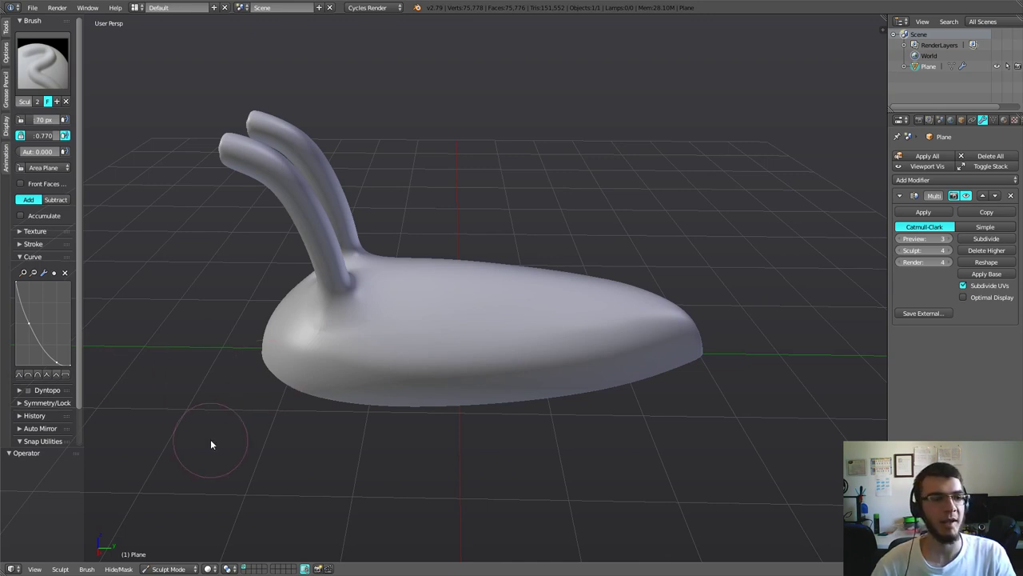
- Set the brush stroke spacing to 1% after undoing a trial dent
{"action": "left_click", "coordinate": [31, 246]}
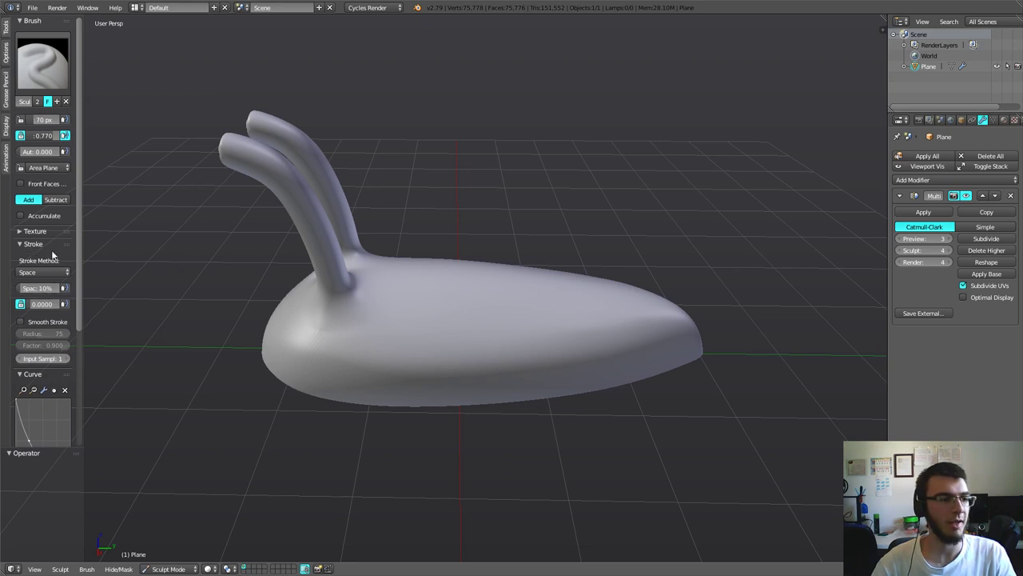
{"action": "mouse_move", "coordinate": [440, 347]}
{"action": "middle_mouse_down"}
{"action": "mouse_move", "coordinate": [379, 331]}
{"action": "mouse_move", "coordinate": [405, 354]}
{"action": "mouse_move", "coordinate": [392, 308]}
{"action": "middle_mouse_up"}
{"action": "scroll", "coordinate": [383, 335], "scroll_direction": "up", "scroll_amount": 4}
{"action": "mouse_move", "coordinate": [392, 309]}
{"action": "left_mouse_down"}
{"action": "mouse_move", "coordinate": [377, 304]}
{"action": "mouse_move", "coordinate": [406, 313]}
{"action": "mouse_move", "coordinate": [421, 364]}
{"action": "mouse_move", "coordinate": [491, 354]}
{"action": "mouse_move", "coordinate": [514, 388]}
{"action": "mouse_move", "coordinate": [498, 359]}
{"action": "left_mouse_up"}
{"action": "key", "text": "ctrl+z"}
{"action": "left_click", "coordinate": [40, 288]}
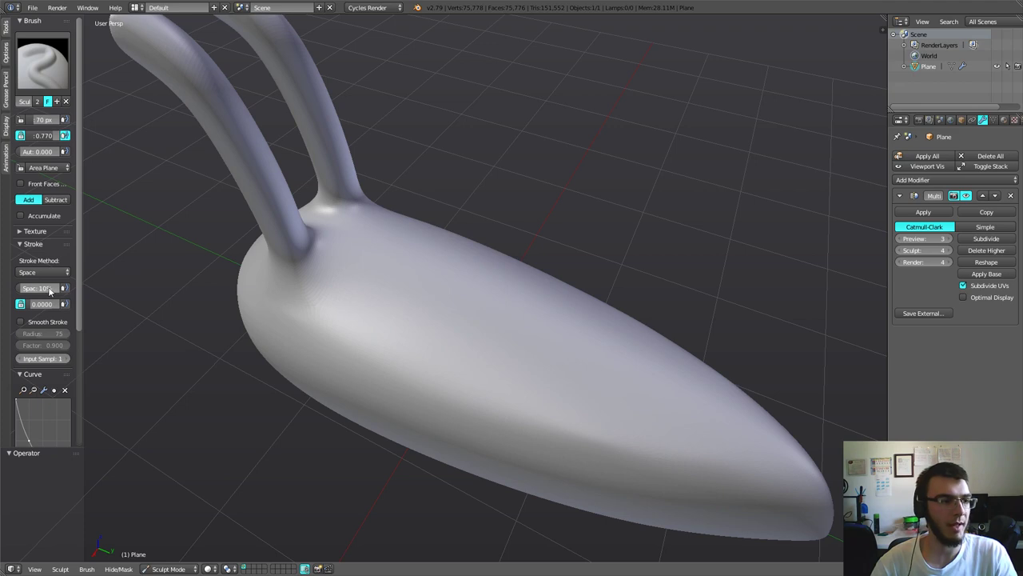
{"action": "type", "text": "1"}
{"action": "key", "text": "Return"}
- Carve a long wavy groove along the slug's back
{"action": "mouse_move", "coordinate": [350, 316]}
{"action": "left_mouse_down"}
{"action": "mouse_move", "coordinate": [354, 298]}
{"action": "mouse_move", "coordinate": [377, 307]}
{"action": "mouse_move", "coordinate": [381, 327]}
{"action": "mouse_move", "coordinate": [432, 318]}
{"action": "mouse_move", "coordinate": [451, 364]}
{"action": "mouse_move", "coordinate": [484, 347]}
{"action": "left_mouse_up"}
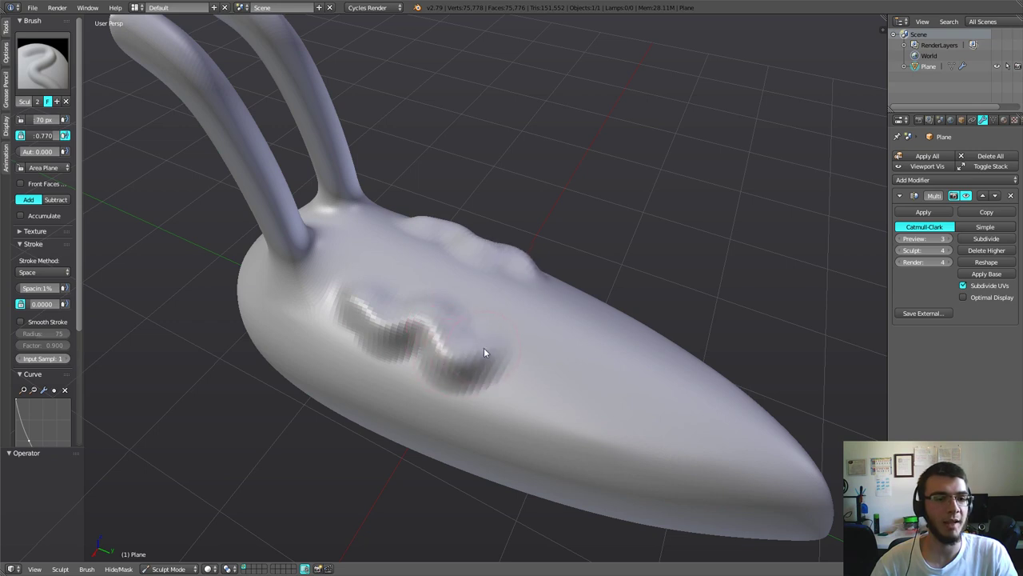
{"action": "key", "text": "ctrl+z"}
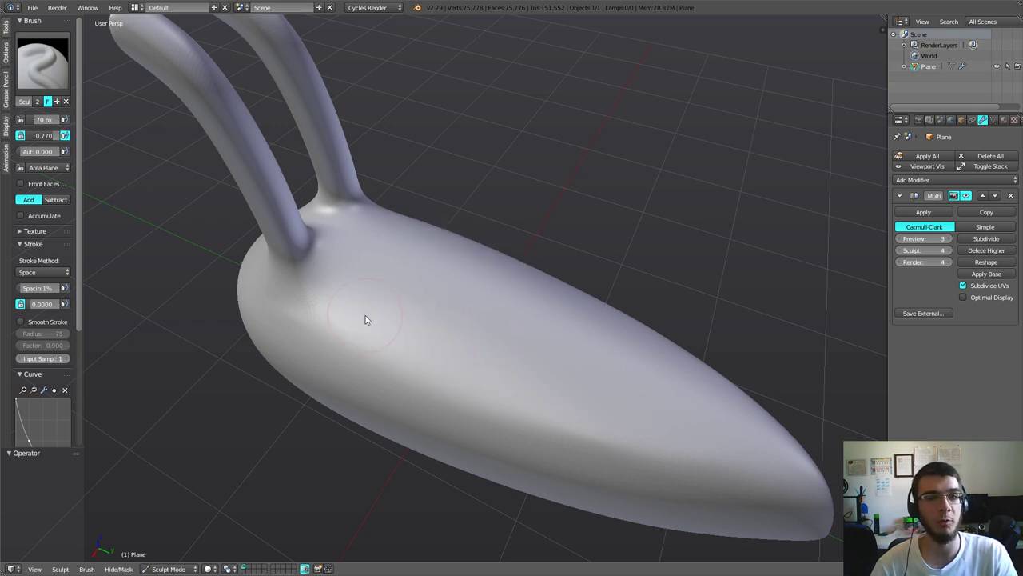
{"action": "mouse_move", "coordinate": [332, 303]}
{"action": "left_mouse_down"}
{"action": "mouse_move", "coordinate": [415, 316]}
{"action": "mouse_move", "coordinate": [502, 385]}
{"action": "left_mouse_up"}
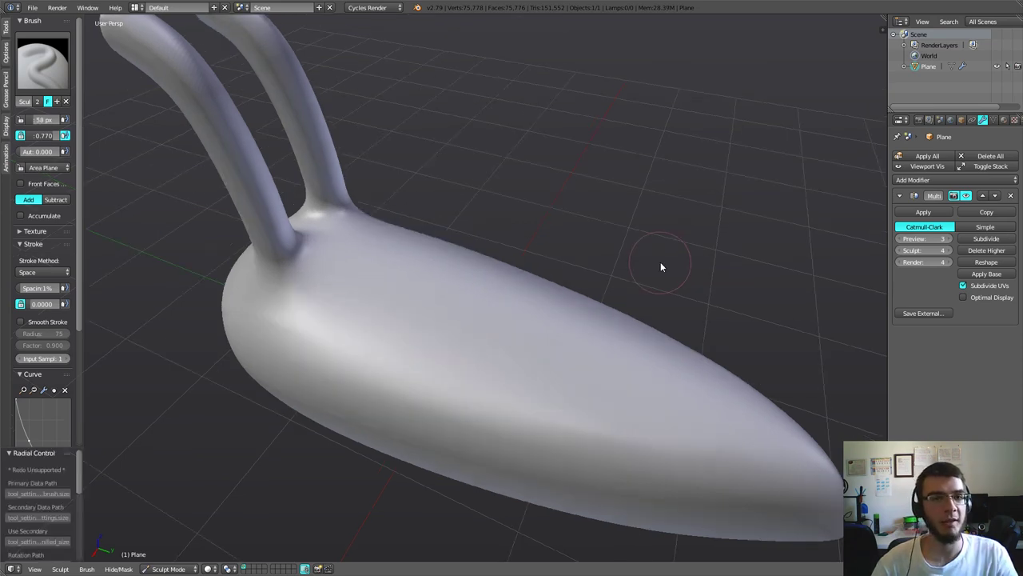
{"action": "mouse_move", "coordinate": [364, 297]}
{"action": "left_mouse_down"}
{"action": "mouse_move", "coordinate": [412, 299]}
{"action": "mouse_move", "coordinate": [477, 337]}
{"action": "mouse_move", "coordinate": [571, 365]}
{"action": "mouse_move", "coordinate": [614, 398]}
{"action": "left_mouse_up"}
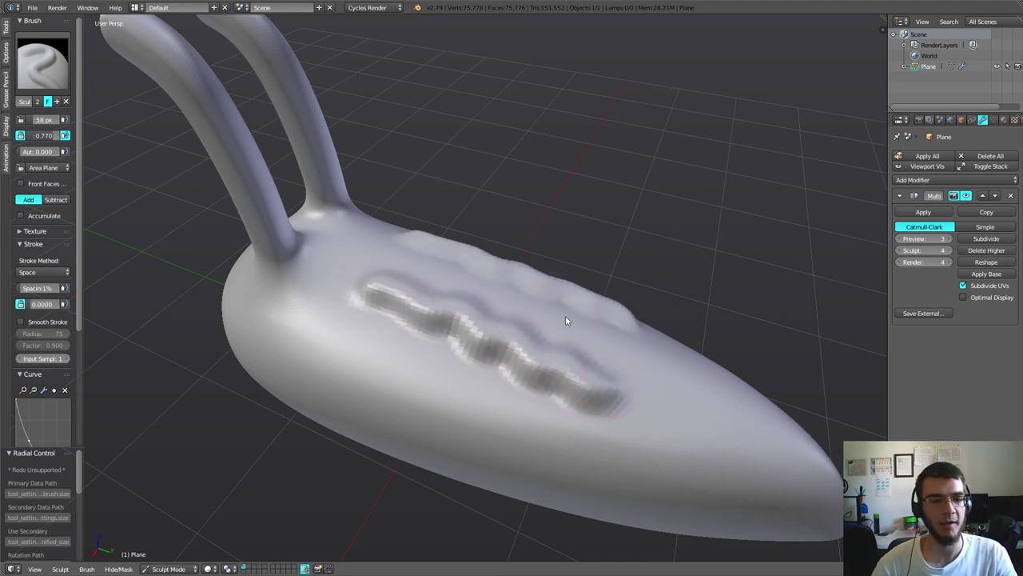
- Undo the wavy groove and expand the Symmetry/Lock panel in the Tool Shelf
{"action": "key", "text": "ctrl+z"}
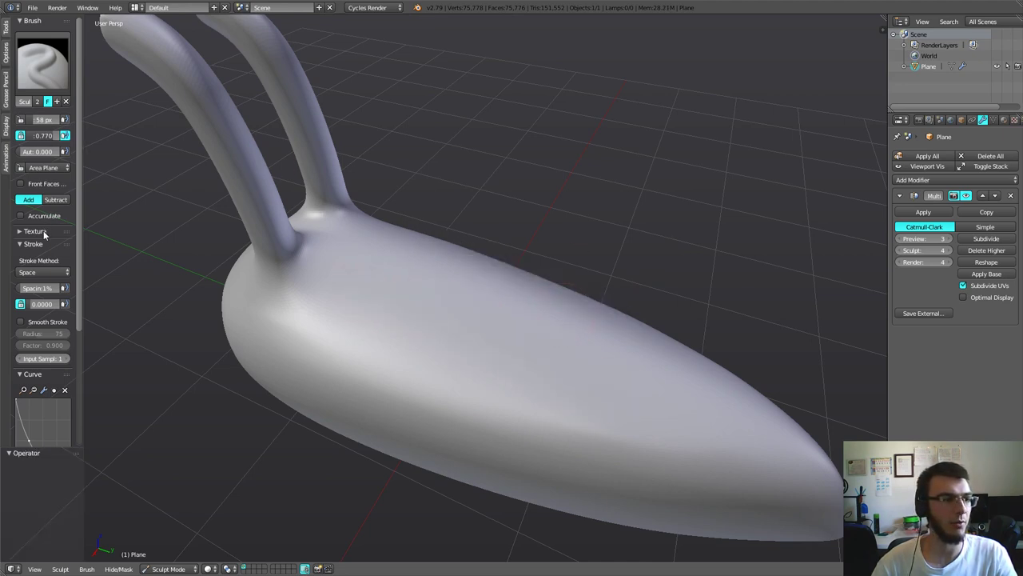
{"action": "scroll", "coordinate": [45, 232], "scroll_direction": "down", "scroll_amount": 2}
{"action": "scroll", "coordinate": [69, 301], "scroll_direction": "down", "scroll_amount": 1}
{"action": "scroll", "coordinate": [69, 301], "scroll_direction": "down", "scroll_amount": 2}
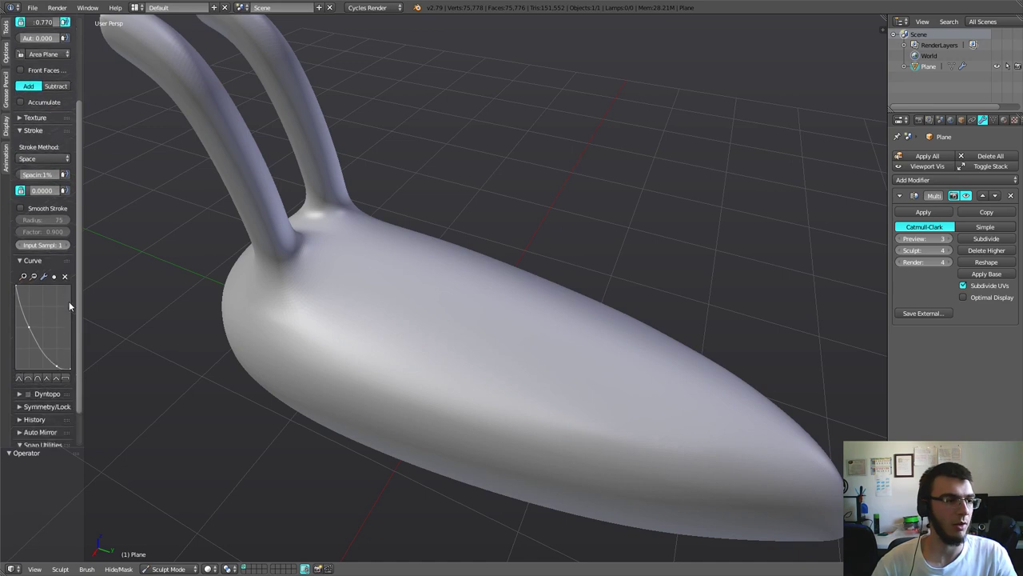
{"action": "scroll", "coordinate": [69, 302], "scroll_direction": "down", "scroll_amount": 1}
{"action": "left_click", "coordinate": [47, 366]}
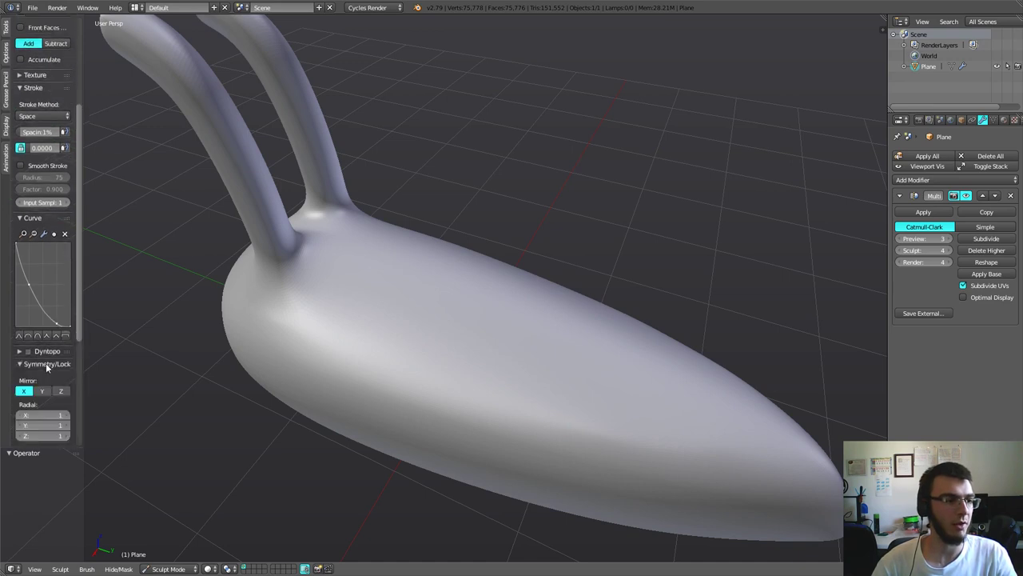
- Test a mirrored wavy groove stroke on the body, then undo it
{"action": "scroll", "coordinate": [57, 377], "scroll_direction": "down", "scroll_amount": 1}
{"action": "scroll", "coordinate": [49, 352], "scroll_direction": "down", "scroll_amount": 1}
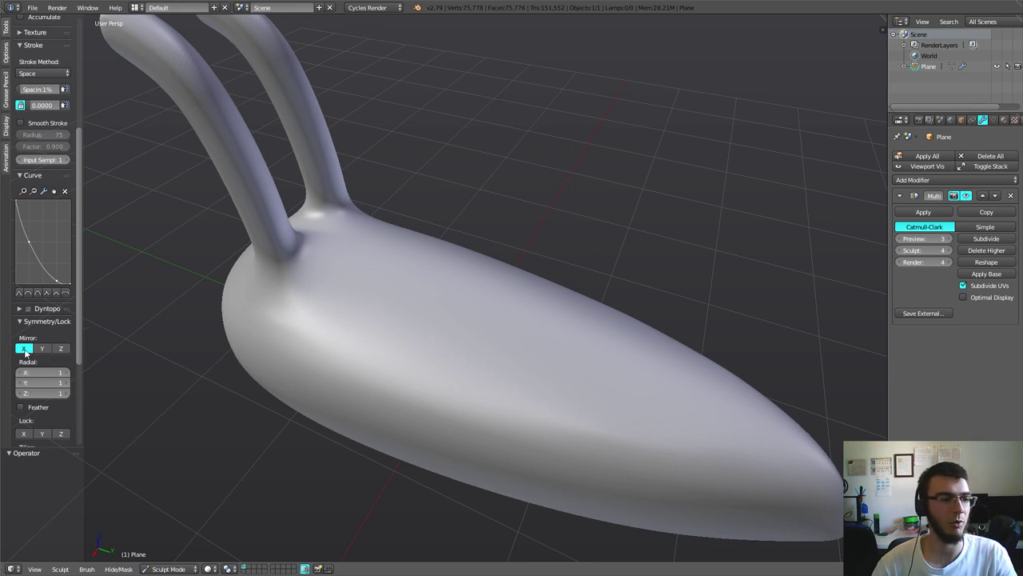
{"action": "left_click_drag", "start_coordinate": [370, 292], "coordinate": [506, 344]}
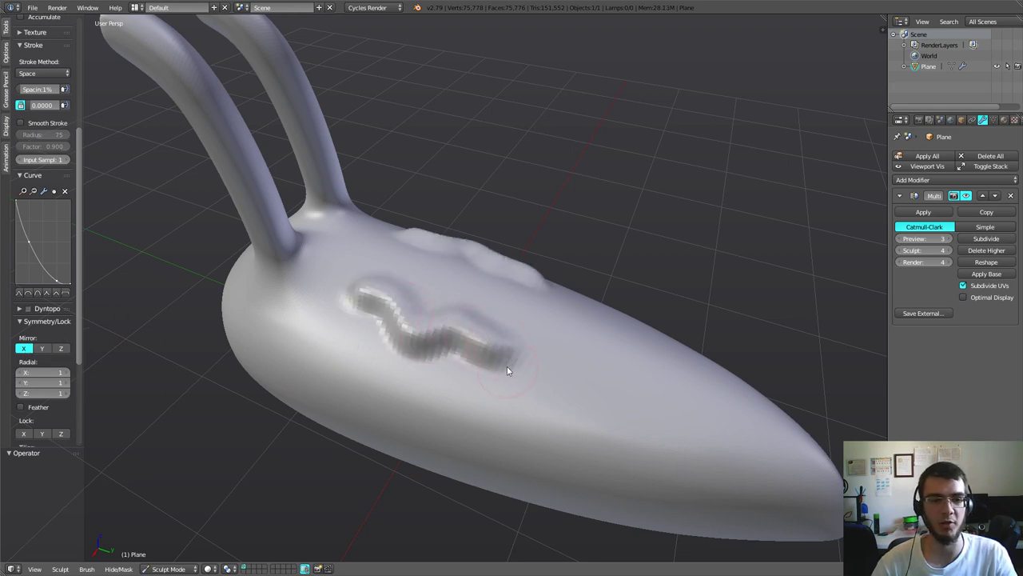
{"action": "key", "text": "ctrl+z"}
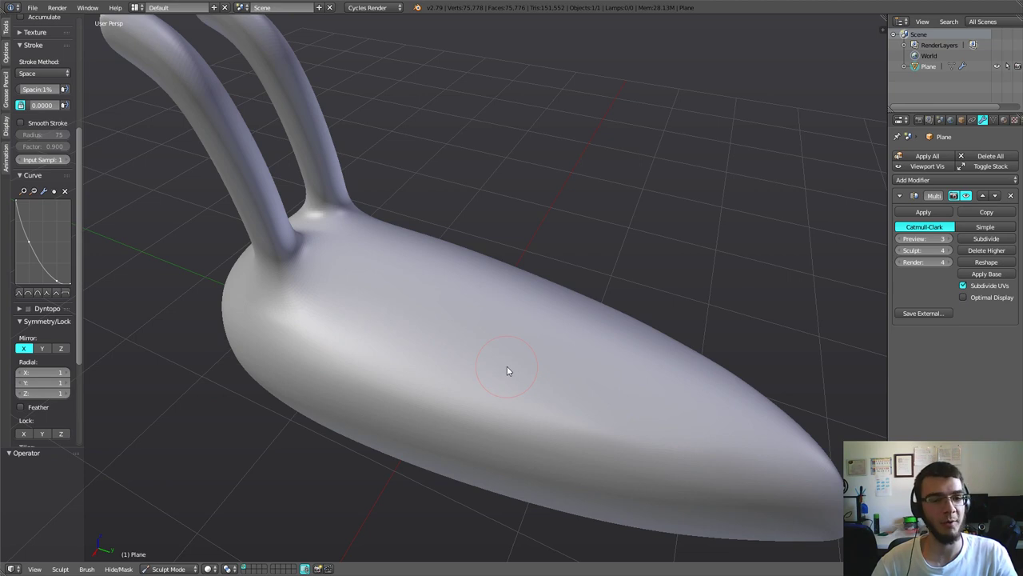
{"action": "mouse_move", "coordinate": [363, 327]}
{"action": "middle_mouse_down"}
{"action": "mouse_move", "coordinate": [392, 368]}
{"action": "mouse_move", "coordinate": [401, 363]}
{"action": "mouse_move", "coordinate": [396, 345]}
{"action": "mouse_move", "coordinate": [342, 331]}
{"action": "middle_mouse_up"}
- Resize the brush and try groove strokes beside the eye stalks, undoing each attempt
{"action": "key", "text": "f"}
{"action": "left_click", "coordinate": [397, 341]}
{"action": "left_click_drag", "start_coordinate": [320, 305], "coordinate": [326, 304]}
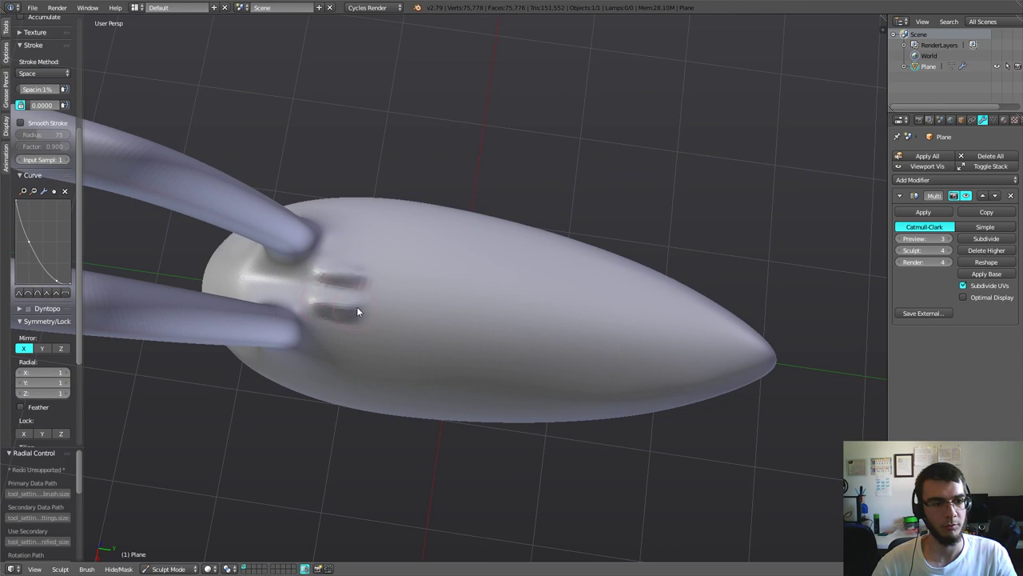
{"action": "left_click_drag", "start_coordinate": [397, 318], "coordinate": [437, 325]}
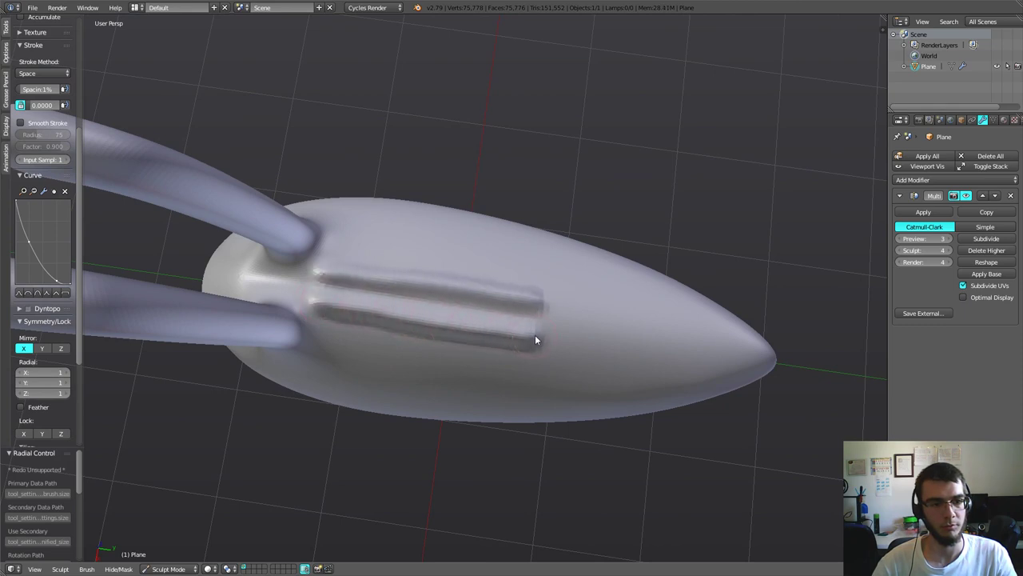
{"action": "key", "text": "ctrl+z"}
{"action": "mouse_move", "coordinate": [509, 342]}
{"action": "middle_mouse_down"}
{"action": "mouse_move", "coordinate": [451, 311]}
{"action": "mouse_move", "coordinate": [391, 306]}
{"action": "mouse_move", "coordinate": [408, 307]}
{"action": "middle_mouse_up"}
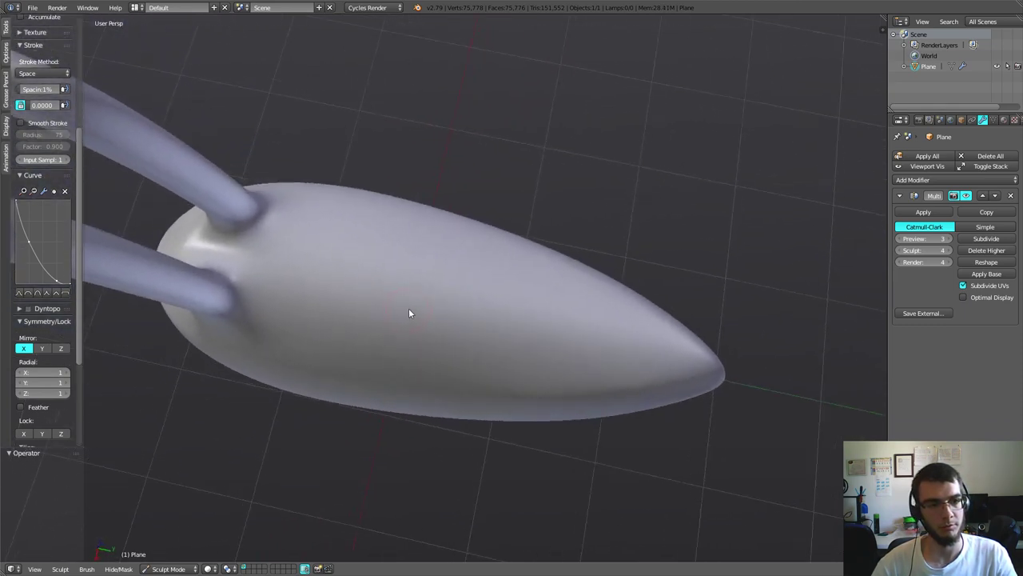
{"action": "scroll", "coordinate": [408, 312], "scroll_direction": "up", "scroll_amount": 1}
{"action": "left_click_drag", "start_coordinate": [209, 263], "coordinate": [273, 290]}
{"action": "key", "text": "ctrl+z"}
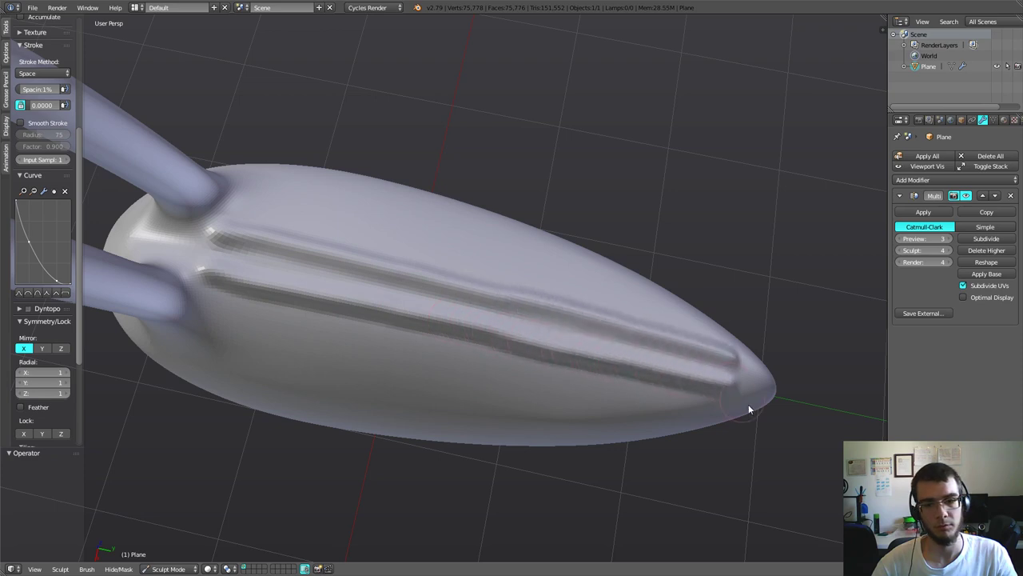
- Smooth away the grooves near the body's tip, undoing the last removal
{"action": "mouse_move", "coordinate": [749, 409]}
{"action": "middle_mouse_down"}
{"action": "mouse_move", "coordinate": [726, 413]}
{"action": "mouse_move", "coordinate": [608, 340]}
{"action": "mouse_move", "coordinate": [571, 342]}
{"action": "mouse_move", "coordinate": [511, 310]}
{"action": "middle_mouse_up"}
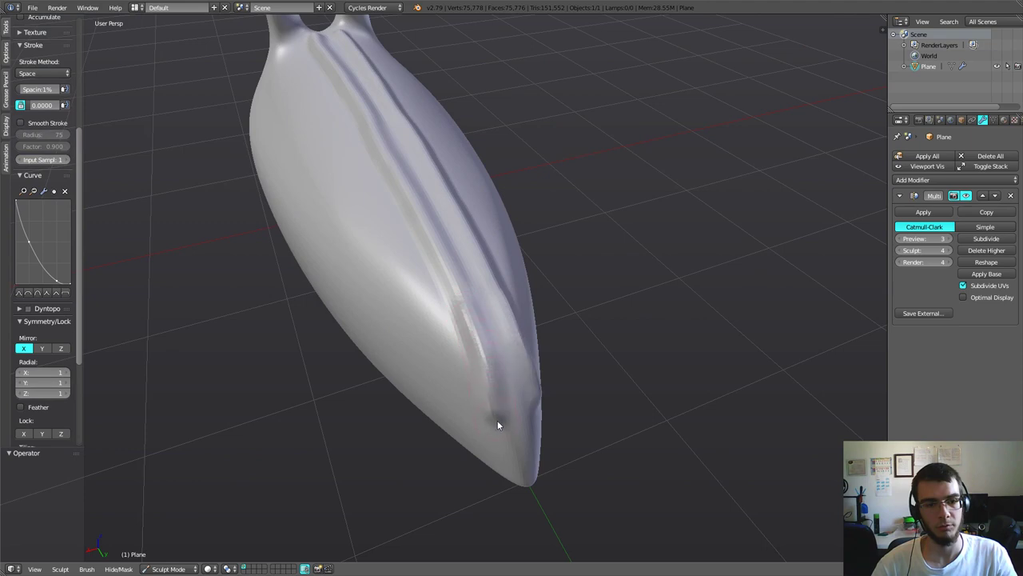
{"action": "left_click_drag", "start_coordinate": [504, 444], "coordinate": [471, 320], "text": "shift"}
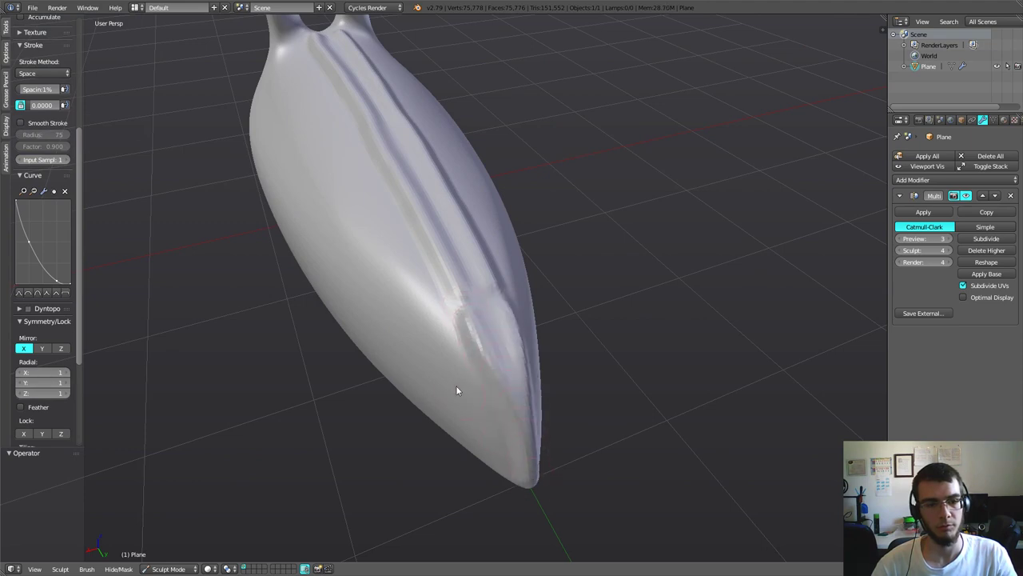
{"action": "mouse_move", "coordinate": [457, 390]}
{"action": "middle_mouse_down"}
{"action": "mouse_move", "coordinate": [457, 419]}
{"action": "mouse_move", "coordinate": [503, 367]}
{"action": "middle_mouse_up"}
{"action": "scroll", "coordinate": [512, 340], "scroll_direction": "up", "scroll_amount": 2}
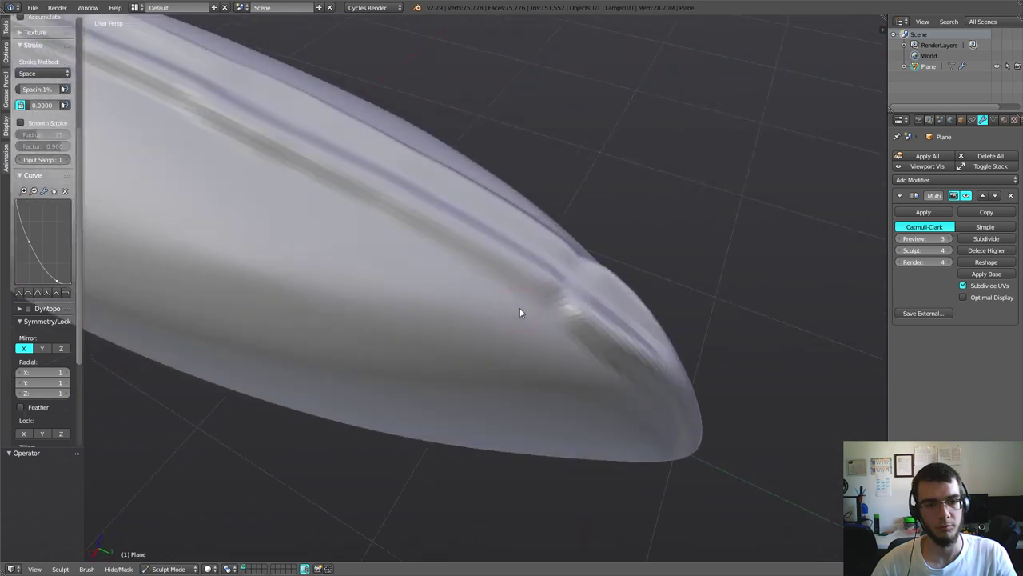
{"action": "middle_click_drag", "start_coordinate": [520, 312], "coordinate": [486, 298]}
{"action": "left_click_drag", "start_coordinate": [499, 299], "coordinate": [507, 305]}
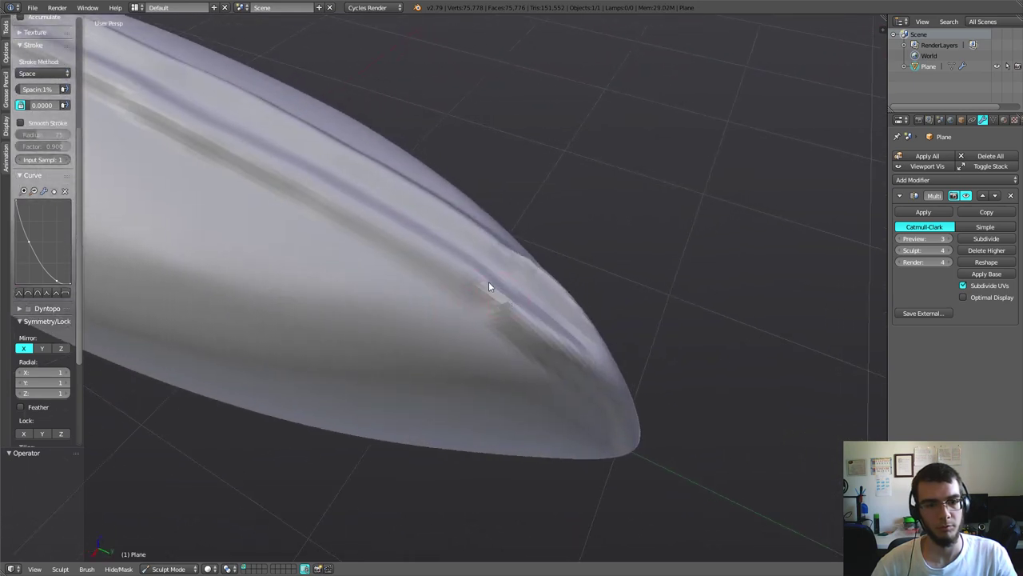
{"action": "mouse_move", "coordinate": [489, 286]}
{"action": "middle_mouse_down"}
{"action": "mouse_move", "coordinate": [549, 338]}
{"action": "mouse_move", "coordinate": [522, 344]}
{"action": "mouse_move", "coordinate": [463, 274]}
{"action": "middle_mouse_up"}
{"action": "key", "text": "ctrl+z"}
{"action": "key", "text": "ctrl+z"}
- Raise ridges at the groove ends near the tip and smooth the lower grooves
{"action": "left_click_drag", "start_coordinate": [467, 266], "coordinate": [486, 294]}
{"action": "mouse_move", "coordinate": [486, 294]}
{"action": "middle_mouse_down"}
{"action": "mouse_move", "coordinate": [477, 349]}
{"action": "mouse_move", "coordinate": [443, 342]}
{"action": "mouse_move", "coordinate": [420, 314]}
{"action": "middle_mouse_up"}
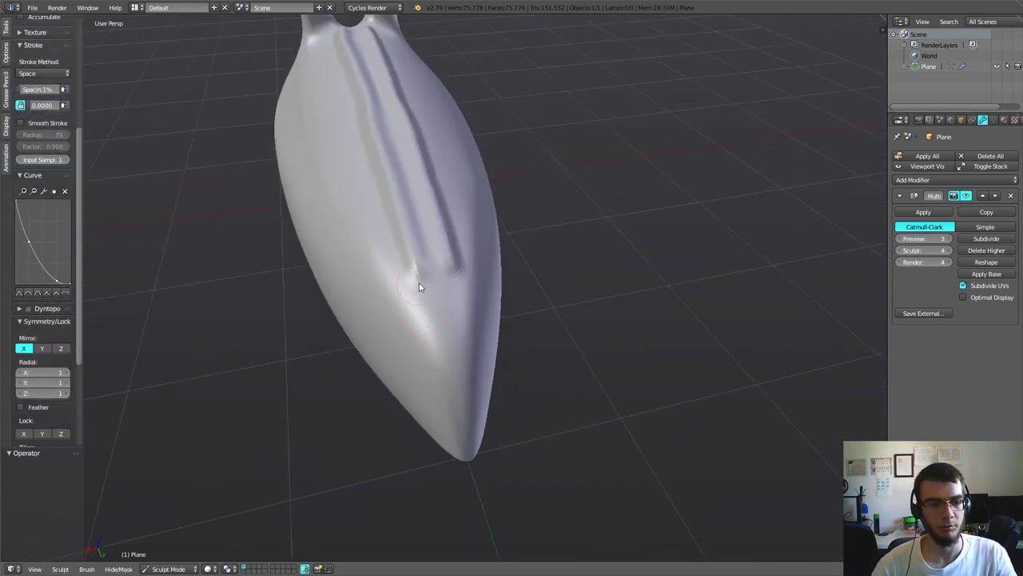
{"action": "left_click_drag", "start_coordinate": [418, 286], "coordinate": [426, 317]}
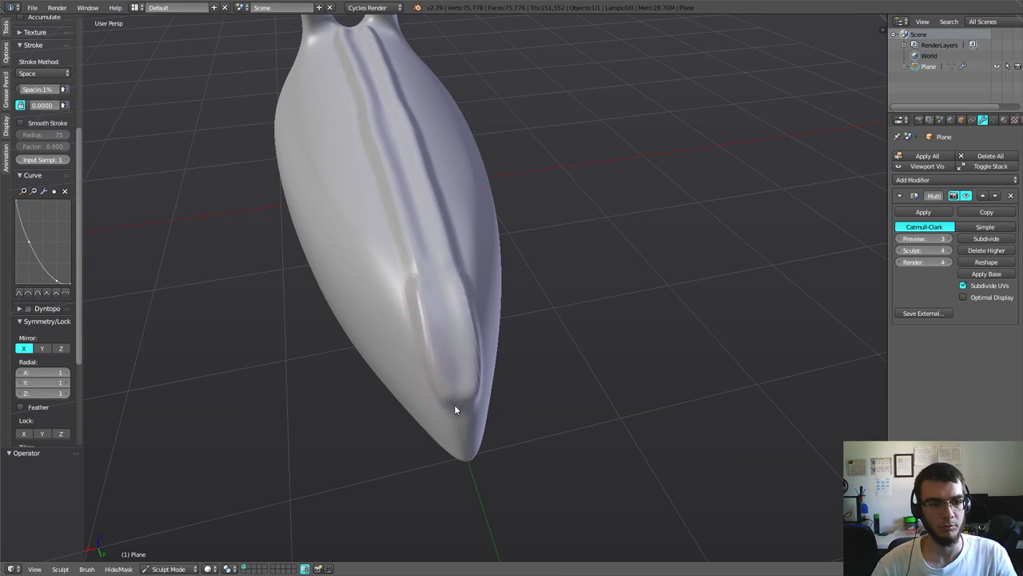
{"action": "left_click_drag", "start_coordinate": [469, 439], "coordinate": [417, 286], "text": "shift"}
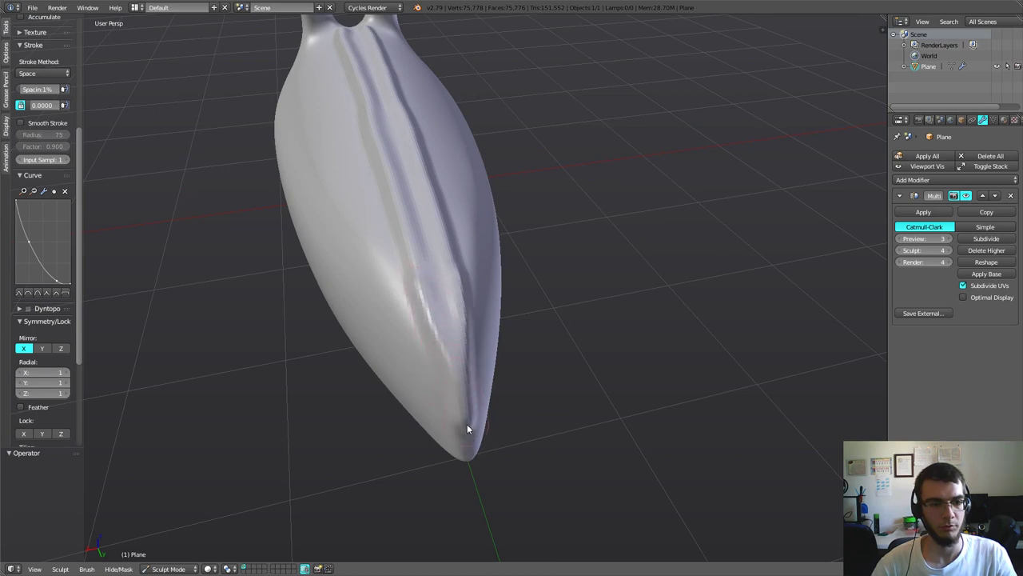
{"action": "mouse_move", "coordinate": [461, 446]}
{"action": "middle_mouse_down"}
{"action": "mouse_move", "coordinate": [461, 379]}
{"action": "mouse_move", "coordinate": [480, 343]}
{"action": "mouse_move", "coordinate": [459, 315]}
{"action": "mouse_move", "coordinate": [398, 360]}
{"action": "mouse_move", "coordinate": [472, 347]}
{"action": "mouse_move", "coordinate": [391, 304]}
{"action": "mouse_move", "coordinate": [358, 319]}
{"action": "mouse_move", "coordinate": [267, 293]}
{"action": "mouse_move", "coordinate": [340, 312]}
{"action": "mouse_move", "coordinate": [370, 288]}
{"action": "mouse_move", "coordinate": [317, 298]}
{"action": "mouse_move", "coordinate": [268, 275]}
{"action": "middle_mouse_up"}
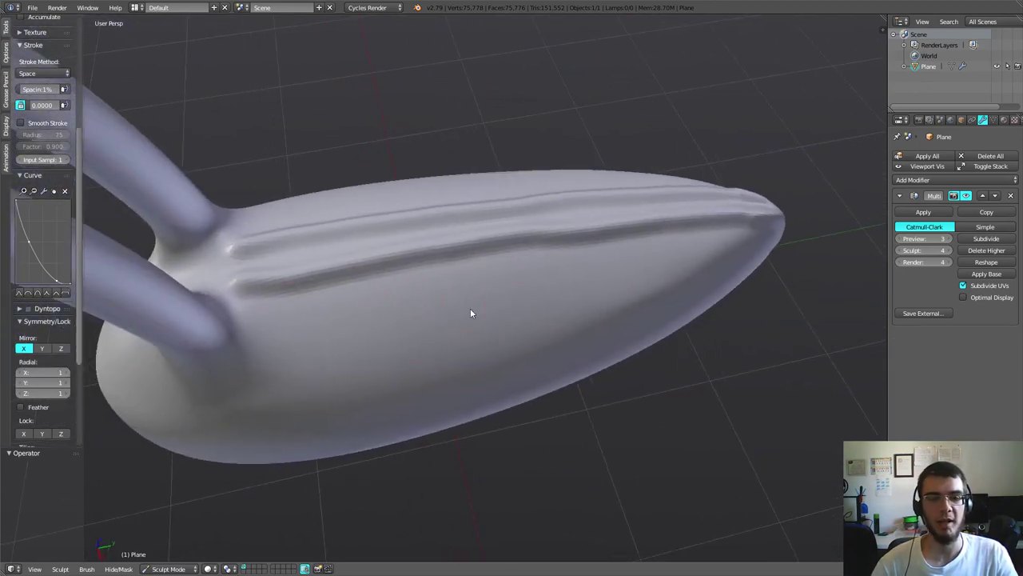
- Carve a new groove along the side of the body, extending it toward the tip
{"action": "middle_click_drag", "start_coordinate": [470, 313], "coordinate": [490, 291]}
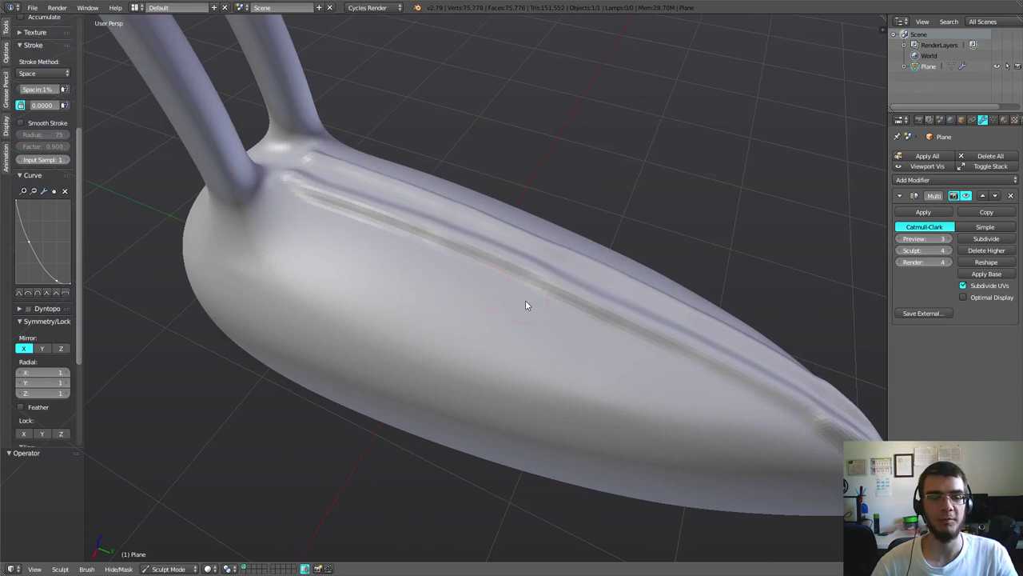
{"action": "mouse_move", "coordinate": [402, 286]}
{"action": "middle_mouse_down"}
{"action": "mouse_move", "coordinate": [440, 308]}
{"action": "mouse_move", "coordinate": [467, 273]}
{"action": "mouse_move", "coordinate": [448, 264]}
{"action": "middle_mouse_up"}
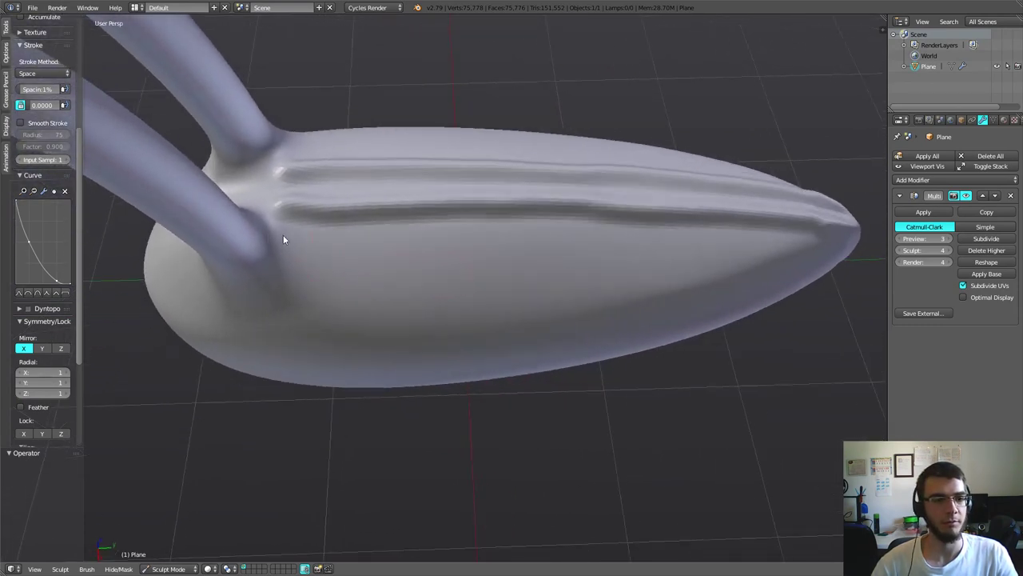
{"action": "mouse_move", "coordinate": [281, 234]}
{"action": "left_mouse_down"}
{"action": "mouse_move", "coordinate": [381, 249]}
{"action": "mouse_move", "coordinate": [544, 244]}
{"action": "left_mouse_up"}
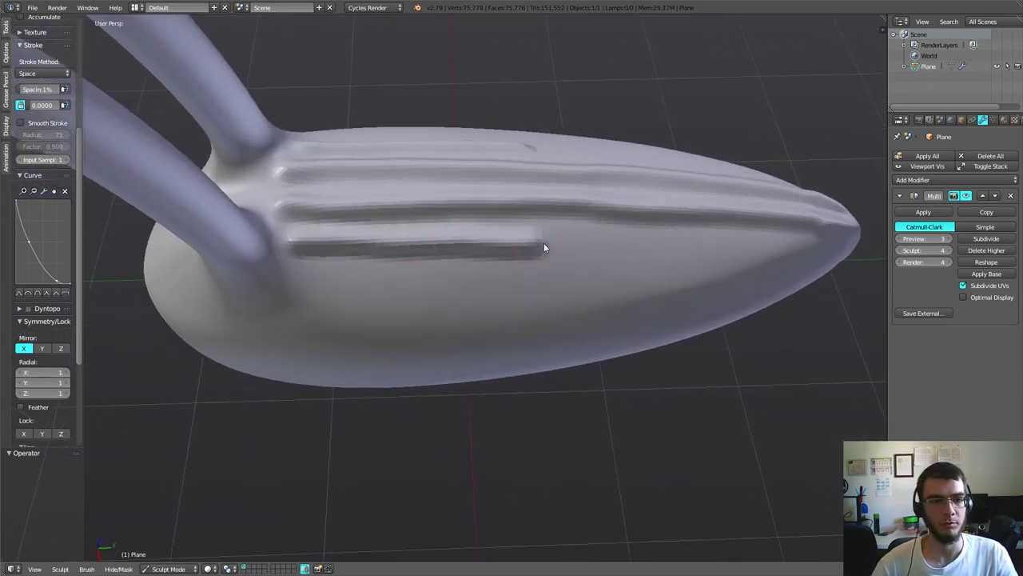
{"action": "mouse_move", "coordinate": [543, 245]}
{"action": "middle_mouse_down"}
{"action": "mouse_move", "coordinate": [612, 303]}
{"action": "mouse_move", "coordinate": [498, 260]}
{"action": "mouse_move", "coordinate": [507, 325]}
{"action": "mouse_move", "coordinate": [542, 416]}
{"action": "mouse_move", "coordinate": [310, 273]}
{"action": "middle_mouse_up"}
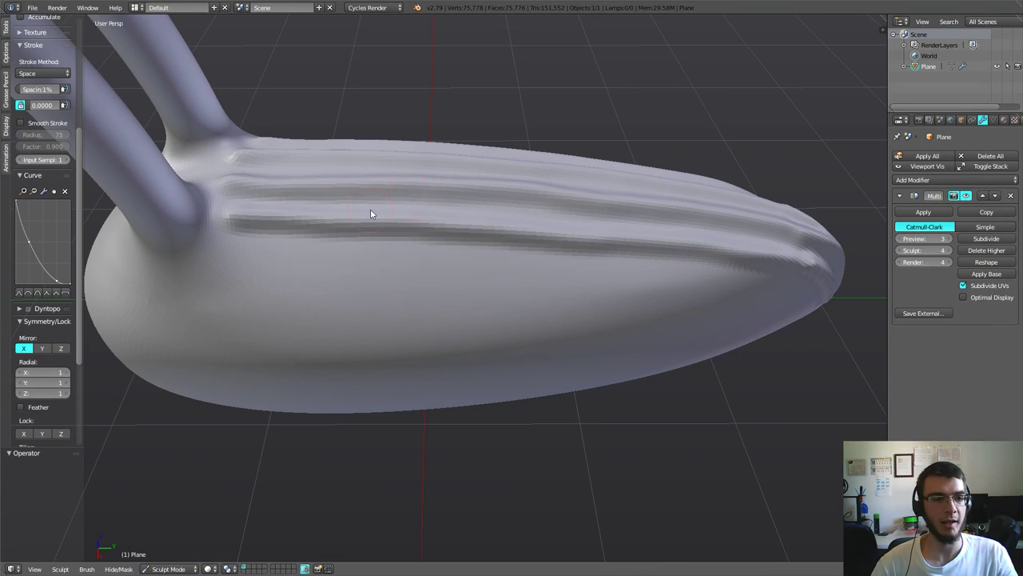
- Set the sculpting brush radius to 207
{"action": "key", "text": "f"}
{"action": "left_click", "coordinate": [470, 217]}
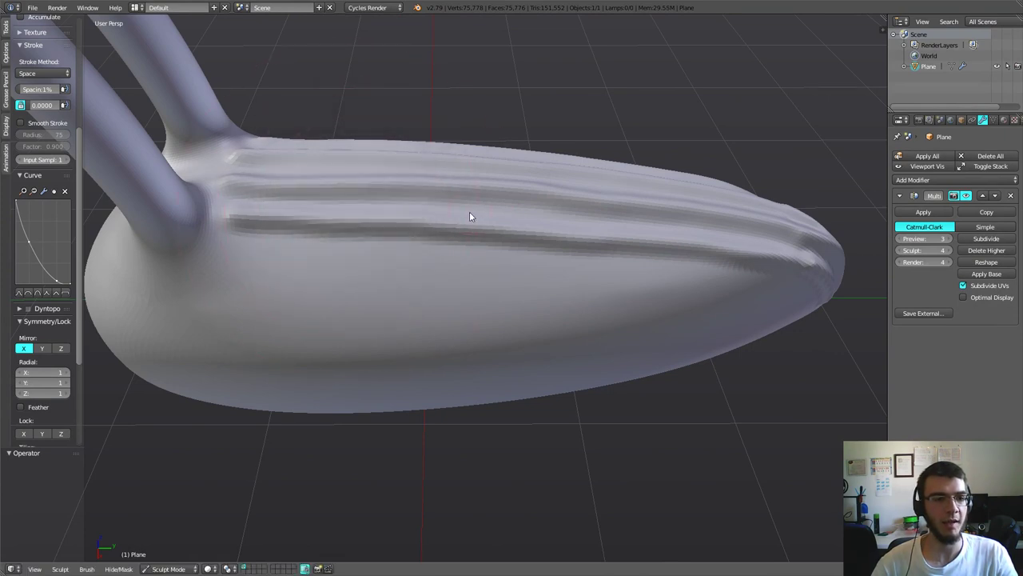
{"action": "scroll", "coordinate": [381, 269], "scroll_direction": "down", "scroll_amount": 2}
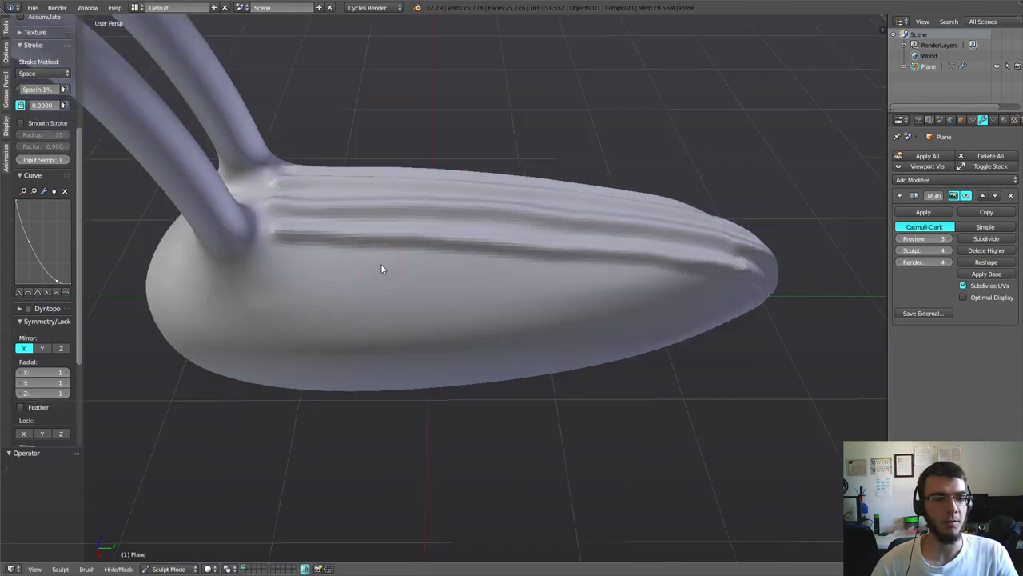
{"action": "scroll", "coordinate": [380, 269], "scroll_direction": "down", "scroll_amount": 3}
{"action": "scroll", "coordinate": [380, 269], "scroll_direction": "down", "scroll_amount": 2}
{"action": "scroll", "coordinate": [381, 269], "scroll_direction": "up", "scroll_amount": 2}
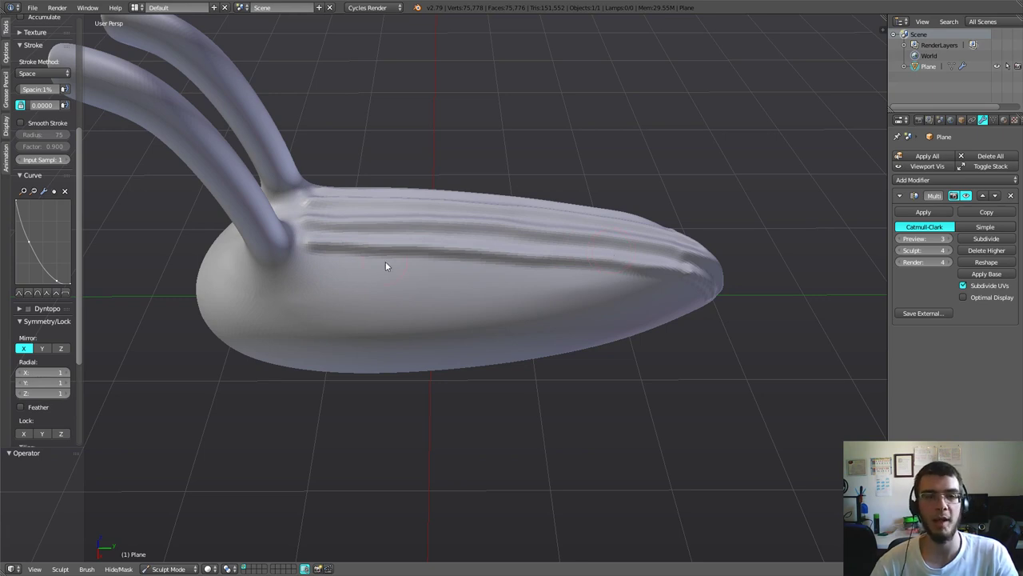
{"action": "scroll", "coordinate": [386, 265], "scroll_direction": "up", "scroll_amount": 1}
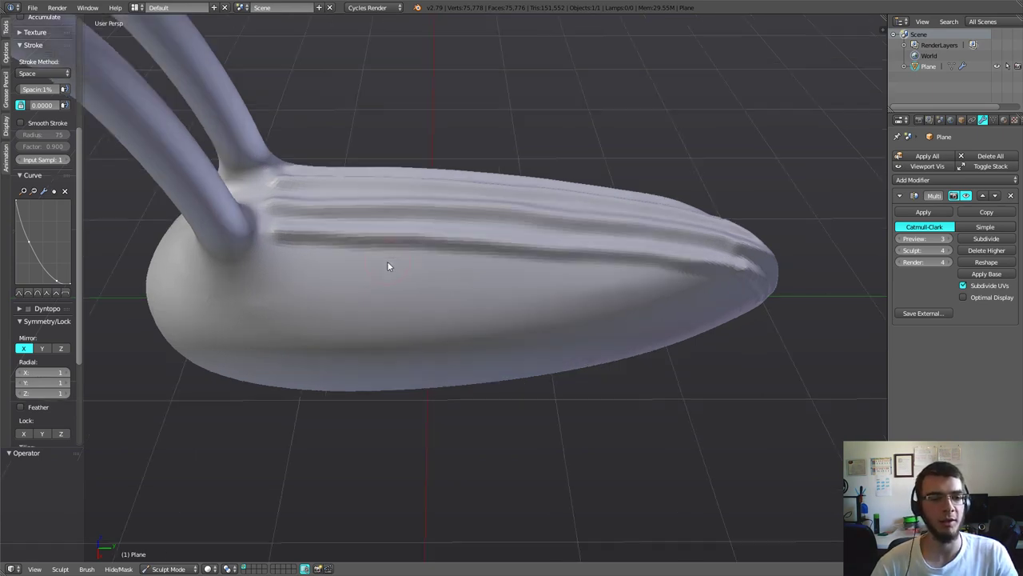
- Carve long grooves along the body, undoing the last bad stroke
{"action": "left_click_drag", "start_coordinate": [275, 262], "coordinate": [578, 283]}
{"action": "scroll", "coordinate": [579, 283], "scroll_direction": "down", "scroll_amount": 3}
{"action": "mouse_move", "coordinate": [579, 283]}
{"action": "middle_mouse_down"}
{"action": "mouse_move", "coordinate": [584, 313]}
{"action": "mouse_move", "coordinate": [551, 355]}
{"action": "middle_mouse_up"}
{"action": "scroll", "coordinate": [623, 358], "scroll_direction": "up", "scroll_amount": 3}
{"action": "middle_click_drag", "start_coordinate": [624, 358], "coordinate": [508, 342]}
{"action": "left_click_drag", "start_coordinate": [200, 223], "coordinate": [644, 338]}
{"action": "key", "text": "ctrl+z"}
- Carve side grooves along the body, including one near the tip
{"action": "scroll", "coordinate": [644, 337], "scroll_direction": "down", "scroll_amount": 3}
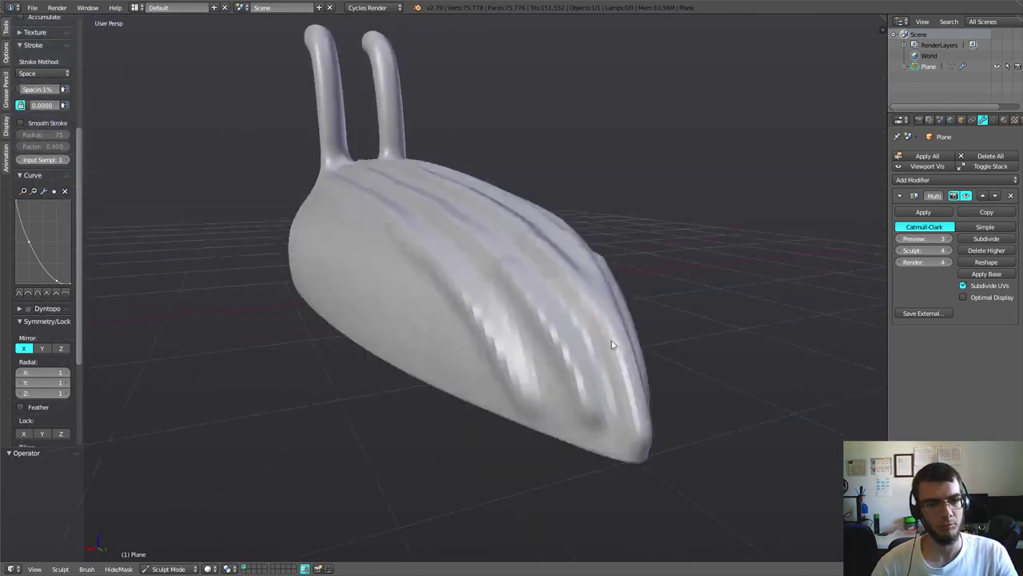
{"action": "scroll", "coordinate": [354, 308], "scroll_direction": "up", "scroll_amount": 3}
{"action": "mouse_move", "coordinate": [644, 338]}
{"action": "middle_mouse_down"}
{"action": "mouse_move", "coordinate": [354, 308]}
{"action": "mouse_move", "coordinate": [309, 256]}
{"action": "middle_mouse_up"}
{"action": "mouse_move", "coordinate": [309, 256]}
{"action": "left_mouse_down"}
{"action": "mouse_move", "coordinate": [339, 271]}
{"action": "mouse_move", "coordinate": [614, 307]}
{"action": "left_mouse_up"}
{"action": "middle_click_drag", "start_coordinate": [614, 307], "coordinate": [466, 278]}
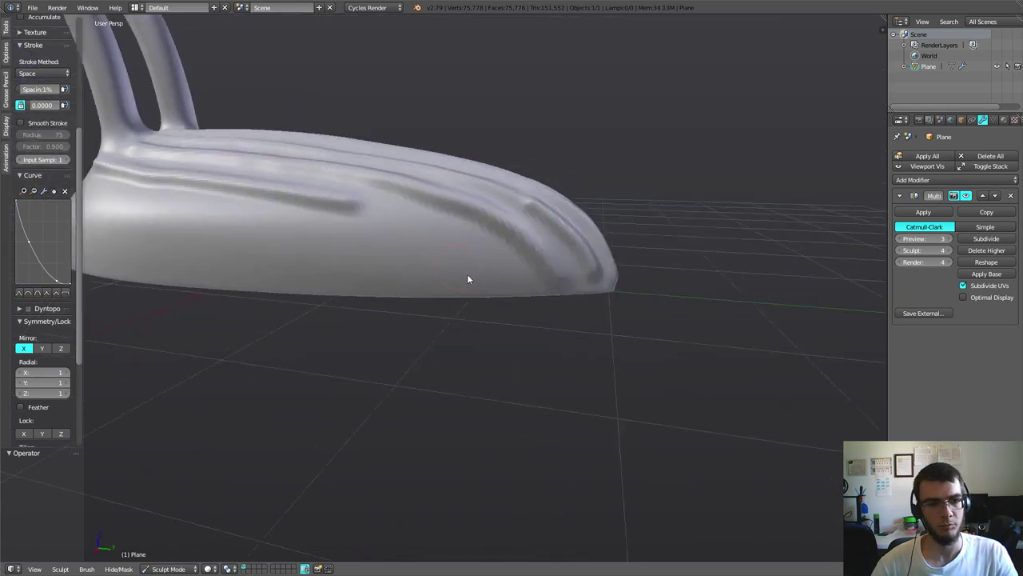
{"action": "scroll", "coordinate": [691, 348], "scroll_direction": "up", "scroll_amount": 2}
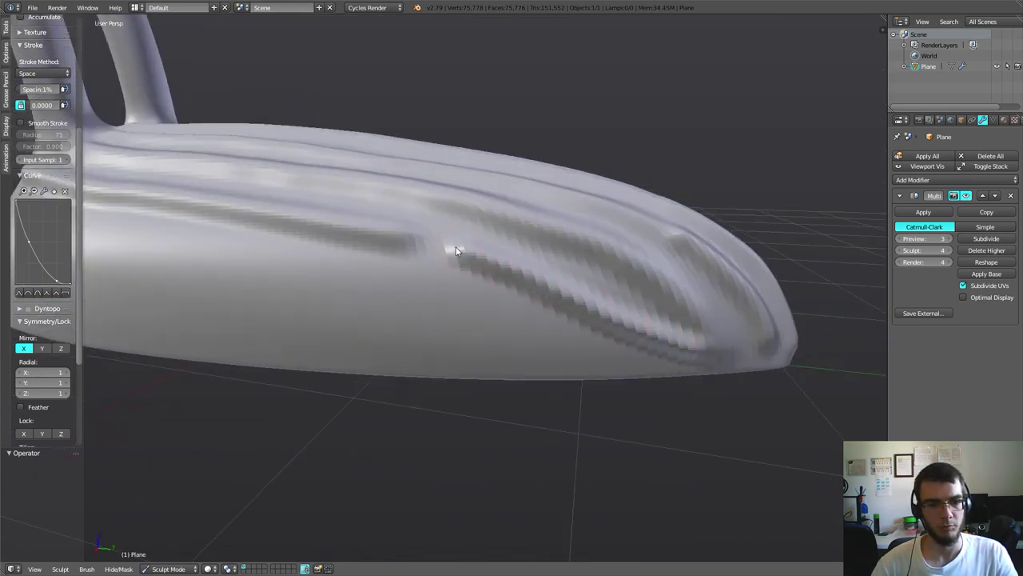
{"action": "scroll", "coordinate": [456, 245], "scroll_direction": "down", "scroll_amount": 3}
{"action": "mouse_move", "coordinate": [456, 245]}
{"action": "middle_mouse_down"}
{"action": "mouse_move", "coordinate": [389, 296]}
{"action": "mouse_move", "coordinate": [478, 331]}
{"action": "middle_mouse_up"}
{"action": "scroll", "coordinate": [478, 331], "scroll_direction": "up", "scroll_amount": 3}
{"action": "left_click_drag", "start_coordinate": [500, 267], "coordinate": [598, 273]}
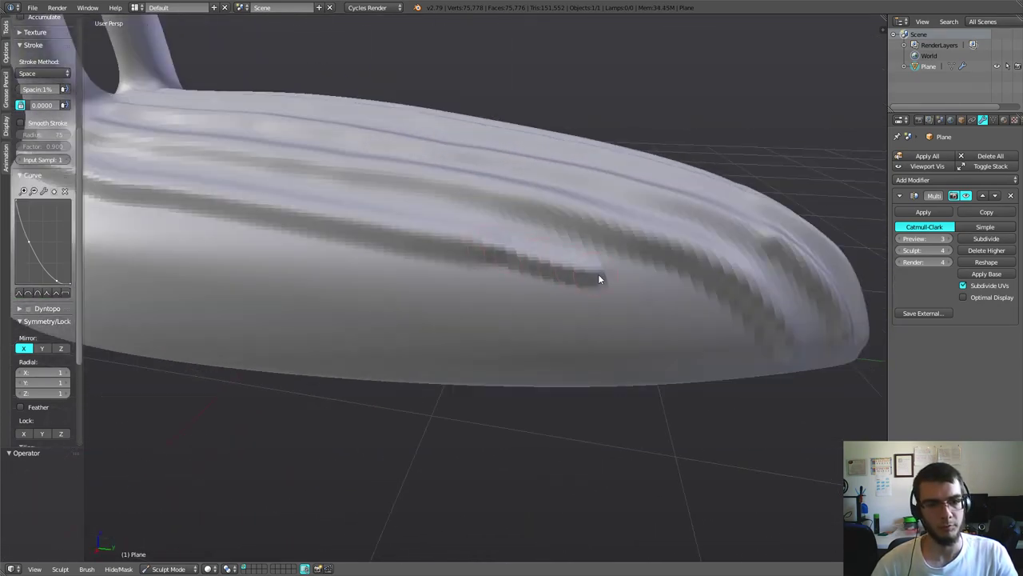
- Carve a groove along the lower ridge toward the tip
{"action": "scroll", "coordinate": [670, 338], "scroll_direction": "down", "scroll_amount": 2}
{"action": "mouse_move", "coordinate": [670, 337]}
{"action": "middle_mouse_down"}
{"action": "mouse_move", "coordinate": [549, 336]}
{"action": "mouse_move", "coordinate": [526, 287]}
{"action": "middle_mouse_up"}
{"action": "left_click_drag", "start_coordinate": [526, 286], "coordinate": [715, 372]}
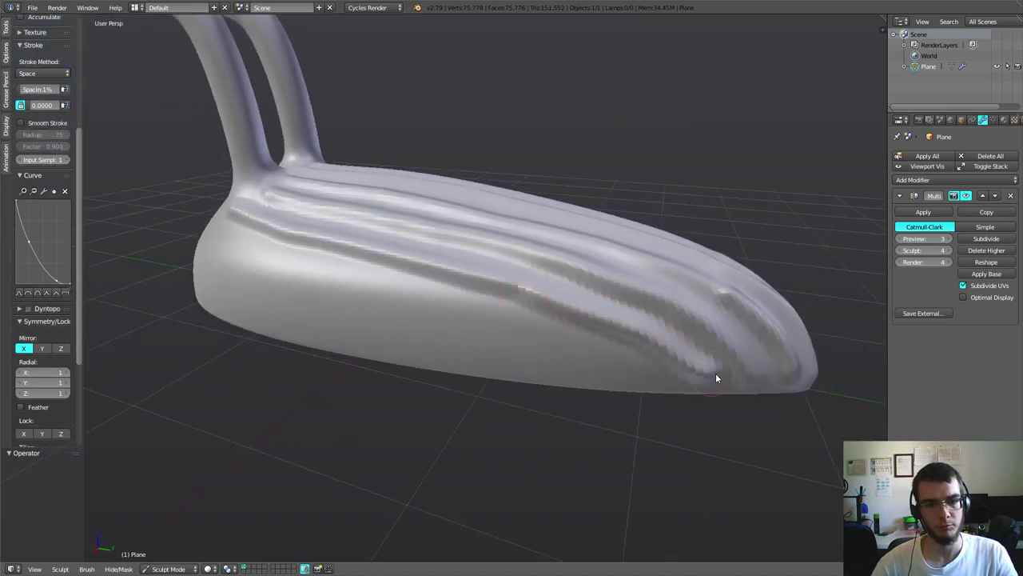
{"action": "mouse_move", "coordinate": [715, 373]}
{"action": "middle_mouse_down"}
{"action": "mouse_move", "coordinate": [524, 342]}
{"action": "mouse_move", "coordinate": [354, 277]}
{"action": "middle_mouse_up"}
{"action": "left_click_drag", "start_coordinate": [320, 274], "coordinate": [642, 304]}
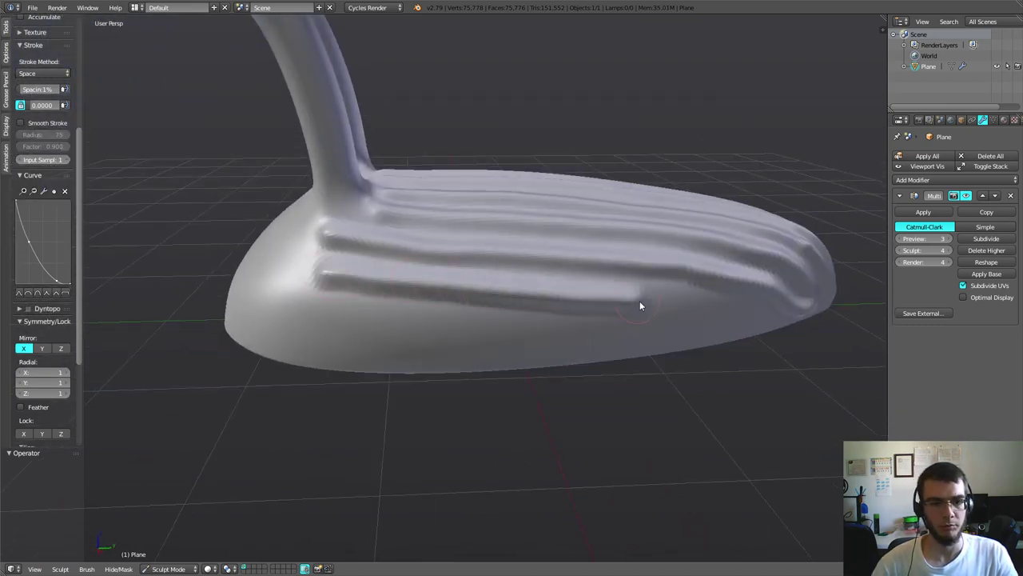
{"action": "mouse_move", "coordinate": [642, 304]}
{"action": "middle_mouse_down"}
{"action": "mouse_move", "coordinate": [779, 354]}
{"action": "mouse_move", "coordinate": [636, 314]}
{"action": "mouse_move", "coordinate": [457, 315]}
{"action": "mouse_move", "coordinate": [478, 292]}
{"action": "mouse_move", "coordinate": [413, 228]}
{"action": "middle_mouse_up"}
{"action": "left_click_drag", "start_coordinate": [413, 229], "coordinate": [461, 368]}
{"action": "mouse_move", "coordinate": [460, 369]}
{"action": "middle_mouse_down"}
{"action": "mouse_move", "coordinate": [437, 361]}
{"action": "mouse_move", "coordinate": [521, 349]}
{"action": "mouse_move", "coordinate": [480, 334]}
{"action": "mouse_move", "coordinate": [541, 375]}
{"action": "mouse_move", "coordinate": [525, 317]}
{"action": "mouse_move", "coordinate": [489, 311]}
{"action": "mouse_move", "coordinate": [496, 317]}
{"action": "mouse_move", "coordinate": [523, 317]}
{"action": "mouse_move", "coordinate": [487, 302]}
{"action": "mouse_move", "coordinate": [418, 297]}
{"action": "mouse_move", "coordinate": [392, 279]}
{"action": "mouse_move", "coordinate": [459, 303]}
{"action": "mouse_move", "coordinate": [481, 281]}
{"action": "middle_mouse_up"}
{"action": "scroll", "coordinate": [531, 374], "scroll_direction": "up", "scroll_amount": 3}
{"action": "scroll", "coordinate": [526, 318], "scroll_direction": "down", "scroll_amount": 2}
- Switch from Sculpt Mode through Object Mode into Edit Mode on the base mesh
{"action": "key", "text": "Tab"}
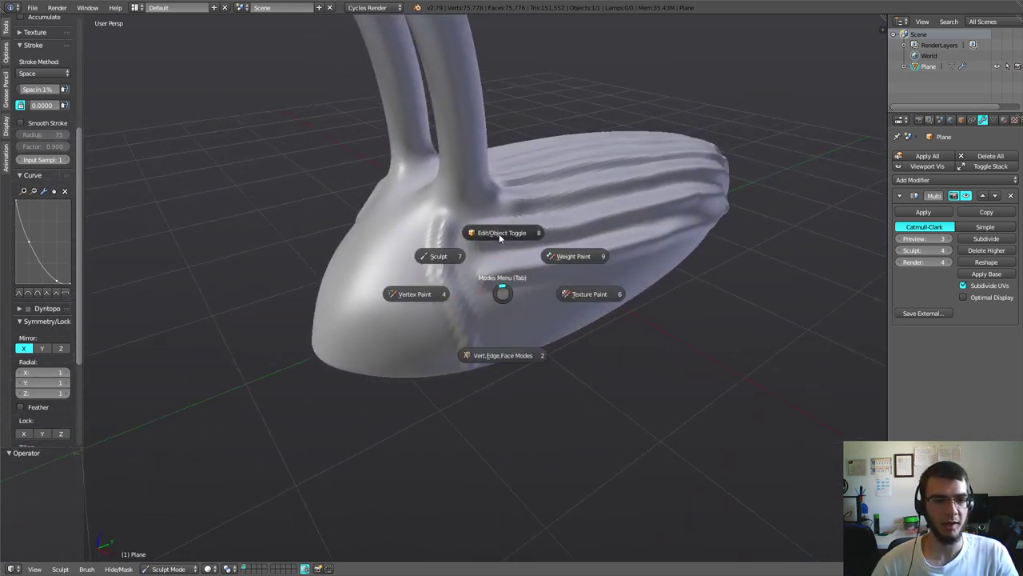
{"action": "left_click", "coordinate": [499, 234]}
{"action": "key", "text": "Tab"}
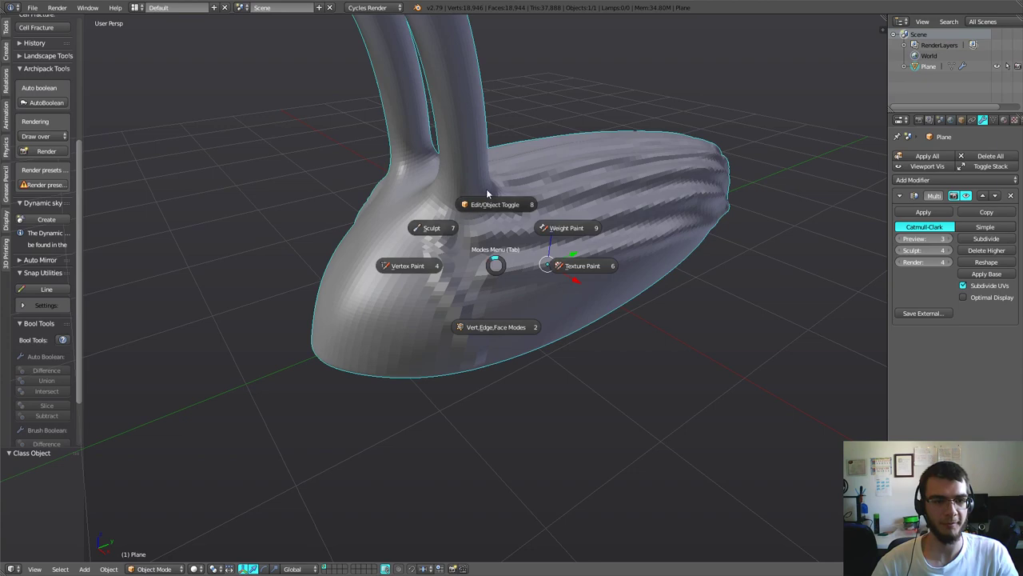
{"action": "left_click", "coordinate": [488, 196]}
{"action": "middle_click_drag", "start_coordinate": [487, 263], "coordinate": [468, 263]}
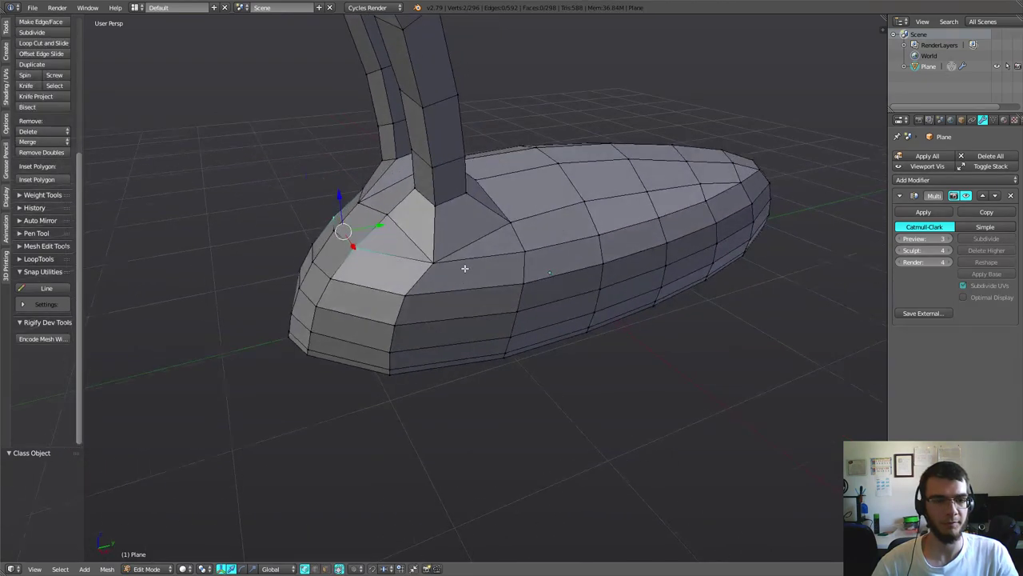
{"action": "scroll", "coordinate": [456, 267], "scroll_direction": "up", "scroll_amount": 3}
- Move a front-shoulder vertex about -0.040, -0.038, 0.034, then return to Sculpt Mode
{"action": "right_click", "coordinate": [476, 284]}
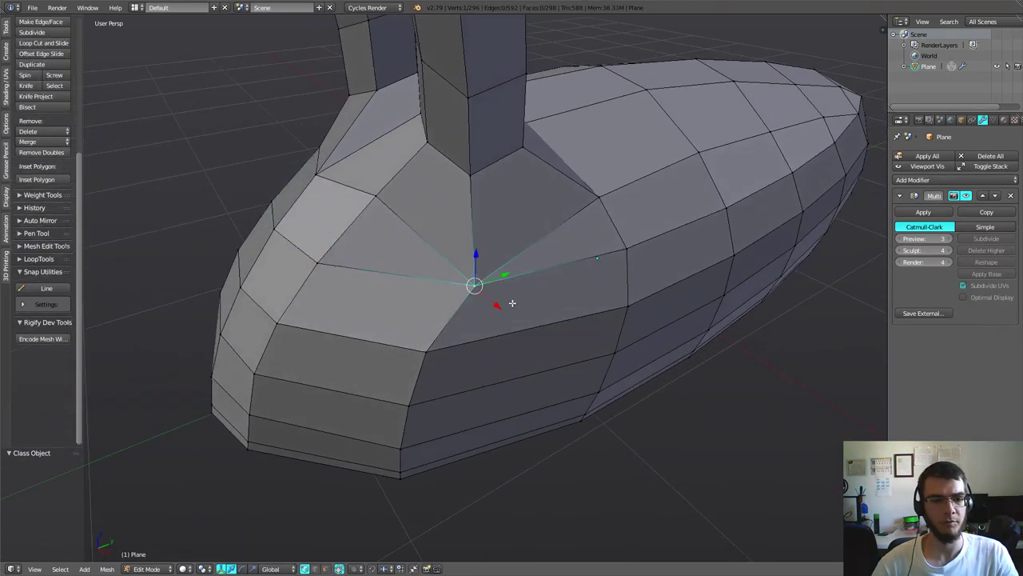
{"action": "middle_click_drag", "start_coordinate": [477, 284], "coordinate": [495, 293]}
{"action": "key", "text": "g"}
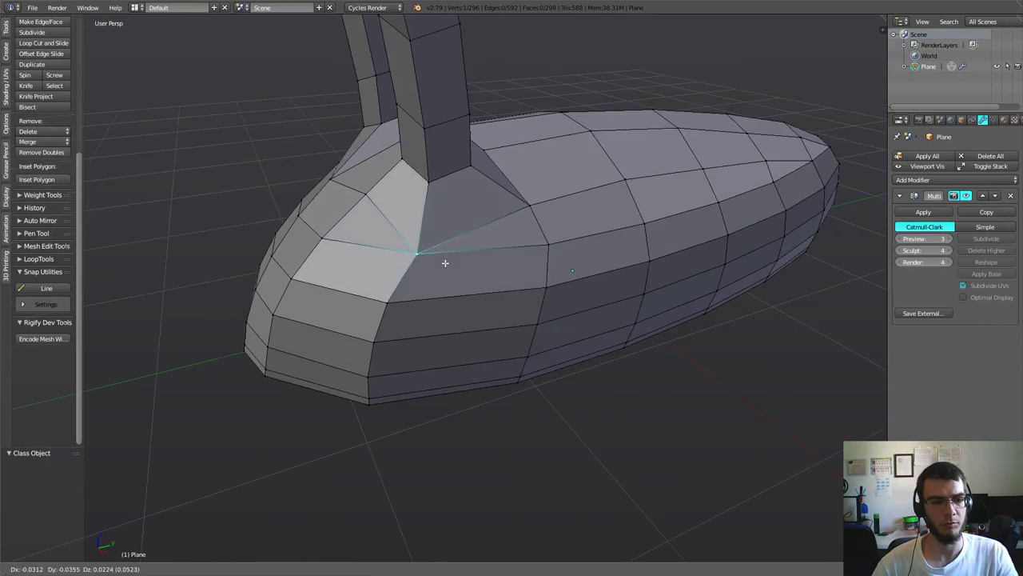
{"action": "left_click", "coordinate": [444, 260]}
{"action": "mouse_move", "coordinate": [444, 260]}
{"action": "middle_mouse_down"}
{"action": "mouse_move", "coordinate": [429, 267]}
{"action": "mouse_move", "coordinate": [457, 269]}
{"action": "mouse_move", "coordinate": [424, 260]}
{"action": "mouse_move", "coordinate": [466, 287]}
{"action": "mouse_move", "coordinate": [467, 267]}
{"action": "mouse_move", "coordinate": [477, 286]}
{"action": "mouse_move", "coordinate": [465, 270]}
{"action": "middle_mouse_up"}
{"action": "key", "text": "Tab"}
{"action": "left_click", "coordinate": [403, 233]}
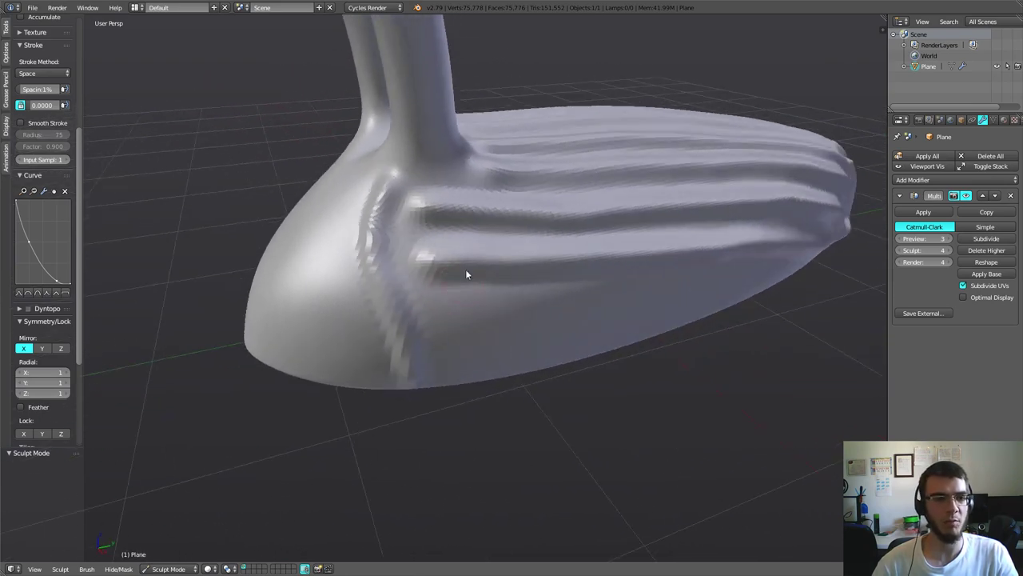
- Carve a lower groove along the bottom of the body from back to front
{"action": "mouse_move", "coordinate": [443, 315]}
{"action": "middle_mouse_down"}
{"action": "mouse_move", "coordinate": [436, 269]}
{"action": "mouse_move", "coordinate": [446, 247]}
{"action": "mouse_move", "coordinate": [413, 256]}
{"action": "mouse_move", "coordinate": [409, 302]}
{"action": "mouse_move", "coordinate": [514, 304]}
{"action": "mouse_move", "coordinate": [359, 285]}
{"action": "mouse_move", "coordinate": [334, 295]}
{"action": "middle_mouse_up"}
{"action": "mouse_move", "coordinate": [239, 287]}
{"action": "left_mouse_down"}
{"action": "mouse_move", "coordinate": [279, 283]}
{"action": "mouse_move", "coordinate": [594, 333]}
{"action": "mouse_move", "coordinate": [759, 316]}
{"action": "left_mouse_up"}
{"action": "left_click_drag", "start_coordinate": [233, 325], "coordinate": [559, 344]}
- Carve mirrored grooves wrapping across the rounded front of the body
{"action": "mouse_move", "coordinate": [560, 343]}
{"action": "middle_mouse_down"}
{"action": "mouse_move", "coordinate": [384, 311]}
{"action": "mouse_move", "coordinate": [397, 335]}
{"action": "mouse_move", "coordinate": [475, 234]}
{"action": "middle_mouse_up"}
{"action": "left_click_drag", "start_coordinate": [476, 235], "coordinate": [521, 369]}
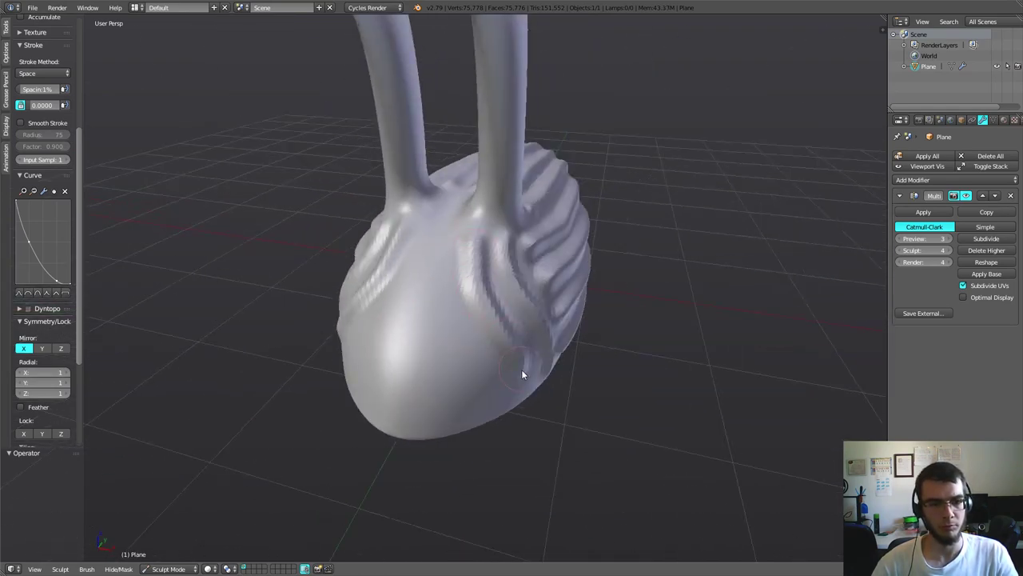
{"action": "mouse_move", "coordinate": [521, 369]}
{"action": "middle_mouse_down"}
{"action": "mouse_move", "coordinate": [406, 374]}
{"action": "mouse_move", "coordinate": [442, 244]}
{"action": "middle_mouse_up"}
{"action": "left_click_drag", "start_coordinate": [442, 250], "coordinate": [484, 381]}
{"action": "middle_click_drag", "start_coordinate": [485, 382], "coordinate": [432, 311]}
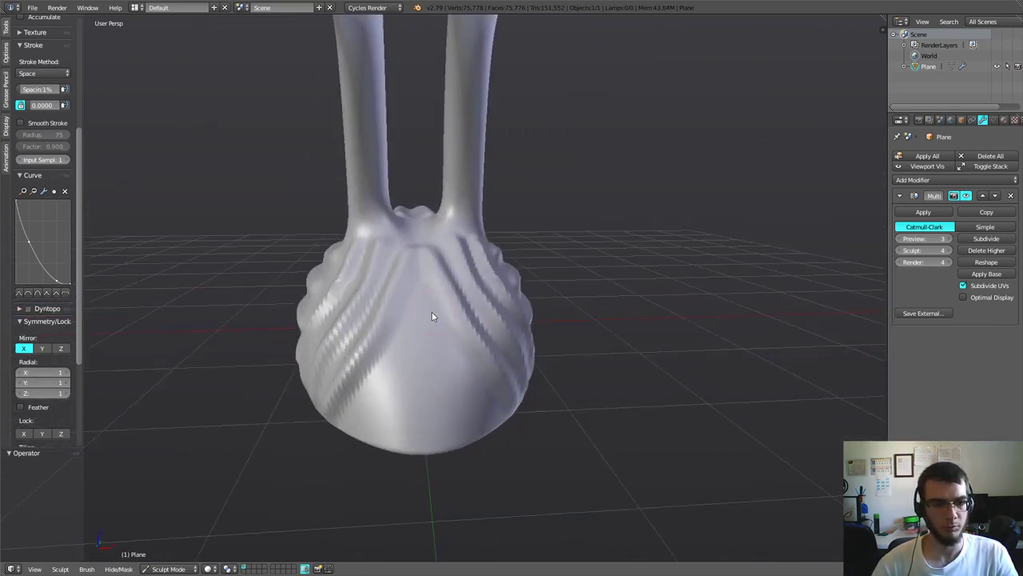
{"action": "left_click_drag", "start_coordinate": [432, 311], "coordinate": [446, 417]}
{"action": "middle_click_drag", "start_coordinate": [446, 417], "coordinate": [524, 416]}
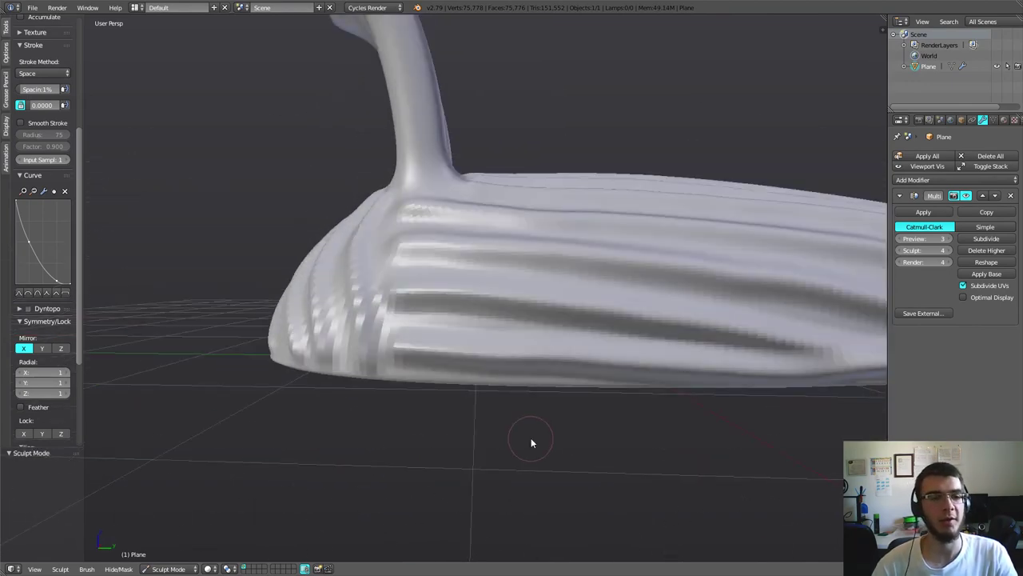
{"action": "key", "text": "Tab"}
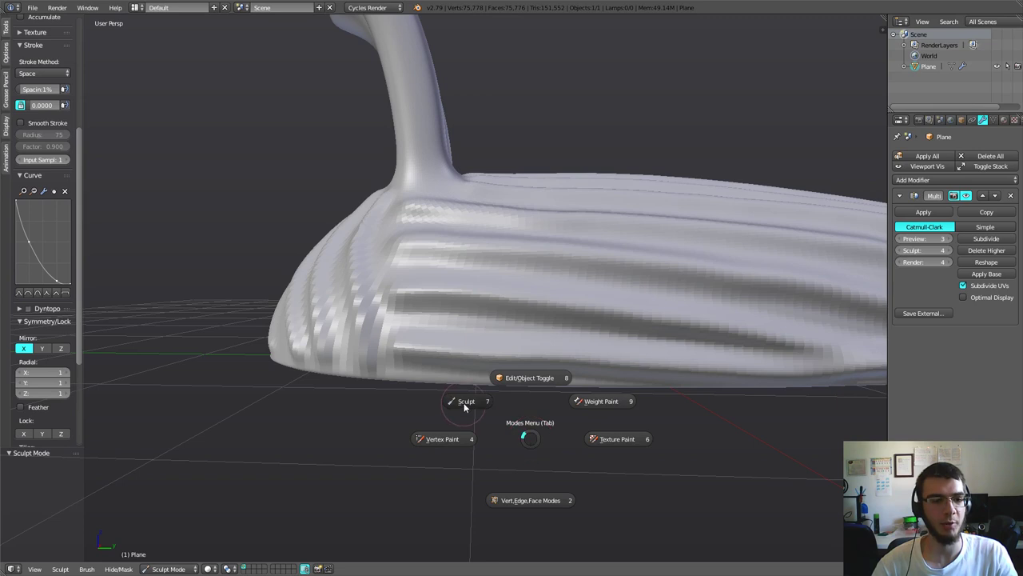
{"action": "key", "text": "Tab"}
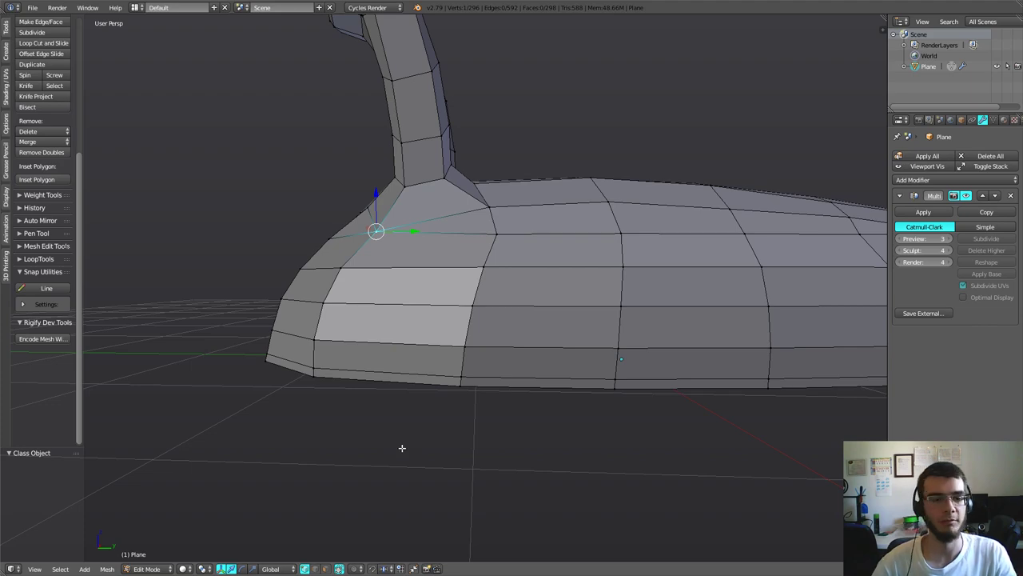
{"action": "key", "text": "Tab"}
{"action": "left_click", "coordinate": [394, 385]}
{"action": "key", "text": "Tab"}
{"action": "left_click", "coordinate": [364, 409]}
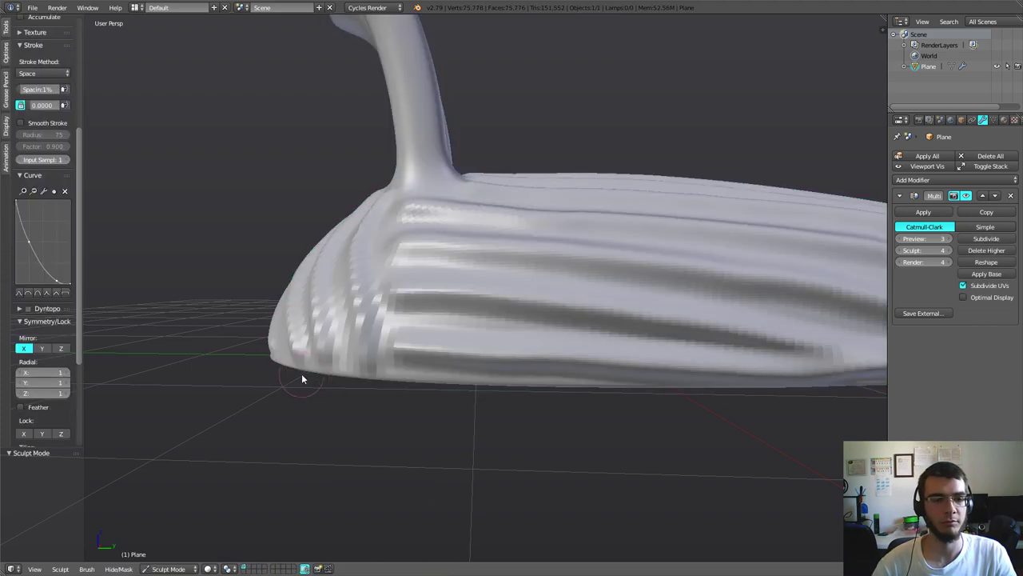
{"action": "mouse_move", "coordinate": [301, 373]}
{"action": "middle_mouse_down"}
{"action": "mouse_move", "coordinate": [387, 393]}
{"action": "mouse_move", "coordinate": [477, 386]}
{"action": "mouse_move", "coordinate": [424, 394]}
{"action": "middle_mouse_up"}
- Subdivide the Multires modifier once more to level 5 and inspect the slug
{"action": "mouse_move", "coordinate": [567, 449]}
{"action": "middle_mouse_down"}
{"action": "mouse_move", "coordinate": [550, 450]}
{"action": "mouse_move", "coordinate": [573, 464]}
{"action": "mouse_move", "coordinate": [592, 455]}
{"action": "middle_mouse_up"}
{"action": "left_click", "coordinate": [985, 239]}
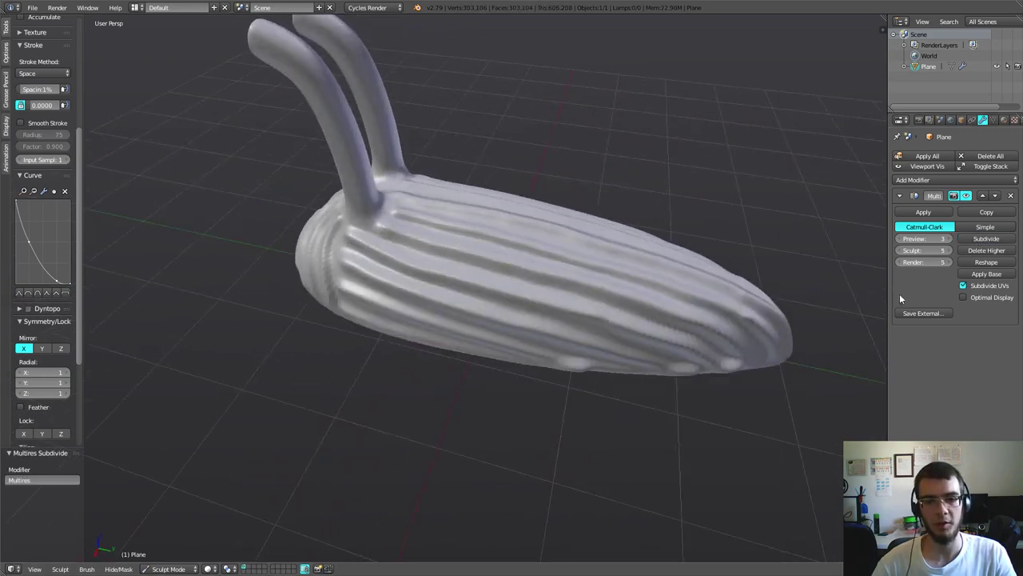
{"action": "mouse_move", "coordinate": [504, 336]}
{"action": "middle_mouse_down"}
{"action": "mouse_move", "coordinate": [410, 318]}
{"action": "mouse_move", "coordinate": [453, 302]}
{"action": "mouse_move", "coordinate": [445, 313]}
{"action": "mouse_move", "coordinate": [502, 333]}
{"action": "mouse_move", "coordinate": [402, 359]}
{"action": "mouse_move", "coordinate": [543, 384]}
{"action": "mouse_move", "coordinate": [484, 389]}
{"action": "mouse_move", "coordinate": [543, 395]}
{"action": "mouse_move", "coordinate": [394, 395]}
{"action": "mouse_move", "coordinate": [450, 370]}
{"action": "mouse_move", "coordinate": [320, 360]}
{"action": "mouse_move", "coordinate": [429, 356]}
{"action": "mouse_move", "coordinate": [441, 326]}
{"action": "middle_mouse_up"}
{"action": "scroll", "coordinate": [462, 334], "scroll_direction": "up", "scroll_amount": 2}
{"action": "scroll", "coordinate": [459, 353], "scroll_direction": "up", "scroll_amount": 2}
{"action": "scroll", "coordinate": [543, 395], "scroll_direction": "down", "scroll_amount": 2}
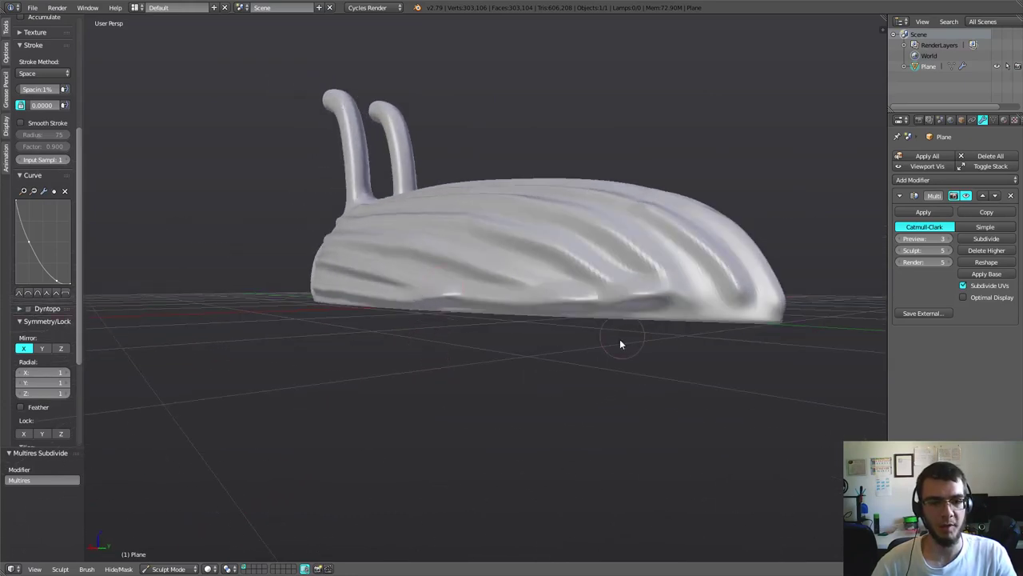
{"action": "mouse_move", "coordinate": [619, 344]}
{"action": "middle_mouse_down"}
{"action": "mouse_move", "coordinate": [569, 382]}
{"action": "mouse_move", "coordinate": [543, 362]}
{"action": "mouse_move", "coordinate": [595, 376]}
{"action": "middle_mouse_up"}
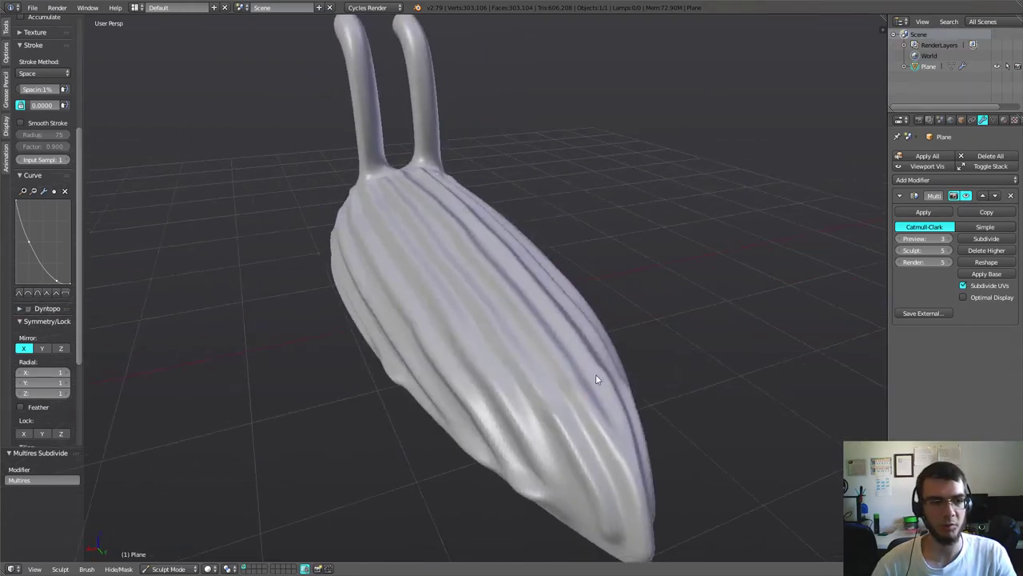
{"action": "scroll", "coordinate": [66, 238], "scroll_direction": "up", "scroll_amount": 3}
{"action": "scroll", "coordinate": [48, 160], "scroll_direction": "up", "scroll_amount": 2}
- Switch the sculpt brush to Smooth and view the slug's front tip up close
{"action": "left_click", "coordinate": [43, 63]}
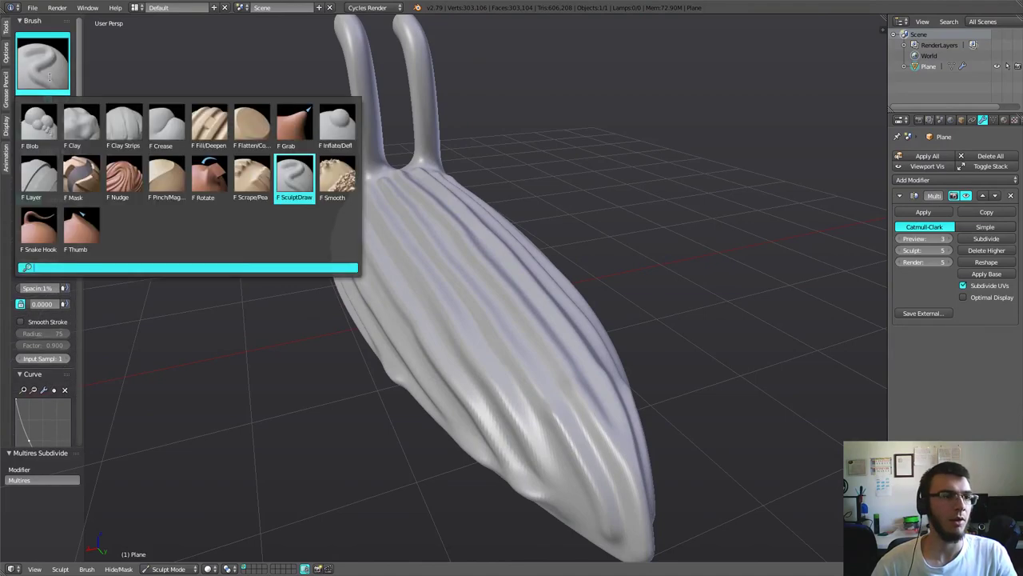
{"action": "left_click", "coordinate": [343, 184]}
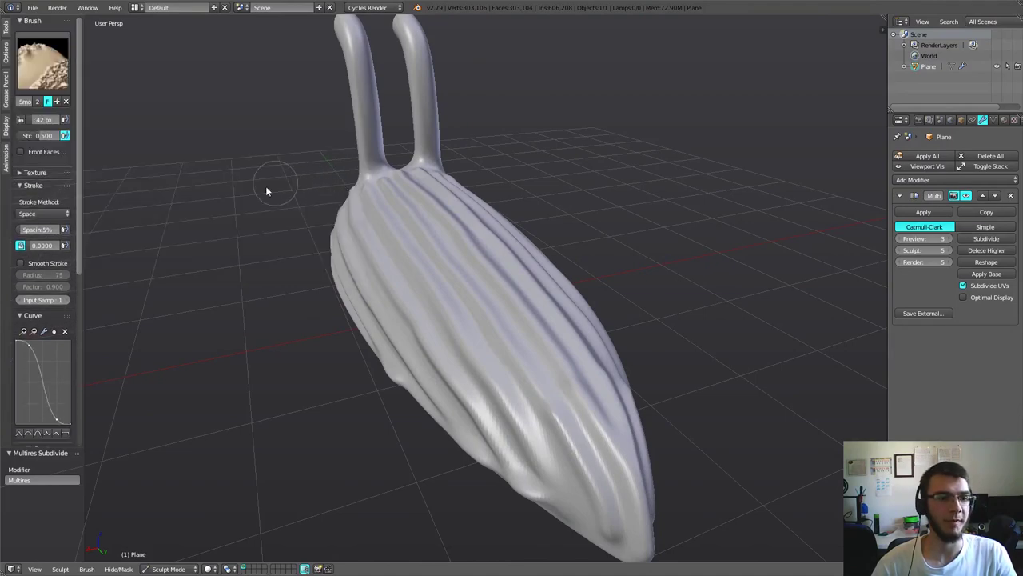
{"action": "mouse_move", "coordinate": [246, 264]}
{"action": "middle_mouse_down"}
{"action": "mouse_move", "coordinate": [395, 342]}
{"action": "mouse_move", "coordinate": [312, 318]}
{"action": "middle_mouse_up"}
{"action": "scroll", "coordinate": [474, 333], "scroll_direction": "up", "scroll_amount": 3}
{"action": "scroll", "coordinate": [434, 359], "scroll_direction": "up", "scroll_amount": 2}
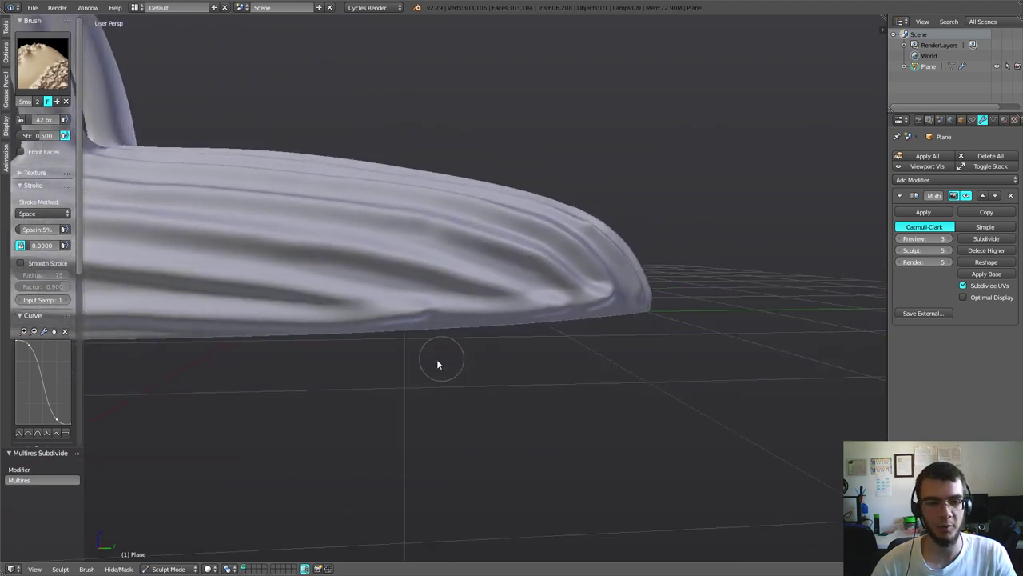
{"action": "middle_click_drag", "start_coordinate": [446, 368], "coordinate": [449, 357]}
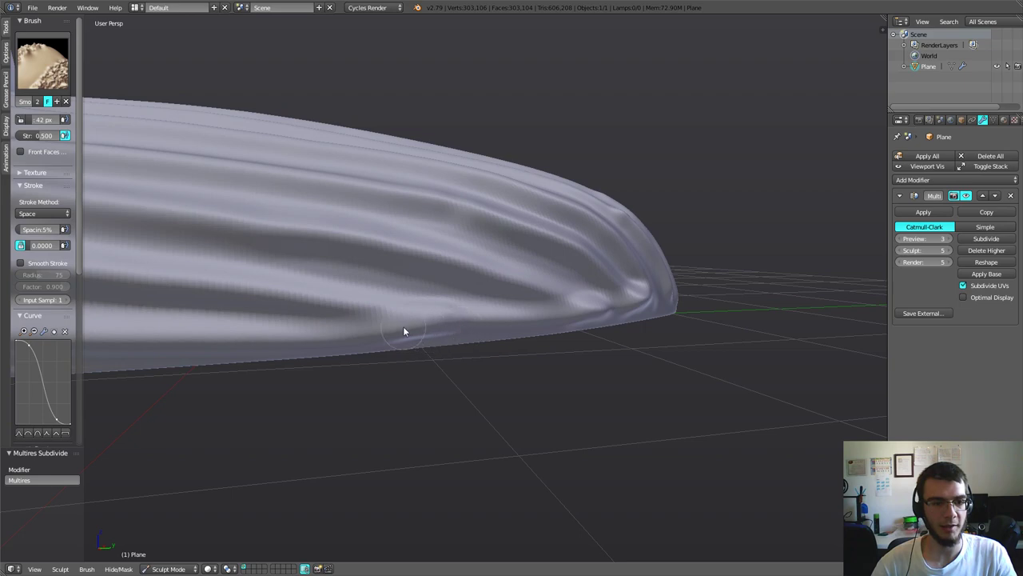
{"action": "mouse_move", "coordinate": [419, 319]}
{"action": "middle_mouse_down"}
{"action": "mouse_move", "coordinate": [466, 327]}
{"action": "mouse_move", "coordinate": [448, 389]}
{"action": "mouse_move", "coordinate": [437, 393]}
{"action": "mouse_move", "coordinate": [466, 327]}
{"action": "mouse_move", "coordinate": [439, 343]}
{"action": "mouse_move", "coordinate": [395, 334]}
{"action": "middle_mouse_up"}
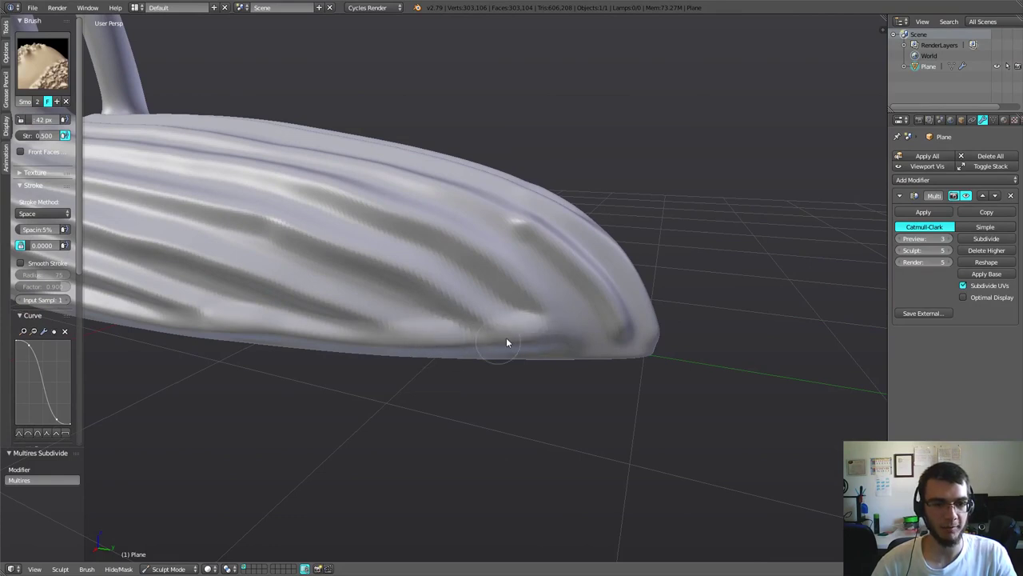
{"action": "scroll", "coordinate": [506, 342], "scroll_direction": "down", "scroll_amount": 5}
- Set the Smooth brush radius to 72 px and smooth the slug's lower tip and edge
{"action": "key", "text": "f"}
{"action": "left_click", "coordinate": [466, 328]}
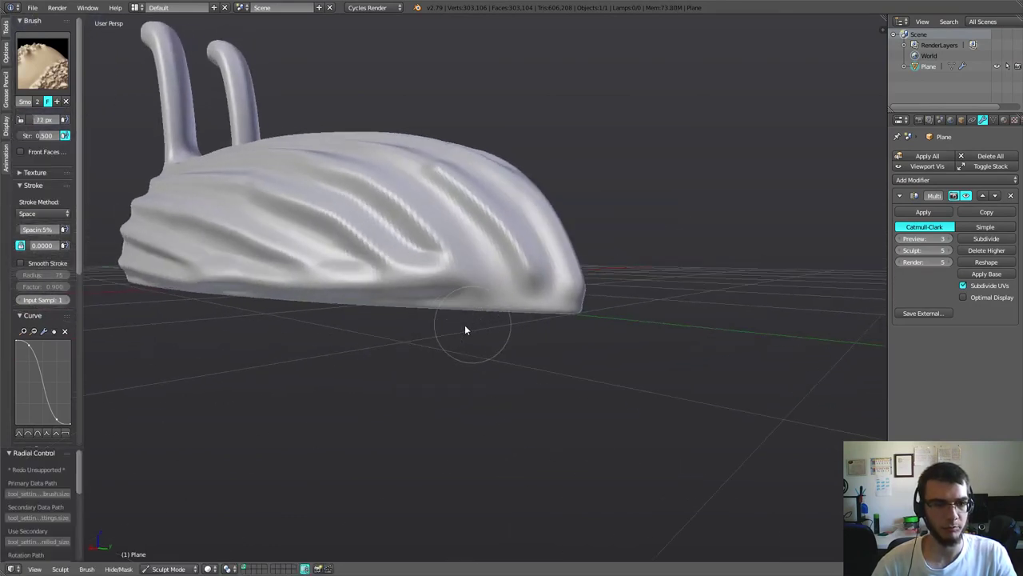
{"action": "scroll", "coordinate": [466, 323], "scroll_direction": "up", "scroll_amount": 3}
{"action": "middle_click_drag", "start_coordinate": [508, 305], "coordinate": [449, 324]}
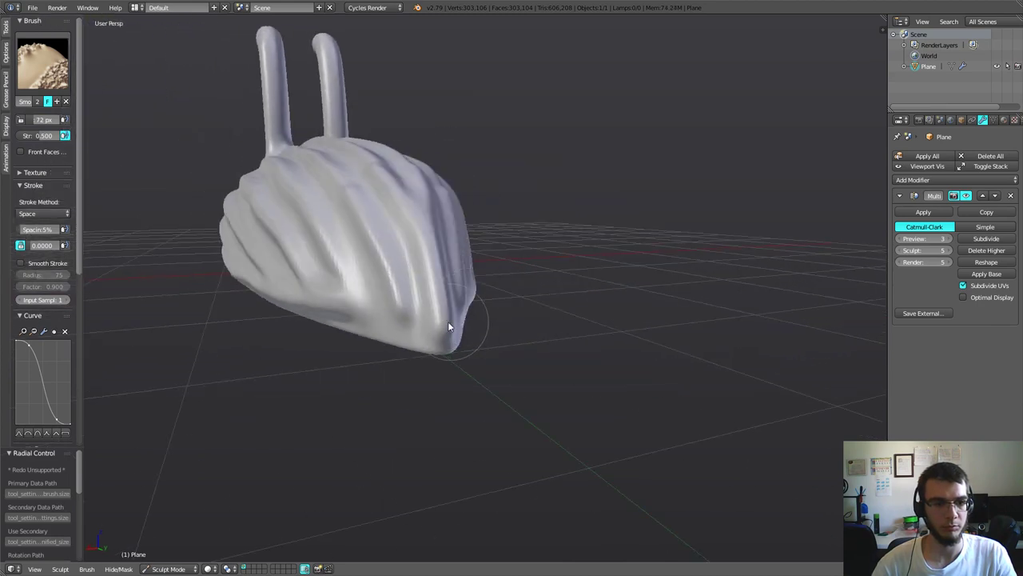
{"action": "left_click_drag", "start_coordinate": [438, 340], "coordinate": [443, 312]}
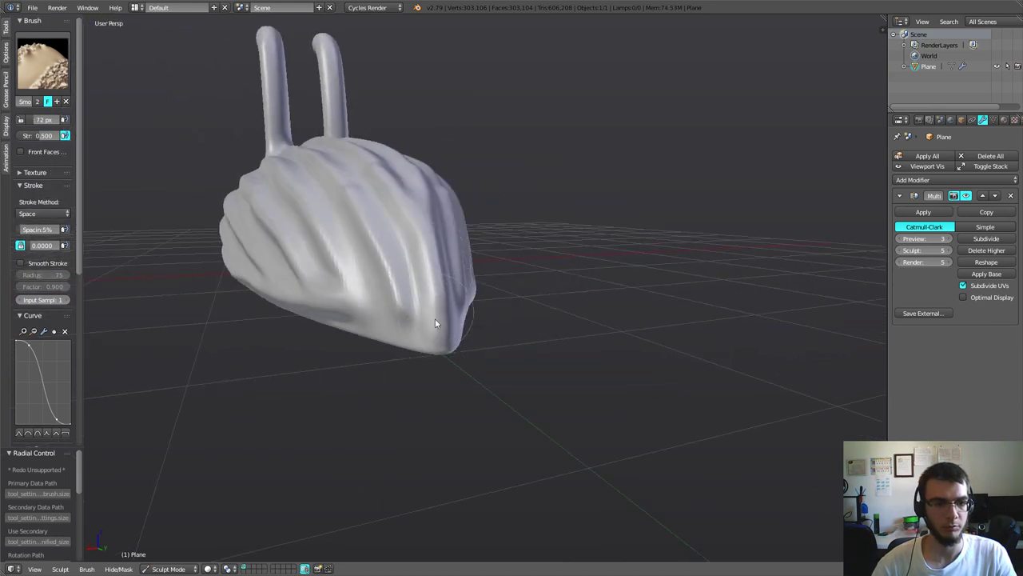
- Smooth the wrinkles along the upper body edge
{"action": "middle_click_drag", "start_coordinate": [436, 264], "coordinate": [436, 302]}
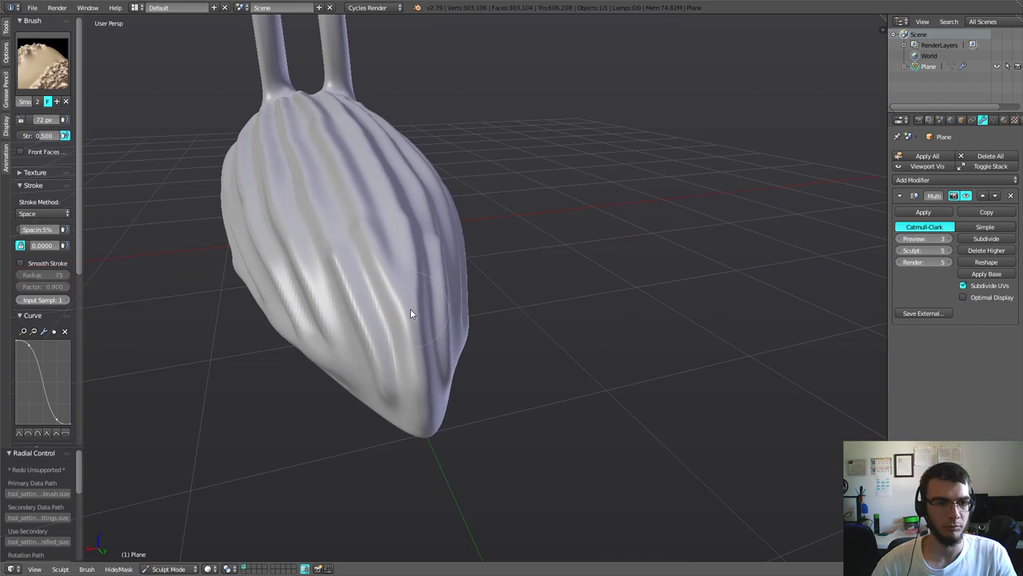
{"action": "mouse_move", "coordinate": [416, 256]}
{"action": "middle_mouse_down"}
{"action": "mouse_move", "coordinate": [406, 269]}
{"action": "mouse_move", "coordinate": [510, 349]}
{"action": "mouse_move", "coordinate": [519, 319]}
{"action": "middle_mouse_up"}
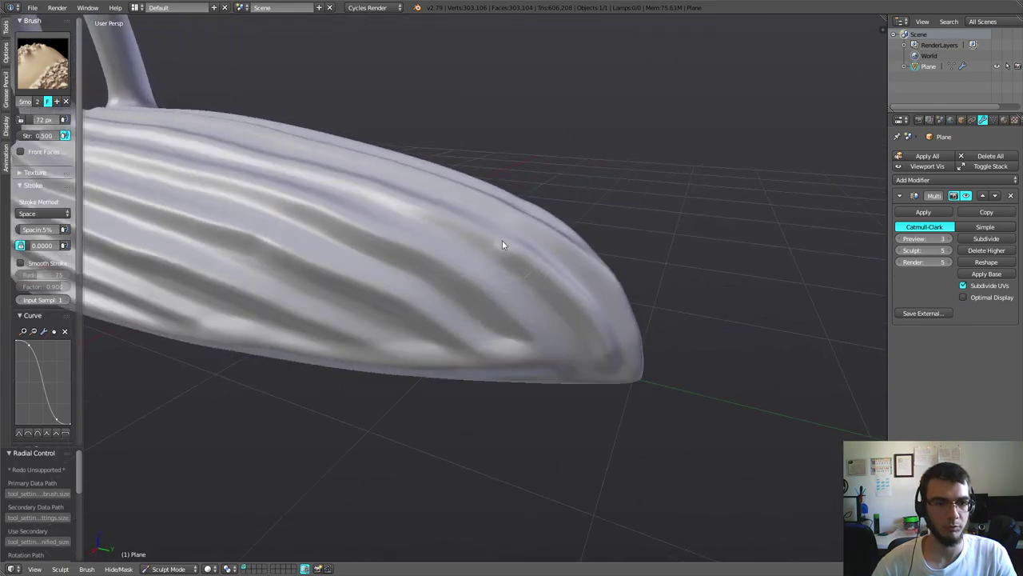
{"action": "mouse_move", "coordinate": [524, 266]}
{"action": "middle_mouse_down"}
{"action": "mouse_move", "coordinate": [496, 298]}
{"action": "mouse_move", "coordinate": [502, 269]}
{"action": "mouse_move", "coordinate": [482, 258]}
{"action": "mouse_move", "coordinate": [503, 266]}
{"action": "mouse_move", "coordinate": [536, 230]}
{"action": "mouse_move", "coordinate": [535, 205]}
{"action": "mouse_move", "coordinate": [507, 244]}
{"action": "mouse_move", "coordinate": [551, 130]}
{"action": "middle_mouse_up"}
{"action": "mouse_move", "coordinate": [540, 140]}
{"action": "left_mouse_down"}
{"action": "mouse_move", "coordinate": [567, 160]}
{"action": "mouse_move", "coordinate": [456, 154]}
{"action": "left_mouse_up"}
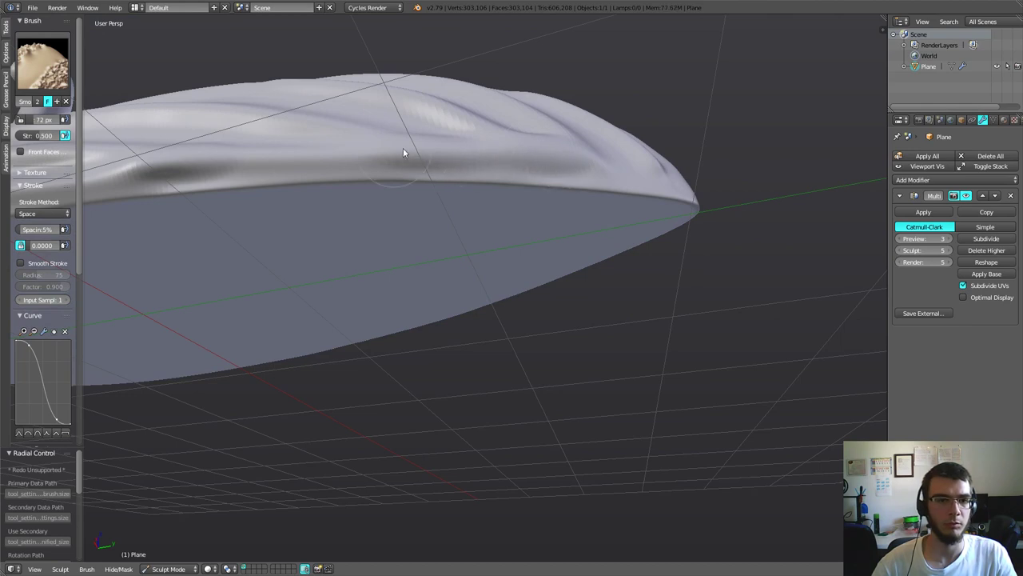
{"action": "mouse_move", "coordinate": [411, 153]}
{"action": "middle_mouse_down"}
{"action": "mouse_move", "coordinate": [408, 210]}
{"action": "mouse_move", "coordinate": [452, 214]}
{"action": "mouse_move", "coordinate": [416, 253]}
{"action": "mouse_move", "coordinate": [449, 264]}
{"action": "mouse_move", "coordinate": [379, 271]}
{"action": "mouse_move", "coordinate": [574, 322]}
{"action": "mouse_move", "coordinate": [496, 343]}
{"action": "mouse_move", "coordinate": [421, 331]}
{"action": "mouse_move", "coordinate": [427, 350]}
{"action": "mouse_move", "coordinate": [505, 414]}
{"action": "middle_mouse_up"}
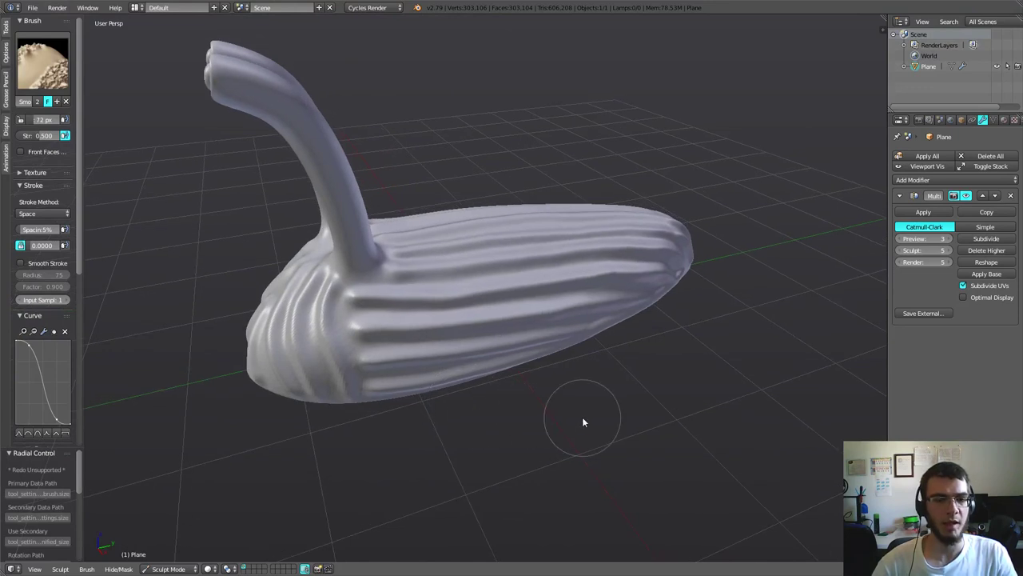
{"action": "middle_click_drag", "start_coordinate": [555, 388], "coordinate": [402, 310]}
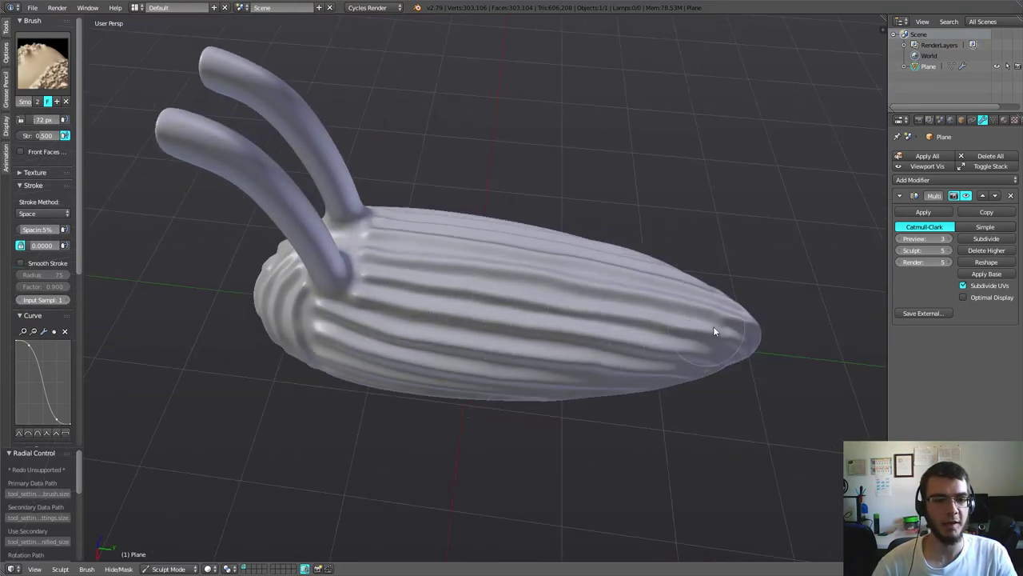
- Switch to the Rotate brush and twist the grooves near the eye stalk bases
{"action": "left_click", "coordinate": [42, 62]}
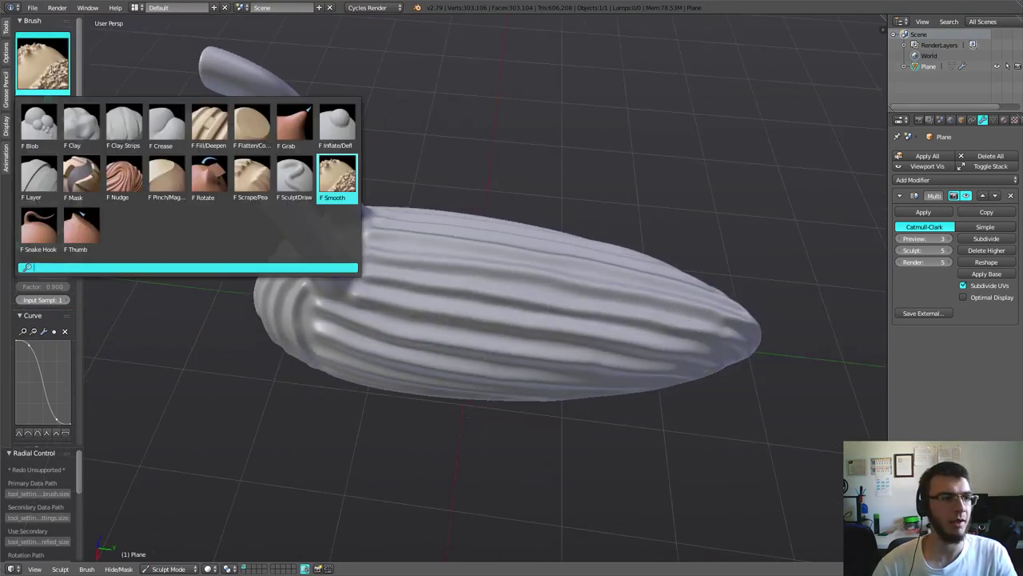
{"action": "left_click", "coordinate": [209, 176]}
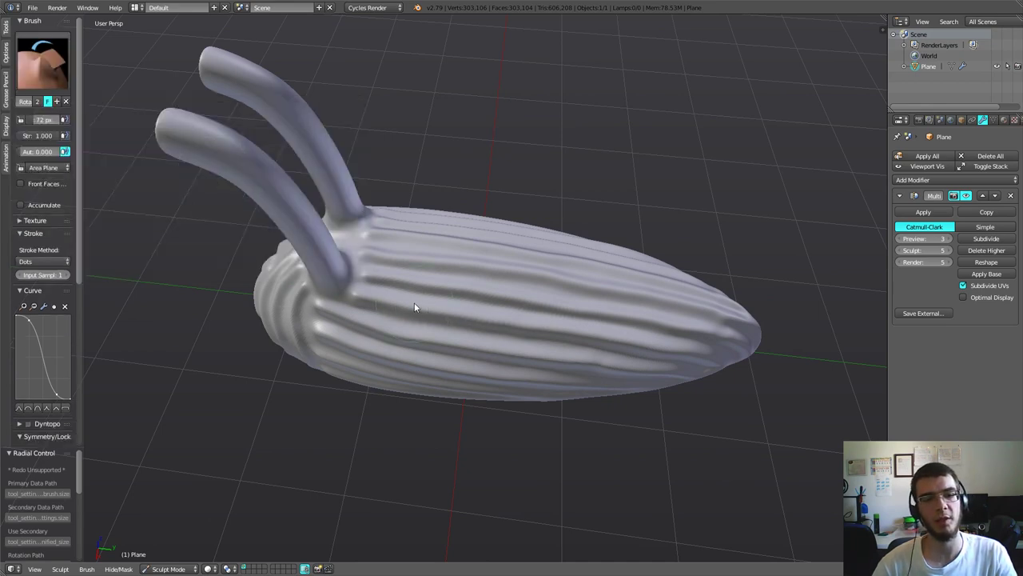
{"action": "scroll", "coordinate": [414, 303], "scroll_direction": "up", "scroll_amount": 1}
{"action": "middle_click_drag", "start_coordinate": [391, 296], "coordinate": [382, 290]}
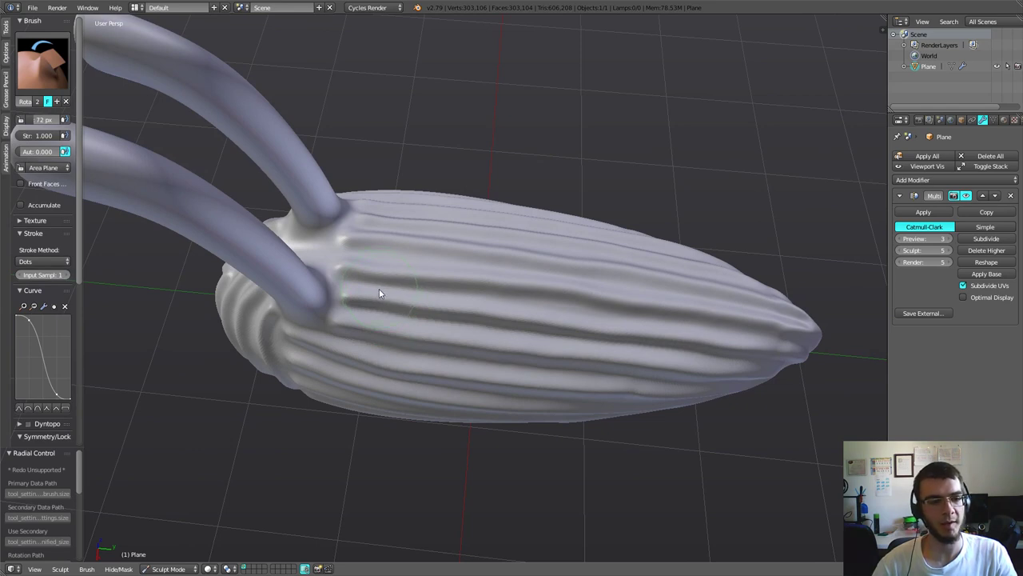
{"action": "mouse_move", "coordinate": [426, 294]}
{"action": "left_mouse_down"}
{"action": "mouse_move", "coordinate": [572, 307]}
{"action": "mouse_move", "coordinate": [212, 269]}
{"action": "mouse_move", "coordinate": [585, 284]}
{"action": "mouse_move", "coordinate": [593, 365]}
{"action": "mouse_move", "coordinate": [612, 288]}
{"action": "mouse_move", "coordinate": [576, 338]}
{"action": "left_mouse_up"}
- Set the brush radius to about 80 px and twist the middle grooves into waves
{"action": "key", "text": "f"}
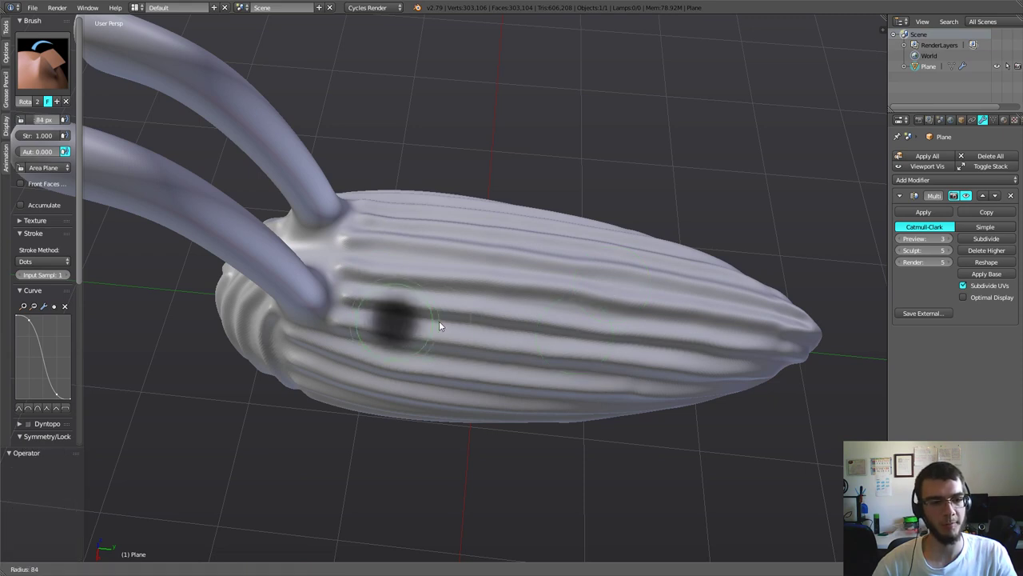
{"action": "left_click", "coordinate": [437, 320]}
{"action": "middle_click_drag", "start_coordinate": [437, 321], "coordinate": [384, 312]}
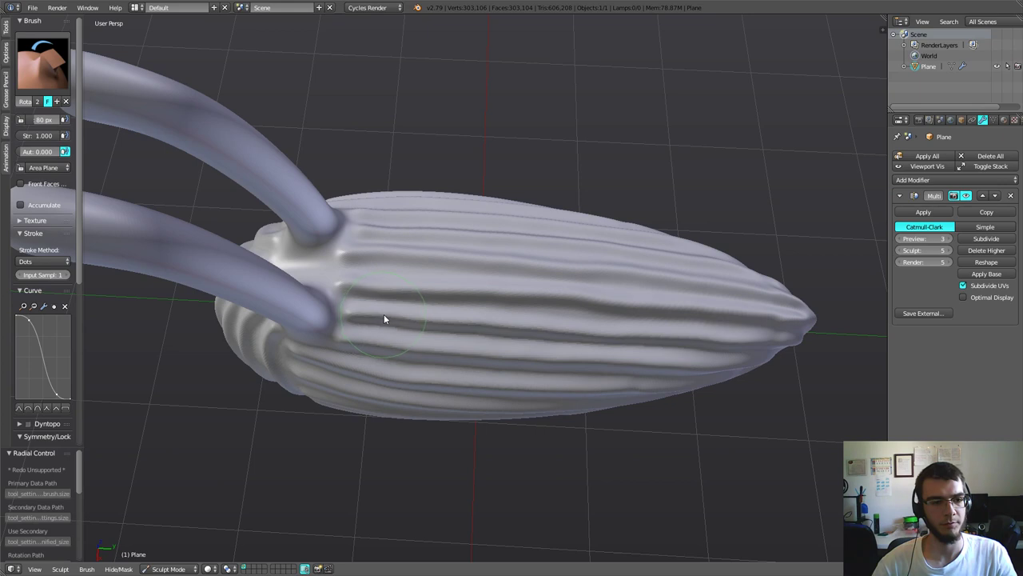
{"action": "mouse_move", "coordinate": [381, 318]}
{"action": "left_mouse_down"}
{"action": "mouse_move", "coordinate": [571, 372]}
{"action": "mouse_move", "coordinate": [540, 403]}
{"action": "left_mouse_up"}
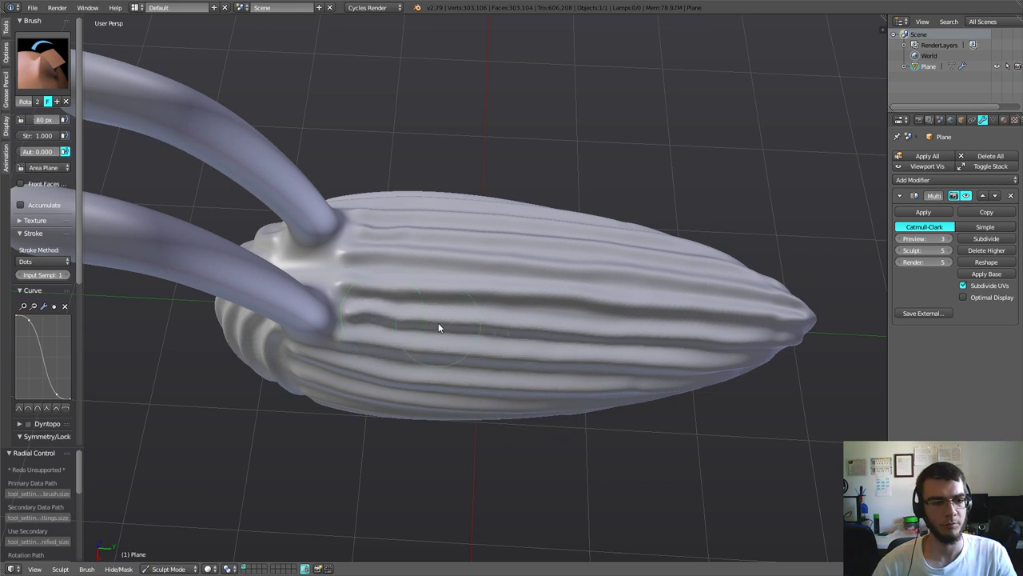
{"action": "mouse_move", "coordinate": [450, 322]}
{"action": "left_mouse_down"}
{"action": "mouse_move", "coordinate": [486, 346]}
{"action": "mouse_move", "coordinate": [535, 349]}
{"action": "mouse_move", "coordinate": [537, 367]}
{"action": "mouse_move", "coordinate": [595, 360]}
{"action": "mouse_move", "coordinate": [628, 382]}
{"action": "mouse_move", "coordinate": [625, 401]}
{"action": "left_mouse_up"}
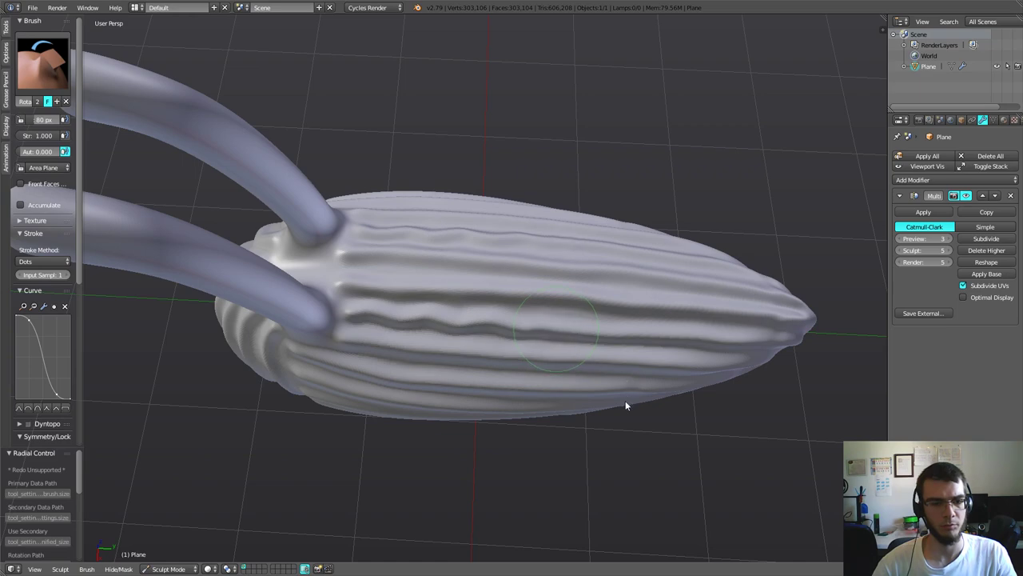
- Extend the wavy pattern along the middle groove near the body's tip end
{"action": "mouse_move", "coordinate": [623, 409]}
{"action": "middle_mouse_down"}
{"action": "mouse_move", "coordinate": [628, 423]}
{"action": "mouse_move", "coordinate": [493, 359]}
{"action": "mouse_move", "coordinate": [480, 384]}
{"action": "mouse_move", "coordinate": [512, 390]}
{"action": "mouse_move", "coordinate": [474, 379]}
{"action": "middle_mouse_up"}
{"action": "scroll", "coordinate": [473, 380], "scroll_direction": "up", "scroll_amount": 2}
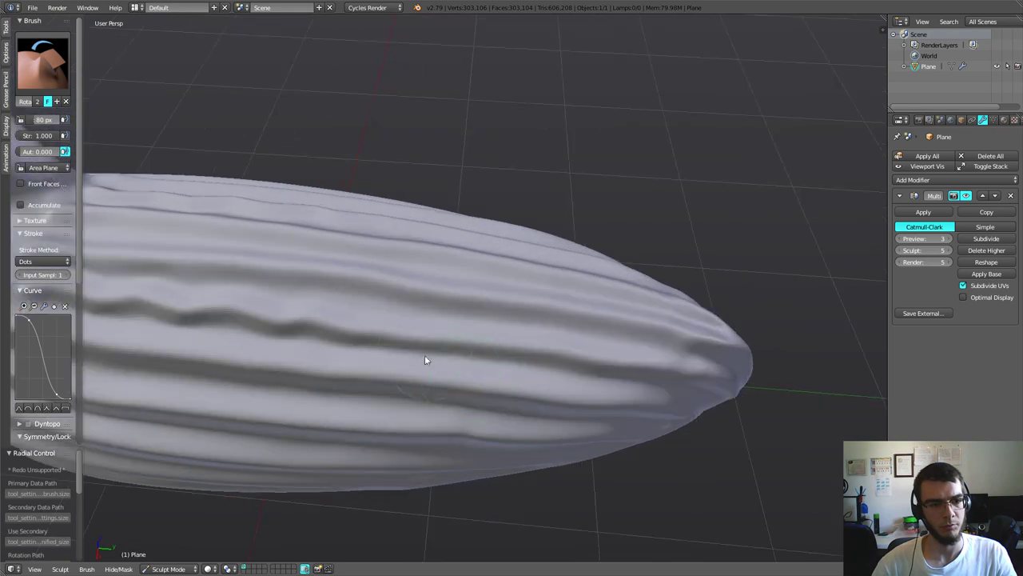
{"action": "mouse_move", "coordinate": [410, 339]}
{"action": "middle_mouse_down"}
{"action": "mouse_move", "coordinate": [421, 349]}
{"action": "mouse_move", "coordinate": [411, 337]}
{"action": "middle_mouse_up"}
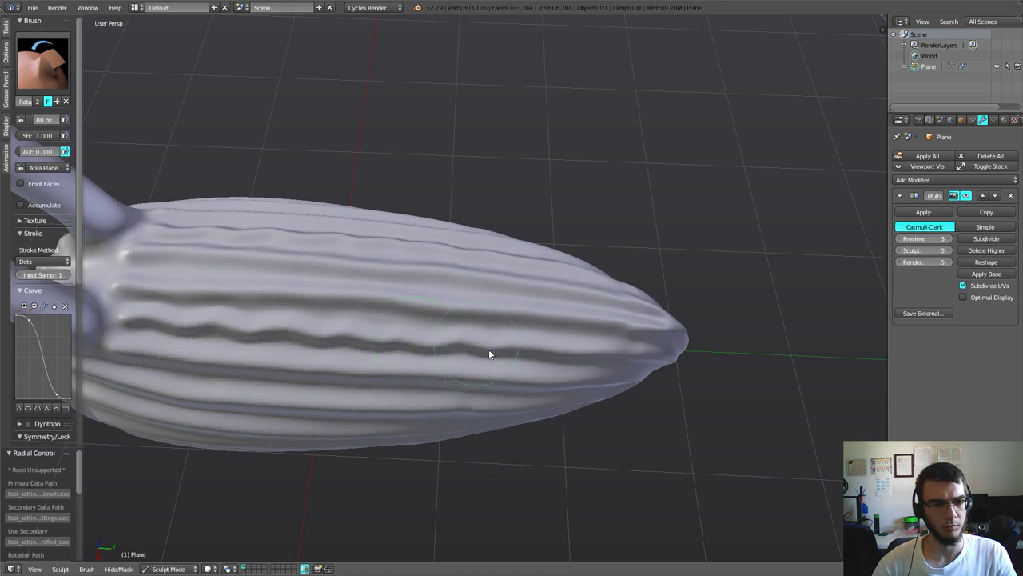
{"action": "left_click_drag", "start_coordinate": [486, 352], "coordinate": [603, 412]}
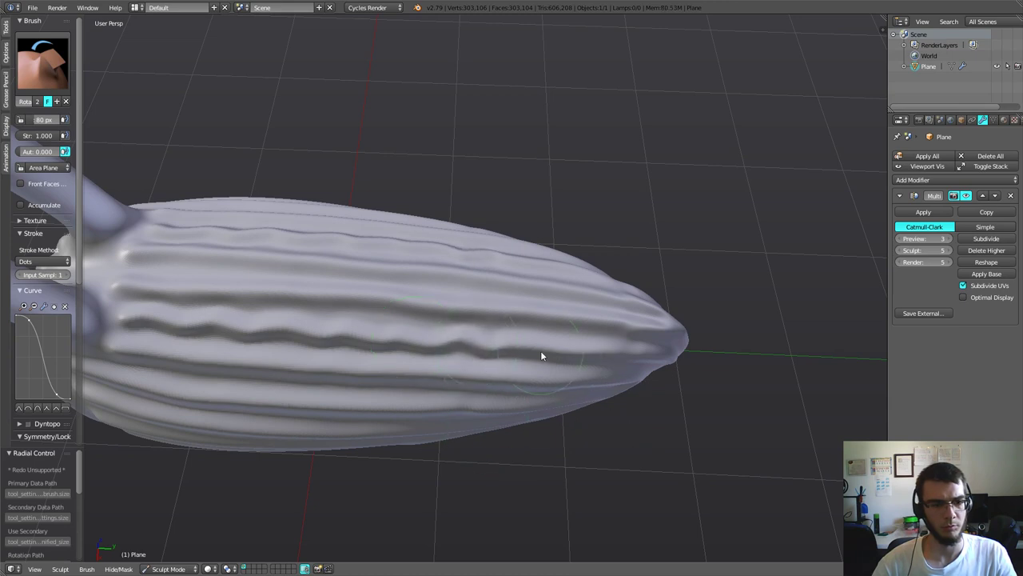
{"action": "mouse_move", "coordinate": [540, 350]}
{"action": "left_mouse_down"}
{"action": "mouse_move", "coordinate": [569, 367]}
{"action": "mouse_move", "coordinate": [630, 367]}
{"action": "left_mouse_up"}
- Reframe on the eye stalks and top, and enlarge the brush radius to 88 px
{"action": "mouse_move", "coordinate": [639, 366]}
{"action": "middle_mouse_down"}
{"action": "mouse_move", "coordinate": [583, 389]}
{"action": "mouse_move", "coordinate": [536, 350]}
{"action": "mouse_move", "coordinate": [499, 364]}
{"action": "middle_mouse_up"}
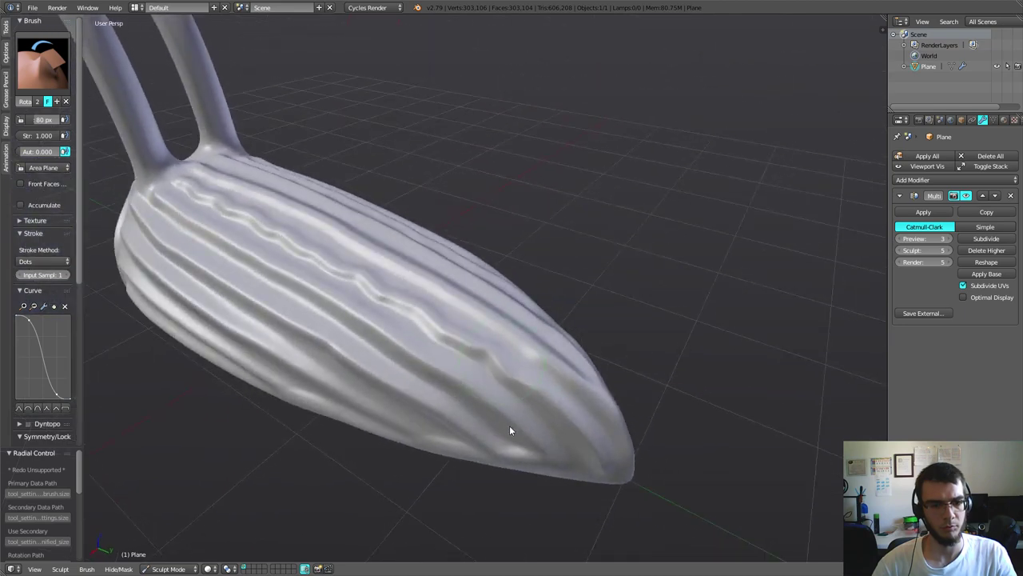
{"action": "middle_click_drag", "start_coordinate": [507, 426], "coordinate": [541, 446]}
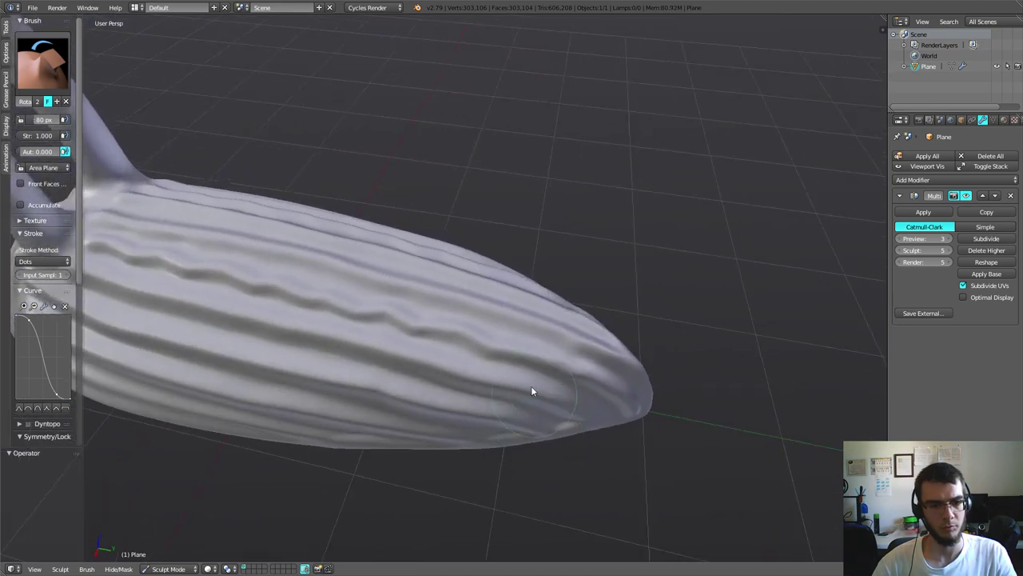
{"action": "middle_click_drag", "start_coordinate": [530, 386], "coordinate": [520, 373]}
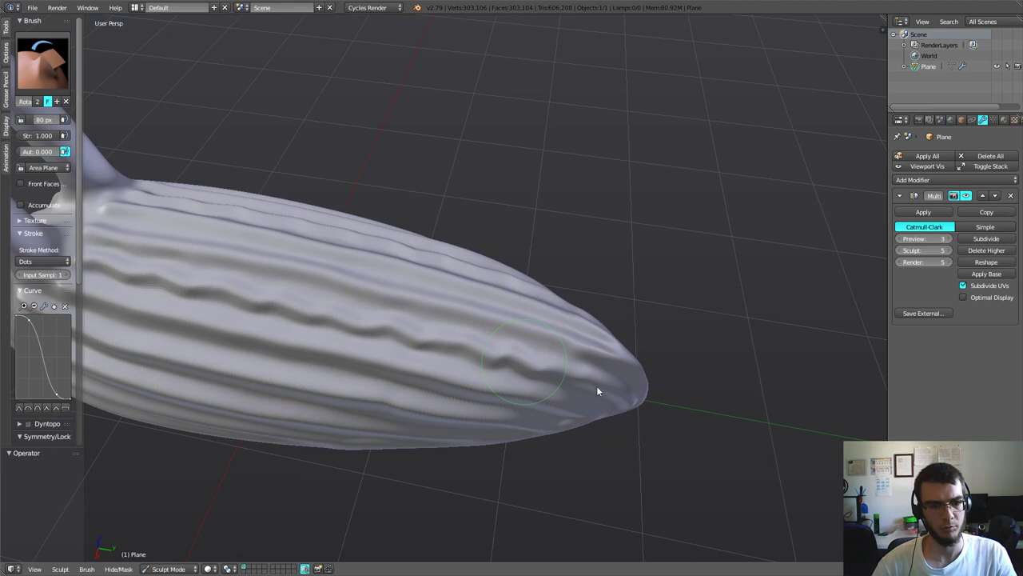
{"action": "mouse_move", "coordinate": [602, 388]}
{"action": "middle_mouse_down"}
{"action": "mouse_move", "coordinate": [550, 382]}
{"action": "mouse_move", "coordinate": [520, 360]}
{"action": "middle_mouse_up"}
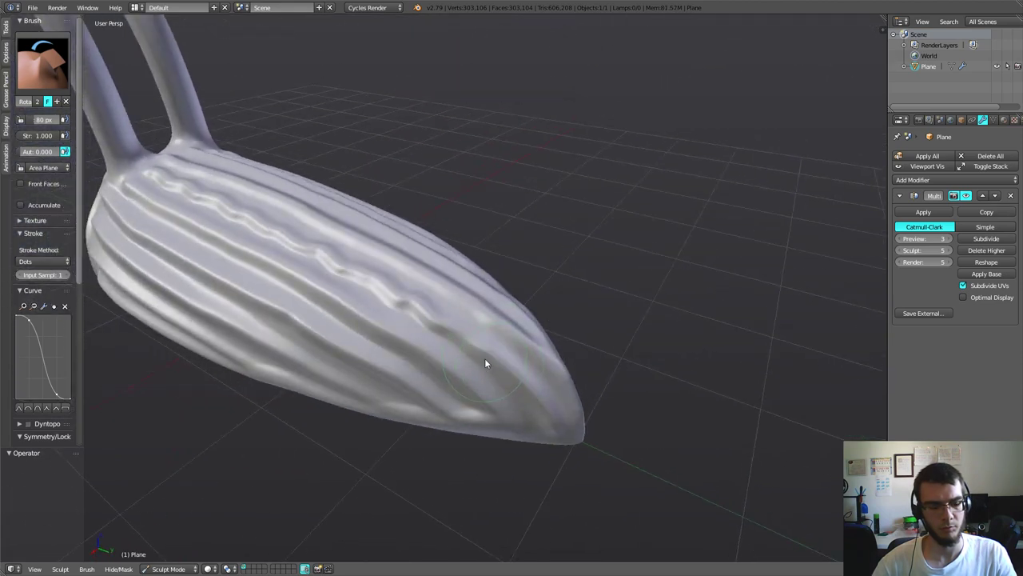
{"action": "key", "text": "f"}
{"action": "left_click", "coordinate": [489, 360]}
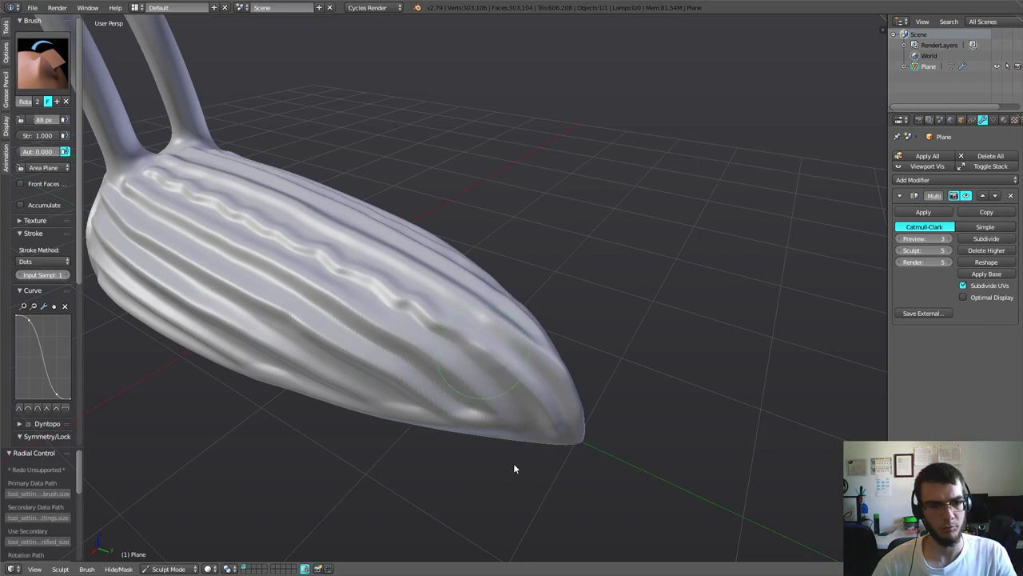
{"action": "mouse_move", "coordinate": [528, 440]}
{"action": "middle_mouse_down"}
{"action": "mouse_move", "coordinate": [519, 459]}
{"action": "mouse_move", "coordinate": [607, 412]}
{"action": "mouse_move", "coordinate": [477, 377]}
{"action": "mouse_move", "coordinate": [506, 391]}
{"action": "mouse_move", "coordinate": [494, 408]}
{"action": "middle_mouse_up"}
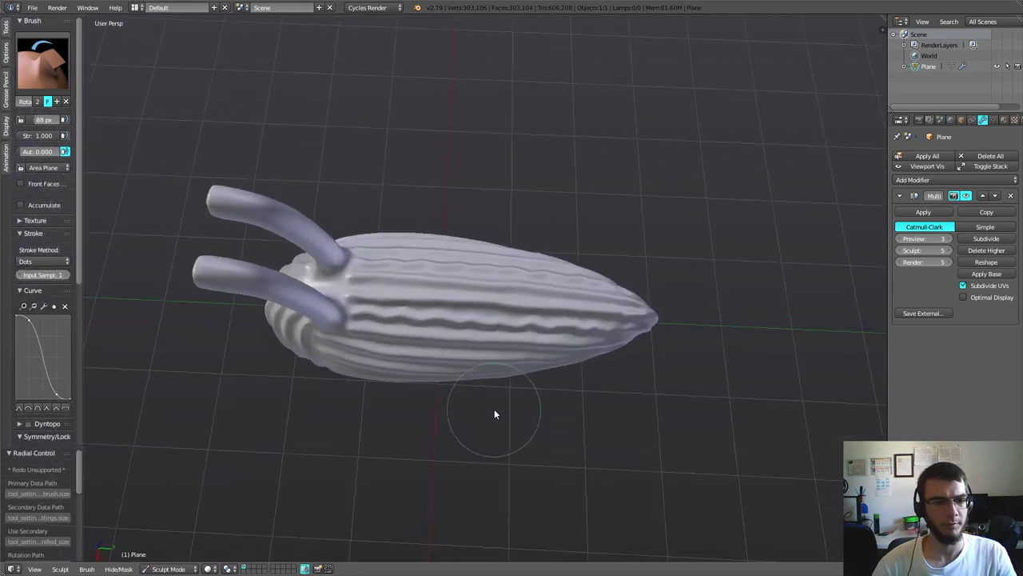
- Carve a wavy groove along the body side and add wavy bumps along a ridge
{"action": "scroll", "coordinate": [494, 408], "scroll_direction": "up", "scroll_amount": 5}
{"action": "left_click_drag", "start_coordinate": [324, 325], "coordinate": [594, 324]}
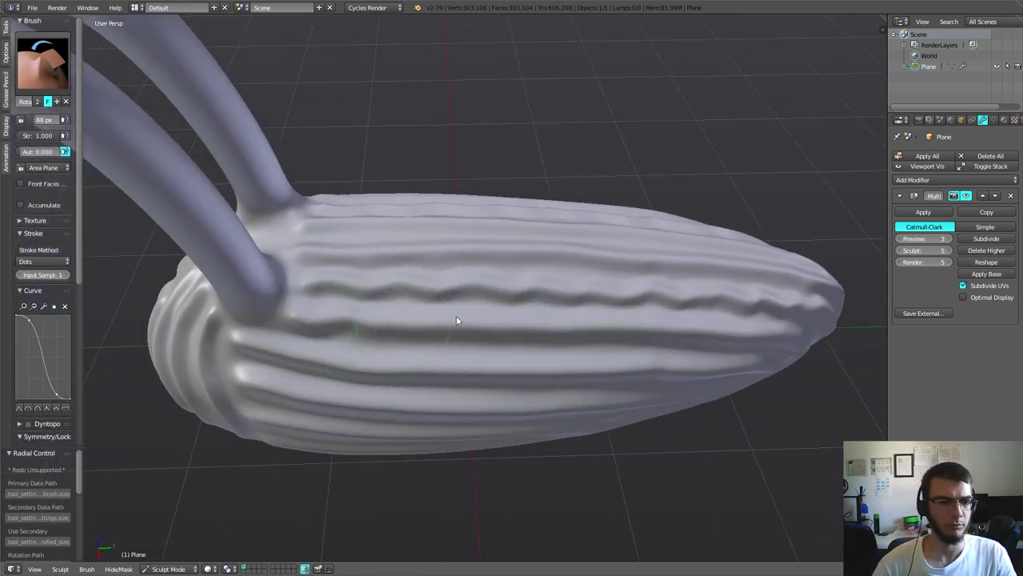
{"action": "mouse_move", "coordinate": [594, 324]}
{"action": "middle_mouse_down"}
{"action": "mouse_move", "coordinate": [513, 302]}
{"action": "mouse_move", "coordinate": [447, 301]}
{"action": "middle_mouse_up"}
{"action": "scroll", "coordinate": [589, 296], "scroll_direction": "down", "scroll_amount": 4}
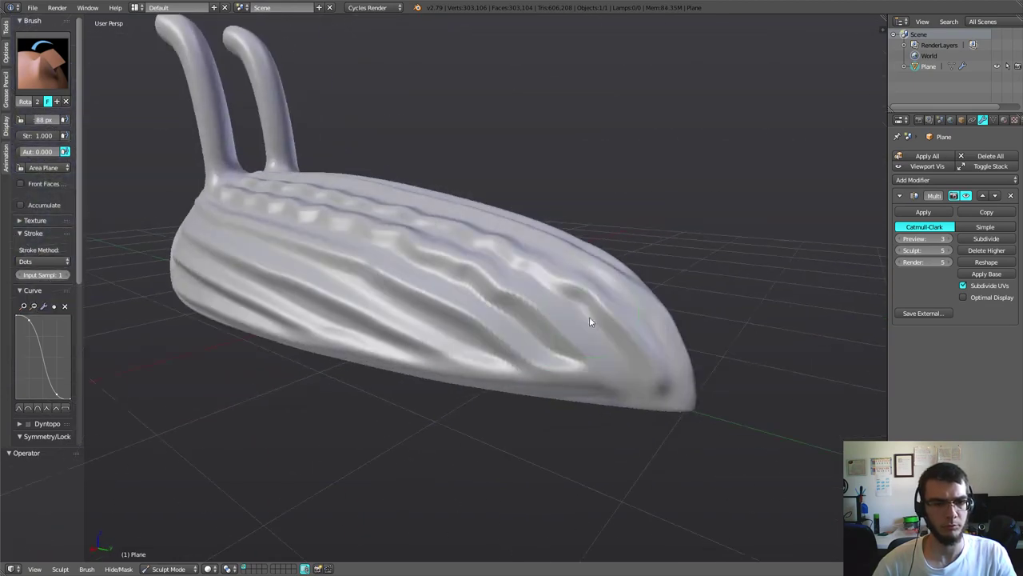
{"action": "middle_click_drag", "start_coordinate": [610, 389], "coordinate": [253, 330]}
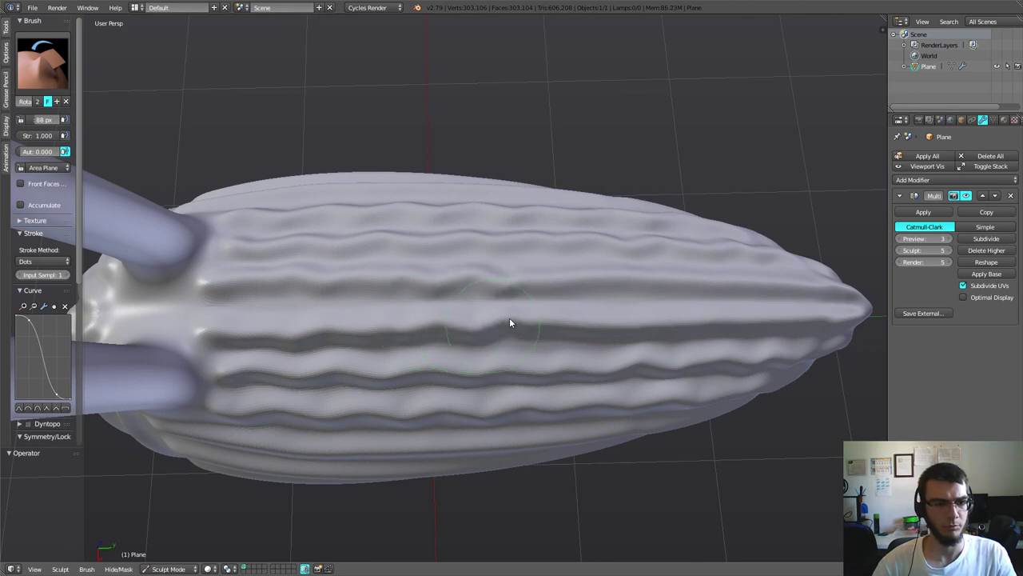
{"action": "scroll", "coordinate": [496, 324], "scroll_direction": "up", "scroll_amount": 4, "text": "ctrl"}
{"action": "mouse_move", "coordinate": [552, 306]}
{"action": "middle_mouse_down"}
{"action": "mouse_move", "coordinate": [482, 324]}
{"action": "mouse_move", "coordinate": [496, 347]}
{"action": "mouse_move", "coordinate": [420, 311]}
{"action": "middle_mouse_up"}
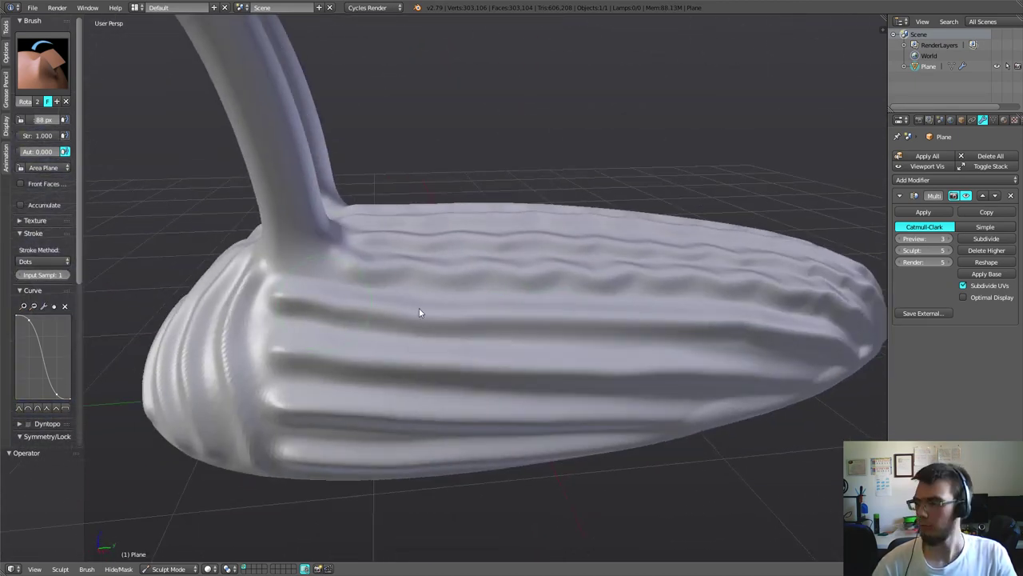
{"action": "left_click_drag", "start_coordinate": [450, 318], "coordinate": [557, 348]}
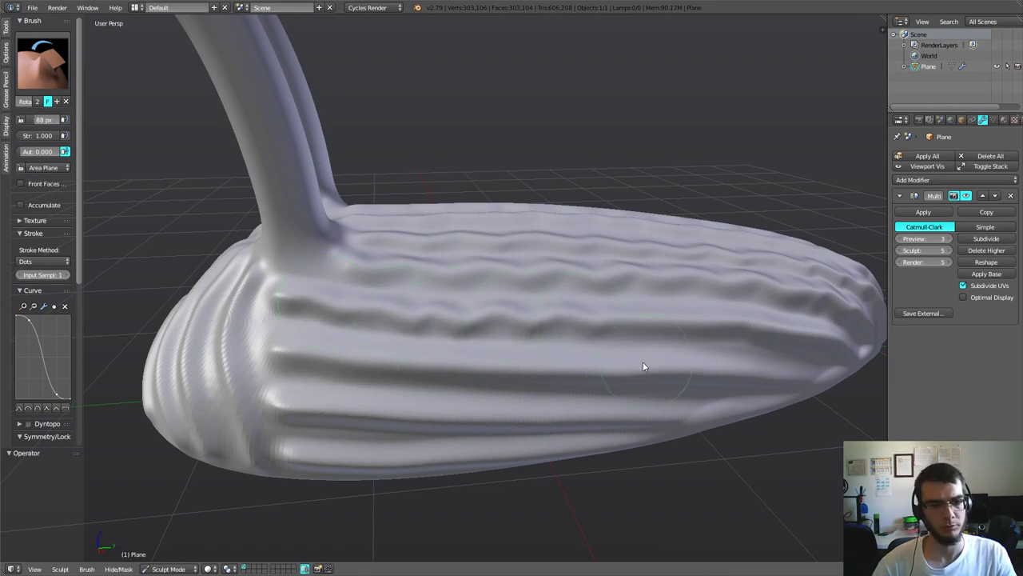
- Frame the body's rear end and enlarge the brush radius to 98 px
{"action": "scroll", "coordinate": [490, 354], "scroll_direction": "down", "scroll_amount": 5}
{"action": "scroll", "coordinate": [502, 359], "scroll_direction": "up", "scroll_amount": 3}
{"action": "middle_click_drag", "start_coordinate": [613, 364], "coordinate": [377, 301], "text": "shift"}
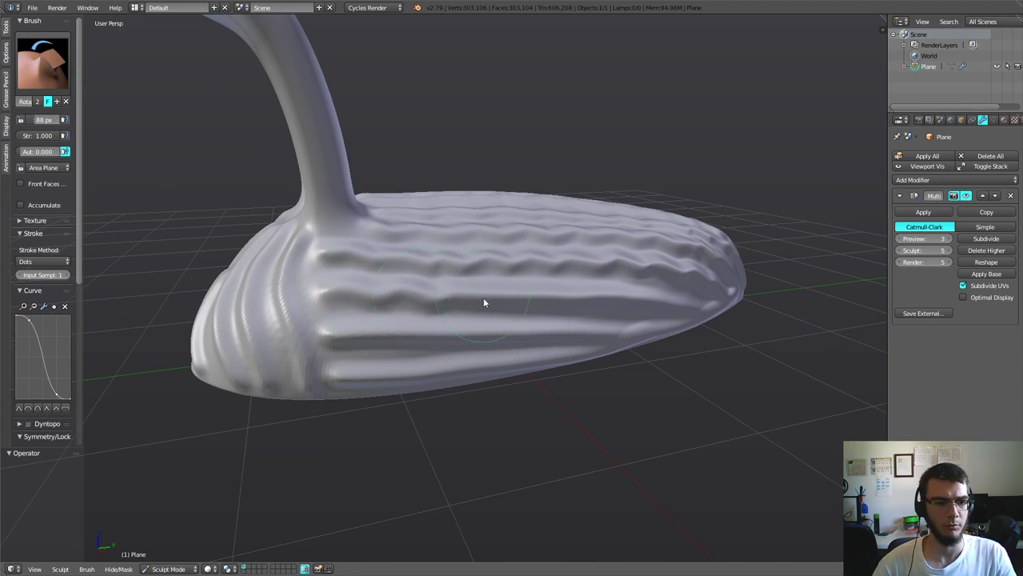
{"action": "mouse_move", "coordinate": [657, 316]}
{"action": "middle_mouse_down"}
{"action": "mouse_move", "coordinate": [597, 311]}
{"action": "mouse_move", "coordinate": [712, 448]}
{"action": "middle_mouse_up"}
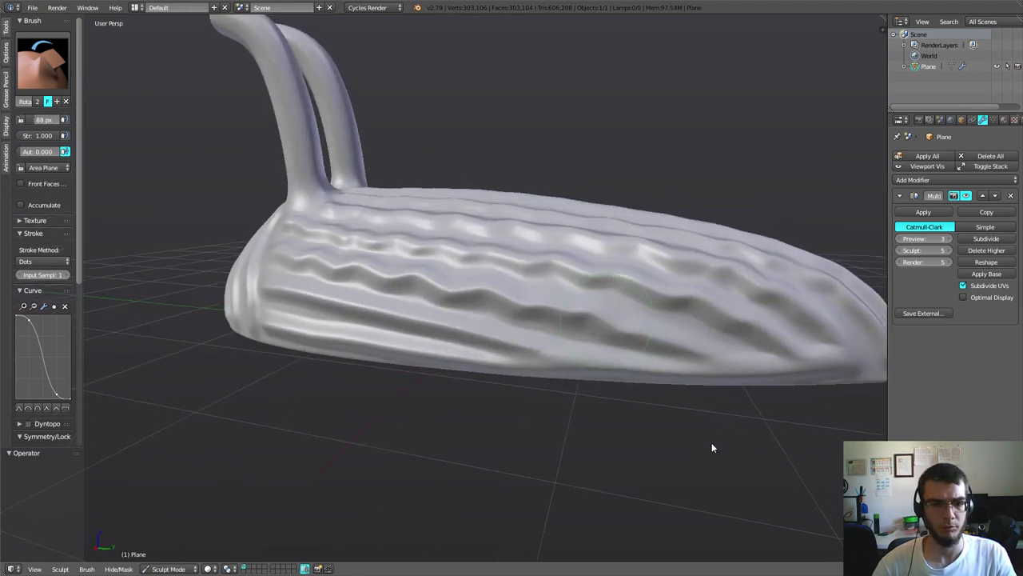
{"action": "middle_click_drag", "start_coordinate": [823, 345], "coordinate": [328, 303]}
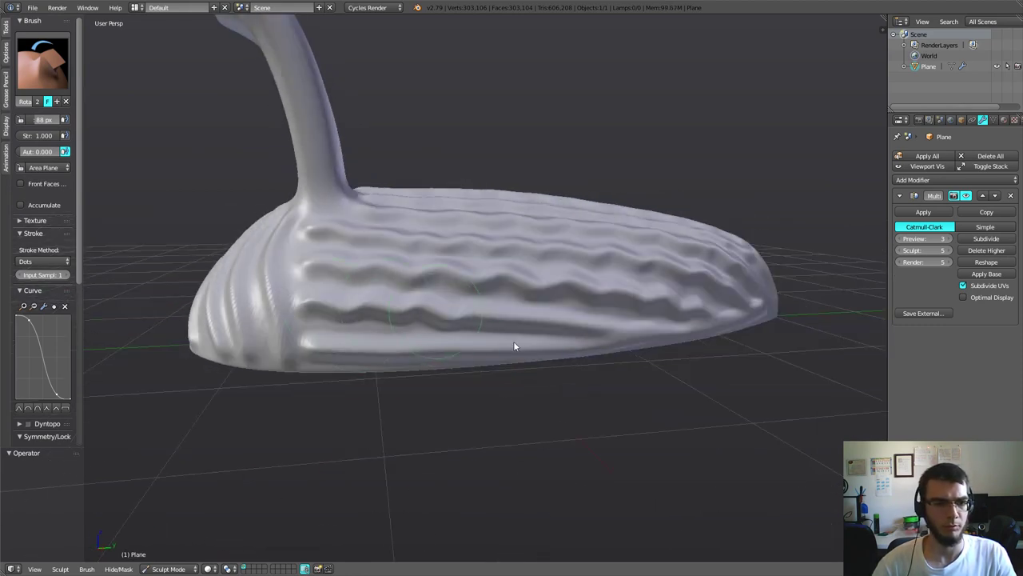
{"action": "mouse_move", "coordinate": [612, 342]}
{"action": "middle_mouse_down"}
{"action": "mouse_move", "coordinate": [708, 411]}
{"action": "mouse_move", "coordinate": [495, 314]}
{"action": "mouse_move", "coordinate": [510, 317]}
{"action": "mouse_move", "coordinate": [409, 328]}
{"action": "middle_mouse_up"}
{"action": "key", "text": "f"}
{"action": "left_click", "coordinate": [432, 319]}
- Inspect the ribbed body from low, front and high angles, and bring up the sculpt brush list
{"action": "mouse_move", "coordinate": [502, 302]}
{"action": "middle_mouse_down"}
{"action": "mouse_move", "coordinate": [524, 295]}
{"action": "mouse_move", "coordinate": [429, 300]}
{"action": "middle_mouse_up"}
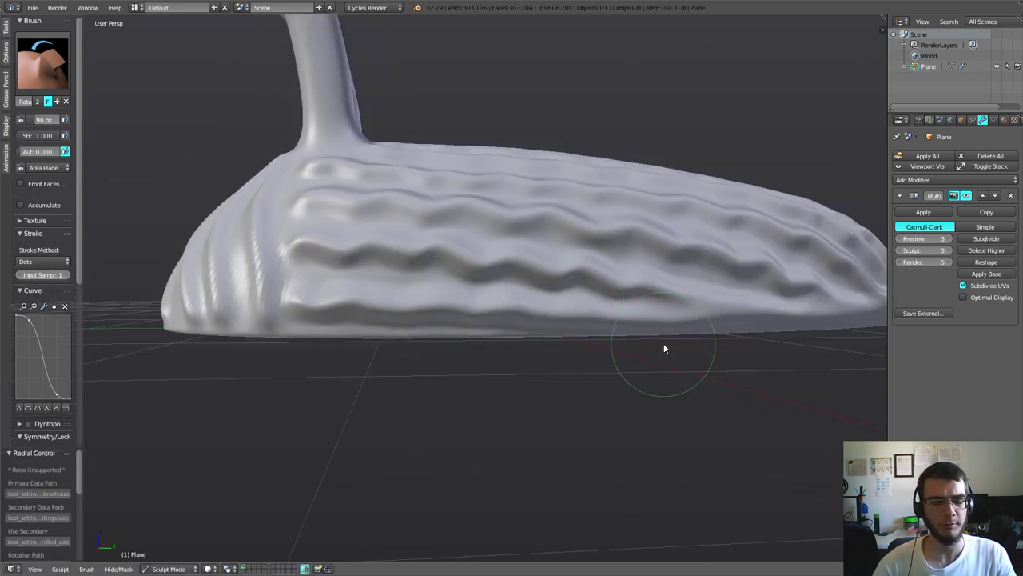
{"action": "mouse_move", "coordinate": [632, 330]}
{"action": "middle_mouse_down"}
{"action": "mouse_move", "coordinate": [542, 317]}
{"action": "mouse_move", "coordinate": [539, 281]}
{"action": "mouse_move", "coordinate": [555, 281]}
{"action": "mouse_move", "coordinate": [504, 215]}
{"action": "mouse_move", "coordinate": [407, 316]}
{"action": "mouse_move", "coordinate": [425, 287]}
{"action": "mouse_move", "coordinate": [465, 286]}
{"action": "mouse_move", "coordinate": [460, 269]}
{"action": "mouse_move", "coordinate": [445, 285]}
{"action": "mouse_move", "coordinate": [518, 361]}
{"action": "mouse_move", "coordinate": [457, 405]}
{"action": "mouse_move", "coordinate": [531, 332]}
{"action": "middle_mouse_up"}
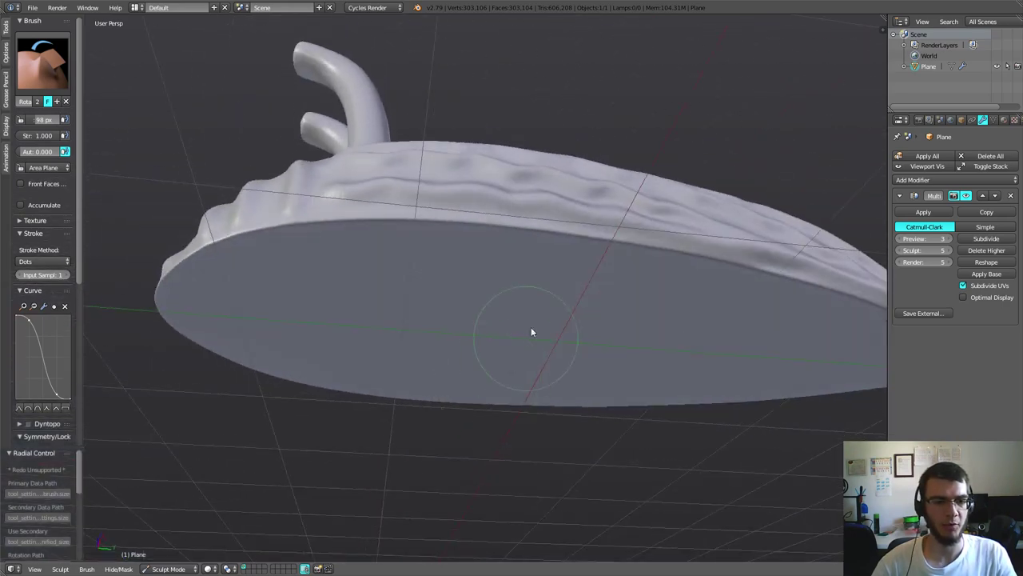
{"action": "mouse_move", "coordinate": [413, 276]}
{"action": "middle_mouse_down"}
{"action": "mouse_move", "coordinate": [421, 325]}
{"action": "mouse_move", "coordinate": [392, 288]}
{"action": "mouse_move", "coordinate": [452, 292]}
{"action": "mouse_move", "coordinate": [469, 346]}
{"action": "mouse_move", "coordinate": [429, 370]}
{"action": "mouse_move", "coordinate": [384, 372]}
{"action": "mouse_move", "coordinate": [364, 347]}
{"action": "mouse_move", "coordinate": [369, 269]}
{"action": "middle_mouse_up"}
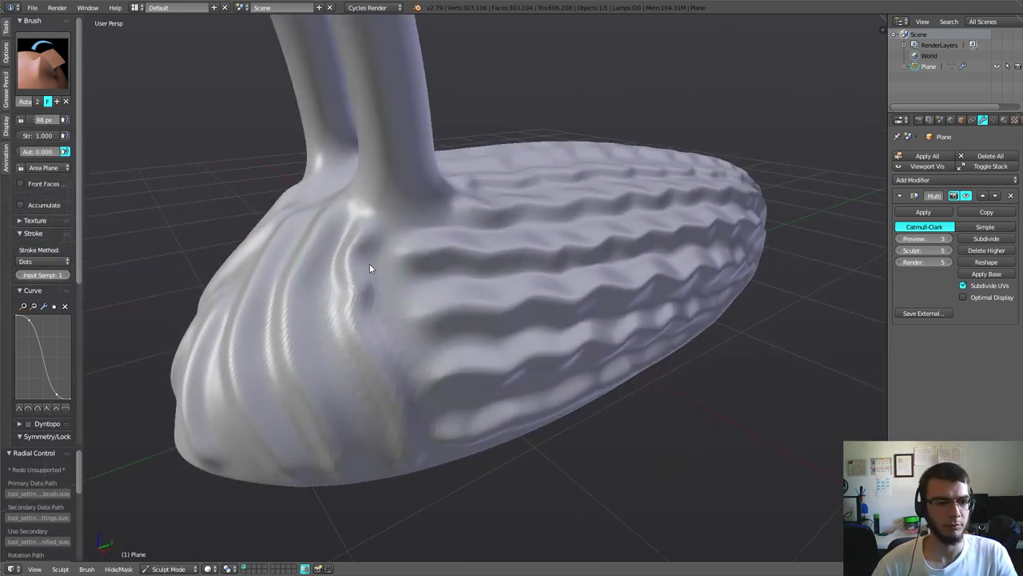
{"action": "middle_click_drag", "start_coordinate": [459, 373], "coordinate": [384, 331]}
{"action": "middle_click_drag", "start_coordinate": [416, 429], "coordinate": [380, 317]}
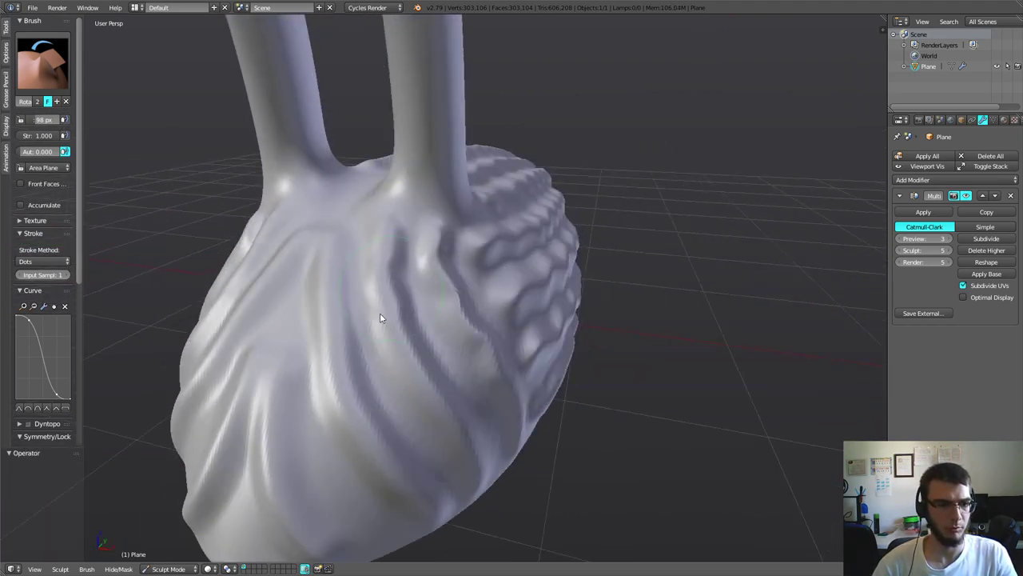
{"action": "mouse_move", "coordinate": [440, 373]}
{"action": "middle_mouse_down"}
{"action": "mouse_move", "coordinate": [411, 389]}
{"action": "mouse_move", "coordinate": [411, 411]}
{"action": "mouse_move", "coordinate": [370, 300]}
{"action": "middle_mouse_up"}
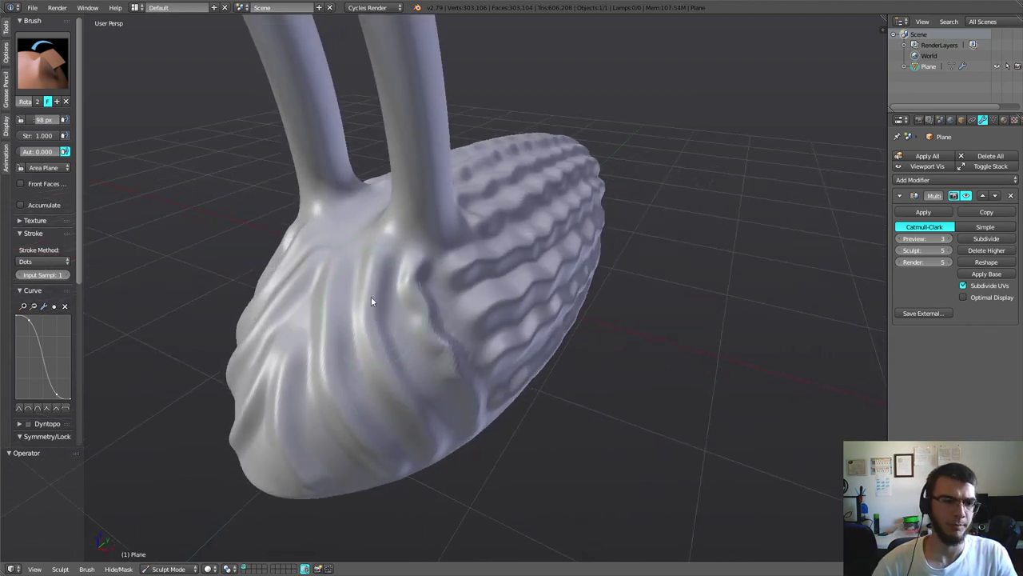
{"action": "mouse_move", "coordinate": [374, 372]}
{"action": "middle_mouse_down"}
{"action": "mouse_move", "coordinate": [397, 407]}
{"action": "mouse_move", "coordinate": [422, 342]}
{"action": "middle_mouse_up"}
{"action": "mouse_move", "coordinate": [450, 414]}
{"action": "middle_mouse_down"}
{"action": "mouse_move", "coordinate": [393, 404]}
{"action": "mouse_move", "coordinate": [417, 394]}
{"action": "mouse_move", "coordinate": [405, 371]}
{"action": "mouse_move", "coordinate": [396, 393]}
{"action": "middle_mouse_up"}
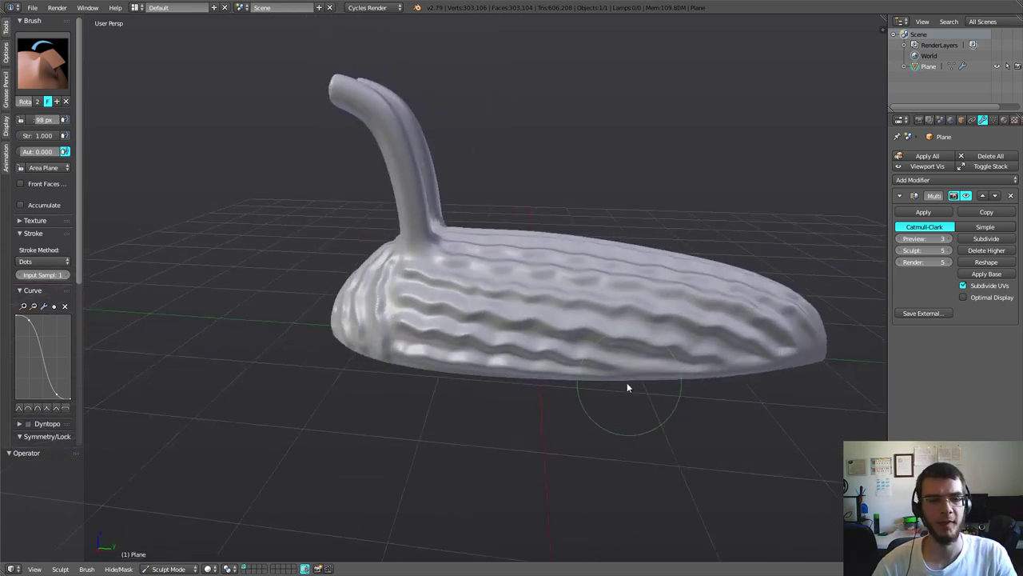
{"action": "mouse_move", "coordinate": [627, 387]}
{"action": "middle_mouse_down"}
{"action": "mouse_move", "coordinate": [600, 402]}
{"action": "mouse_move", "coordinate": [555, 395]}
{"action": "mouse_move", "coordinate": [610, 431]}
{"action": "mouse_move", "coordinate": [603, 388]}
{"action": "mouse_move", "coordinate": [637, 411]}
{"action": "mouse_move", "coordinate": [591, 352]}
{"action": "mouse_move", "coordinate": [679, 322]}
{"action": "mouse_move", "coordinate": [512, 359]}
{"action": "mouse_move", "coordinate": [582, 377]}
{"action": "mouse_move", "coordinate": [522, 361]}
{"action": "mouse_move", "coordinate": [523, 349]}
{"action": "mouse_move", "coordinate": [599, 400]}
{"action": "mouse_move", "coordinate": [490, 311]}
{"action": "middle_mouse_up"}
{"action": "scroll", "coordinate": [566, 377], "scroll_direction": "up", "scroll_amount": 3}
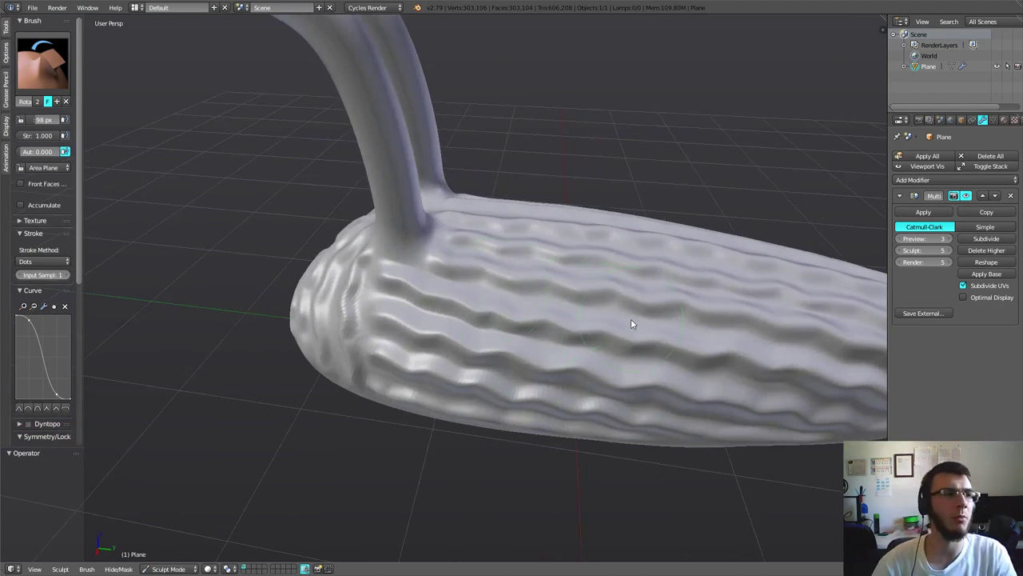
{"action": "left_click", "coordinate": [51, 70]}
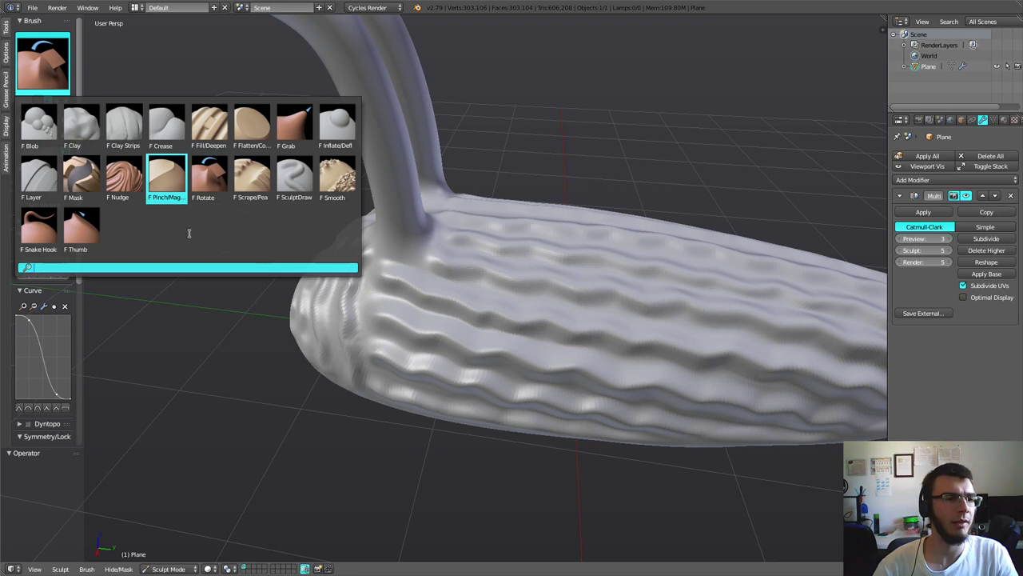
- Switch to the Pinch/Magnify brush and frame the body in a side-on view
{"action": "left_click", "coordinate": [165, 183]}
{"action": "middle_click_drag", "start_coordinate": [219, 226], "coordinate": [337, 282]}
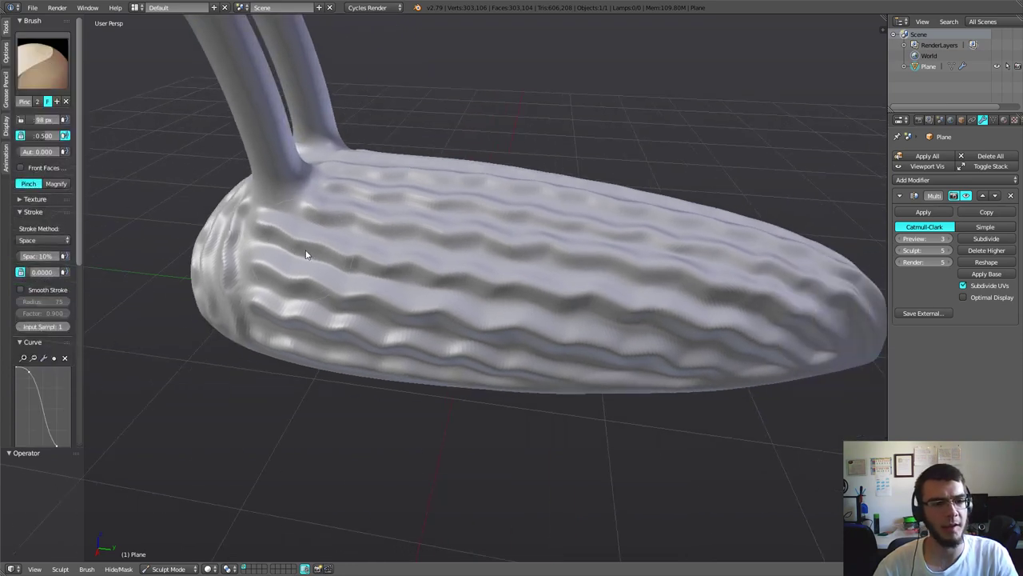
{"action": "scroll", "coordinate": [337, 282], "scroll_direction": "up", "scroll_amount": 1}
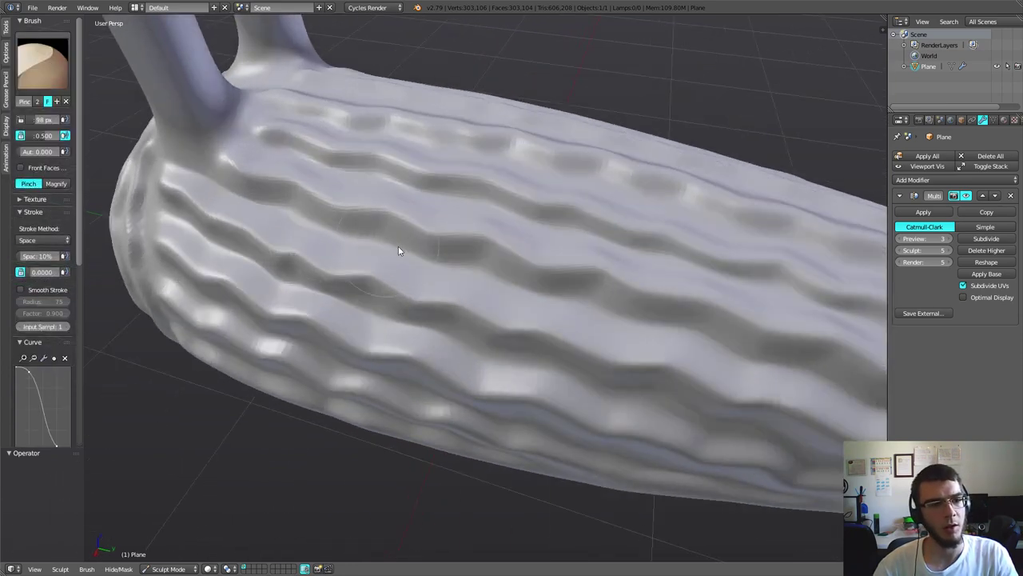
{"action": "scroll", "coordinate": [469, 283], "scroll_direction": "down", "scroll_amount": 3}
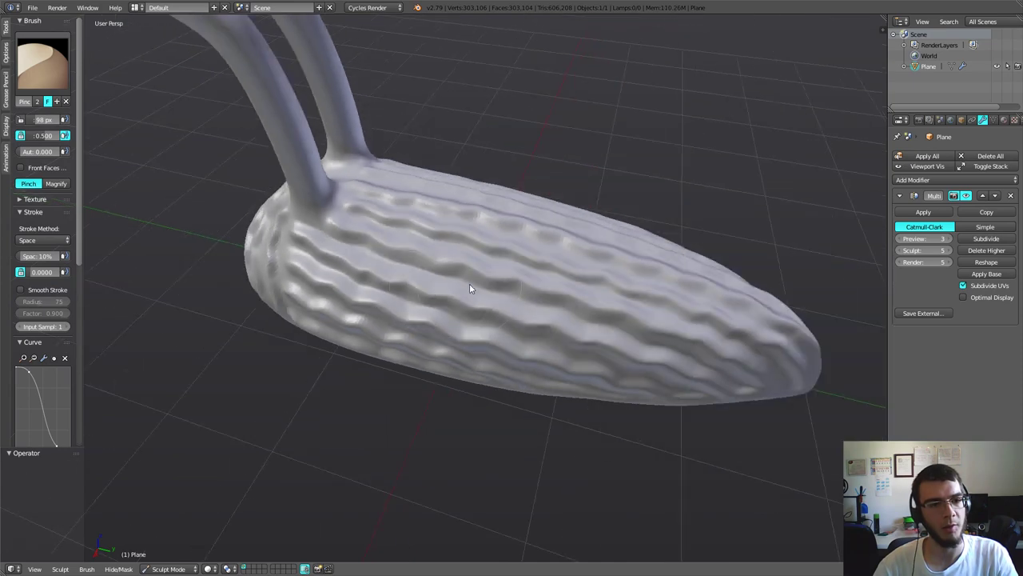
{"action": "mouse_move", "coordinate": [469, 283]}
{"action": "middle_mouse_down"}
{"action": "mouse_move", "coordinate": [473, 272]}
{"action": "mouse_move", "coordinate": [414, 312]}
{"action": "mouse_move", "coordinate": [320, 285]}
{"action": "middle_mouse_up"}
{"action": "scroll", "coordinate": [452, 295], "scroll_direction": "up", "scroll_amount": 1}
{"action": "scroll", "coordinate": [436, 297], "scroll_direction": "up", "scroll_amount": 1}
{"action": "scroll", "coordinate": [428, 296], "scroll_direction": "up", "scroll_amount": 1}
{"action": "scroll", "coordinate": [415, 291], "scroll_direction": "up", "scroll_amount": 1}
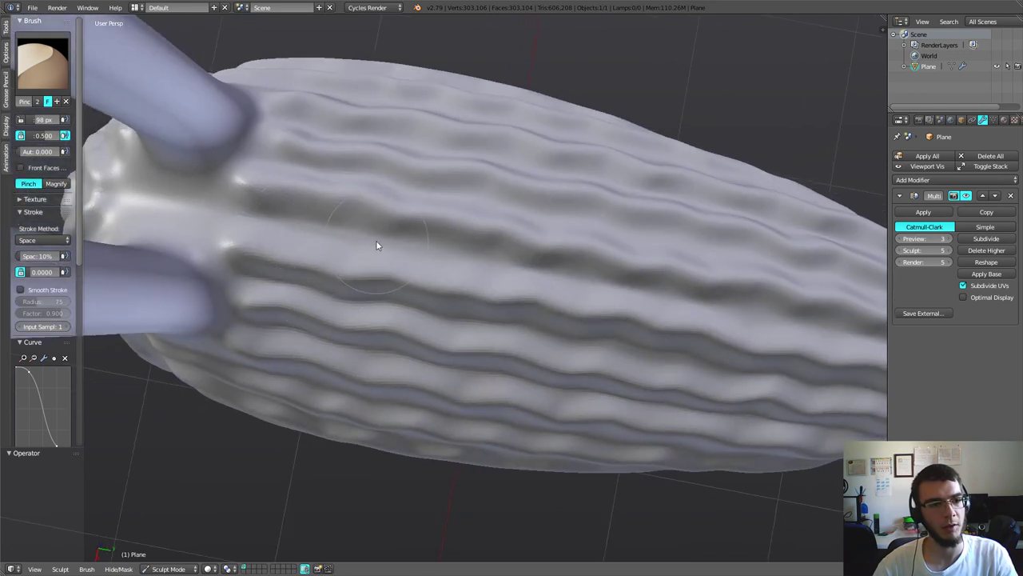
{"action": "scroll", "coordinate": [468, 275], "scroll_direction": "down", "scroll_amount": 2}
- Set the Pinch brush to a 70 px radius and 0.715 strength
{"action": "key", "text": "shift+f"}
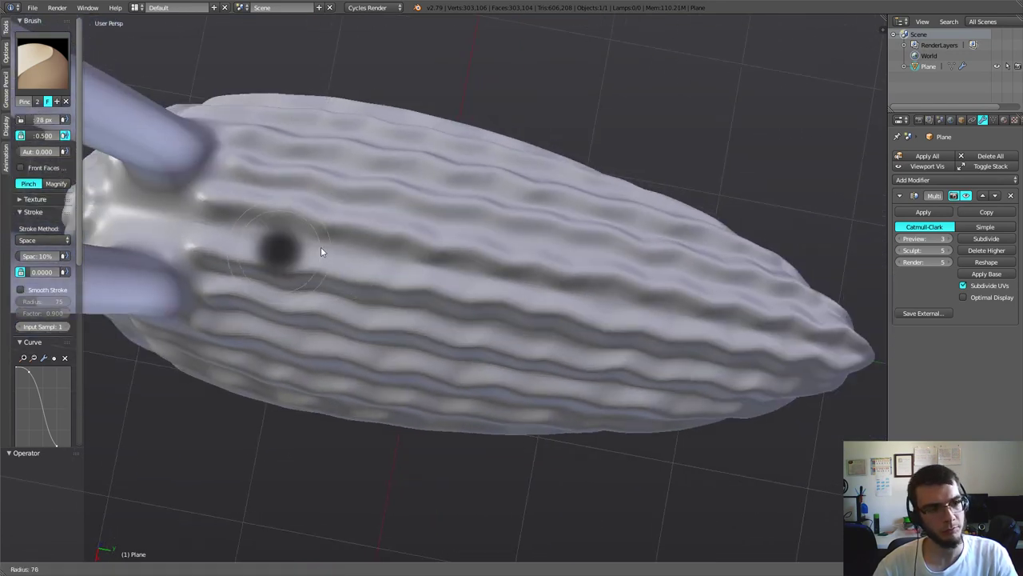
{"action": "left_click", "coordinate": [316, 247]}
{"action": "mouse_move", "coordinate": [413, 265]}
{"action": "middle_mouse_down"}
{"action": "mouse_move", "coordinate": [391, 227]}
{"action": "mouse_move", "coordinate": [429, 283]}
{"action": "mouse_move", "coordinate": [463, 285]}
{"action": "middle_mouse_up"}
{"action": "scroll", "coordinate": [462, 427], "scroll_direction": "down", "scroll_amount": 2}
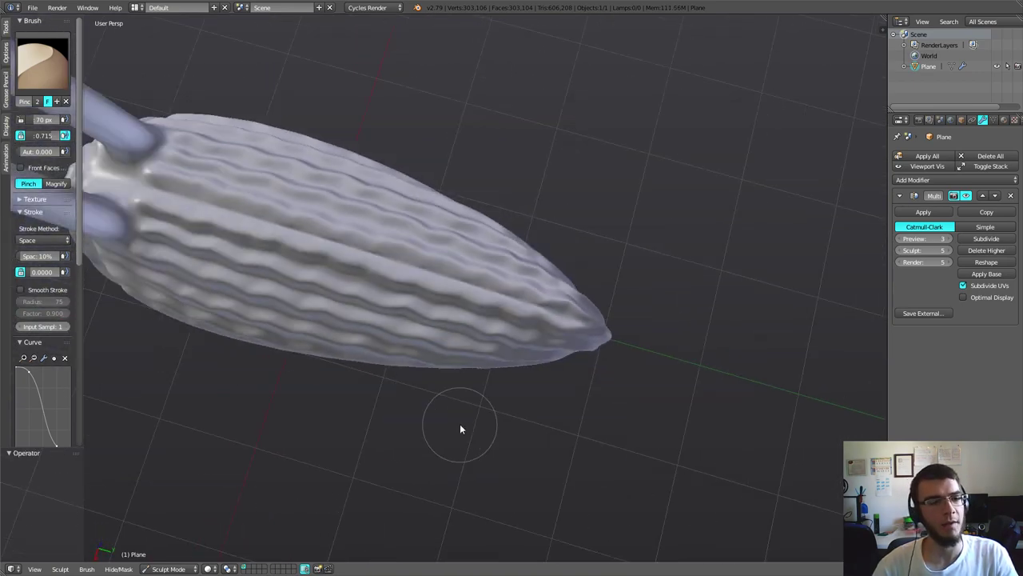
- Switch to the Crease brush and move in close on the body
{"action": "left_click", "coordinate": [42, 62]}
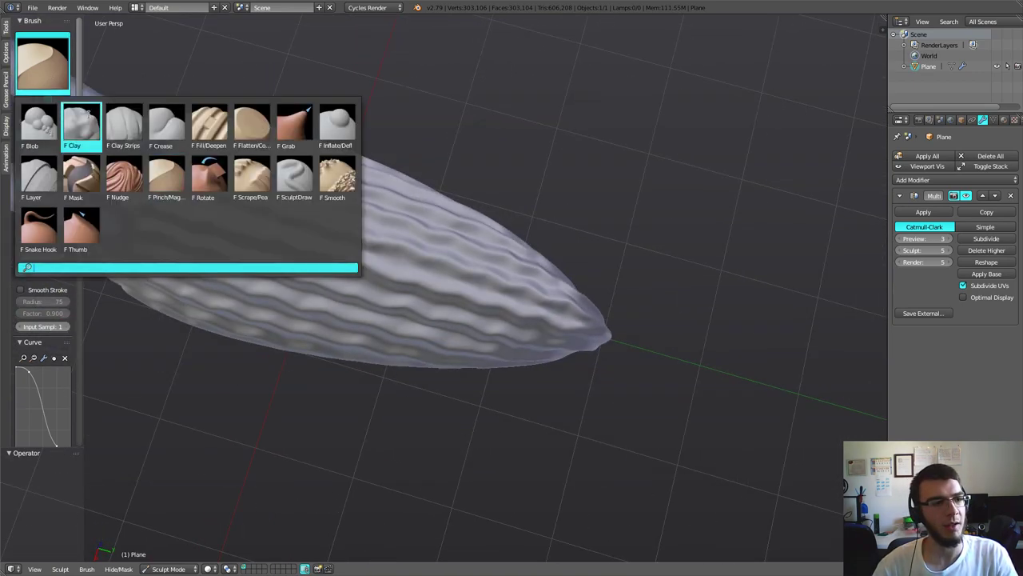
{"action": "left_click", "coordinate": [165, 120]}
{"action": "middle_click_drag", "start_coordinate": [148, 205], "coordinate": [279, 292]}
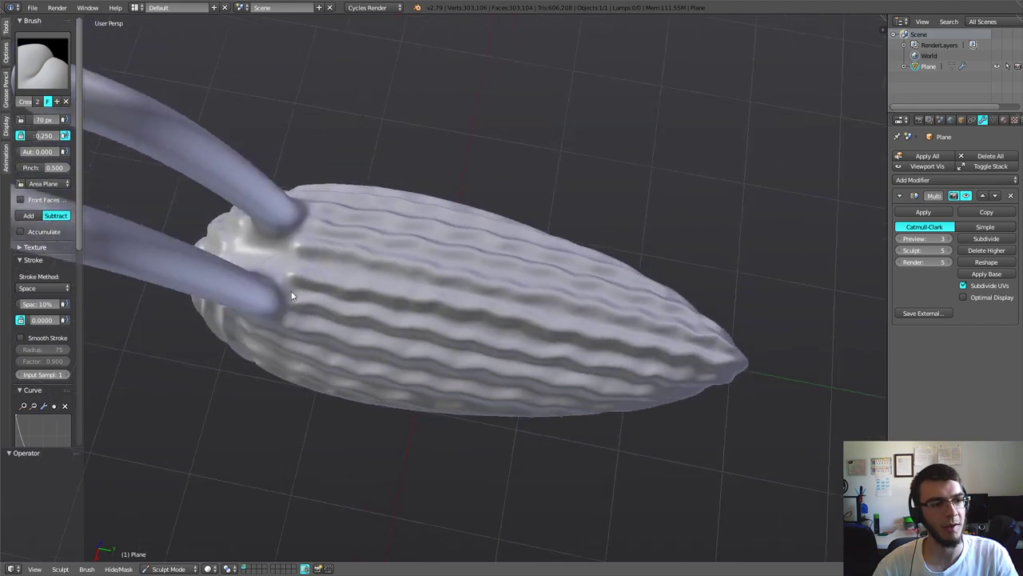
{"action": "scroll", "coordinate": [328, 309], "scroll_direction": "up", "scroll_amount": 3}
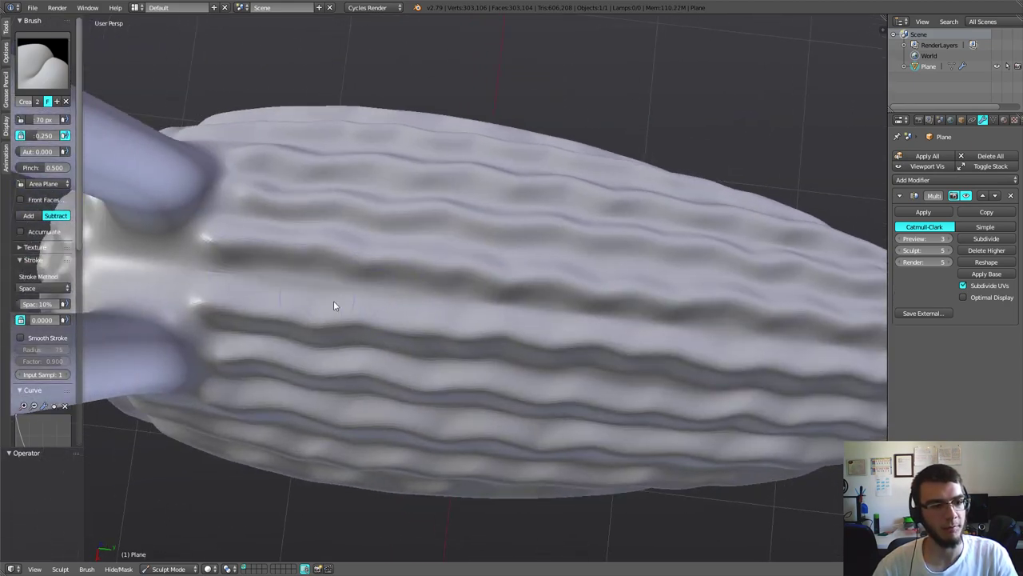
{"action": "middle_click_drag", "start_coordinate": [317, 291], "coordinate": [331, 292]}
{"action": "scroll", "coordinate": [249, 274], "scroll_direction": "up", "scroll_amount": 1}
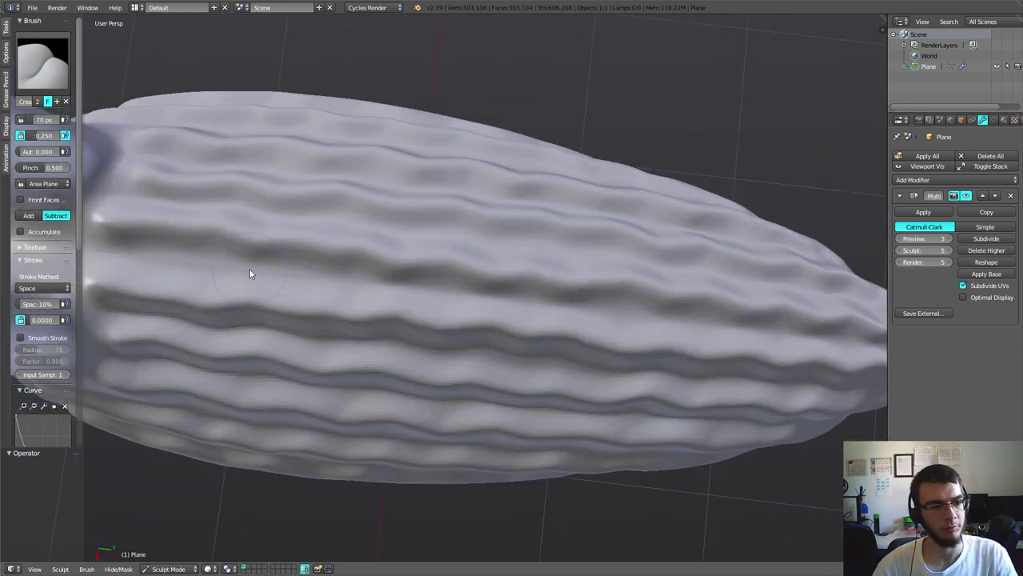
{"action": "scroll", "coordinate": [249, 274], "scroll_direction": "down", "scroll_amount": 2}
{"action": "scroll", "coordinate": [254, 273], "scroll_direction": "up", "scroll_amount": 1}
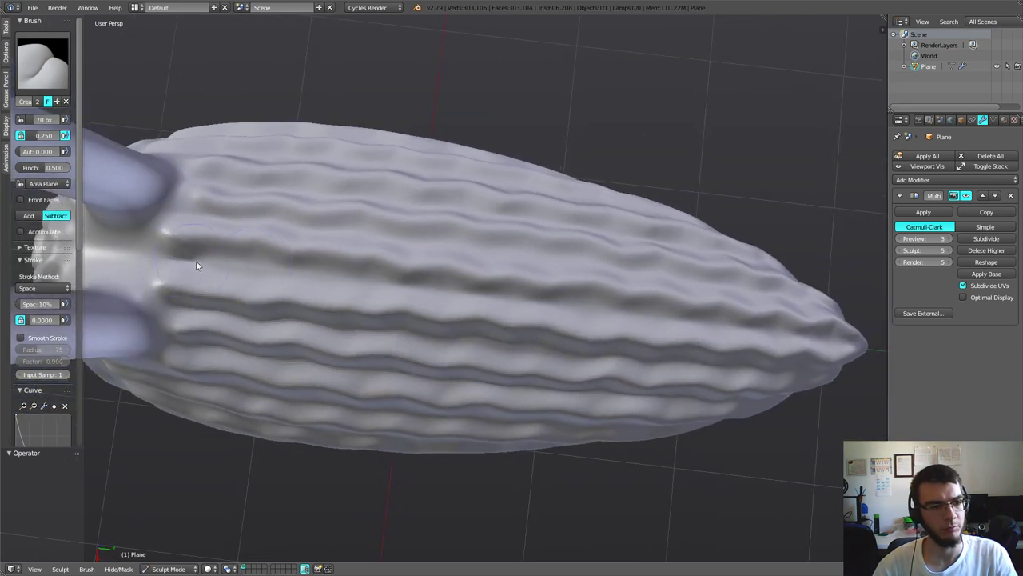
- Carve thin grooves along the upper back, undoing the one near the tail tip
{"action": "left_click_drag", "start_coordinate": [318, 281], "coordinate": [365, 286]}
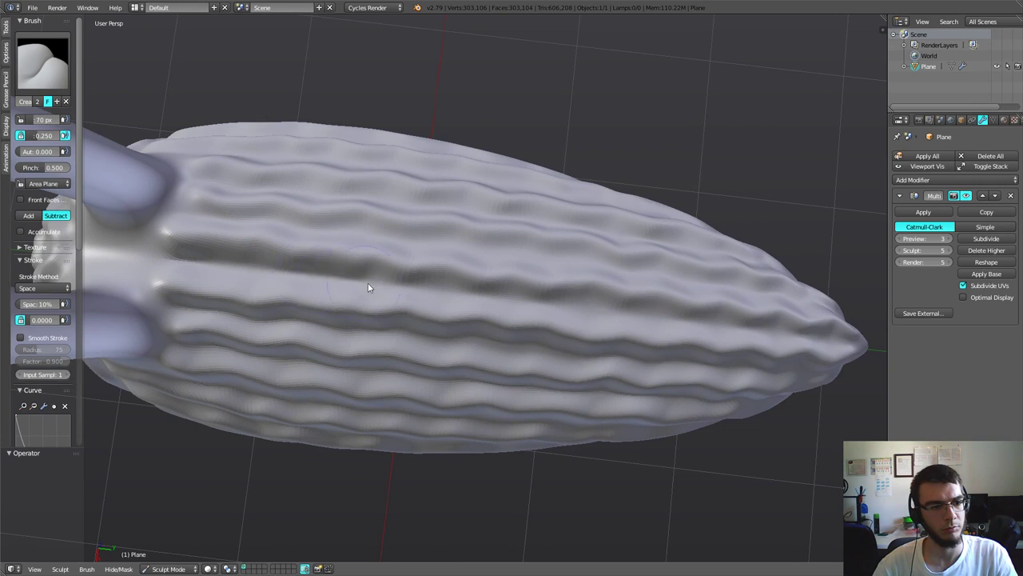
{"action": "left_click_drag", "start_coordinate": [490, 300], "coordinate": [549, 306]}
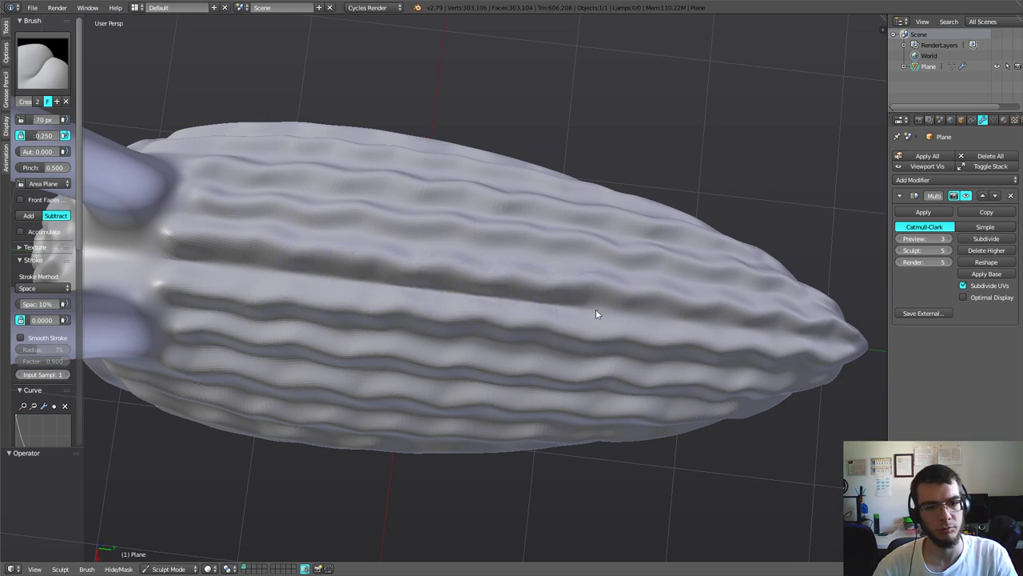
{"action": "middle_click_drag", "start_coordinate": [705, 332], "coordinate": [344, 235]}
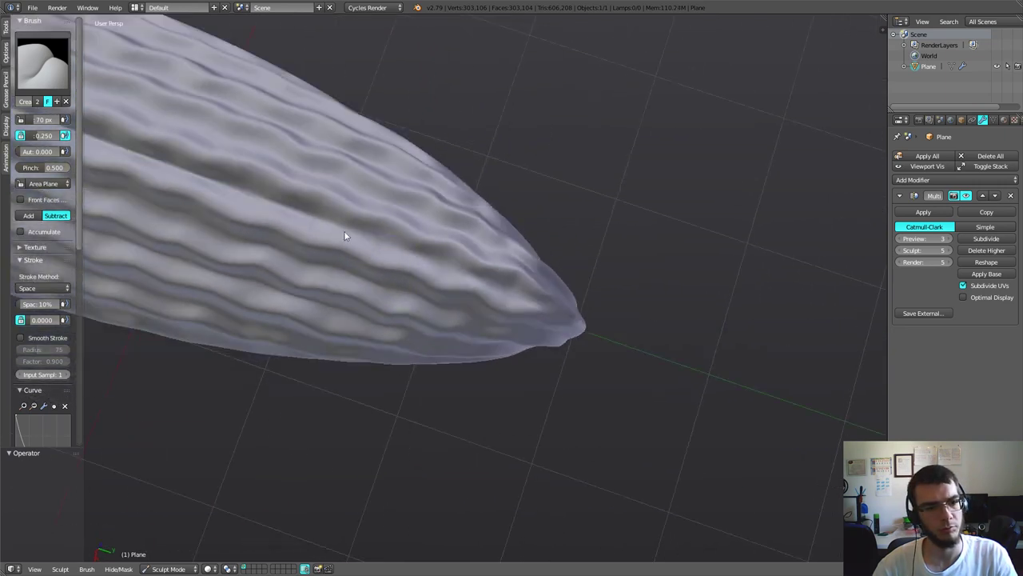
{"action": "left_click_drag", "start_coordinate": [342, 229], "coordinate": [385, 249]}
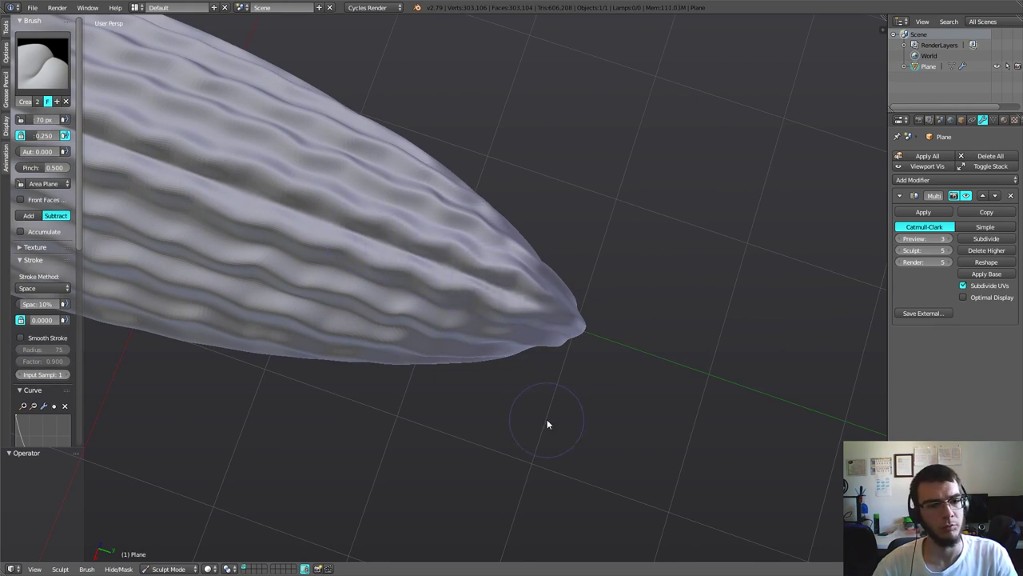
{"action": "key", "text": "ctrl+z"}
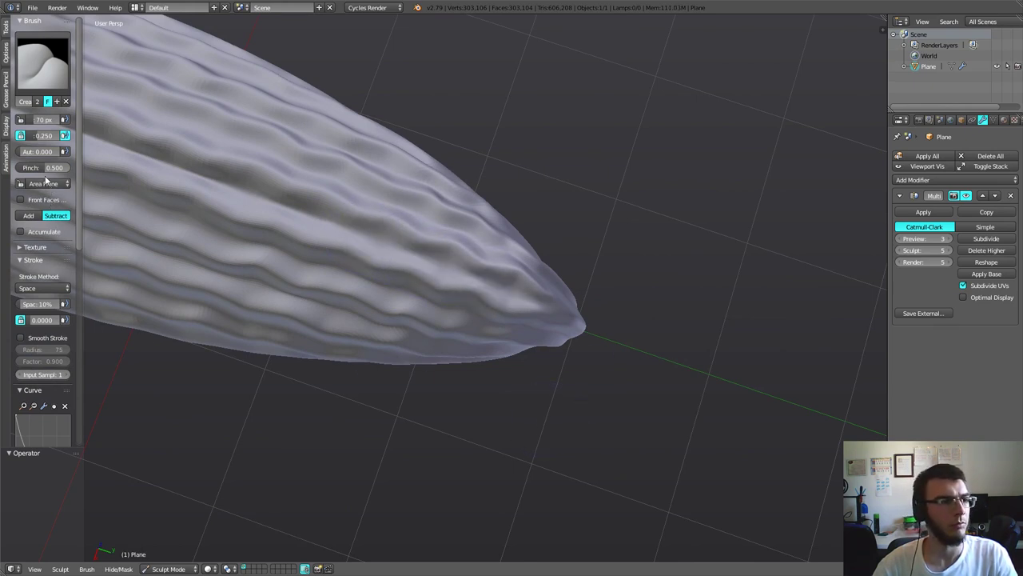
- Set the brush Stroke Spacing to 1%
{"action": "left_click", "coordinate": [40, 304]}
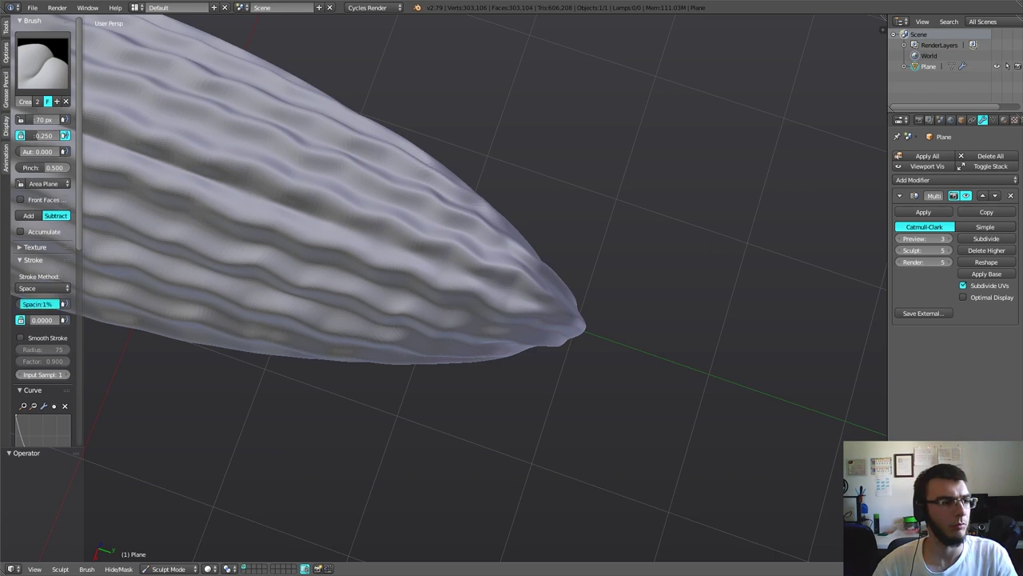
{"action": "type", "text": "1"}
{"action": "key", "text": "Return"}
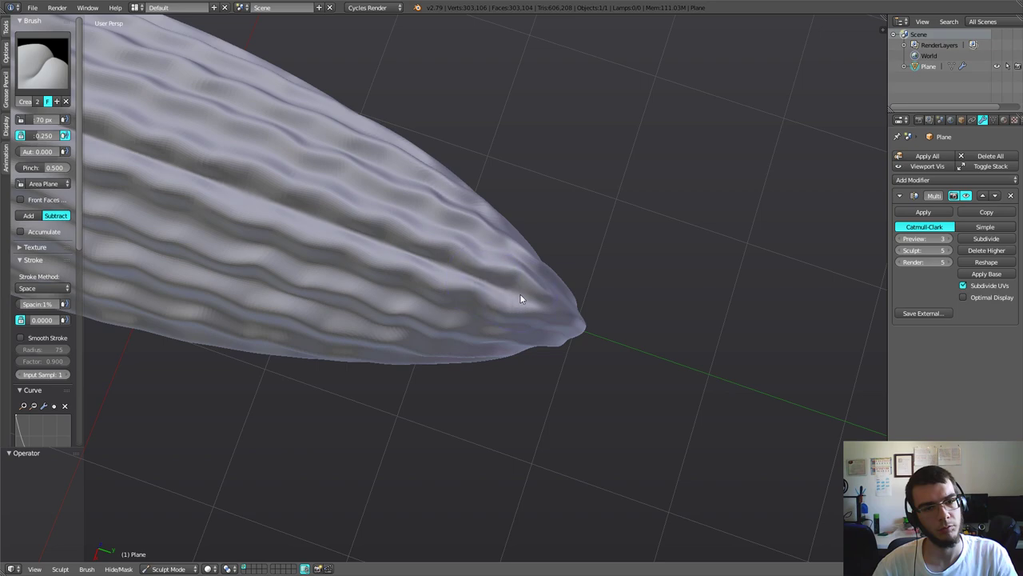
- Orbit around the slug to inspect the ridged flanks, tail and eye stalks
{"action": "mouse_move", "coordinate": [550, 342]}
{"action": "middle_mouse_down"}
{"action": "mouse_move", "coordinate": [519, 338]}
{"action": "mouse_move", "coordinate": [514, 324]}
{"action": "mouse_move", "coordinate": [399, 315]}
{"action": "mouse_move", "coordinate": [393, 325]}
{"action": "mouse_move", "coordinate": [464, 338]}
{"action": "mouse_move", "coordinate": [283, 301]}
{"action": "middle_mouse_up"}
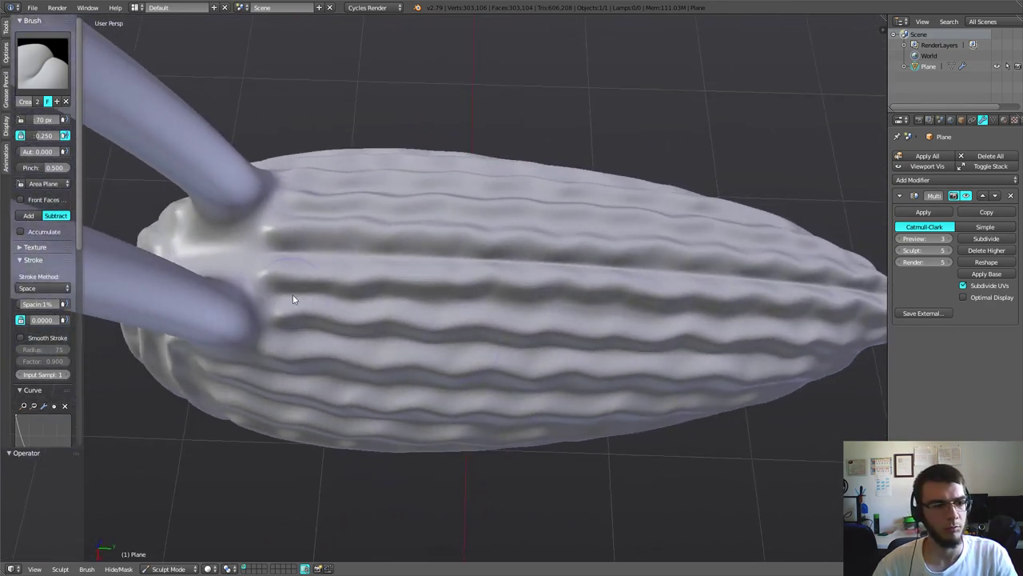
{"action": "middle_click_drag", "start_coordinate": [480, 304], "coordinate": [377, 283]}
{"action": "middle_click_drag", "start_coordinate": [646, 299], "coordinate": [483, 337]}
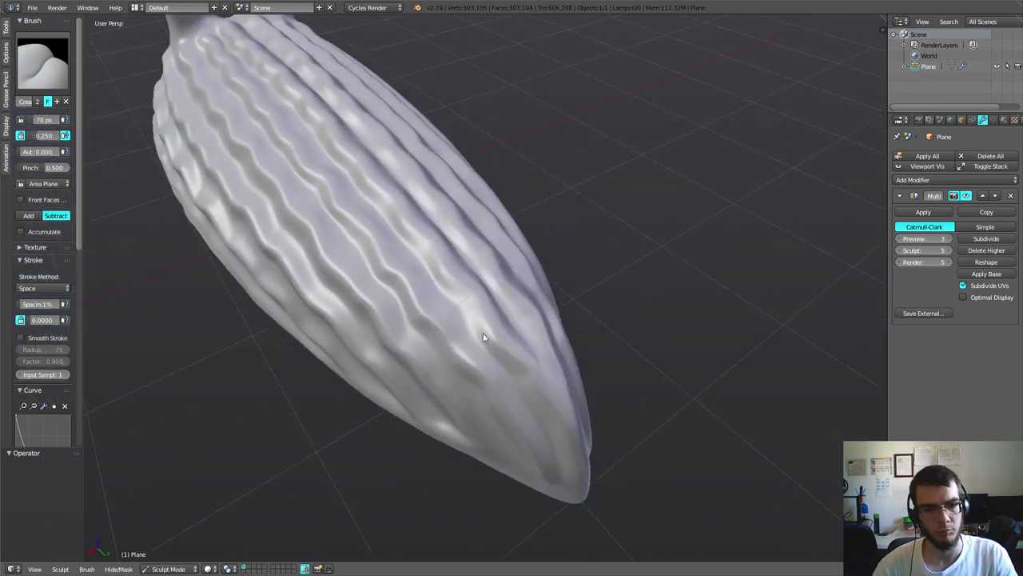
{"action": "mouse_move", "coordinate": [542, 443]}
{"action": "middle_mouse_down"}
{"action": "mouse_move", "coordinate": [523, 393]}
{"action": "mouse_move", "coordinate": [189, 272]}
{"action": "middle_mouse_up"}
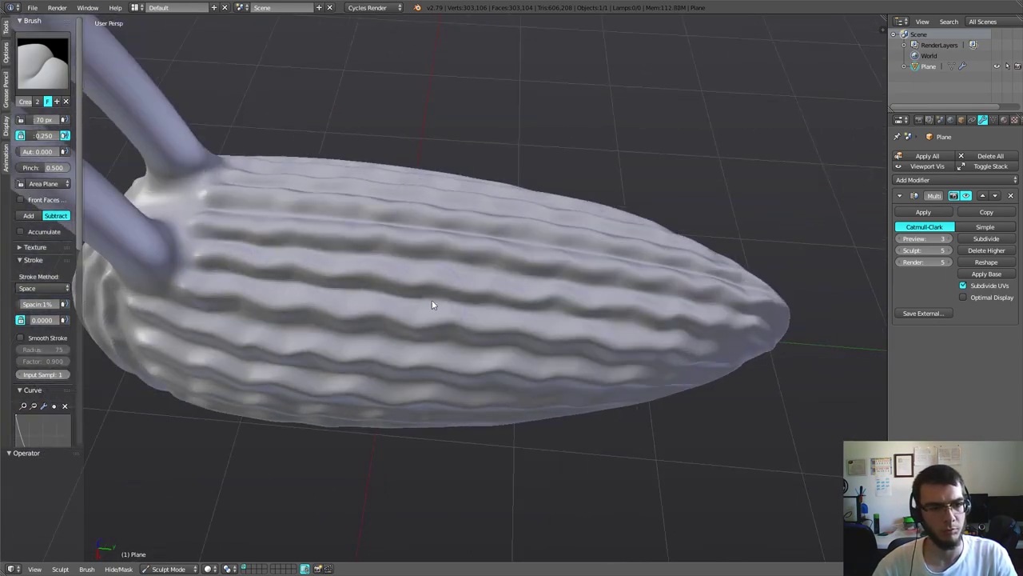
{"action": "mouse_move", "coordinate": [662, 338]}
{"action": "middle_mouse_down"}
{"action": "mouse_move", "coordinate": [456, 299]}
{"action": "mouse_move", "coordinate": [518, 392]}
{"action": "mouse_move", "coordinate": [281, 322]}
{"action": "mouse_move", "coordinate": [367, 321]}
{"action": "middle_mouse_up"}
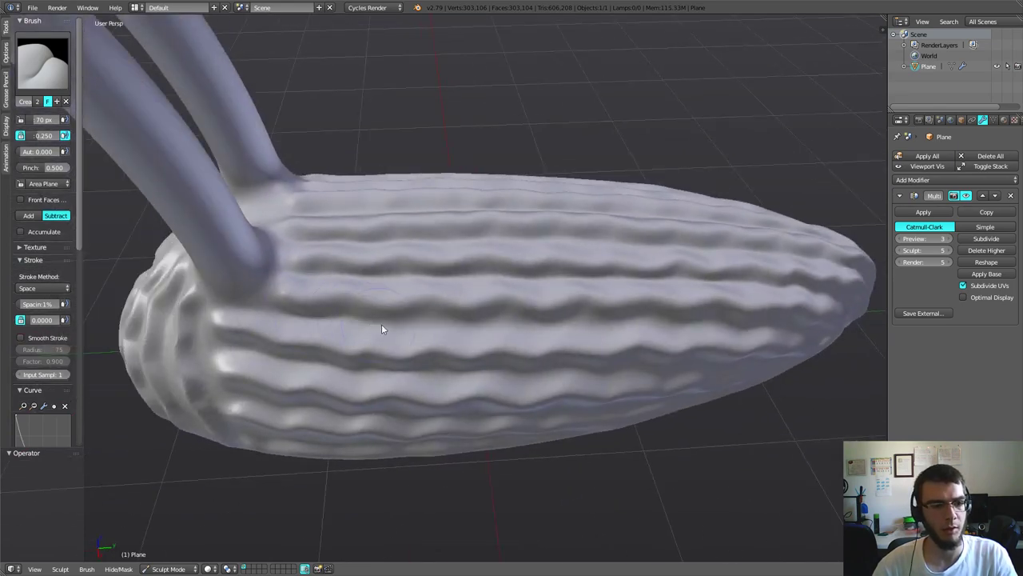
{"action": "mouse_move", "coordinate": [569, 324]}
{"action": "middle_mouse_down"}
{"action": "mouse_move", "coordinate": [616, 322]}
{"action": "mouse_move", "coordinate": [532, 303]}
{"action": "middle_mouse_up"}
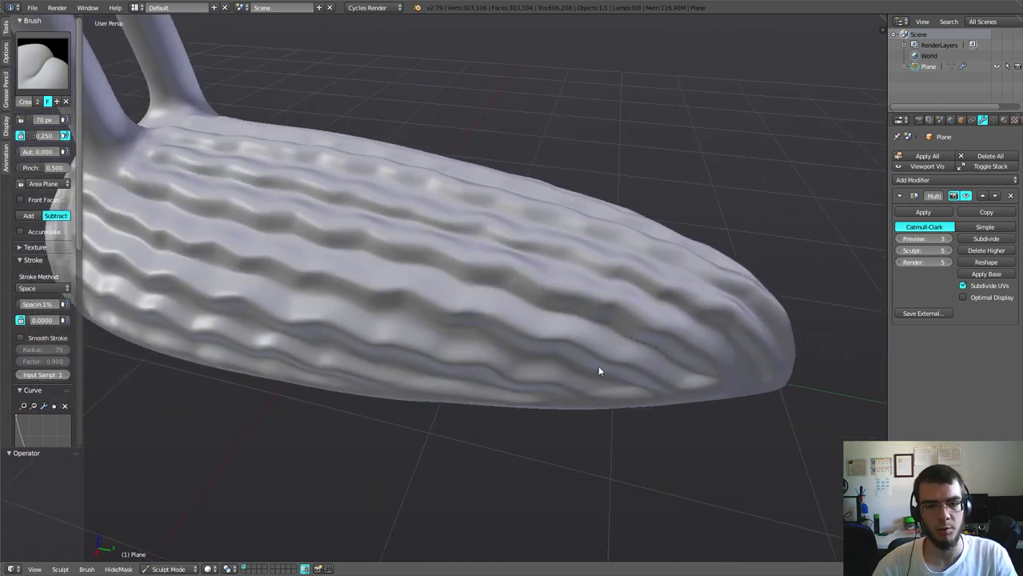
{"action": "middle_click_drag", "start_coordinate": [598, 368], "coordinate": [369, 301]}
{"action": "middle_click_drag", "start_coordinate": [638, 312], "coordinate": [354, 267]}
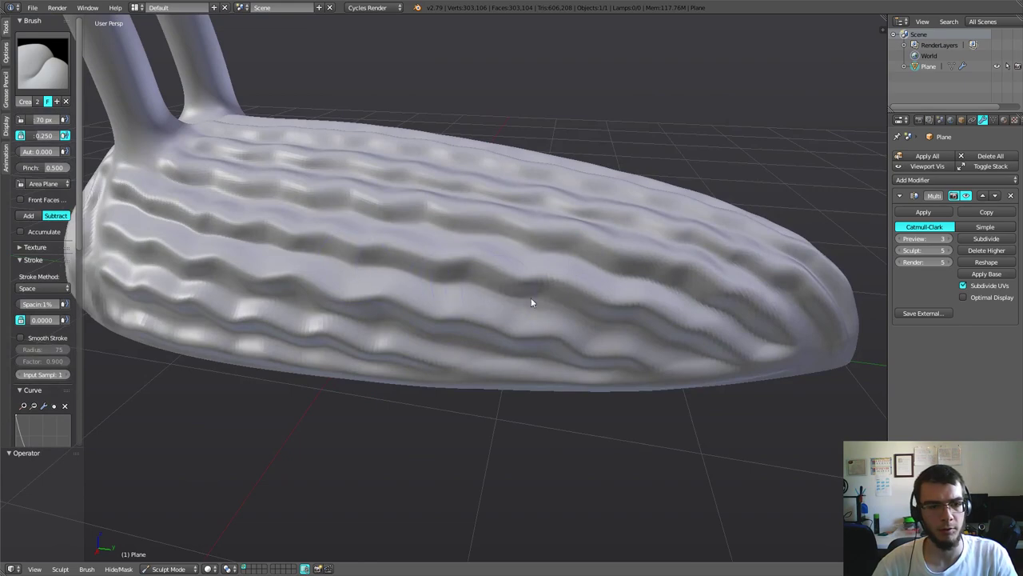
{"action": "mouse_move", "coordinate": [531, 303]}
{"action": "middle_mouse_down"}
{"action": "mouse_move", "coordinate": [661, 363]}
{"action": "mouse_move", "coordinate": [293, 284]}
{"action": "middle_mouse_up"}
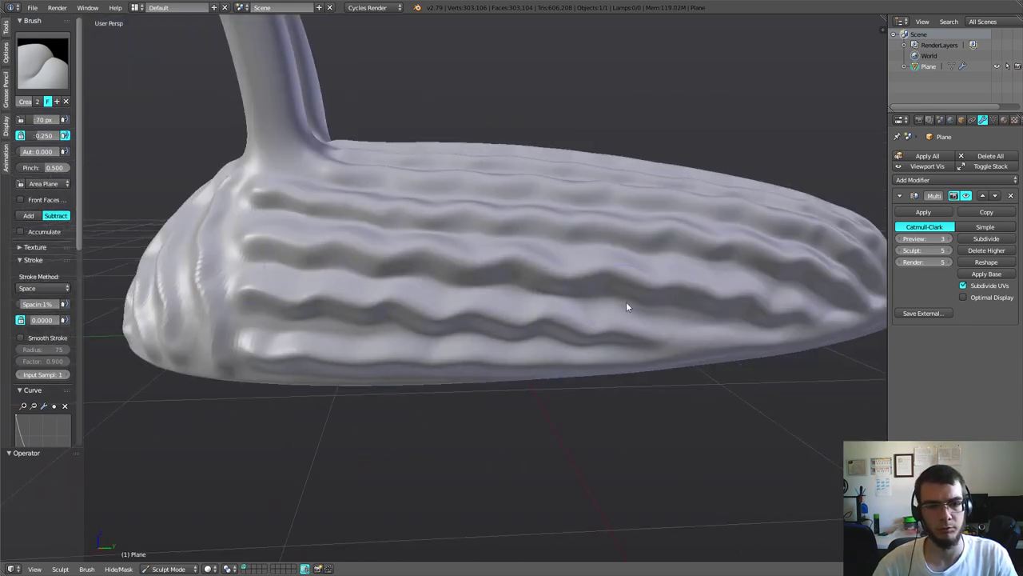
{"action": "mouse_move", "coordinate": [626, 306]}
{"action": "middle_mouse_down"}
{"action": "mouse_move", "coordinate": [696, 338]}
{"action": "mouse_move", "coordinate": [281, 293]}
{"action": "middle_mouse_up"}
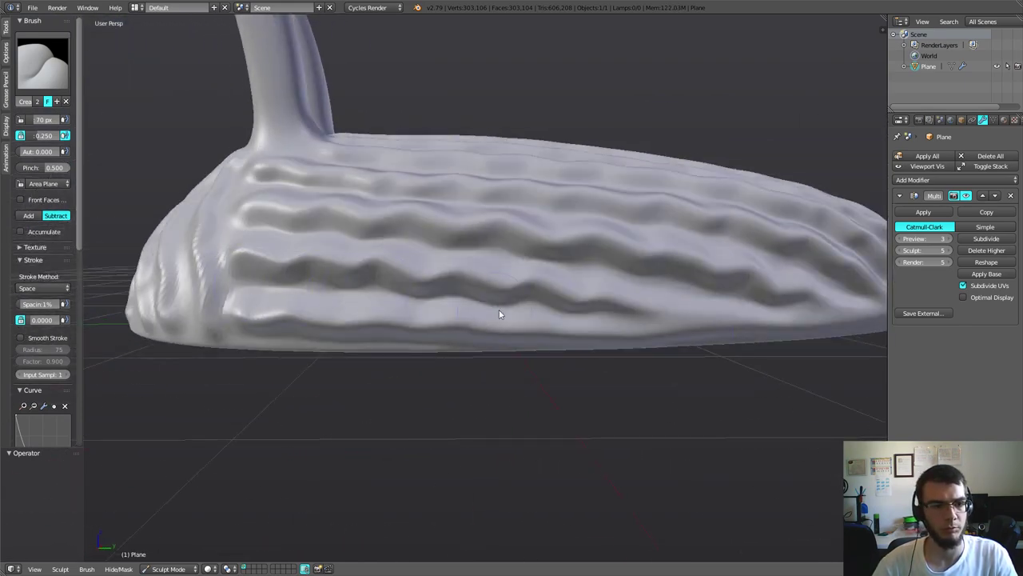
{"action": "middle_click_drag", "start_coordinate": [500, 314], "coordinate": [362, 310]}
{"action": "mouse_move", "coordinate": [371, 372]}
{"action": "middle_mouse_down"}
{"action": "mouse_move", "coordinate": [365, 349]}
{"action": "mouse_move", "coordinate": [415, 279]}
{"action": "middle_mouse_up"}
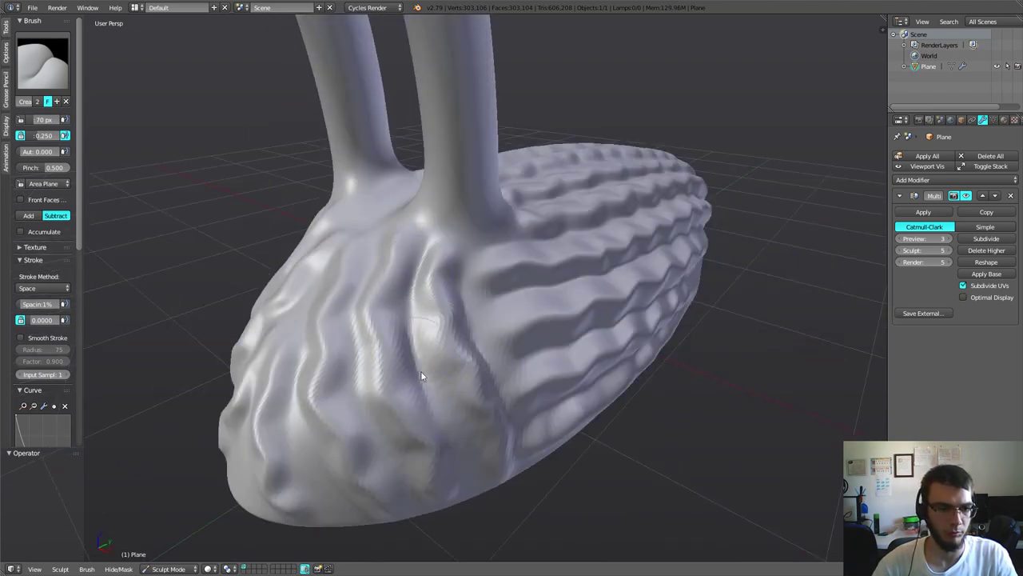
{"action": "mouse_move", "coordinate": [423, 370]}
{"action": "middle_mouse_down"}
{"action": "mouse_move", "coordinate": [424, 405]}
{"action": "mouse_move", "coordinate": [440, 363]}
{"action": "mouse_move", "coordinate": [526, 476]}
{"action": "middle_mouse_up"}
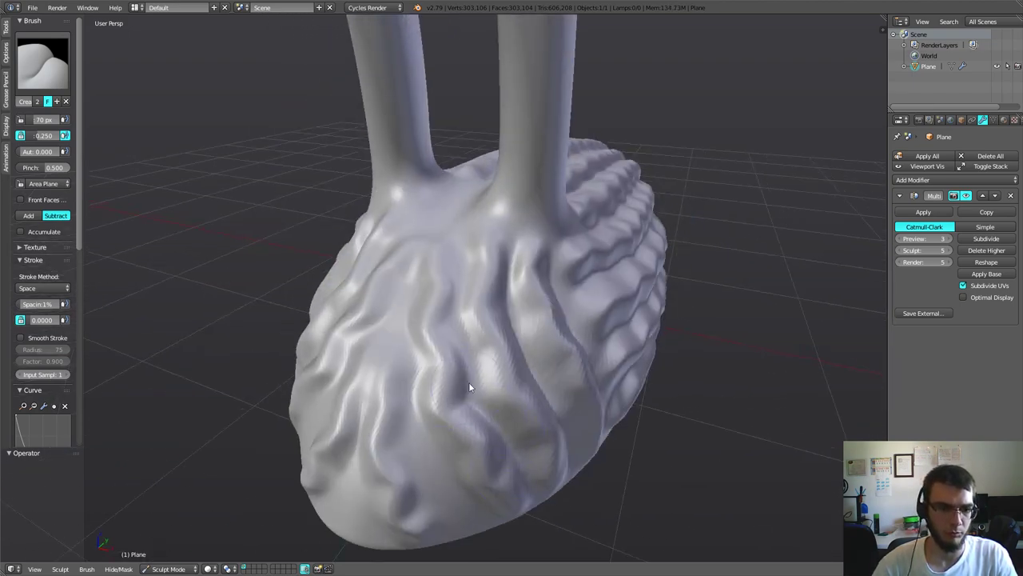
{"action": "mouse_move", "coordinate": [469, 387]}
{"action": "middle_mouse_down"}
{"action": "mouse_move", "coordinate": [496, 289]}
{"action": "mouse_move", "coordinate": [560, 398]}
{"action": "middle_mouse_up"}
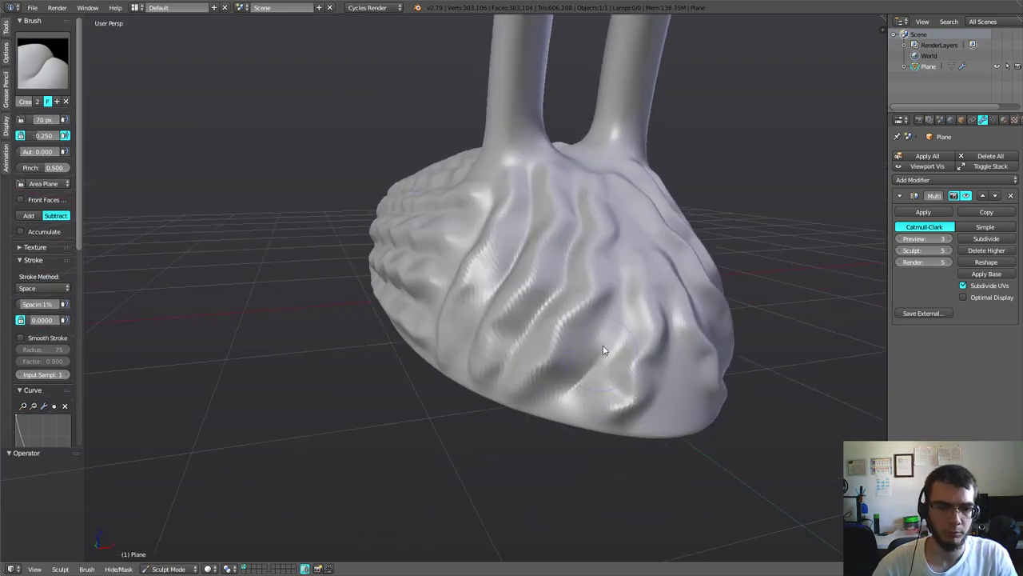
{"action": "mouse_move", "coordinate": [604, 349]}
{"action": "middle_mouse_down"}
{"action": "mouse_move", "coordinate": [605, 336]}
{"action": "mouse_move", "coordinate": [558, 355]}
{"action": "mouse_move", "coordinate": [560, 365]}
{"action": "mouse_move", "coordinate": [488, 359]}
{"action": "mouse_move", "coordinate": [496, 338]}
{"action": "mouse_move", "coordinate": [500, 349]}
{"action": "mouse_move", "coordinate": [444, 442]}
{"action": "middle_mouse_up"}
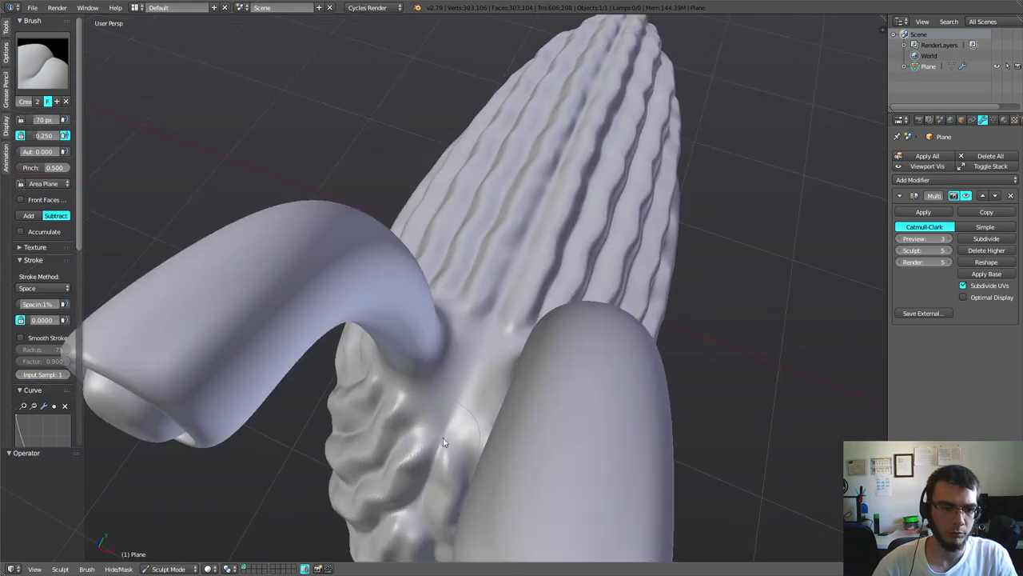
{"action": "mouse_move", "coordinate": [507, 361]}
{"action": "middle_mouse_down"}
{"action": "mouse_move", "coordinate": [441, 390]}
{"action": "mouse_move", "coordinate": [477, 367]}
{"action": "mouse_move", "coordinate": [495, 376]}
{"action": "middle_mouse_up"}
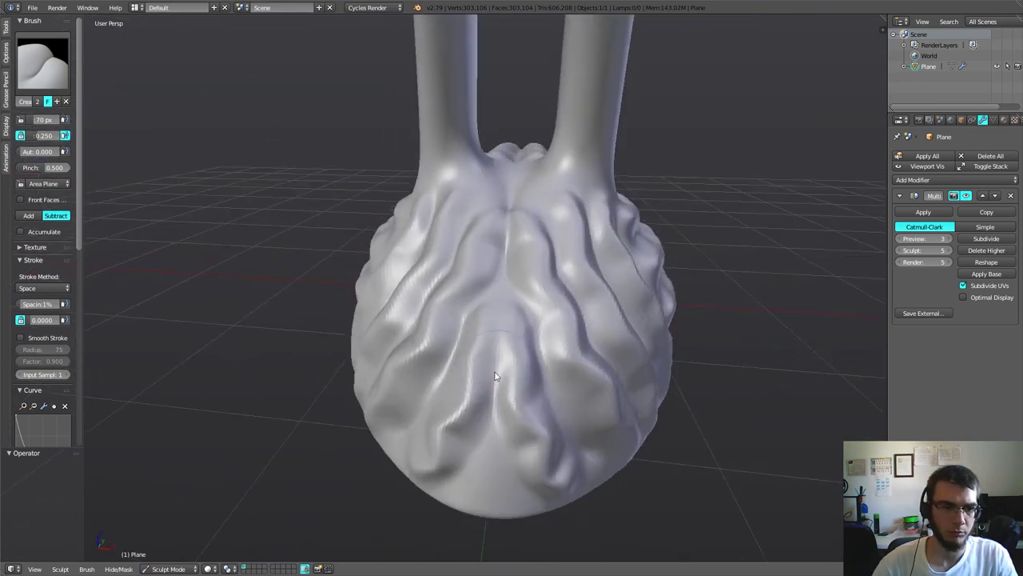
{"action": "mouse_move", "coordinate": [499, 296]}
{"action": "middle_mouse_down"}
{"action": "mouse_move", "coordinate": [539, 323]}
{"action": "mouse_move", "coordinate": [492, 281]}
{"action": "mouse_move", "coordinate": [468, 343]}
{"action": "mouse_move", "coordinate": [477, 384]}
{"action": "mouse_move", "coordinate": [406, 392]}
{"action": "mouse_move", "coordinate": [504, 338]}
{"action": "middle_mouse_up"}
{"action": "scroll", "coordinate": [489, 311], "scroll_direction": "up", "scroll_amount": 5}
{"action": "middle_click_drag", "start_coordinate": [472, 282], "coordinate": [528, 318]}
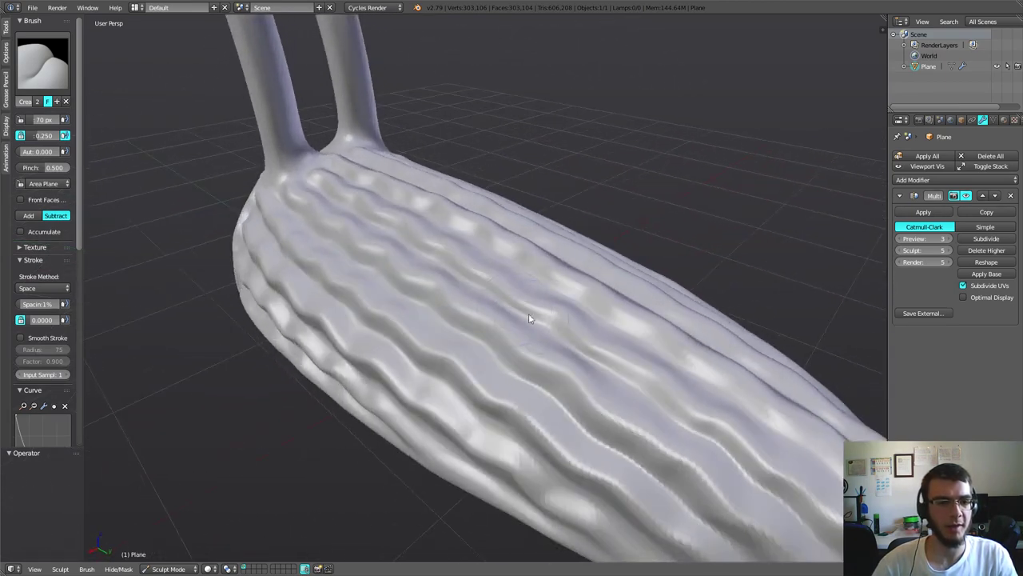
{"action": "scroll", "coordinate": [460, 277], "scroll_direction": "down", "scroll_amount": 3}
{"action": "mouse_move", "coordinate": [456, 279]}
{"action": "middle_mouse_down"}
{"action": "mouse_move", "coordinate": [528, 292]}
{"action": "mouse_move", "coordinate": [475, 299]}
{"action": "mouse_move", "coordinate": [527, 301]}
{"action": "mouse_move", "coordinate": [421, 297]}
{"action": "mouse_move", "coordinate": [642, 448]}
{"action": "mouse_move", "coordinate": [569, 408]}
{"action": "mouse_move", "coordinate": [601, 413]}
{"action": "mouse_move", "coordinate": [541, 391]}
{"action": "mouse_move", "coordinate": [507, 399]}
{"action": "mouse_move", "coordinate": [400, 338]}
{"action": "mouse_move", "coordinate": [510, 232]}
{"action": "middle_mouse_up"}
{"action": "scroll", "coordinate": [420, 296], "scroll_direction": "up", "scroll_amount": 3}
{"action": "scroll", "coordinate": [420, 296], "scroll_direction": "down", "scroll_amount": 3}
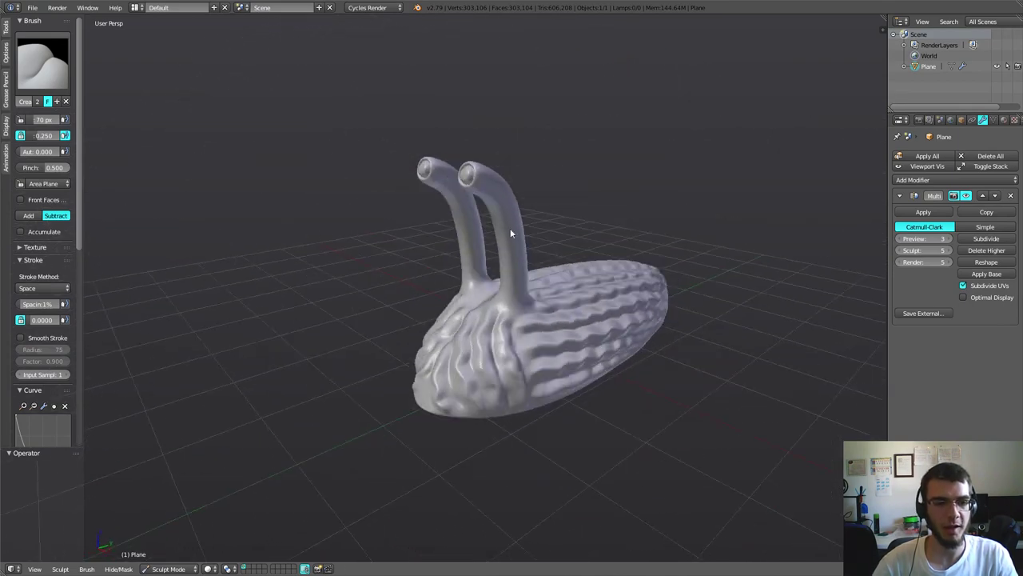
{"action": "mouse_move", "coordinate": [582, 393]}
{"action": "middle_mouse_down"}
{"action": "mouse_move", "coordinate": [570, 351]}
{"action": "mouse_move", "coordinate": [670, 396]}
{"action": "middle_mouse_up"}
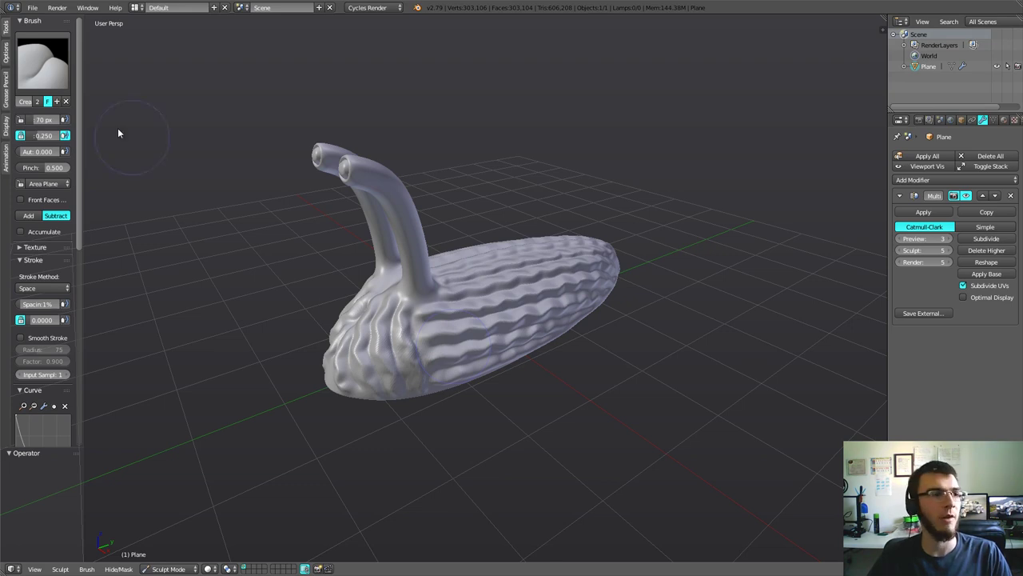
- Pick the SculptDraw brush, link the Tex texture to it, and widen the Properties editor
{"action": "left_click", "coordinate": [52, 63]}
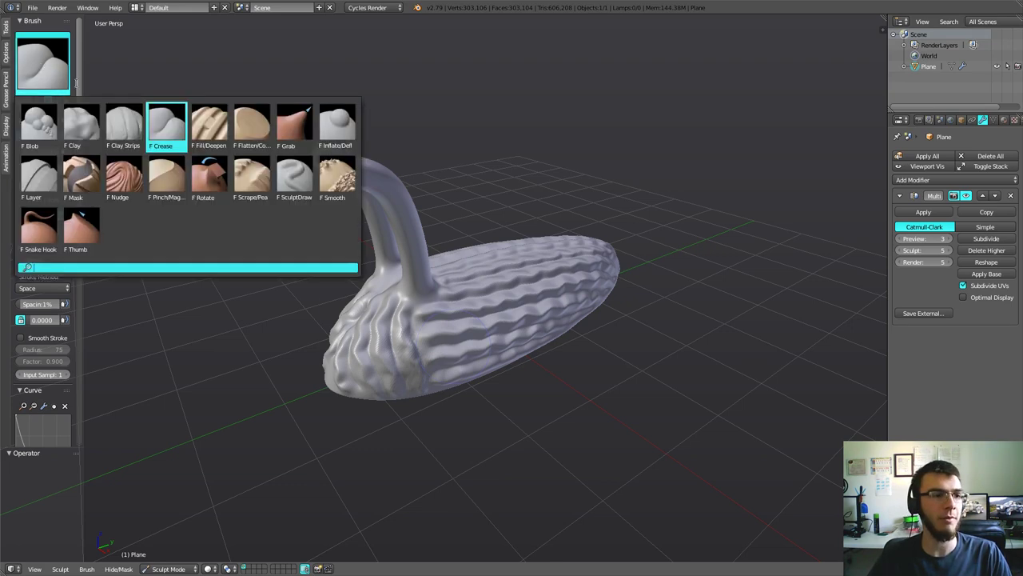
{"action": "left_click", "coordinate": [290, 179]}
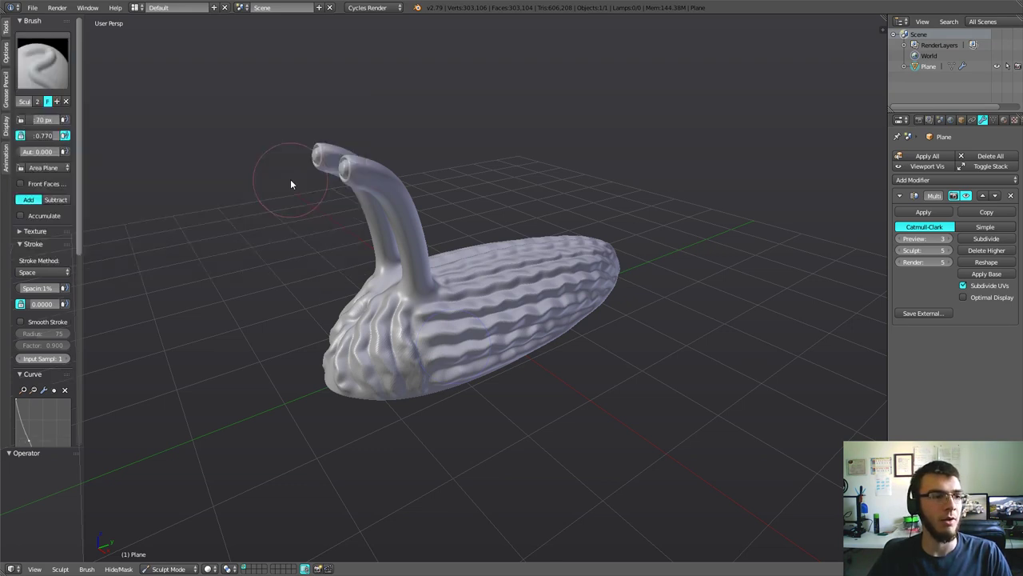
{"action": "left_click", "coordinate": [35, 232]}
{"action": "scroll", "coordinate": [73, 248], "scroll_direction": "down", "scroll_amount": 2}
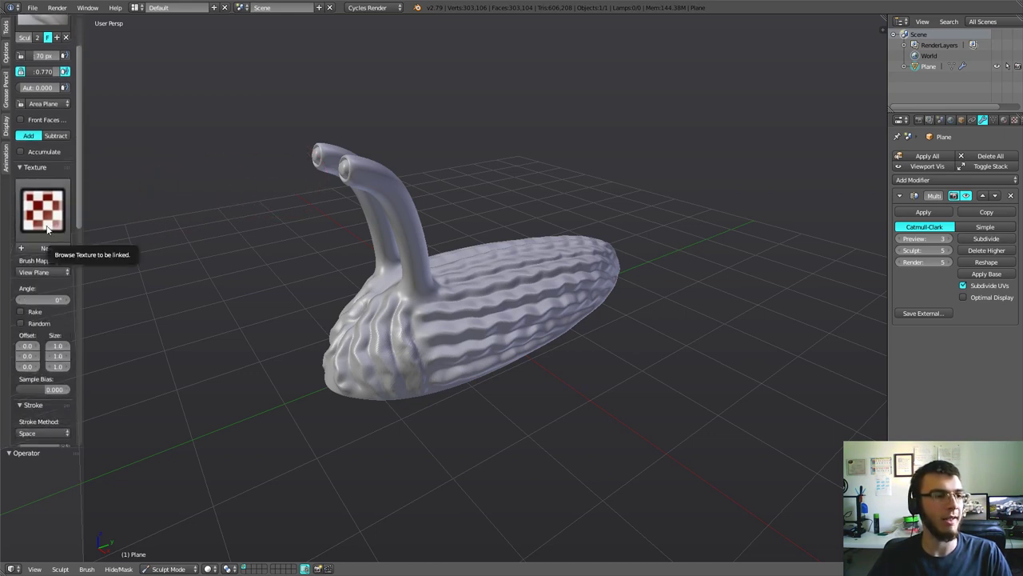
{"action": "left_click", "coordinate": [46, 227]}
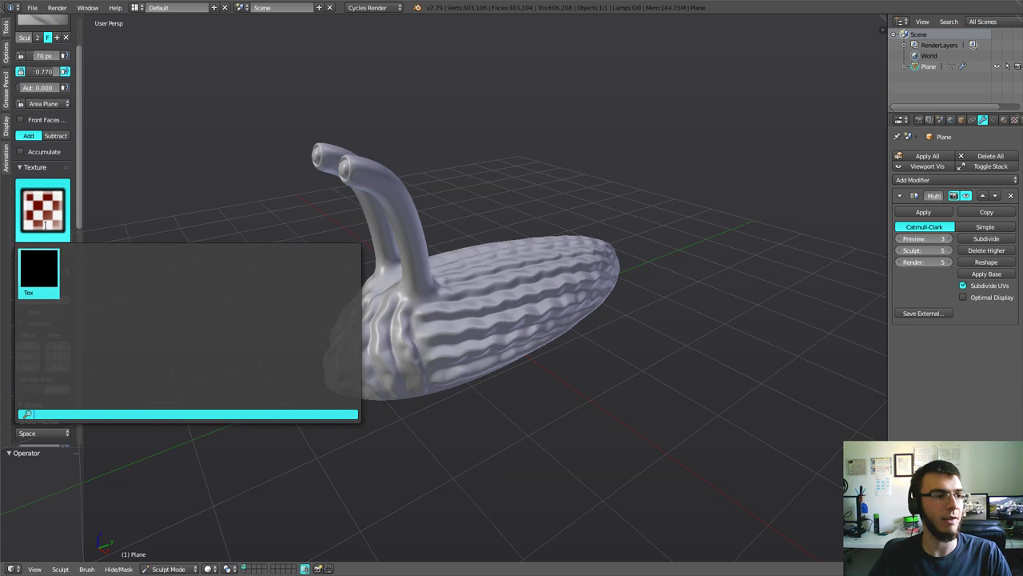
{"action": "left_click", "coordinate": [34, 282]}
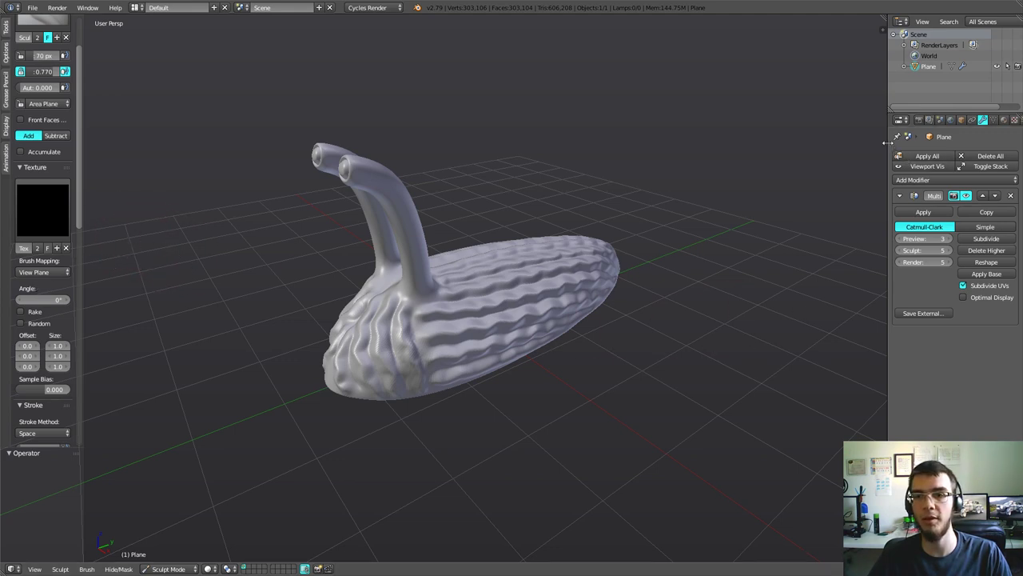
{"action": "left_click_drag", "start_coordinate": [886, 142], "coordinate": [865, 142]}
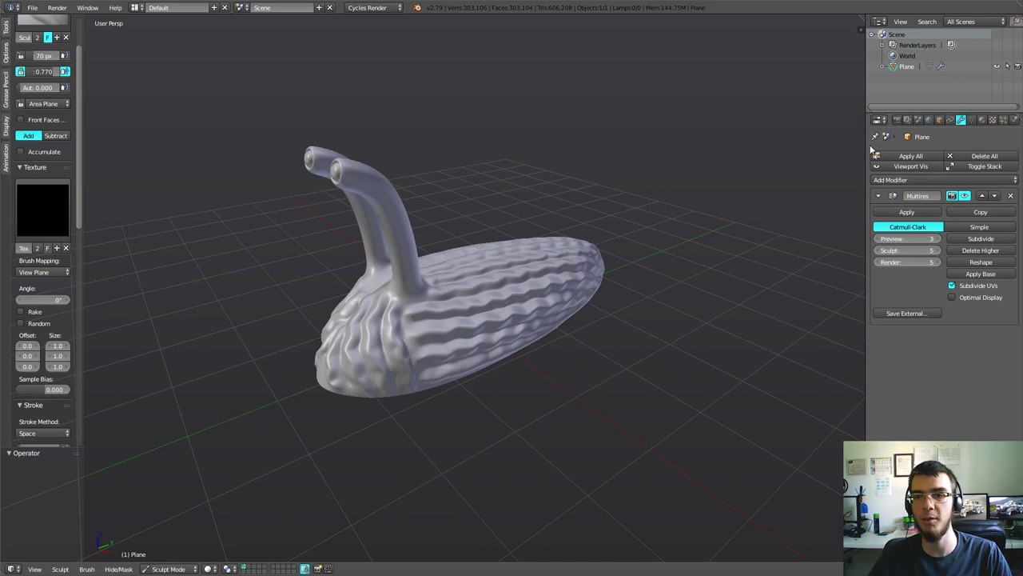
- Change the brush's Tex texture type to Voronoi in the Texture properties
{"action": "left_click", "coordinate": [993, 120]}
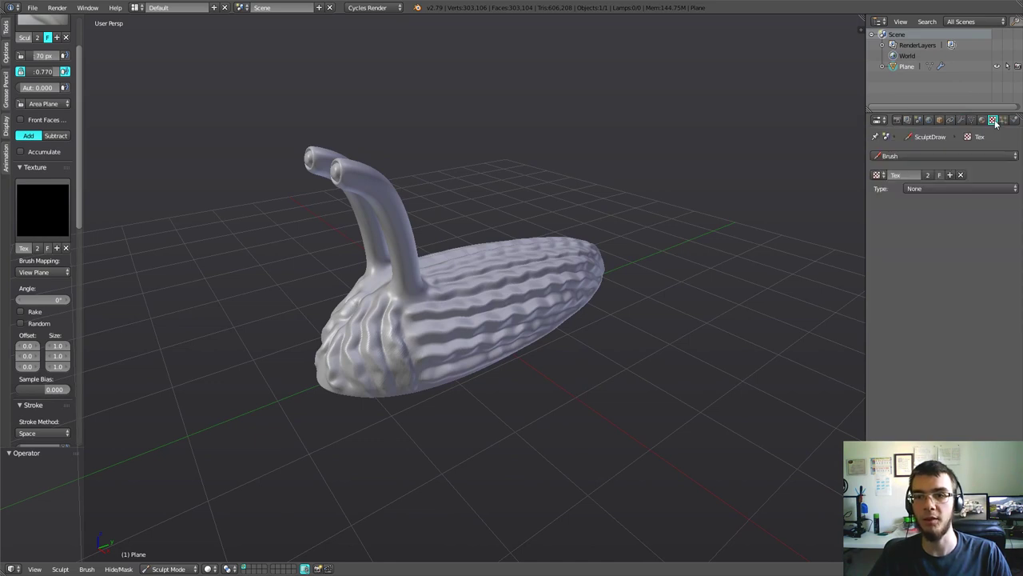
{"action": "left_click", "coordinate": [894, 157]}
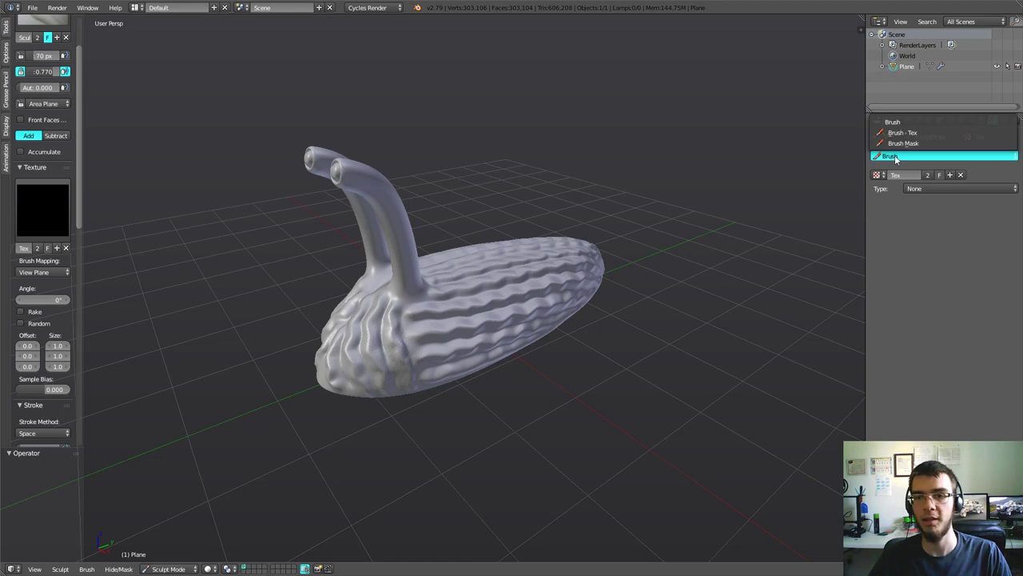
{"action": "left_click", "coordinate": [894, 157]}
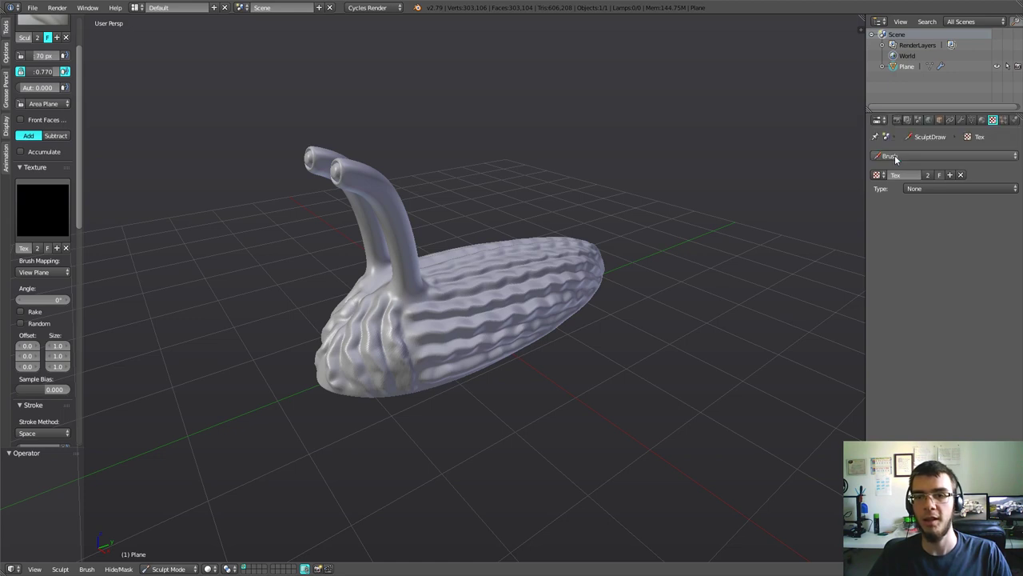
{"action": "left_click", "coordinate": [926, 188]}
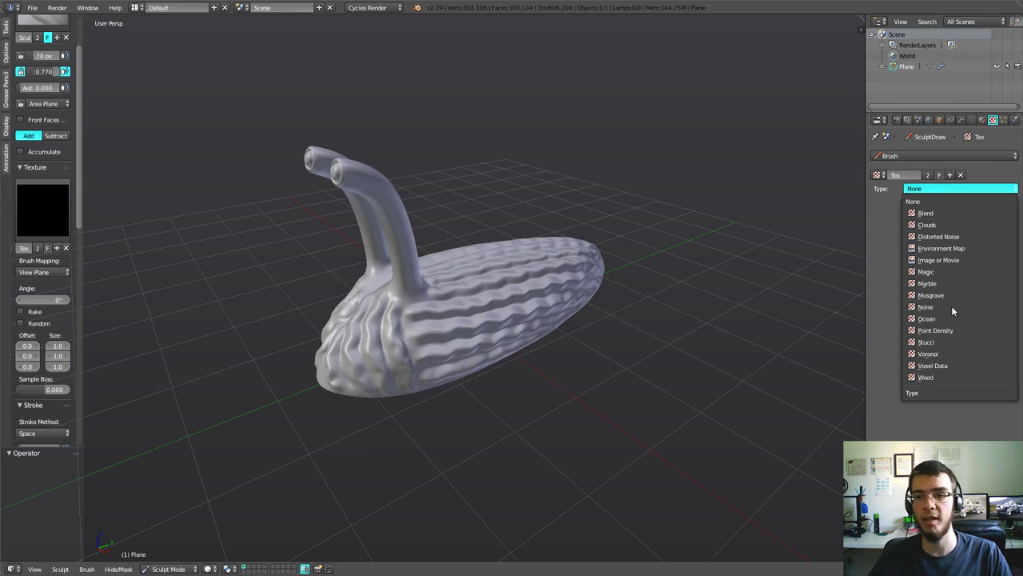
{"action": "left_click", "coordinate": [936, 354]}
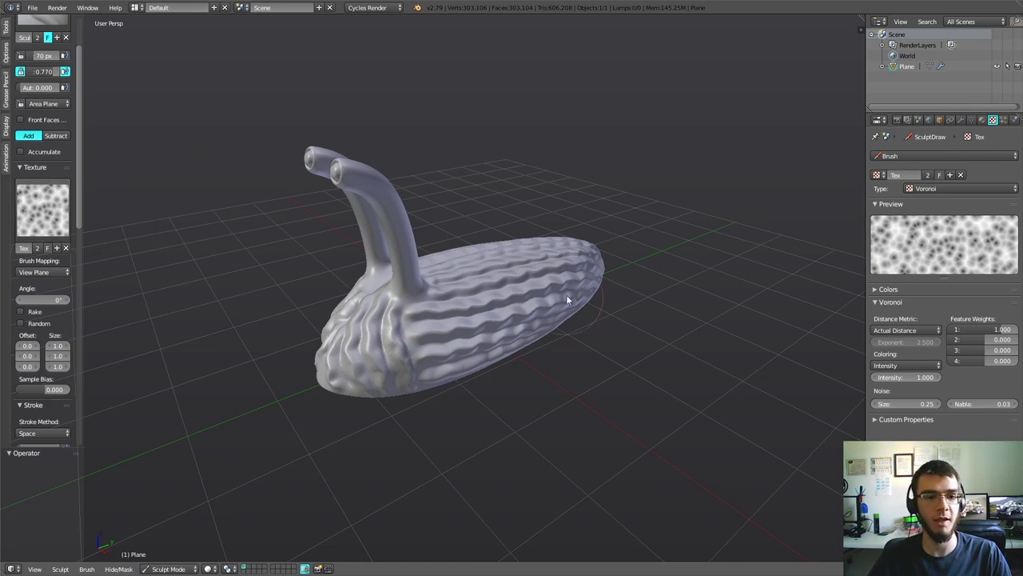
{"action": "mouse_move", "coordinate": [566, 295]}
{"action": "middle_mouse_down"}
{"action": "mouse_move", "coordinate": [500, 297]}
{"action": "mouse_move", "coordinate": [532, 263]}
{"action": "mouse_move", "coordinate": [468, 279]}
{"action": "mouse_move", "coordinate": [581, 347]}
{"action": "middle_mouse_up"}
{"action": "scroll", "coordinate": [474, 283], "scroll_direction": "up", "scroll_amount": 5}
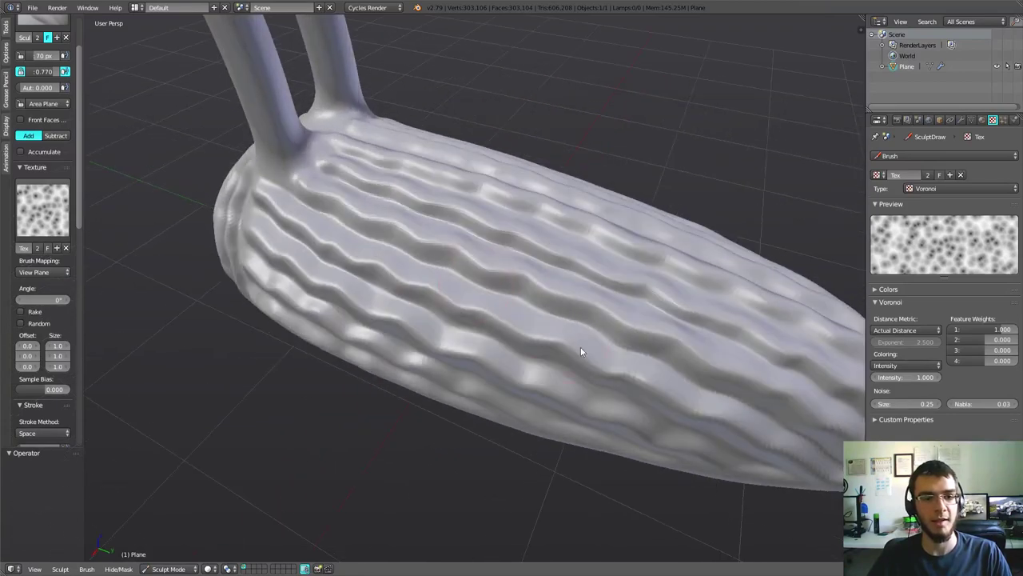
{"action": "mouse_move", "coordinate": [576, 339]}
{"action": "left_mouse_down"}
{"action": "mouse_move", "coordinate": [520, 298]}
{"action": "mouse_move", "coordinate": [498, 258]}
{"action": "mouse_move", "coordinate": [458, 293]}
{"action": "mouse_move", "coordinate": [502, 325]}
{"action": "left_mouse_up"}
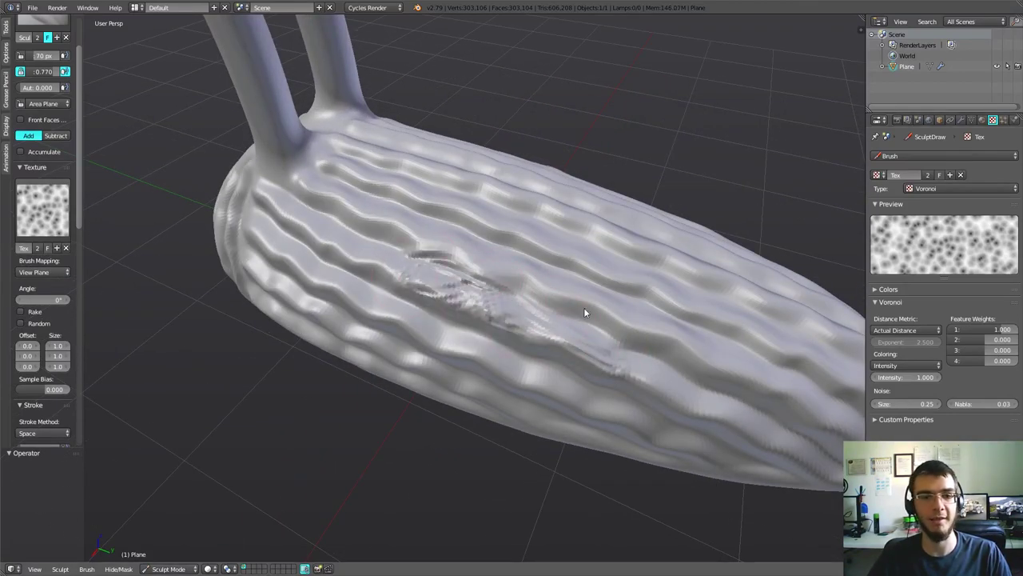
{"action": "key", "text": "ctrl+z"}
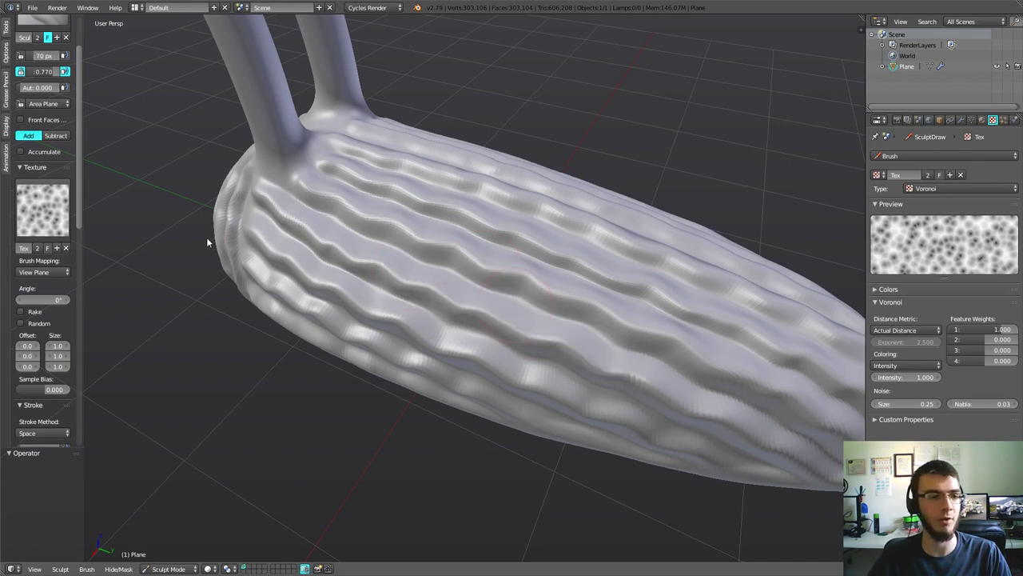
- Set Brush Mapping to Tiled and paint a Voronoi dimple stroke along the lower flank
{"action": "left_click", "coordinate": [52, 274]}
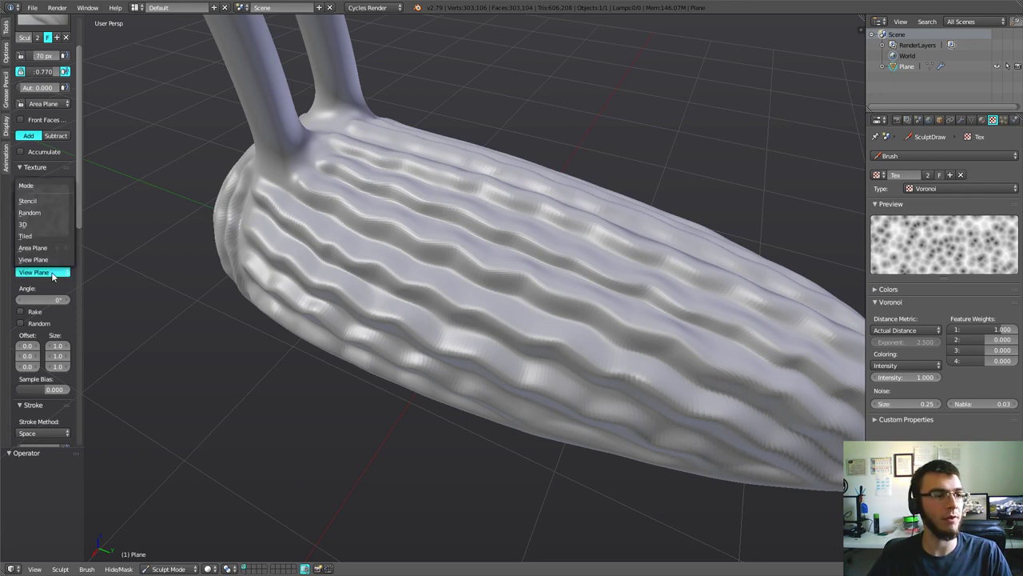
{"action": "left_click", "coordinate": [26, 238]}
{"action": "mouse_move", "coordinate": [239, 319]}
{"action": "middle_mouse_down"}
{"action": "mouse_move", "coordinate": [347, 329]}
{"action": "mouse_move", "coordinate": [313, 327]}
{"action": "mouse_move", "coordinate": [371, 302]}
{"action": "mouse_move", "coordinate": [342, 267]}
{"action": "middle_mouse_up"}
{"action": "left_click_drag", "start_coordinate": [342, 267], "coordinate": [400, 277]}
{"action": "left_click_drag", "start_coordinate": [462, 297], "coordinate": [500, 308]}
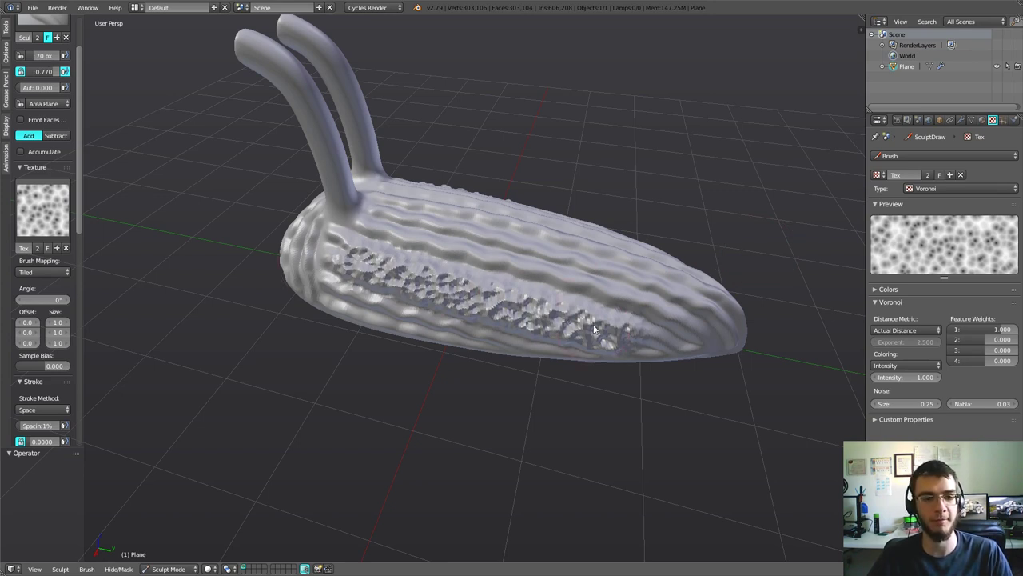
- Undo the dimple stroke and set brush strength 0.436 with an 82 px radius
{"action": "key", "text": "ctrl+z"}
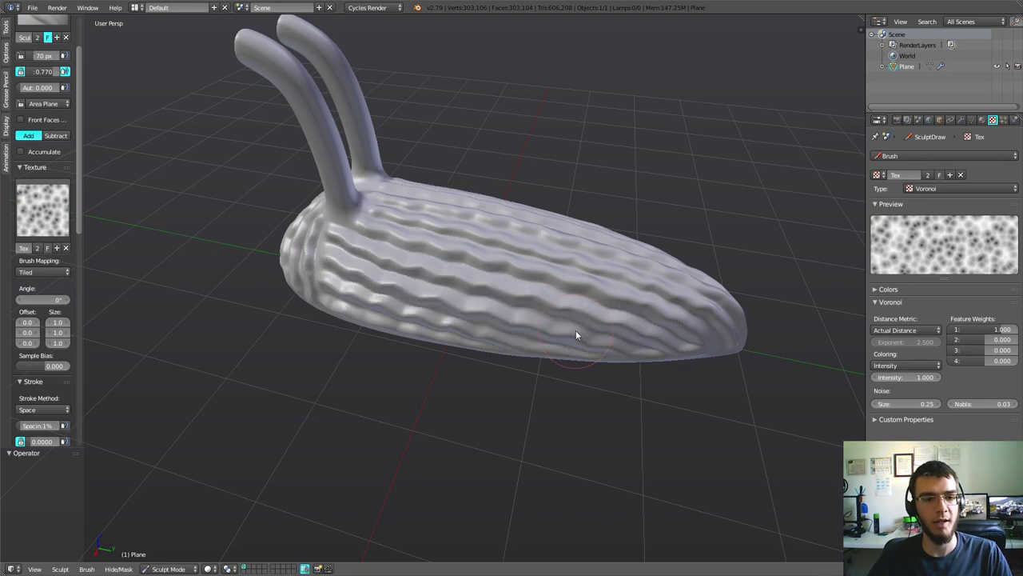
{"action": "key", "text": "shift+f"}
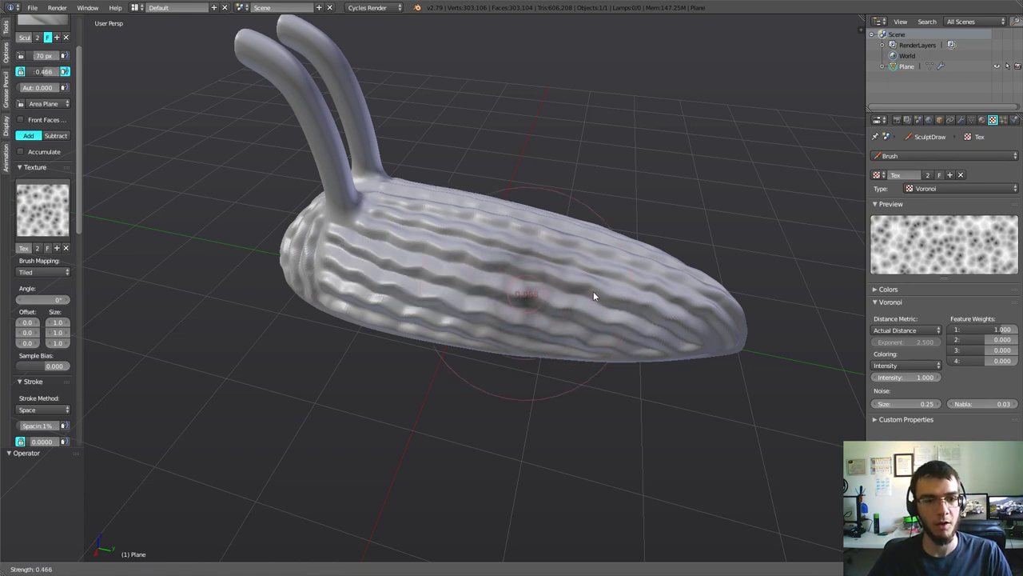
{"action": "left_click", "coordinate": [591, 298]}
{"action": "mouse_move", "coordinate": [591, 296]}
{"action": "middle_mouse_down"}
{"action": "mouse_move", "coordinate": [525, 310]}
{"action": "mouse_move", "coordinate": [510, 299]}
{"action": "middle_mouse_up"}
{"action": "key", "text": "f"}
{"action": "left_click", "coordinate": [530, 305]}
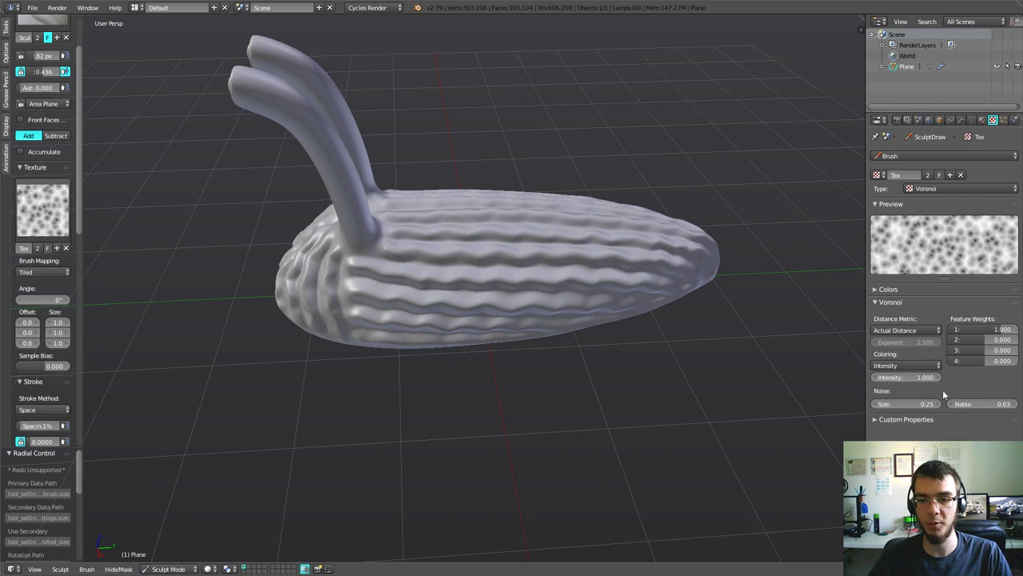
- Raise the Voronoi size to 0.25, test and undo a stroke, and show the Multires settings
{"action": "mouse_move", "coordinate": [911, 404]}
{"action": "left_mouse_down"}
{"action": "mouse_move", "coordinate": [959, 403]}
{"action": "mouse_move", "coordinate": [919, 404]}
{"action": "left_mouse_up"}
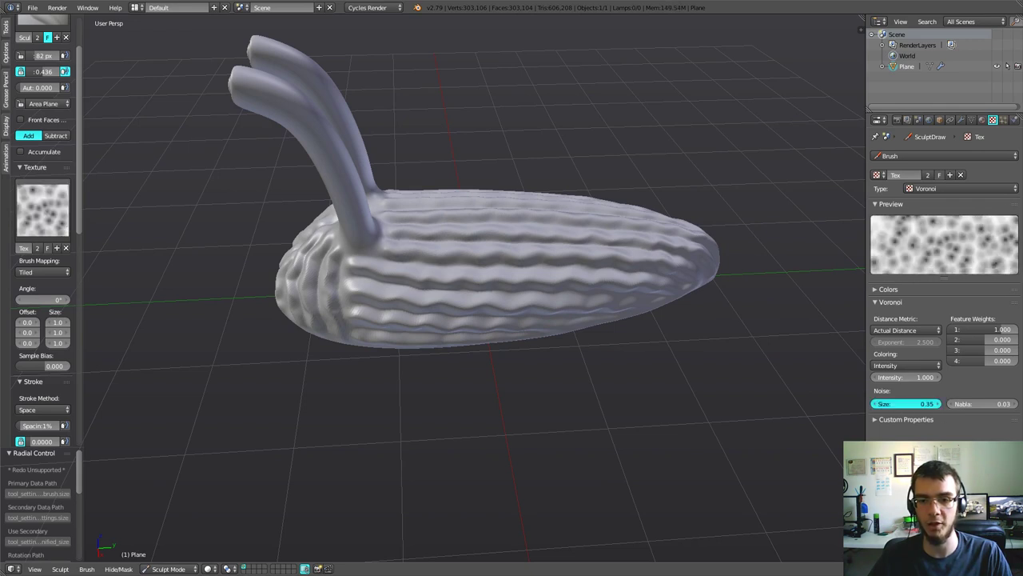
{"action": "middle_click_drag", "start_coordinate": [613, 367], "coordinate": [449, 319]}
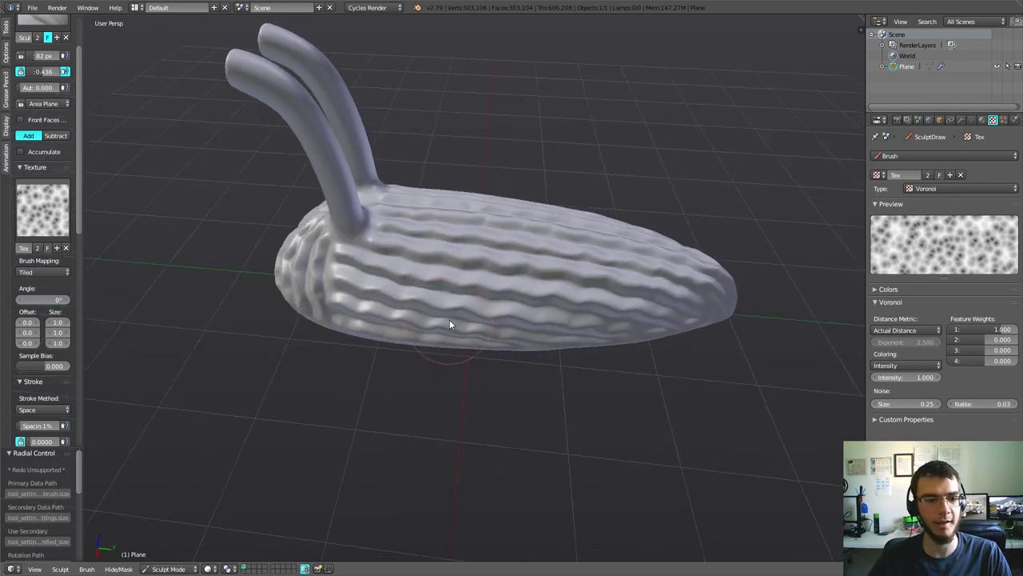
{"action": "scroll", "coordinate": [444, 316], "scroll_direction": "up", "scroll_amount": 3}
{"action": "left_click_drag", "start_coordinate": [338, 264], "coordinate": [467, 302]}
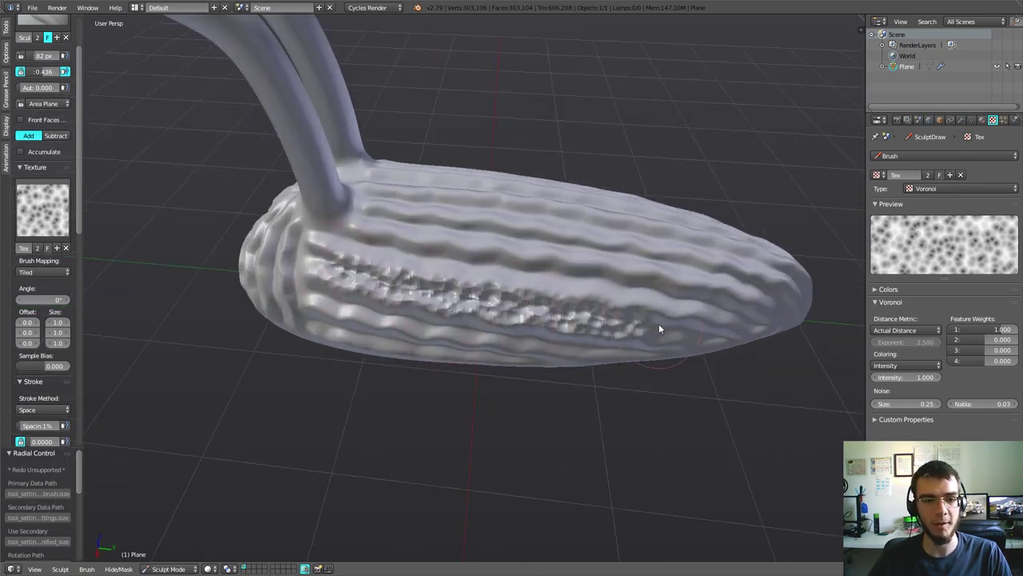
{"action": "key", "text": "ctrl+z"}
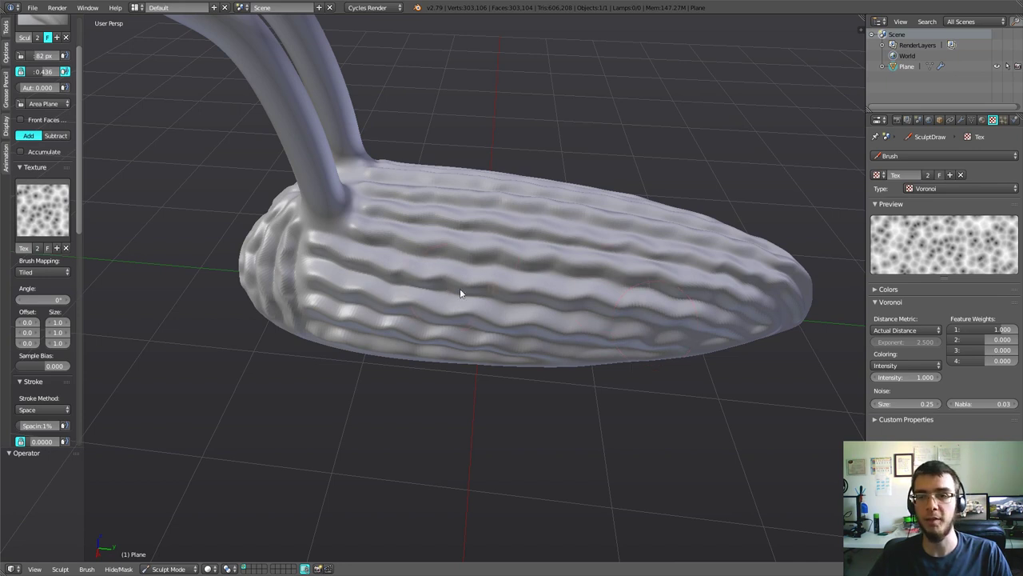
{"action": "left_click", "coordinate": [960, 119]}
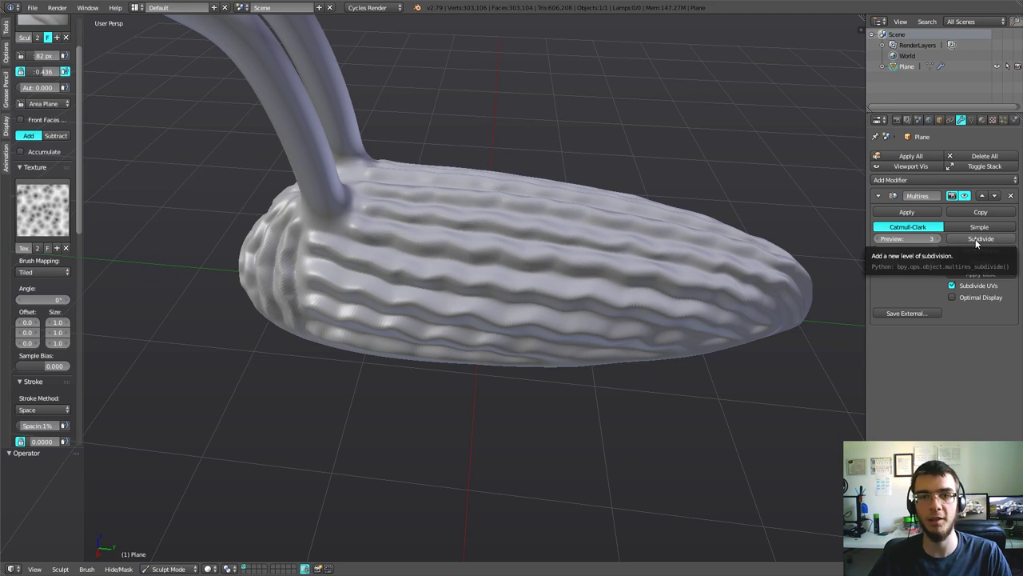
- Subdivide the Multires modifier to level 6, then drop the Sculpt level back to 5
{"action": "left_click", "coordinate": [976, 244]}
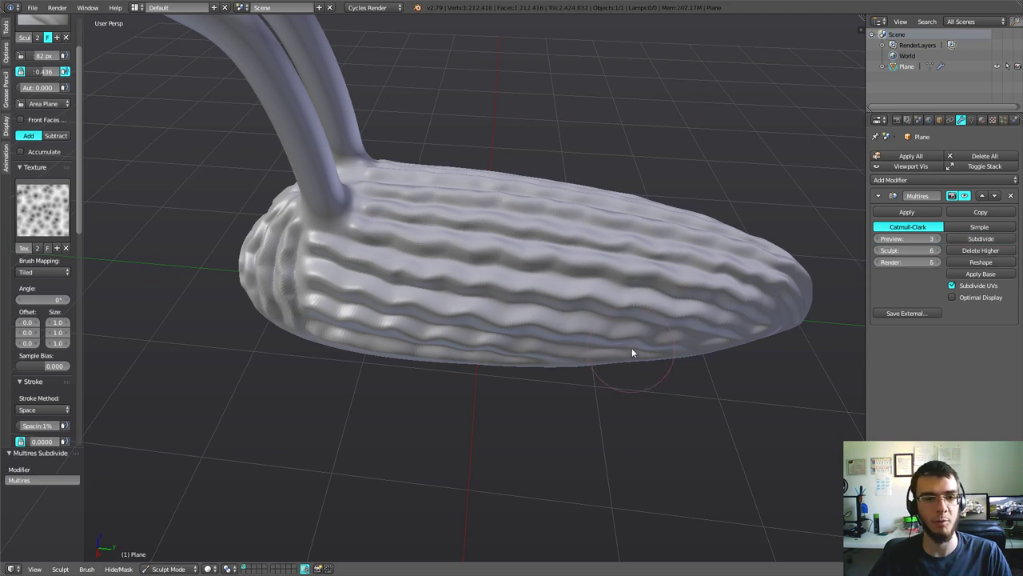
{"action": "mouse_move", "coordinate": [632, 348]}
{"action": "middle_mouse_down"}
{"action": "mouse_move", "coordinate": [510, 385]}
{"action": "mouse_move", "coordinate": [507, 359]}
{"action": "mouse_move", "coordinate": [472, 375]}
{"action": "mouse_move", "coordinate": [469, 384]}
{"action": "mouse_move", "coordinate": [530, 414]}
{"action": "mouse_move", "coordinate": [503, 393]}
{"action": "mouse_move", "coordinate": [577, 365]}
{"action": "mouse_move", "coordinate": [546, 370]}
{"action": "mouse_move", "coordinate": [595, 377]}
{"action": "mouse_move", "coordinate": [584, 349]}
{"action": "mouse_move", "coordinate": [637, 349]}
{"action": "mouse_move", "coordinate": [409, 354]}
{"action": "mouse_move", "coordinate": [507, 360]}
{"action": "mouse_move", "coordinate": [491, 343]}
{"action": "mouse_move", "coordinate": [468, 355]}
{"action": "mouse_move", "coordinate": [548, 359]}
{"action": "mouse_move", "coordinate": [489, 369]}
{"action": "middle_mouse_up"}
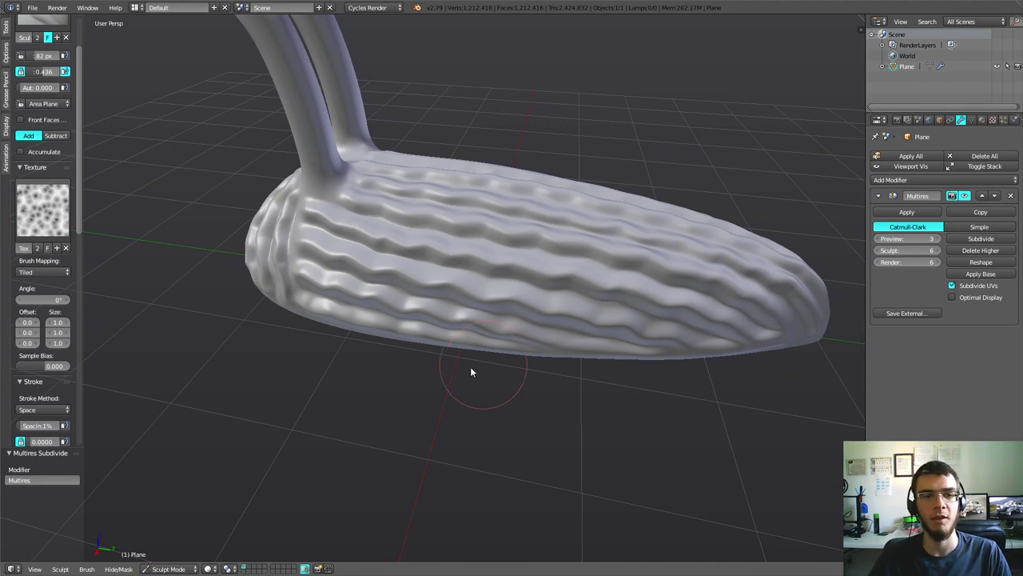
{"action": "mouse_move", "coordinate": [470, 368]}
{"action": "middle_mouse_down"}
{"action": "mouse_move", "coordinate": [523, 394]}
{"action": "mouse_move", "coordinate": [395, 371]}
{"action": "middle_mouse_up"}
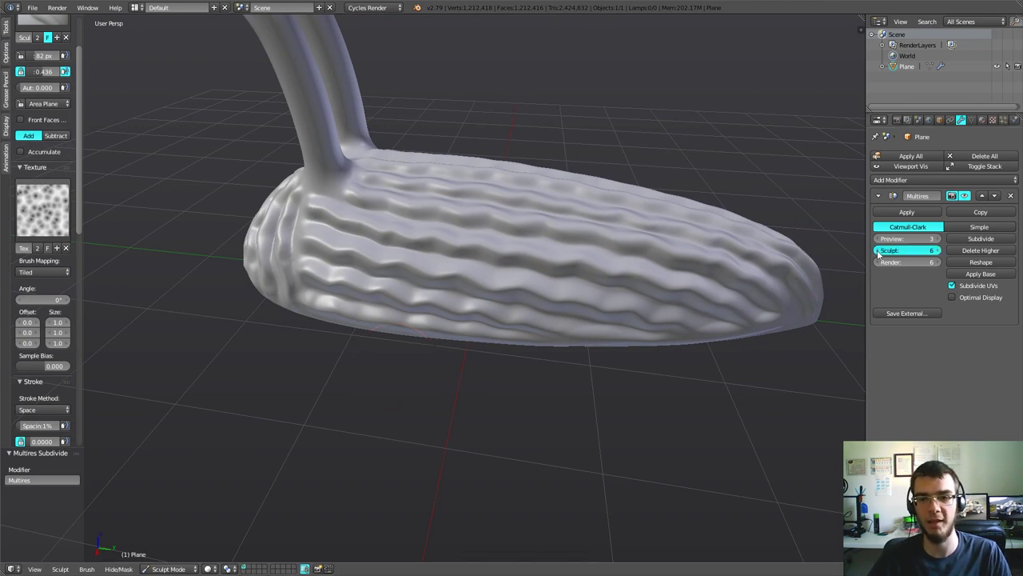
{"action": "mouse_move", "coordinate": [689, 301]}
{"action": "middle_mouse_down"}
{"action": "mouse_move", "coordinate": [566, 345]}
{"action": "mouse_move", "coordinate": [518, 350]}
{"action": "mouse_move", "coordinate": [516, 373]}
{"action": "mouse_move", "coordinate": [426, 378]}
{"action": "middle_mouse_up"}
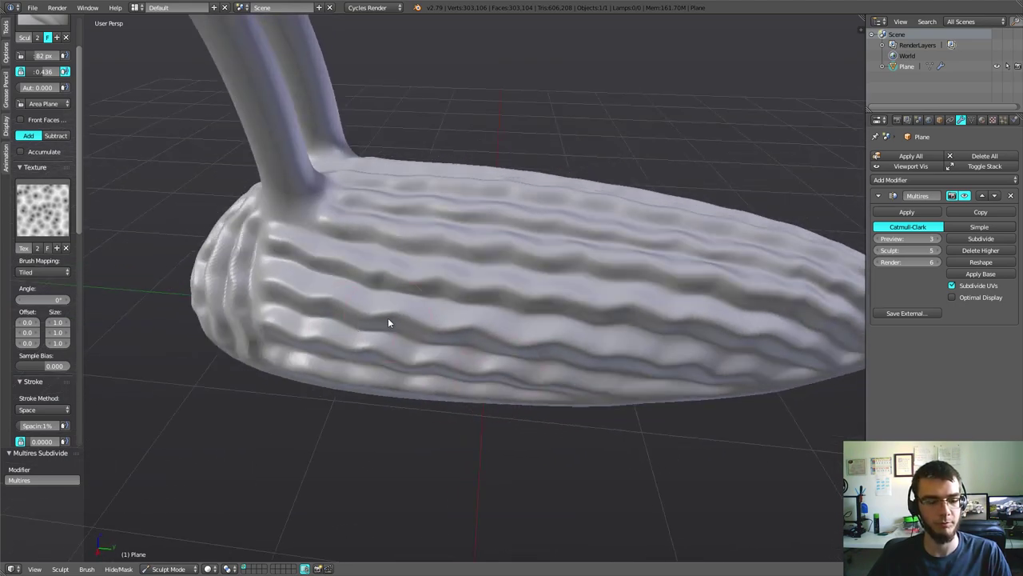
- Set brush strength to 0.291 and roughen the flank ridges with Voronoi-textured strokes
{"action": "key", "text": "shift+f"}
{"action": "left_click", "coordinate": [365, 319]}
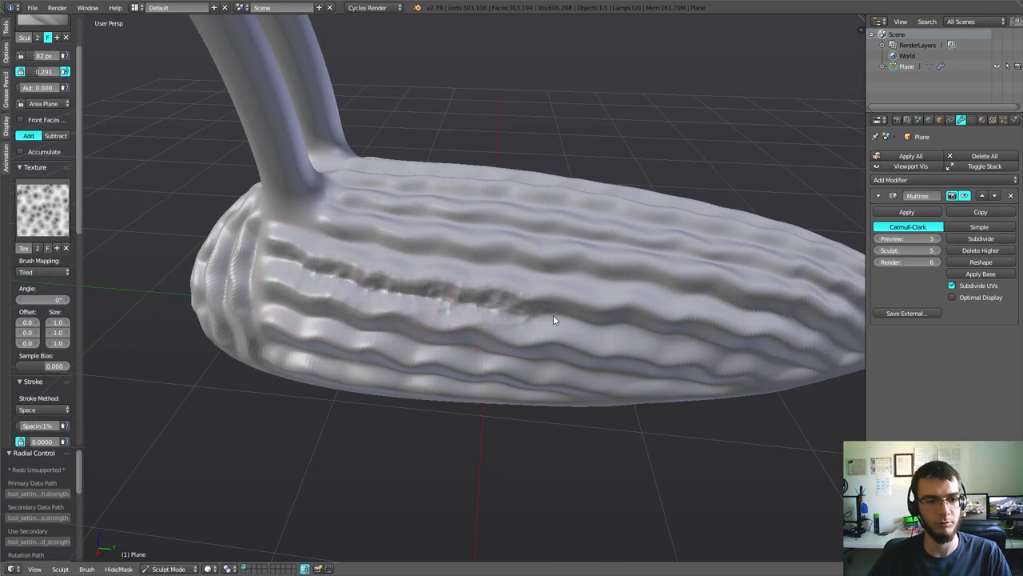
{"action": "mouse_move", "coordinate": [714, 370]}
{"action": "middle_mouse_down"}
{"action": "mouse_move", "coordinate": [722, 349]}
{"action": "mouse_move", "coordinate": [722, 384]}
{"action": "mouse_move", "coordinate": [535, 353]}
{"action": "middle_mouse_up"}
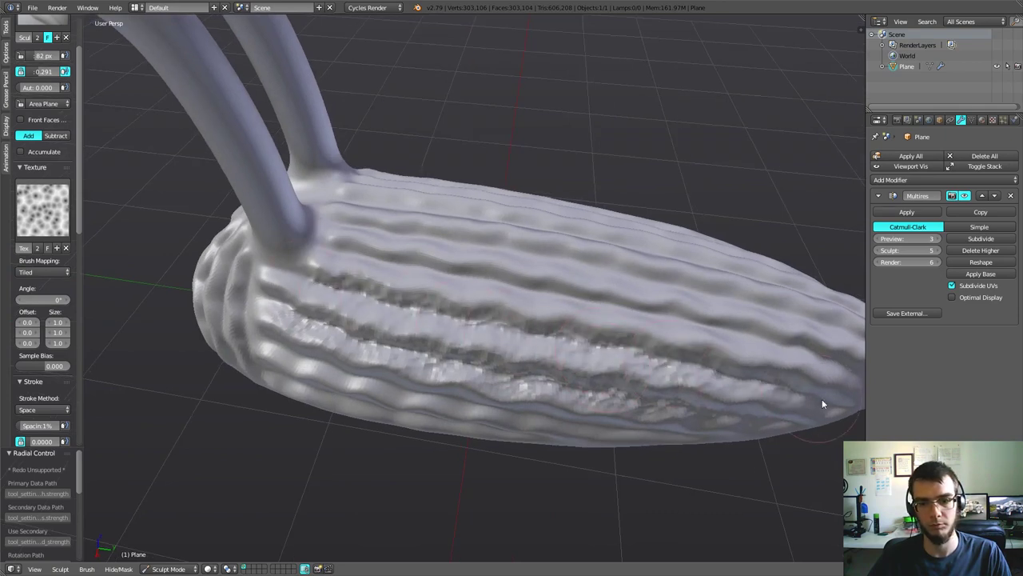
{"action": "middle_click_drag", "start_coordinate": [643, 381], "coordinate": [407, 314]}
{"action": "mouse_move", "coordinate": [633, 331]}
{"action": "middle_mouse_down"}
{"action": "mouse_move", "coordinate": [558, 357]}
{"action": "mouse_move", "coordinate": [224, 301]}
{"action": "mouse_move", "coordinate": [388, 285]}
{"action": "mouse_move", "coordinate": [689, 368]}
{"action": "mouse_move", "coordinate": [381, 338]}
{"action": "mouse_move", "coordinate": [359, 204]}
{"action": "middle_mouse_up"}
{"action": "mouse_move", "coordinate": [547, 493]}
{"action": "middle_mouse_down"}
{"action": "mouse_move", "coordinate": [545, 302]}
{"action": "mouse_move", "coordinate": [532, 283]}
{"action": "mouse_move", "coordinate": [295, 251]}
{"action": "mouse_move", "coordinate": [339, 229]}
{"action": "mouse_move", "coordinate": [563, 242]}
{"action": "mouse_move", "coordinate": [705, 315]}
{"action": "mouse_move", "coordinate": [521, 298]}
{"action": "middle_mouse_up"}
{"action": "mouse_move", "coordinate": [605, 297]}
{"action": "middle_mouse_down"}
{"action": "mouse_move", "coordinate": [498, 283]}
{"action": "mouse_move", "coordinate": [555, 297]}
{"action": "mouse_move", "coordinate": [477, 306]}
{"action": "mouse_move", "coordinate": [446, 355]}
{"action": "mouse_move", "coordinate": [367, 318]}
{"action": "mouse_move", "coordinate": [451, 343]}
{"action": "mouse_move", "coordinate": [409, 249]}
{"action": "mouse_move", "coordinate": [446, 384]}
{"action": "mouse_move", "coordinate": [433, 249]}
{"action": "mouse_move", "coordinate": [441, 356]}
{"action": "mouse_move", "coordinate": [454, 372]}
{"action": "mouse_move", "coordinate": [438, 356]}
{"action": "mouse_move", "coordinate": [426, 264]}
{"action": "mouse_move", "coordinate": [479, 303]}
{"action": "mouse_move", "coordinate": [476, 270]}
{"action": "mouse_move", "coordinate": [501, 252]}
{"action": "mouse_move", "coordinate": [418, 352]}
{"action": "middle_mouse_up"}
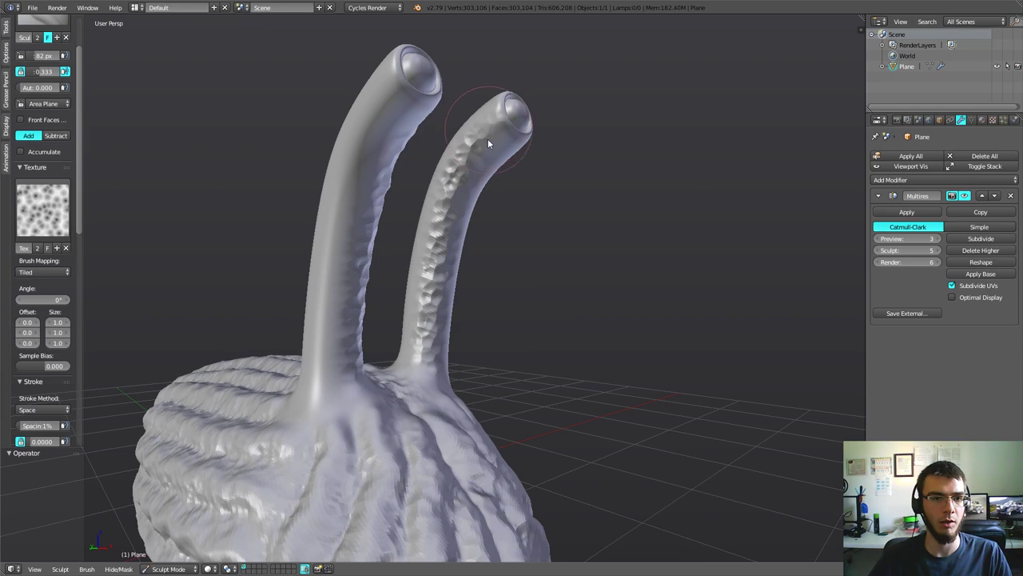
- Paint heavier Voronoi bumps along both eye stalks from base to tip, undoing one rough tip stroke
{"action": "mouse_move", "coordinate": [487, 140]}
{"action": "middle_mouse_down"}
{"action": "mouse_move", "coordinate": [480, 204]}
{"action": "mouse_move", "coordinate": [470, 211]}
{"action": "middle_mouse_up"}
{"action": "key", "text": "ctrl+z"}
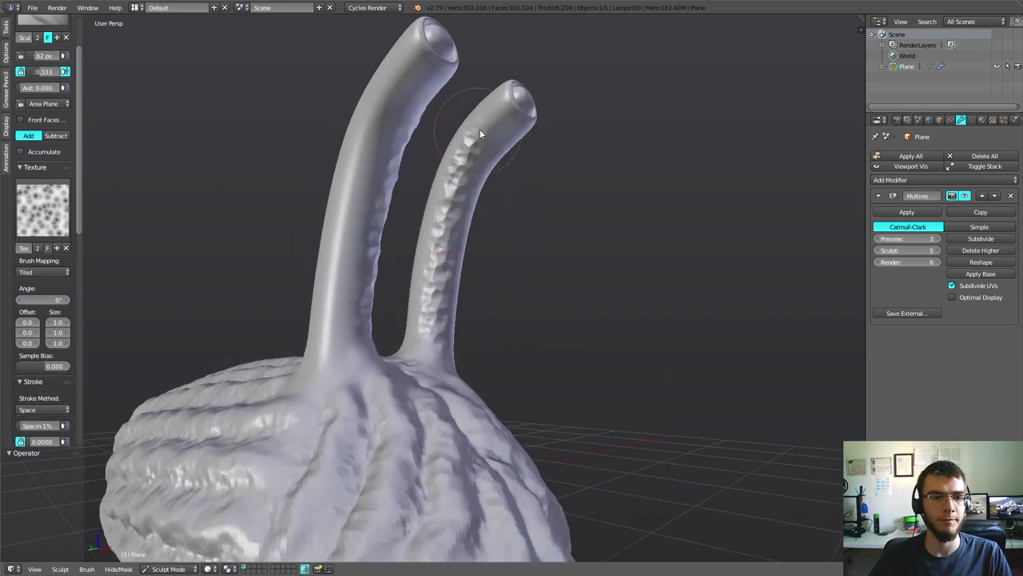
{"action": "mouse_move", "coordinate": [490, 124]}
{"action": "middle_mouse_down"}
{"action": "mouse_move", "coordinate": [496, 183]}
{"action": "mouse_move", "coordinate": [413, 228]}
{"action": "middle_mouse_up"}
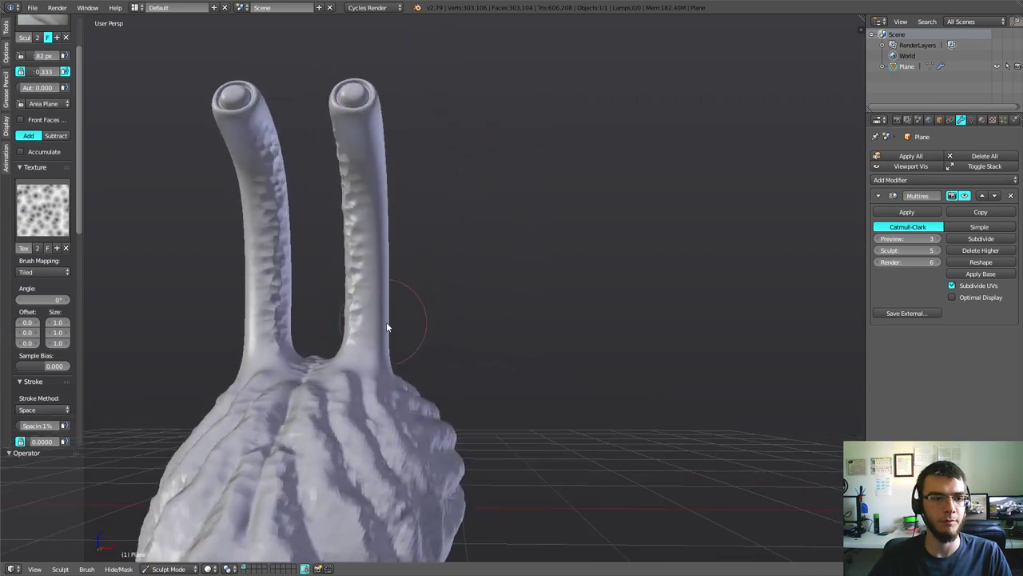
{"action": "mouse_move", "coordinate": [387, 325]}
{"action": "middle_mouse_down"}
{"action": "mouse_move", "coordinate": [417, 297]}
{"action": "mouse_move", "coordinate": [464, 299]}
{"action": "middle_mouse_up"}
{"action": "mouse_move", "coordinate": [461, 232]}
{"action": "middle_mouse_down"}
{"action": "mouse_move", "coordinate": [447, 69]}
{"action": "mouse_move", "coordinate": [441, 335]}
{"action": "mouse_move", "coordinate": [485, 311]}
{"action": "mouse_move", "coordinate": [435, 297]}
{"action": "mouse_move", "coordinate": [467, 291]}
{"action": "mouse_move", "coordinate": [370, 237]}
{"action": "mouse_move", "coordinate": [389, 242]}
{"action": "mouse_move", "coordinate": [393, 280]}
{"action": "mouse_move", "coordinate": [374, 193]}
{"action": "mouse_move", "coordinate": [386, 415]}
{"action": "middle_mouse_up"}
{"action": "mouse_move", "coordinate": [398, 279]}
{"action": "middle_mouse_down"}
{"action": "mouse_move", "coordinate": [412, 247]}
{"action": "mouse_move", "coordinate": [366, 152]}
{"action": "mouse_move", "coordinate": [331, 239]}
{"action": "mouse_move", "coordinate": [486, 354]}
{"action": "mouse_move", "coordinate": [438, 341]}
{"action": "mouse_move", "coordinate": [444, 362]}
{"action": "mouse_move", "coordinate": [476, 318]}
{"action": "mouse_move", "coordinate": [572, 371]}
{"action": "mouse_move", "coordinate": [420, 327]}
{"action": "mouse_move", "coordinate": [387, 346]}
{"action": "mouse_move", "coordinate": [567, 327]}
{"action": "mouse_move", "coordinate": [538, 295]}
{"action": "mouse_move", "coordinate": [642, 381]}
{"action": "mouse_move", "coordinate": [594, 344]}
{"action": "mouse_move", "coordinate": [450, 356]}
{"action": "middle_mouse_up"}
{"action": "scroll", "coordinate": [445, 362], "scroll_direction": "down", "scroll_amount": 3}
{"action": "scroll", "coordinate": [420, 327], "scroll_direction": "up", "scroll_amount": 2}
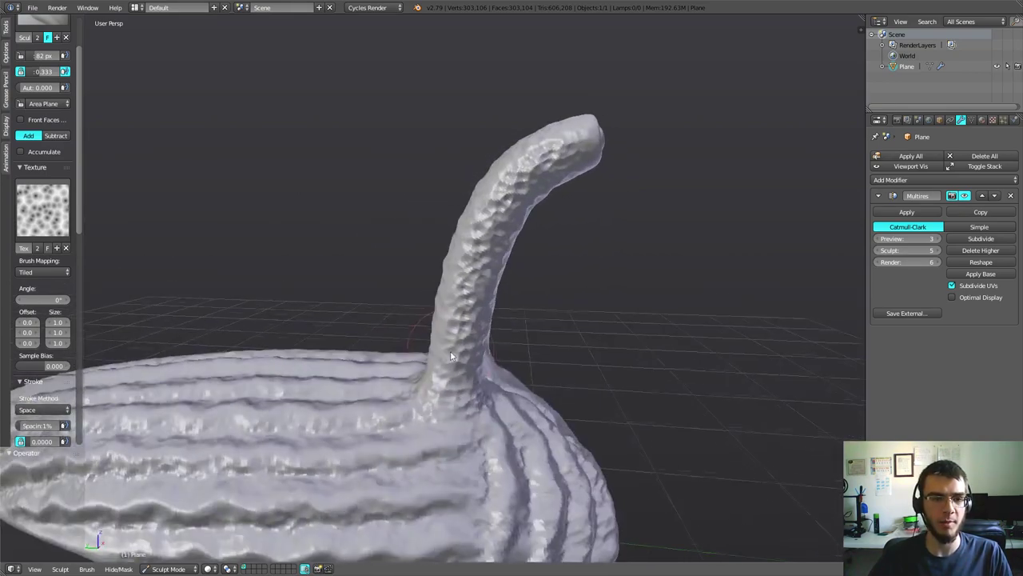
{"action": "scroll", "coordinate": [58, 218], "scroll_direction": "up", "scroll_amount": 4}
- Switch to the Smooth sculpt brush and set its strength to 0.260
{"action": "left_click", "coordinate": [44, 80]}
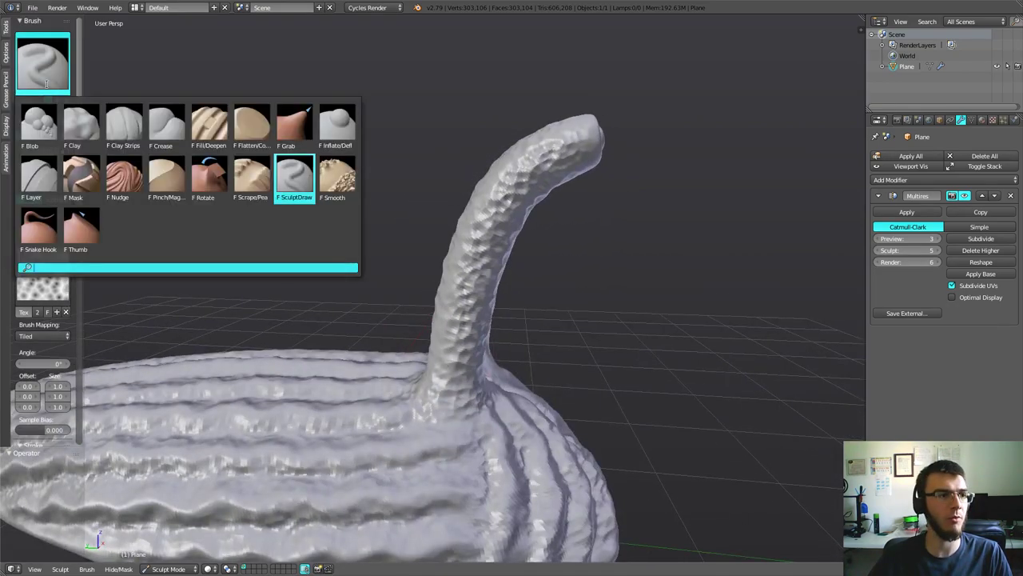
{"action": "left_click", "coordinate": [335, 184]}
{"action": "mouse_move", "coordinate": [359, 247]}
{"action": "middle_mouse_down"}
{"action": "mouse_move", "coordinate": [428, 284]}
{"action": "mouse_move", "coordinate": [468, 366]}
{"action": "middle_mouse_up"}
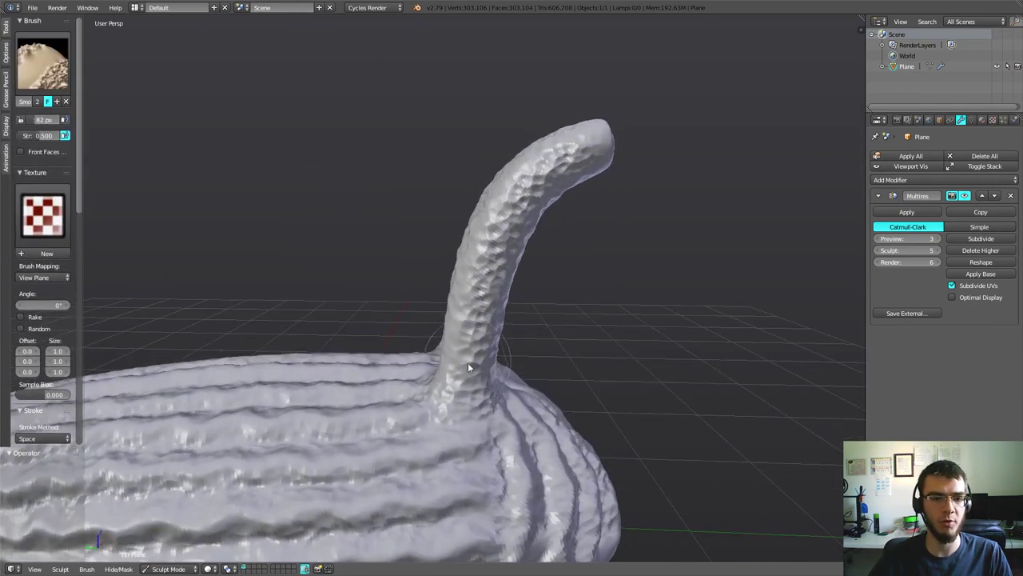
{"action": "mouse_move", "coordinate": [504, 210]}
{"action": "middle_mouse_down"}
{"action": "mouse_move", "coordinate": [555, 279]}
{"action": "mouse_move", "coordinate": [566, 265]}
{"action": "mouse_move", "coordinate": [496, 269]}
{"action": "mouse_move", "coordinate": [540, 281]}
{"action": "mouse_move", "coordinate": [519, 319]}
{"action": "mouse_move", "coordinate": [423, 408]}
{"action": "middle_mouse_up"}
{"action": "key", "text": "shift+f"}
{"action": "left_click", "coordinate": [557, 286]}
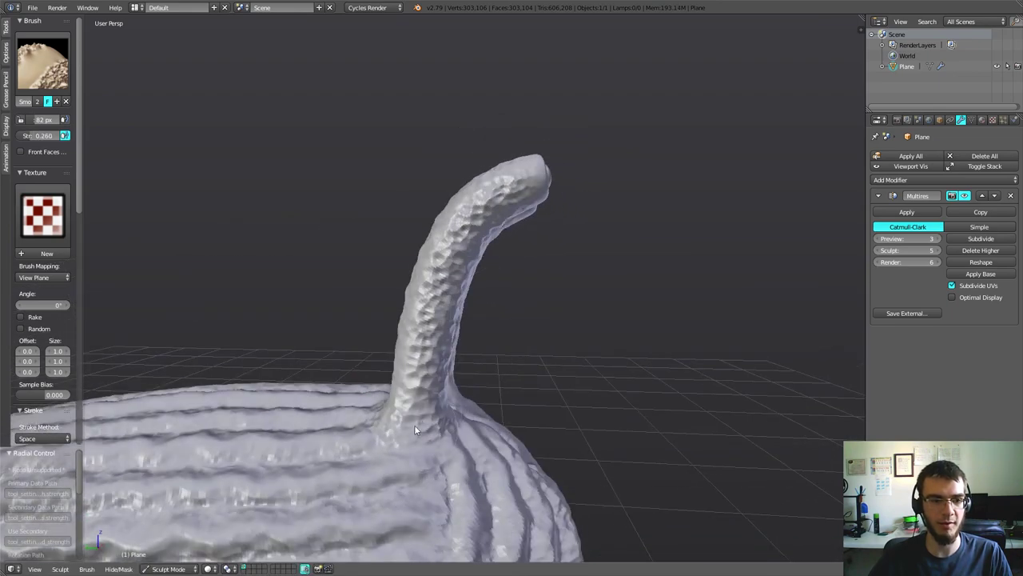
- Gently soften the Voronoi bumps on both eye stalks, then look over the whole slug
{"action": "mouse_move", "coordinate": [480, 192]}
{"action": "middle_mouse_down"}
{"action": "mouse_move", "coordinate": [525, 407]}
{"action": "mouse_move", "coordinate": [508, 376]}
{"action": "middle_mouse_up"}
{"action": "mouse_move", "coordinate": [524, 216]}
{"action": "middle_mouse_down"}
{"action": "mouse_move", "coordinate": [528, 290]}
{"action": "mouse_move", "coordinate": [500, 319]}
{"action": "middle_mouse_up"}
{"action": "mouse_move", "coordinate": [484, 270]}
{"action": "middle_mouse_down"}
{"action": "mouse_move", "coordinate": [453, 342]}
{"action": "mouse_move", "coordinate": [353, 364]}
{"action": "middle_mouse_up"}
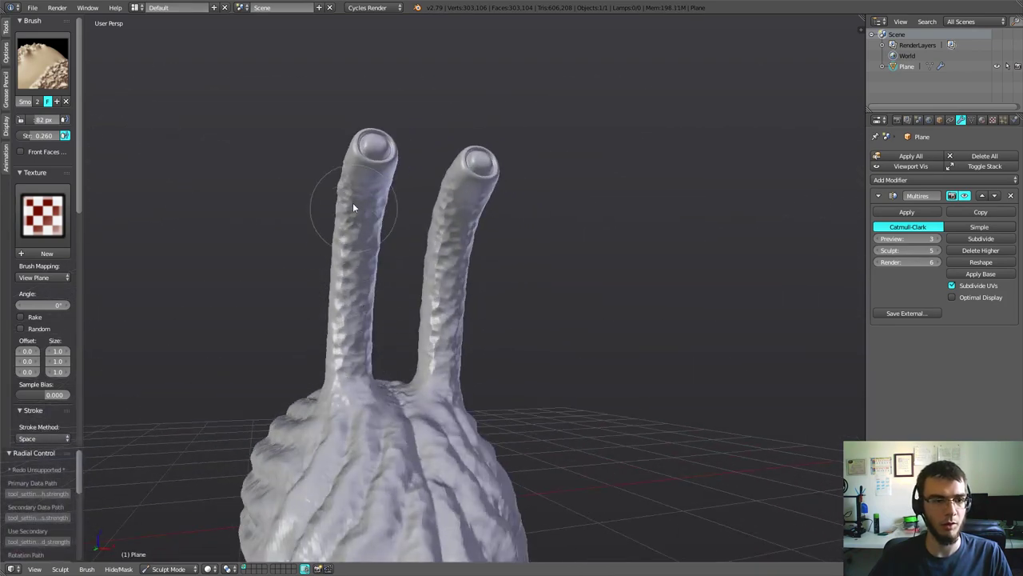
{"action": "mouse_move", "coordinate": [353, 205]}
{"action": "middle_mouse_down"}
{"action": "mouse_move", "coordinate": [563, 284]}
{"action": "mouse_move", "coordinate": [628, 265]}
{"action": "mouse_move", "coordinate": [425, 247]}
{"action": "mouse_move", "coordinate": [338, 269]}
{"action": "mouse_move", "coordinate": [283, 261]}
{"action": "mouse_move", "coordinate": [491, 254]}
{"action": "mouse_move", "coordinate": [512, 327]}
{"action": "mouse_move", "coordinate": [458, 300]}
{"action": "middle_mouse_up"}
{"action": "scroll", "coordinate": [457, 300], "scroll_direction": "up", "scroll_amount": 5}
{"action": "scroll", "coordinate": [459, 316], "scroll_direction": "up", "scroll_amount": 2}
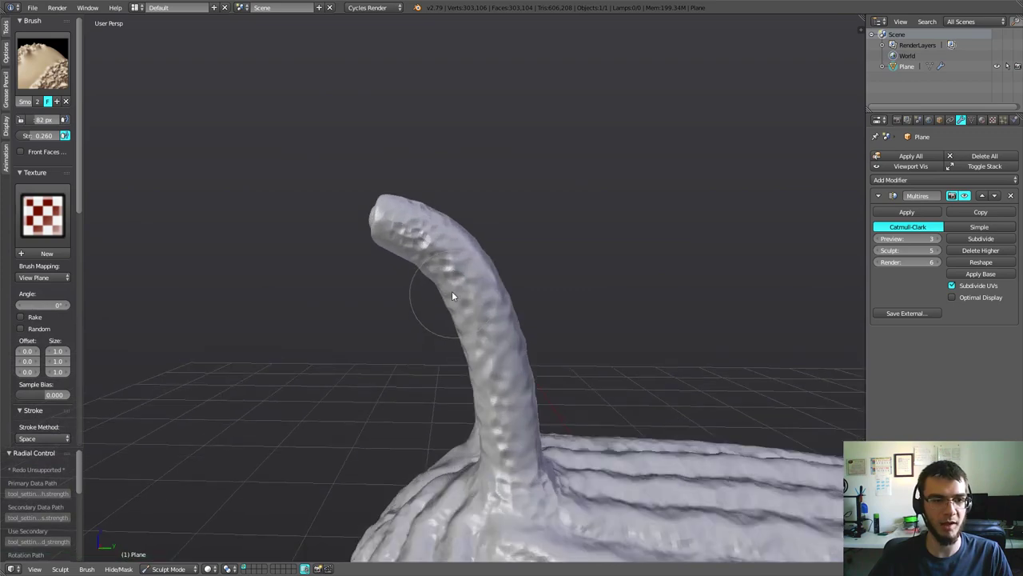
{"action": "middle_click_drag", "start_coordinate": [409, 238], "coordinate": [489, 280]}
{"action": "scroll", "coordinate": [489, 280], "scroll_direction": "down", "scroll_amount": 5}
{"action": "mouse_move", "coordinate": [530, 330]}
{"action": "middle_mouse_down"}
{"action": "mouse_move", "coordinate": [506, 332]}
{"action": "mouse_move", "coordinate": [564, 329]}
{"action": "mouse_move", "coordinate": [510, 329]}
{"action": "mouse_move", "coordinate": [453, 309]}
{"action": "middle_mouse_up"}
{"action": "key", "text": "Tab"}
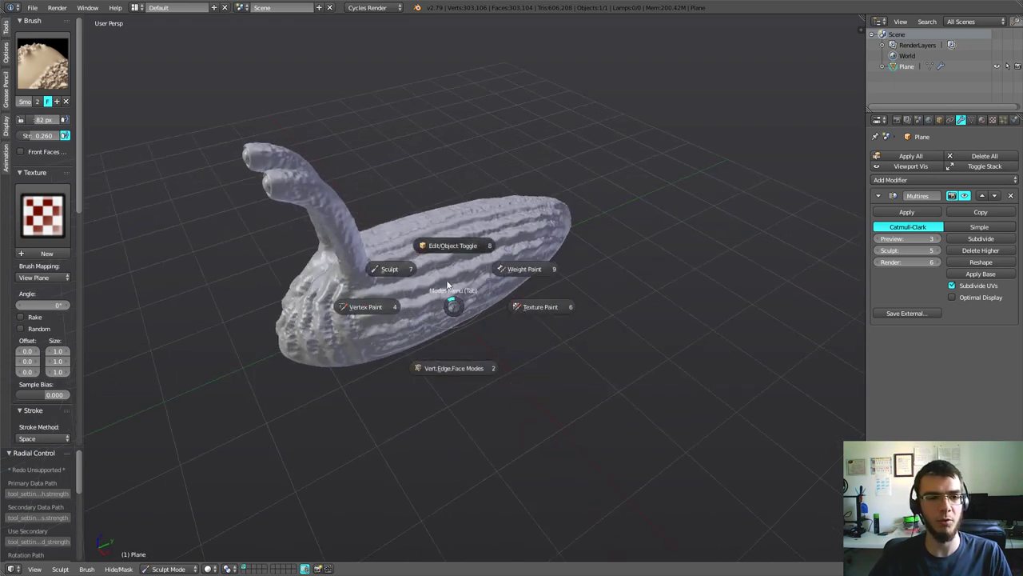
- Go to Object Mode, set Multires preview to 5, then enter Edit Mode on the base mesh
{"action": "left_click", "coordinate": [455, 255]}
{"action": "mouse_move", "coordinate": [615, 320]}
{"action": "middle_mouse_down"}
{"action": "mouse_move", "coordinate": [486, 339]}
{"action": "mouse_move", "coordinate": [477, 281]}
{"action": "mouse_move", "coordinate": [448, 268]}
{"action": "mouse_move", "coordinate": [394, 304]}
{"action": "mouse_move", "coordinate": [569, 293]}
{"action": "mouse_move", "coordinate": [533, 336]}
{"action": "middle_mouse_up"}
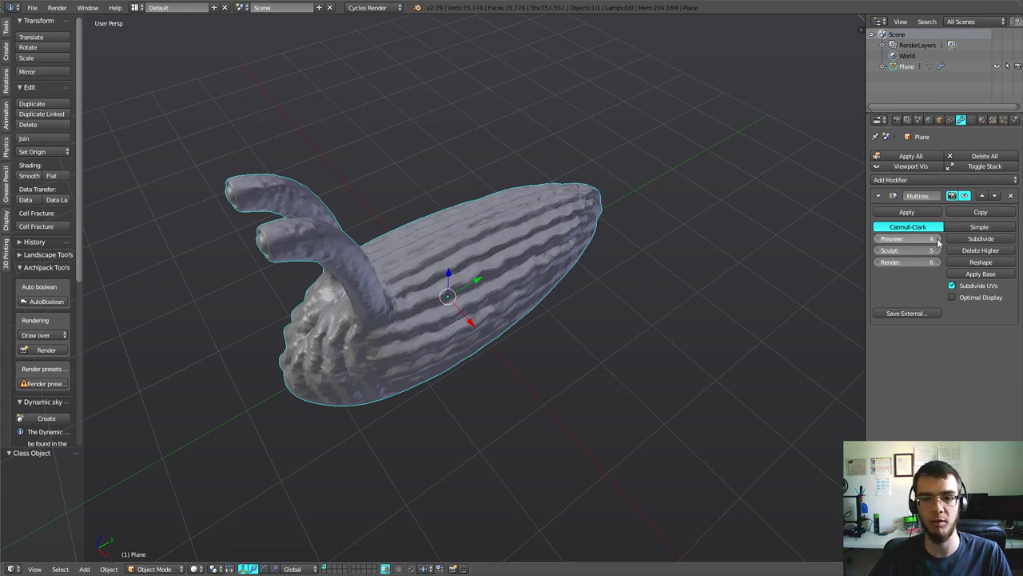
{"action": "mouse_move", "coordinate": [671, 288]}
{"action": "middle_mouse_down"}
{"action": "mouse_move", "coordinate": [619, 300]}
{"action": "mouse_move", "coordinate": [627, 279]}
{"action": "mouse_move", "coordinate": [664, 289]}
{"action": "mouse_move", "coordinate": [552, 310]}
{"action": "mouse_move", "coordinate": [584, 324]}
{"action": "middle_mouse_up"}
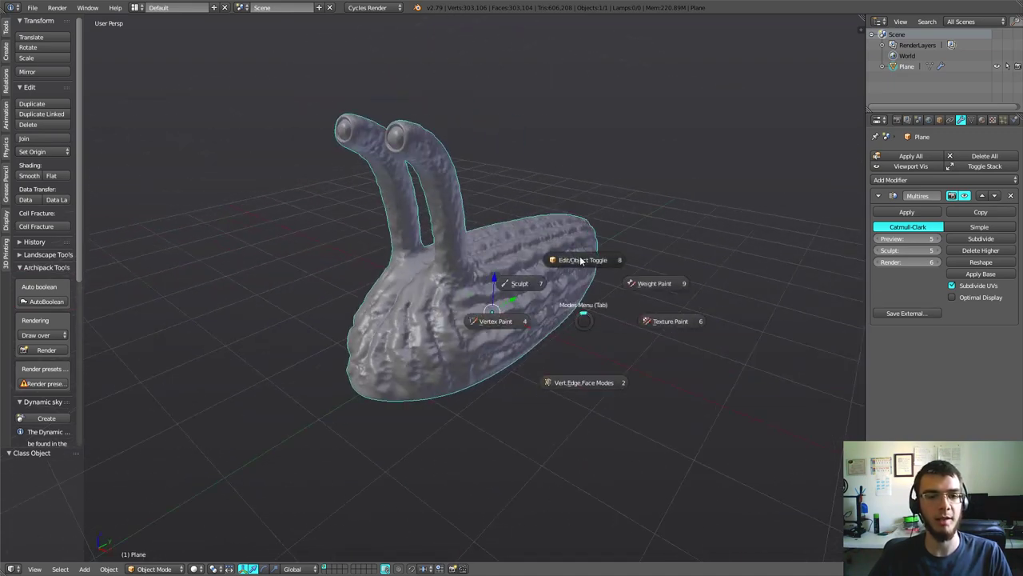
{"action": "left_click", "coordinate": [582, 260]}
{"action": "mouse_move", "coordinate": [583, 272]}
{"action": "middle_mouse_down"}
{"action": "mouse_move", "coordinate": [617, 283]}
{"action": "mouse_move", "coordinate": [610, 264]}
{"action": "mouse_move", "coordinate": [514, 272]}
{"action": "mouse_move", "coordinate": [482, 283]}
{"action": "mouse_move", "coordinate": [513, 284]}
{"action": "mouse_move", "coordinate": [498, 299]}
{"action": "mouse_move", "coordinate": [548, 292]}
{"action": "mouse_move", "coordinate": [477, 279]}
{"action": "mouse_move", "coordinate": [568, 299]}
{"action": "mouse_move", "coordinate": [553, 299]}
{"action": "mouse_move", "coordinate": [584, 246]}
{"action": "middle_mouse_up"}
- Shift a stalk tip in wireframe, then return to Object Mode to check the sculpt
{"action": "key", "text": "a"}
{"action": "scroll", "coordinate": [553, 299], "scroll_direction": "up", "scroll_amount": 3}
{"action": "key", "text": "z"}
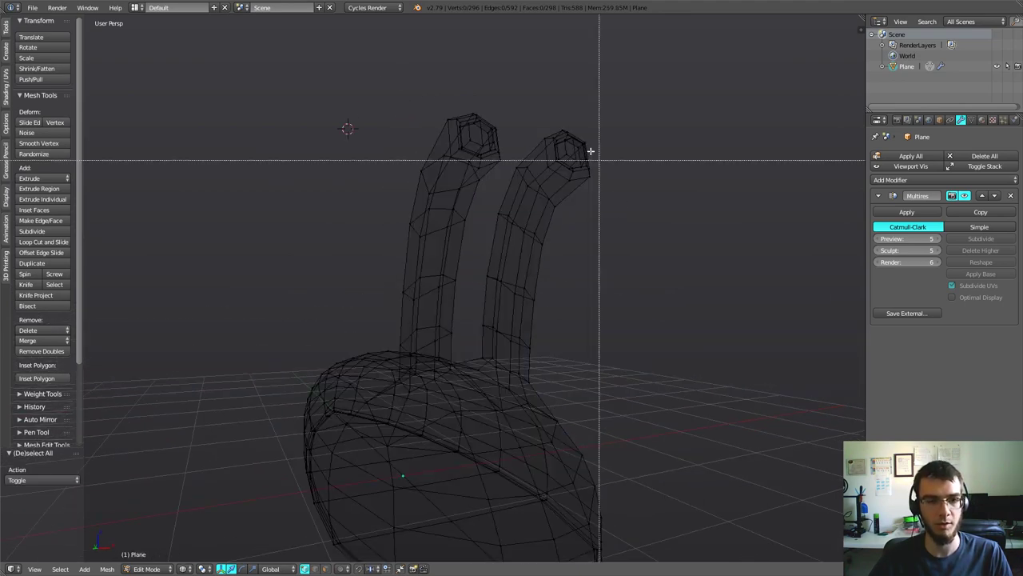
{"action": "middle_click_drag", "start_coordinate": [634, 215], "coordinate": [624, 222]}
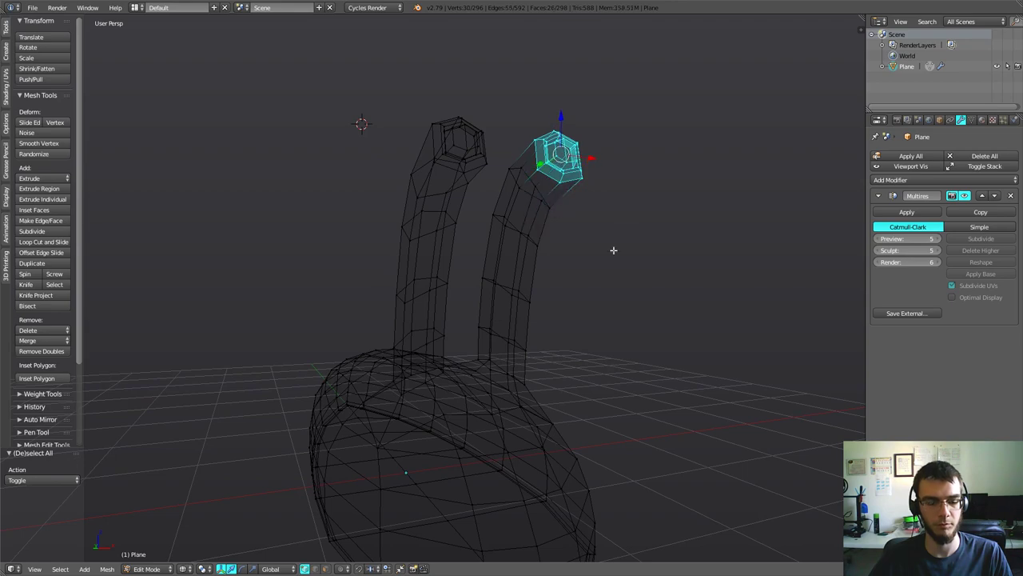
{"action": "left_click", "coordinate": [675, 204]}
{"action": "scroll", "coordinate": [673, 206], "scroll_direction": "down", "scroll_amount": 4}
{"action": "mouse_move", "coordinate": [671, 208]}
{"action": "middle_mouse_down"}
{"action": "mouse_move", "coordinate": [528, 250]}
{"action": "mouse_move", "coordinate": [559, 254]}
{"action": "mouse_move", "coordinate": [450, 271]}
{"action": "mouse_move", "coordinate": [268, 260]}
{"action": "middle_mouse_up"}
{"action": "key", "text": "Tab"}
{"action": "key", "text": "z"}
{"action": "scroll", "coordinate": [445, 259], "scroll_direction": "up", "scroll_amount": 2}
{"action": "scroll", "coordinate": [518, 255], "scroll_direction": "up", "scroll_amount": 3}
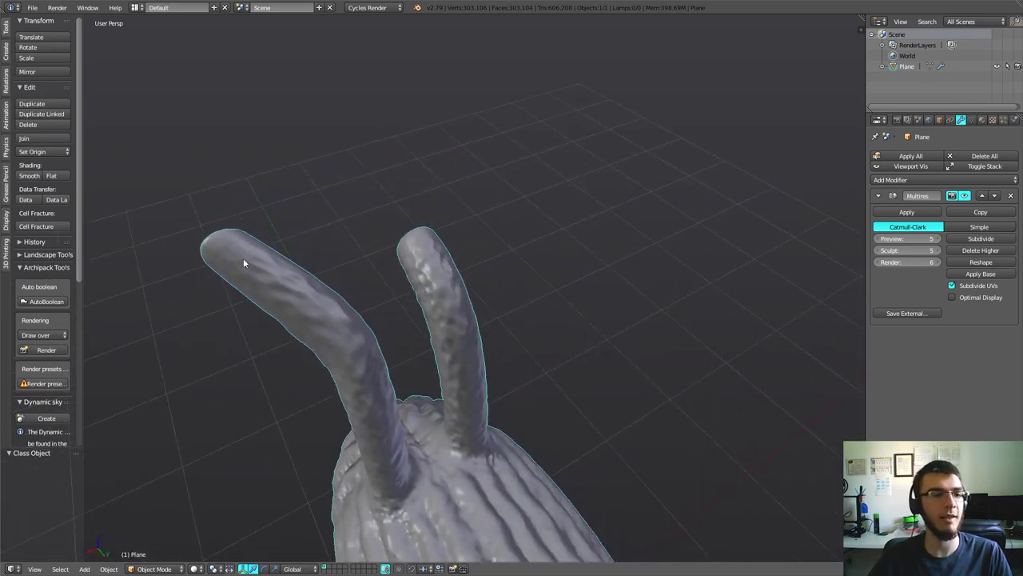
{"action": "mouse_move", "coordinate": [347, 325]}
{"action": "middle_mouse_down"}
{"action": "mouse_move", "coordinate": [360, 288]}
{"action": "mouse_move", "coordinate": [464, 263]}
{"action": "mouse_move", "coordinate": [411, 221]}
{"action": "mouse_move", "coordinate": [461, 267]}
{"action": "mouse_move", "coordinate": [432, 243]}
{"action": "mouse_move", "coordinate": [557, 265]}
{"action": "mouse_move", "coordinate": [577, 291]}
{"action": "mouse_move", "coordinate": [503, 285]}
{"action": "middle_mouse_up"}
- Go back into Edit Mode and frame the base mesh in front view
{"action": "key", "text": "Tab"}
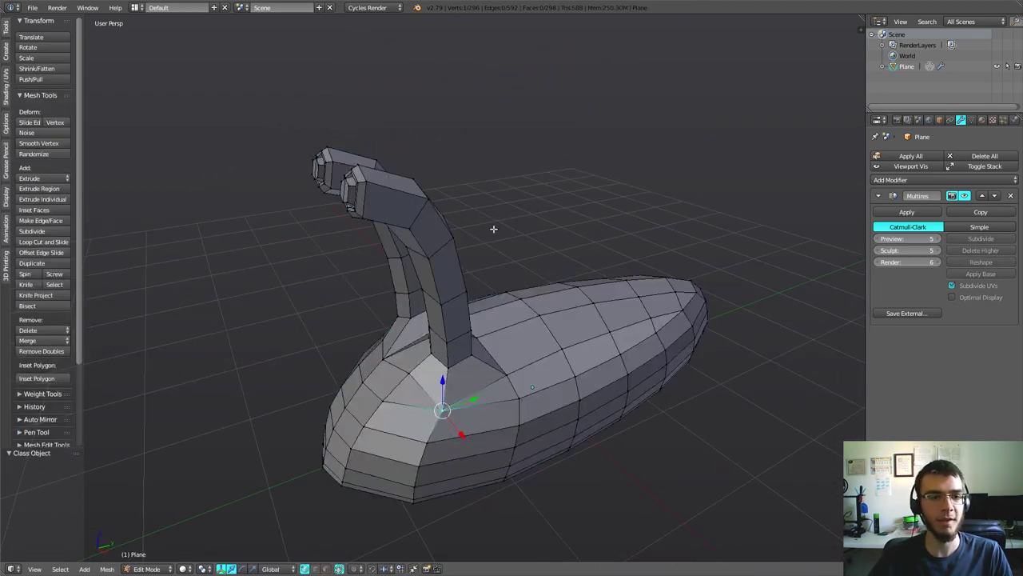
{"action": "scroll", "coordinate": [423, 234], "scroll_direction": "up", "scroll_amount": 3}
{"action": "scroll", "coordinate": [423, 233], "scroll_direction": "down", "scroll_amount": 3}
{"action": "mouse_move", "coordinate": [423, 233]}
{"action": "middle_mouse_down"}
{"action": "mouse_move", "coordinate": [556, 294]}
{"action": "mouse_move", "coordinate": [664, 307]}
{"action": "mouse_move", "coordinate": [606, 315]}
{"action": "mouse_move", "coordinate": [656, 360]}
{"action": "middle_mouse_up"}
{"action": "key", "text": "KP_1"}
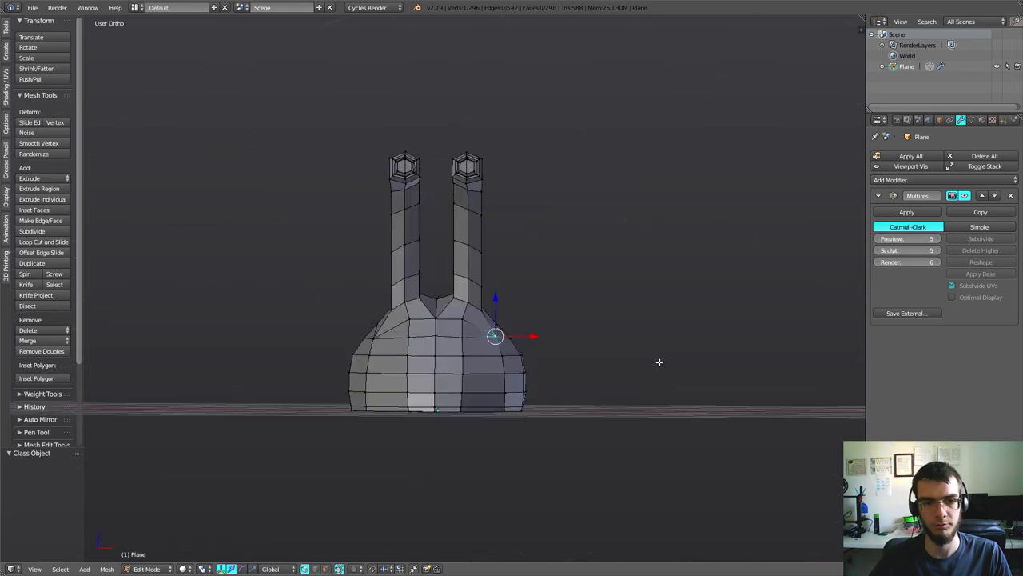
{"action": "scroll", "coordinate": [648, 320], "scroll_direction": "up", "scroll_amount": 1}
{"action": "scroll", "coordinate": [632, 308], "scroll_direction": "up", "scroll_amount": 1}
{"action": "scroll", "coordinate": [630, 336], "scroll_direction": "up", "scroll_amount": 1}
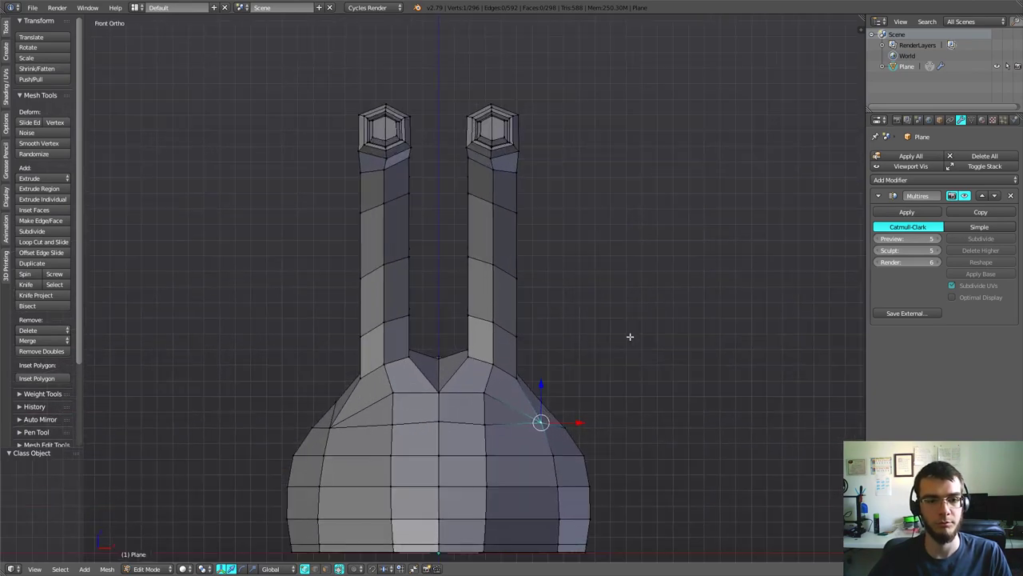
- Select the right stalk's tip and pull it outward in top view to form a V
{"action": "key", "text": "a"}
{"action": "key", "text": "z"}
{"action": "mouse_move", "coordinate": [589, 297]}
{"action": "middle_mouse_down", "text": "shift"}
{"action": "mouse_move", "coordinate": [591, 317]}
{"action": "mouse_move", "coordinate": [663, 349]}
{"action": "middle_mouse_up", "text": "shift"}
{"action": "left_click", "coordinate": [536, 230]}
{"action": "key", "text": "z"}
{"action": "key", "text": "KP_7"}
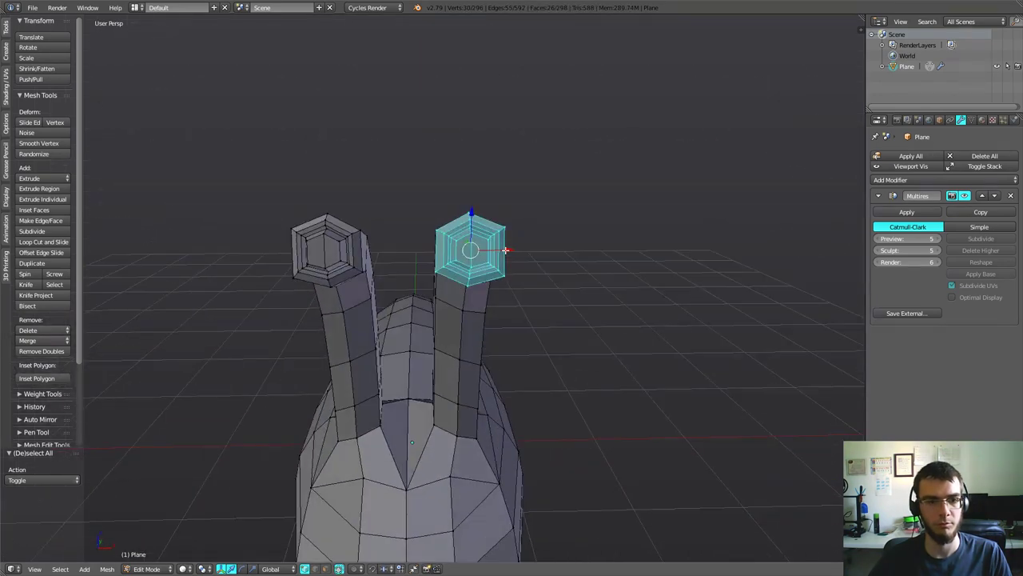
{"action": "key", "text": "KP_5"}
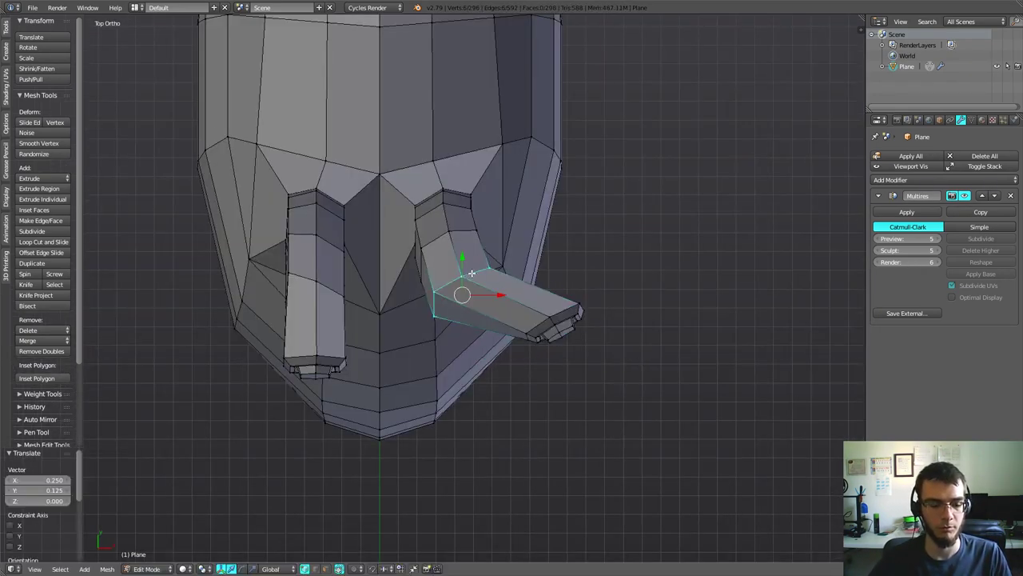
{"action": "key", "text": "g"}
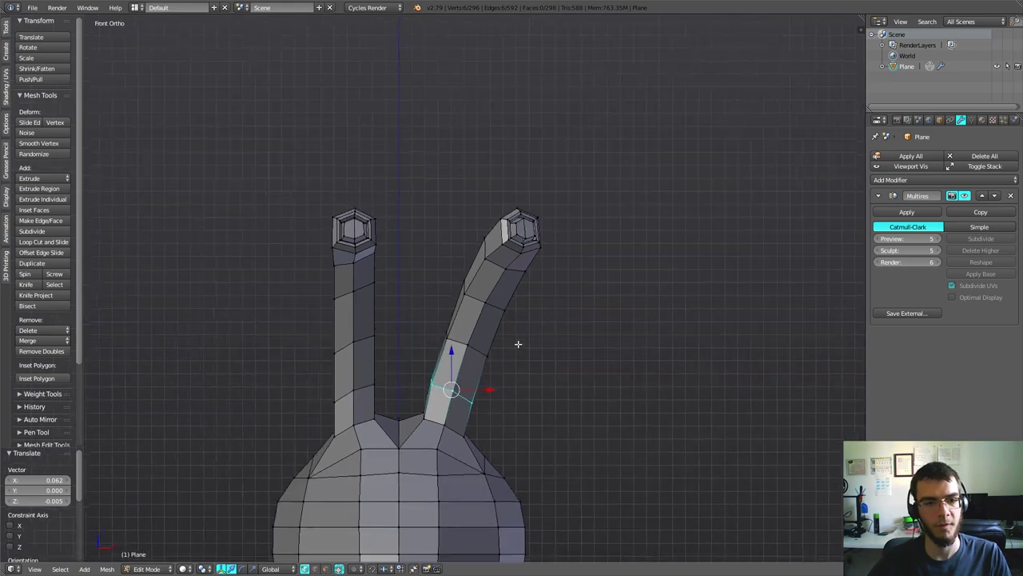
{"action": "mouse_move", "coordinate": [591, 292]}
{"action": "middle_mouse_down"}
{"action": "mouse_move", "coordinate": [456, 279]}
{"action": "mouse_move", "coordinate": [386, 288]}
{"action": "mouse_move", "coordinate": [362, 316]}
{"action": "mouse_move", "coordinate": [383, 292]}
{"action": "mouse_move", "coordinate": [382, 331]}
{"action": "mouse_move", "coordinate": [415, 278]}
{"action": "mouse_move", "coordinate": [490, 295]}
{"action": "mouse_move", "coordinate": [443, 310]}
{"action": "mouse_move", "coordinate": [466, 274]}
{"action": "mouse_move", "coordinate": [545, 312]}
{"action": "mouse_move", "coordinate": [498, 271]}
{"action": "mouse_move", "coordinate": [564, 279]}
{"action": "mouse_move", "coordinate": [514, 296]}
{"action": "mouse_move", "coordinate": [555, 295]}
{"action": "mouse_move", "coordinate": [523, 317]}
{"action": "mouse_move", "coordinate": [507, 308]}
{"action": "middle_mouse_up"}
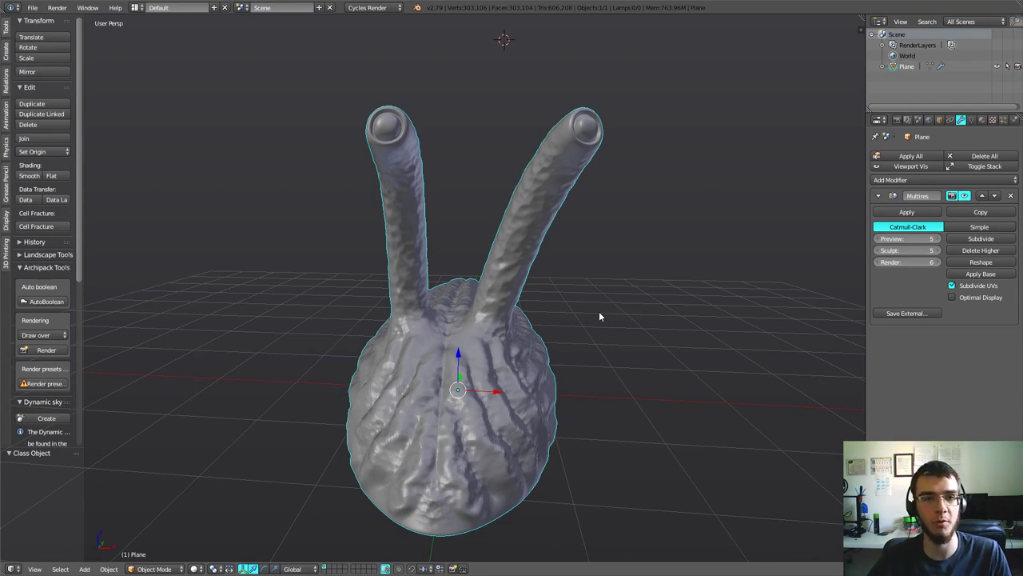
- In Edit Mode, select a larger part of the right stalk and rotate it to curve further
{"action": "key", "text": "Tab"}
{"action": "mouse_move", "coordinate": [592, 198]}
{"action": "middle_mouse_down"}
{"action": "mouse_move", "coordinate": [669, 155]}
{"action": "mouse_move", "coordinate": [565, 279]}
{"action": "mouse_move", "coordinate": [641, 299]}
{"action": "middle_mouse_up"}
{"action": "scroll", "coordinate": [565, 279], "scroll_direction": "up", "scroll_amount": 3}
{"action": "key", "text": "KP_7"}
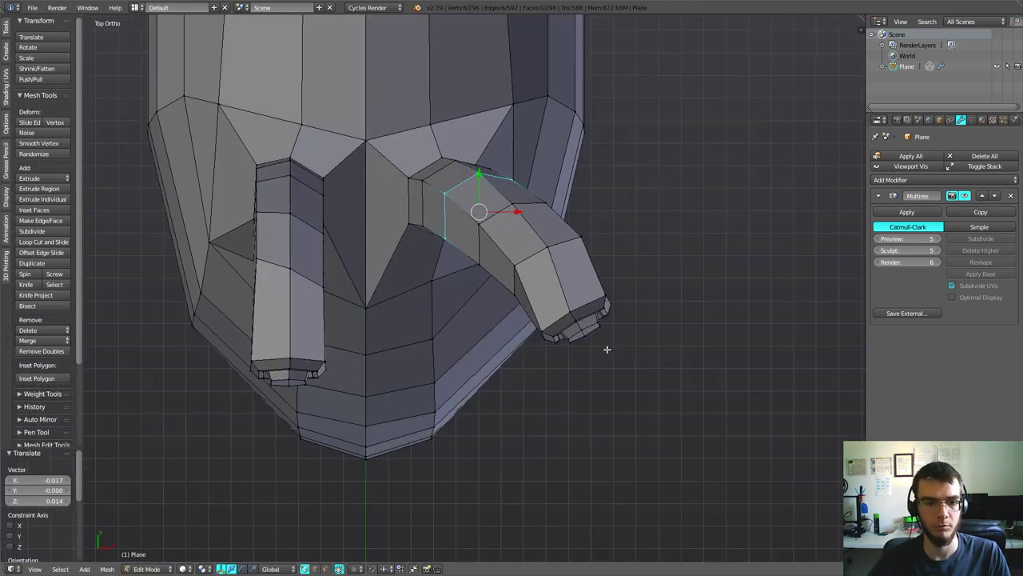
{"action": "key", "text": "z"}
{"action": "key", "text": "a"}
{"action": "left_click_drag", "start_coordinate": [605, 349], "coordinate": [554, 335]}
{"action": "middle_click_drag", "start_coordinate": [554, 335], "coordinate": [633, 199]}
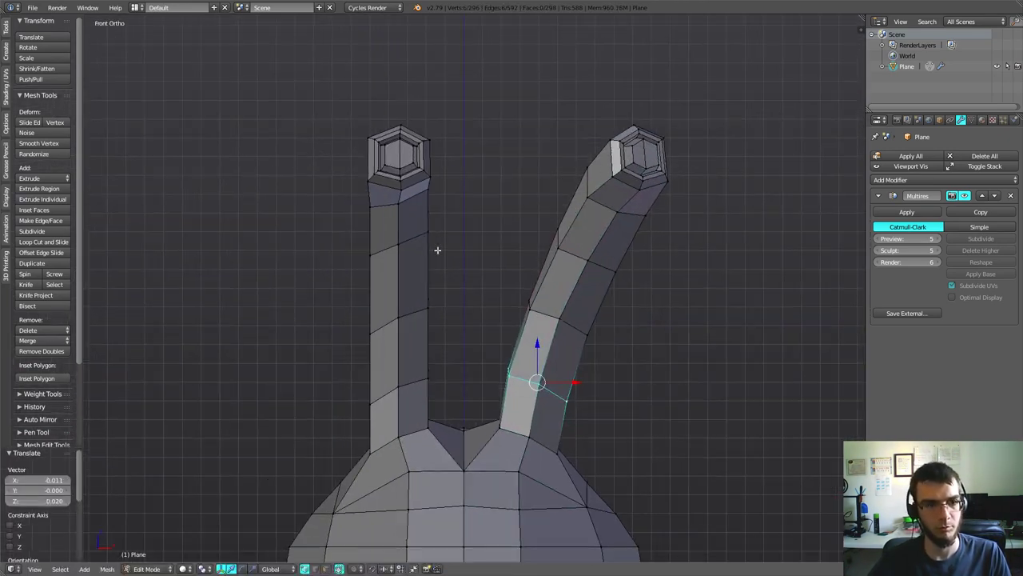
{"action": "key", "text": "z"}
{"action": "key", "text": "r"}
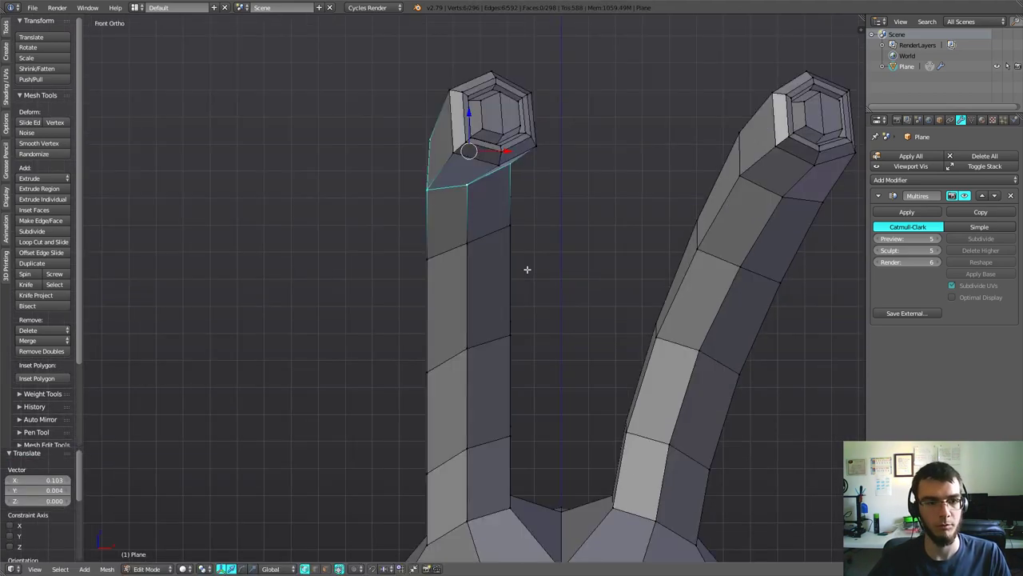
{"action": "scroll", "coordinate": [454, 246], "scroll_direction": "down", "scroll_amount": 2}
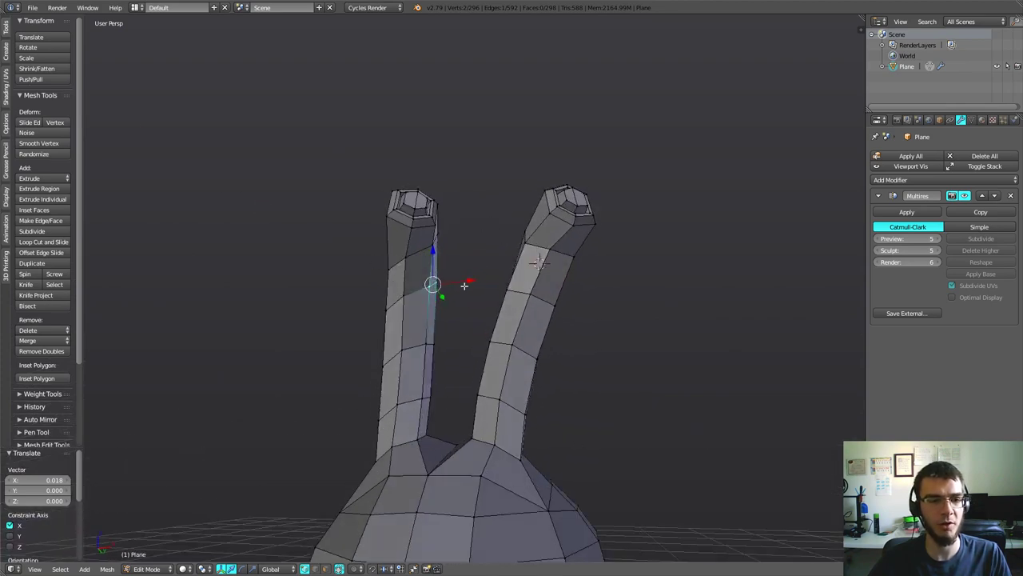
- Orbit around the eye stalks to inspect their new curve from several angles
{"action": "middle_click_drag", "start_coordinate": [422, 296], "coordinate": [393, 312]}
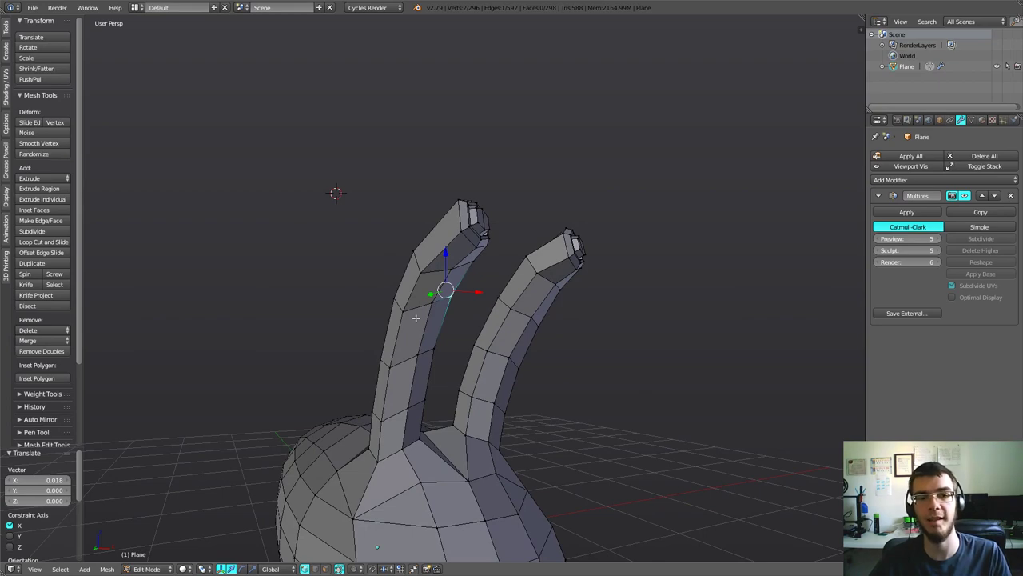
{"action": "mouse_move", "coordinate": [415, 318]}
{"action": "middle_mouse_down"}
{"action": "mouse_move", "coordinate": [396, 328]}
{"action": "mouse_move", "coordinate": [423, 323]}
{"action": "mouse_move", "coordinate": [423, 293]}
{"action": "middle_mouse_up"}
{"action": "scroll", "coordinate": [436, 315], "scroll_direction": "up", "scroll_amount": 2}
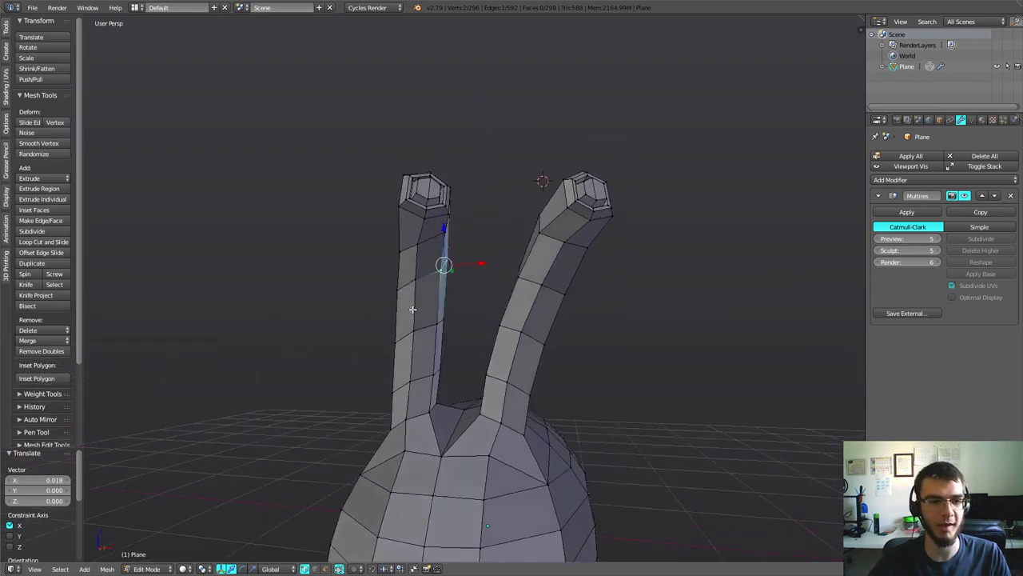
{"action": "scroll", "coordinate": [449, 339], "scroll_direction": "up", "scroll_amount": 2}
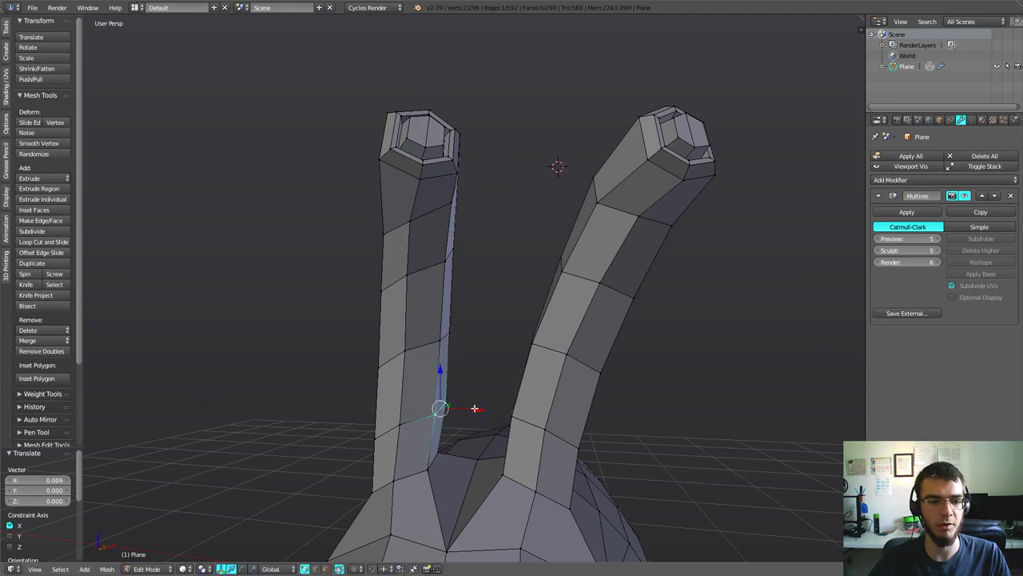
{"action": "mouse_move", "coordinate": [475, 408]}
{"action": "middle_mouse_down"}
{"action": "mouse_move", "coordinate": [448, 374]}
{"action": "mouse_move", "coordinate": [430, 400]}
{"action": "mouse_move", "coordinate": [359, 304]}
{"action": "middle_mouse_up"}
{"action": "scroll", "coordinate": [432, 400], "scroll_direction": "down", "scroll_amount": 3}
{"action": "scroll", "coordinate": [376, 306], "scroll_direction": "up", "scroll_amount": 2}
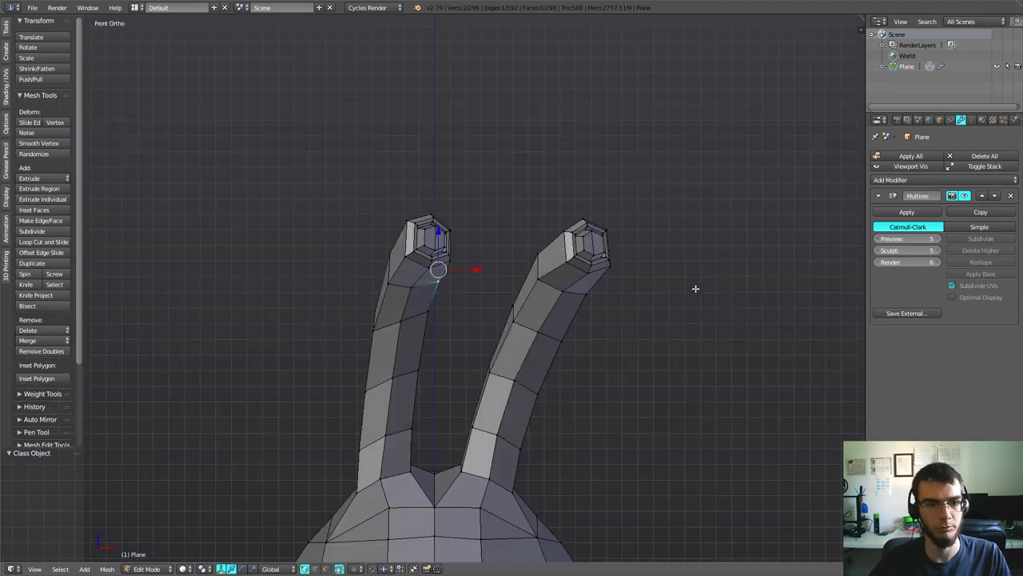
{"action": "mouse_move", "coordinate": [620, 277]}
{"action": "middle_mouse_down"}
{"action": "mouse_move", "coordinate": [575, 331]}
{"action": "mouse_move", "coordinate": [550, 340]}
{"action": "mouse_move", "coordinate": [621, 313]}
{"action": "mouse_move", "coordinate": [406, 306]}
{"action": "mouse_move", "coordinate": [480, 240]}
{"action": "mouse_move", "coordinate": [554, 342]}
{"action": "mouse_move", "coordinate": [580, 298]}
{"action": "mouse_move", "coordinate": [496, 293]}
{"action": "mouse_move", "coordinate": [514, 293]}
{"action": "mouse_move", "coordinate": [551, 361]}
{"action": "mouse_move", "coordinate": [371, 241]}
{"action": "mouse_move", "coordinate": [409, 254]}
{"action": "middle_mouse_up"}
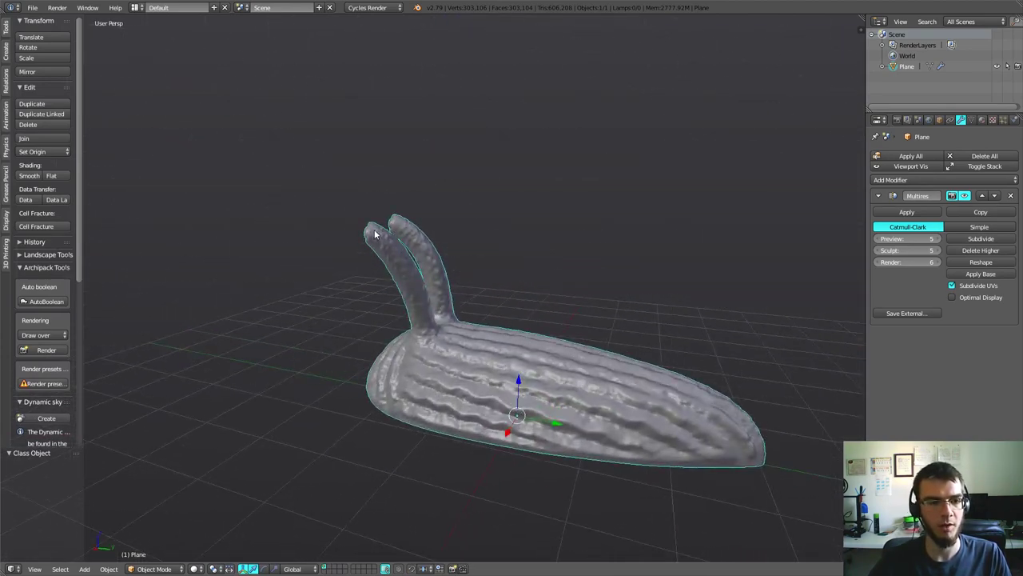
{"action": "scroll", "coordinate": [408, 254], "scroll_direction": "up", "scroll_amount": 3}
{"action": "key", "text": "Tab"}
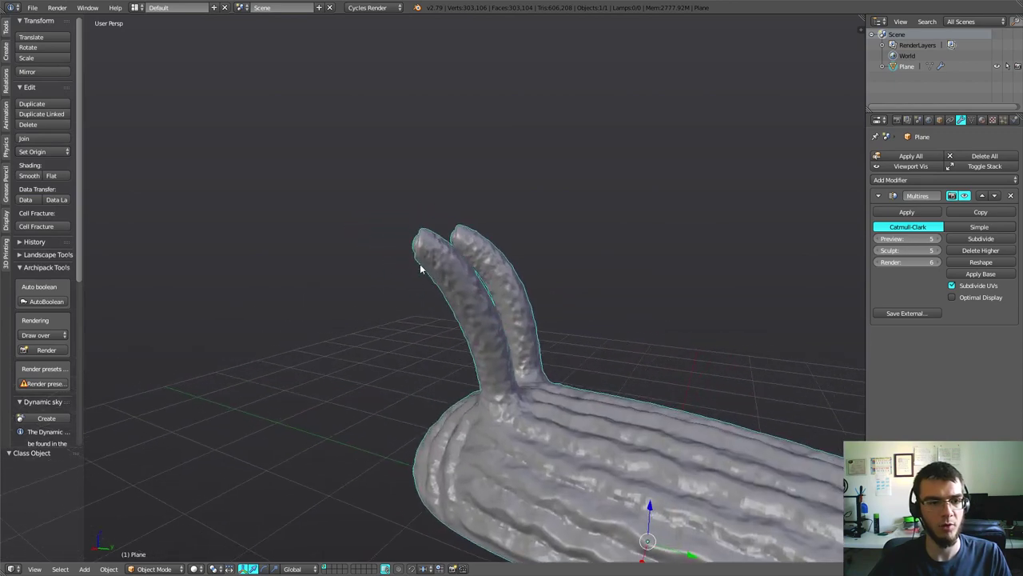
{"action": "key", "text": "z"}
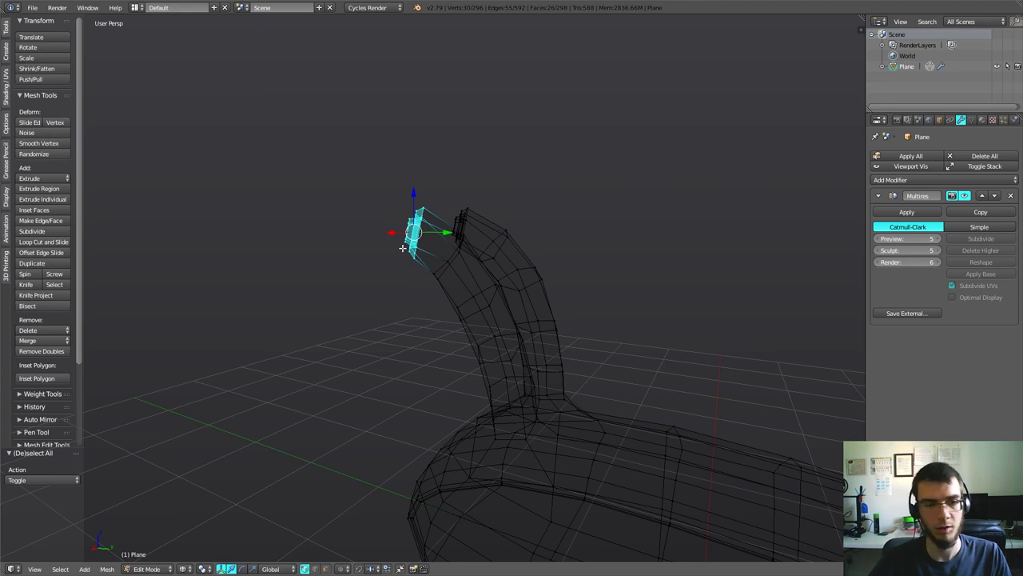
{"action": "left_click", "coordinate": [531, 217]}
{"action": "middle_click_drag", "start_coordinate": [532, 217], "coordinate": [433, 285]}
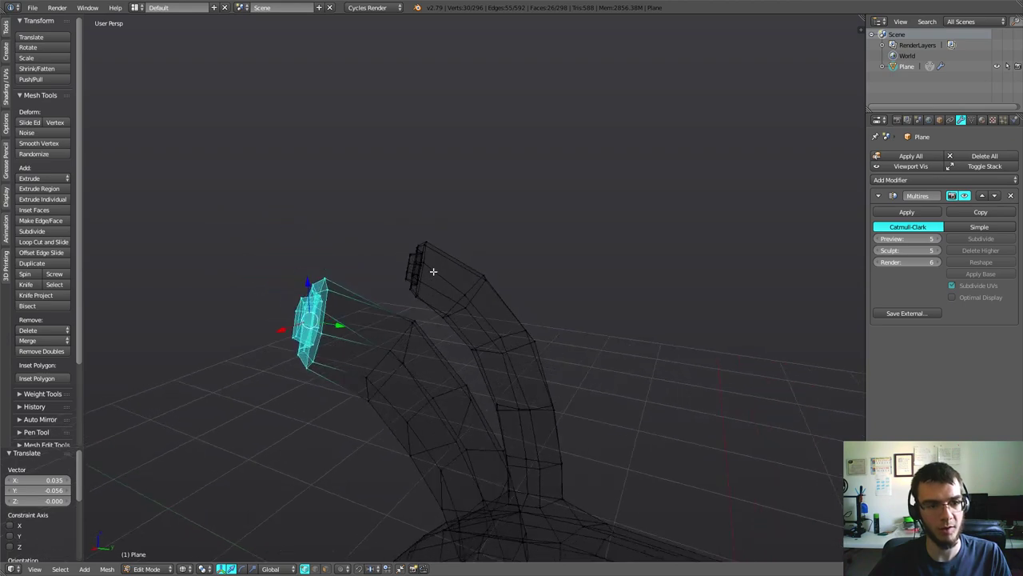
{"action": "key", "text": "a"}
{"action": "key", "text": "c"}
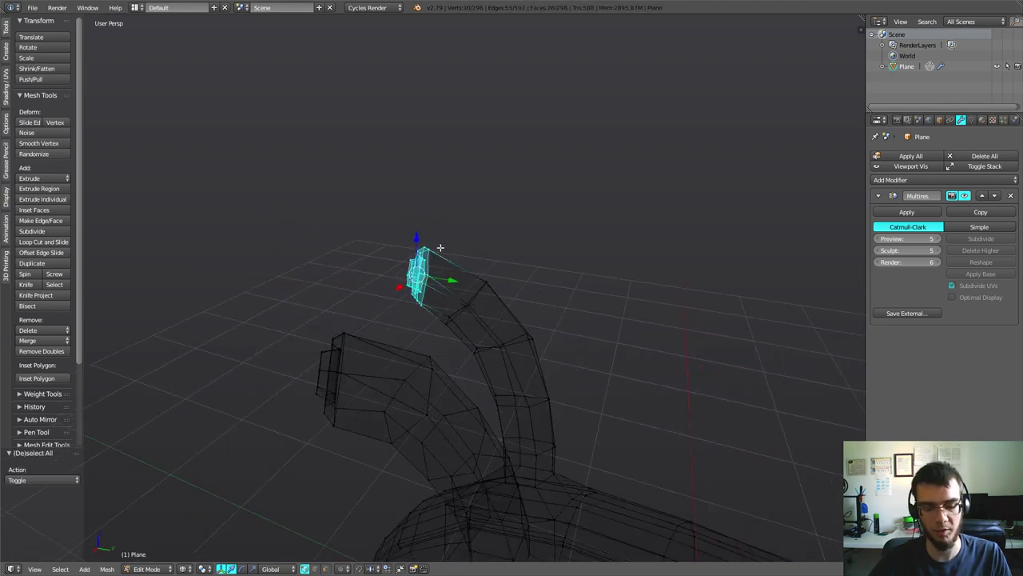
{"action": "mouse_move", "coordinate": [440, 248]}
{"action": "middle_mouse_down"}
{"action": "mouse_move", "coordinate": [589, 229]}
{"action": "mouse_move", "coordinate": [575, 221]}
{"action": "mouse_move", "coordinate": [598, 231]}
{"action": "middle_mouse_up"}
{"action": "left_click", "coordinate": [599, 219]}
{"action": "key", "text": "Tab"}
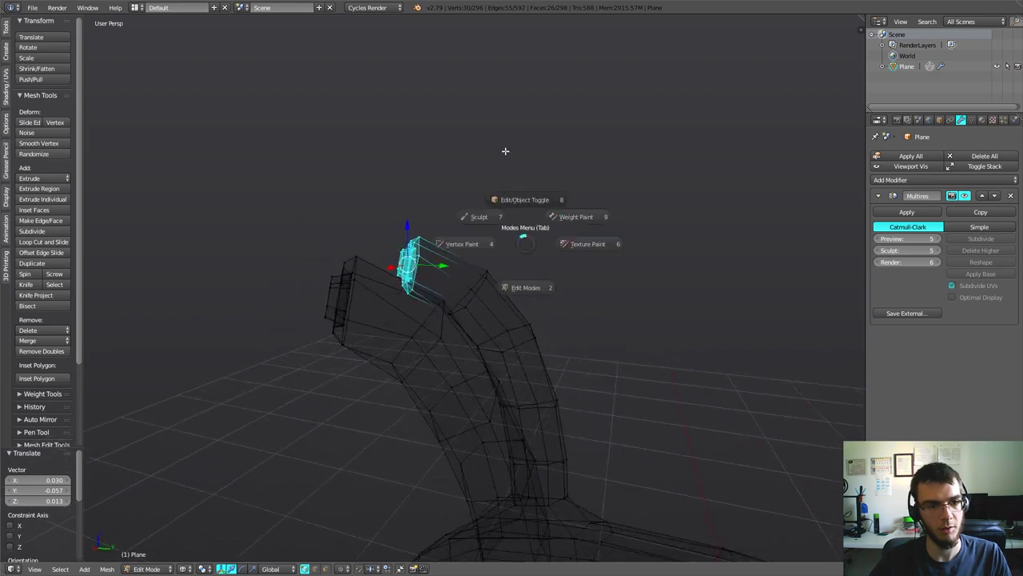
{"action": "left_click", "coordinate": [468, 246]}
{"action": "scroll", "coordinate": [396, 289], "scroll_direction": "down", "scroll_amount": 3}
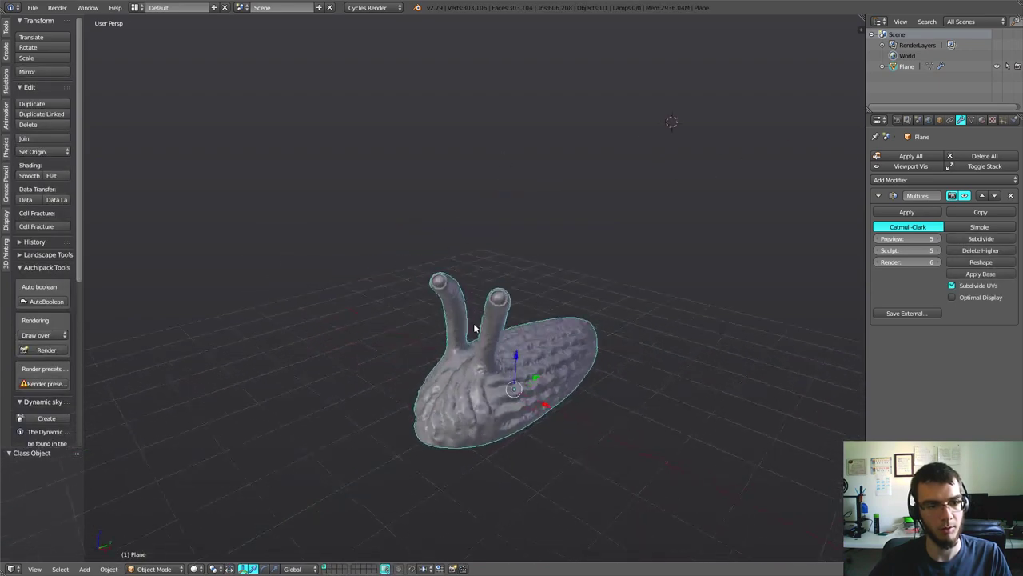
{"action": "scroll", "coordinate": [406, 300], "scroll_direction": "up", "scroll_amount": 5}
{"action": "mouse_move", "coordinate": [406, 300]}
{"action": "middle_mouse_down"}
{"action": "mouse_move", "coordinate": [357, 320]}
{"action": "mouse_move", "coordinate": [377, 306]}
{"action": "middle_mouse_up"}
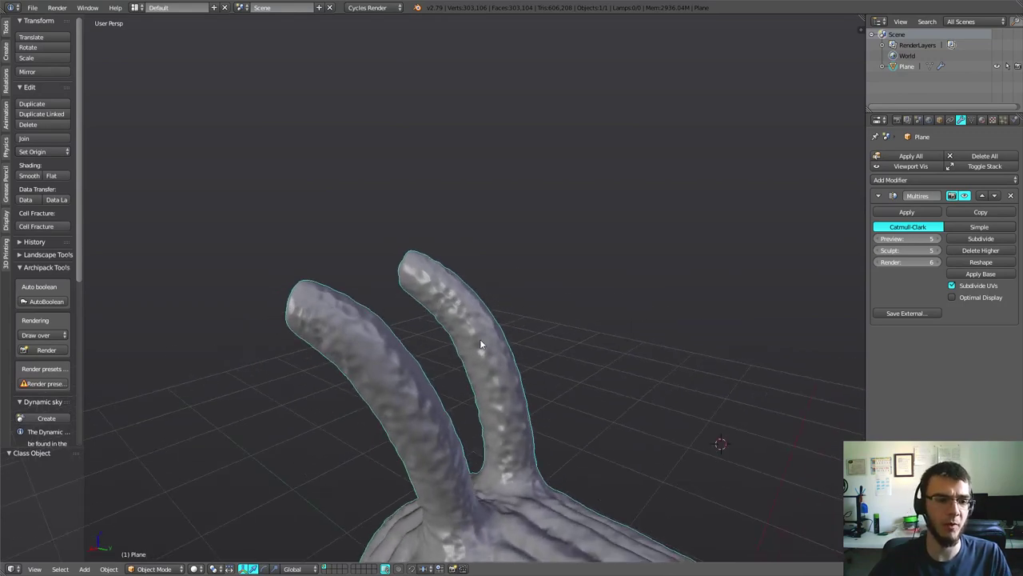
{"action": "mouse_move", "coordinate": [479, 343]}
{"action": "middle_mouse_down"}
{"action": "mouse_move", "coordinate": [453, 358]}
{"action": "mouse_move", "coordinate": [424, 293]}
{"action": "mouse_move", "coordinate": [460, 306]}
{"action": "mouse_move", "coordinate": [407, 296]}
{"action": "mouse_move", "coordinate": [379, 331]}
{"action": "mouse_move", "coordinate": [323, 312]}
{"action": "mouse_move", "coordinate": [350, 277]}
{"action": "middle_mouse_up"}
{"action": "mouse_move", "coordinate": [455, 290]}
{"action": "middle_mouse_down"}
{"action": "mouse_move", "coordinate": [340, 258]}
{"action": "mouse_move", "coordinate": [299, 272]}
{"action": "middle_mouse_up"}
{"action": "mouse_move", "coordinate": [399, 254]}
{"action": "middle_mouse_down"}
{"action": "mouse_move", "coordinate": [395, 293]}
{"action": "mouse_move", "coordinate": [416, 251]}
{"action": "mouse_move", "coordinate": [674, 304]}
{"action": "middle_mouse_up"}
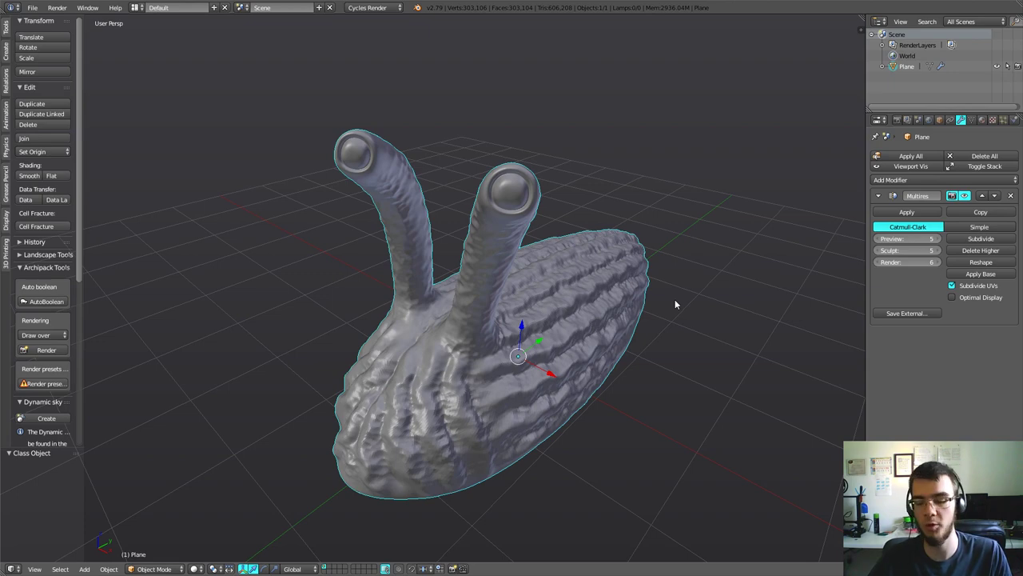
{"action": "key", "text": "KP_7"}
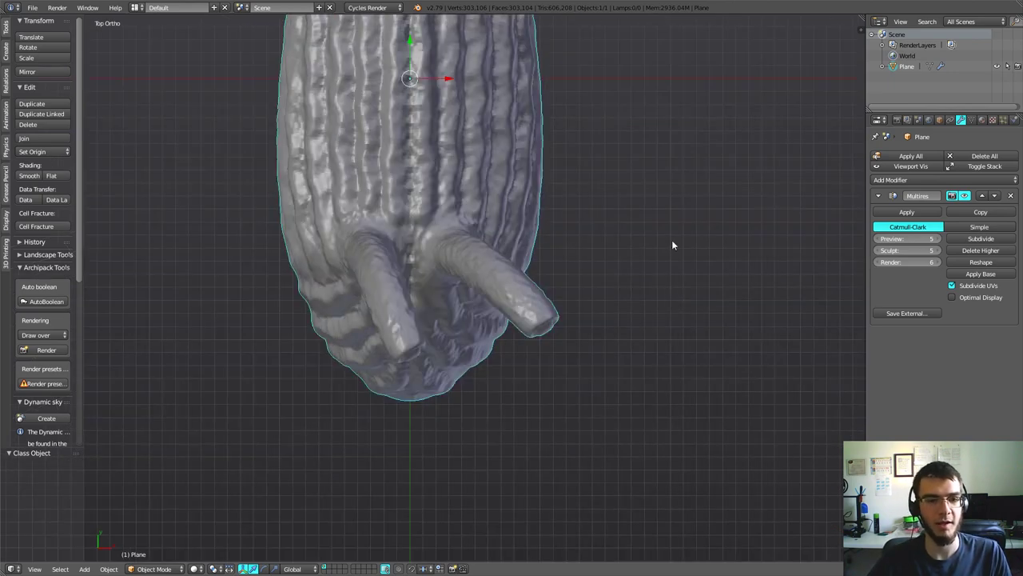
- In Edit Mode, enable proportional editing with Sharp falloff
{"action": "key", "text": "Tab"}
{"action": "key", "text": "Home"}
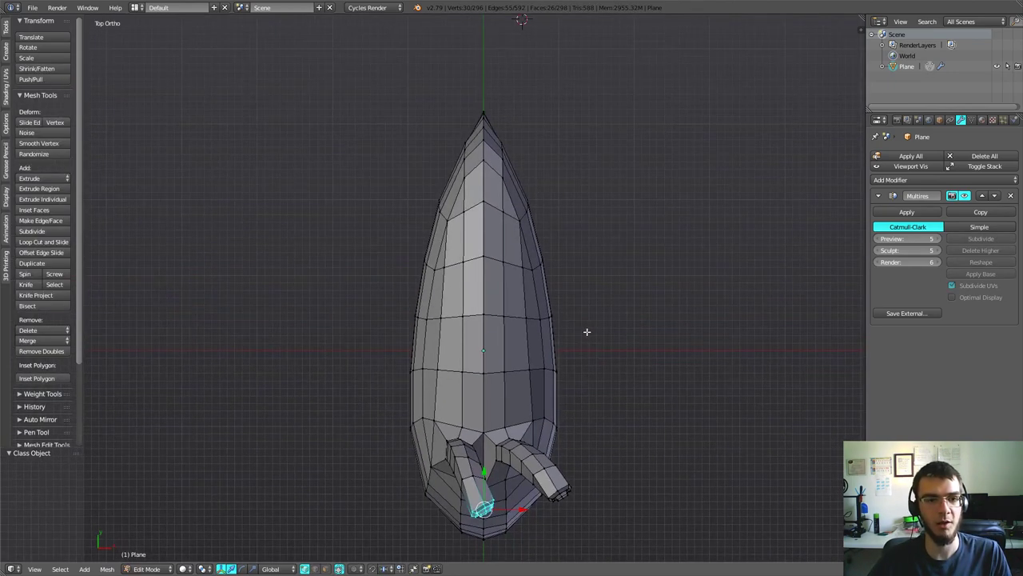
{"action": "mouse_move", "coordinate": [625, 249]}
{"action": "middle_mouse_down"}
{"action": "mouse_move", "coordinate": [544, 333]}
{"action": "mouse_move", "coordinate": [549, 302]}
{"action": "mouse_move", "coordinate": [512, 375]}
{"action": "middle_mouse_up"}
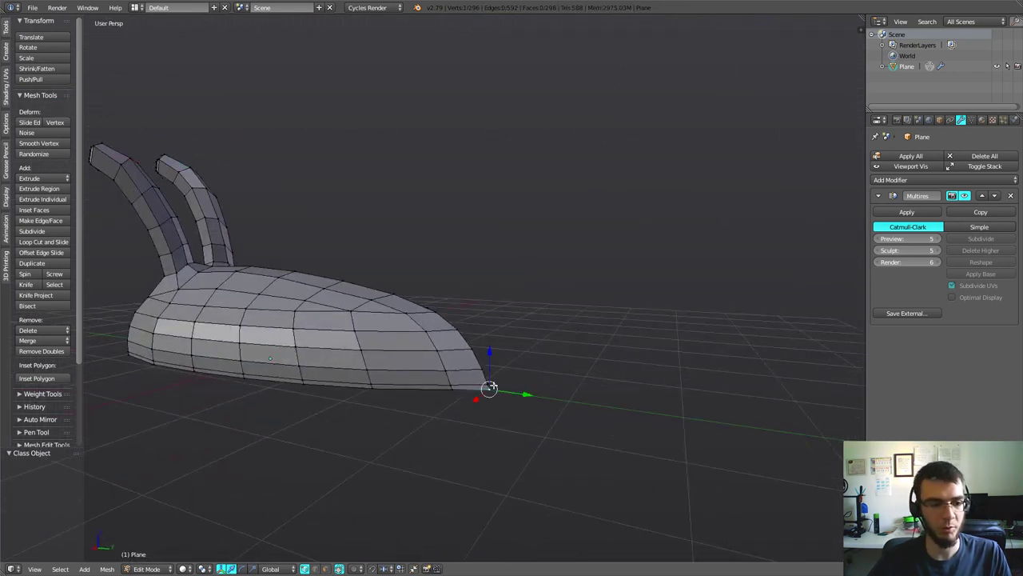
{"action": "left_click", "coordinate": [356, 568]}
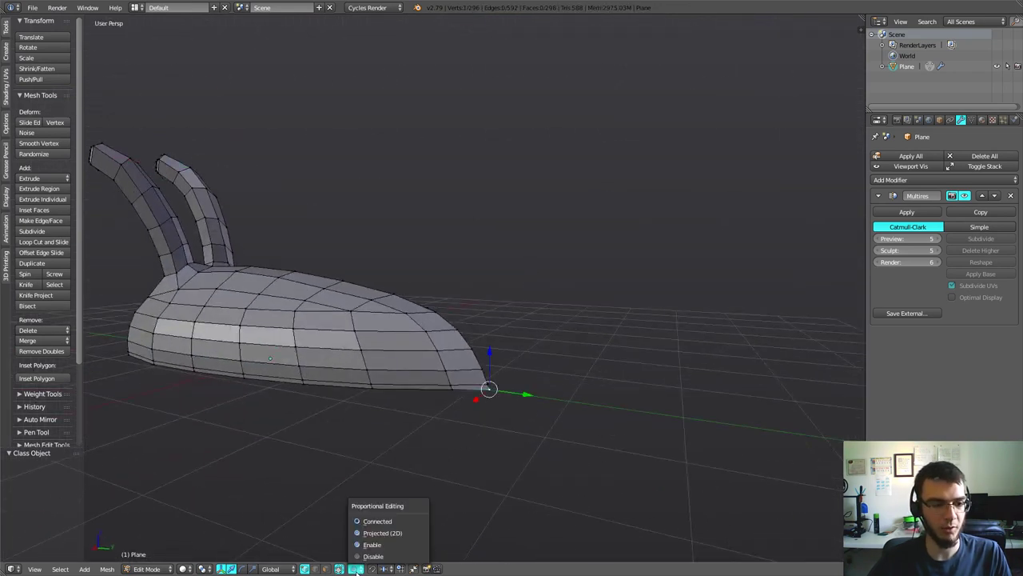
{"action": "left_click", "coordinate": [371, 550]}
{"action": "key", "text": "KP_7"}
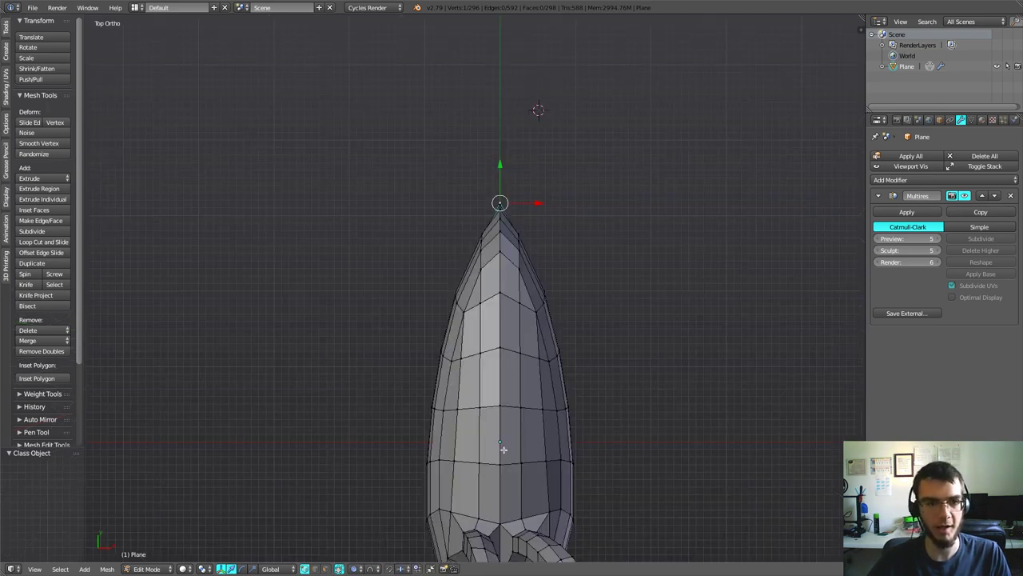
{"action": "left_click", "coordinate": [371, 568]}
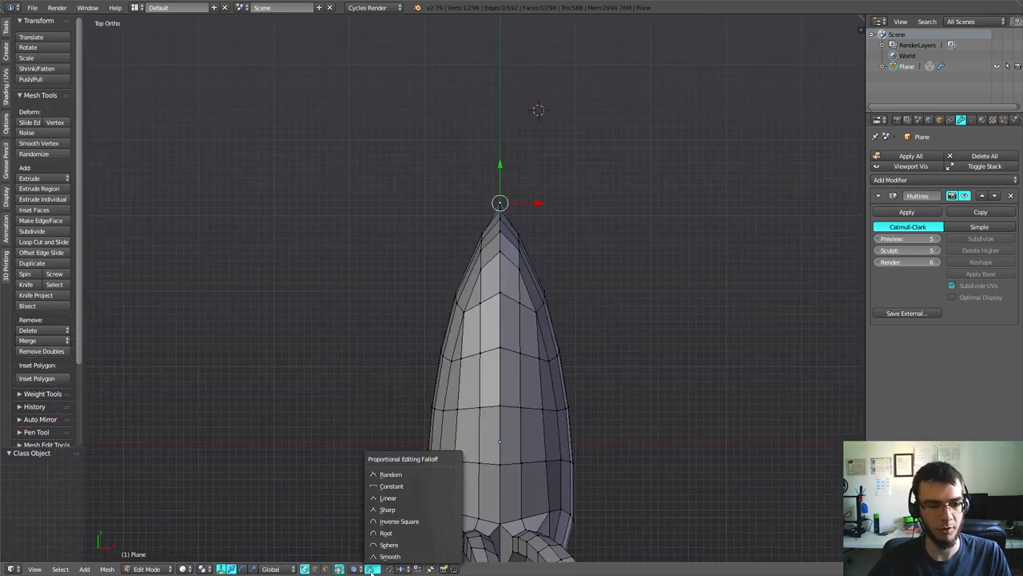
{"action": "left_click", "coordinate": [391, 510]}
- Rotate the tail tip vertex about 23.5° to curve it sideways, redoing one attempt
{"action": "middle_click_drag", "start_coordinate": [680, 203], "coordinate": [672, 224], "text": "shift"}
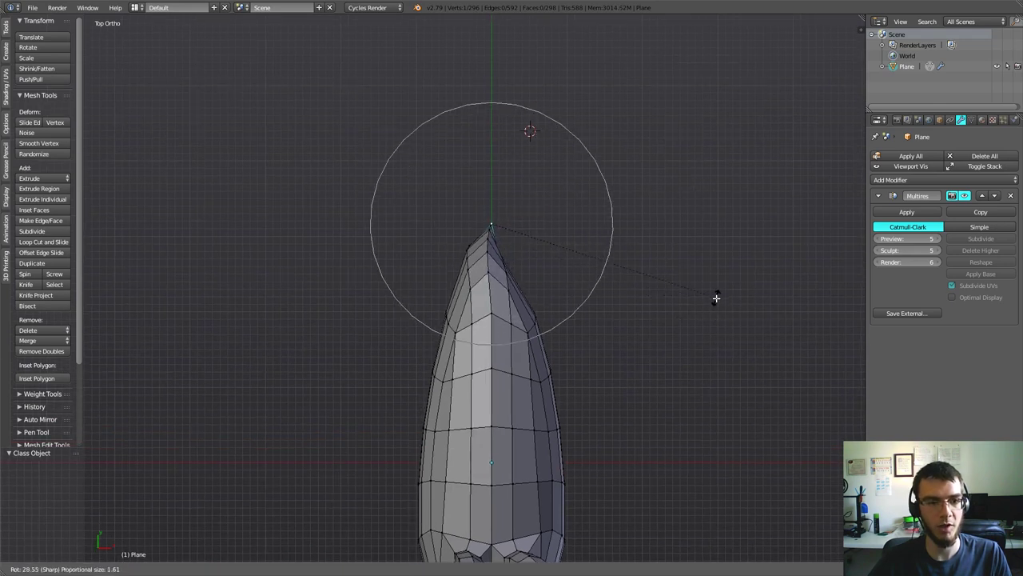
{"action": "scroll", "coordinate": [716, 298], "scroll_direction": "down", "scroll_amount": 9}
{"action": "scroll", "coordinate": [724, 288], "scroll_direction": "up", "scroll_amount": 2}
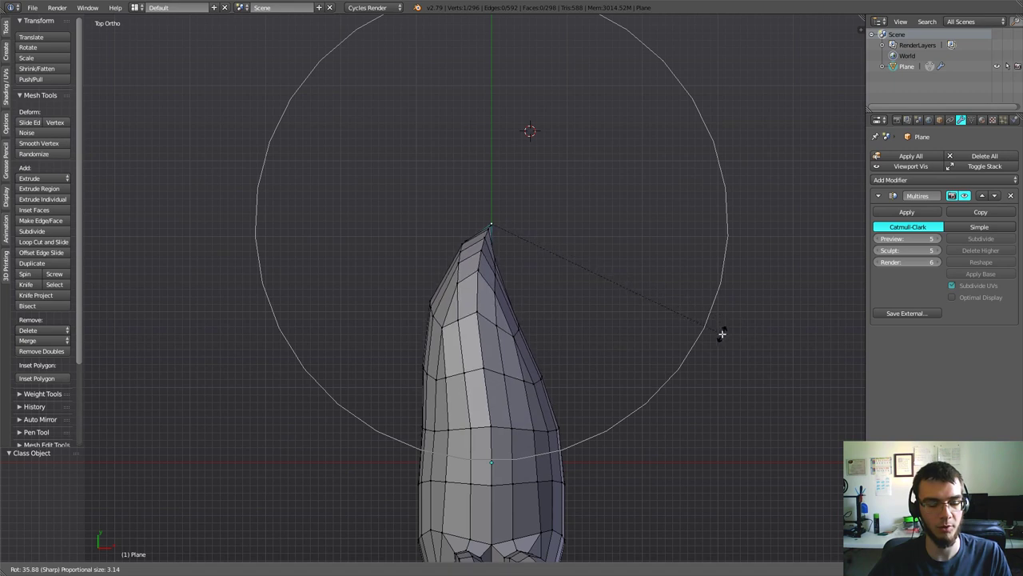
{"action": "left_click", "coordinate": [722, 333]}
{"action": "key", "text": "g"}
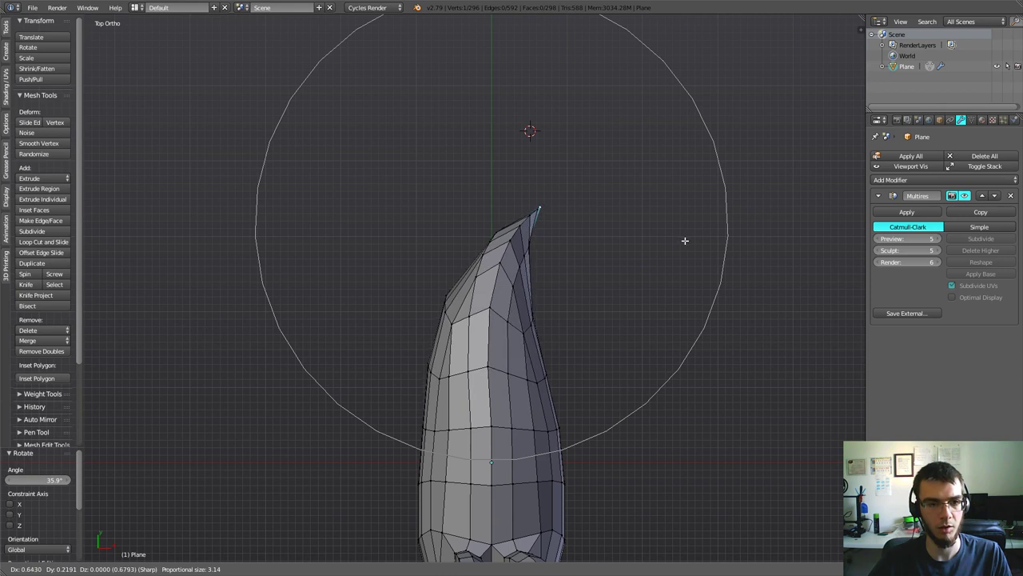
{"action": "key", "text": "Escape"}
{"action": "key", "text": "ctrl+z"}
{"action": "key", "text": "r"}
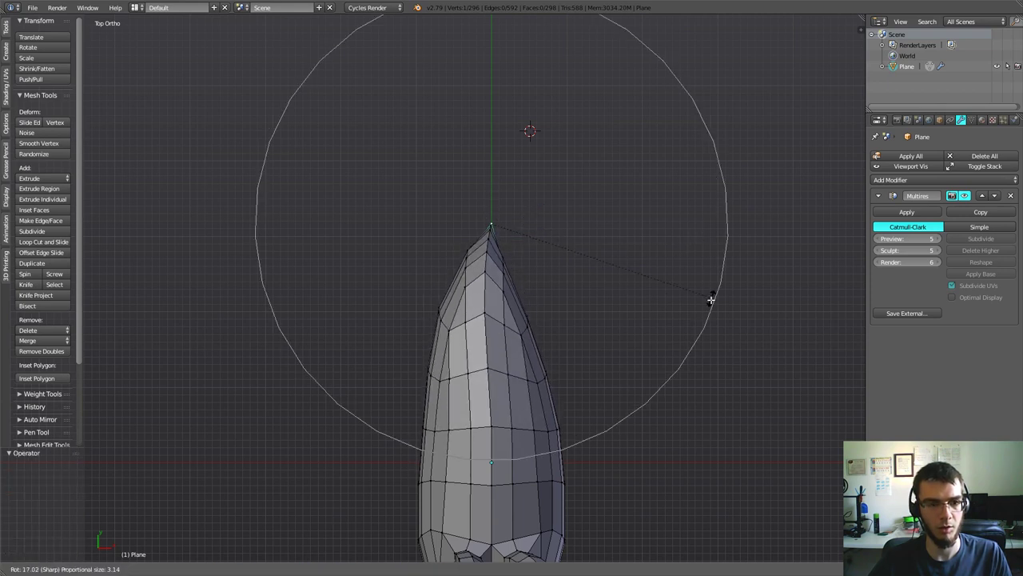
{"action": "left_click", "coordinate": [701, 321]}
{"action": "key", "text": "g"}
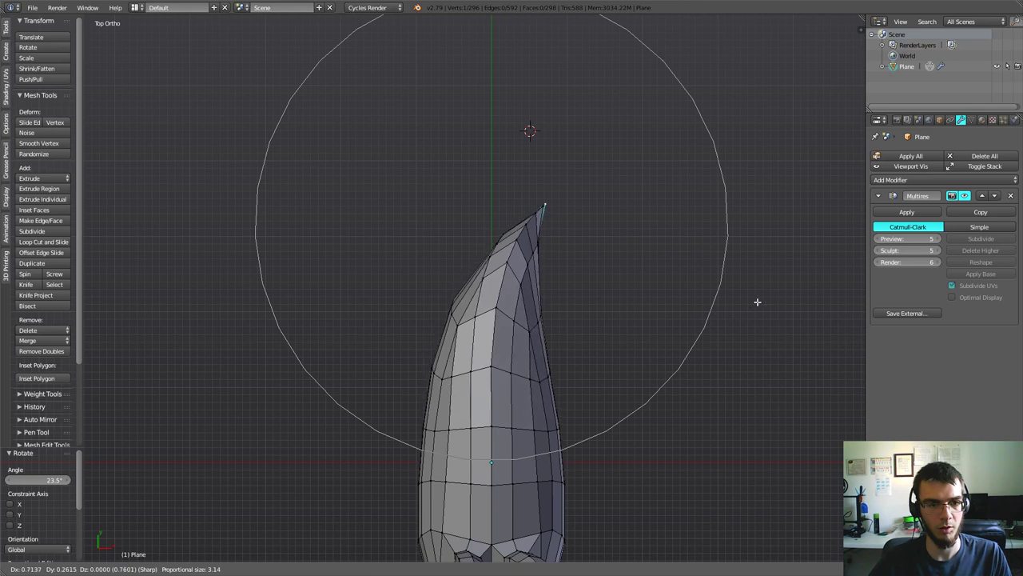
- Set the tail tip's new position and check it from the side and top
{"action": "left_click", "coordinate": [761, 306]}
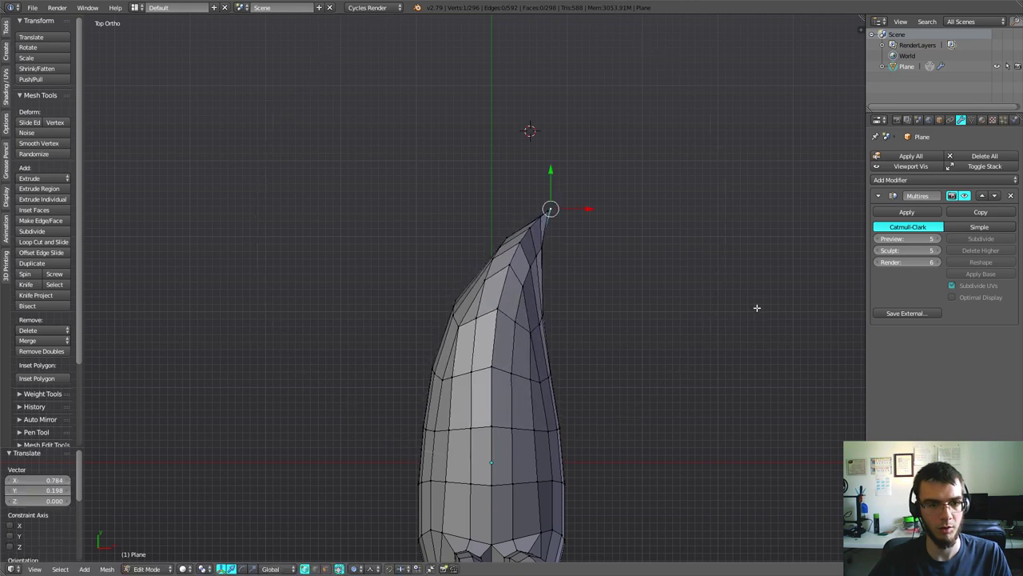
{"action": "mouse_move", "coordinate": [756, 304]}
{"action": "middle_mouse_down"}
{"action": "mouse_move", "coordinate": [636, 259]}
{"action": "mouse_move", "coordinate": [567, 299]}
{"action": "mouse_move", "coordinate": [560, 336]}
{"action": "mouse_move", "coordinate": [640, 278]}
{"action": "mouse_move", "coordinate": [597, 223]}
{"action": "mouse_move", "coordinate": [570, 251]}
{"action": "mouse_move", "coordinate": [571, 269]}
{"action": "mouse_move", "coordinate": [495, 198]}
{"action": "middle_mouse_up"}
{"action": "key", "text": "KP_7"}
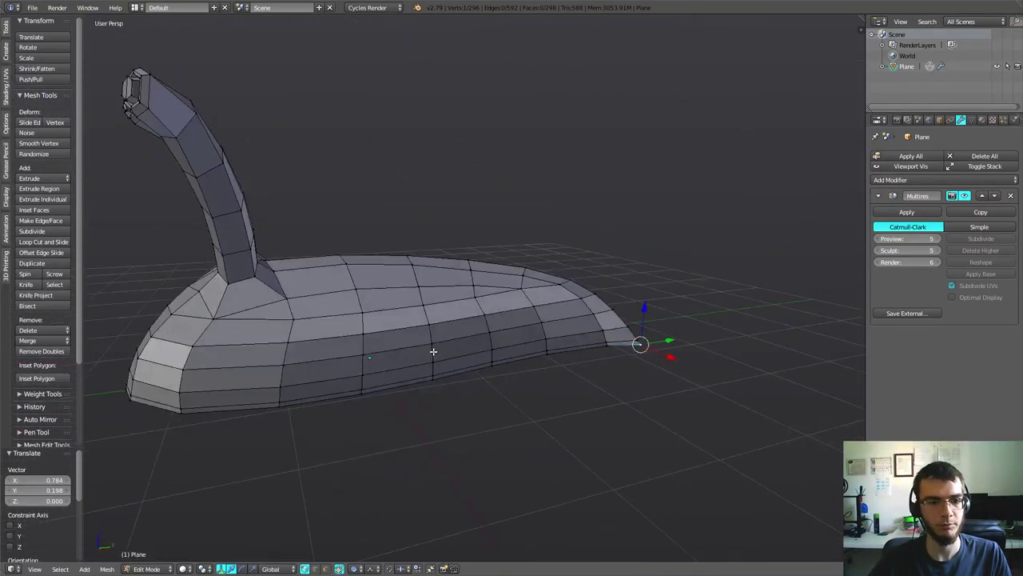
{"action": "middle_click_drag", "start_coordinate": [431, 335], "coordinate": [449, 364]}
{"action": "key", "text": "KP_7"}
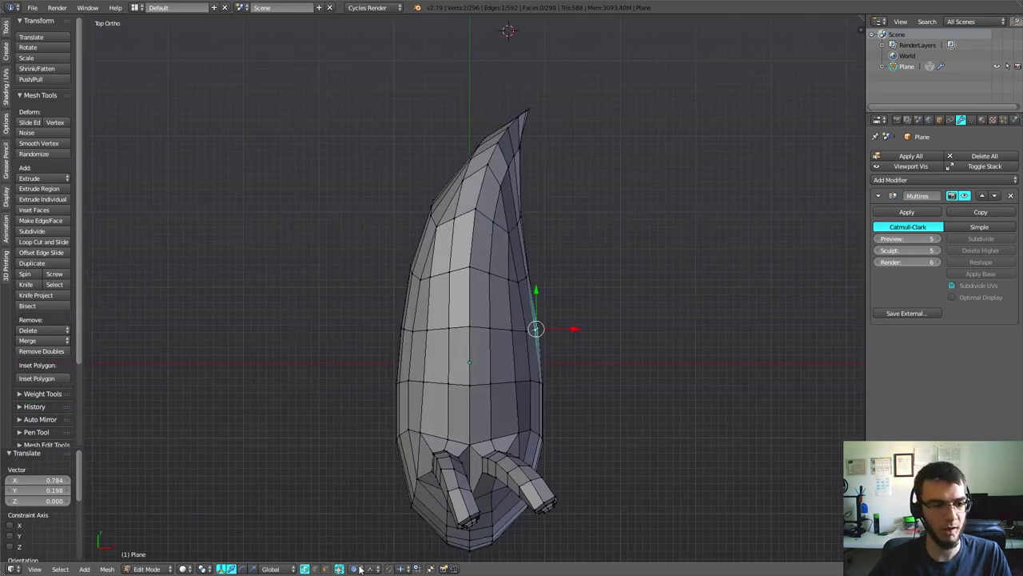
- Change the proportional falloff to Sphere, then to Root
{"action": "left_click", "coordinate": [373, 568]}
{"action": "left_click", "coordinate": [389, 546]}
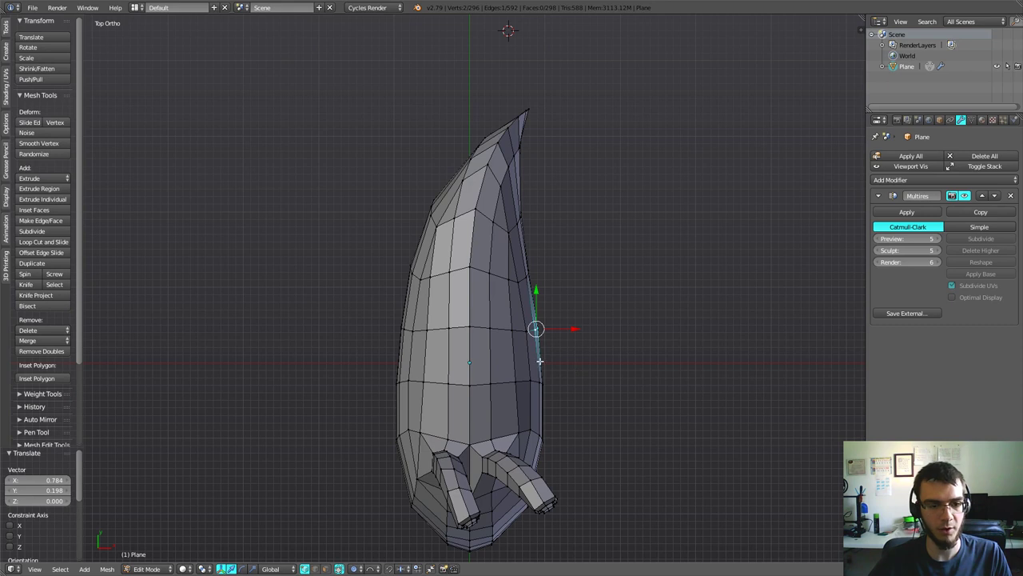
{"action": "left_click", "coordinate": [383, 568]}
{"action": "left_click", "coordinate": [388, 543]}
- Pull the tail's side vertex inward along X so the edge follows the curve
{"action": "key", "text": "g"}
{"action": "scroll", "coordinate": [571, 328], "scroll_direction": "up", "scroll_amount": 2}
{"action": "scroll", "coordinate": [569, 322], "scroll_direction": "up", "scroll_amount": 2}
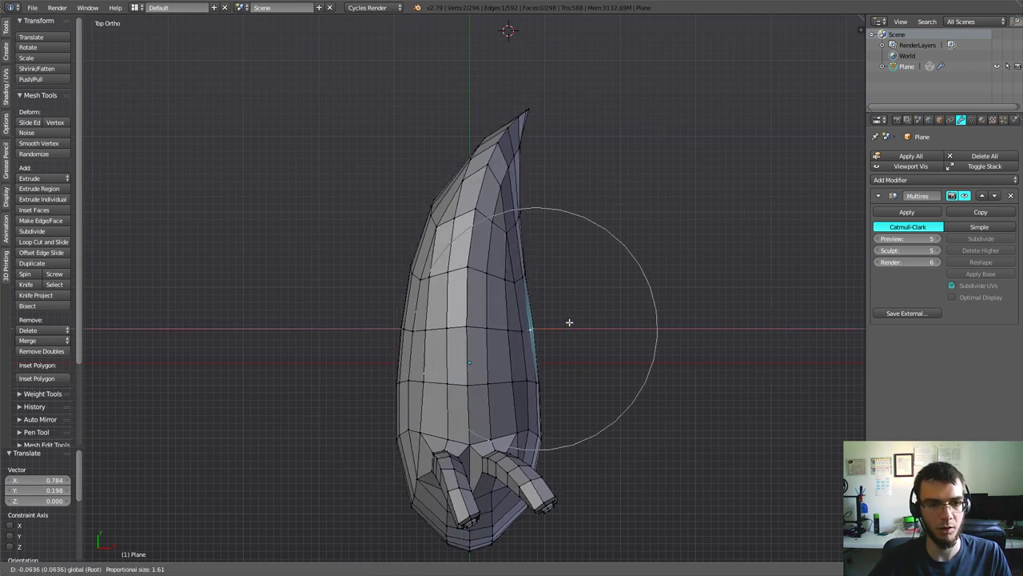
{"action": "scroll", "coordinate": [568, 322], "scroll_direction": "up", "scroll_amount": 2}
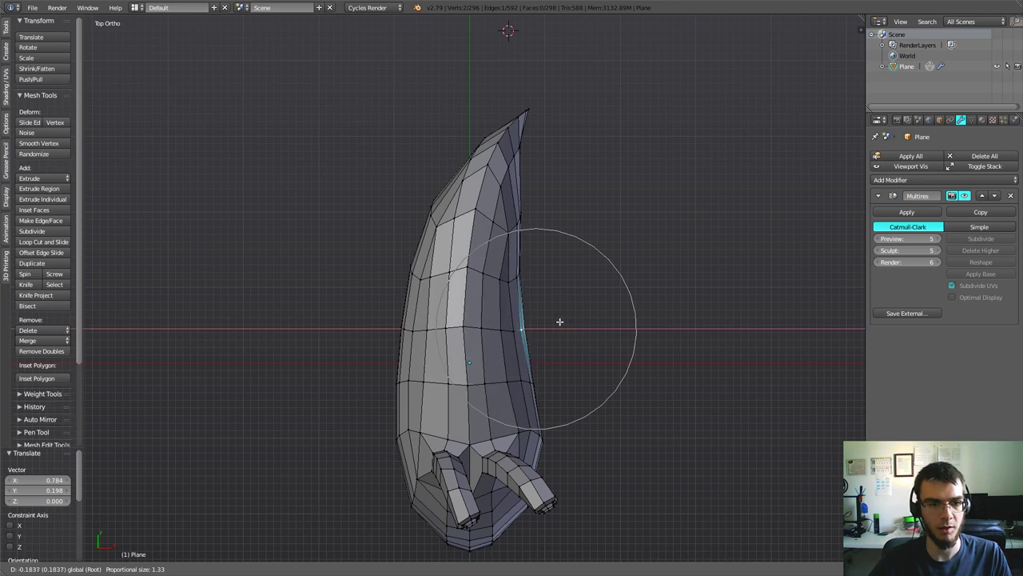
{"action": "middle_click_drag", "start_coordinate": [550, 305], "coordinate": [450, 346]}
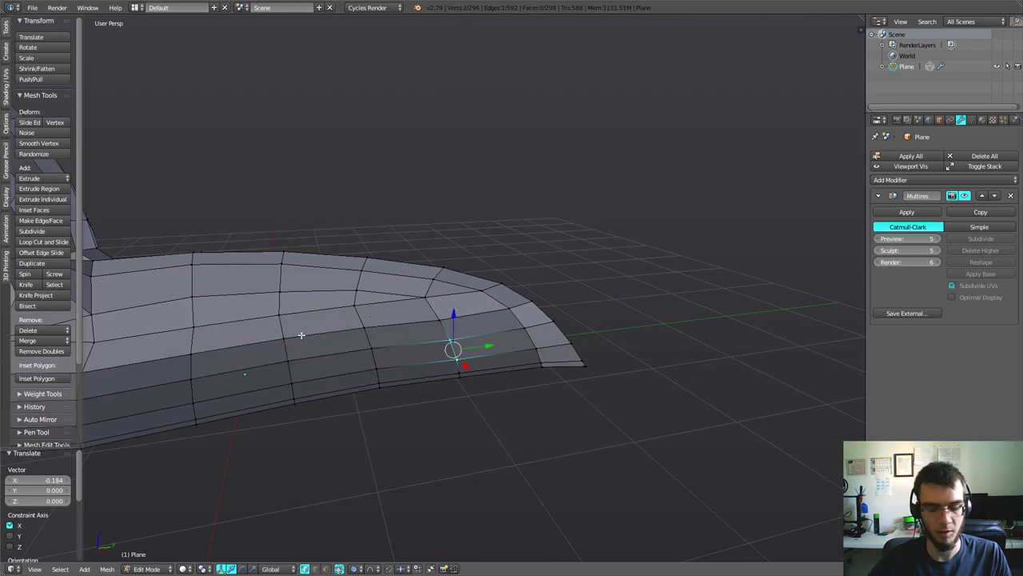
{"action": "key", "text": "KP_7"}
{"action": "key", "text": "g"}
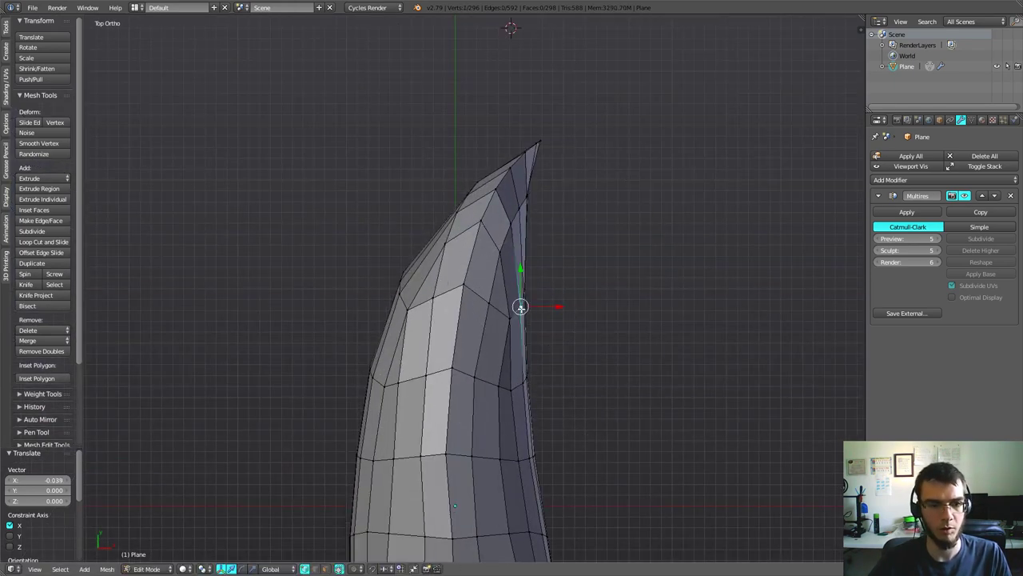
{"action": "left_click", "coordinate": [539, 319]}
{"action": "mouse_move", "coordinate": [538, 318]}
{"action": "middle_mouse_down"}
{"action": "mouse_move", "coordinate": [448, 368]}
{"action": "mouse_move", "coordinate": [469, 204]}
{"action": "middle_mouse_up"}
- Select the tail tip vertex and reposition it in top-down wireframe view
{"action": "right_click", "coordinate": [420, 388]}
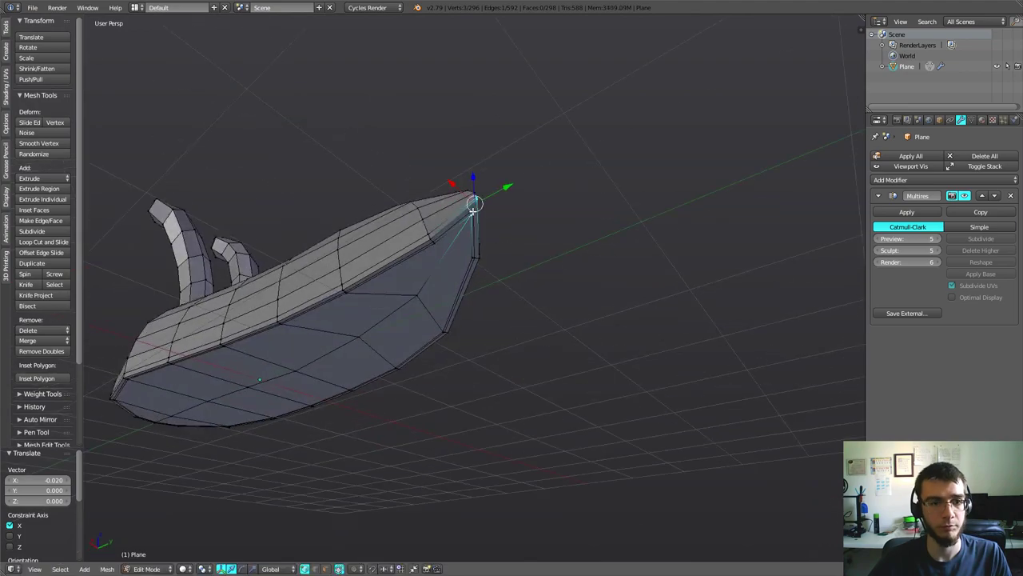
{"action": "key", "text": "KP_7"}
{"action": "middle_click_drag", "start_coordinate": [610, 279], "coordinate": [585, 341]}
{"action": "key", "text": "KP_7"}
{"action": "key", "text": "z"}
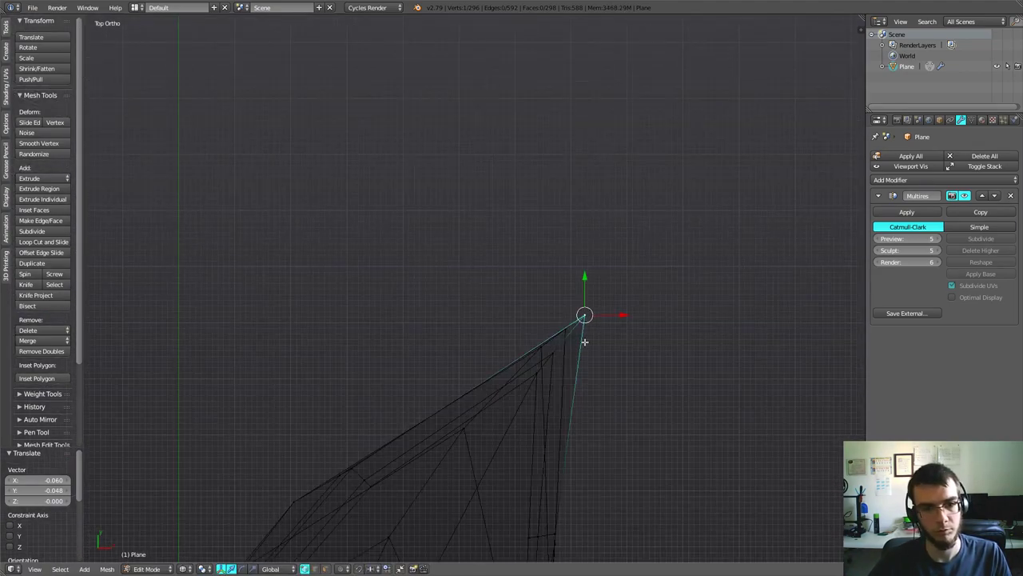
{"action": "left_click", "coordinate": [669, 388]}
{"action": "key", "text": "z"}
- Nudge the tail tip along Y and look over the reshaped base mesh
{"action": "mouse_move", "coordinate": [669, 388]}
{"action": "middle_mouse_down"}
{"action": "mouse_move", "coordinate": [445, 286]}
{"action": "mouse_move", "coordinate": [543, 338]}
{"action": "middle_mouse_up"}
{"action": "scroll", "coordinate": [432, 263], "scroll_direction": "down", "scroll_amount": 3}
{"action": "scroll", "coordinate": [490, 252], "scroll_direction": "up", "scroll_amount": 4}
{"action": "key", "text": "g"}
{"action": "key", "text": "y"}
{"action": "left_click", "coordinate": [434, 306]}
{"action": "scroll", "coordinate": [589, 304], "scroll_direction": "down", "scroll_amount": 3}
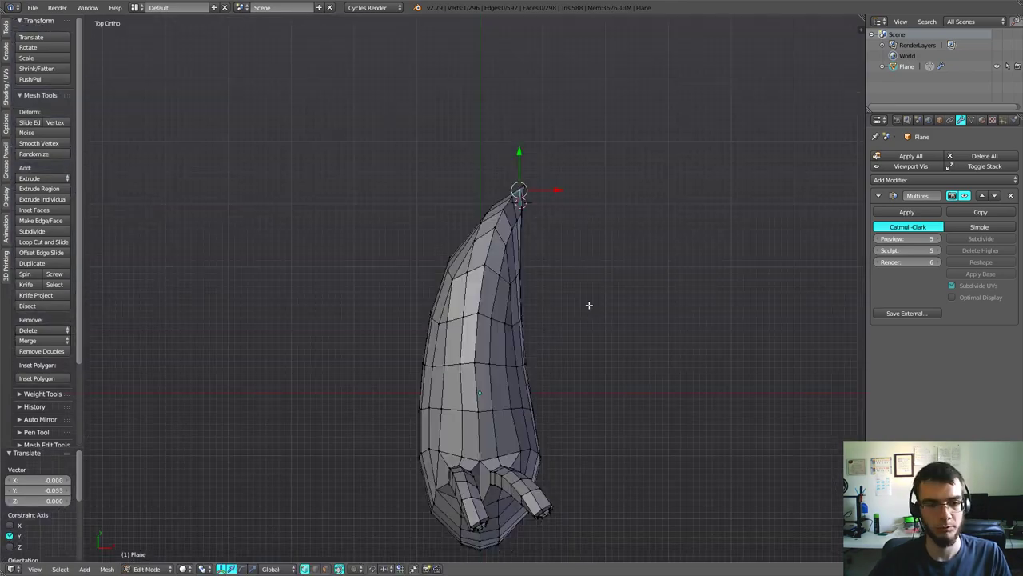
{"action": "scroll", "coordinate": [778, 306], "scroll_direction": "up", "scroll_amount": 3}
{"action": "mouse_move", "coordinate": [589, 304]}
{"action": "middle_mouse_down"}
{"action": "mouse_move", "coordinate": [778, 306]}
{"action": "mouse_move", "coordinate": [615, 309]}
{"action": "middle_mouse_up"}
{"action": "mouse_move", "coordinate": [577, 249]}
{"action": "middle_mouse_down"}
{"action": "mouse_move", "coordinate": [560, 264]}
{"action": "mouse_move", "coordinate": [487, 265]}
{"action": "mouse_move", "coordinate": [535, 231]}
{"action": "mouse_move", "coordinate": [452, 218]}
{"action": "mouse_move", "coordinate": [393, 224]}
{"action": "mouse_move", "coordinate": [427, 268]}
{"action": "middle_mouse_up"}
- Inspect the curved-tail sculpt in Object Mode, then start typing the 'activer' command in a terminal
{"action": "key", "text": "Tab"}
{"action": "scroll", "coordinate": [504, 276], "scroll_direction": "down", "scroll_amount": 3}
{"action": "mouse_move", "coordinate": [647, 417]}
{"action": "middle_mouse_down"}
{"action": "mouse_move", "coordinate": [569, 413]}
{"action": "mouse_move", "coordinate": [537, 320]}
{"action": "mouse_move", "coordinate": [527, 332]}
{"action": "mouse_move", "coordinate": [564, 327]}
{"action": "mouse_move", "coordinate": [543, 339]}
{"action": "mouse_move", "coordinate": [483, 289]}
{"action": "mouse_move", "coordinate": [527, 324]}
{"action": "mouse_move", "coordinate": [516, 300]}
{"action": "mouse_move", "coordinate": [543, 338]}
{"action": "mouse_move", "coordinate": [592, 360]}
{"action": "mouse_move", "coordinate": [505, 291]}
{"action": "mouse_move", "coordinate": [520, 286]}
{"action": "mouse_move", "coordinate": [502, 297]}
{"action": "mouse_move", "coordinate": [530, 306]}
{"action": "mouse_move", "coordinate": [402, 306]}
{"action": "mouse_move", "coordinate": [319, 291]}
{"action": "mouse_move", "coordinate": [258, 309]}
{"action": "mouse_move", "coordinate": [621, 303]}
{"action": "mouse_move", "coordinate": [498, 303]}
{"action": "mouse_move", "coordinate": [473, 287]}
{"action": "mouse_move", "coordinate": [492, 282]}
{"action": "mouse_move", "coordinate": [548, 324]}
{"action": "middle_mouse_up"}
{"action": "scroll", "coordinate": [519, 286], "scroll_direction": "up", "scroll_amount": 3}
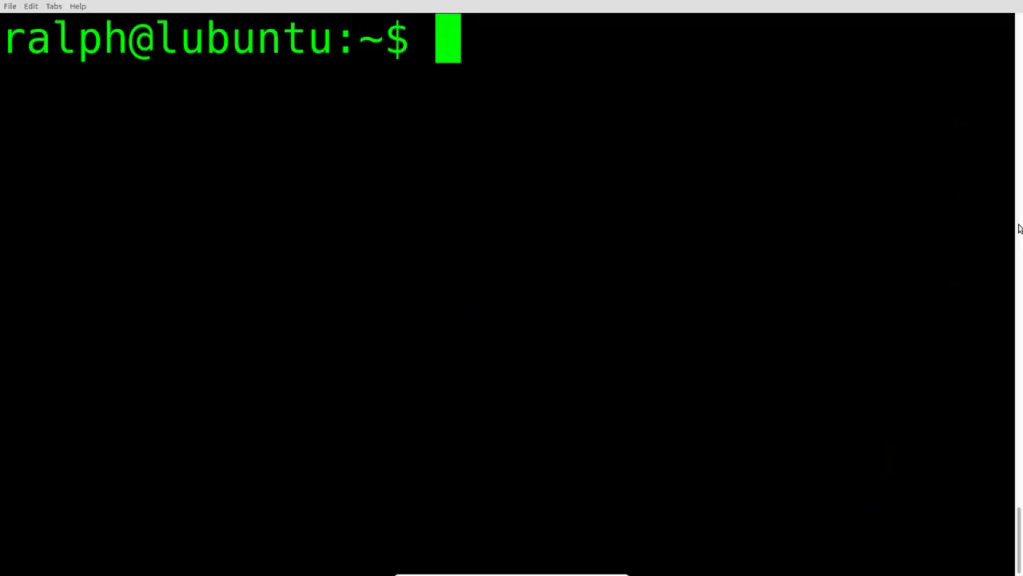
{"action": "type", "text": "activer"}
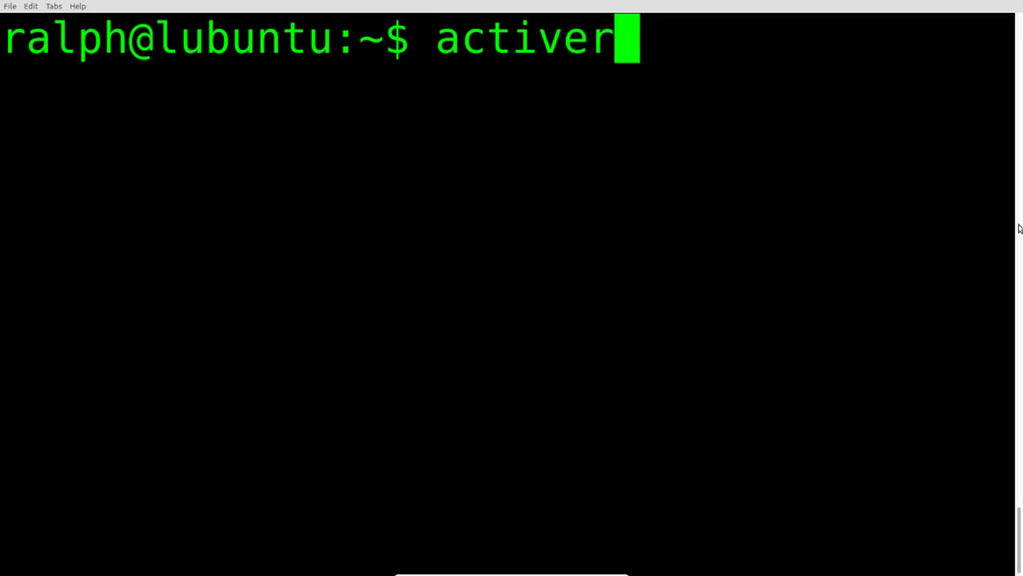
{"action": "type", "text": "_techno_ralp"}
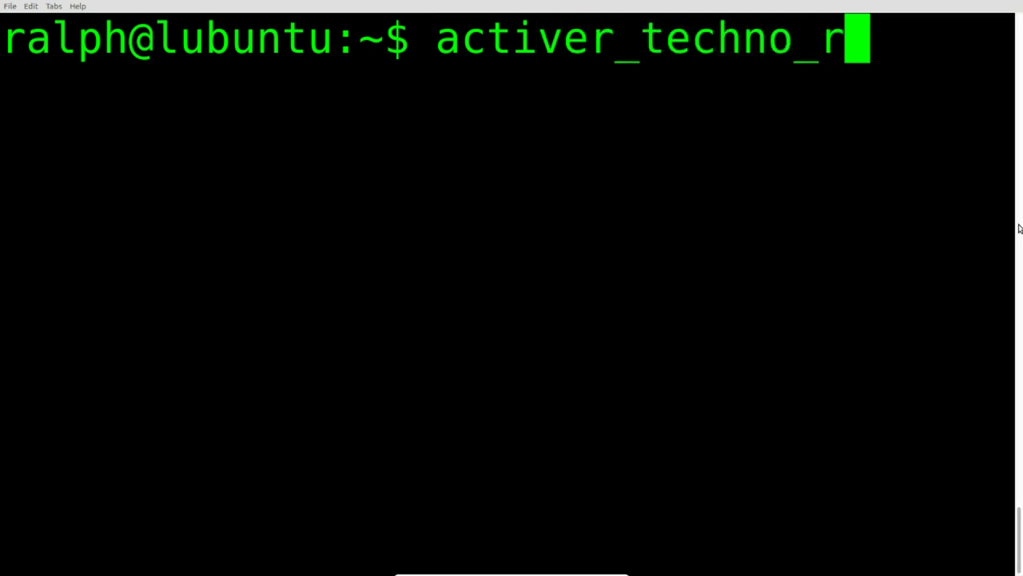